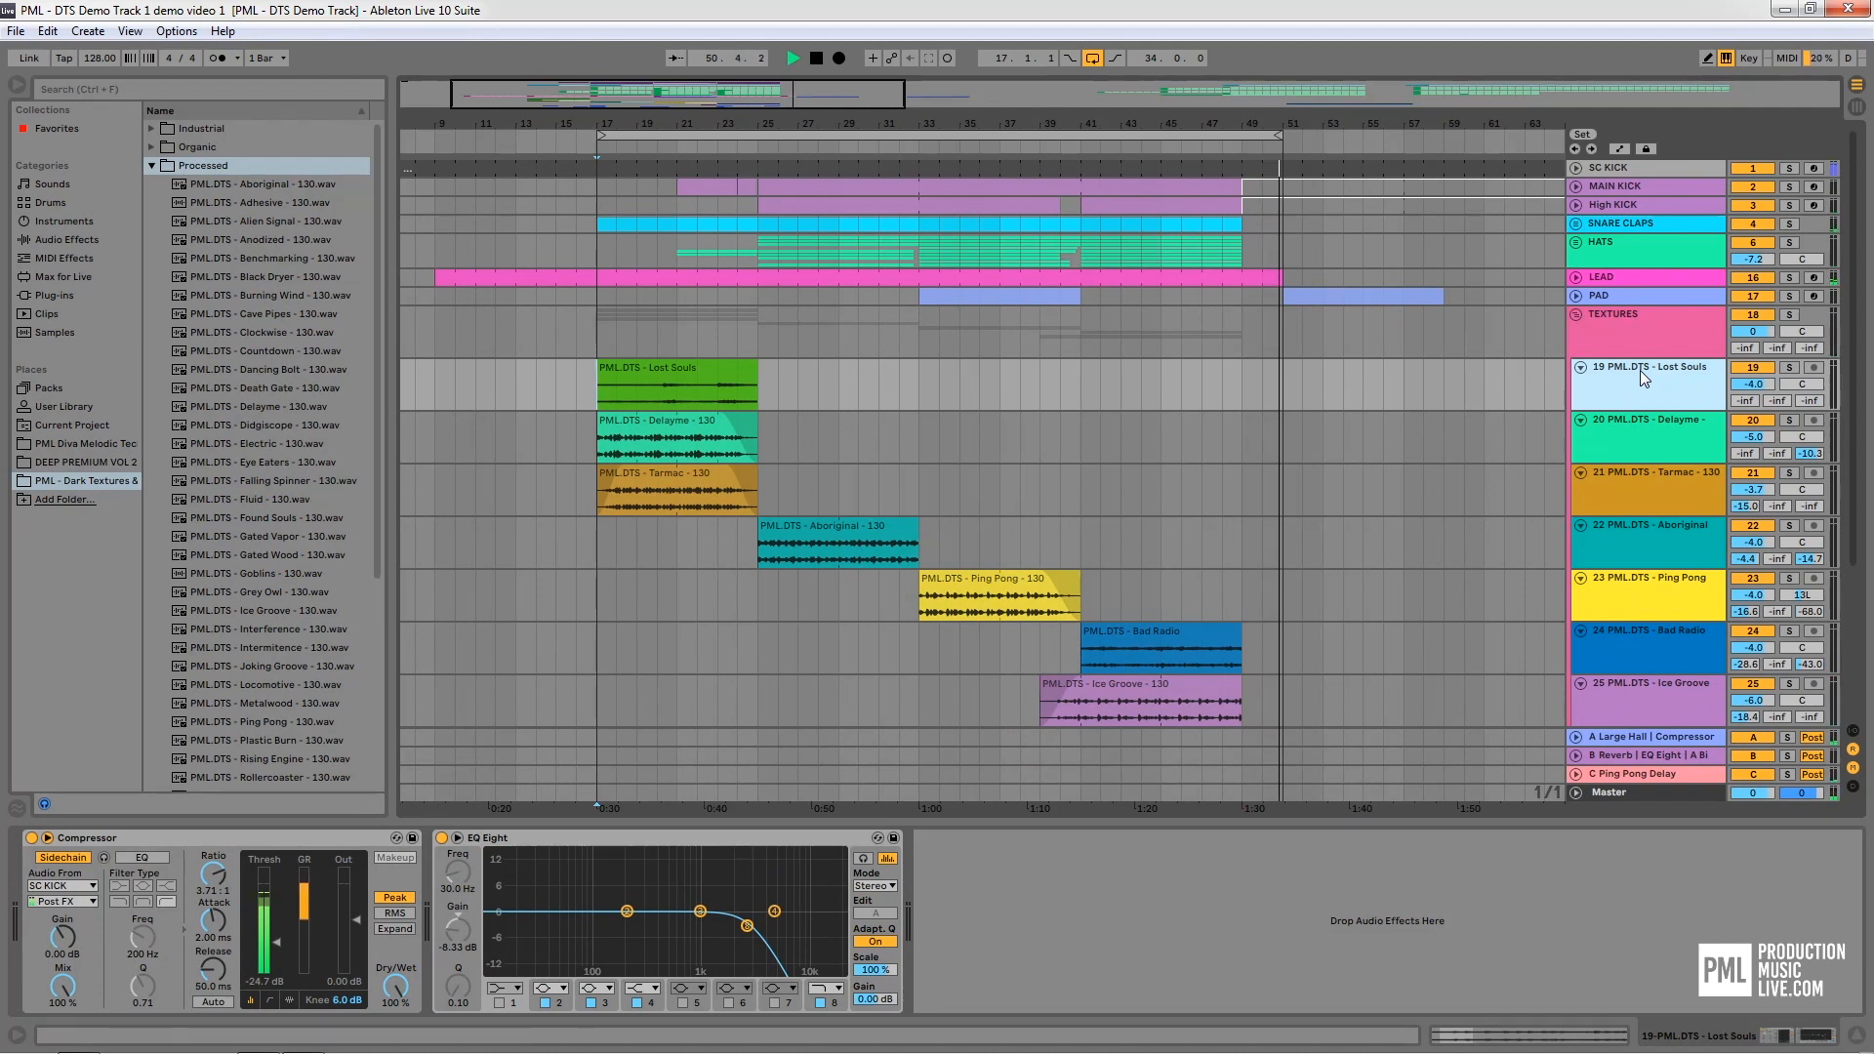
# Stop playback and expand the YouTube video description to read through the sound pack links
pyautogui.press('space')
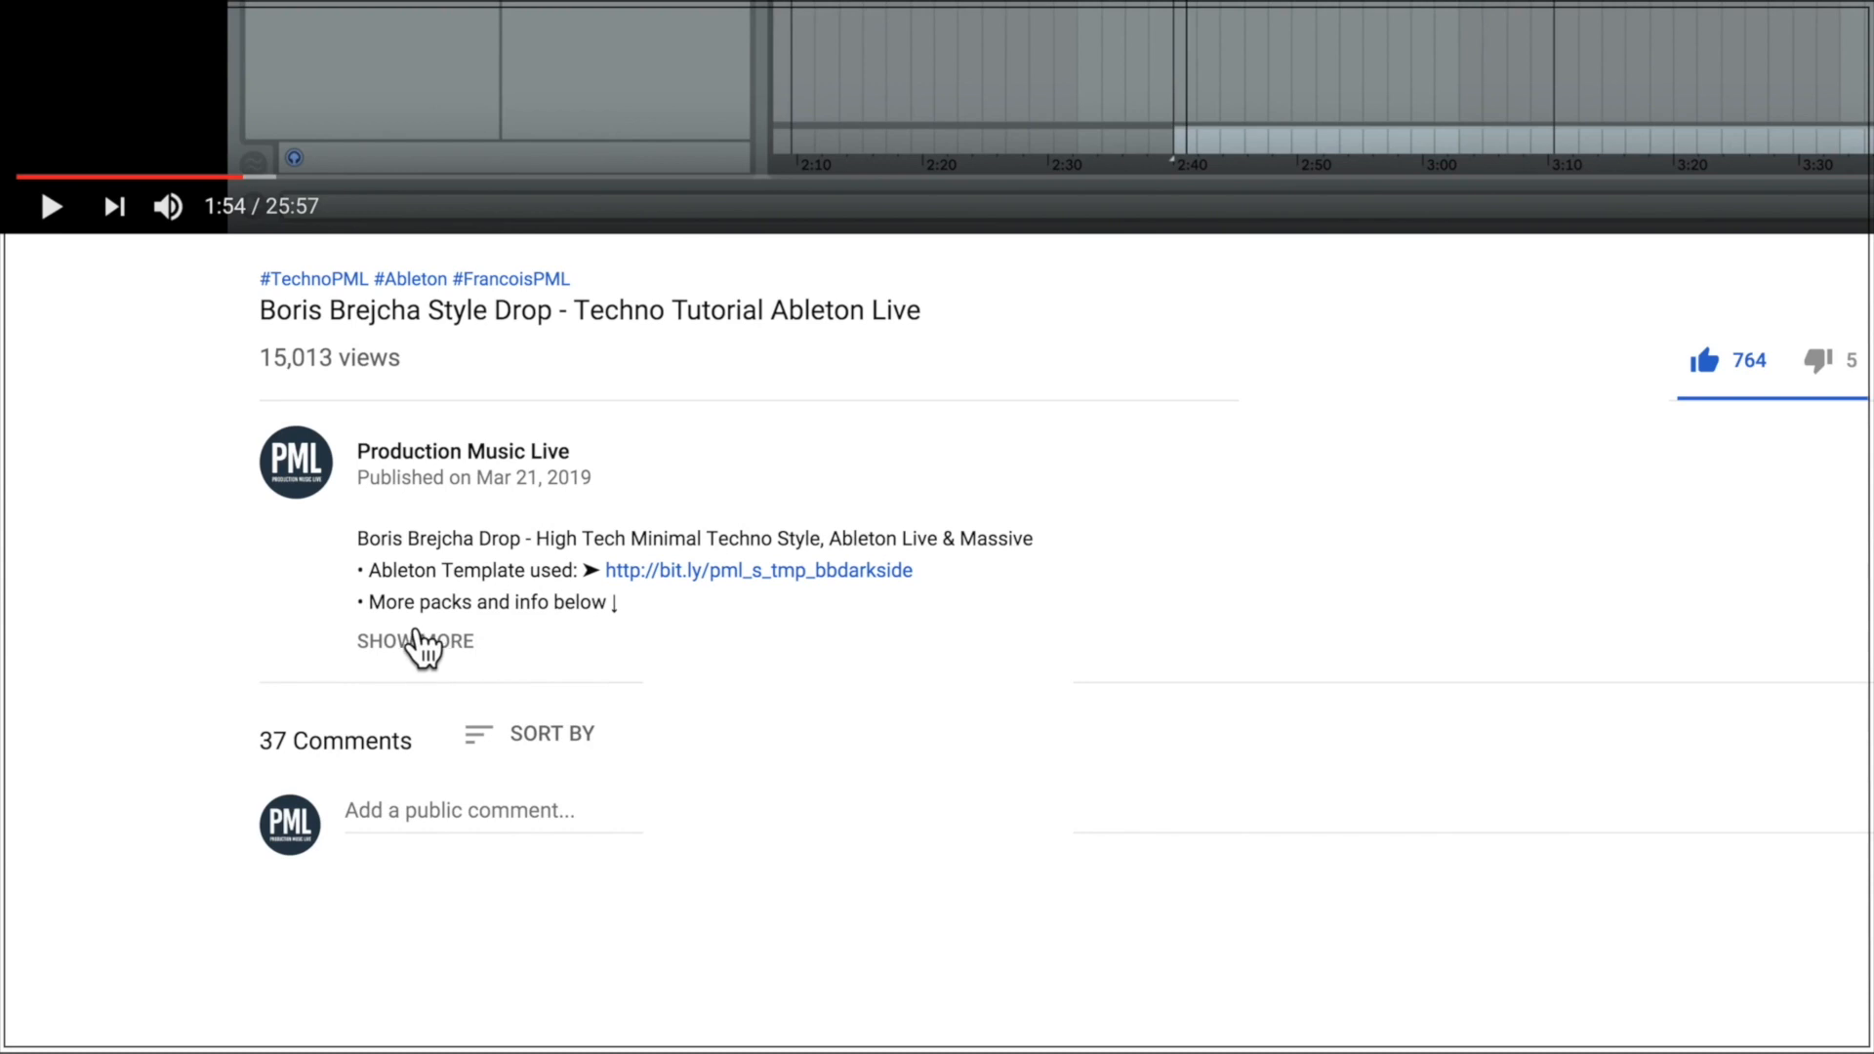
pyautogui.click(417, 636)
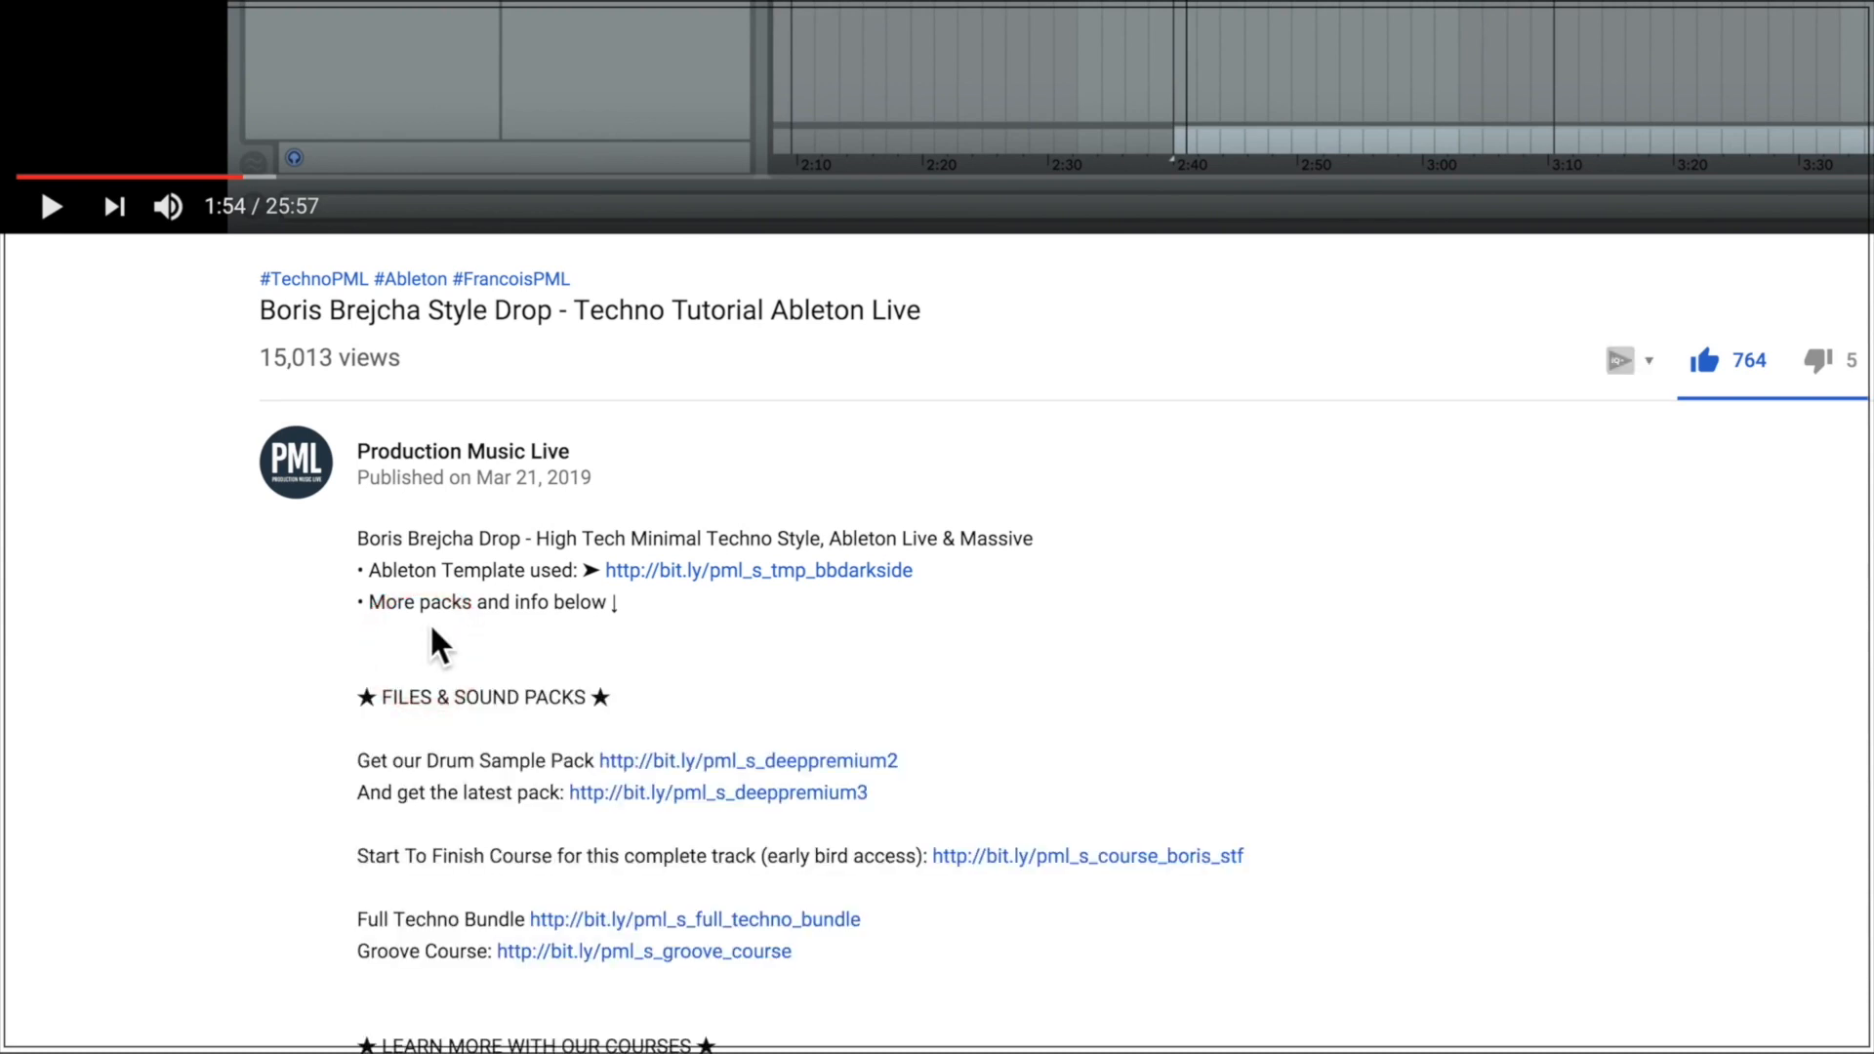
pyautogui.scroll(-2, 445, 624)
pyautogui.scroll(-2, 446, 621)
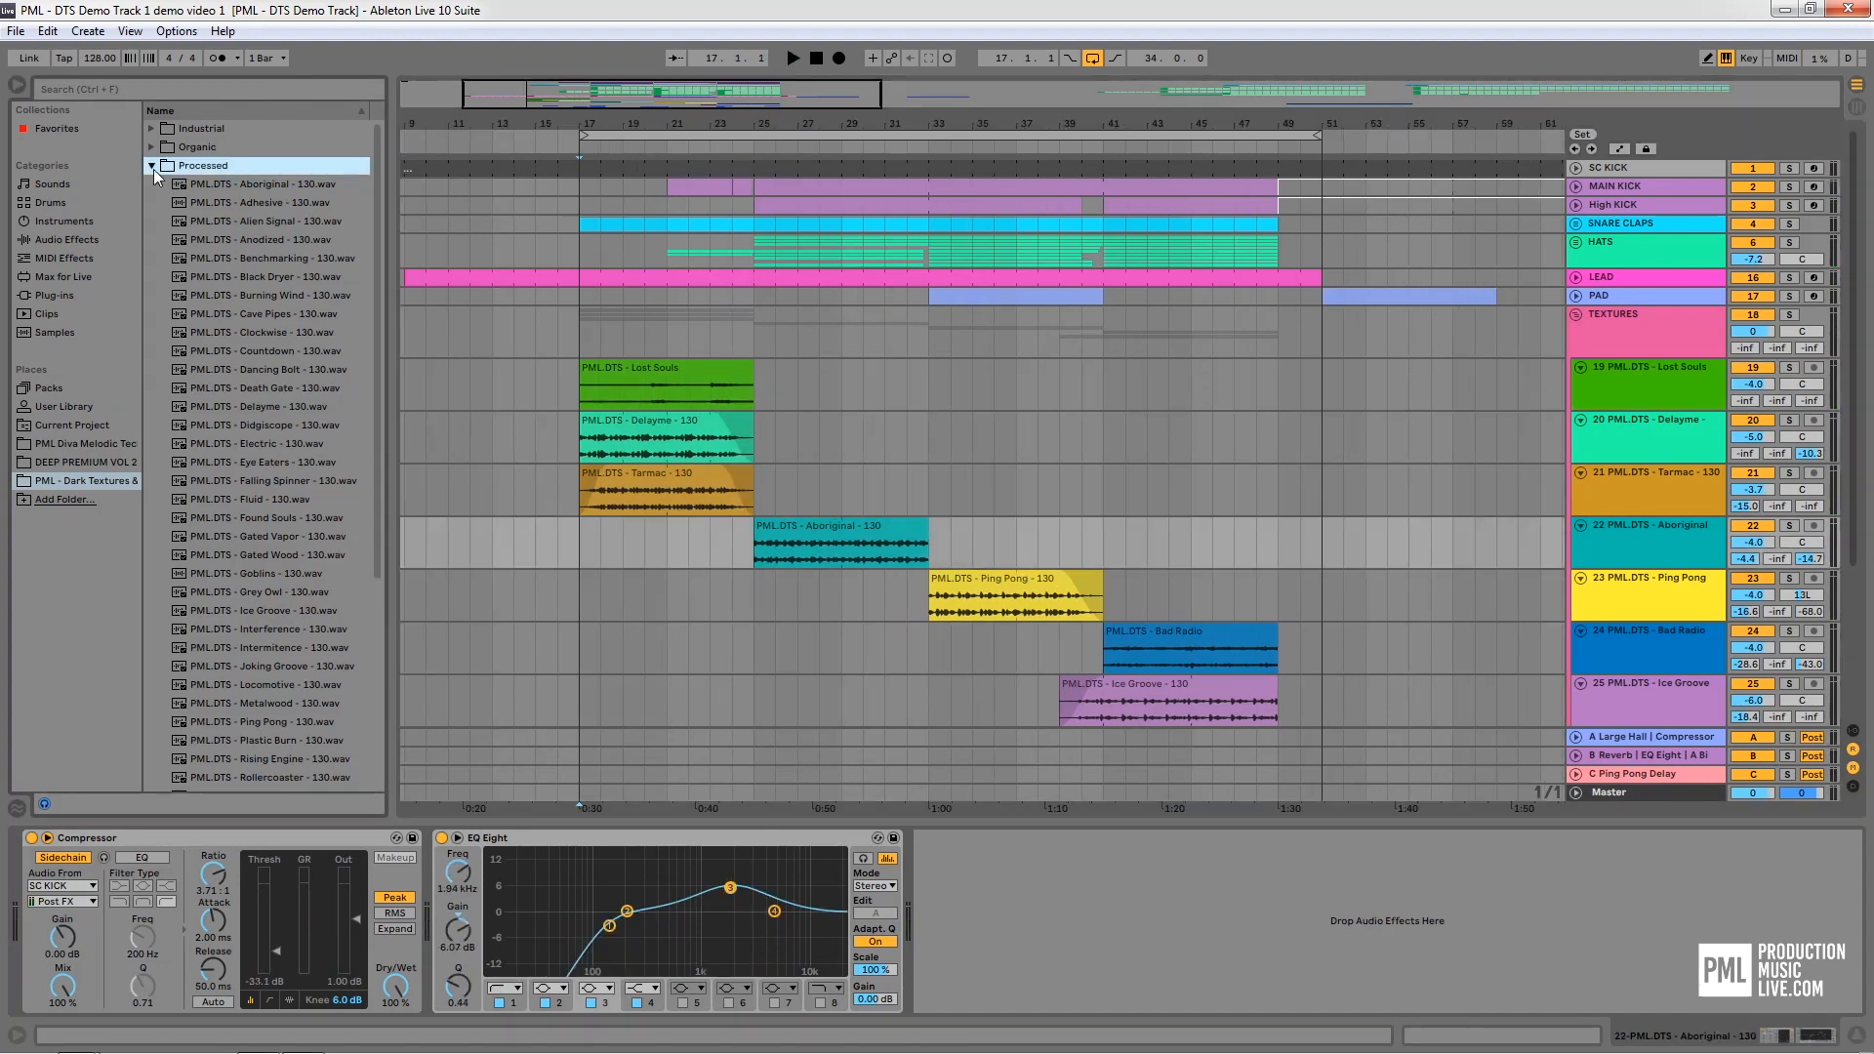
# Collapse the Processed sample folder and solo the TEXTURES group
pyautogui.click(152, 165)
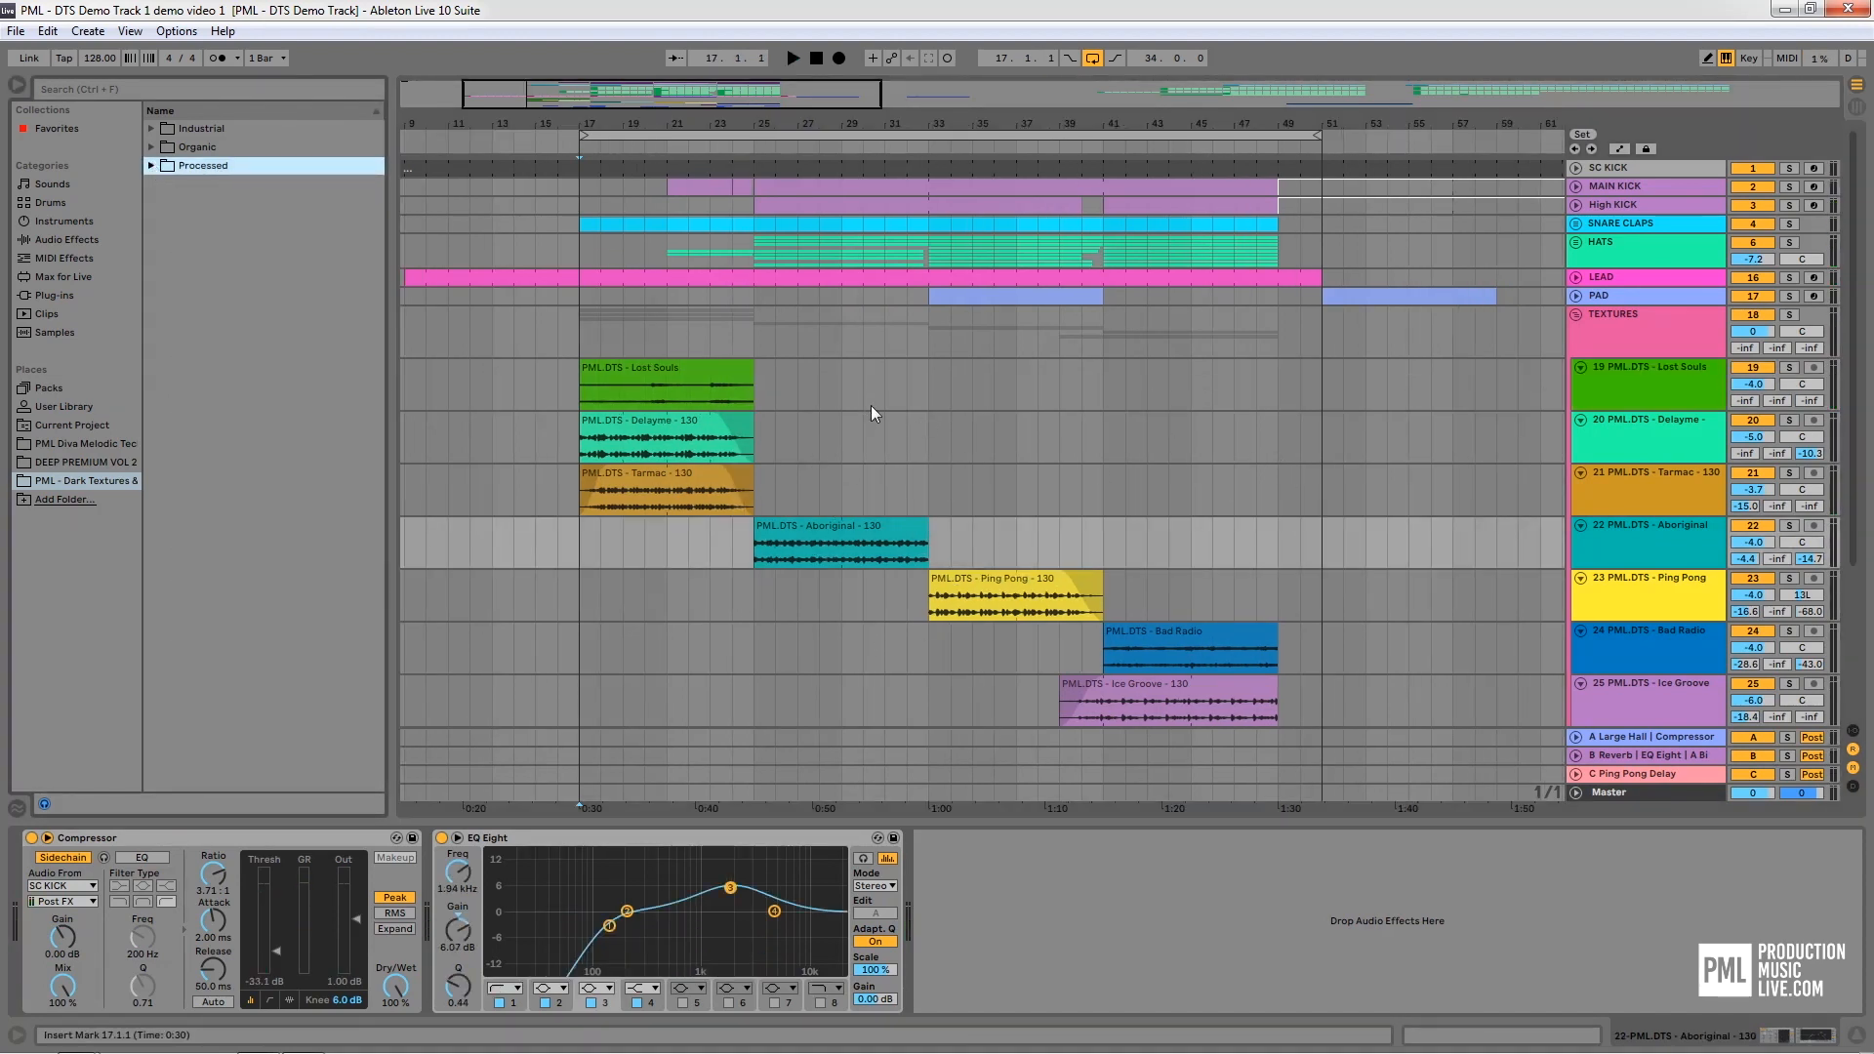
pyautogui.click(1649, 330)
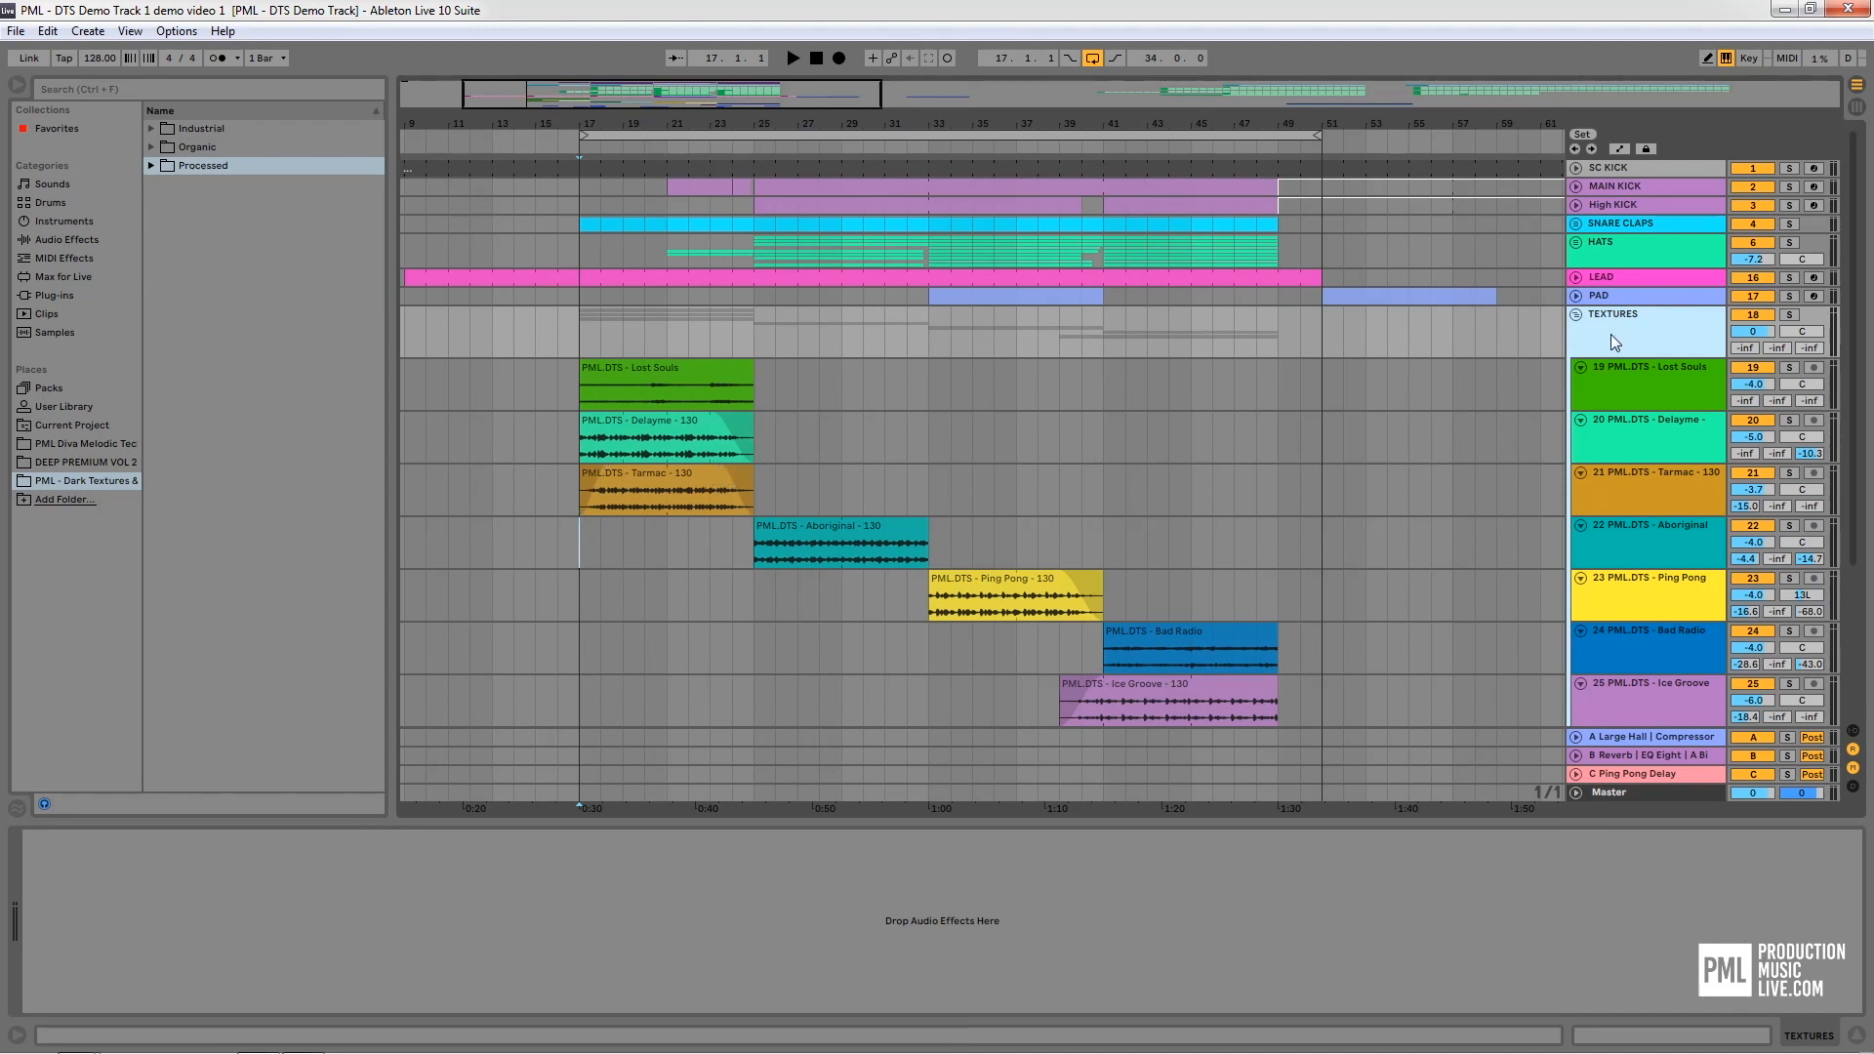
pyautogui.click(1786, 316)
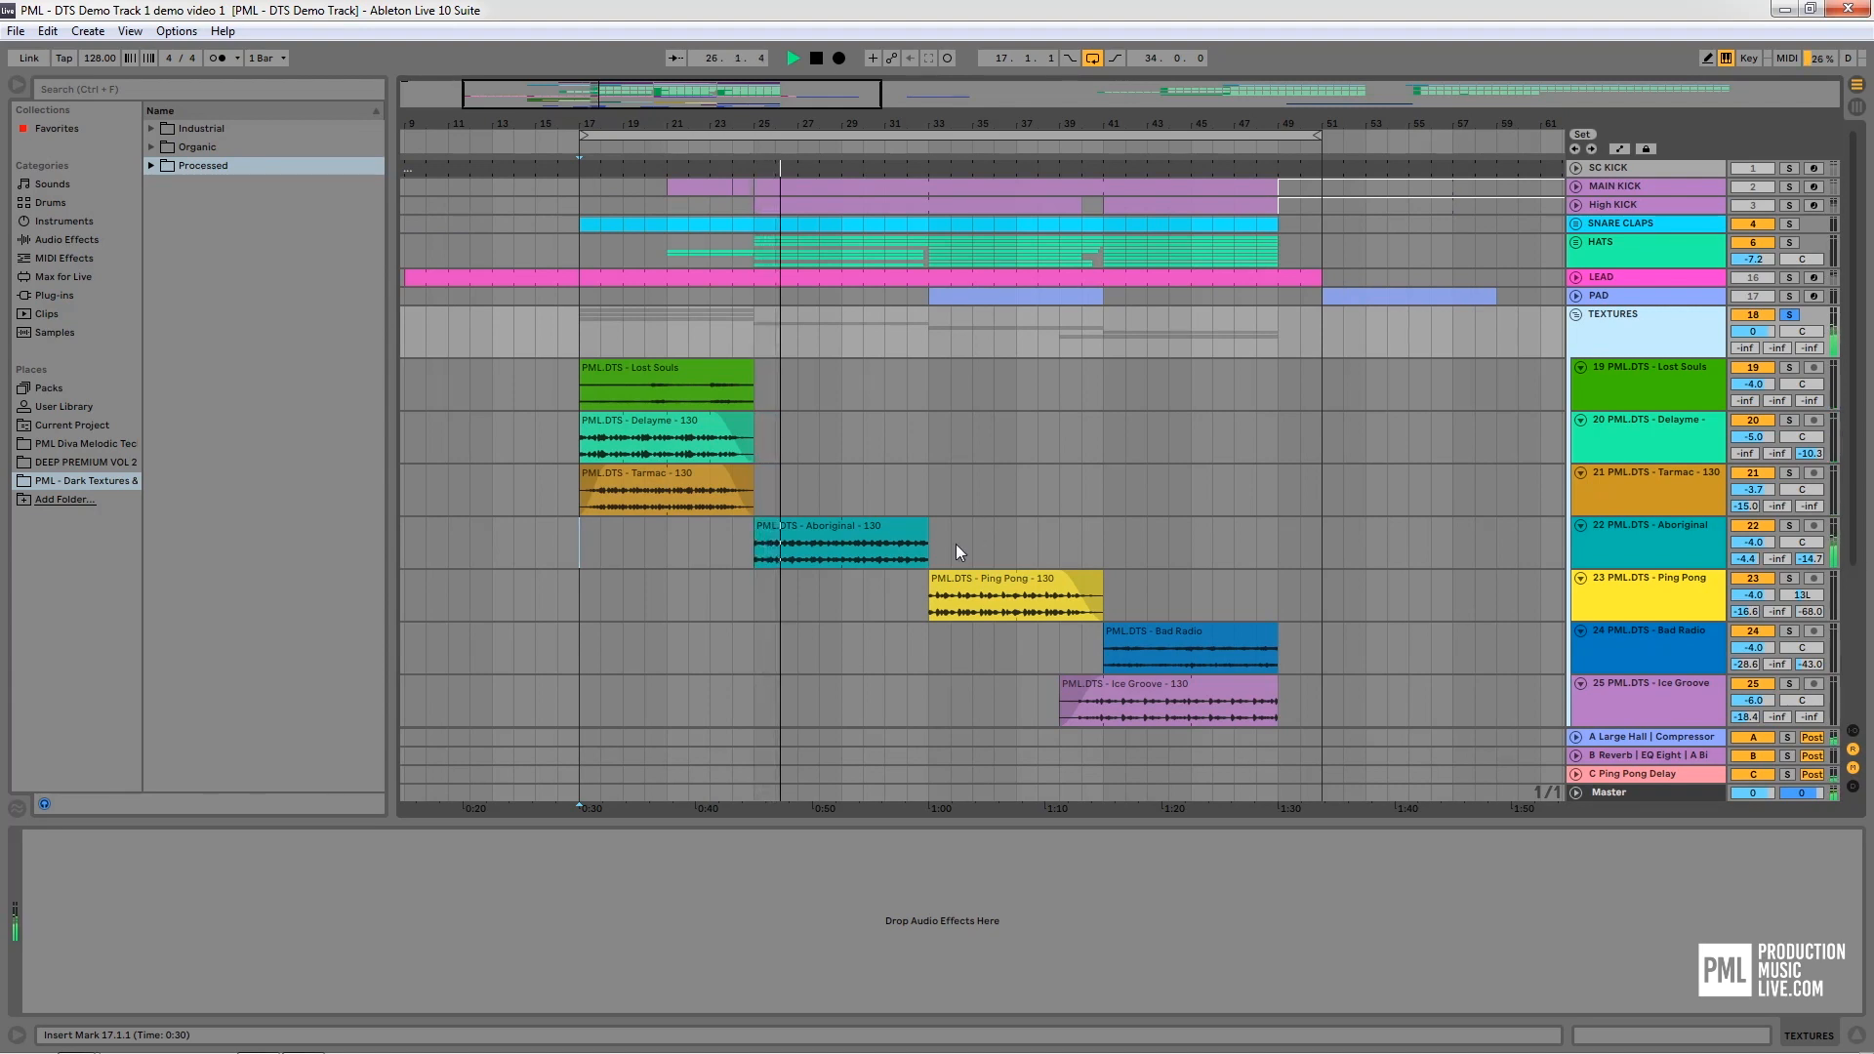
# Listen to the soloed textures from the start of the Ping Pong clip and from the start of the Bad Radio clip
pyautogui.click(930, 601)
pyautogui.click(929, 600)
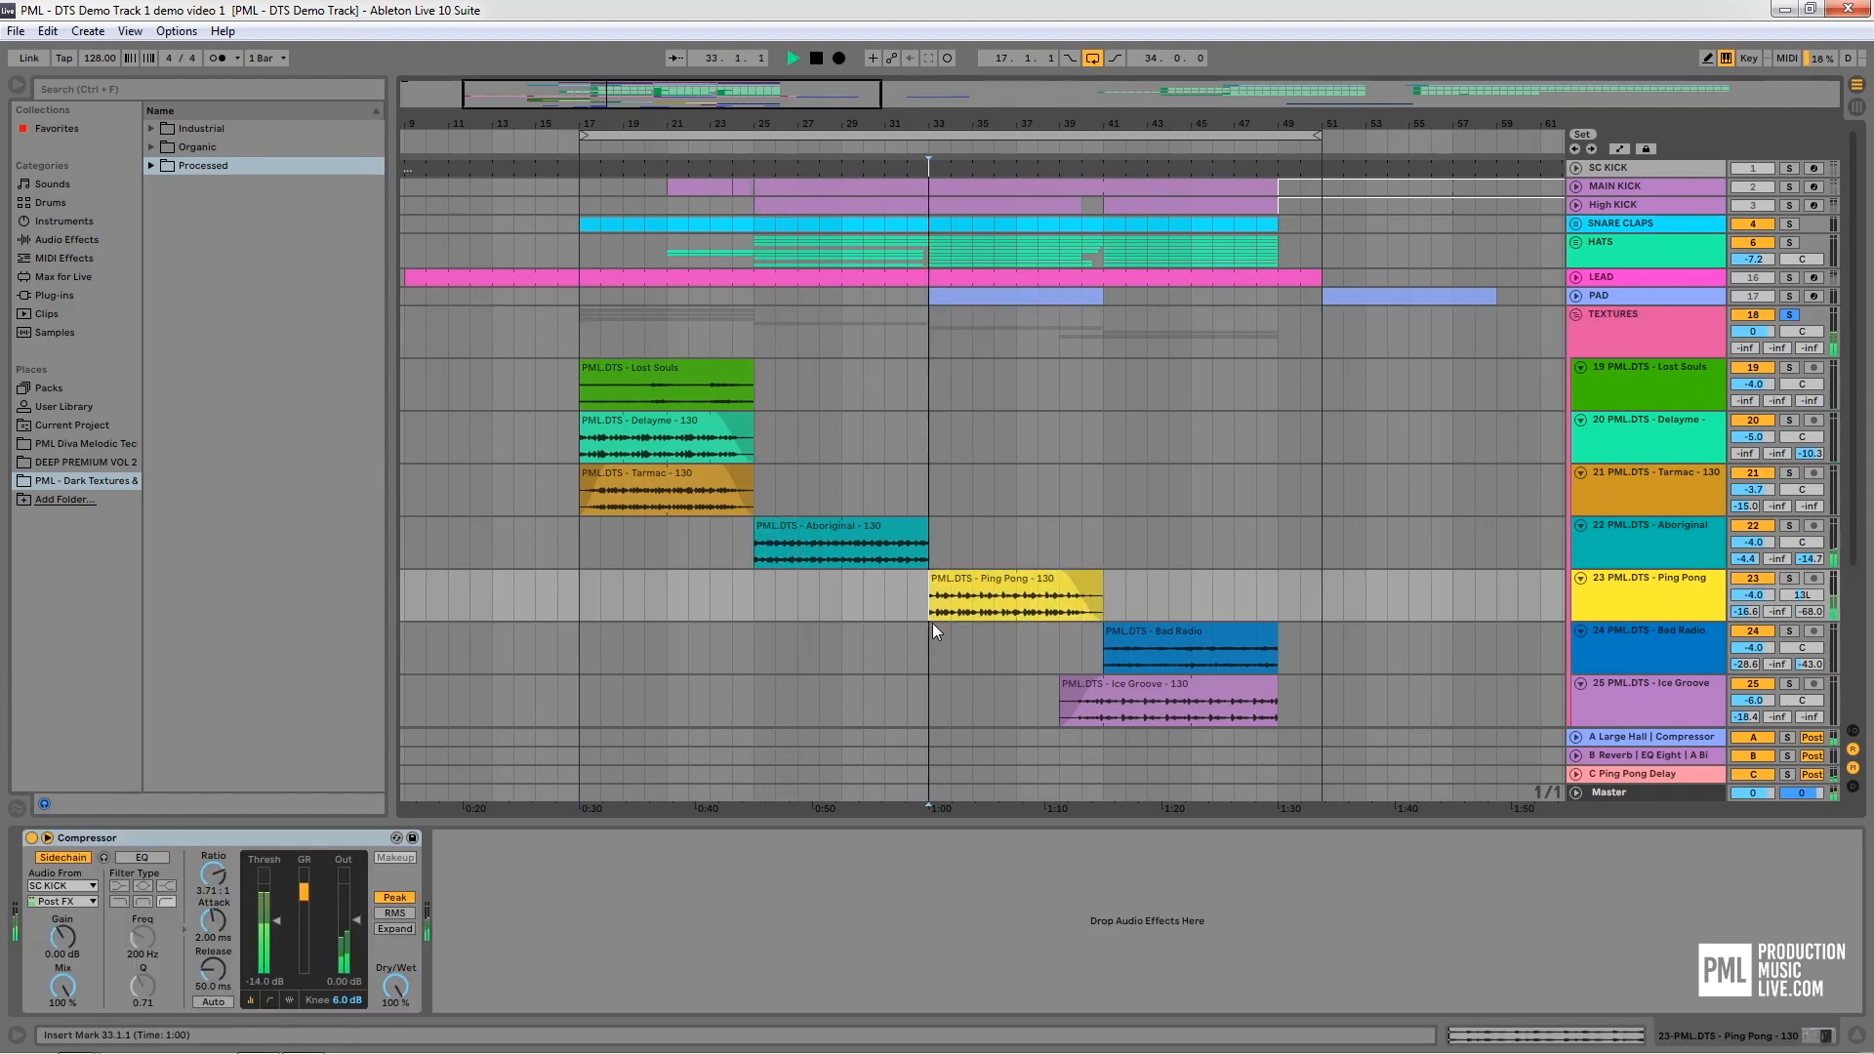
pyautogui.click(1103, 643)
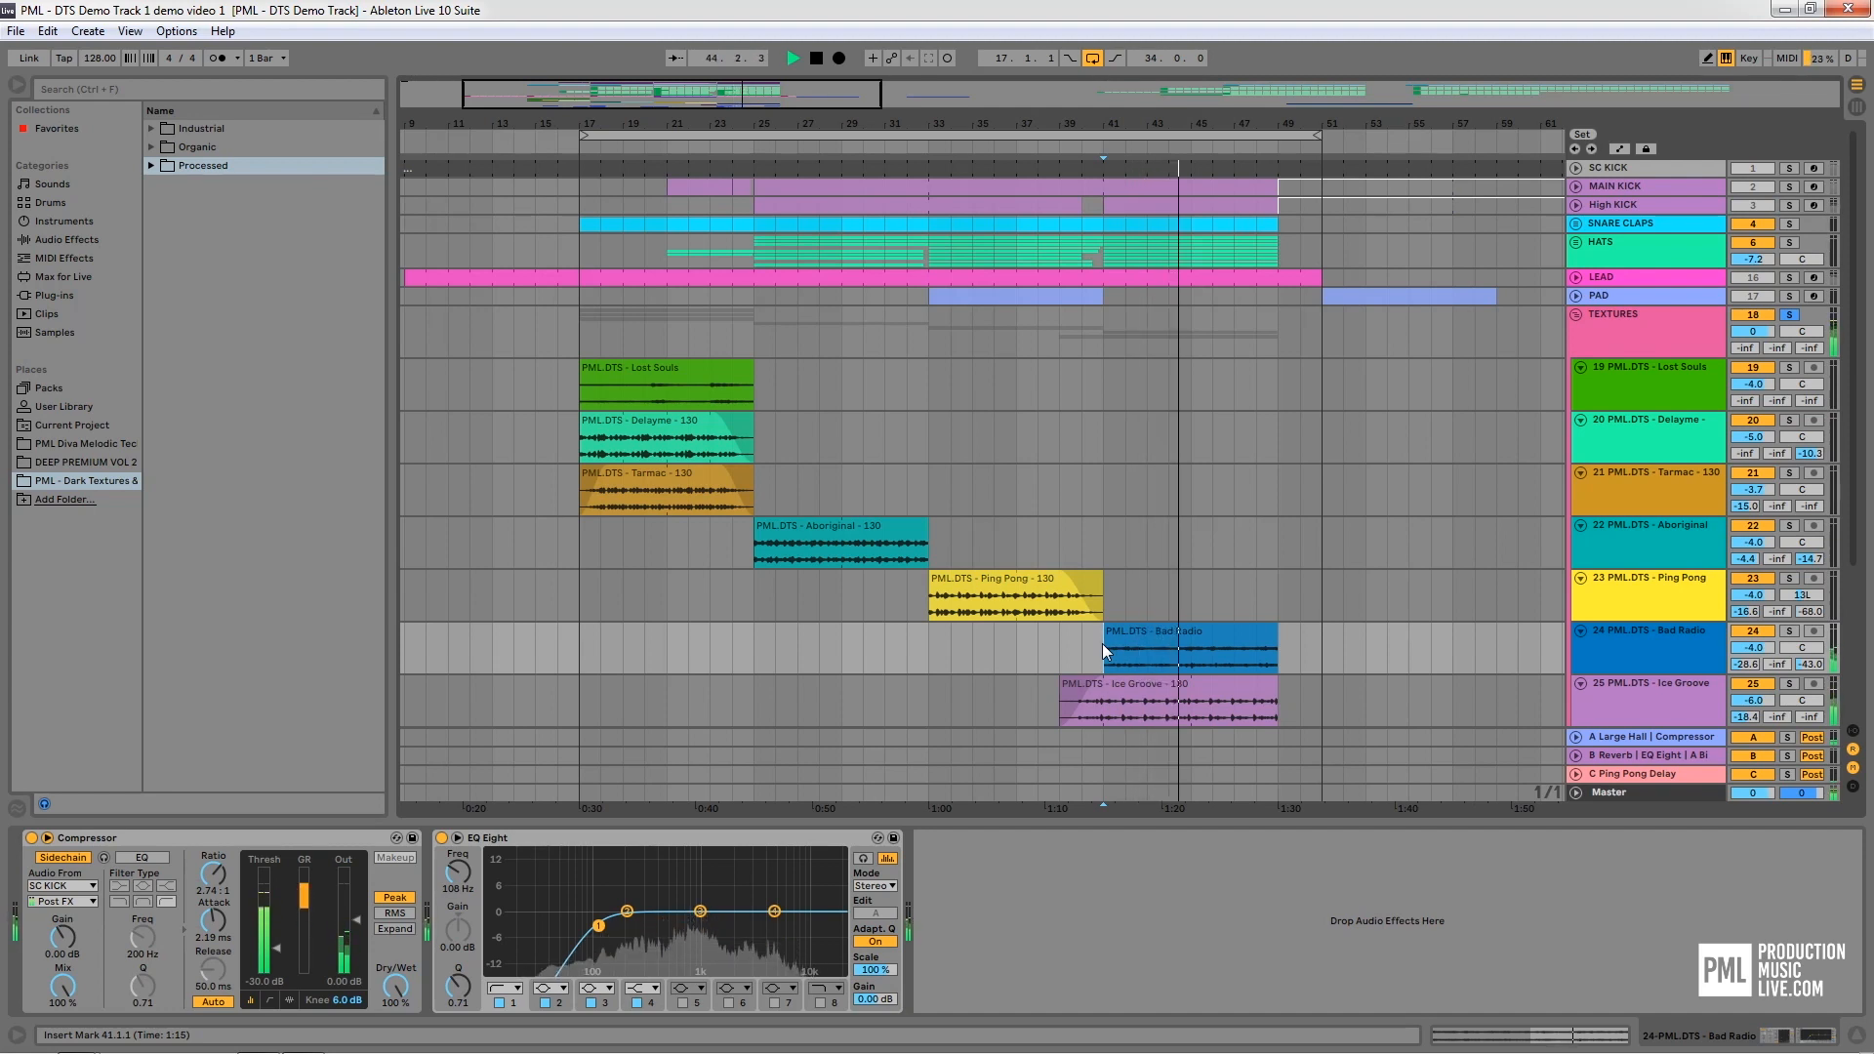
pyautogui.press('space')
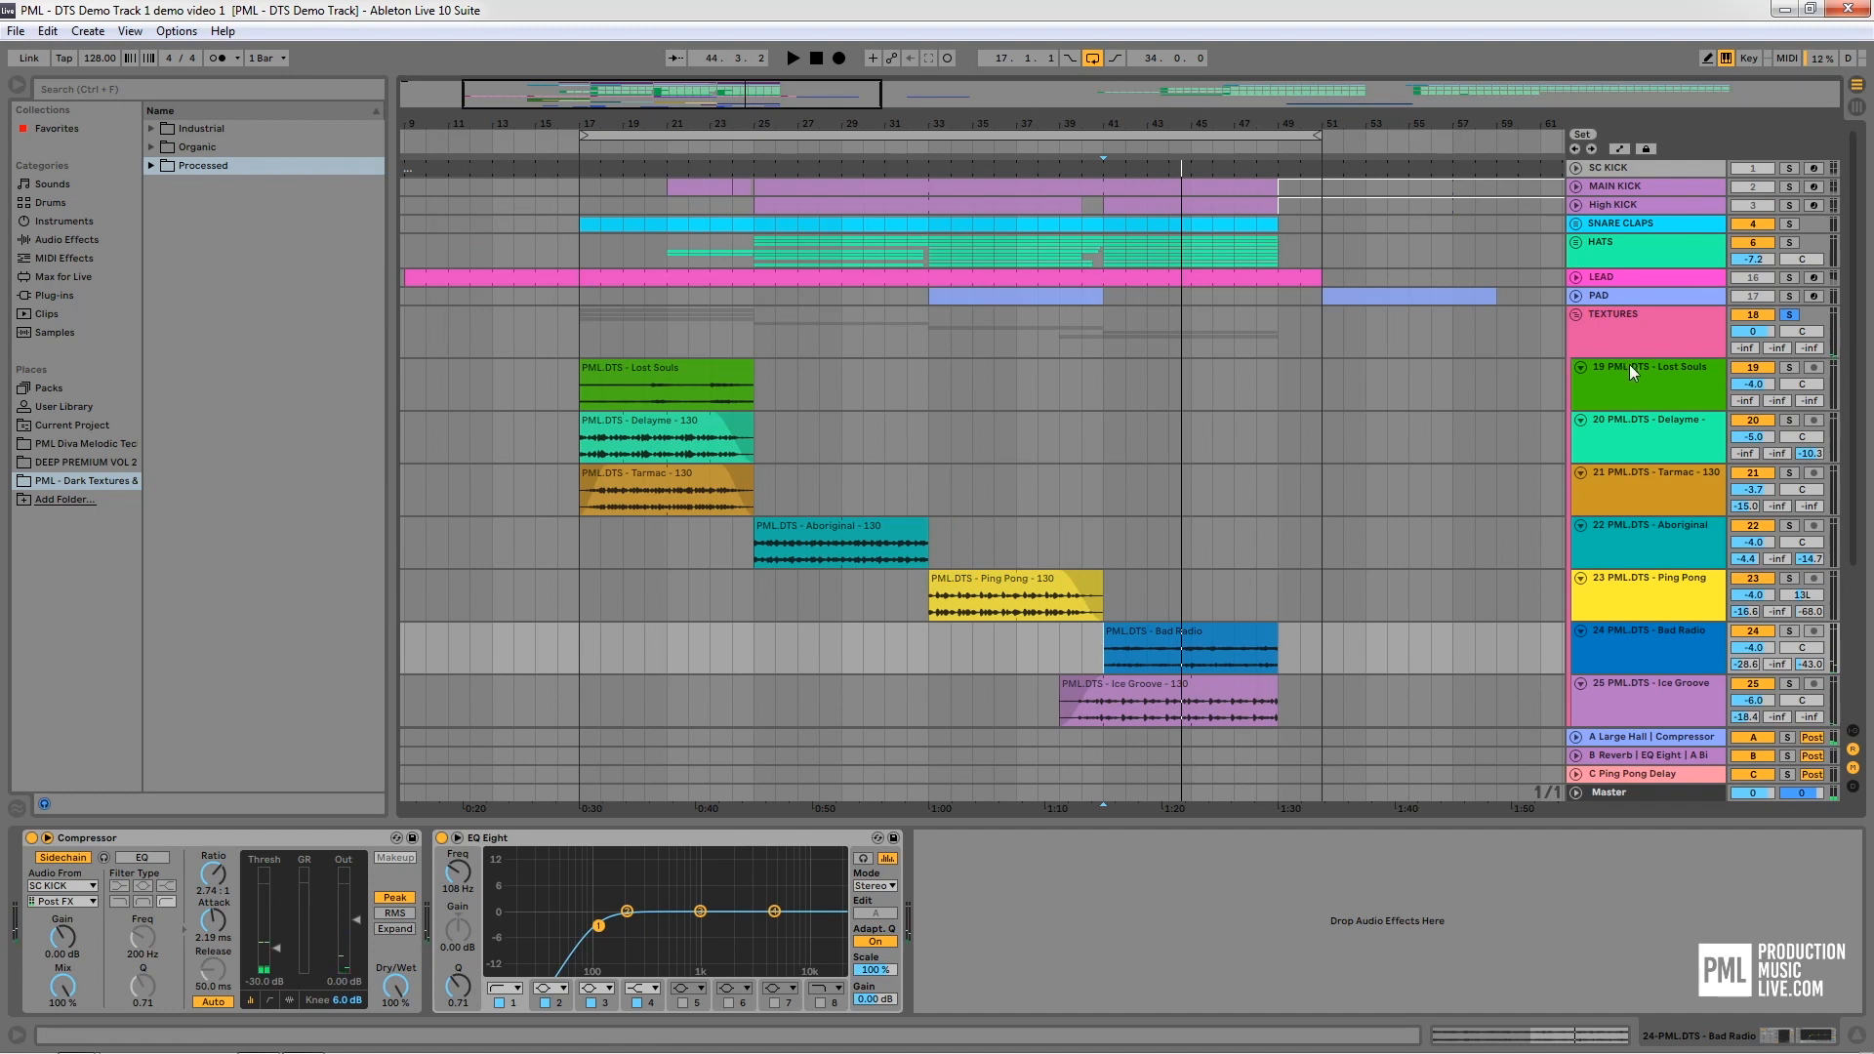
# Turn off solo on the TEXTURES group and mute the group
pyautogui.click(1632, 314)
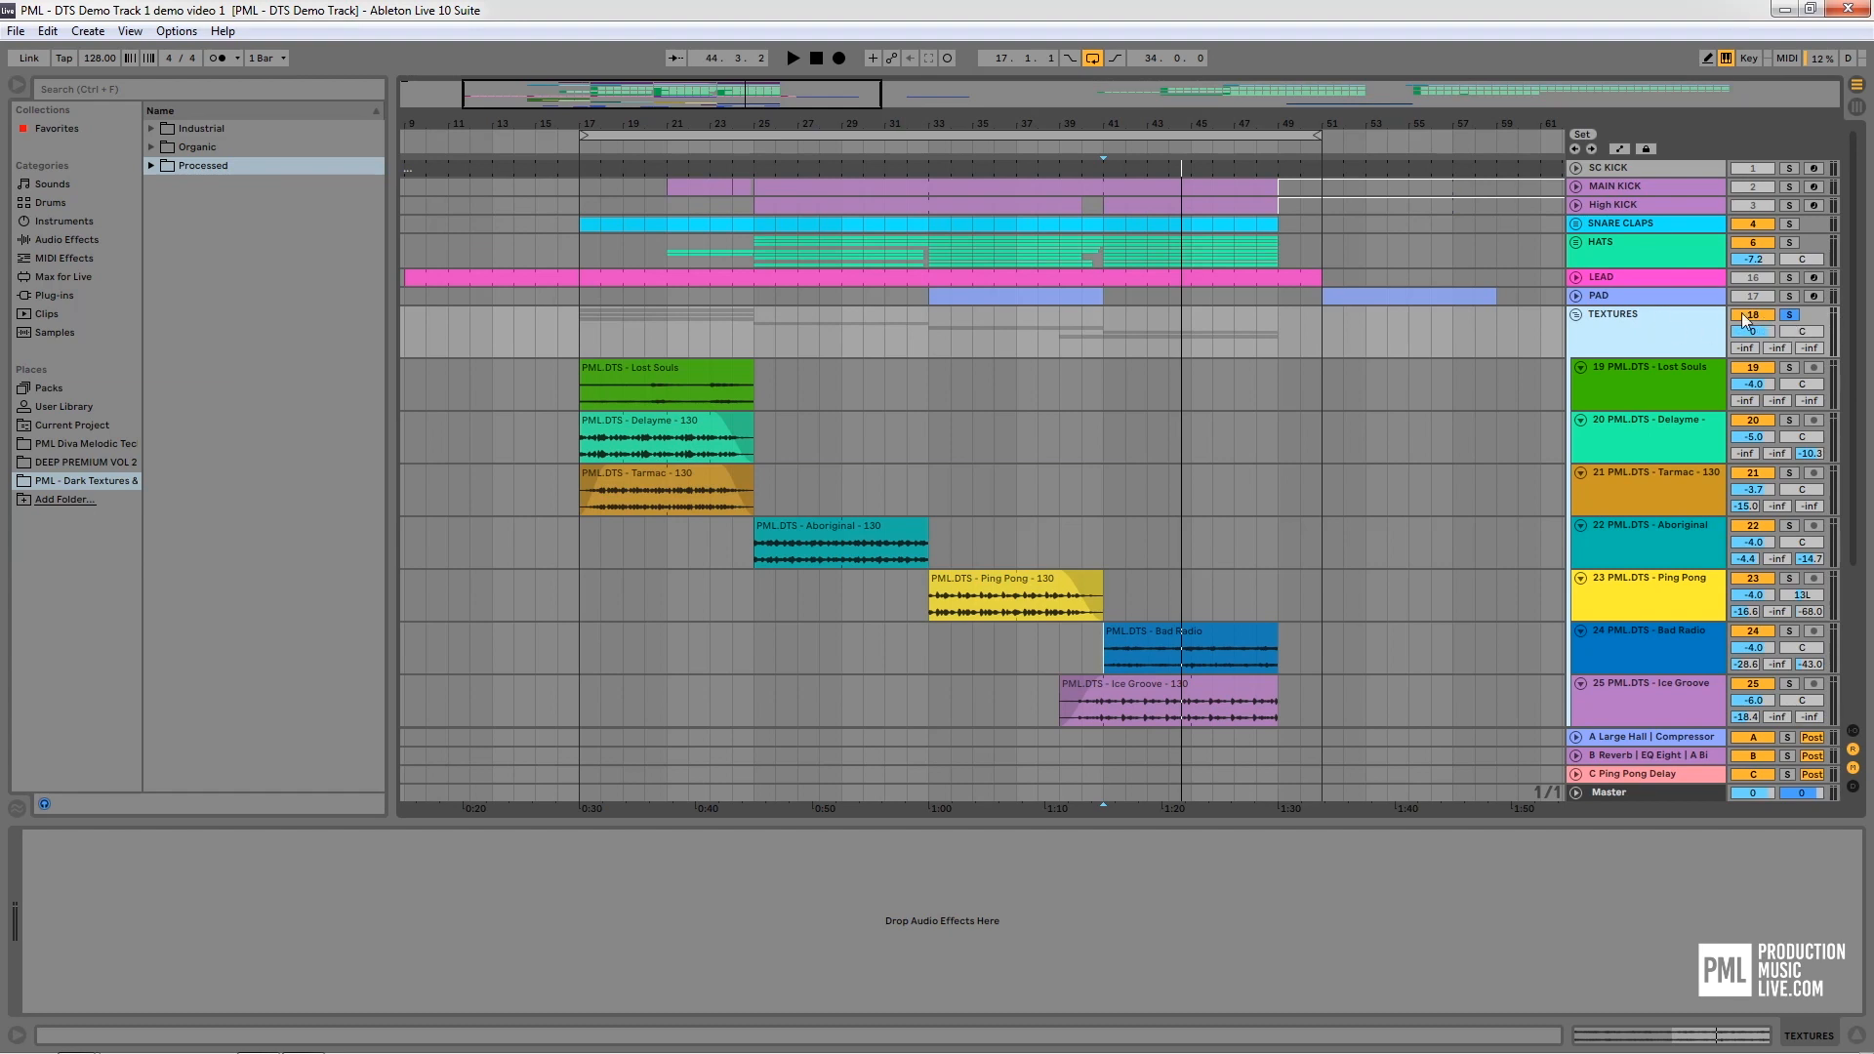
pyautogui.click(1792, 315)
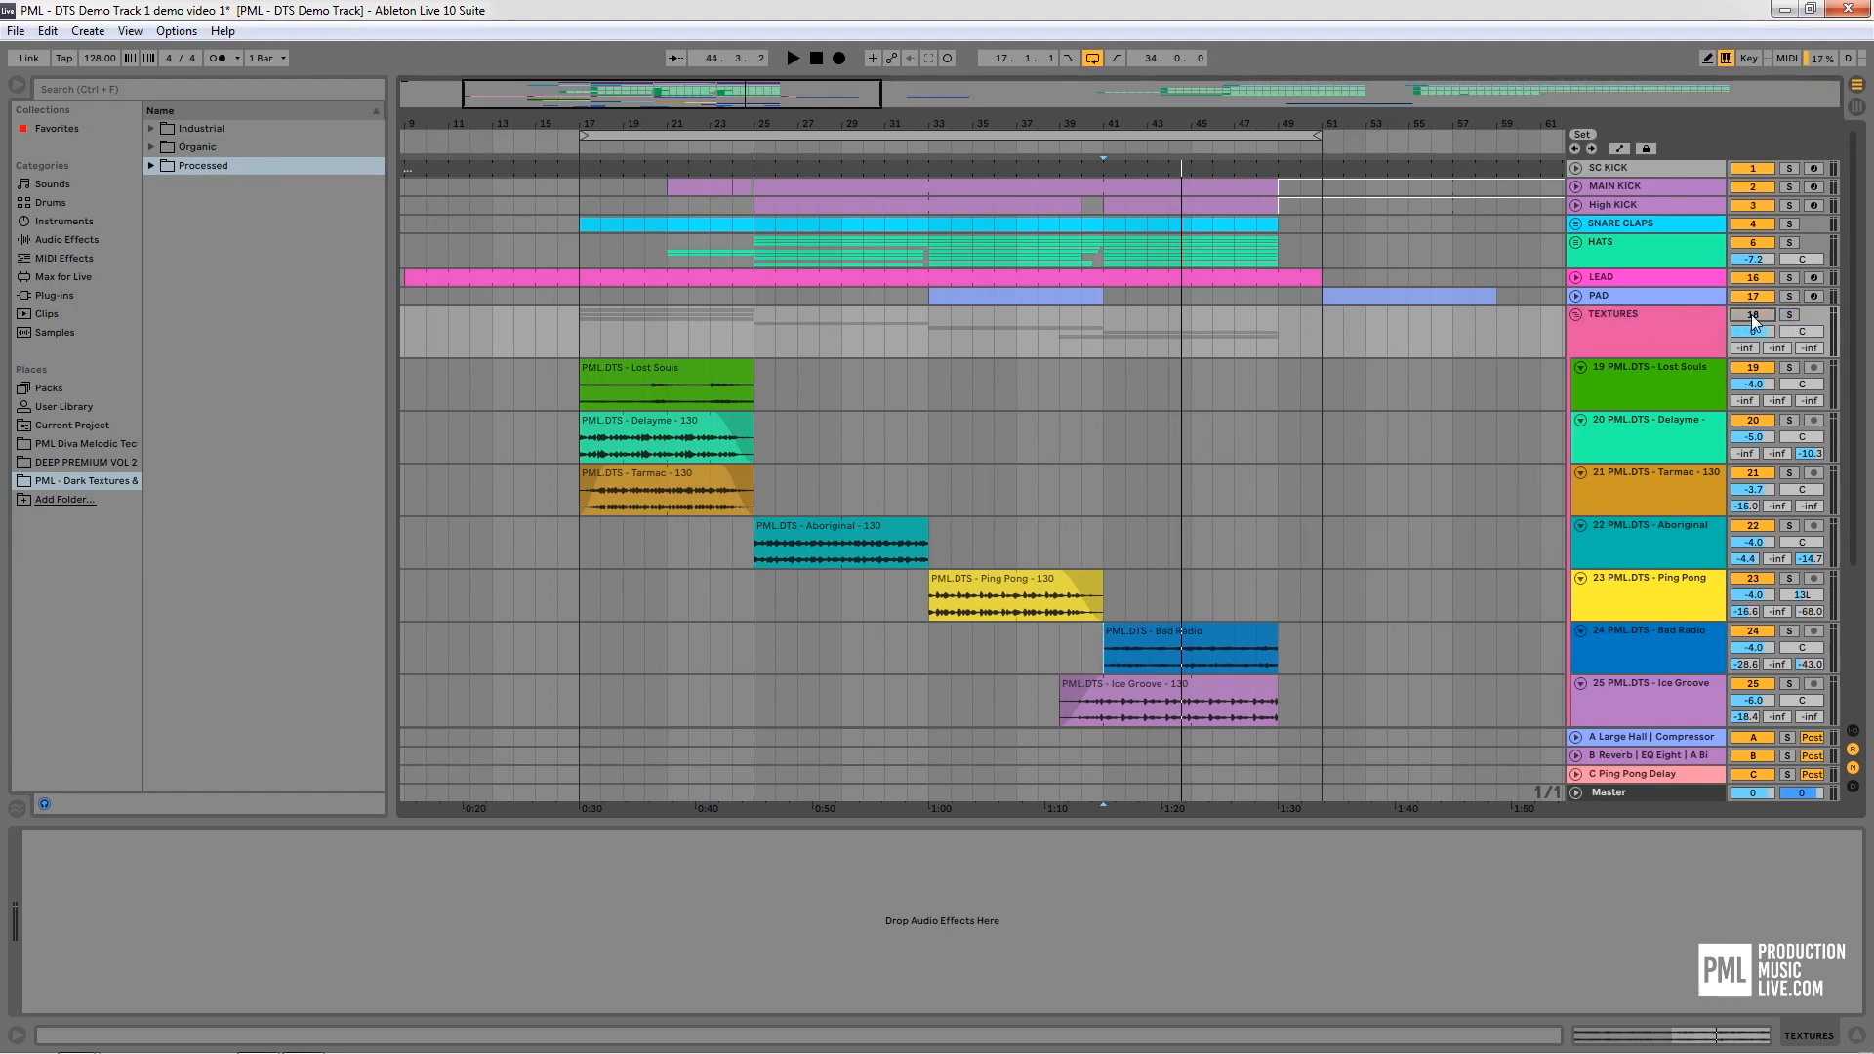
pyautogui.click(1643, 323)
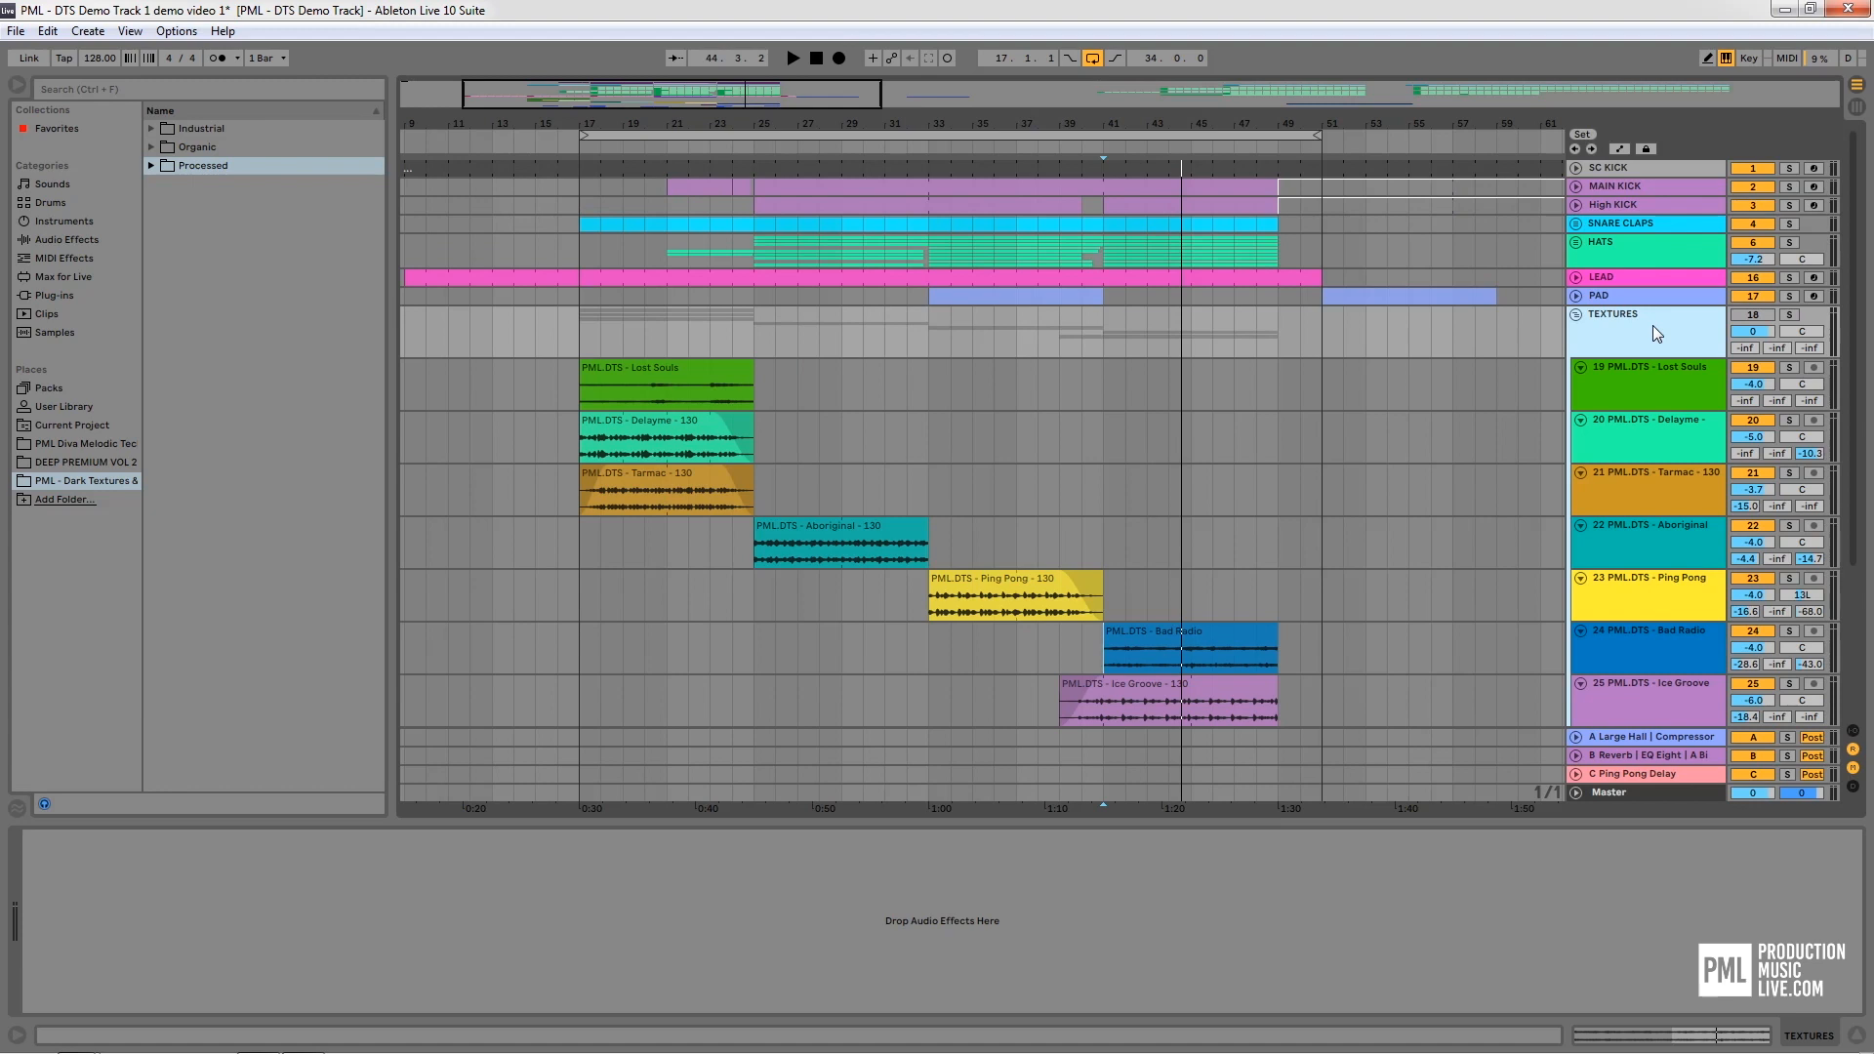
pyautogui.click(1754, 315)
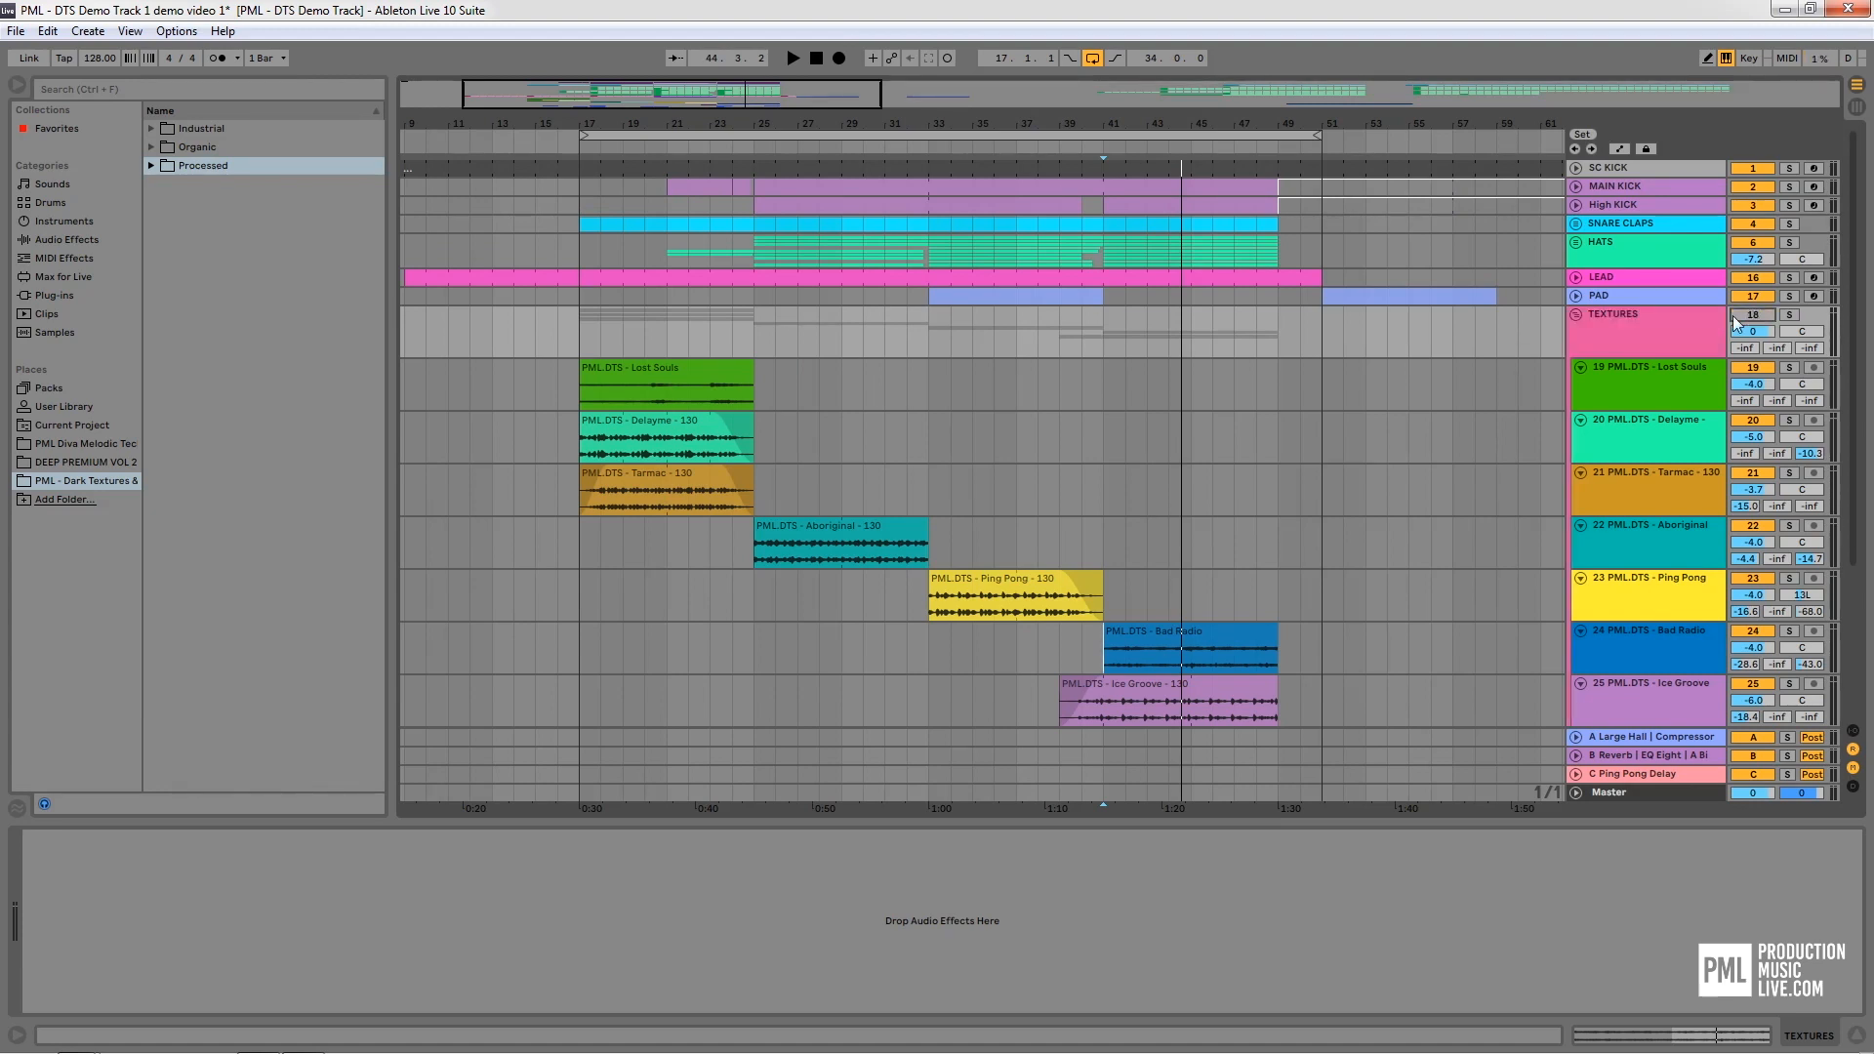
pyautogui.click(1735, 319)
pyautogui.click(1668, 317)
# Play the arrangement from bar 17 and compare it with the TEXTURES group muted and unmuted
pyautogui.press('space')
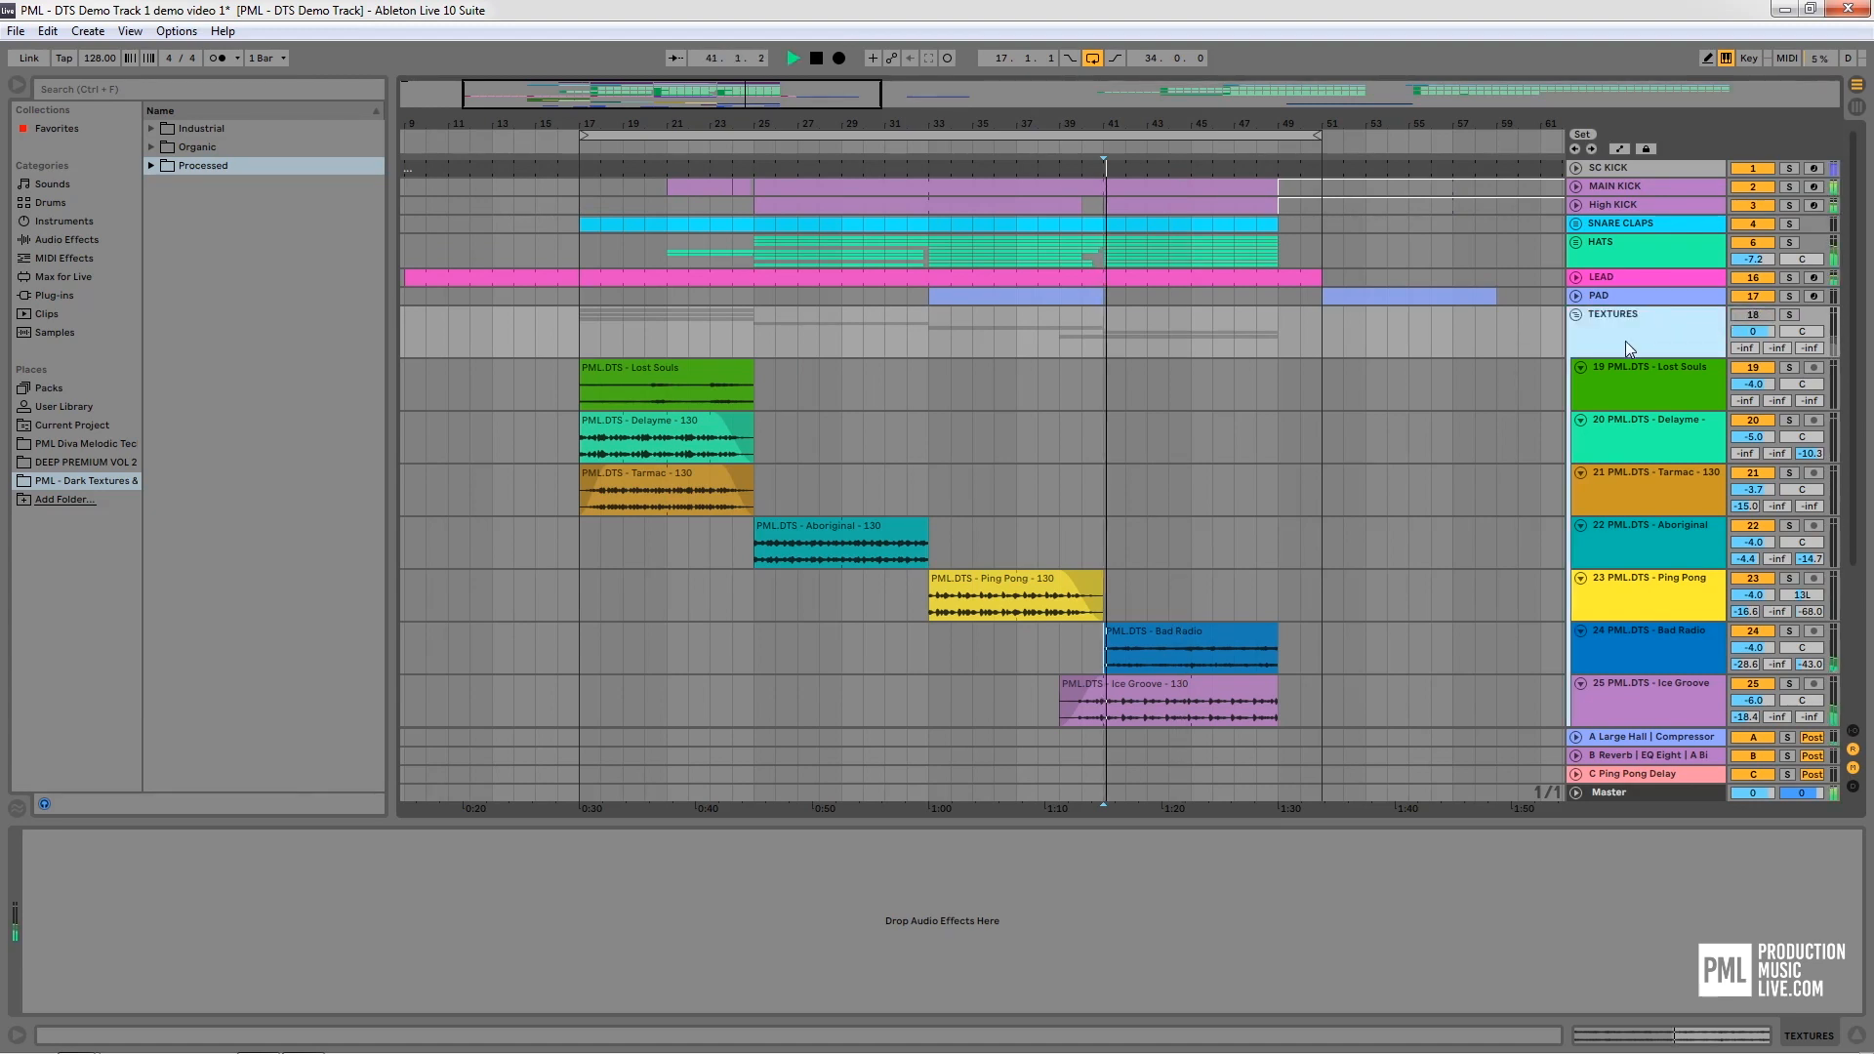
pyautogui.click(578, 390)
pyautogui.press('space')
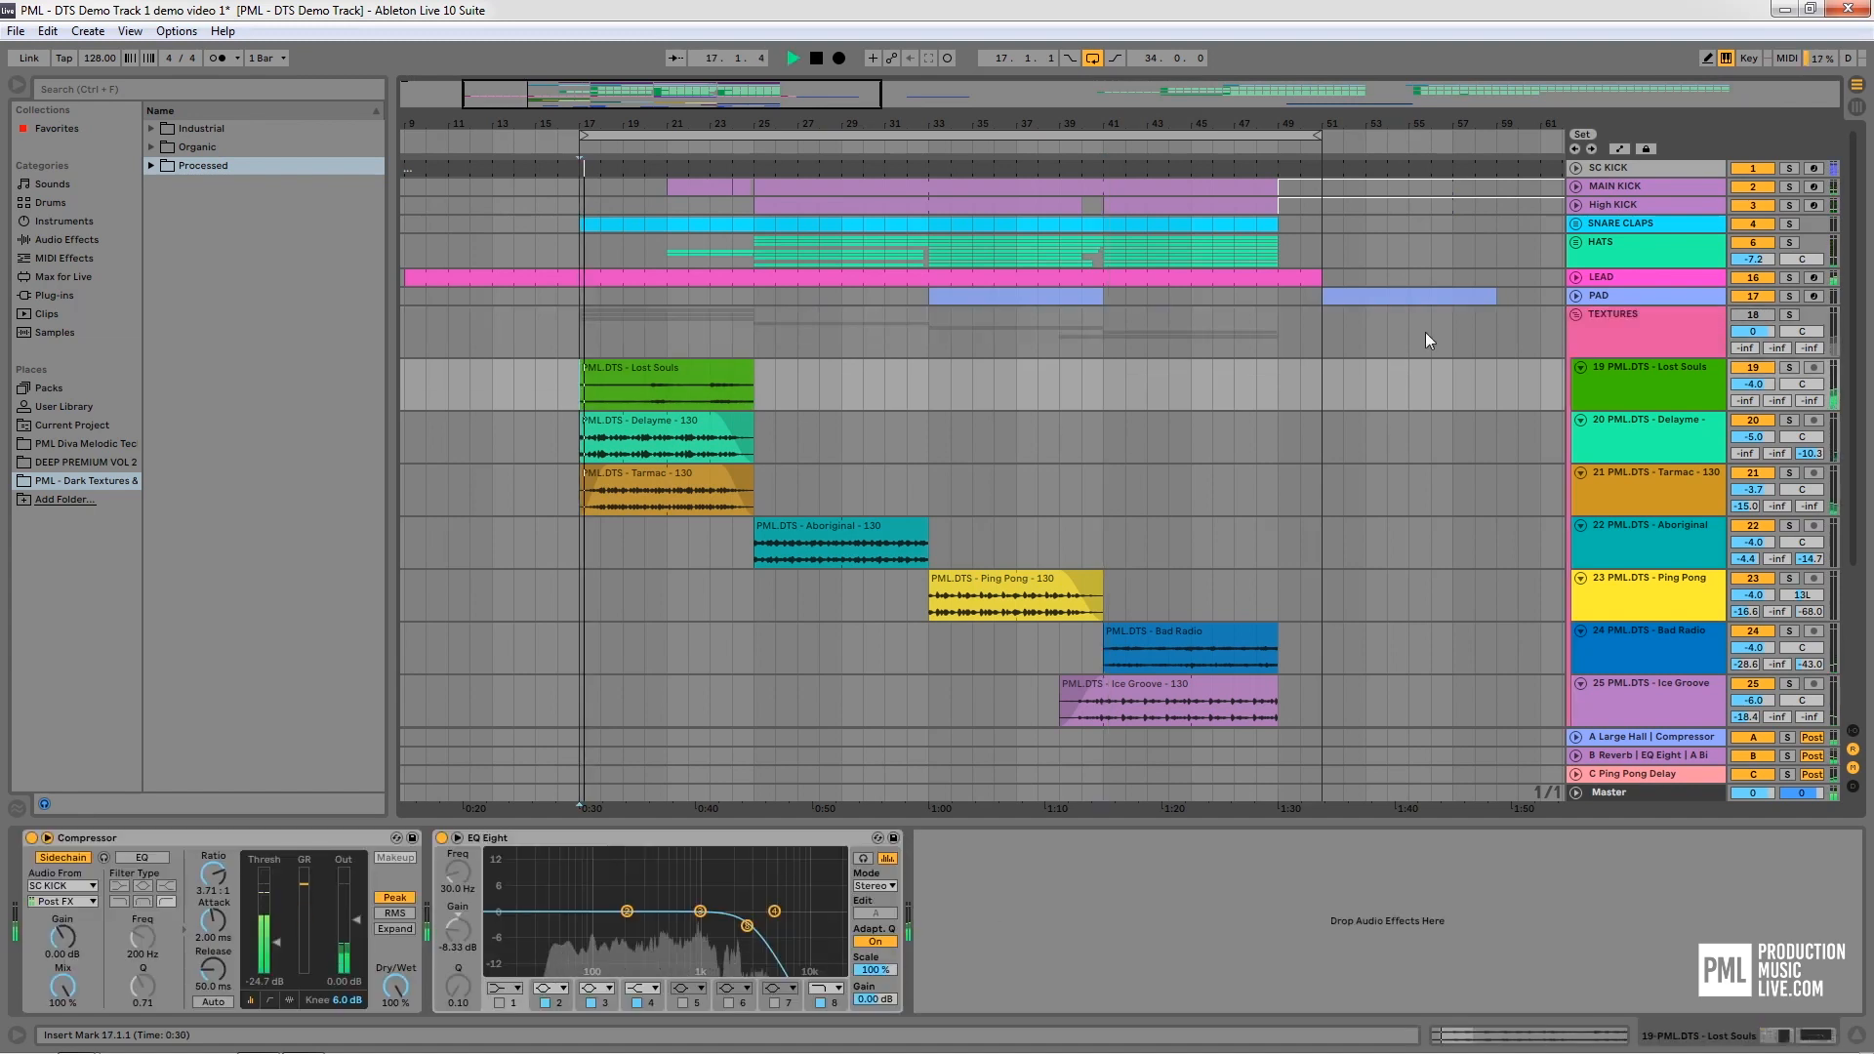
pyautogui.click(1672, 320)
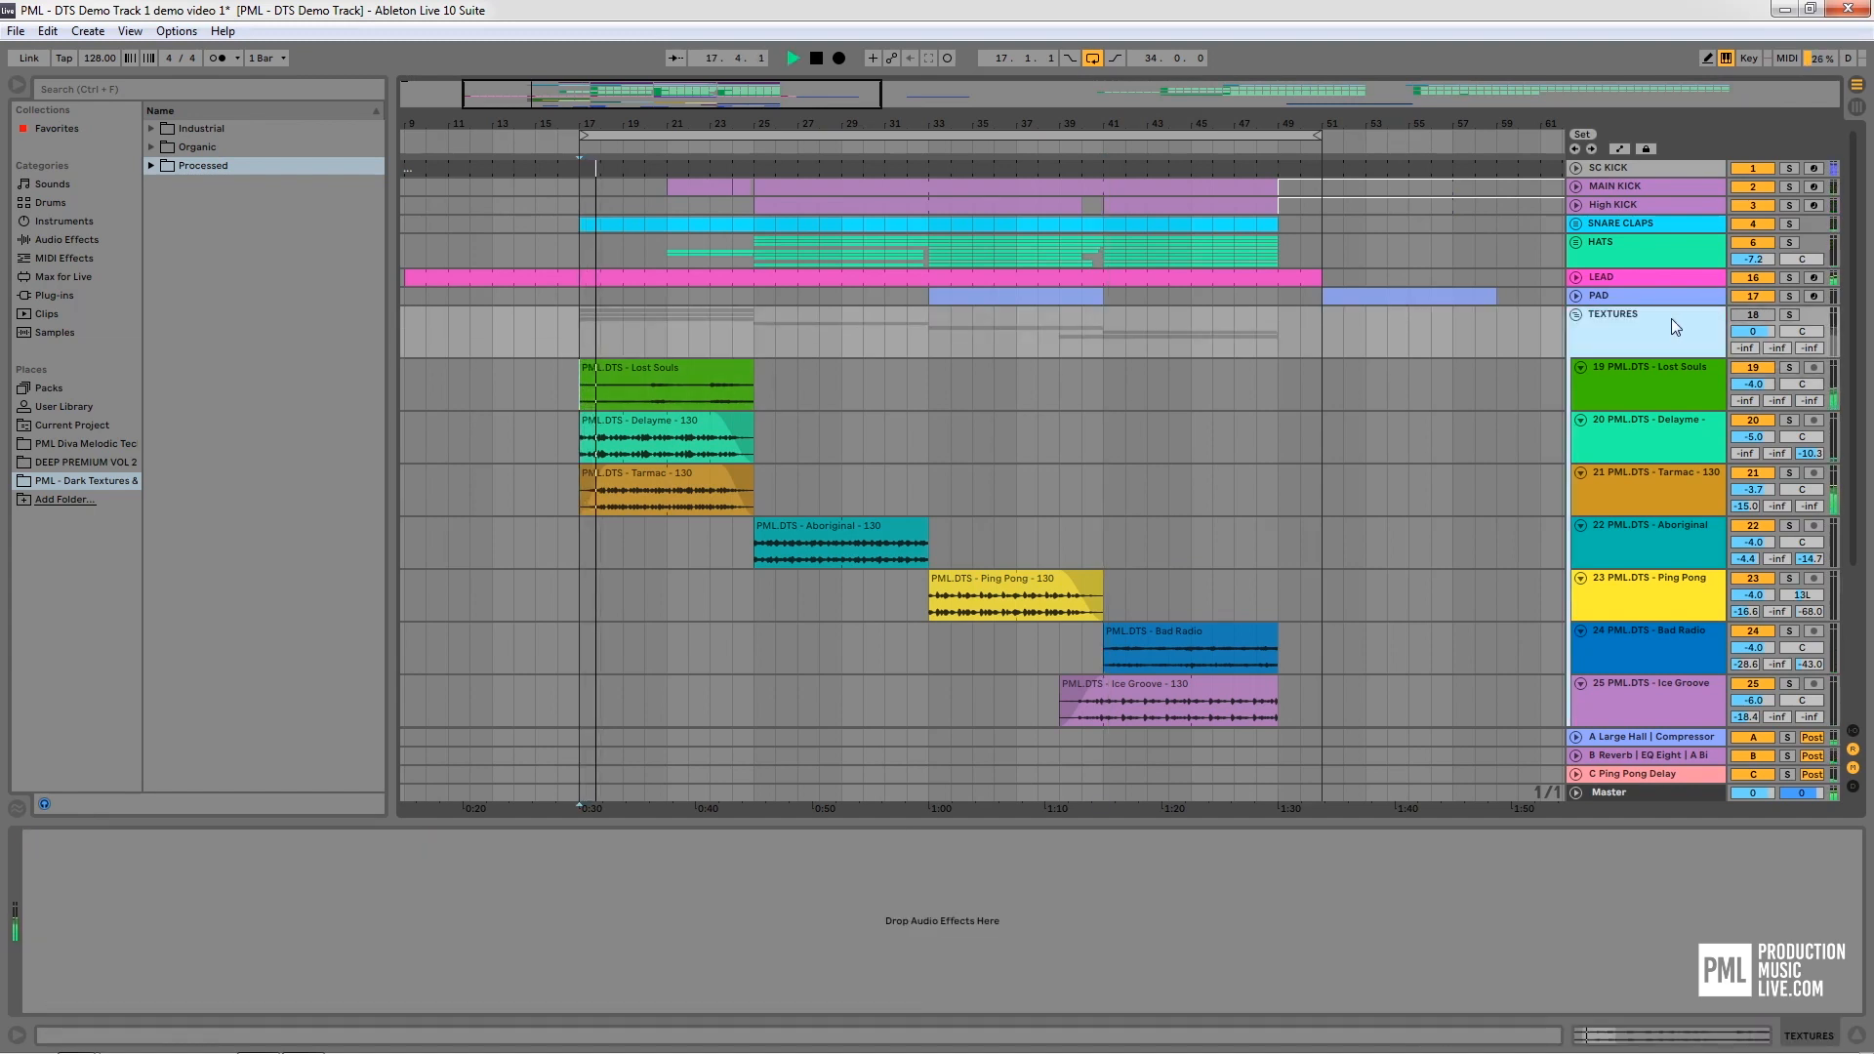
pyautogui.click(1753, 314)
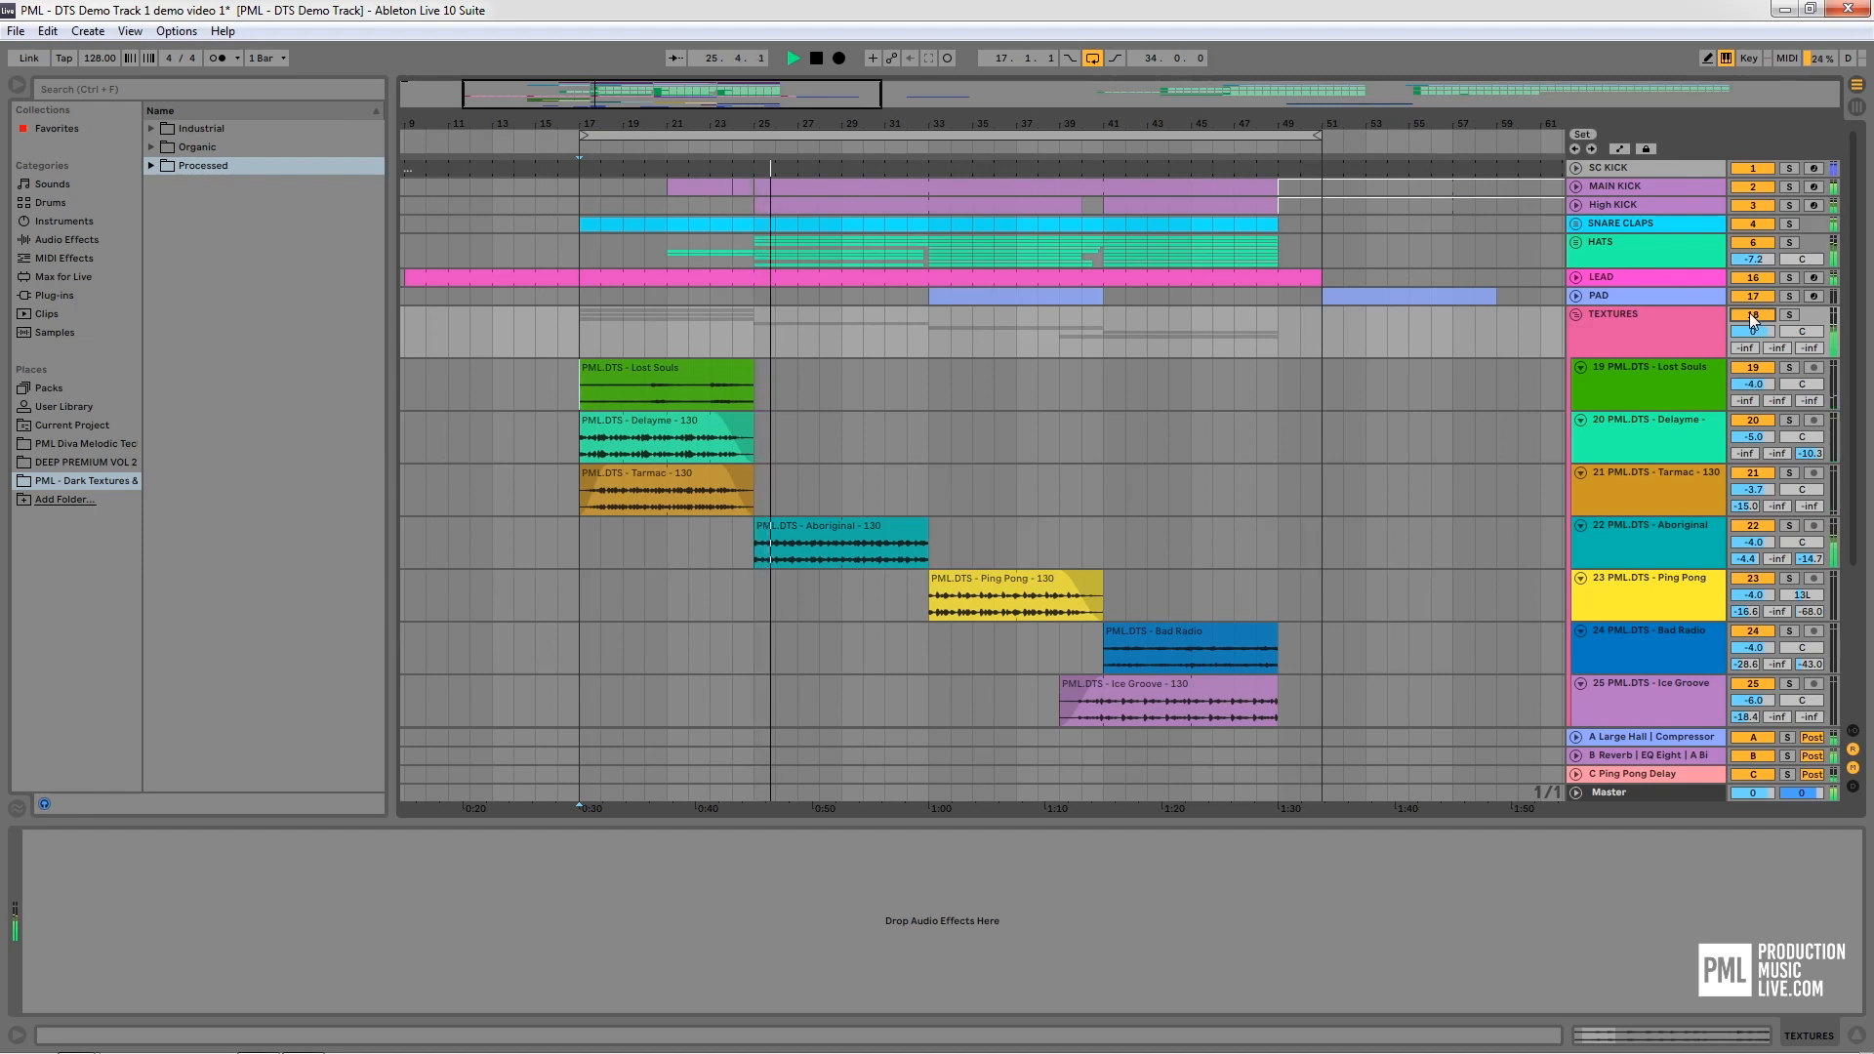
pyautogui.click(1753, 316)
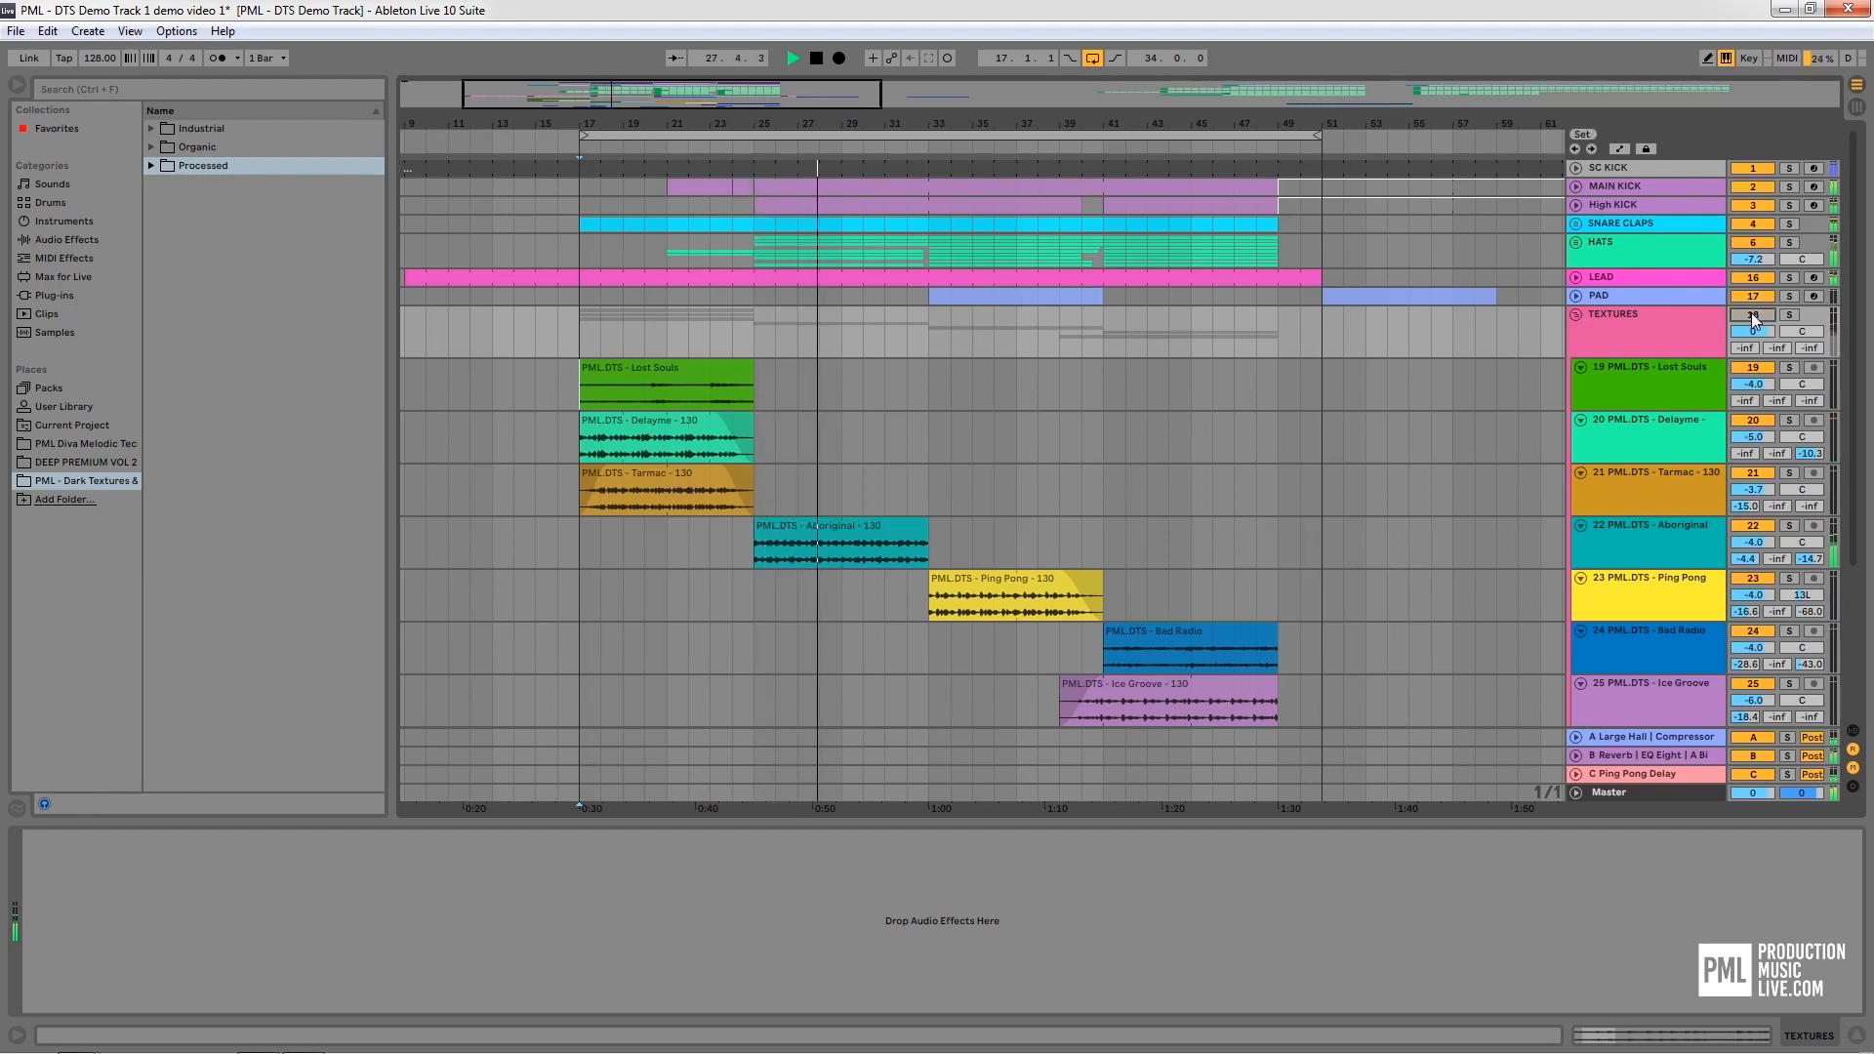
pyautogui.click(1752, 315)
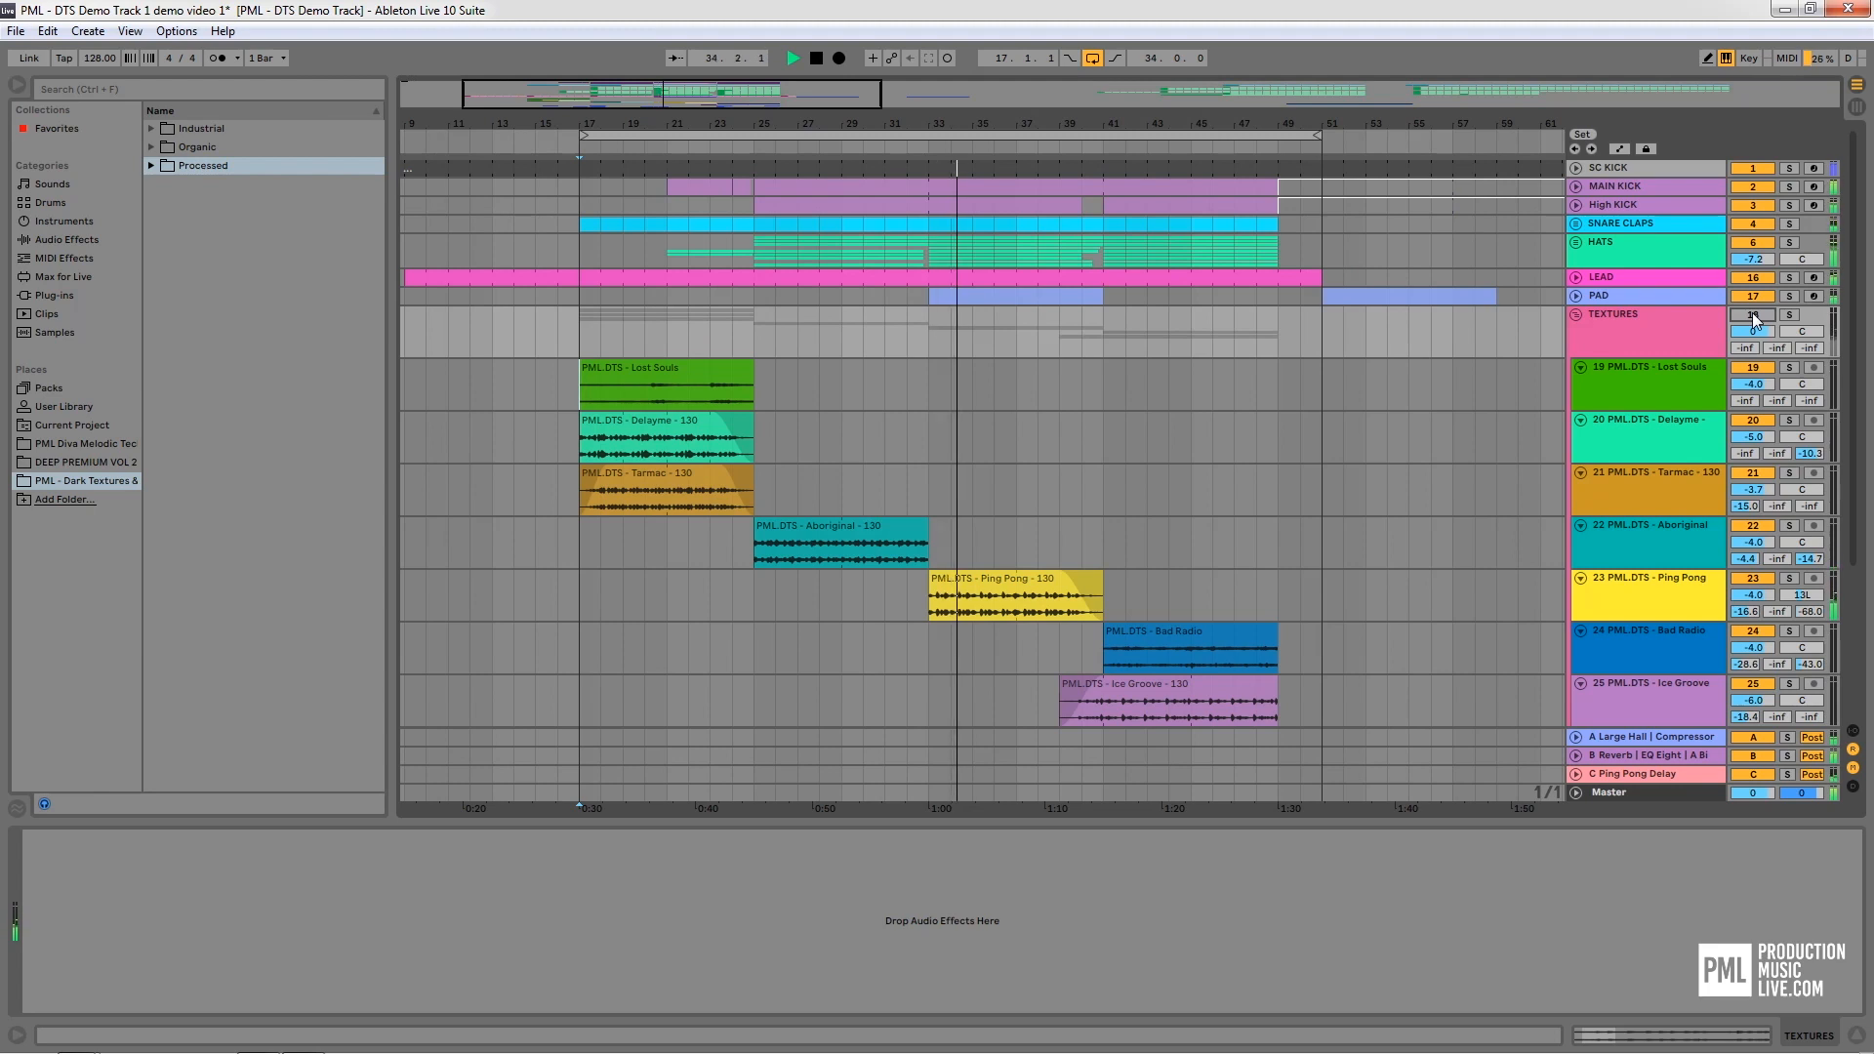
pyautogui.click(1754, 316)
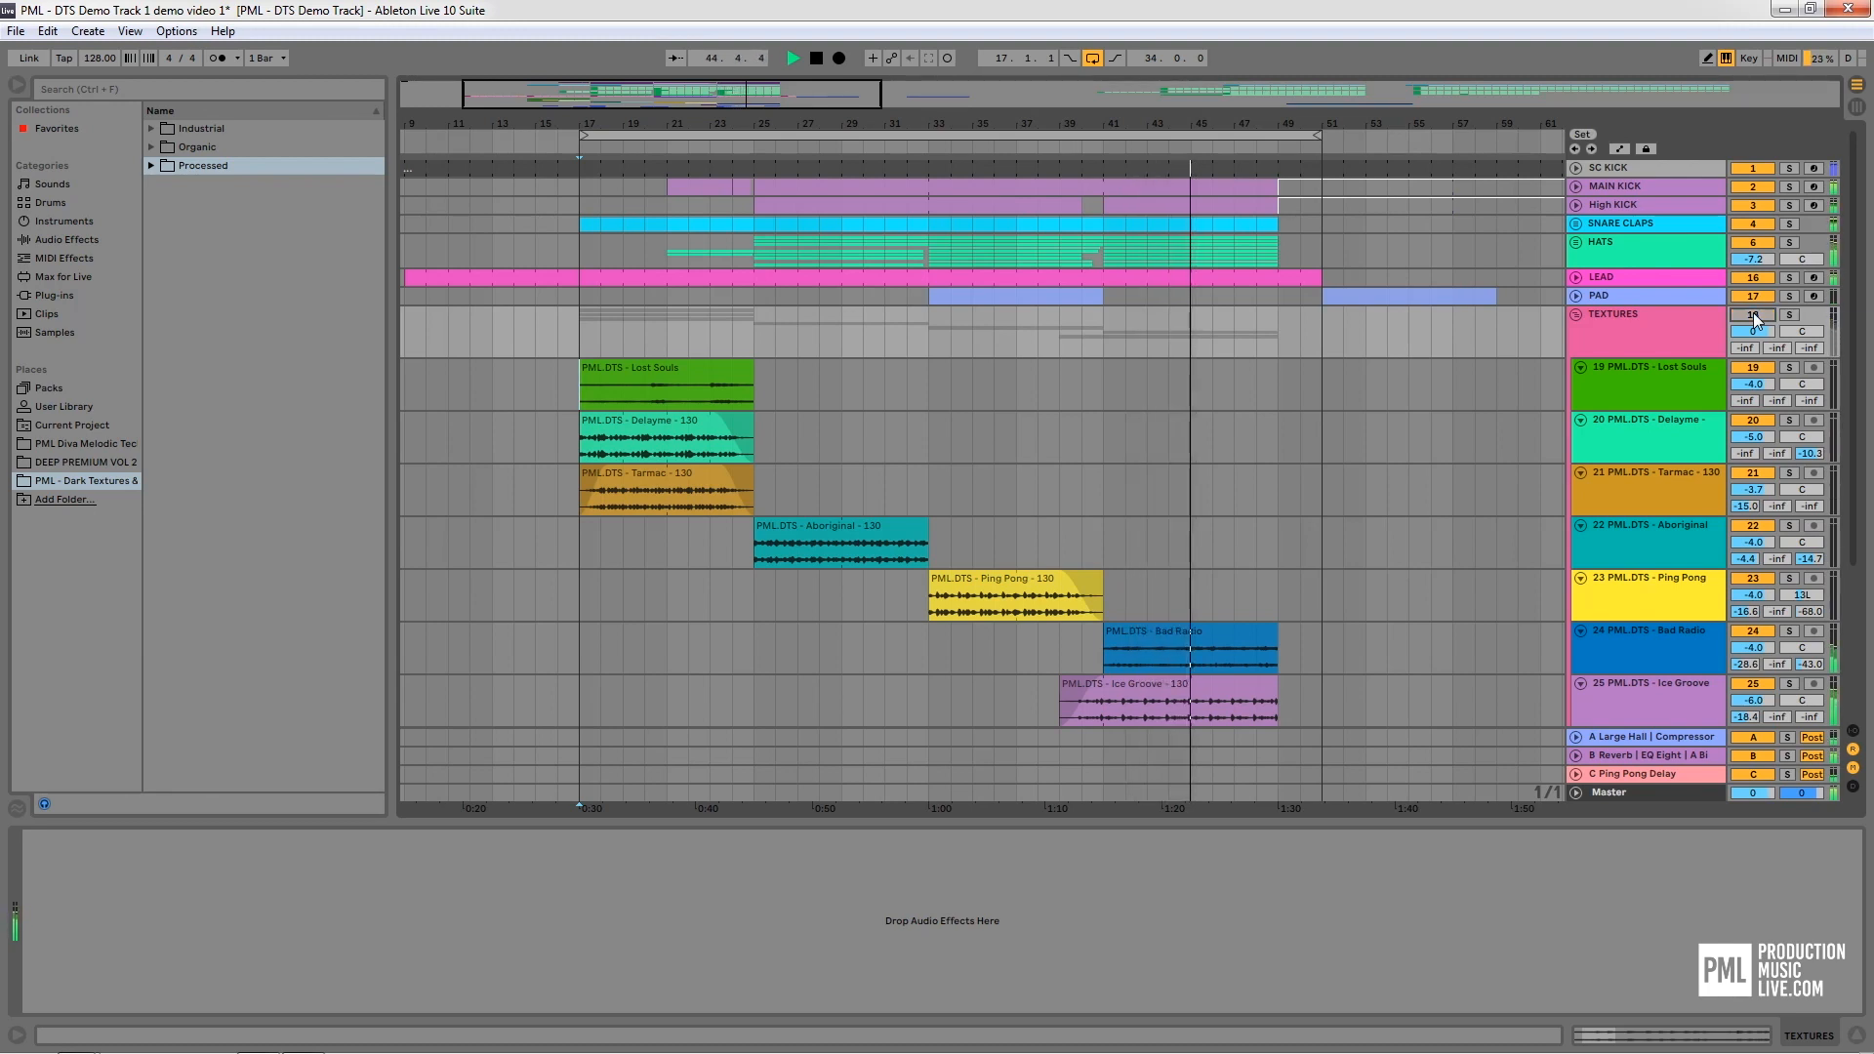
pyautogui.press('space')
# Delete the TEXTURES group track with all its texture clips
pyautogui.click(1650, 322)
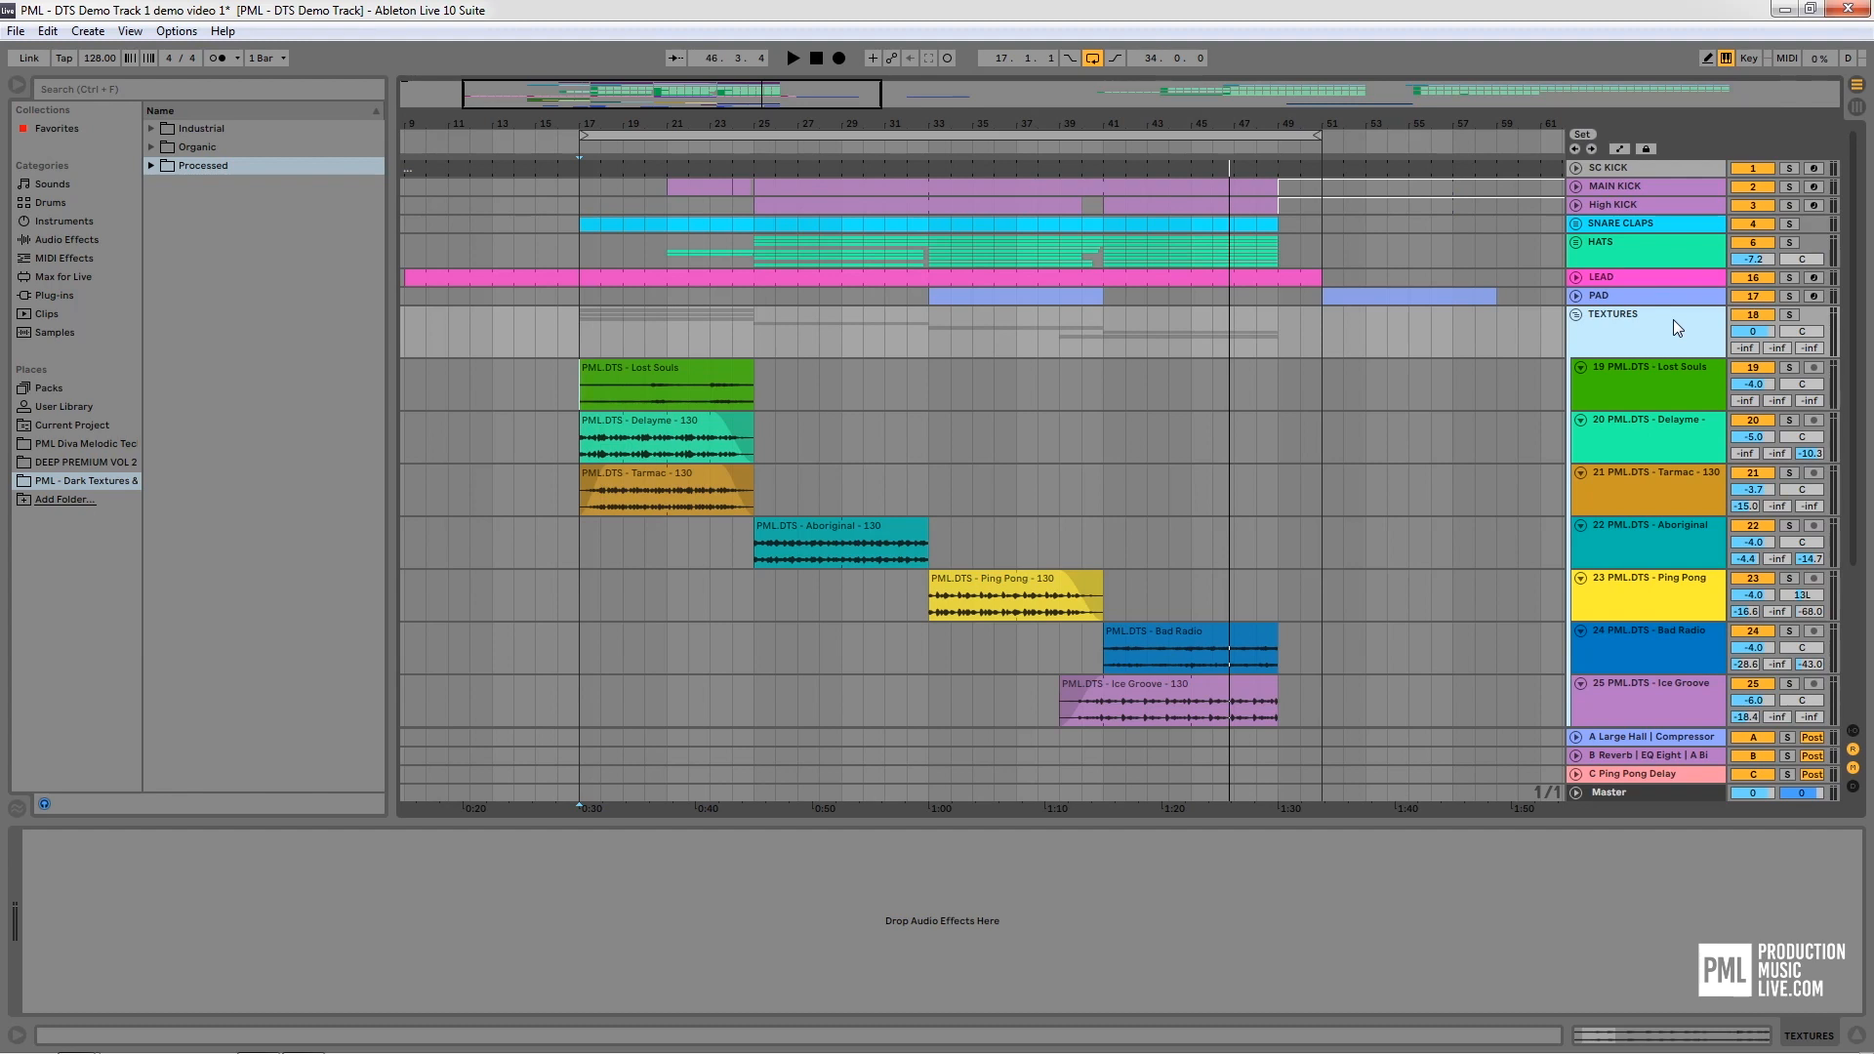
pyautogui.click(1751, 315)
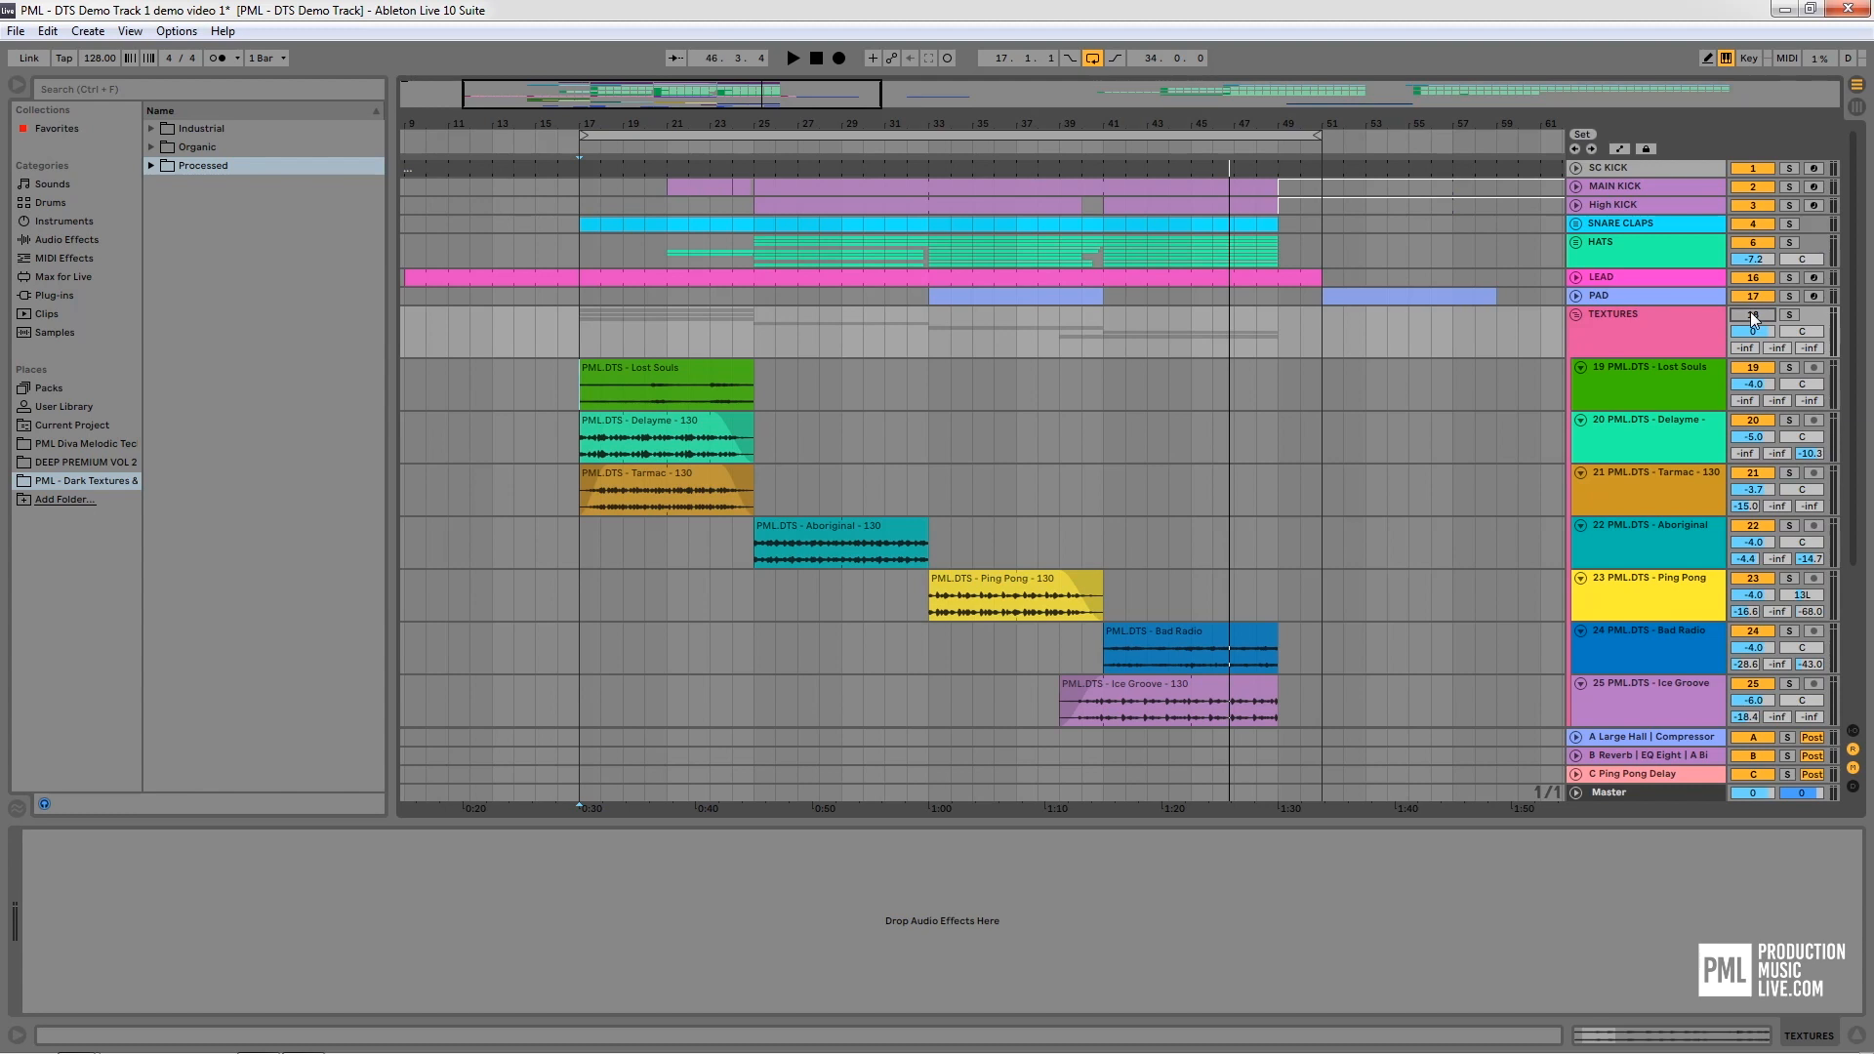
pyautogui.click(1644, 320)
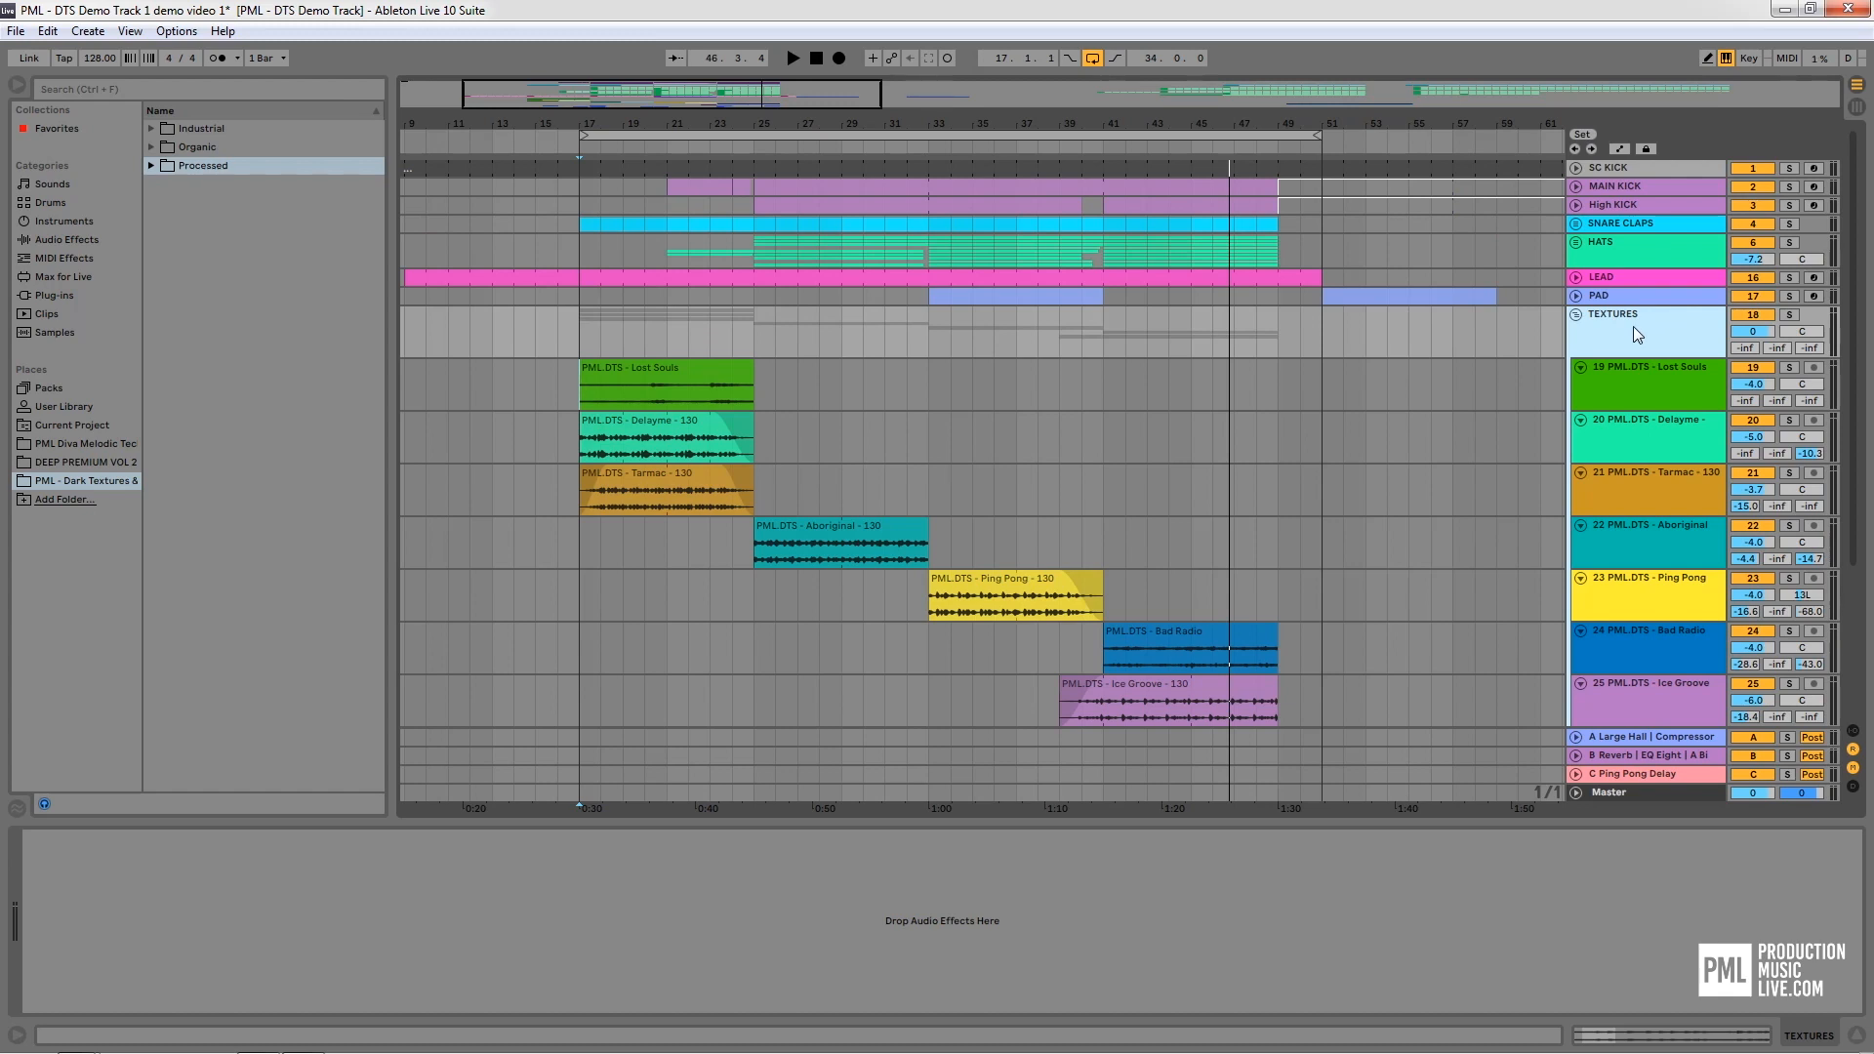
pyautogui.rightClick(1642, 320)
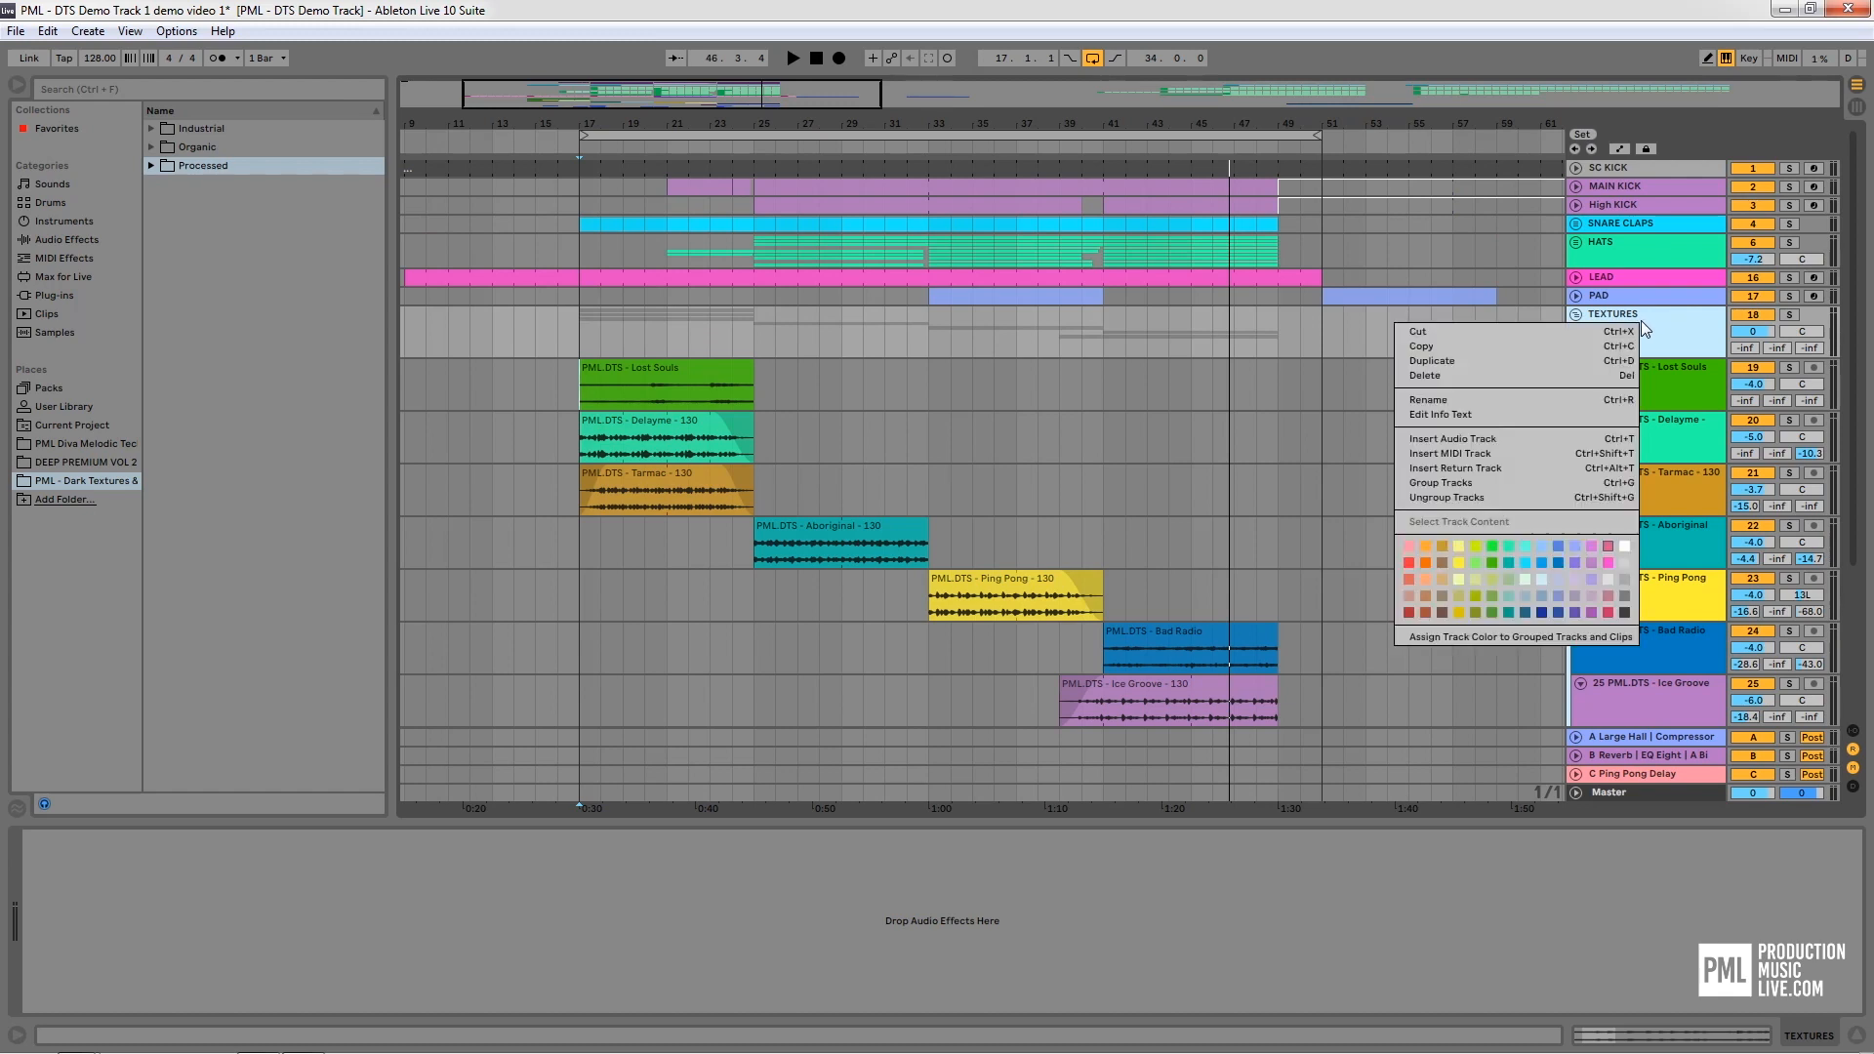
pyautogui.click(1472, 374)
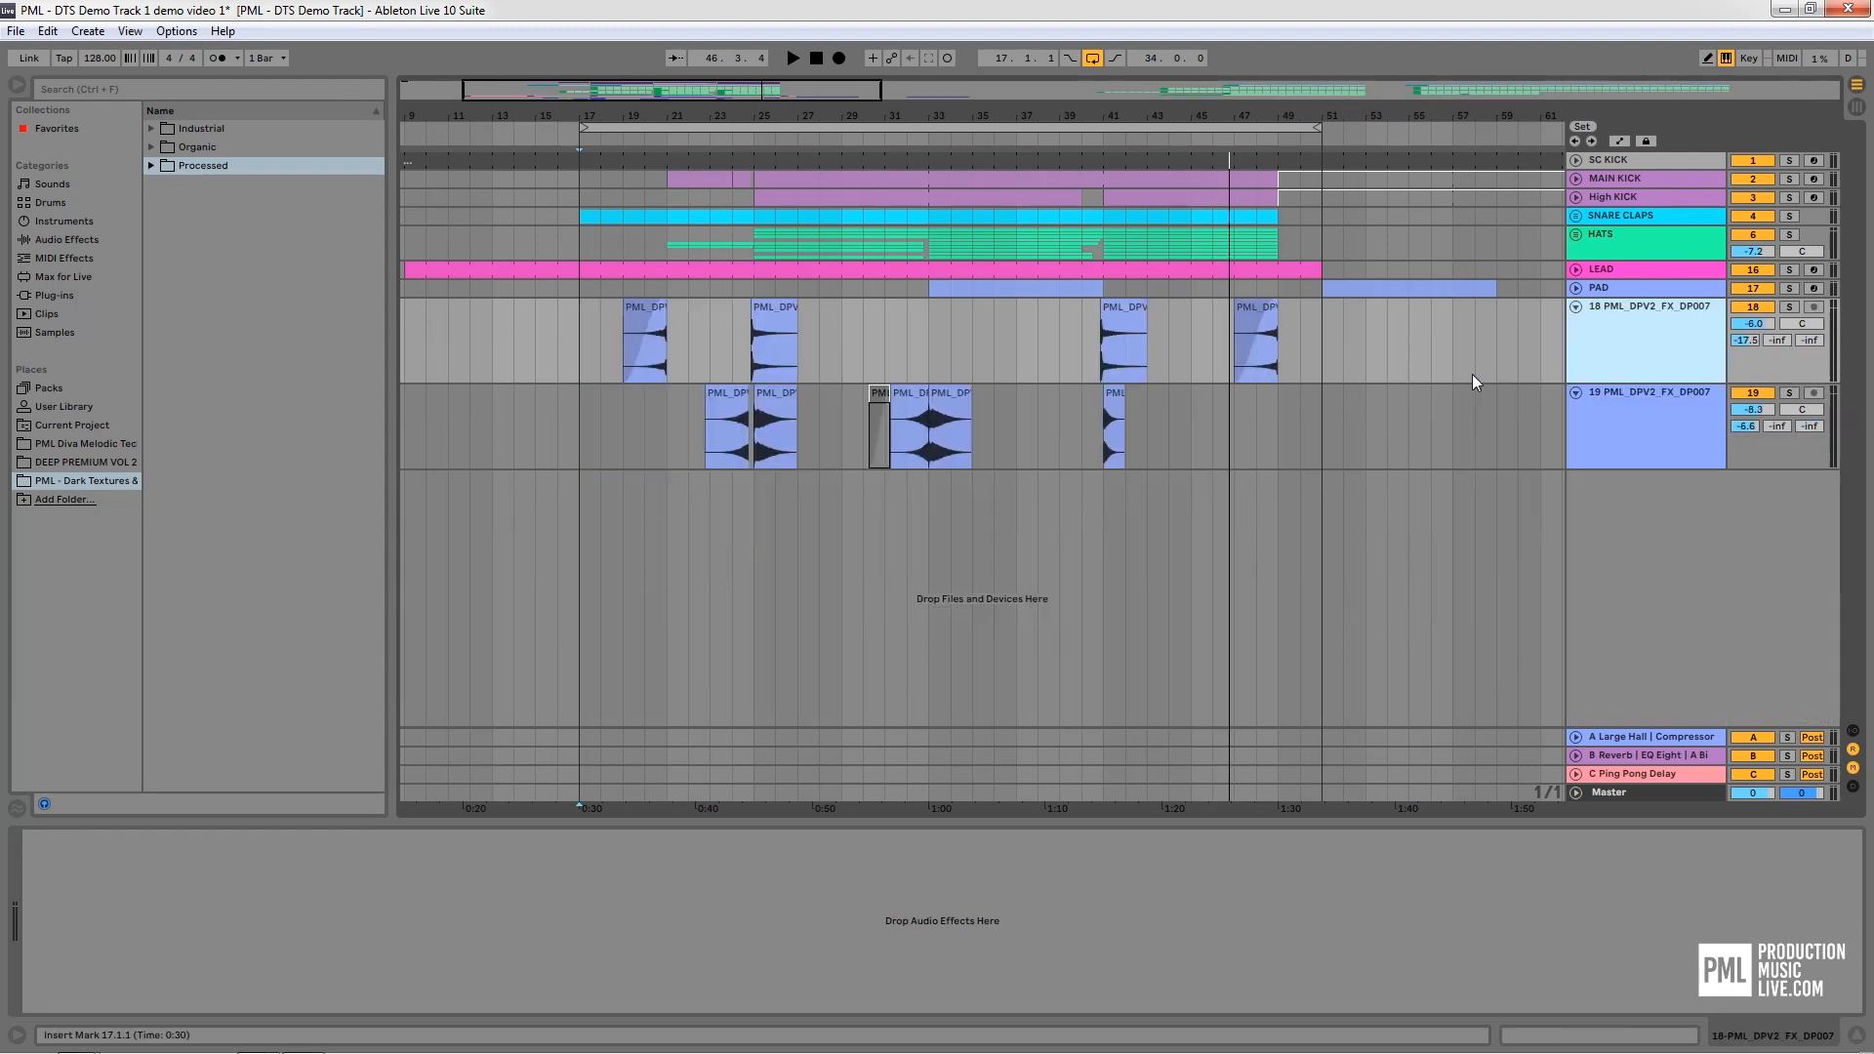
# Review the devices on the PAD and SNARE CLAPS tracks and the contents of the HATS group
pyautogui.click(1636, 288)
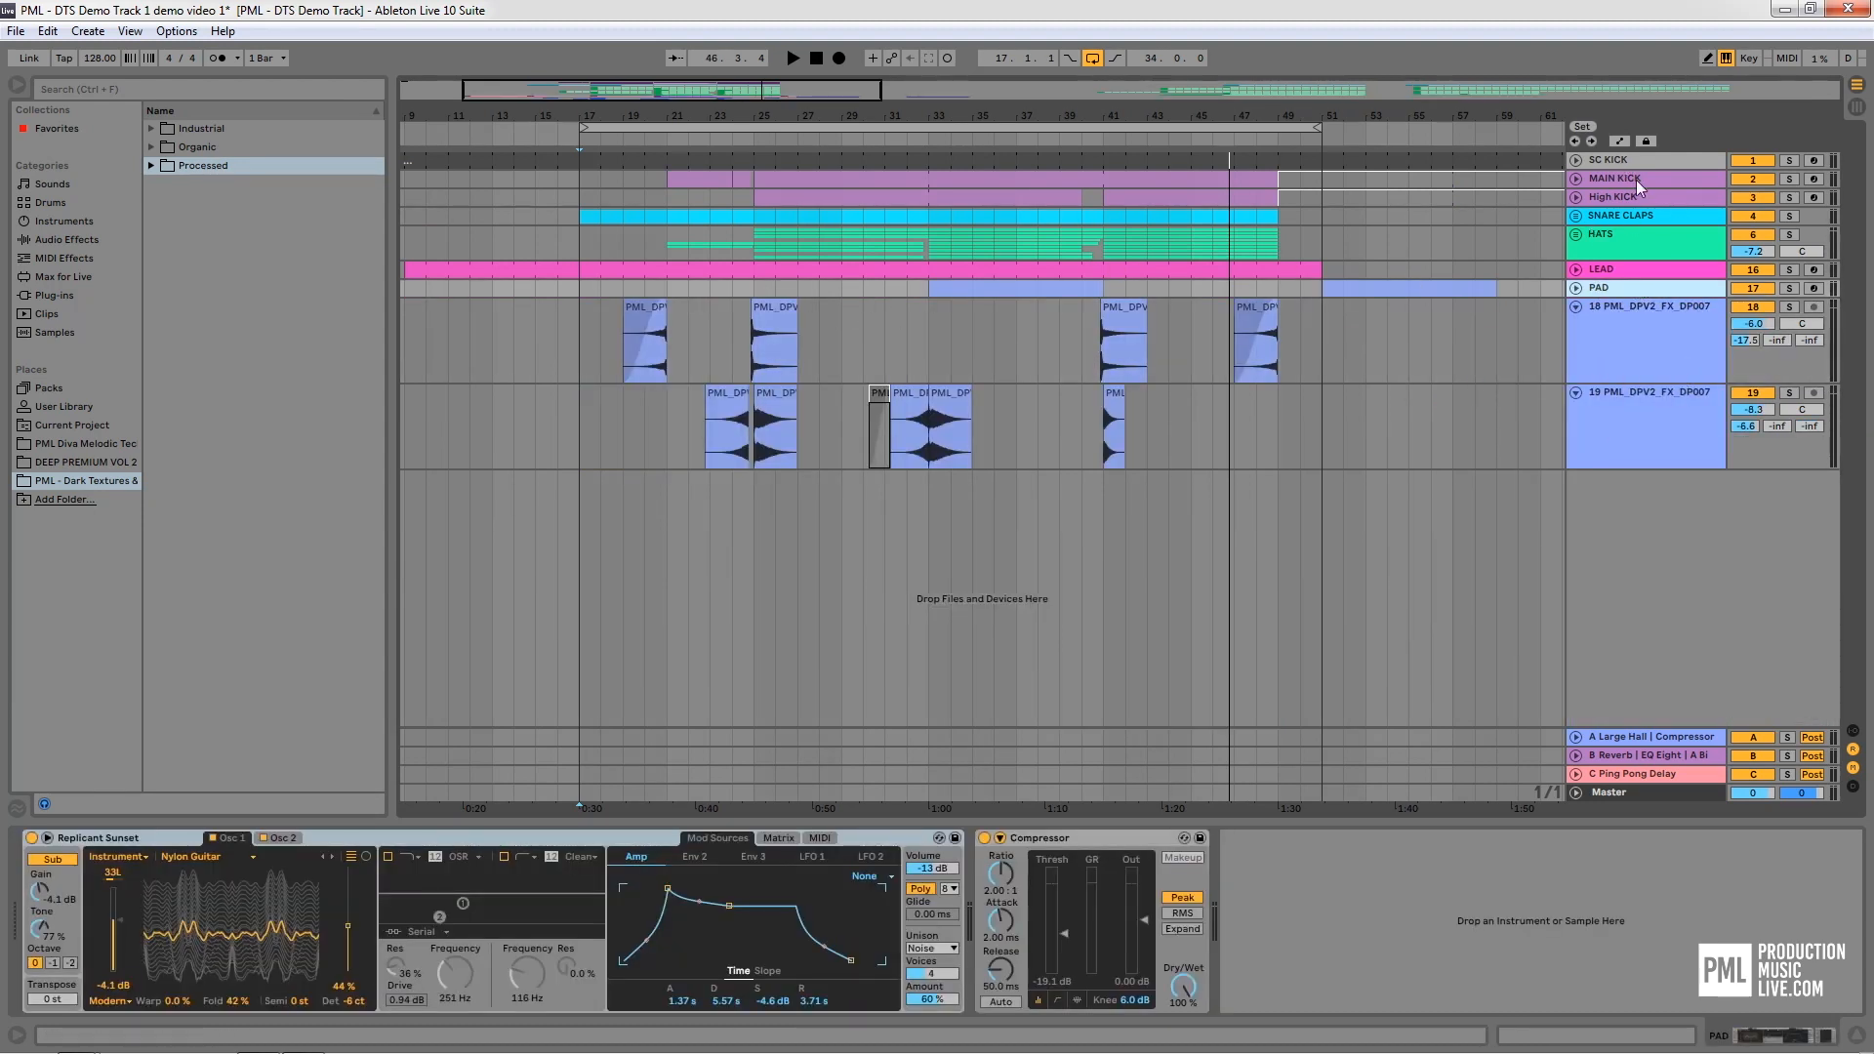
pyautogui.click(1643, 214)
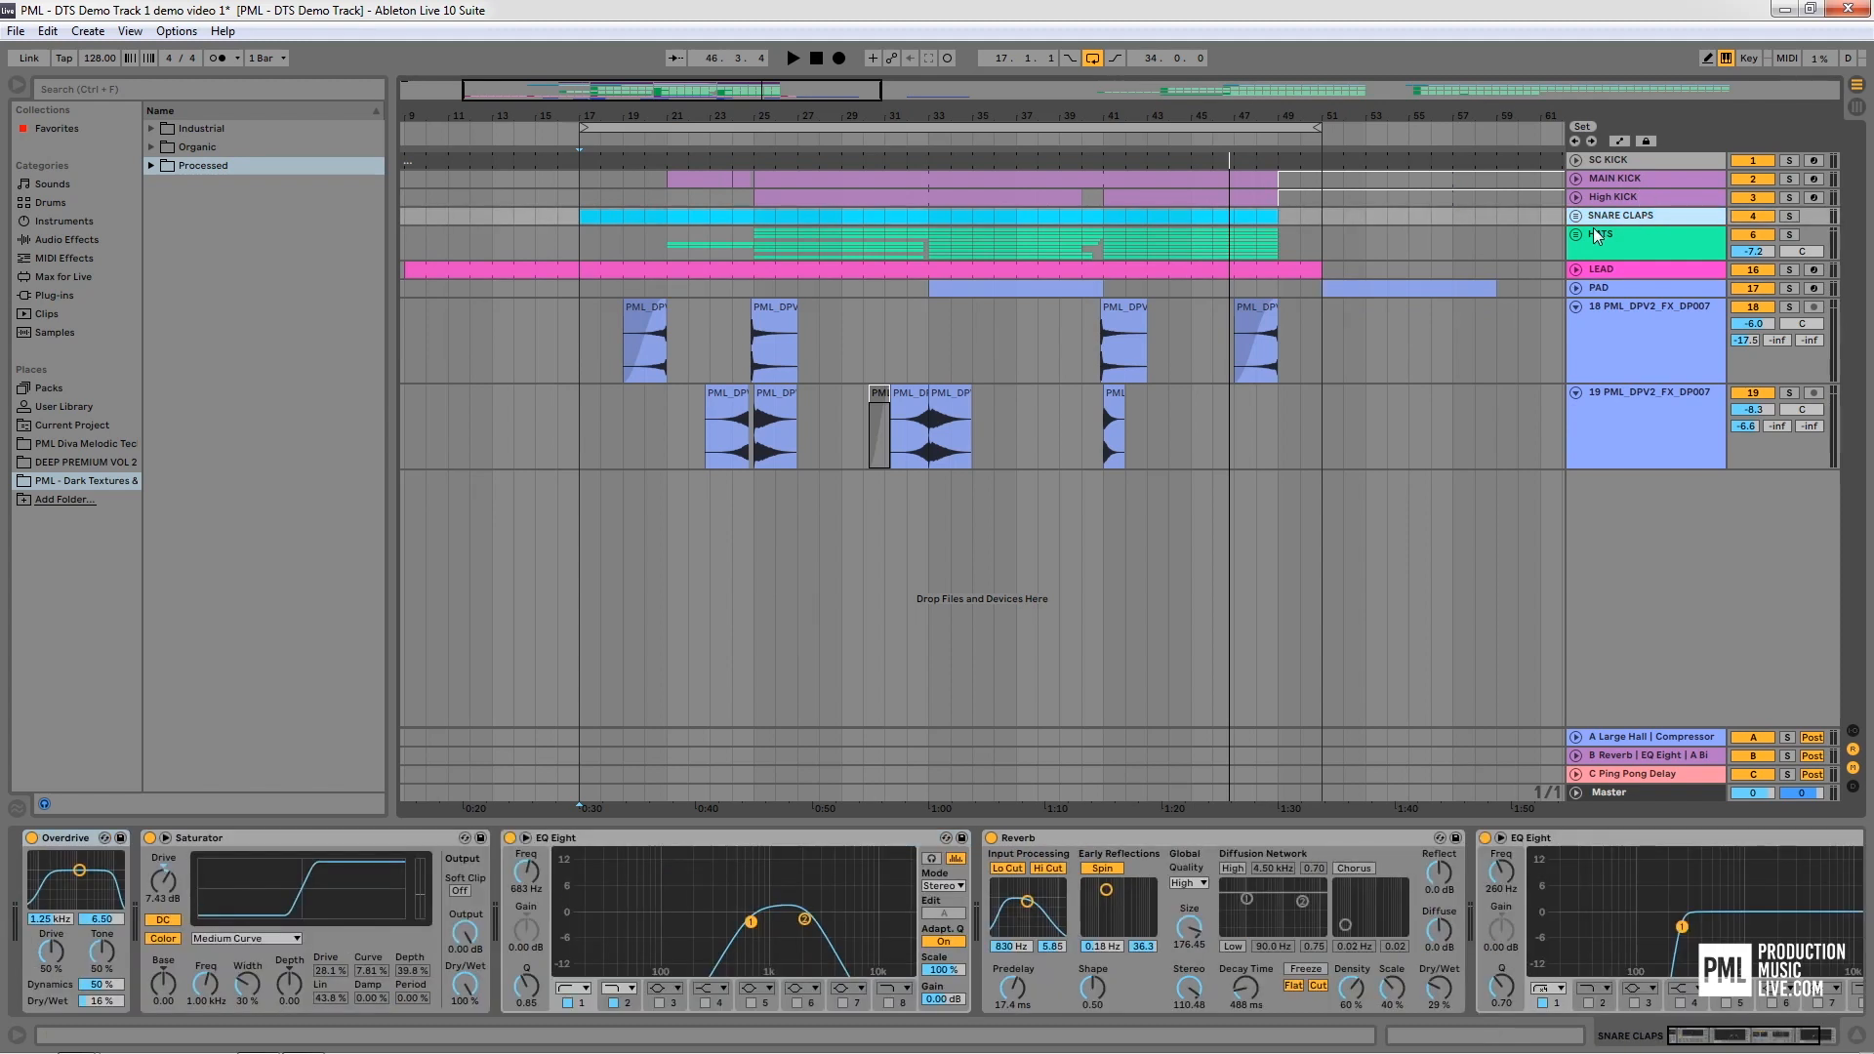
pyautogui.click(1577, 235)
pyautogui.click(1577, 235)
# Insert a new audio track directly below the PAD track
pyautogui.click(1631, 289)
pyautogui.rightClick(1630, 285)
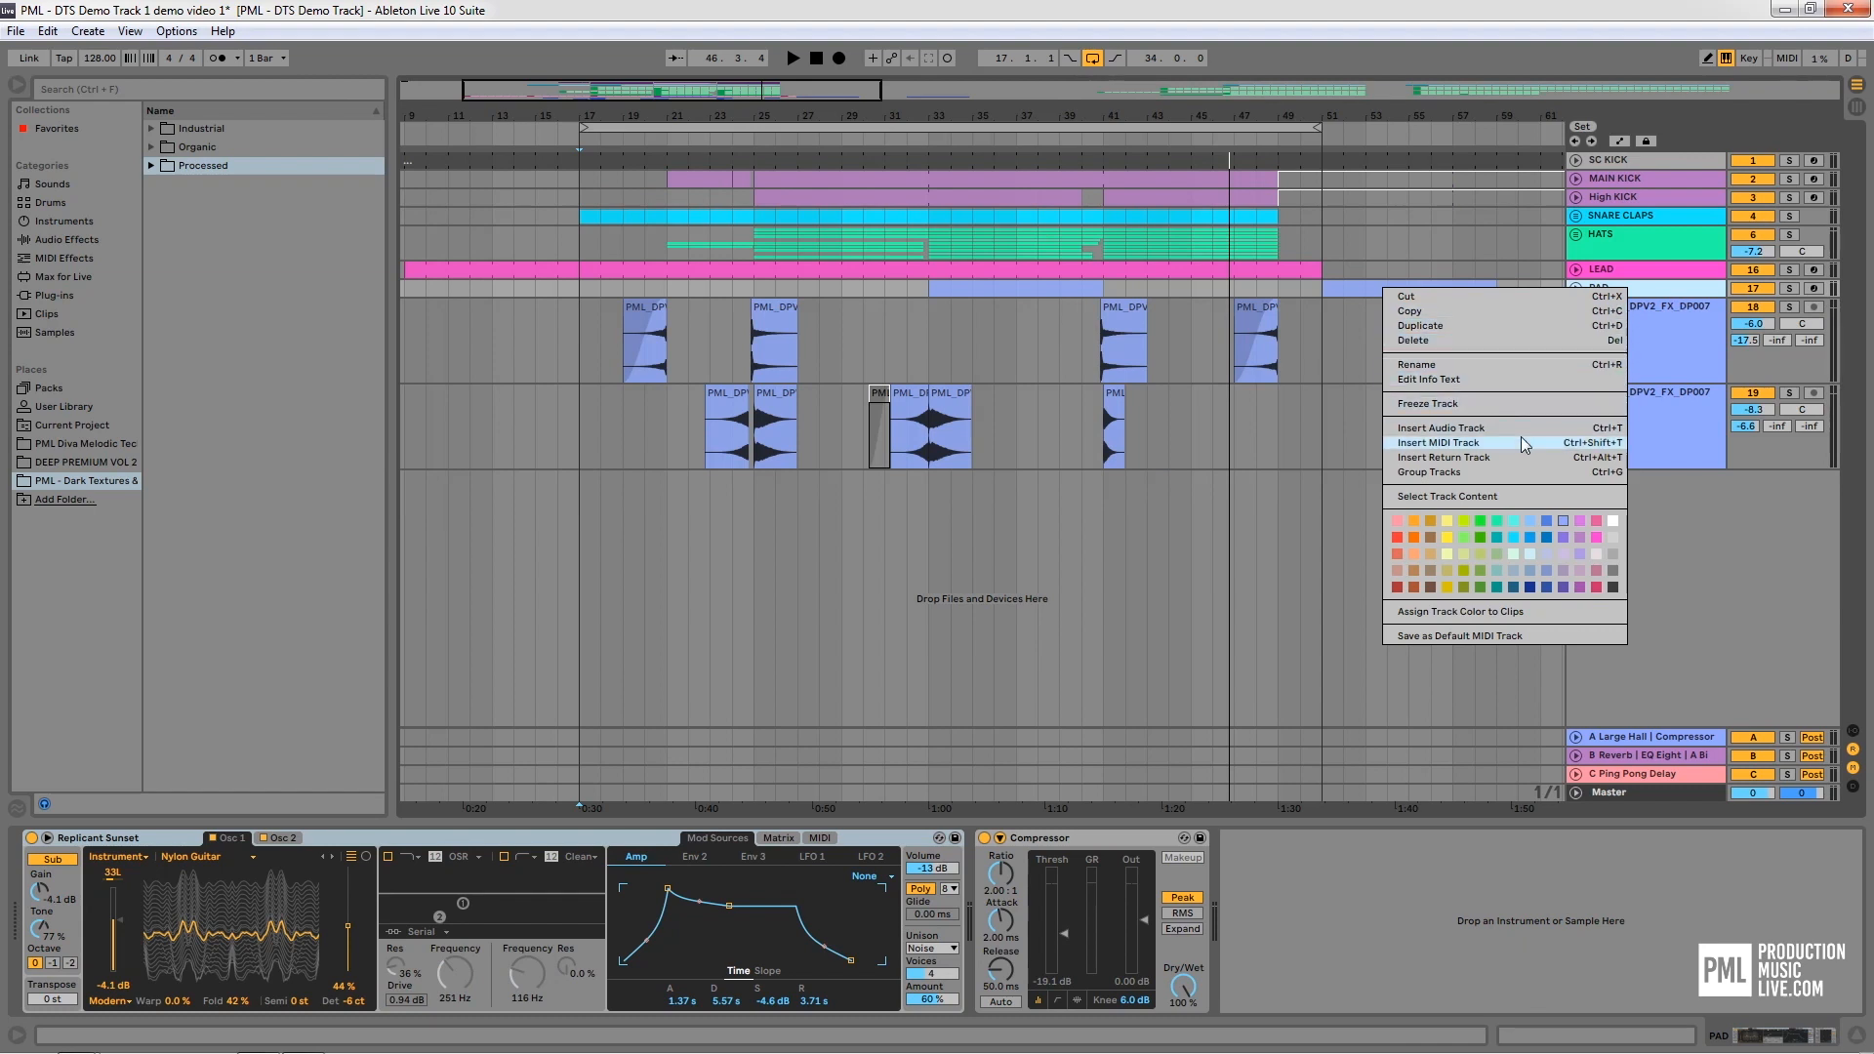
pyautogui.click(1498, 428)
pyautogui.click(1640, 307)
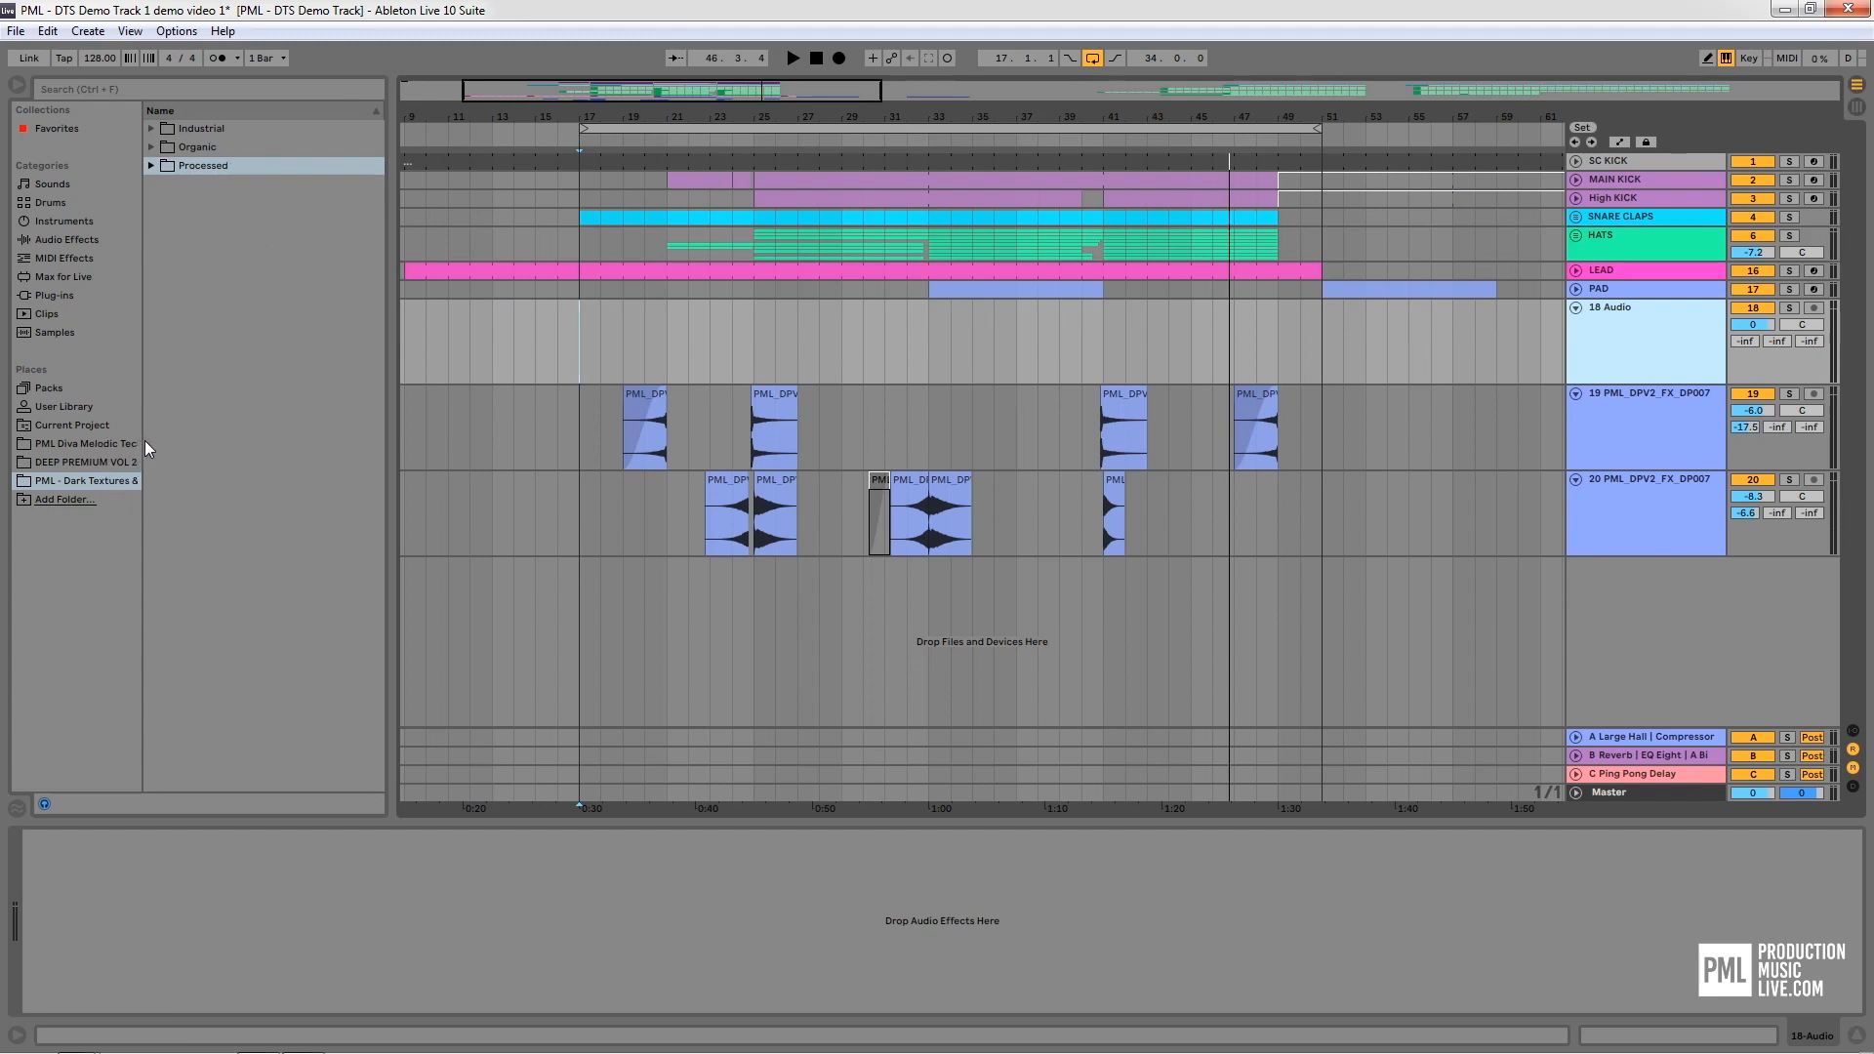
# Widen the browser's places column slightly and expand the Organic sample folder
pyautogui.moveTo(142, 447); pyautogui.dragTo(153, 447)
pyautogui.click(208, 146)
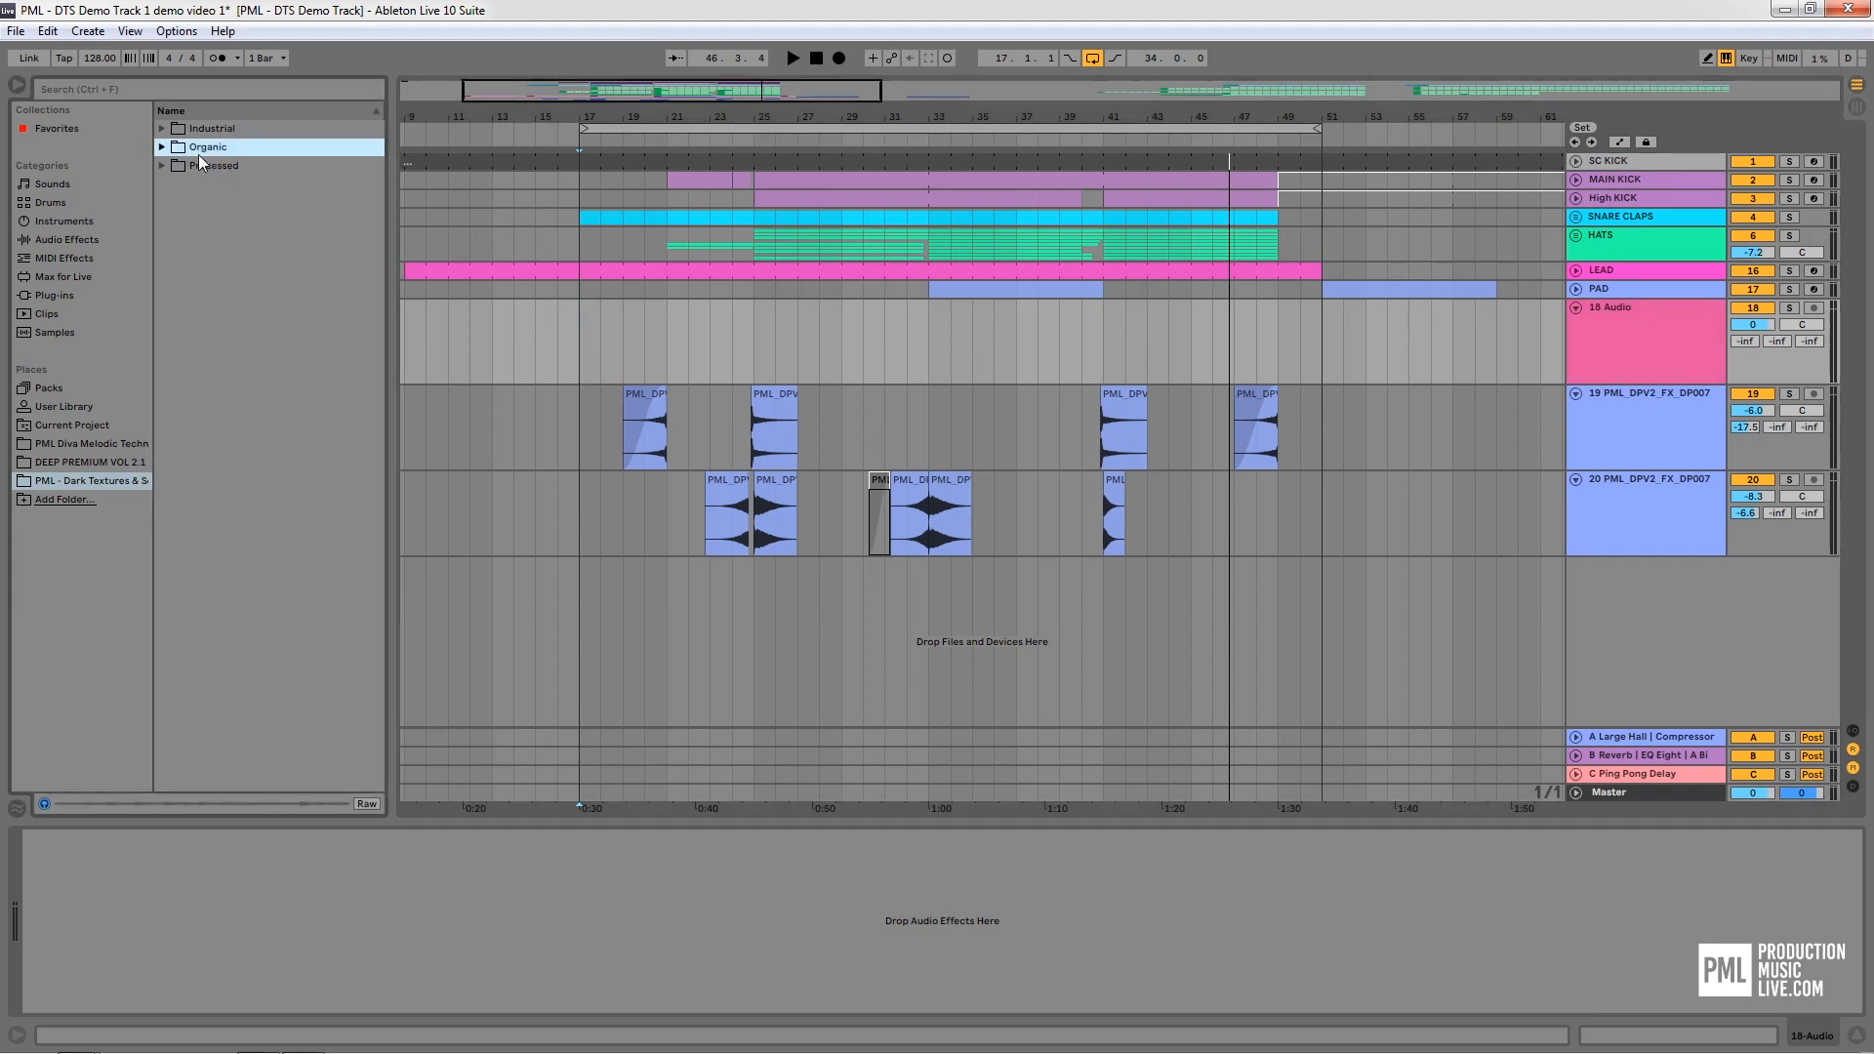
pyautogui.click(162, 146)
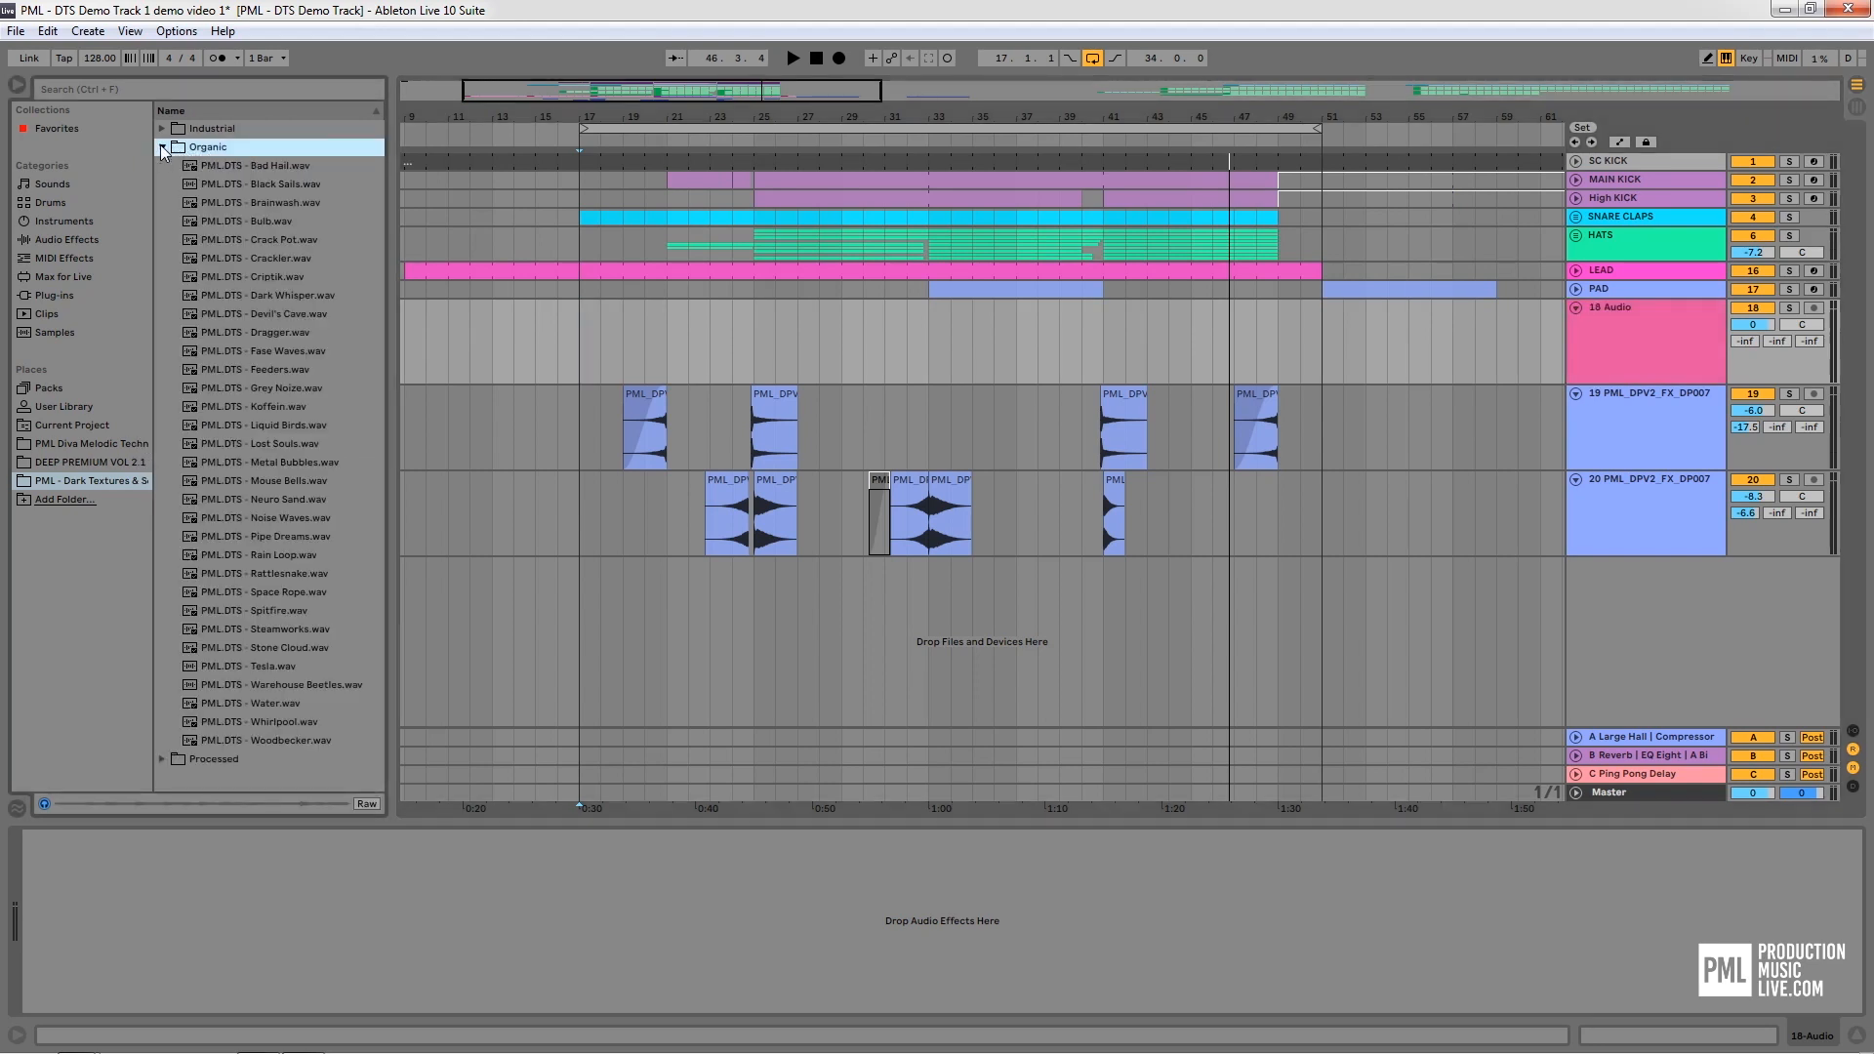
# Audition the Organic texture samples one after another, from Bad Hail through Lost Souls
pyautogui.click(261, 166)
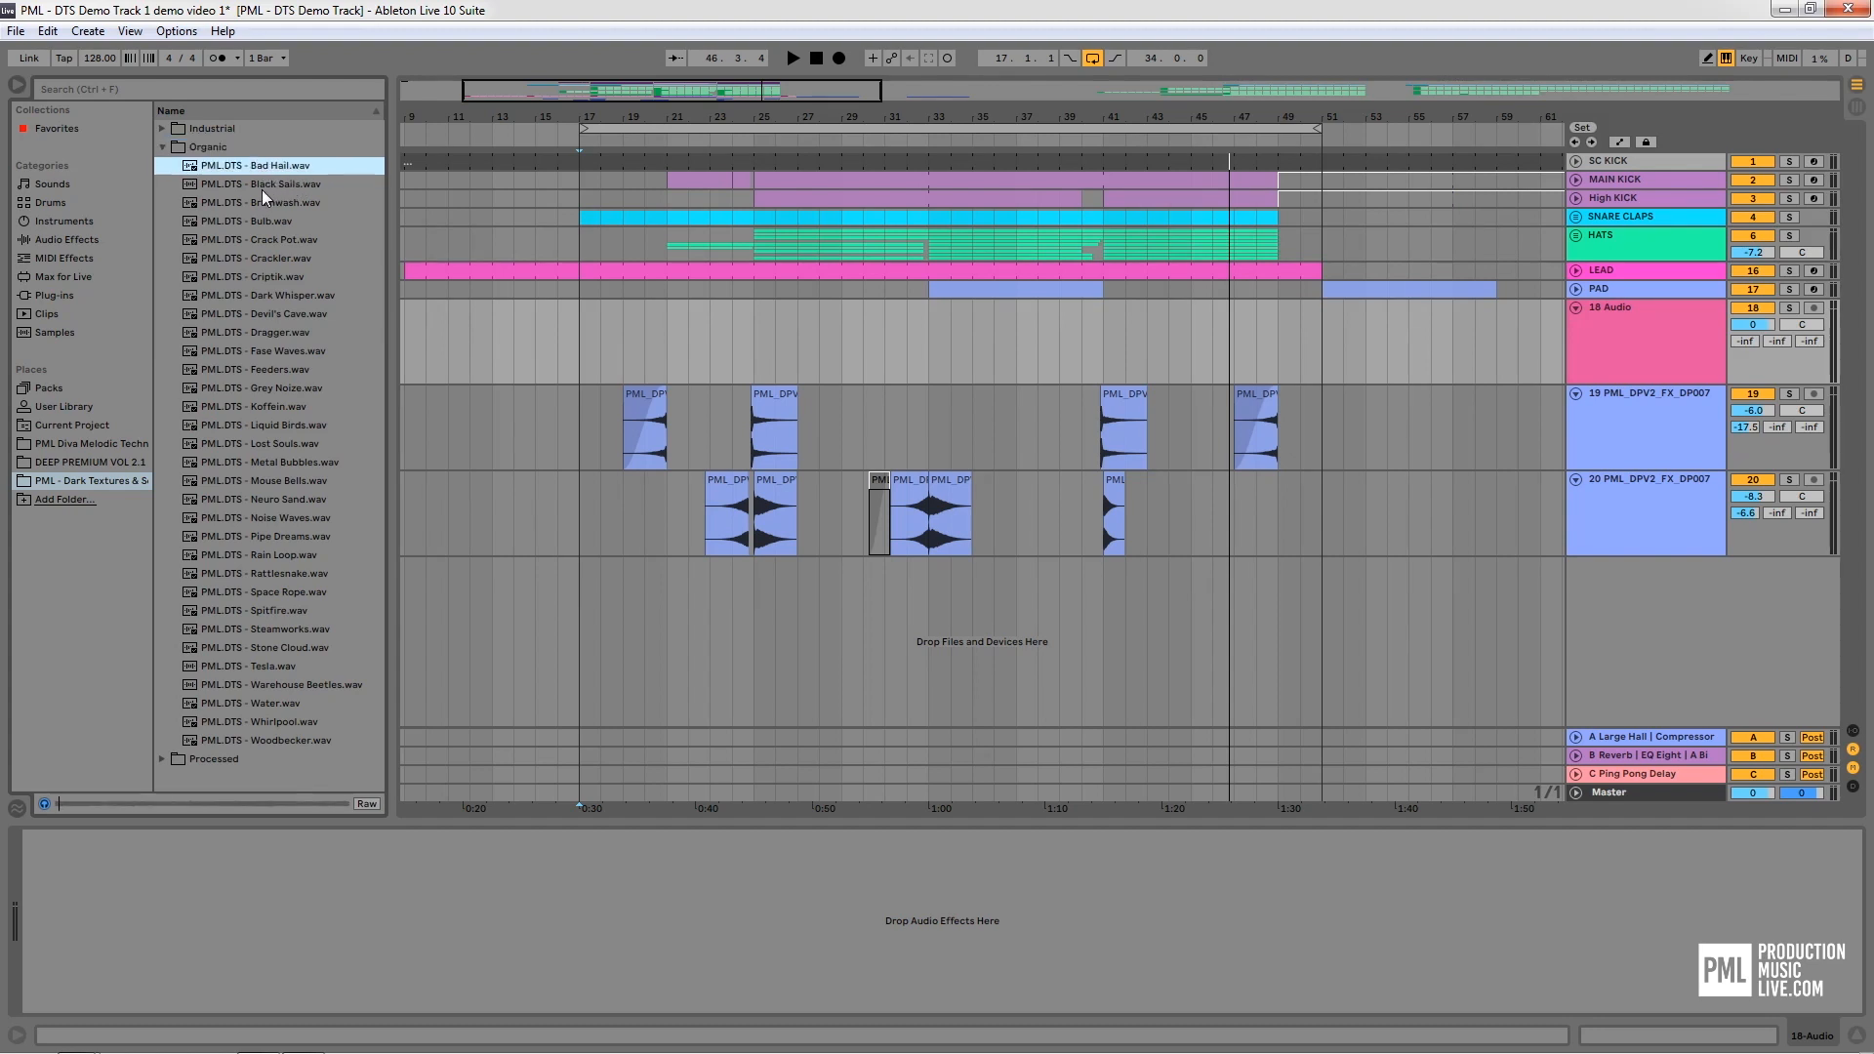
pyautogui.click(237, 181)
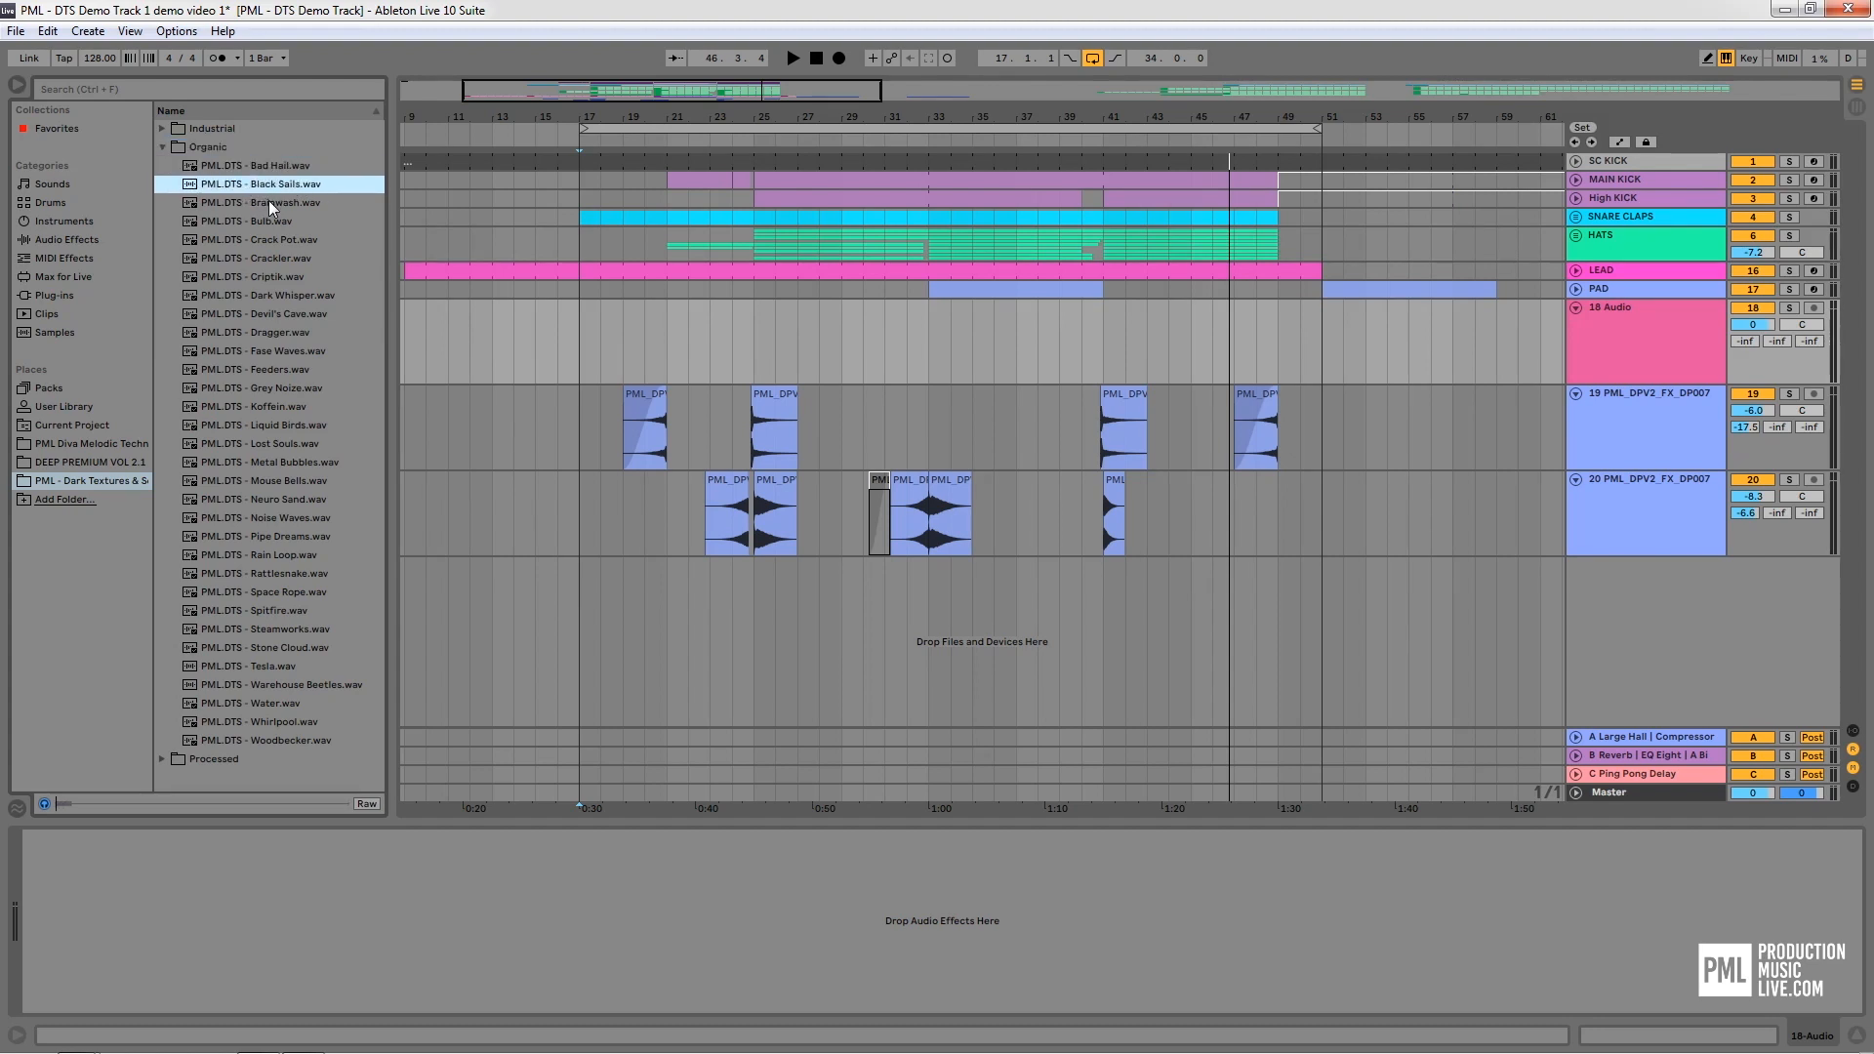
pyautogui.click(271, 202)
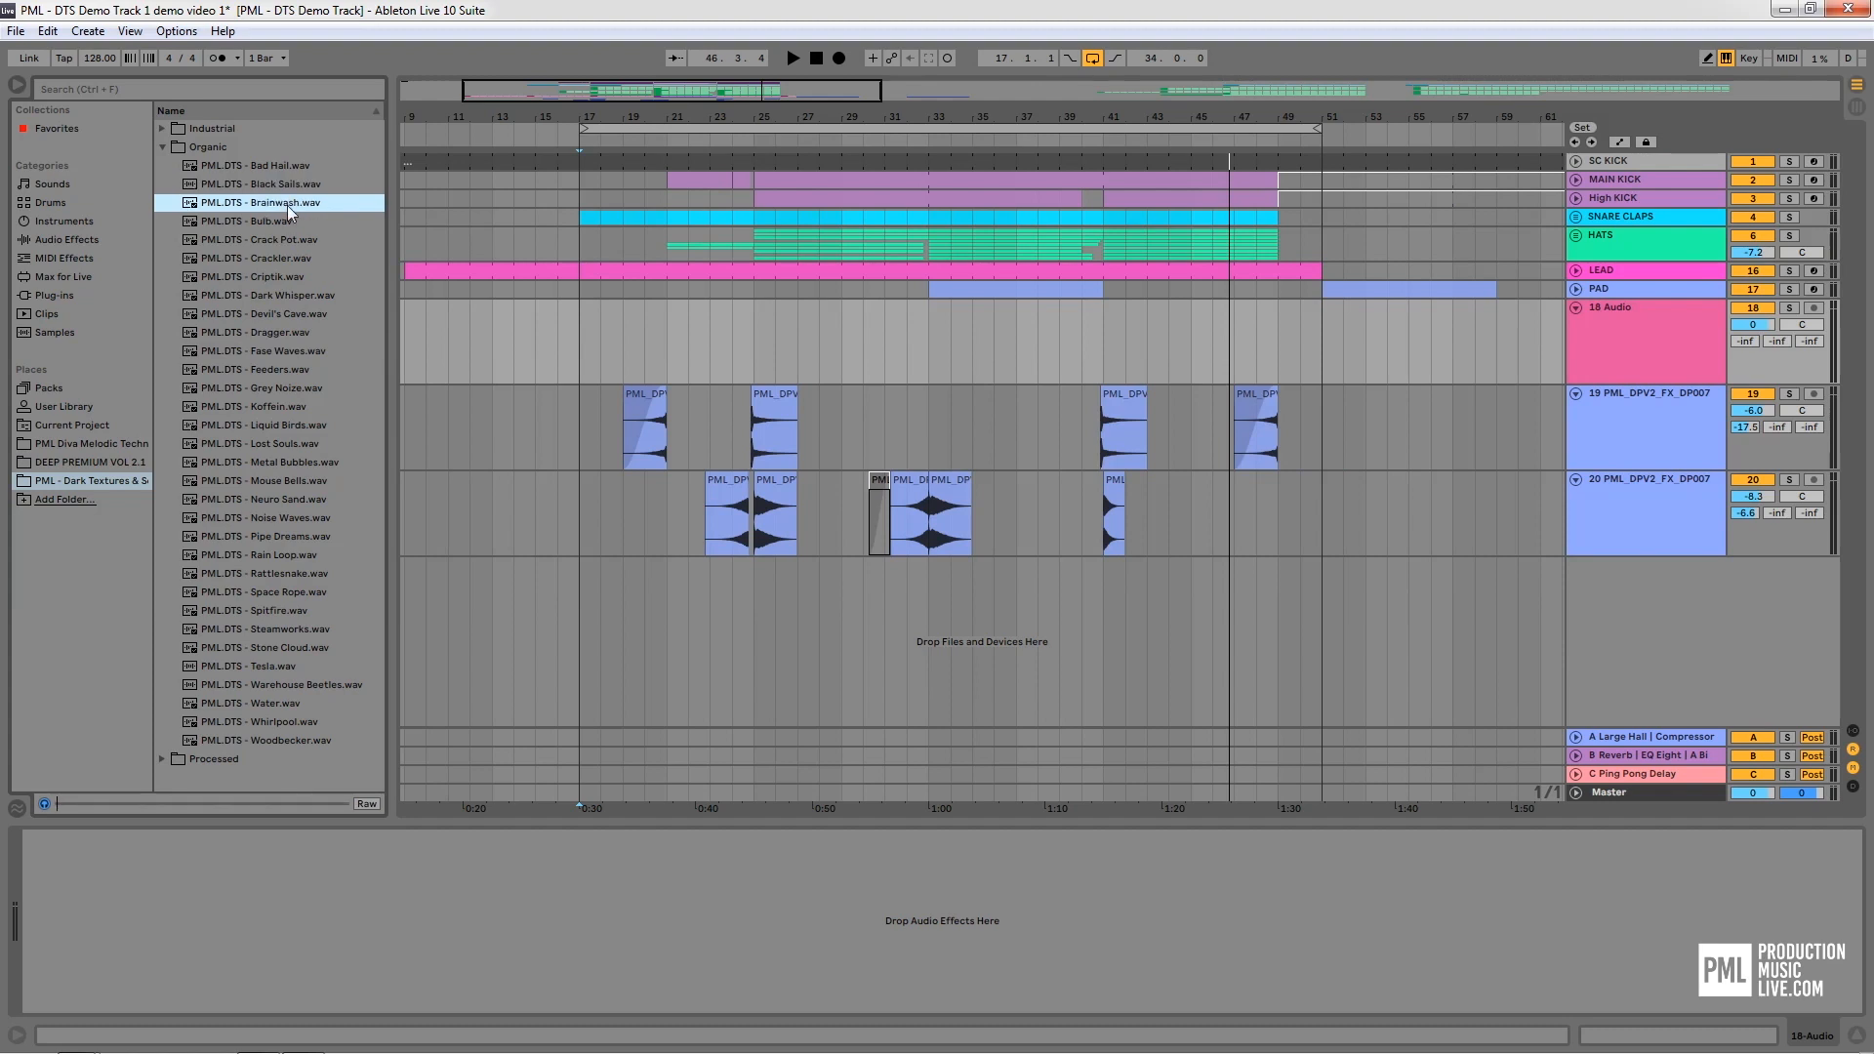
pyautogui.click(254, 220)
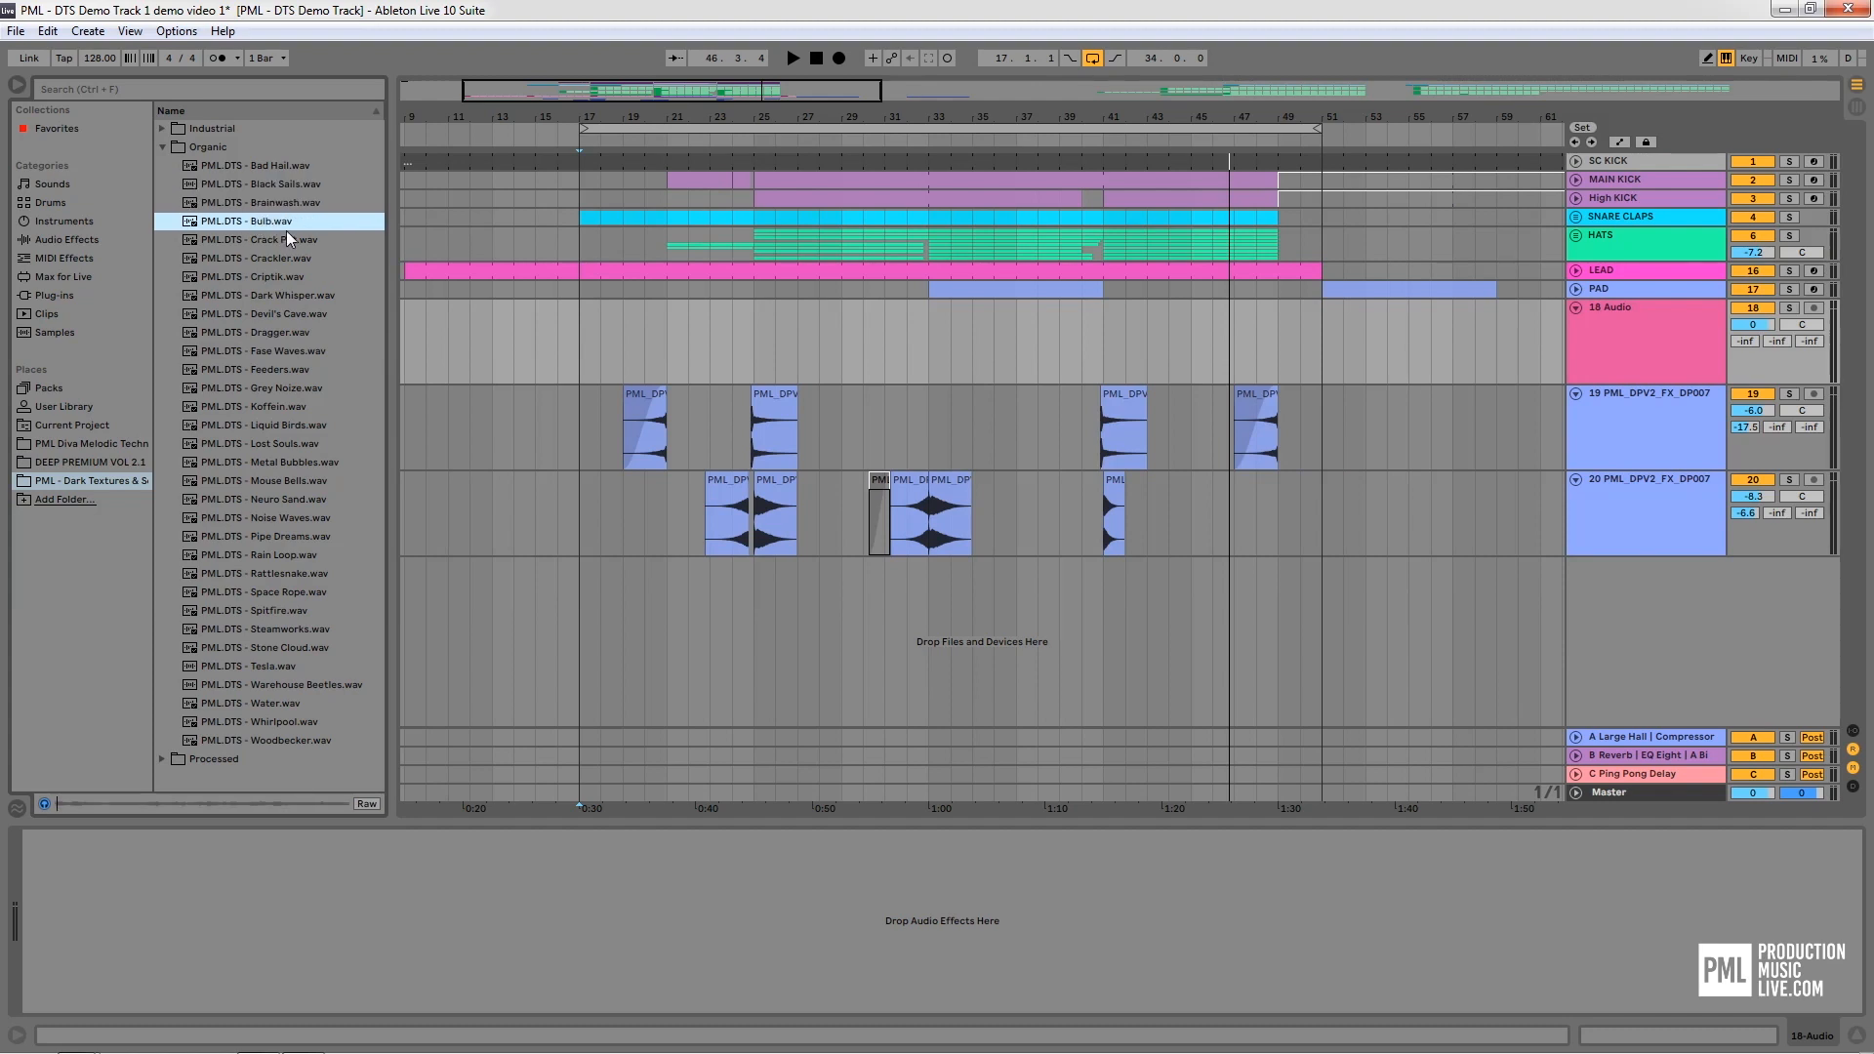
pyautogui.click(248, 239)
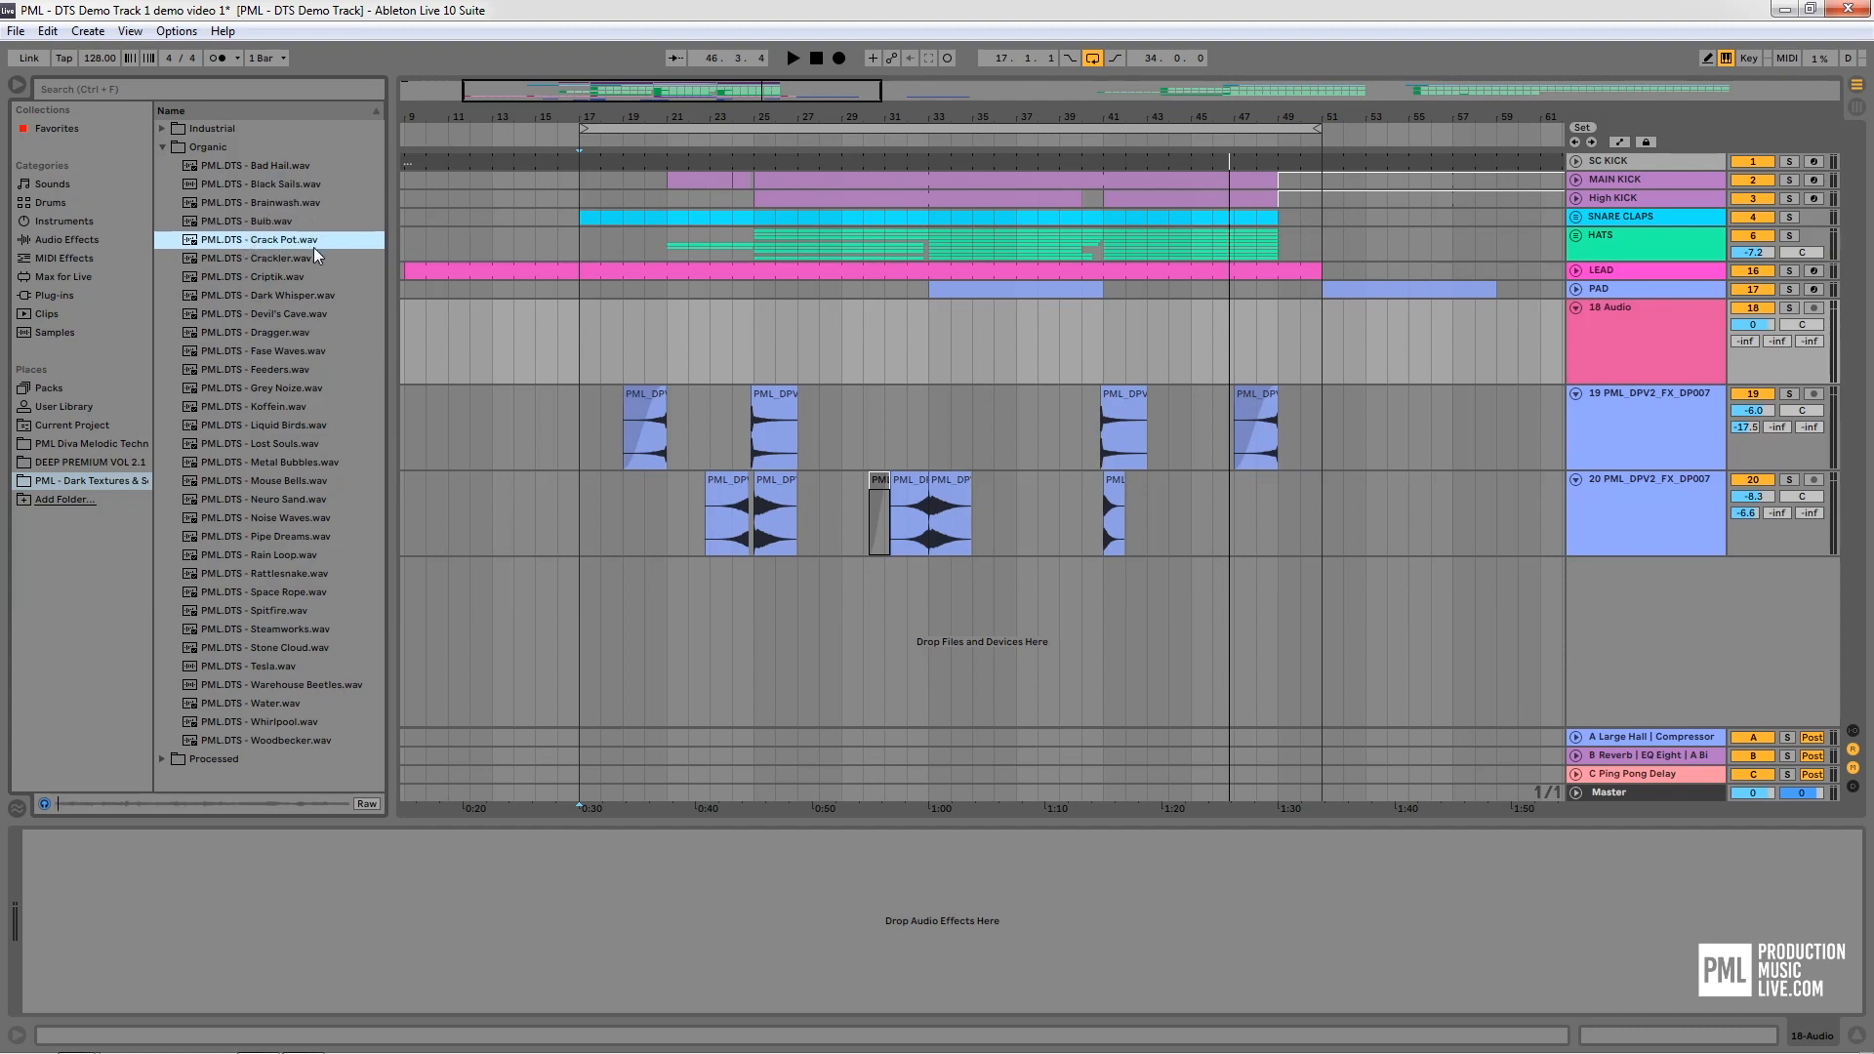
pyautogui.click(263, 258)
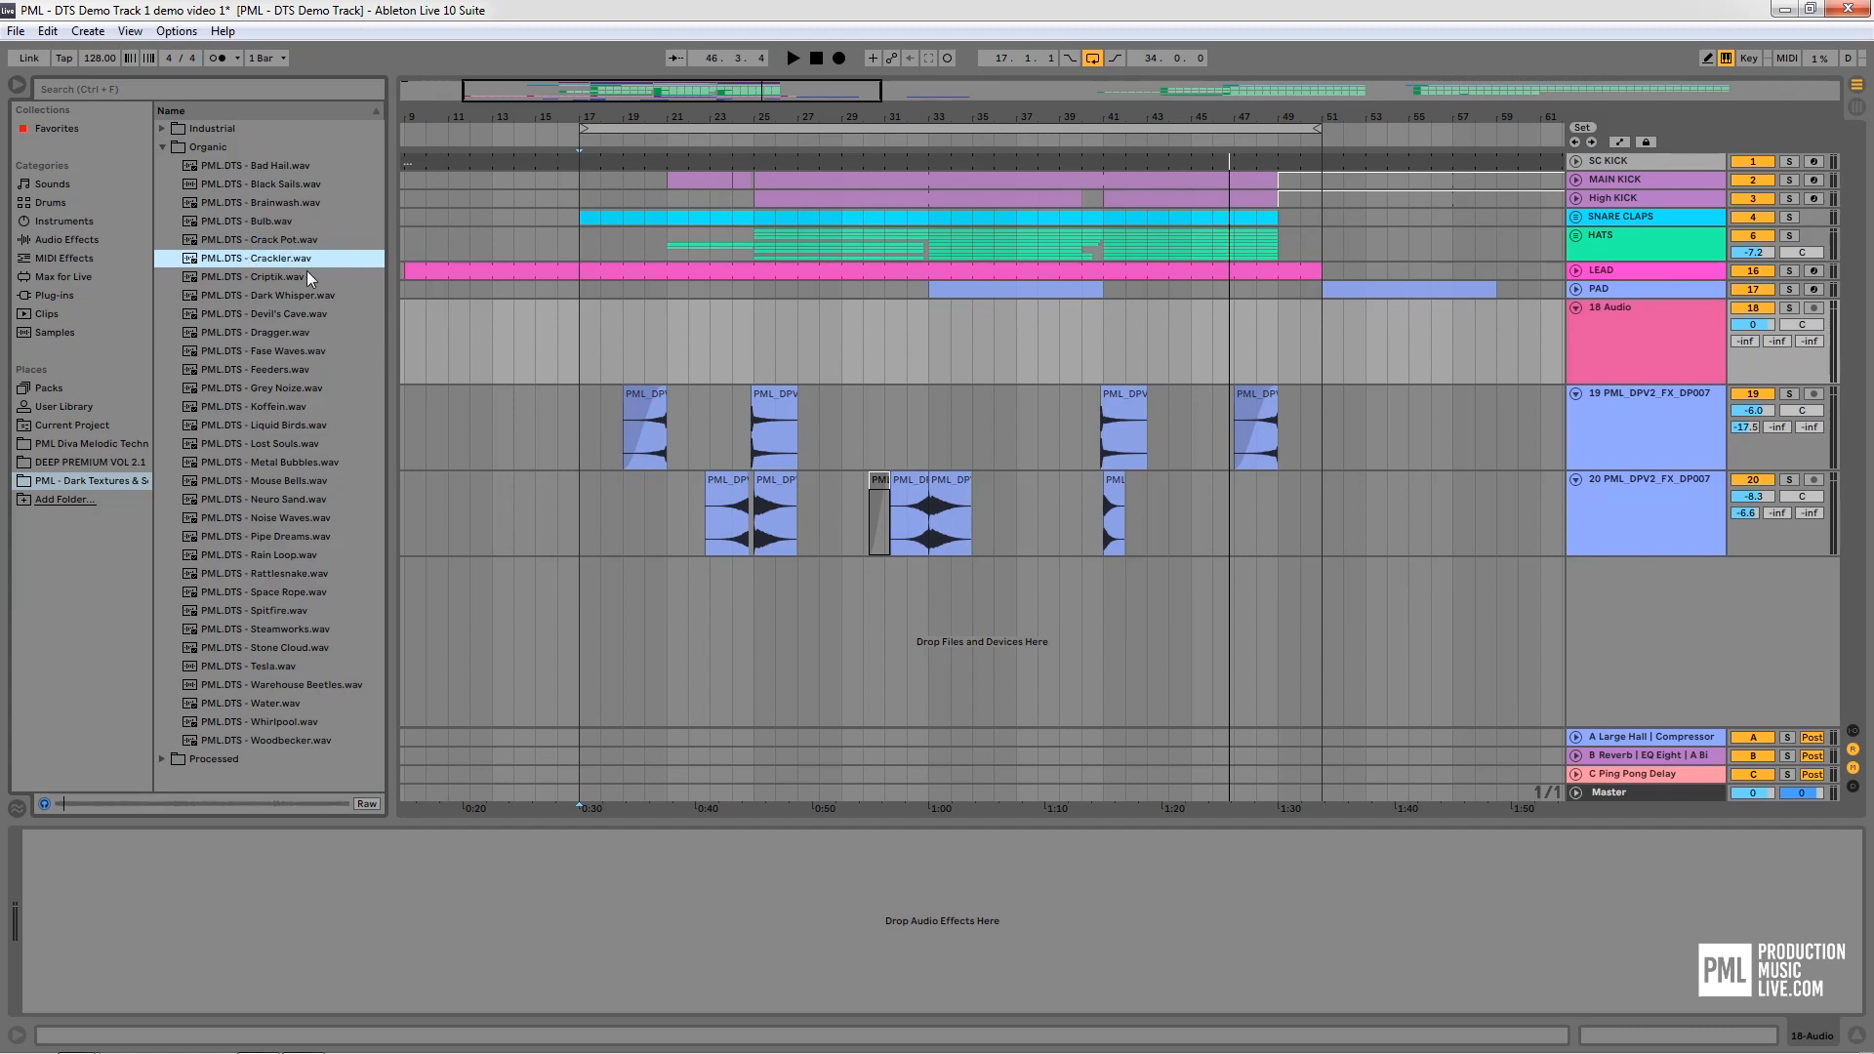
pyautogui.click(248, 277)
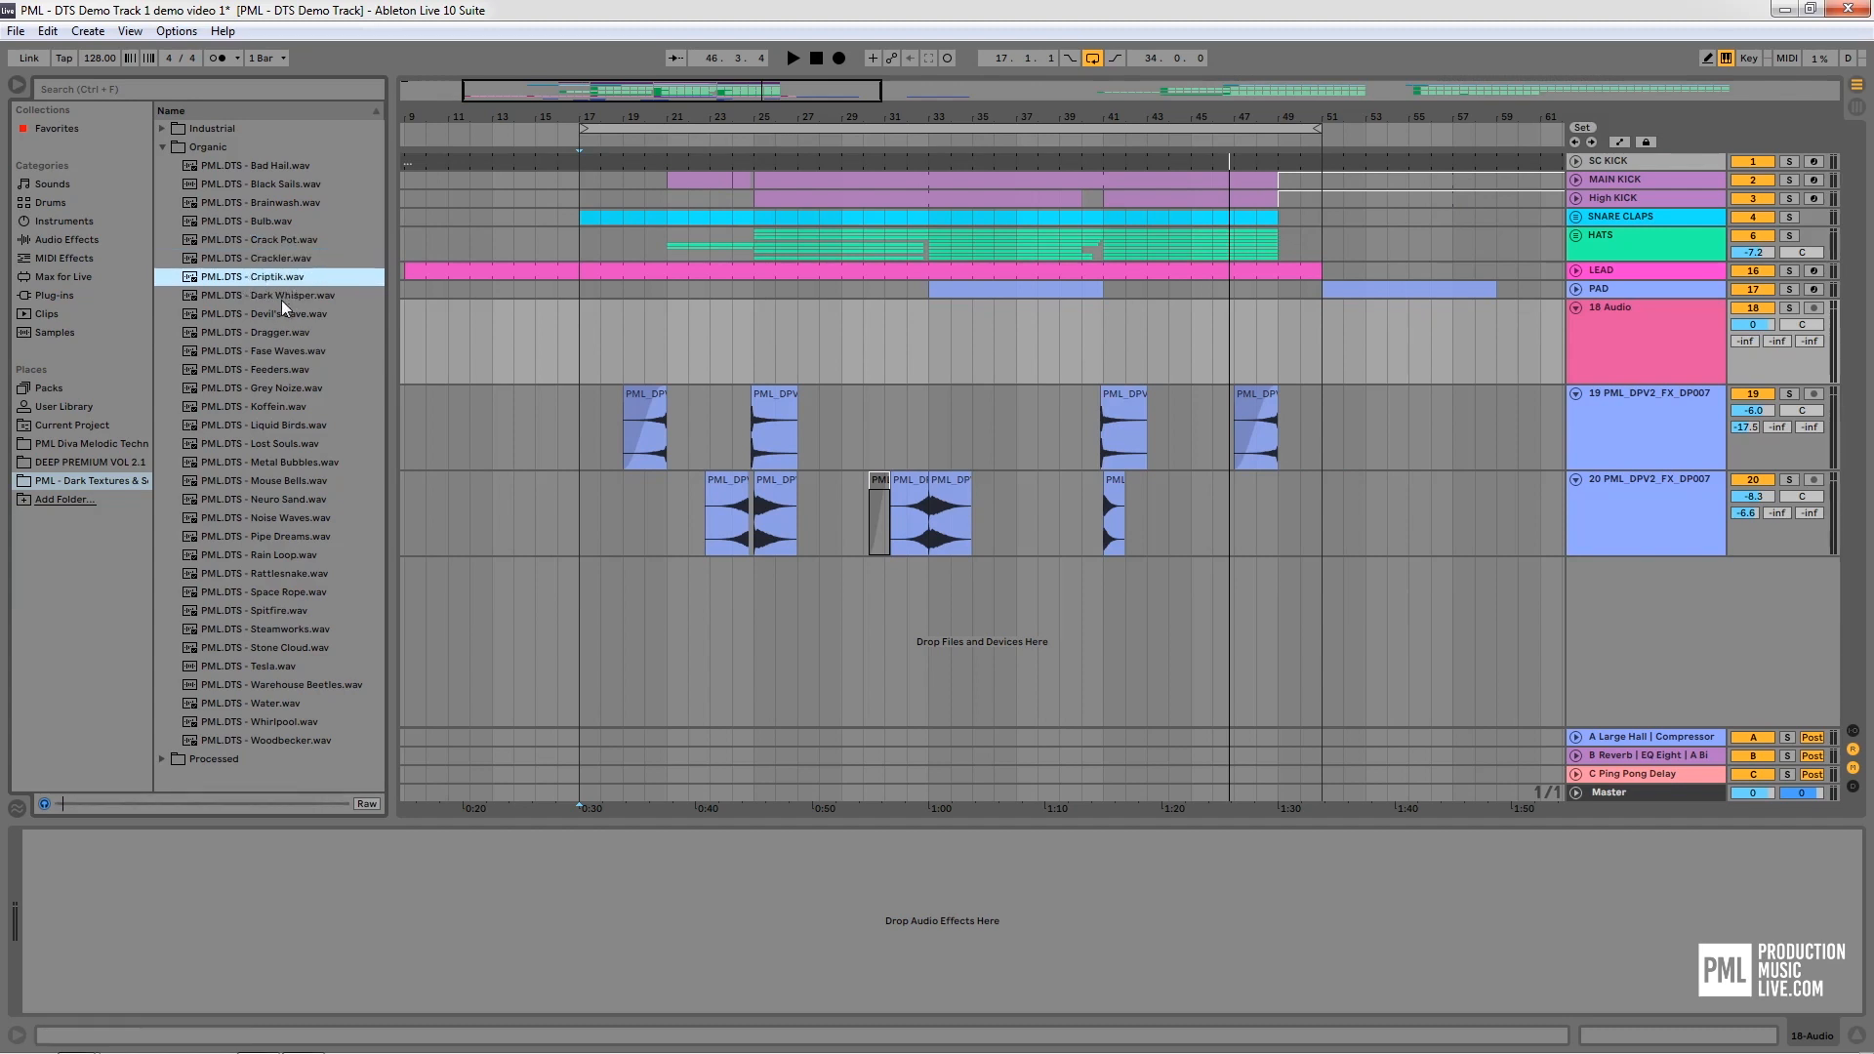
pyautogui.click(271, 297)
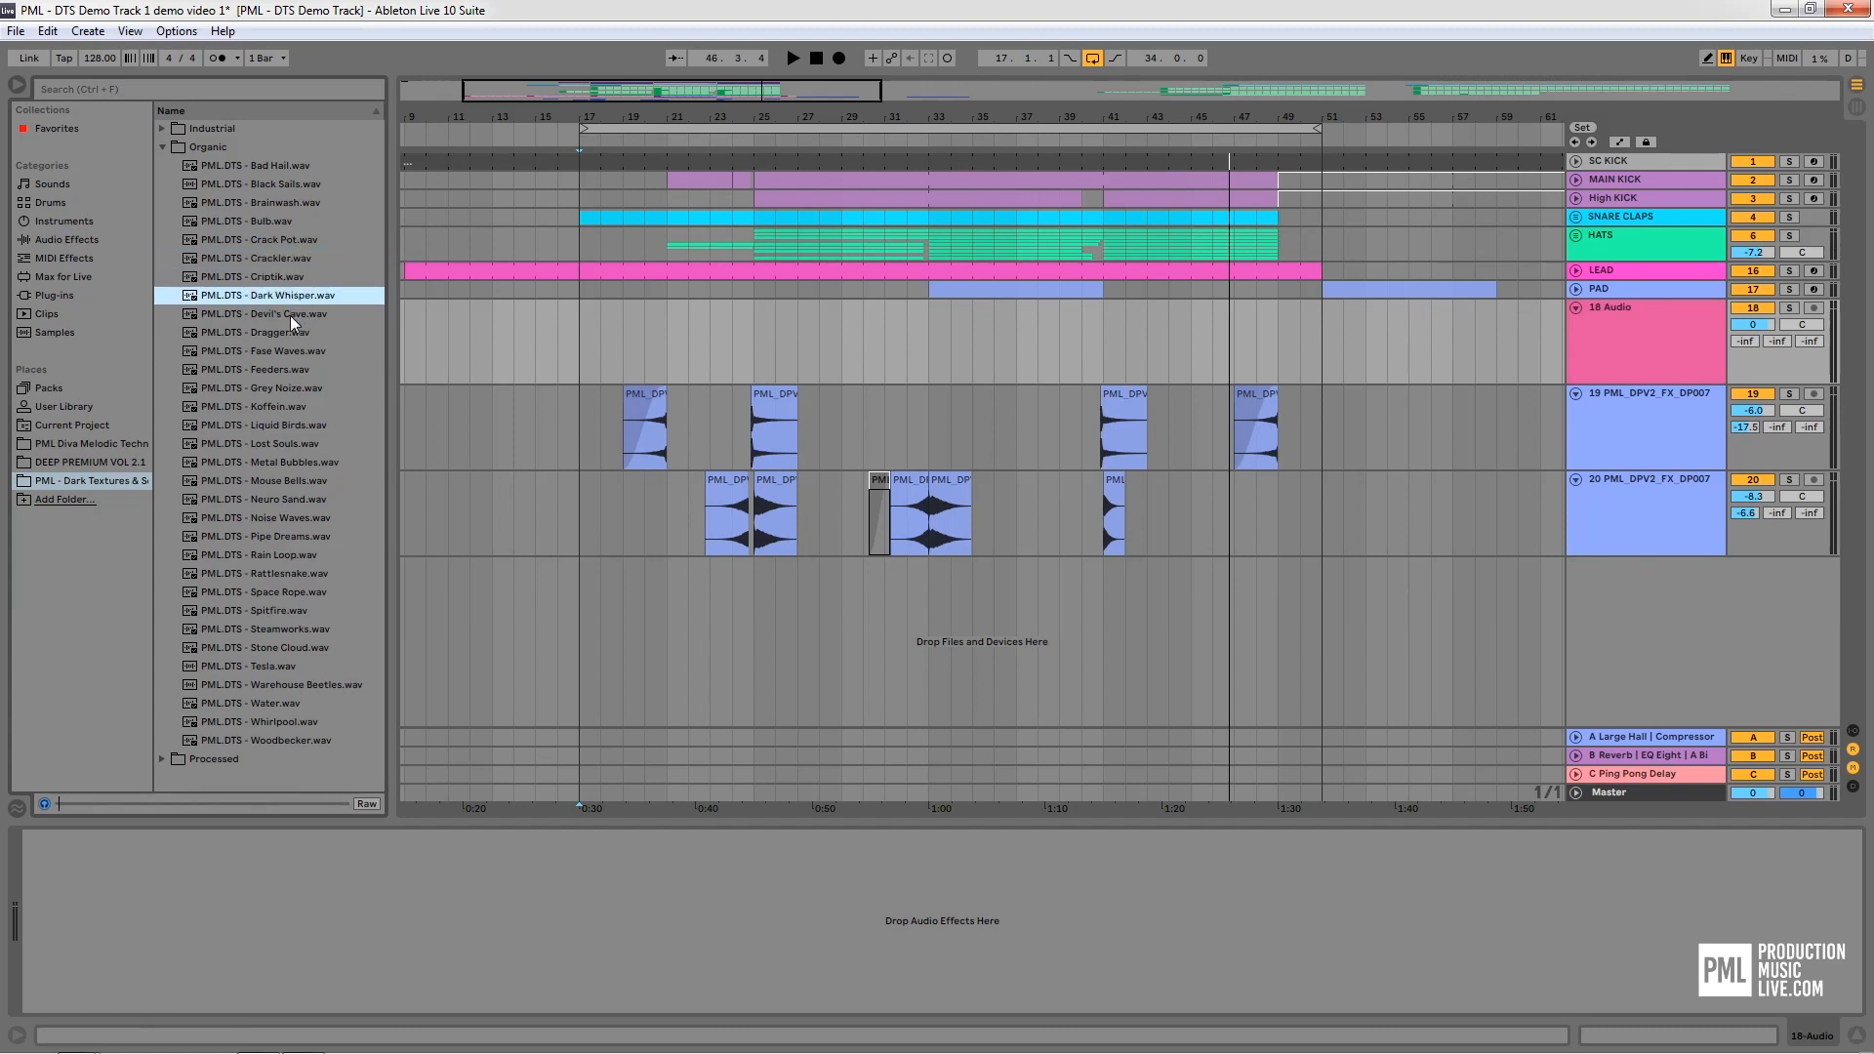
pyautogui.click(290, 315)
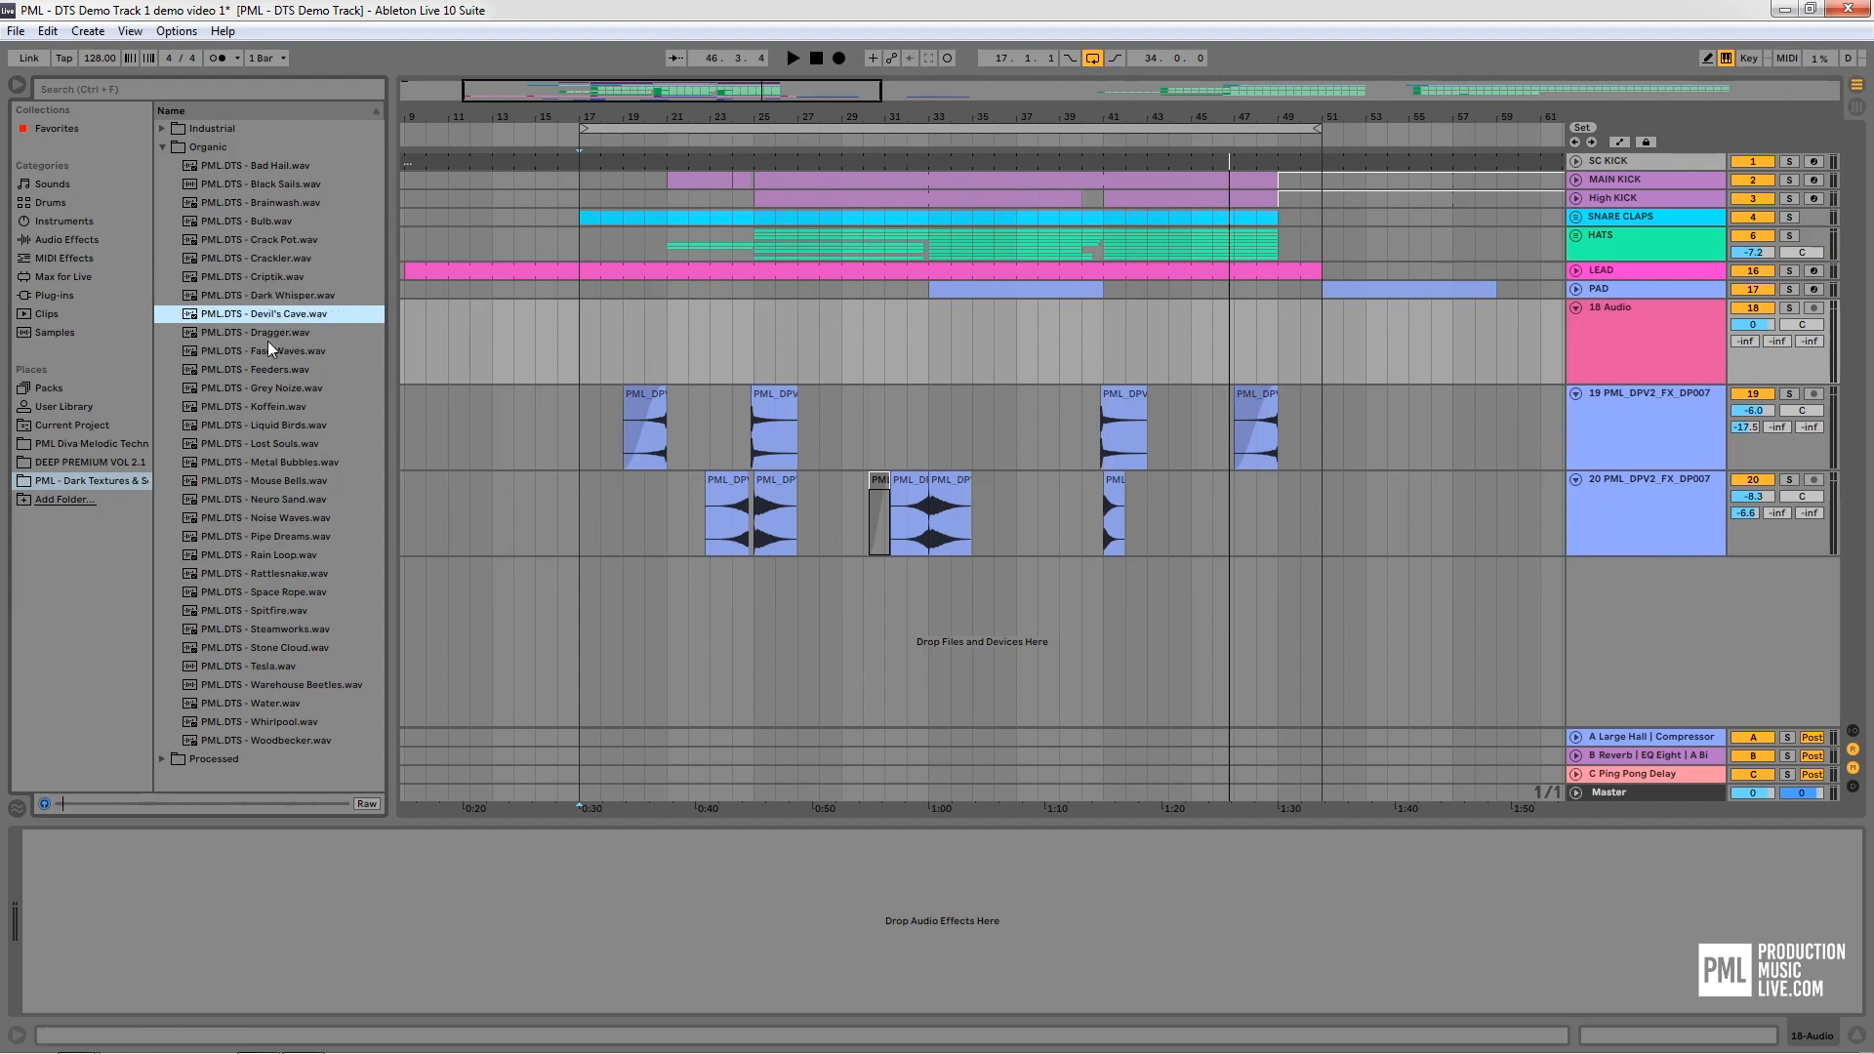
pyautogui.click(291, 332)
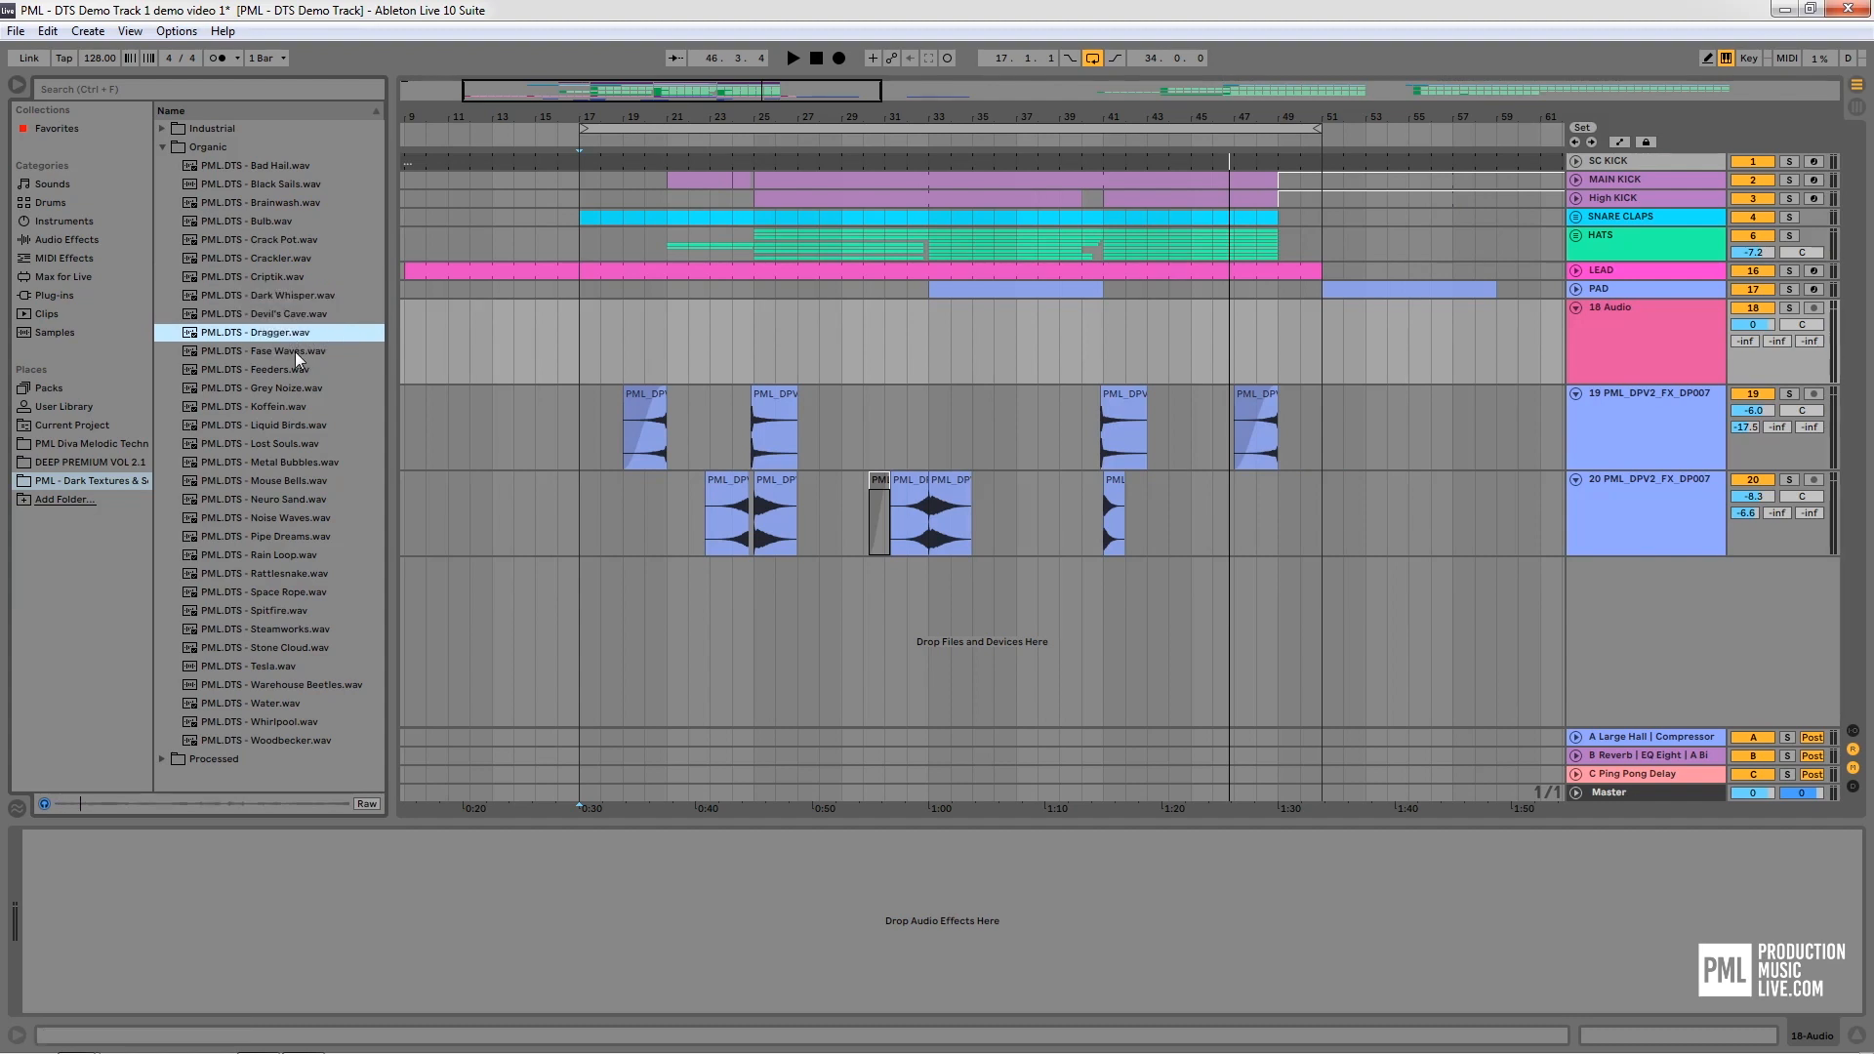
pyautogui.click(293, 352)
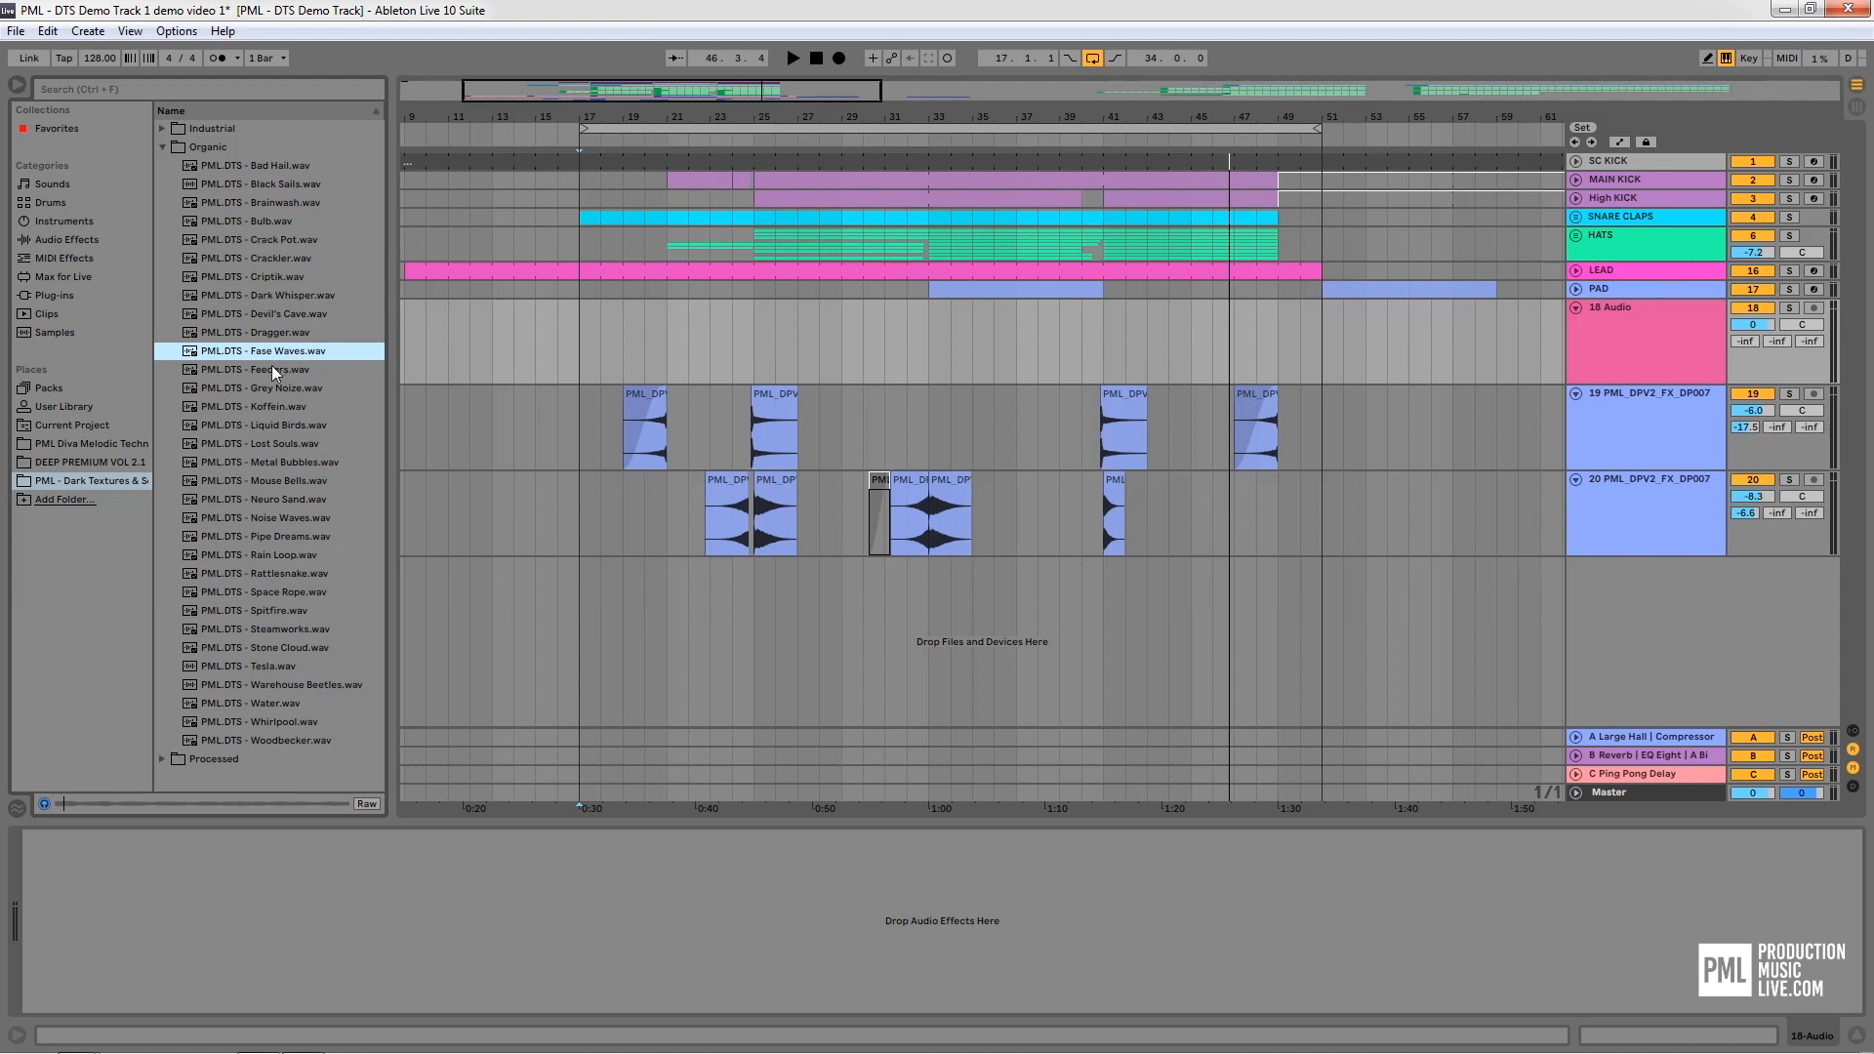
pyautogui.click(268, 371)
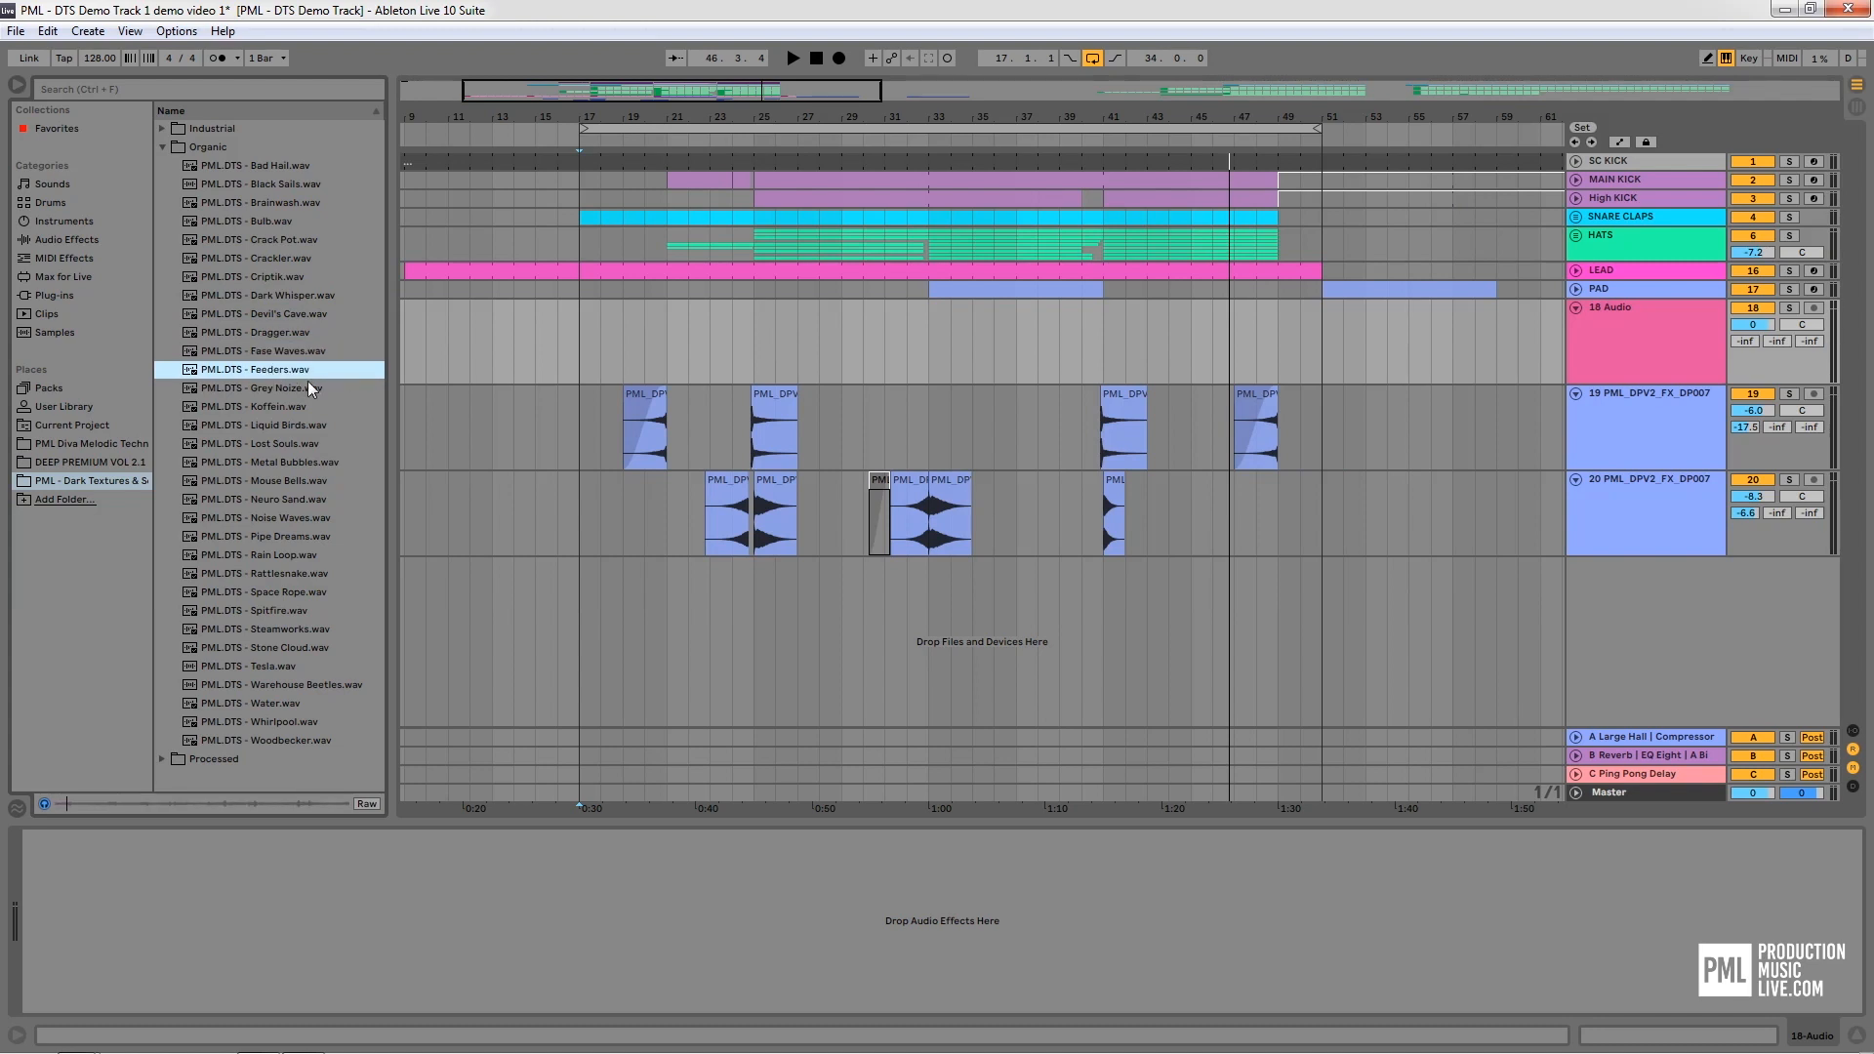
pyautogui.click(273, 390)
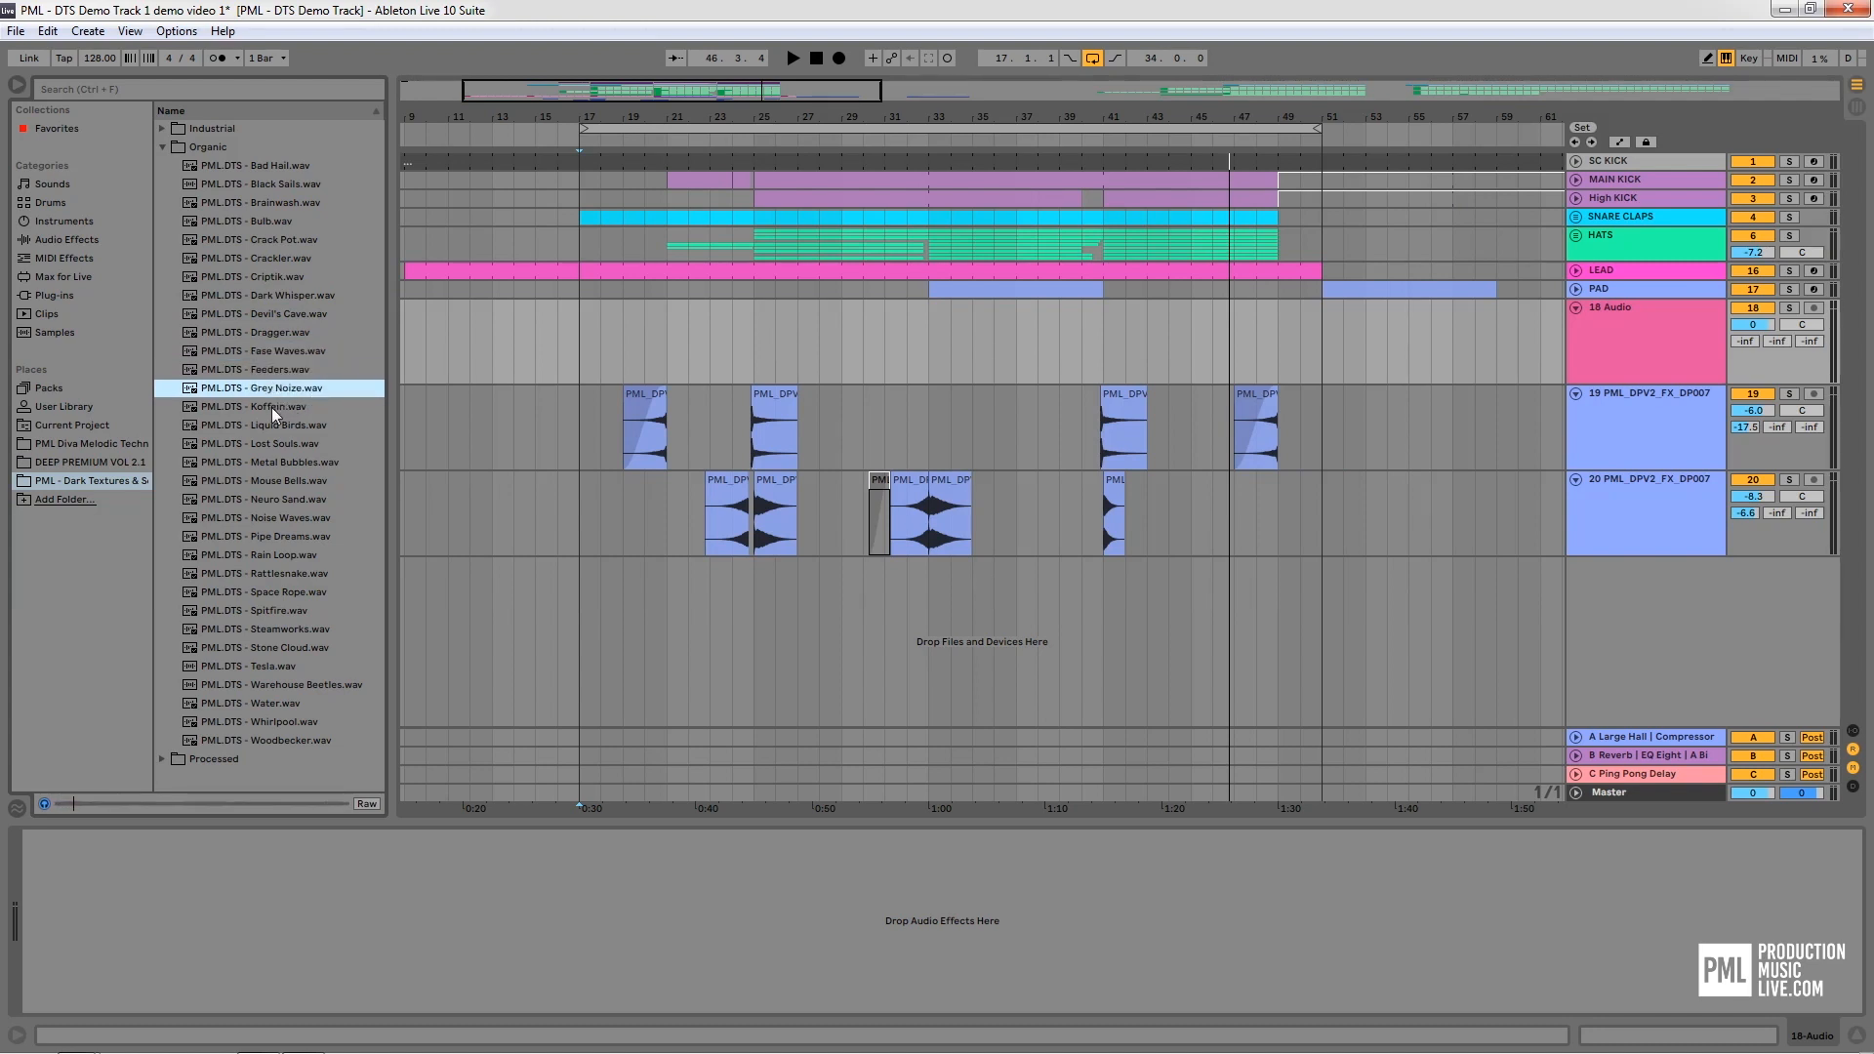
pyautogui.click(271, 407)
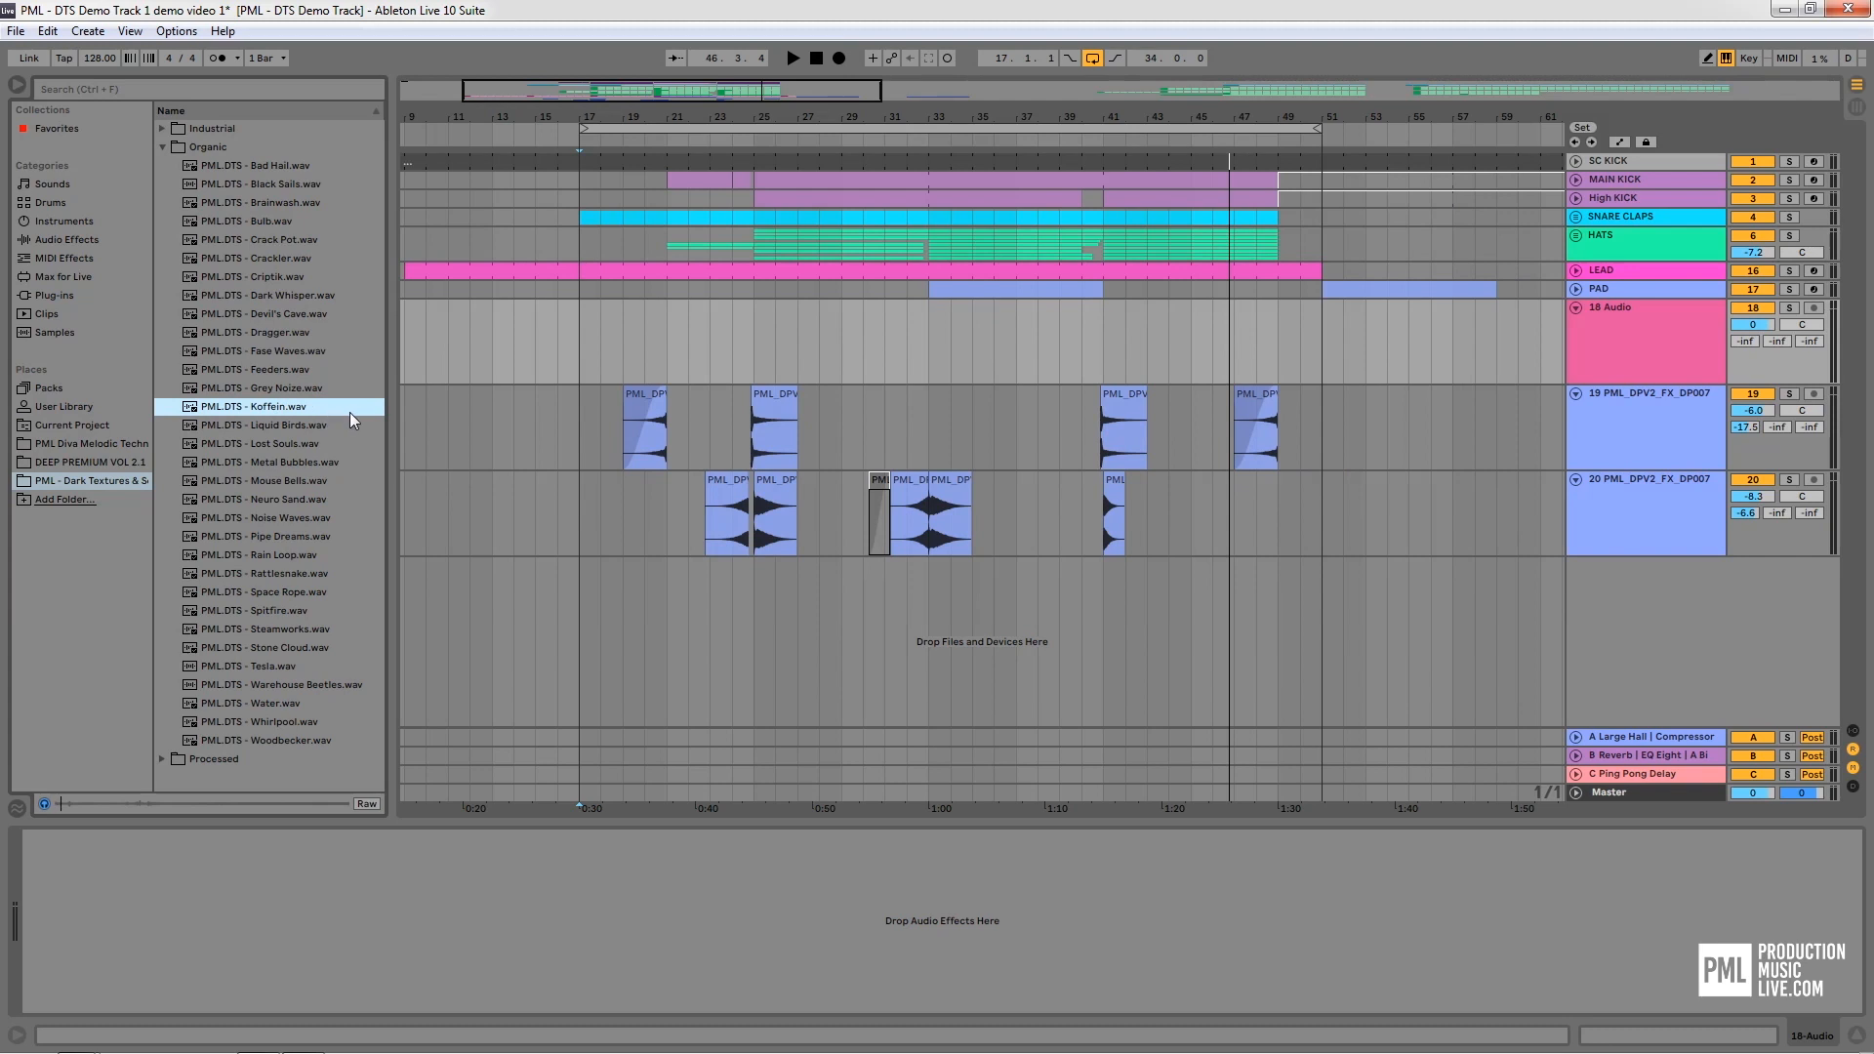
pyautogui.click(280, 426)
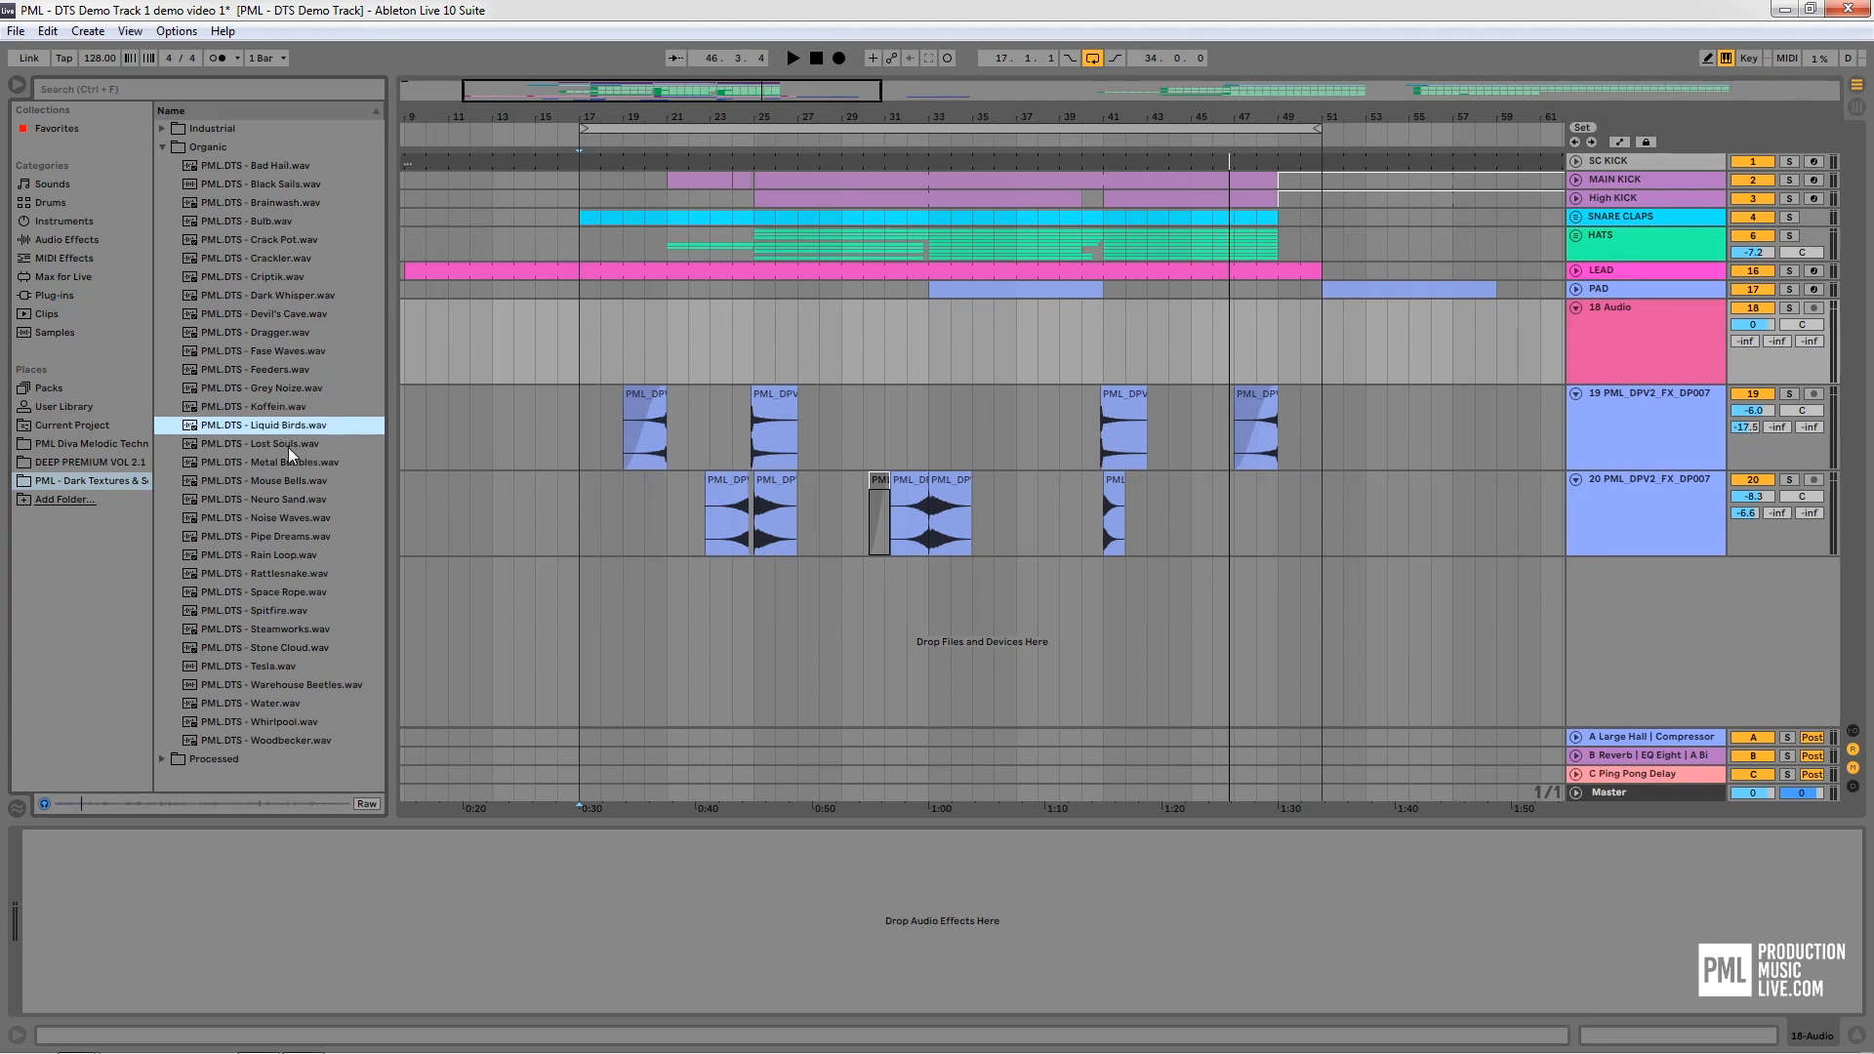
pyautogui.click(261, 443)
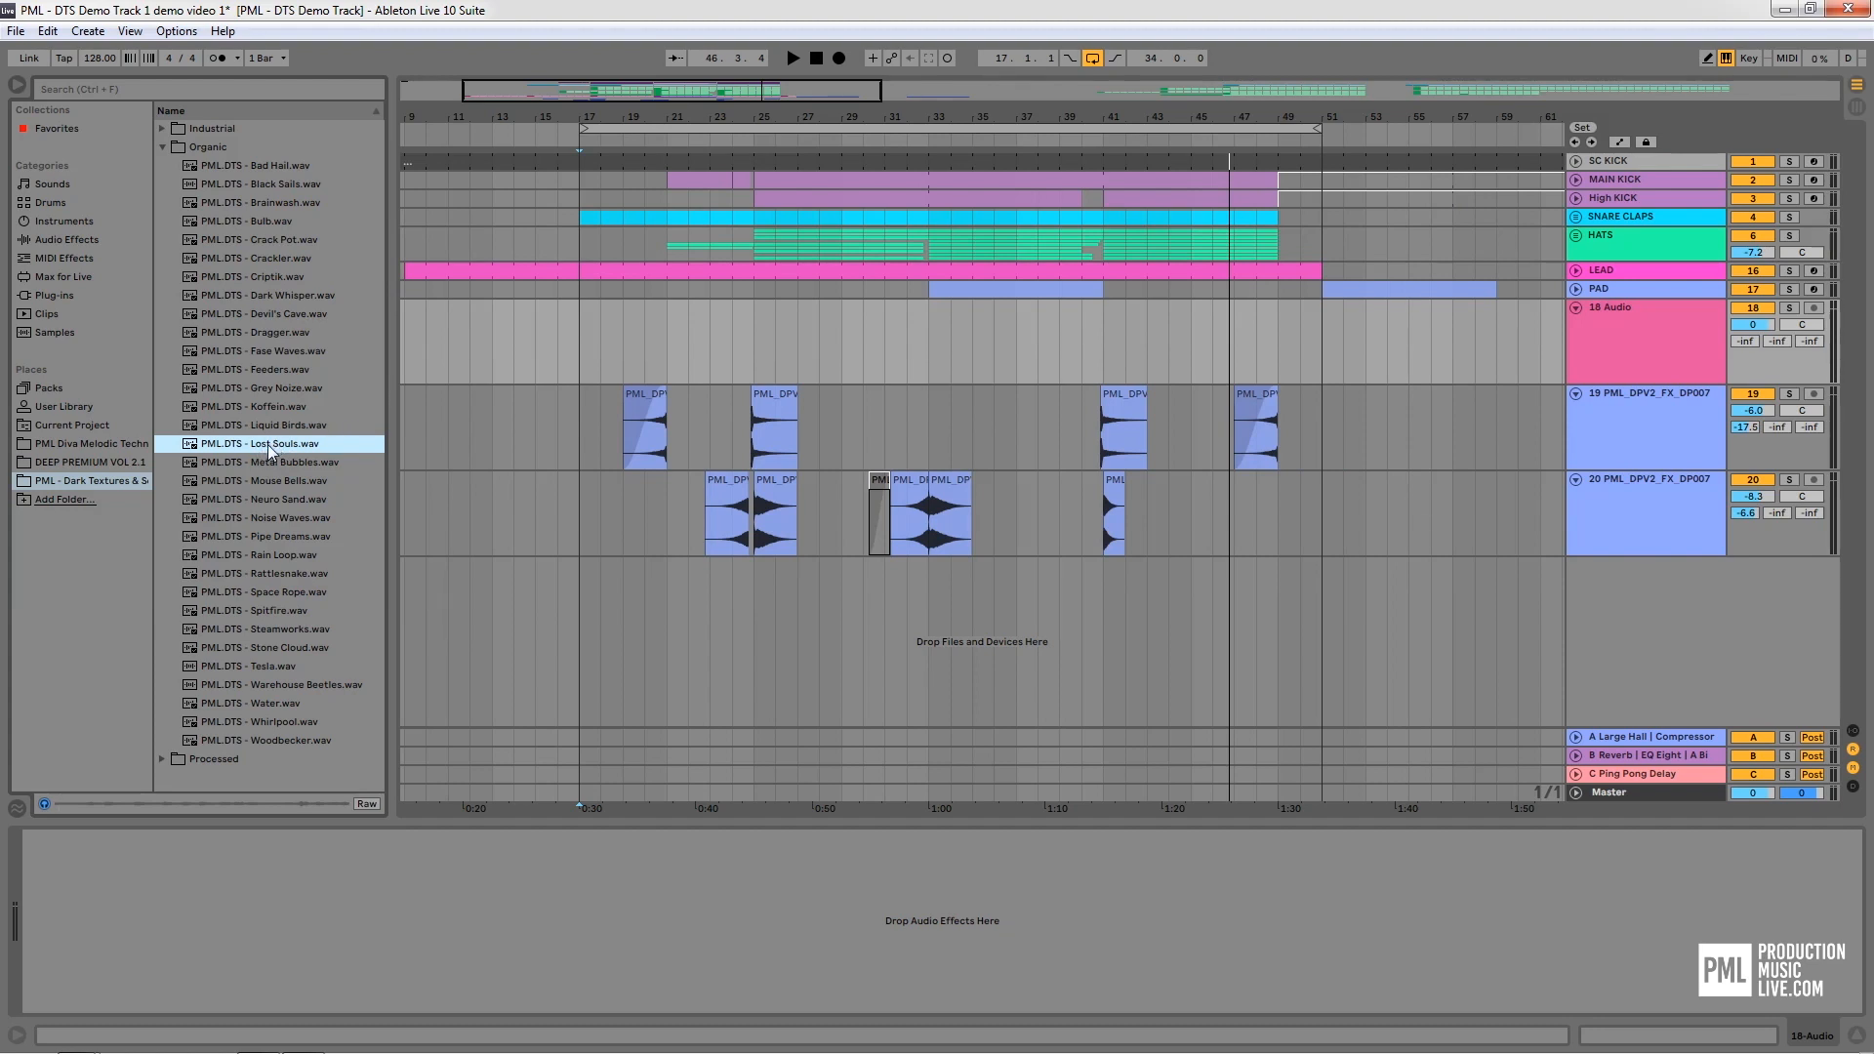
# Place the PML.DTS - Lost Souls.wav sample on the empty audio track below PAD, starting at bar 17
pyautogui.moveTo(268, 443); pyautogui.dragTo(578, 319)
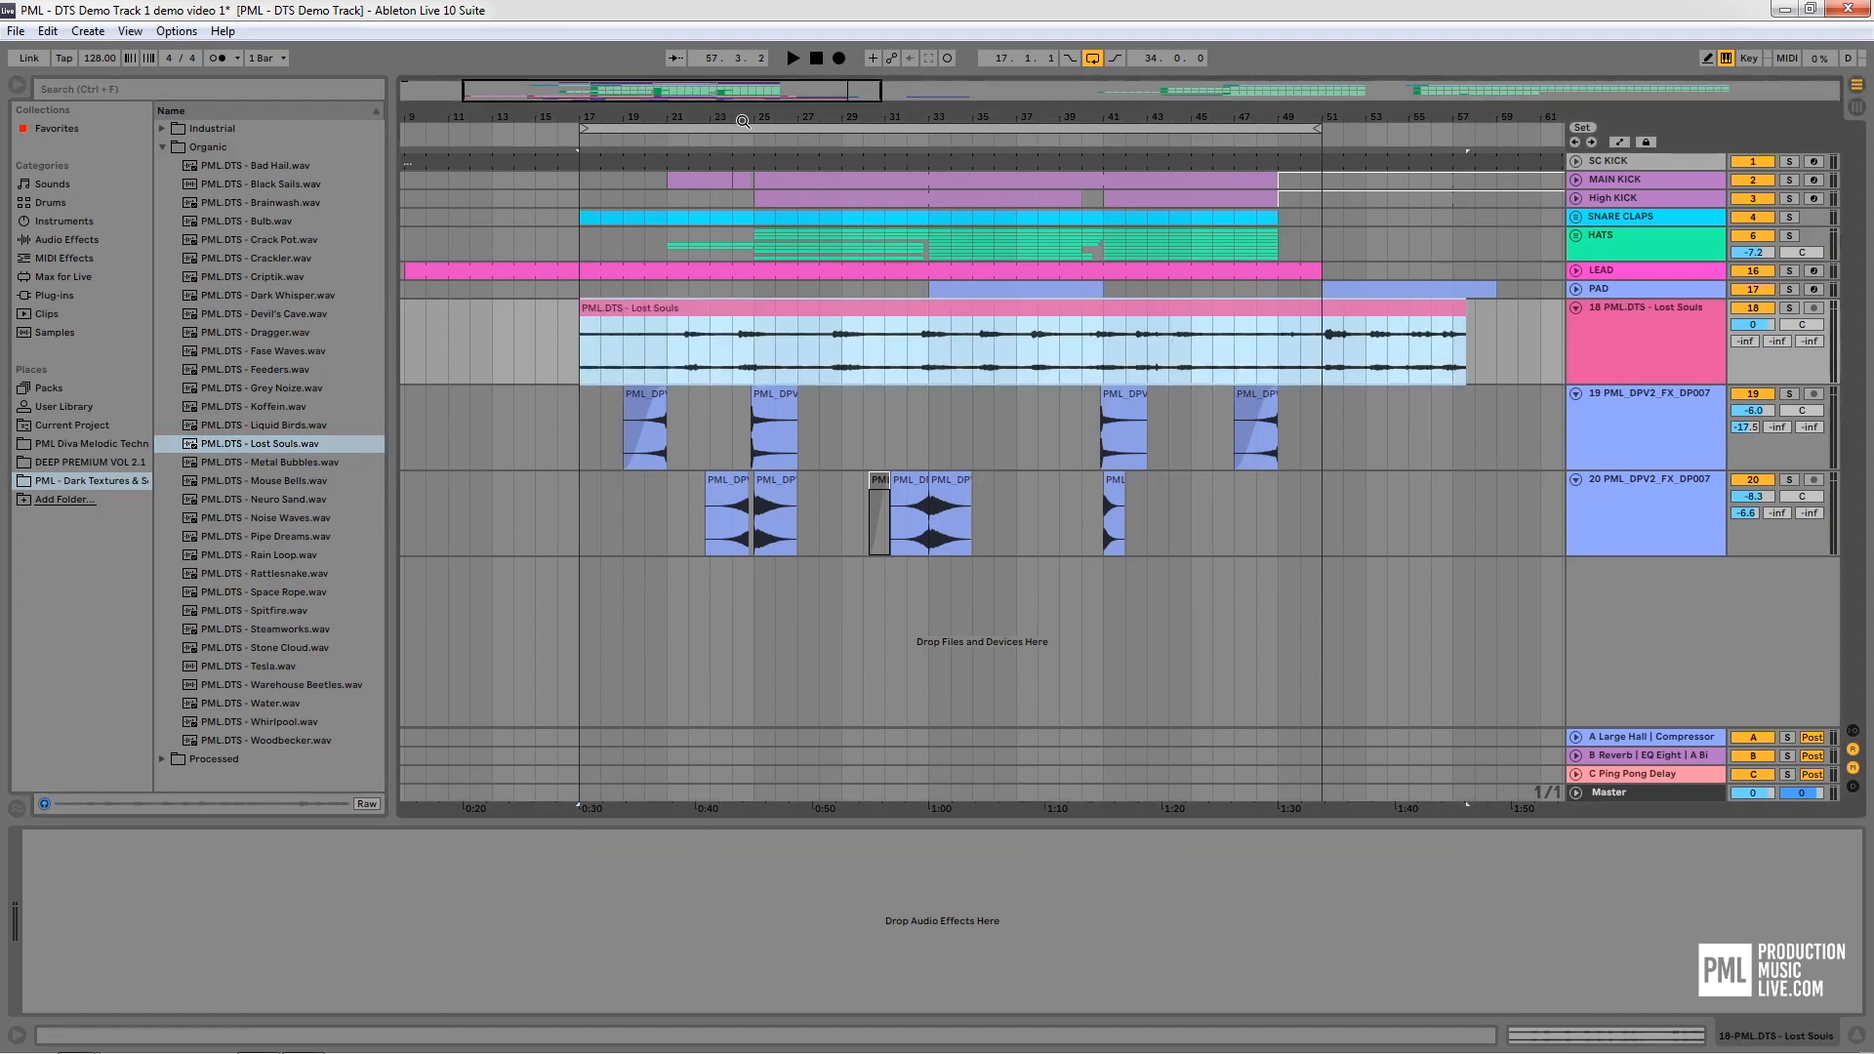
pyautogui.moveTo(727, 117); pyautogui.dragTo(727, 63)
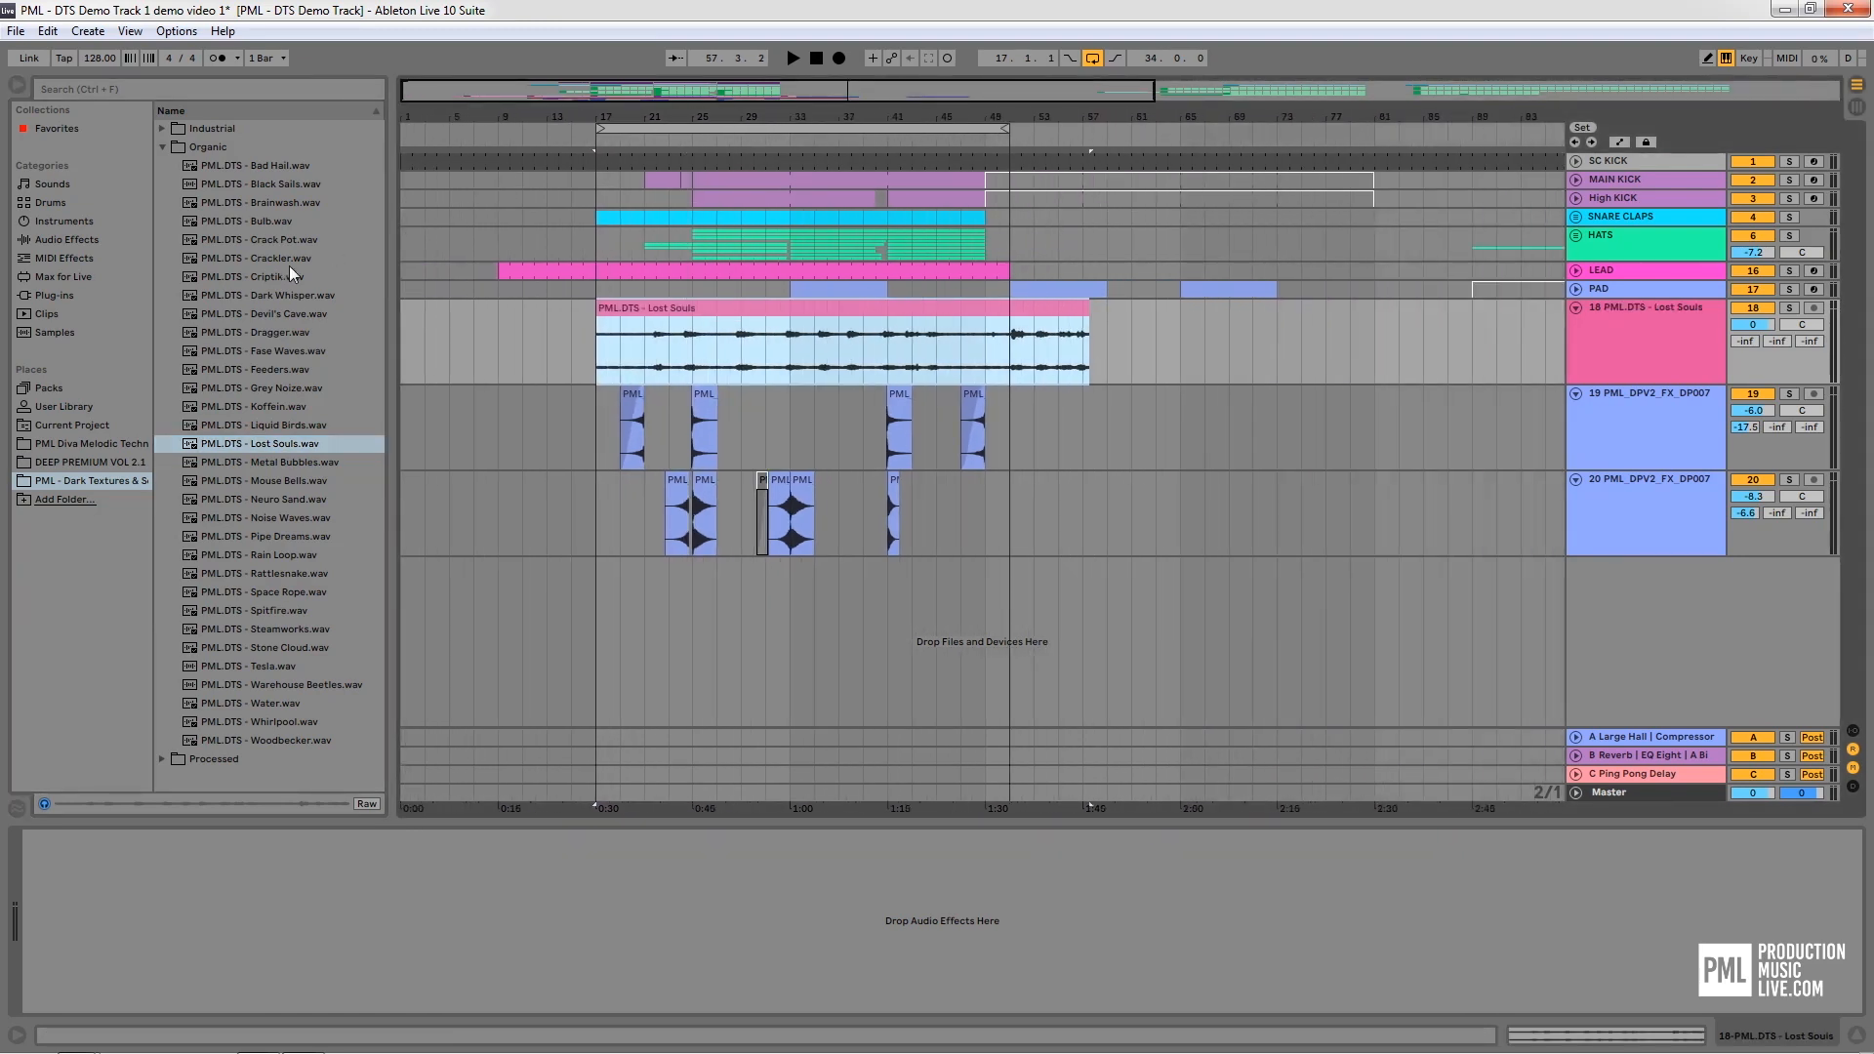
pyautogui.click(162, 146)
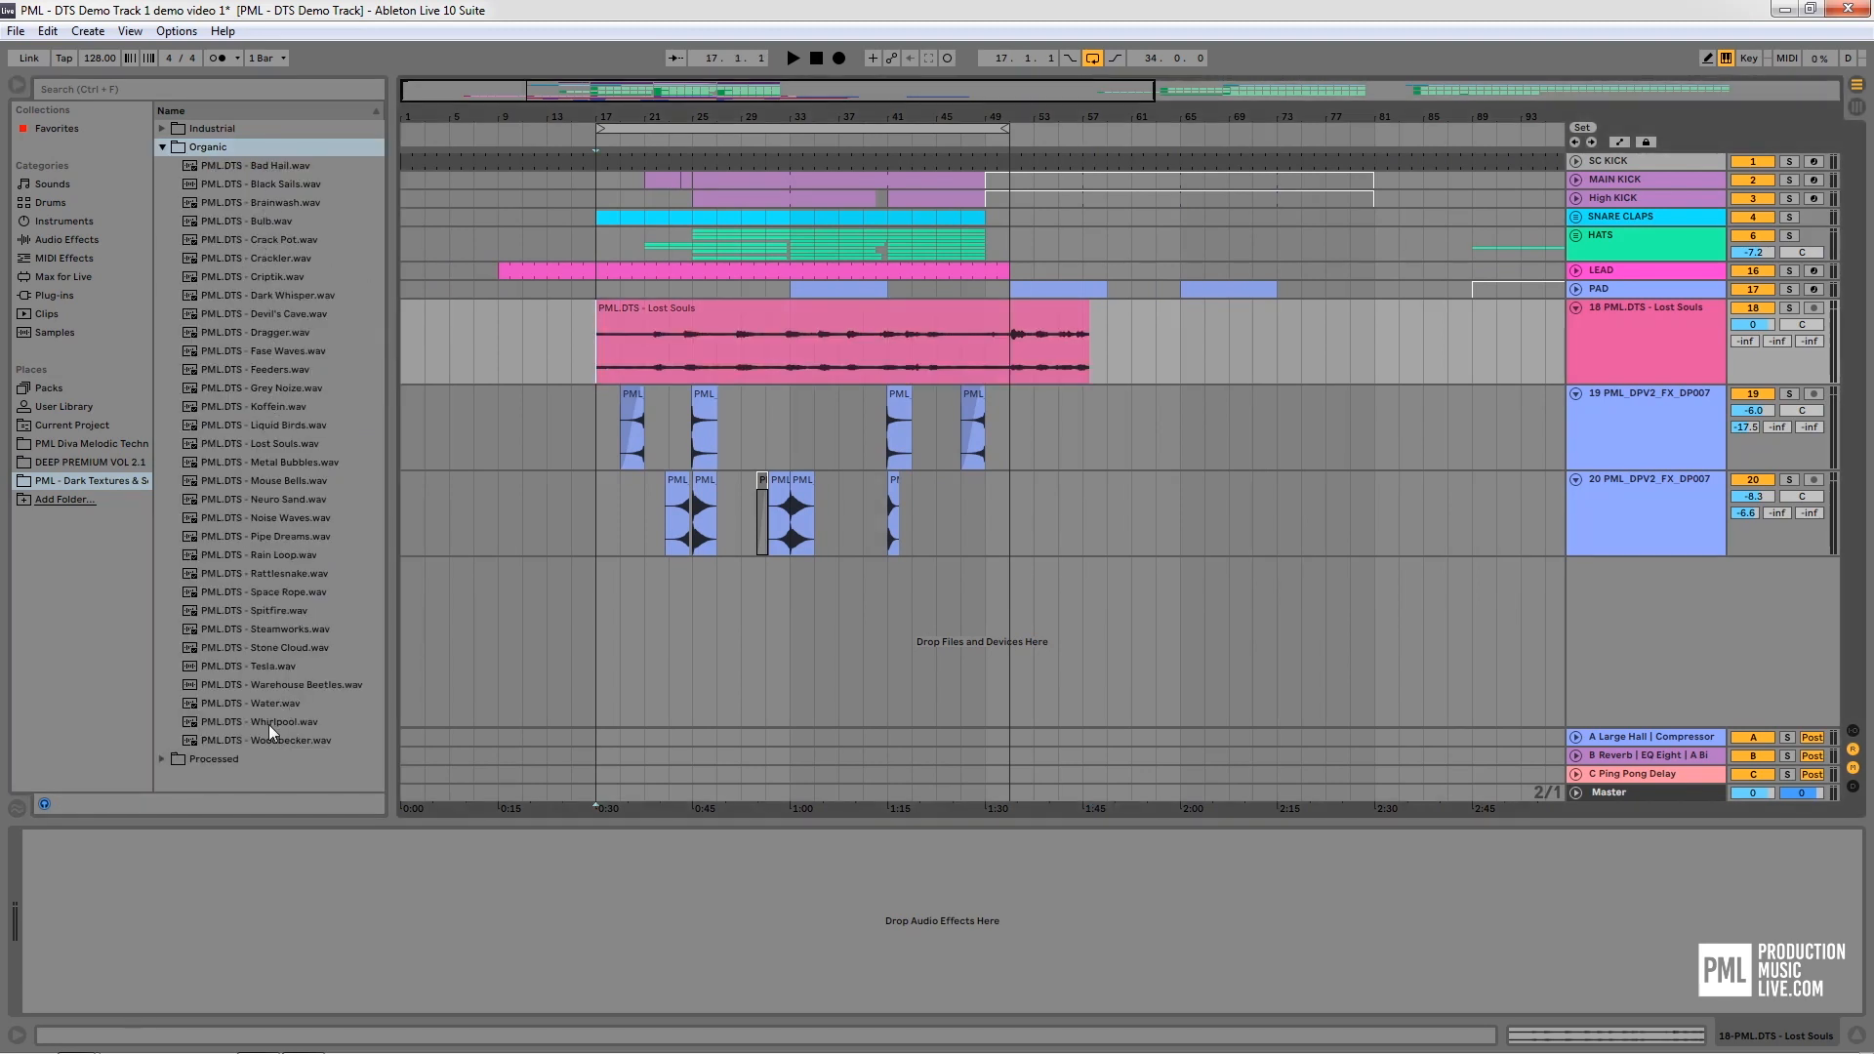
# Duplicate the Lost Souls clip three times end to end along its track
pyautogui.click(661, 312)
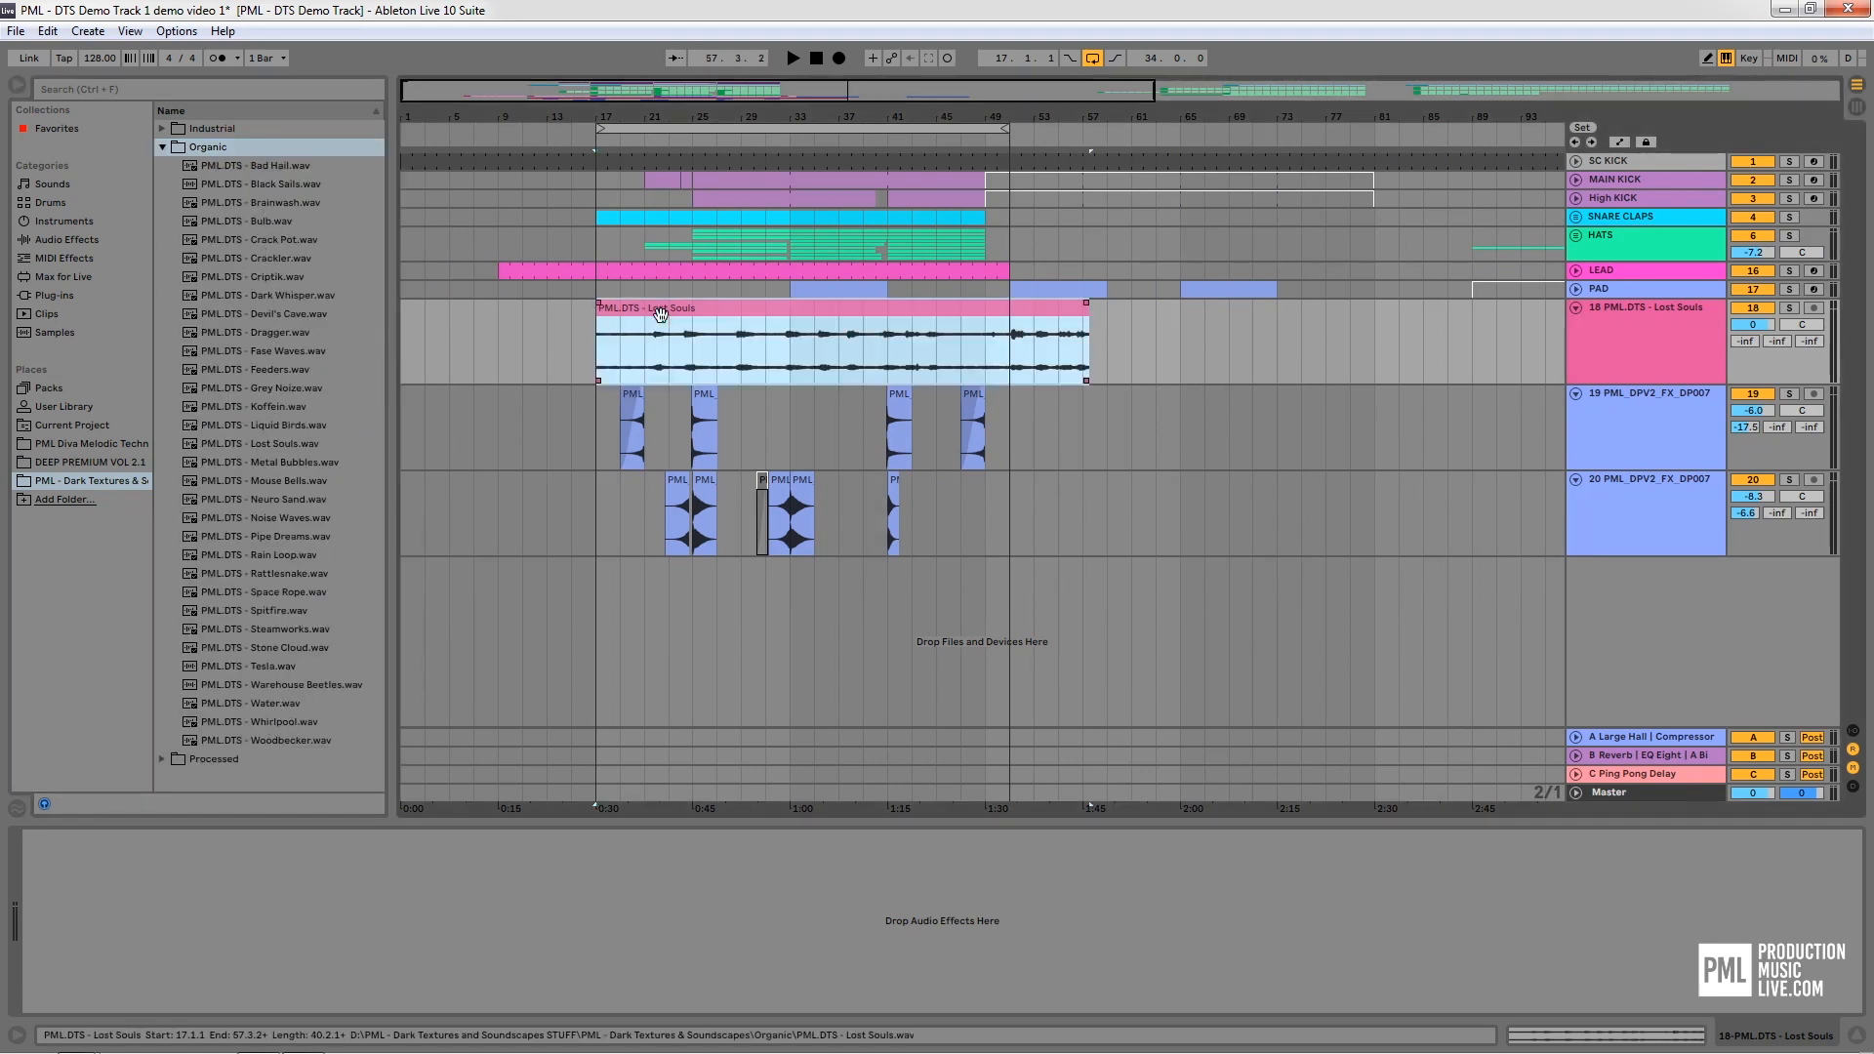
pyautogui.hotkey('ctrl', 'd')
pyautogui.hotkey('ctrl', 'd')
pyautogui.hotkey('ctrl', 'd')
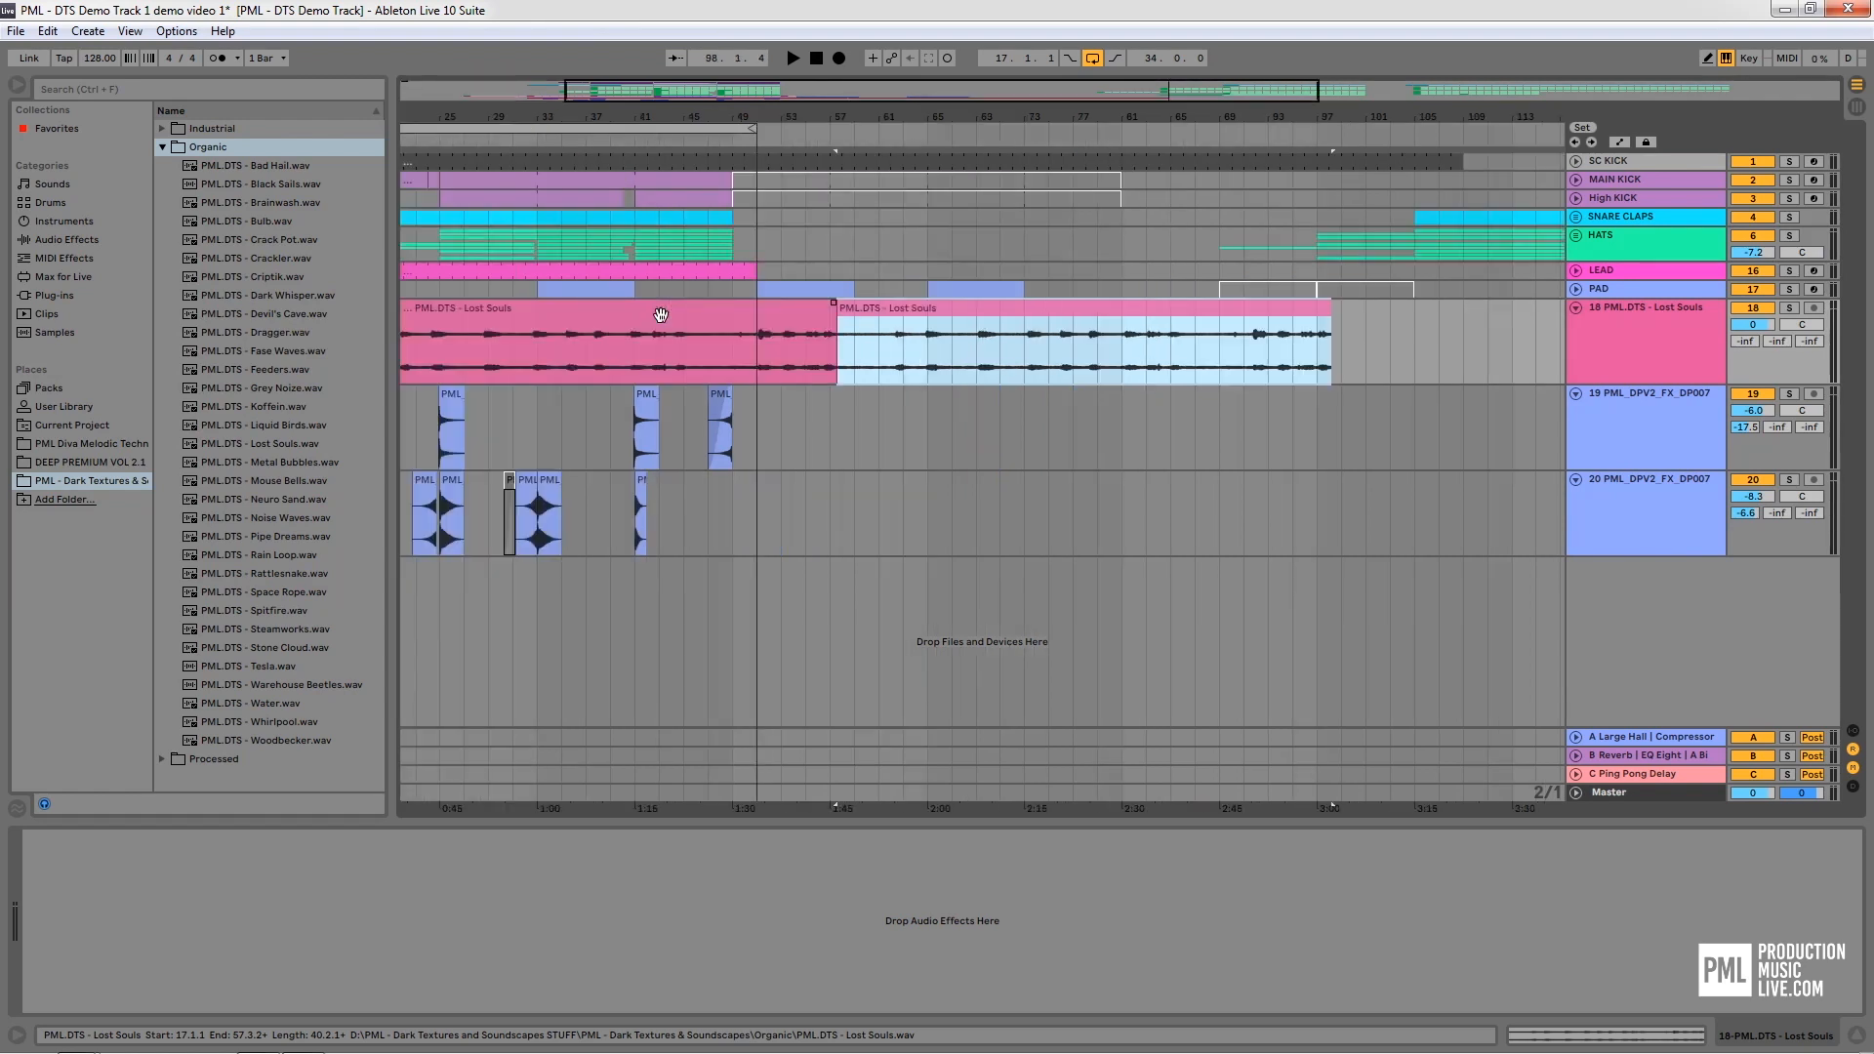
pyautogui.moveTo(704, 120); pyautogui.dragTo(791, 61)
# Solo the Lost Souls track and listen to the repeated clips from bar 93 and from bar 97
pyautogui.click(716, 344)
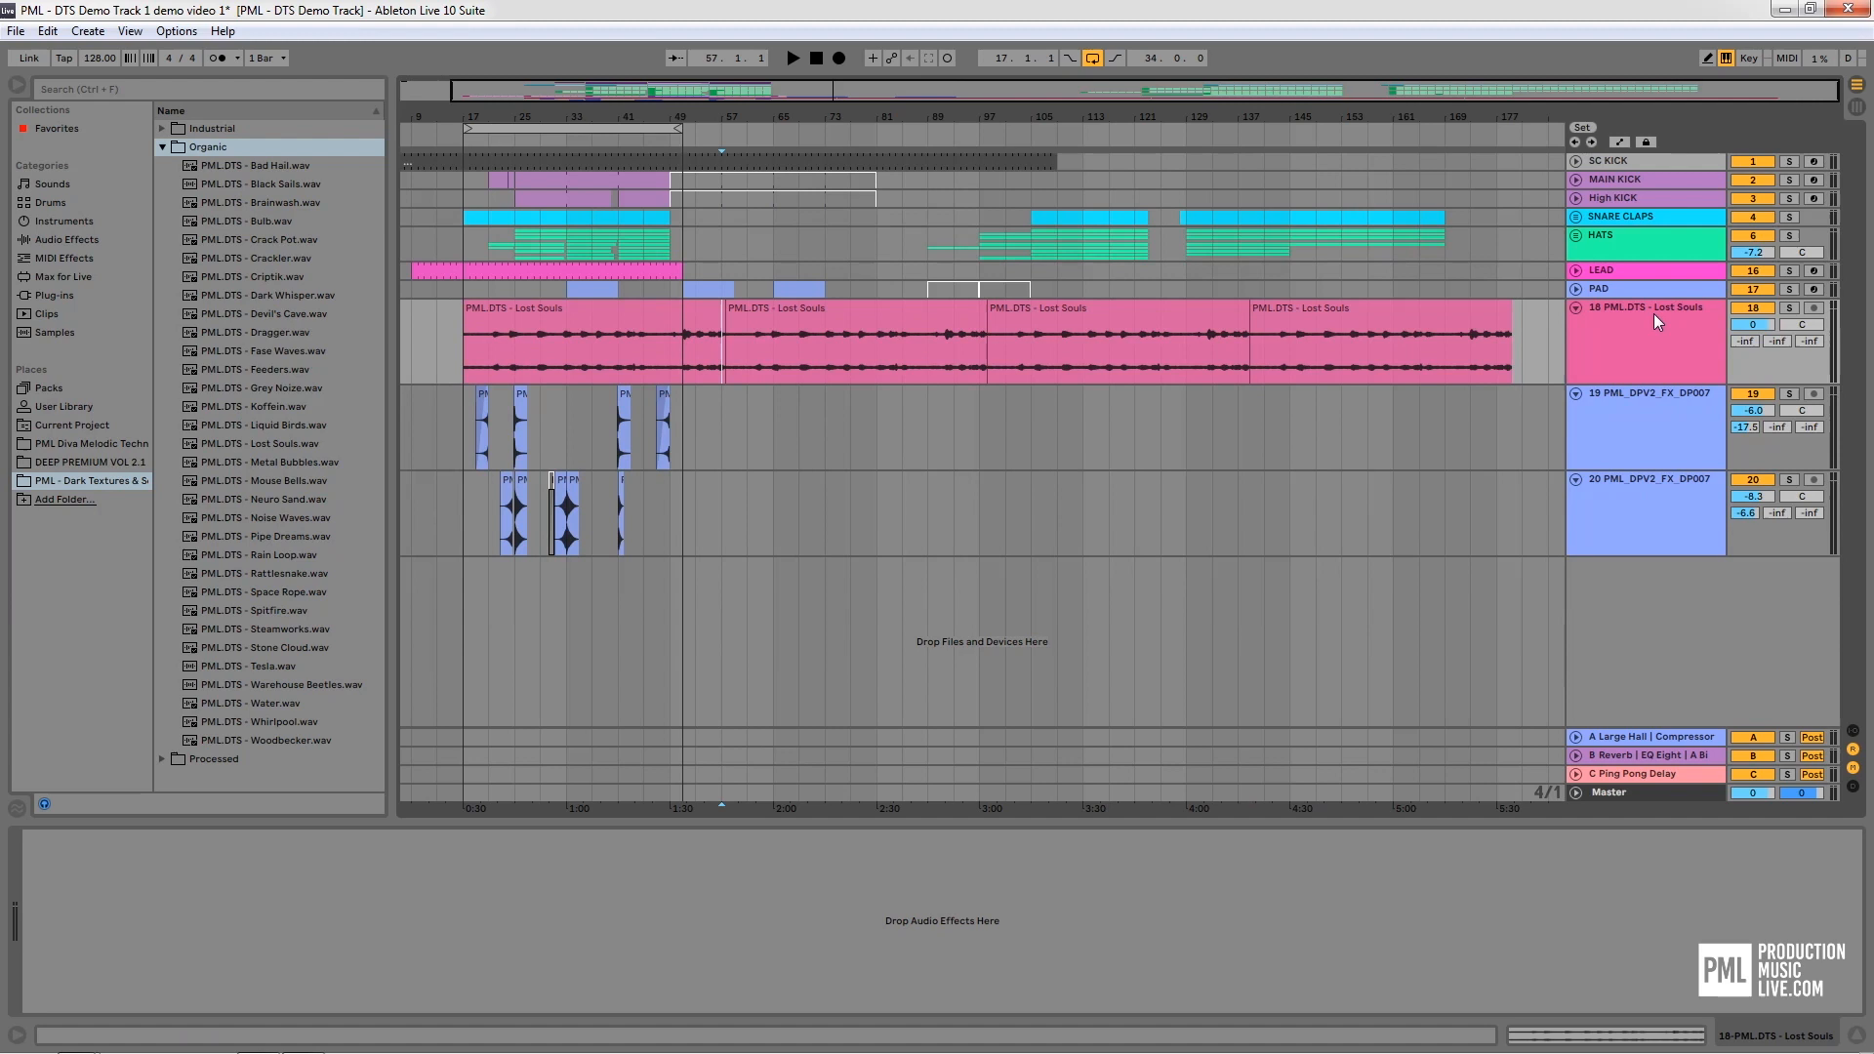
pyautogui.click(1789, 308)
pyautogui.click(959, 342)
pyautogui.press('space')
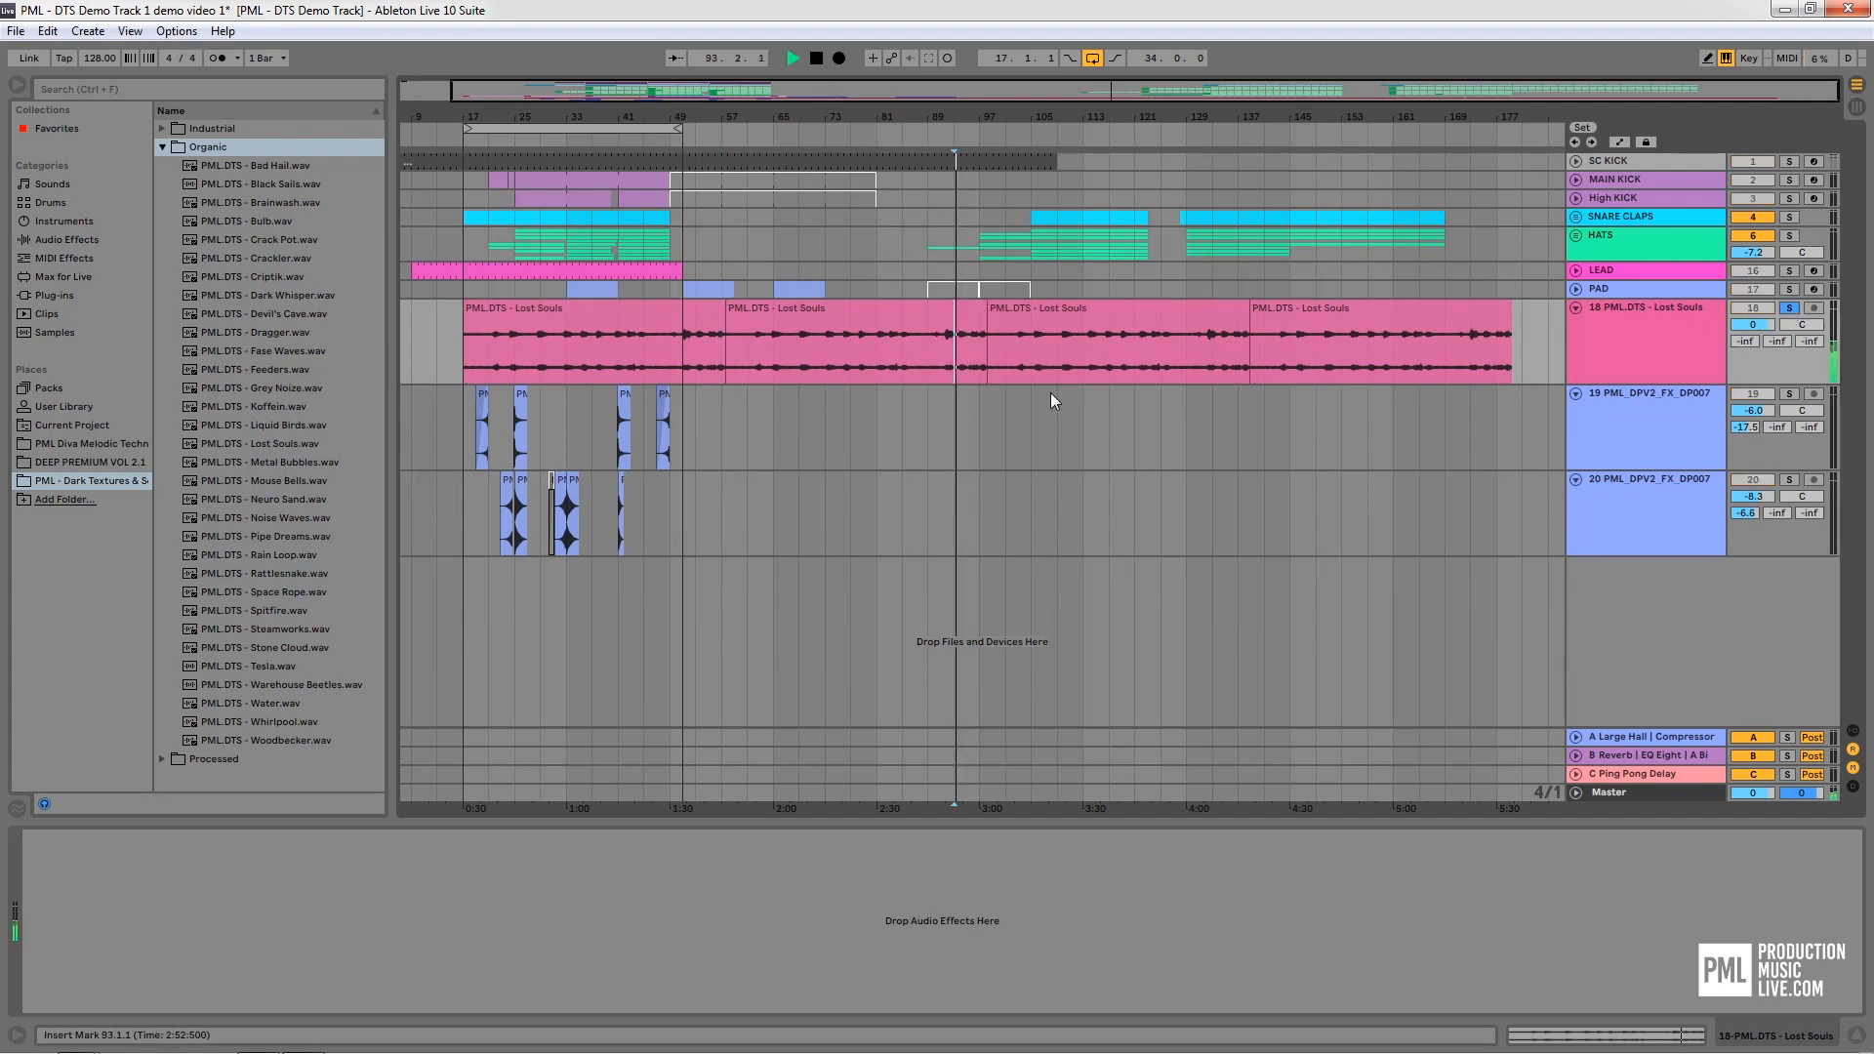
pyautogui.click(978, 366)
pyautogui.press('space')
pyautogui.press('space')
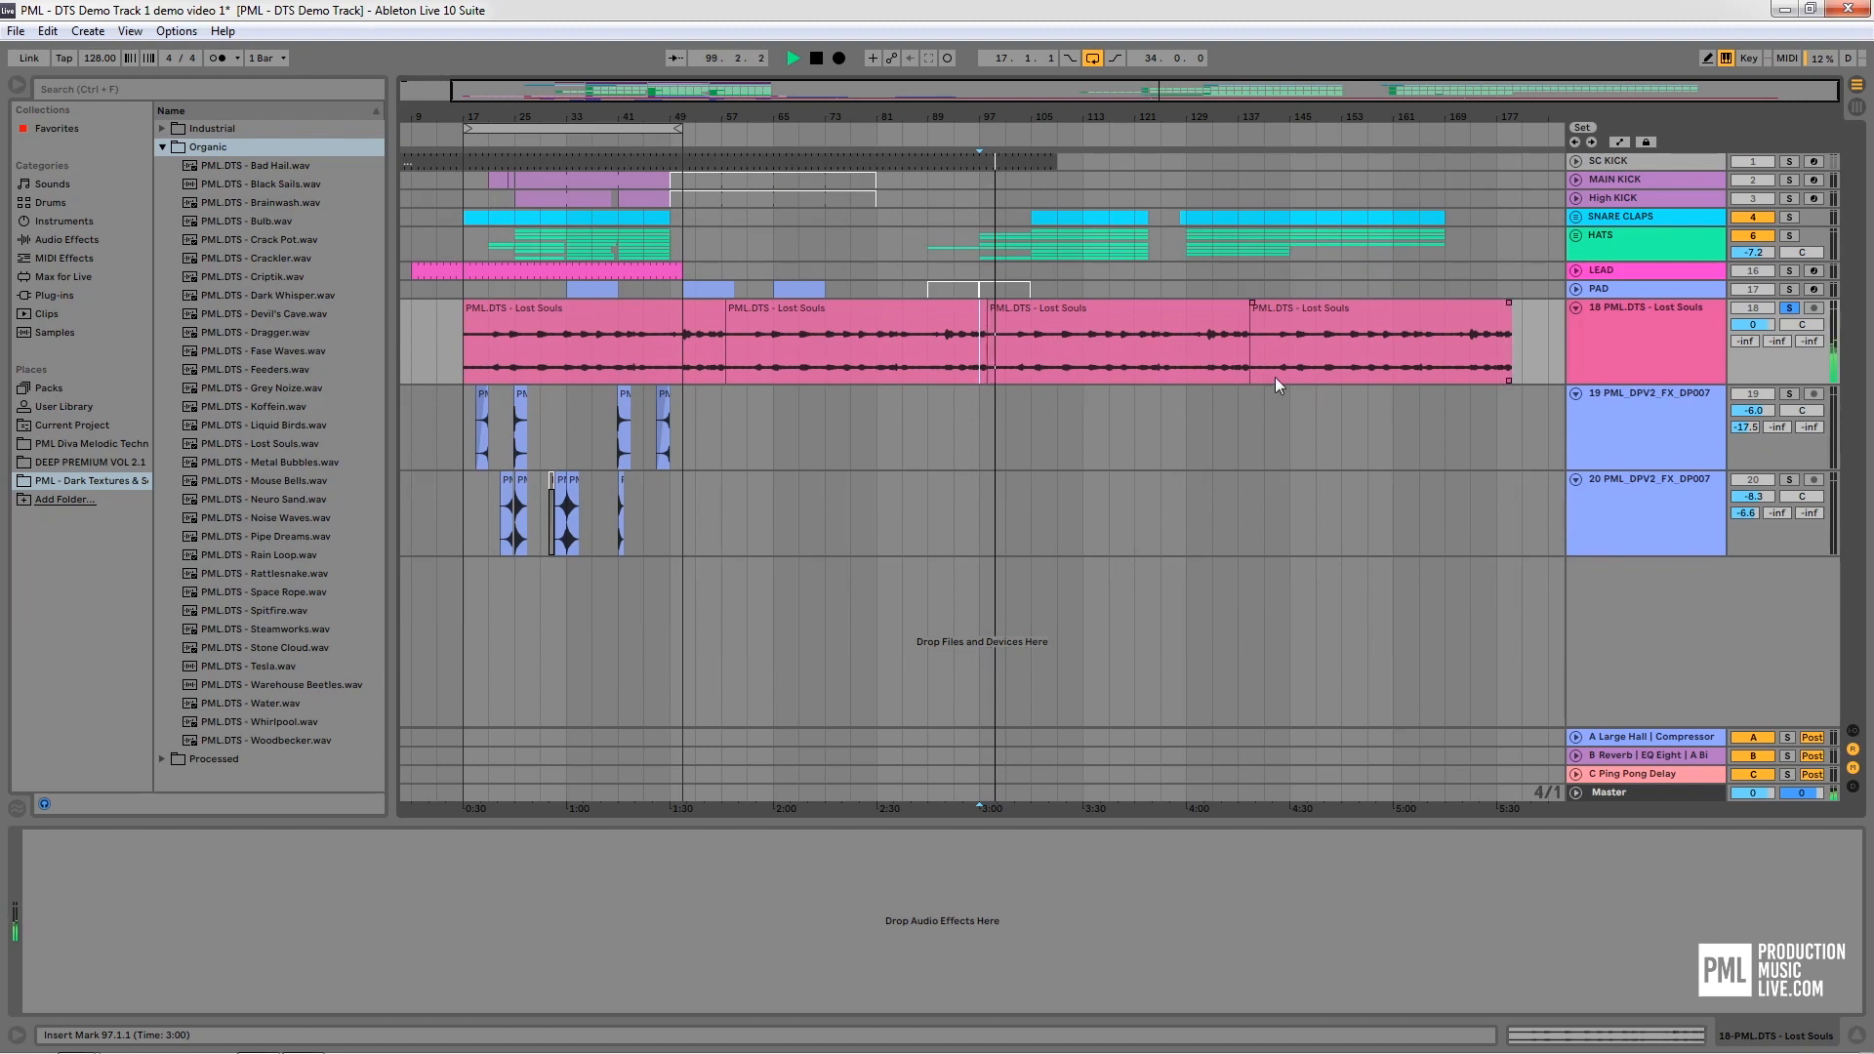
pyautogui.press('space')
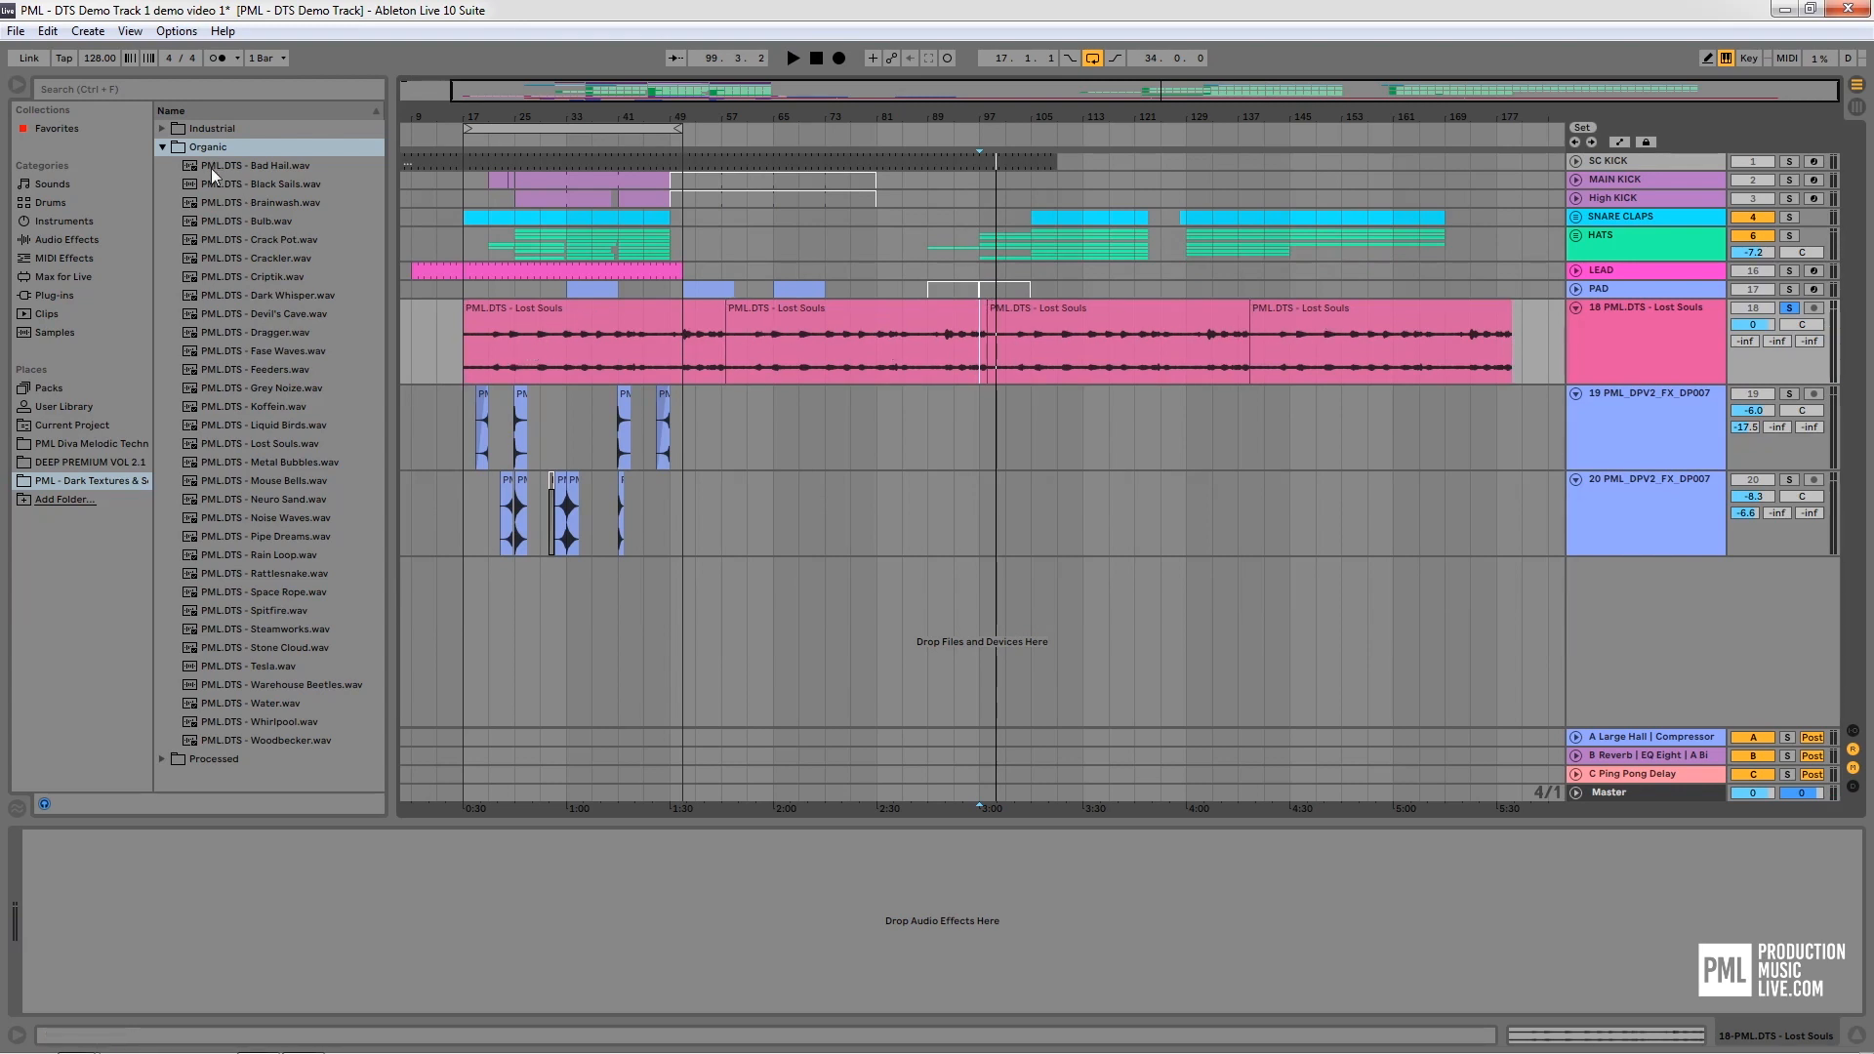
# Delete the three duplicated Lost Souls clips, keeping only the first one at bar 17
pyautogui.click(839, 320)
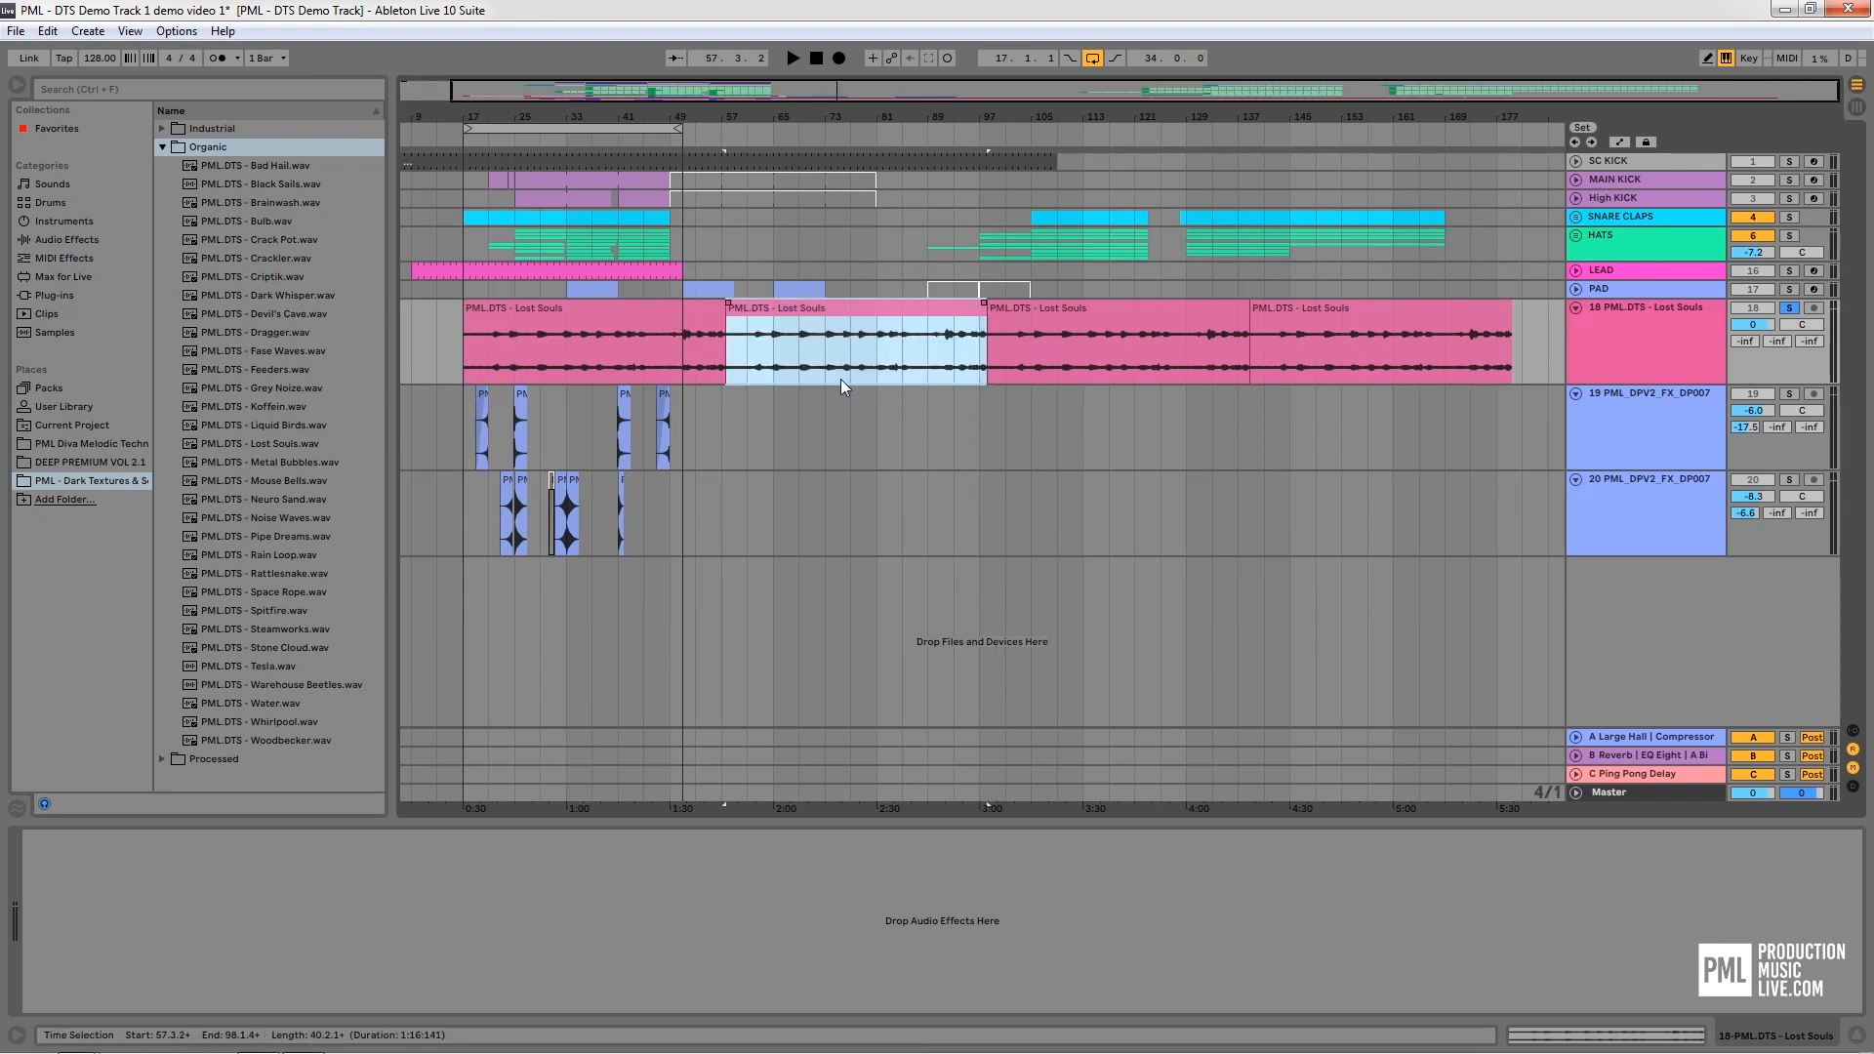
pyautogui.moveTo(840, 379); pyautogui.dragTo(1331, 322)
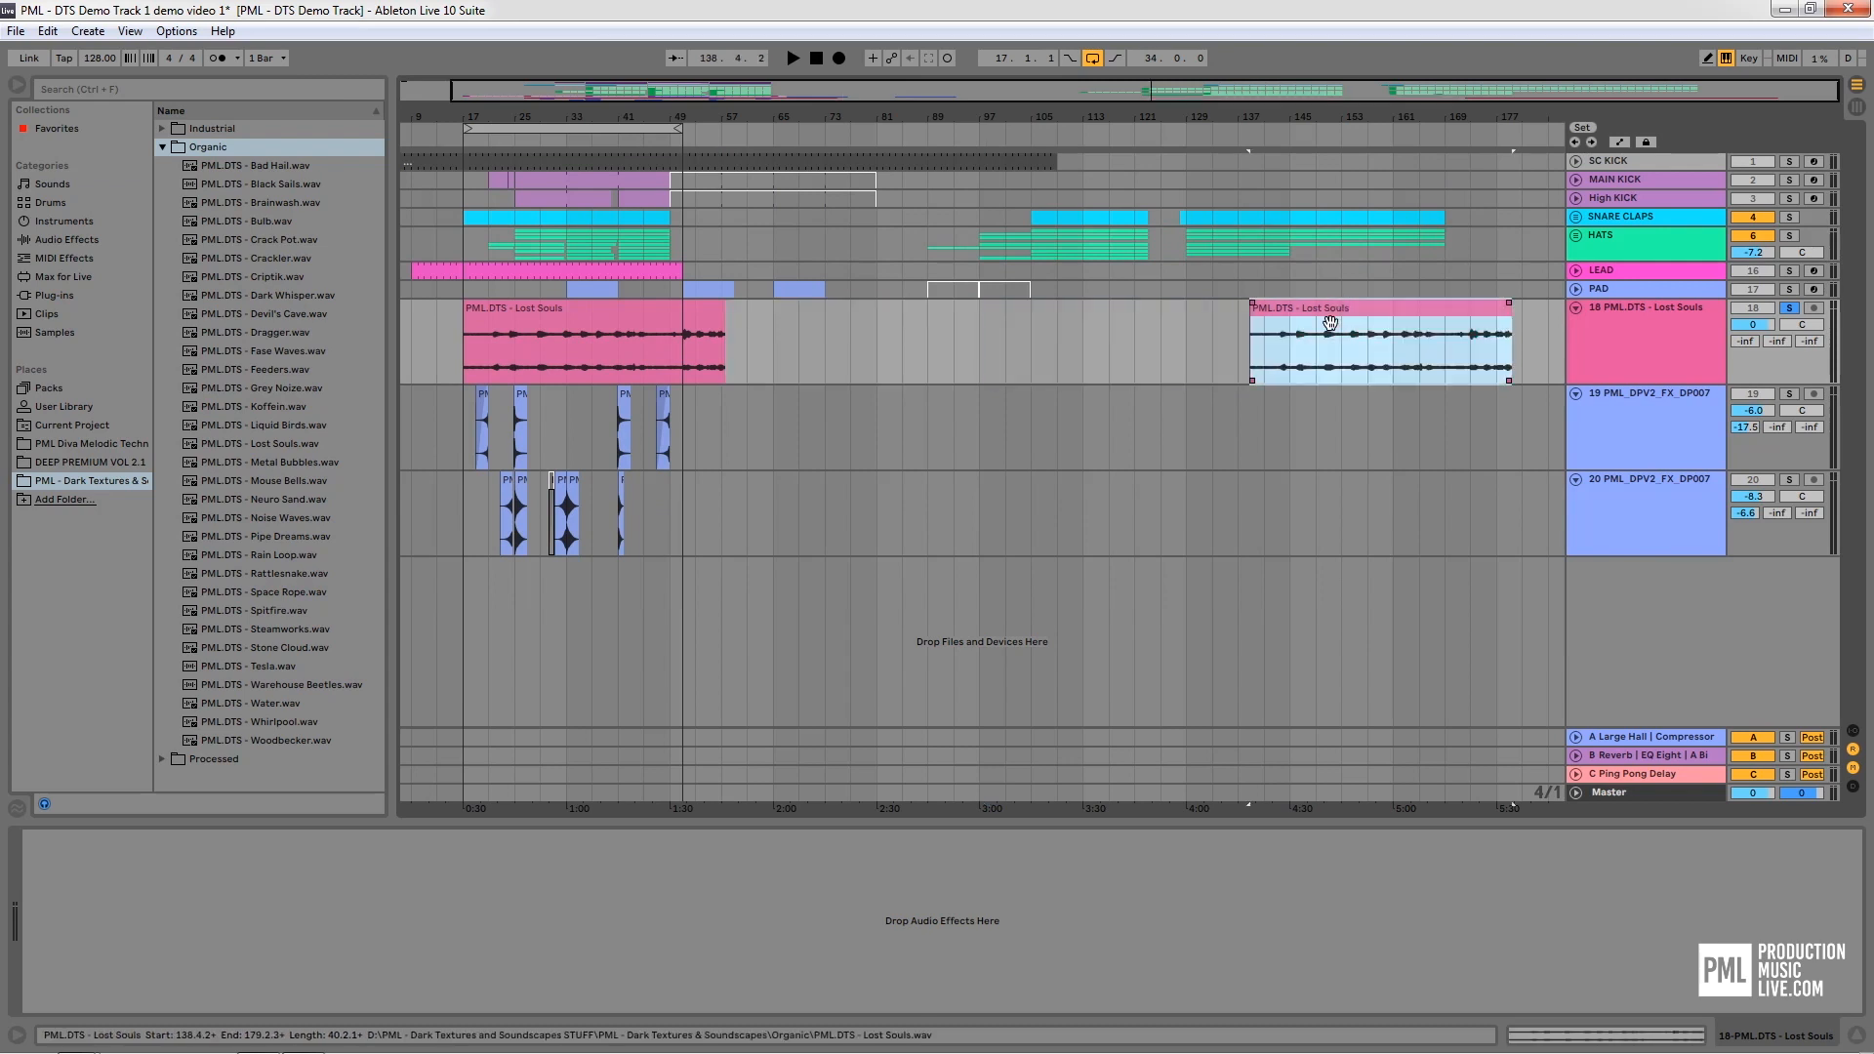
pyautogui.press('Delete')
# Trim the Lost Souls clip to end at bar 25 and put the insert marker at its start
pyautogui.moveTo(439, 119); pyautogui.dragTo(528, 190)
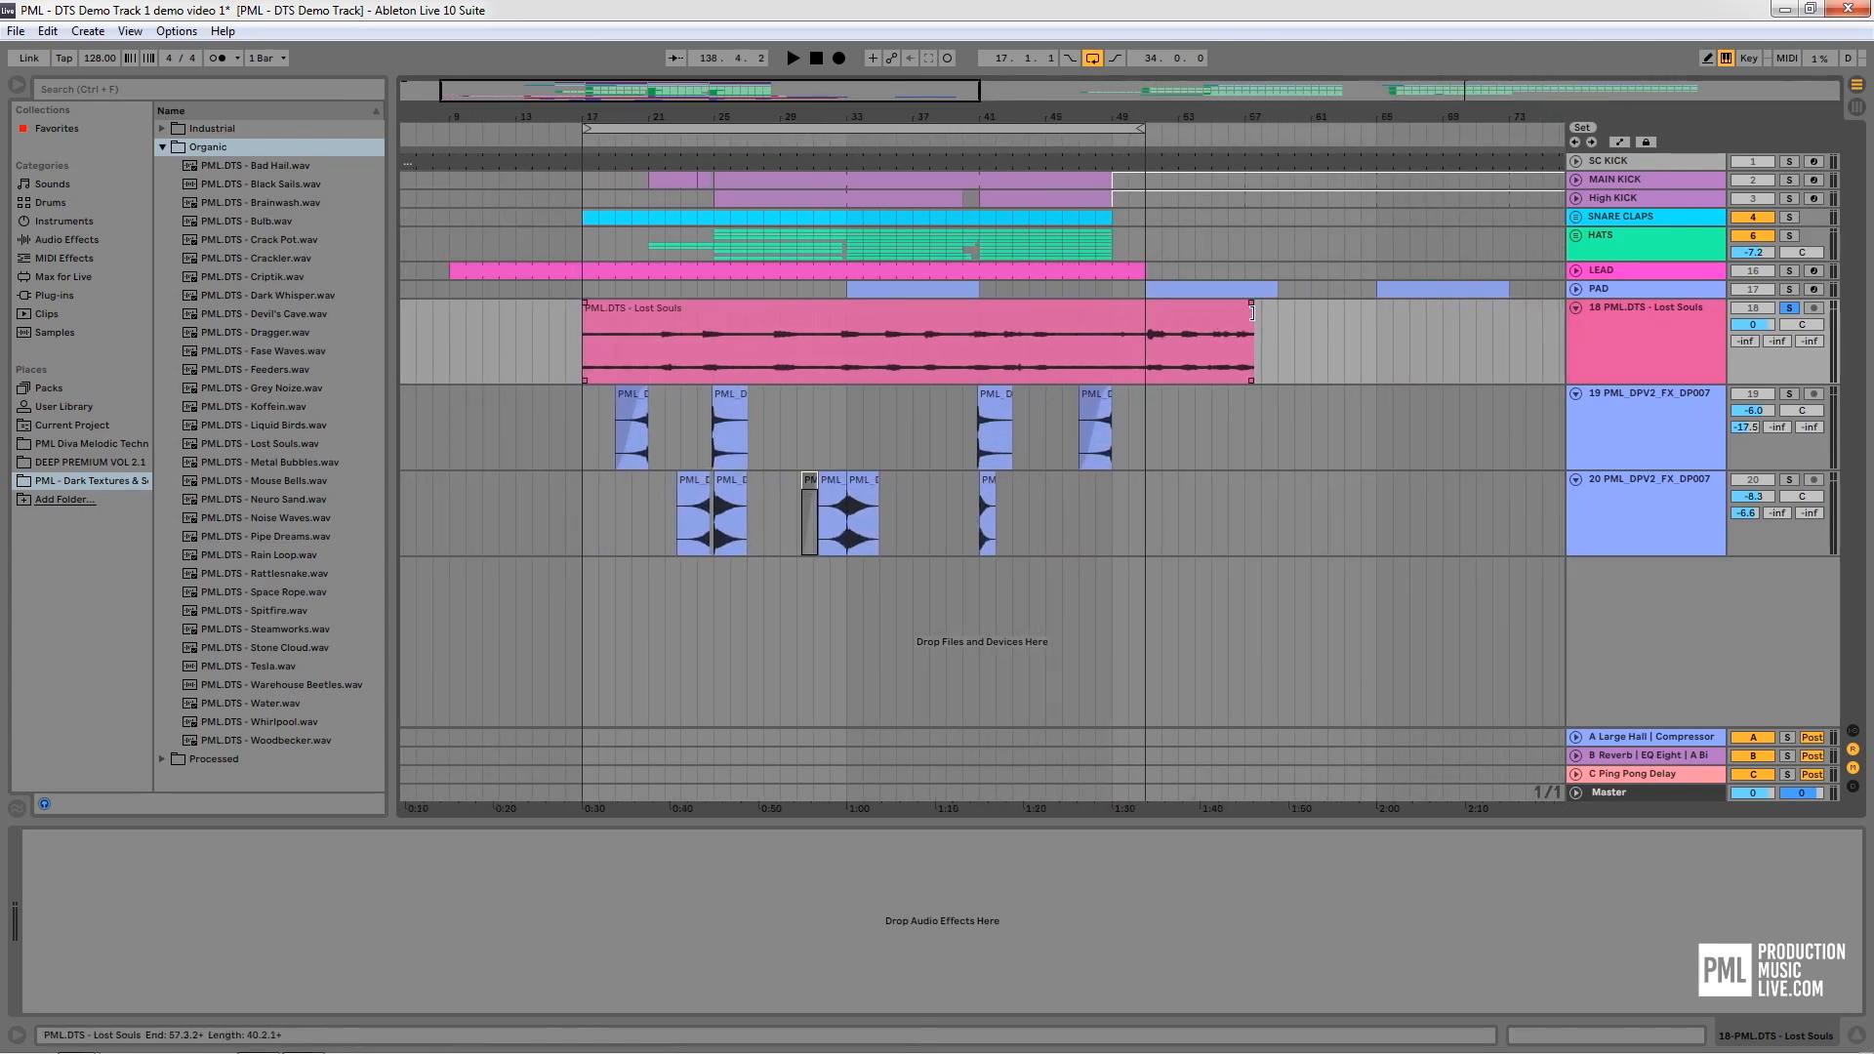
pyautogui.moveTo(1251, 314); pyautogui.dragTo(715, 324)
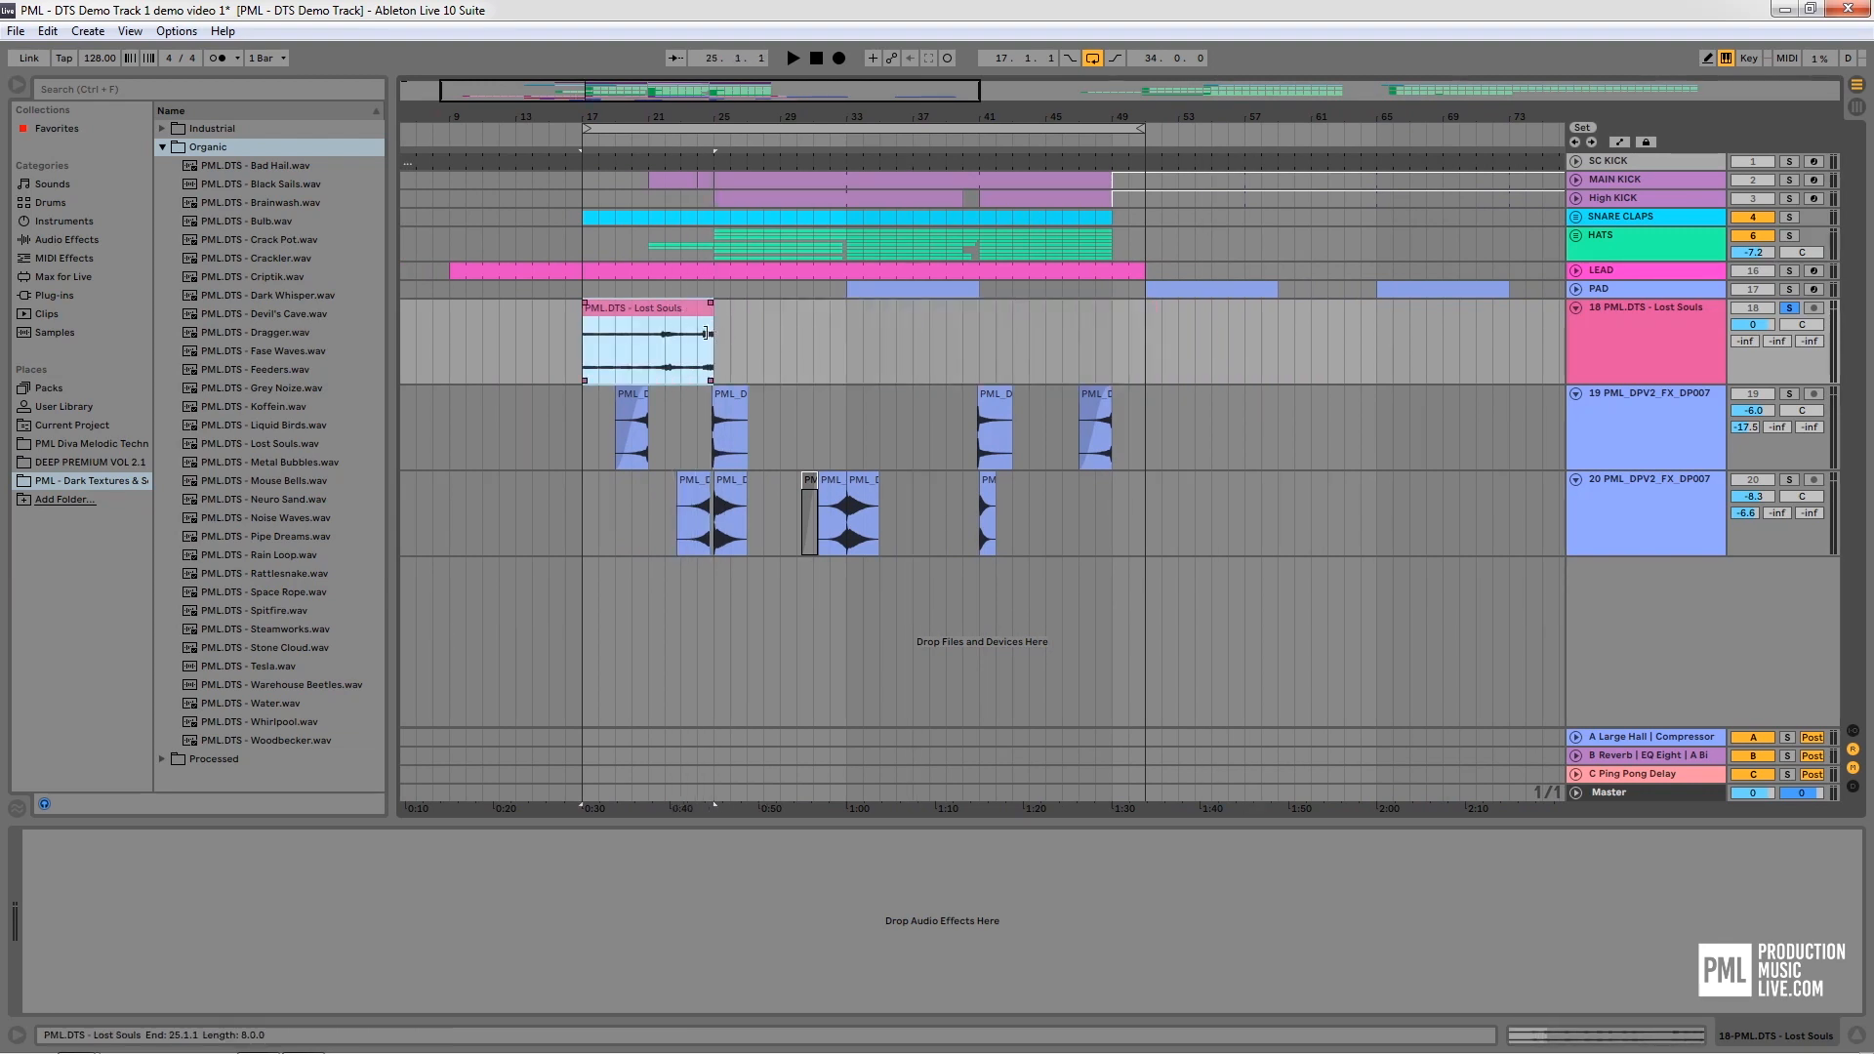
pyautogui.click(586, 350)
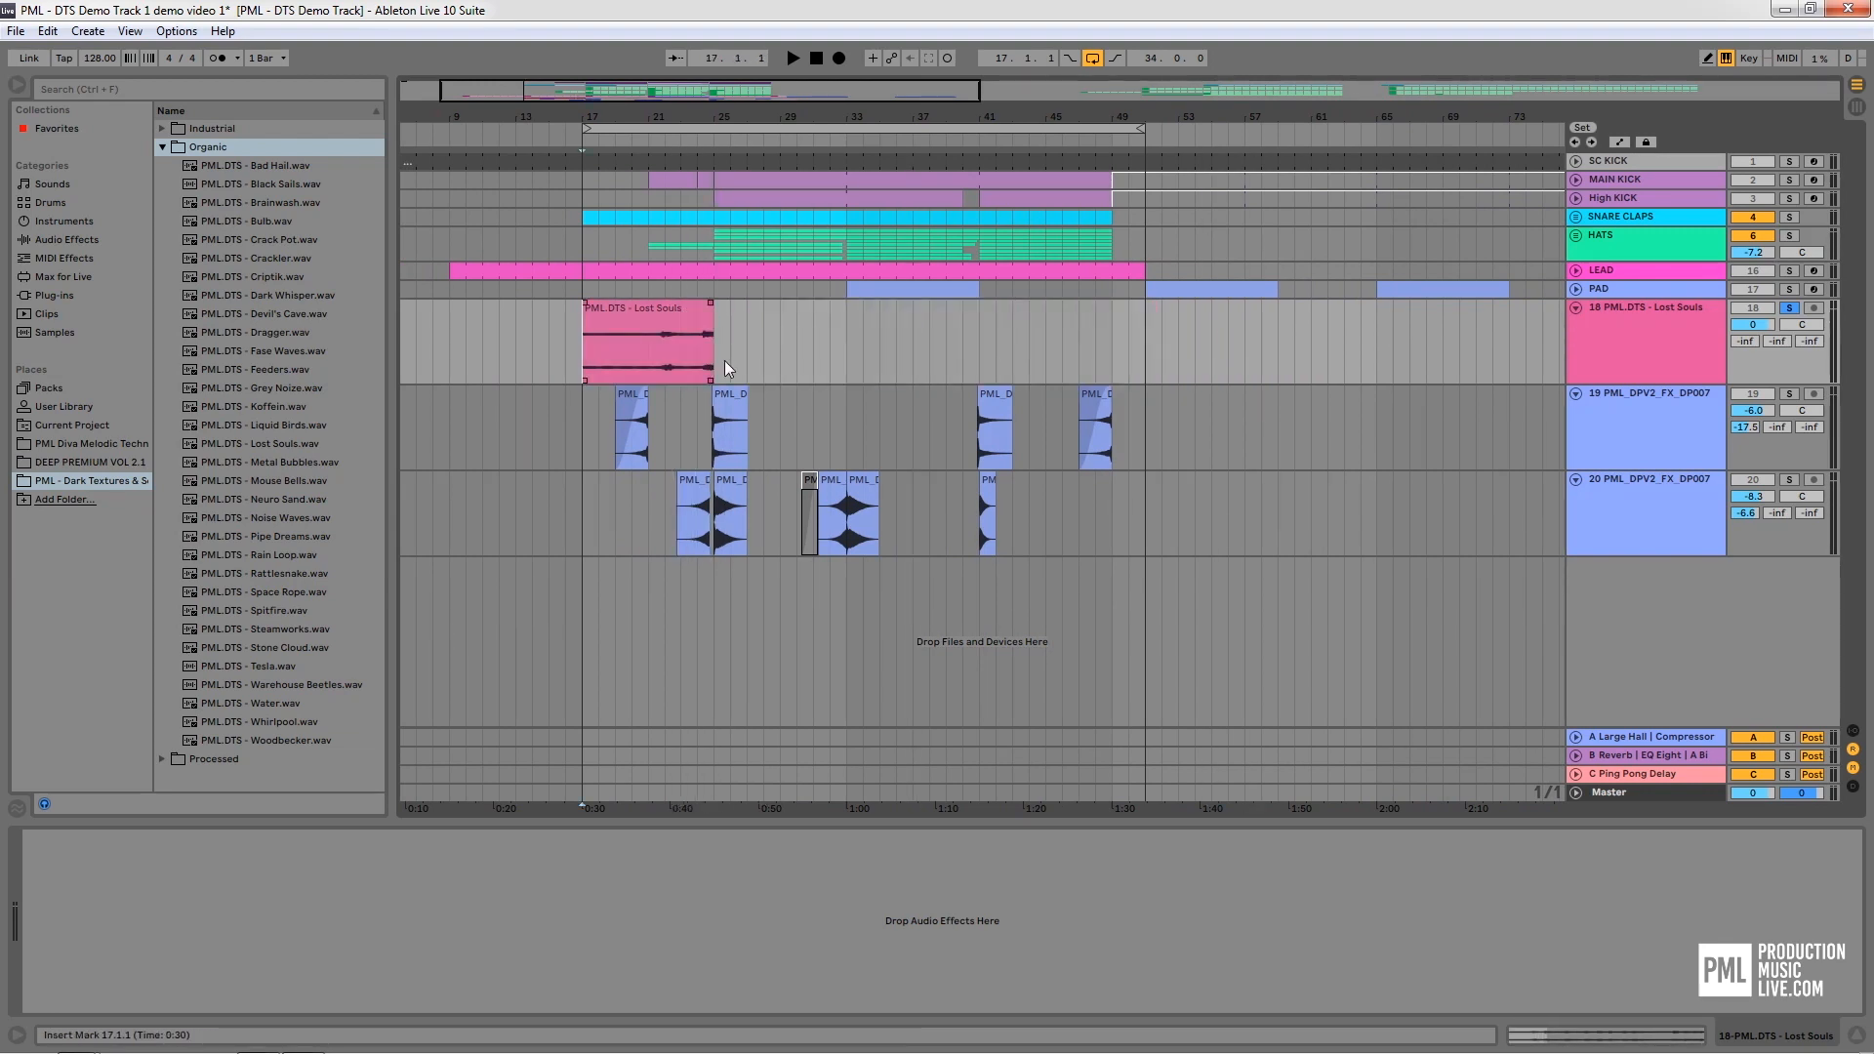
# Unsolo the Lost Souls track and play the full arrangement from bar 17
pyautogui.click(1790, 308)
pyautogui.click(1681, 314)
pyautogui.press('space')
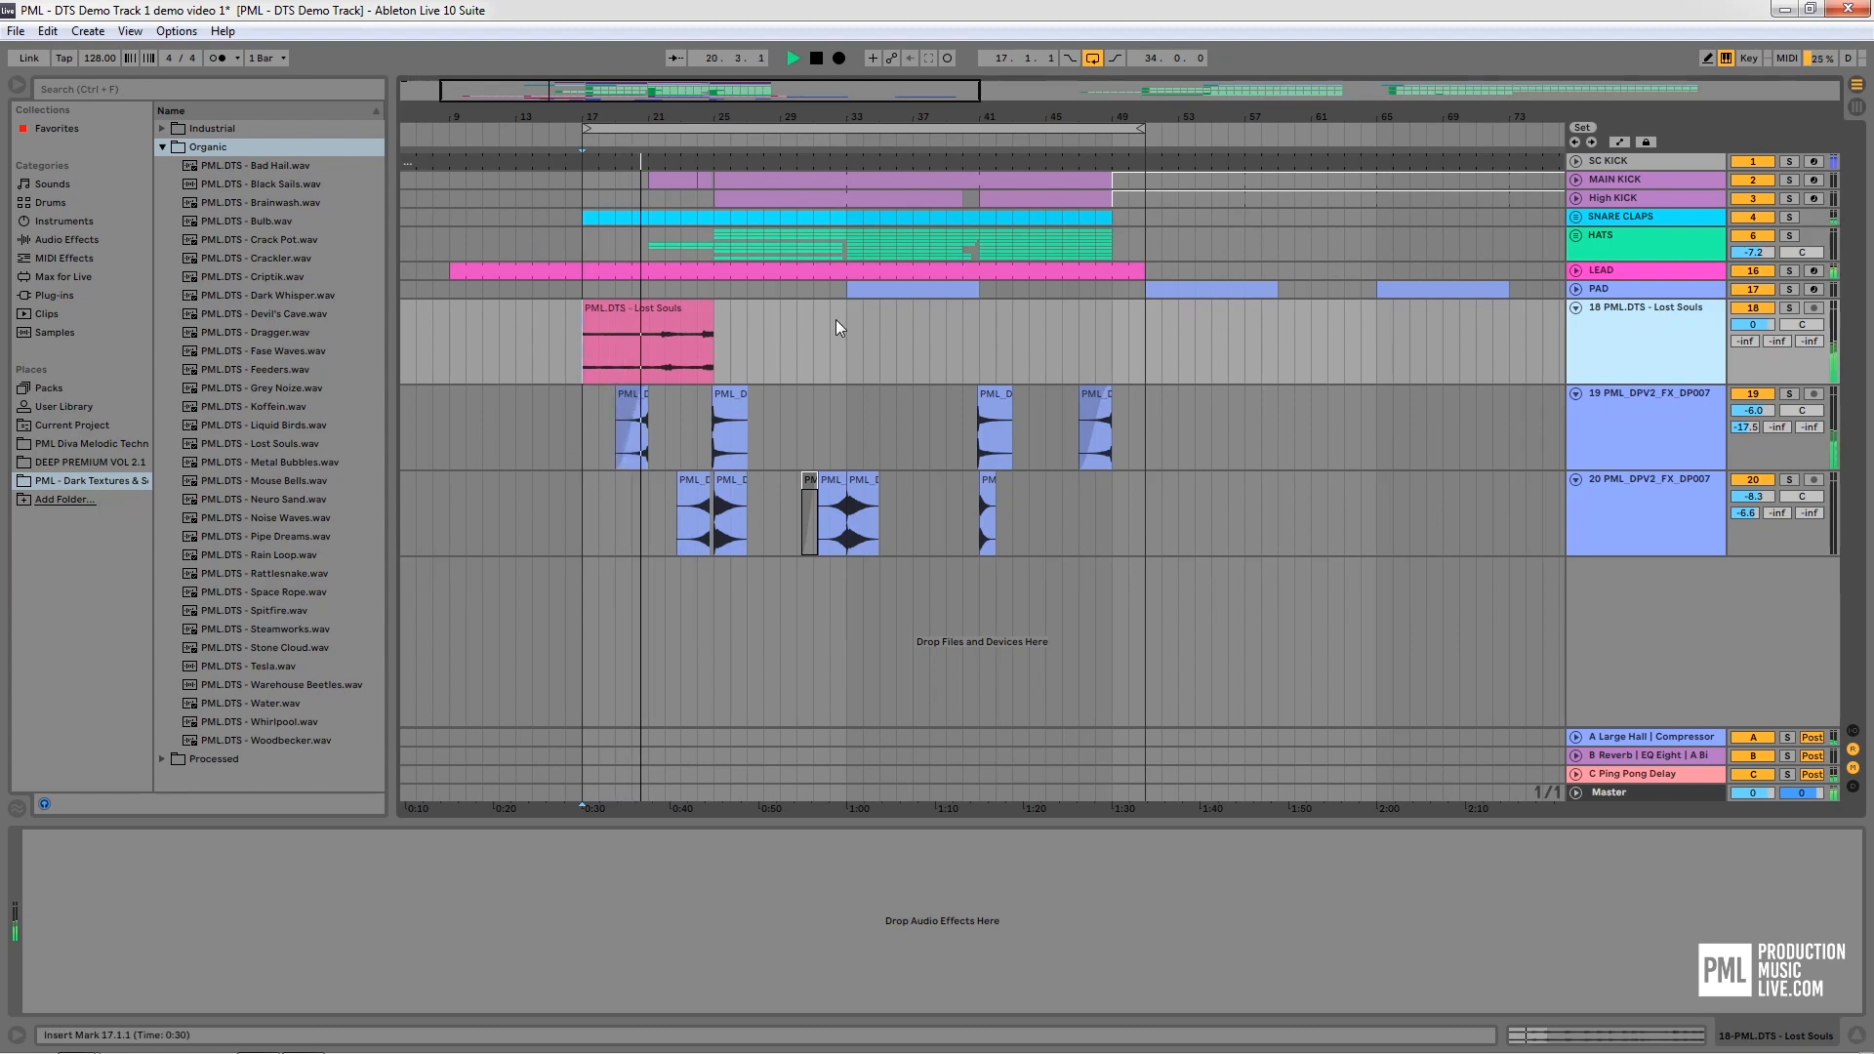
# Stop playback and shift the Lost Souls clip's audio two bars earlier, keeping the clip between bars 17 and 25
pyautogui.click(664, 315)
pyautogui.press('space')
pyautogui.moveTo(664, 315); pyautogui.dragTo(714, 314)
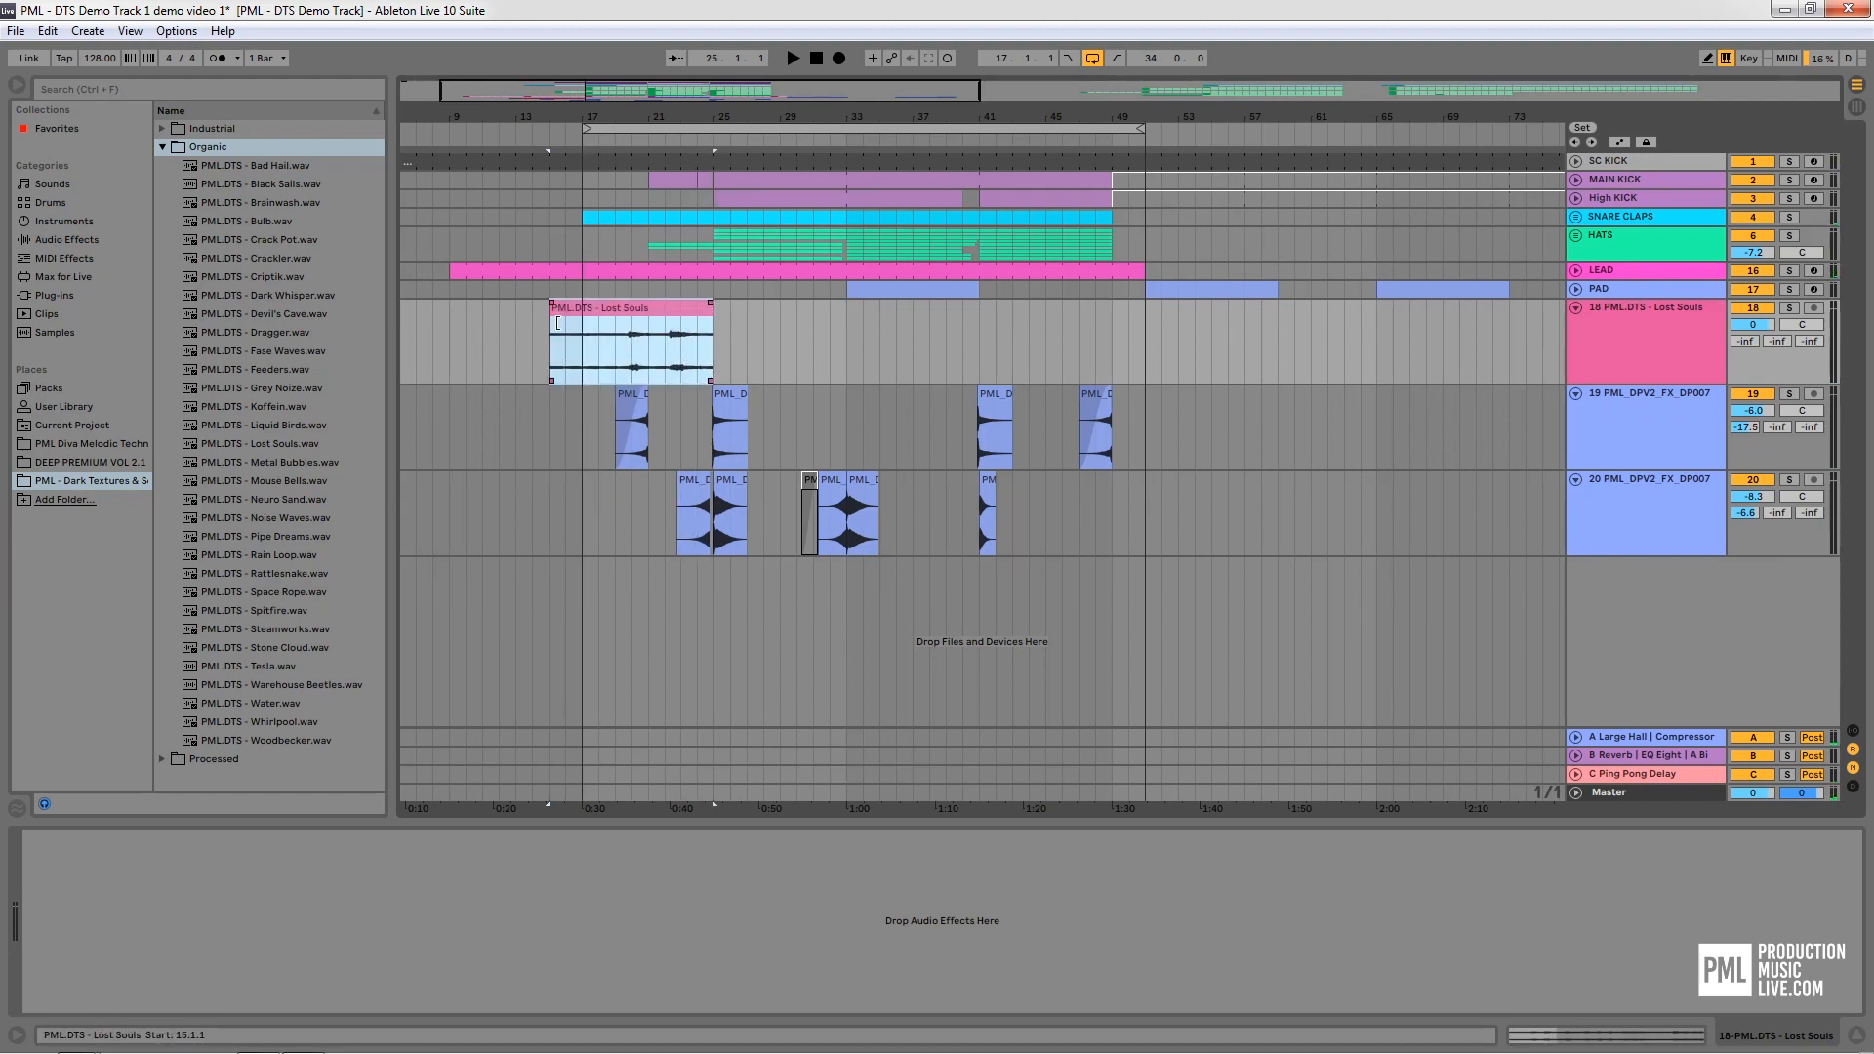
pyautogui.moveTo(551, 314); pyautogui.dragTo(580, 316)
# Play the section from bar 17 and set the Lost Souls track's volume to -5.0 dB
pyautogui.press('space')
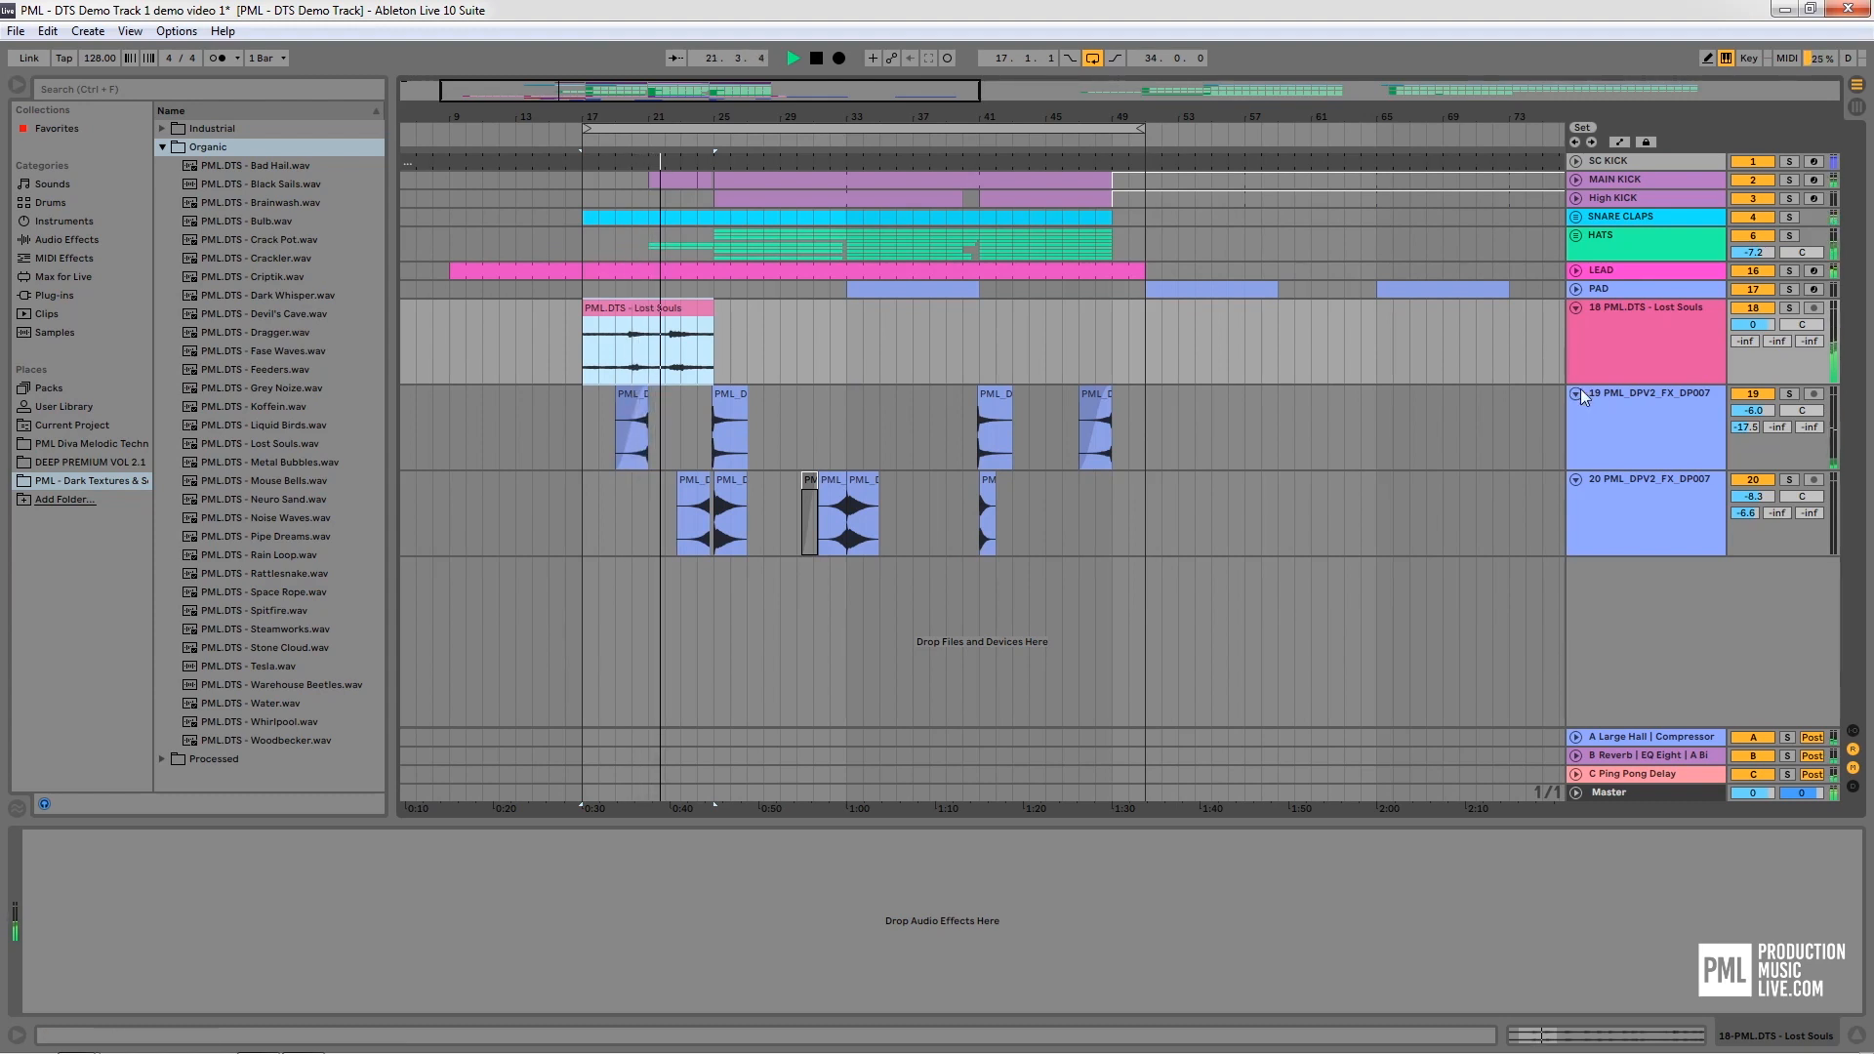
pyautogui.press('space')
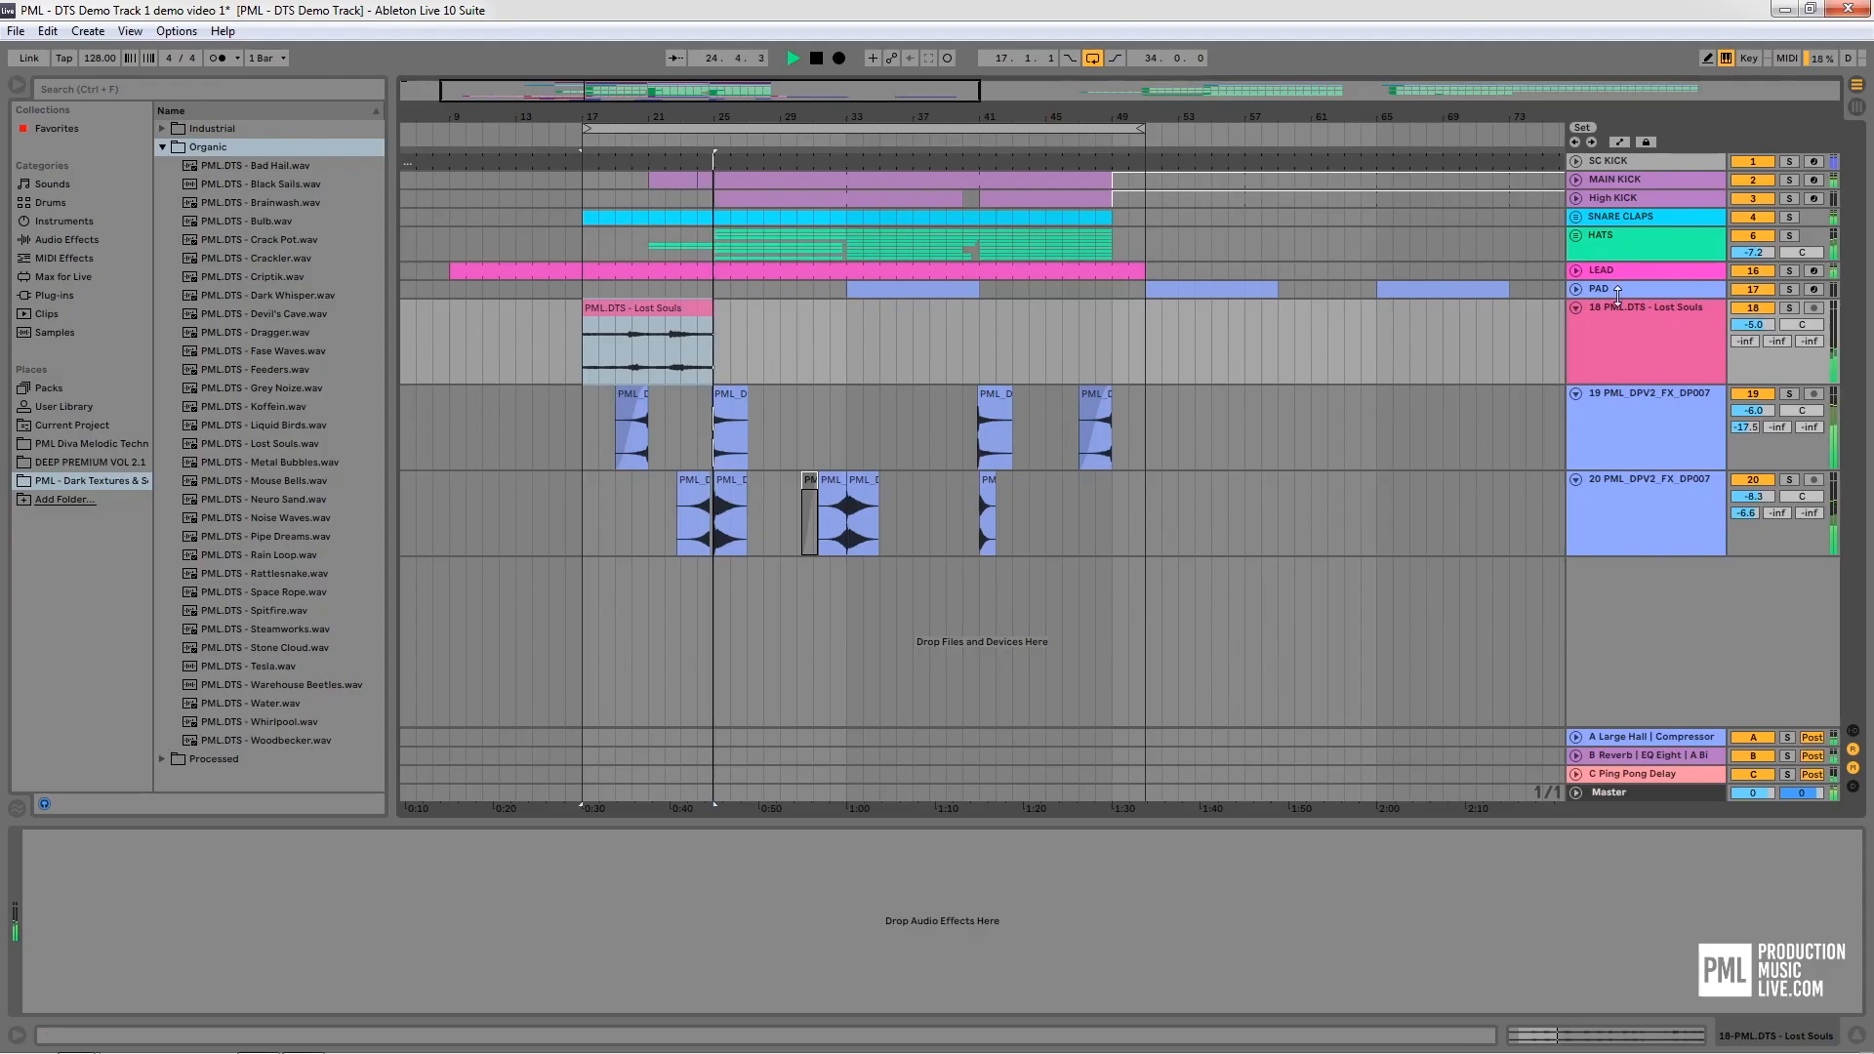
pyautogui.click(1650, 324)
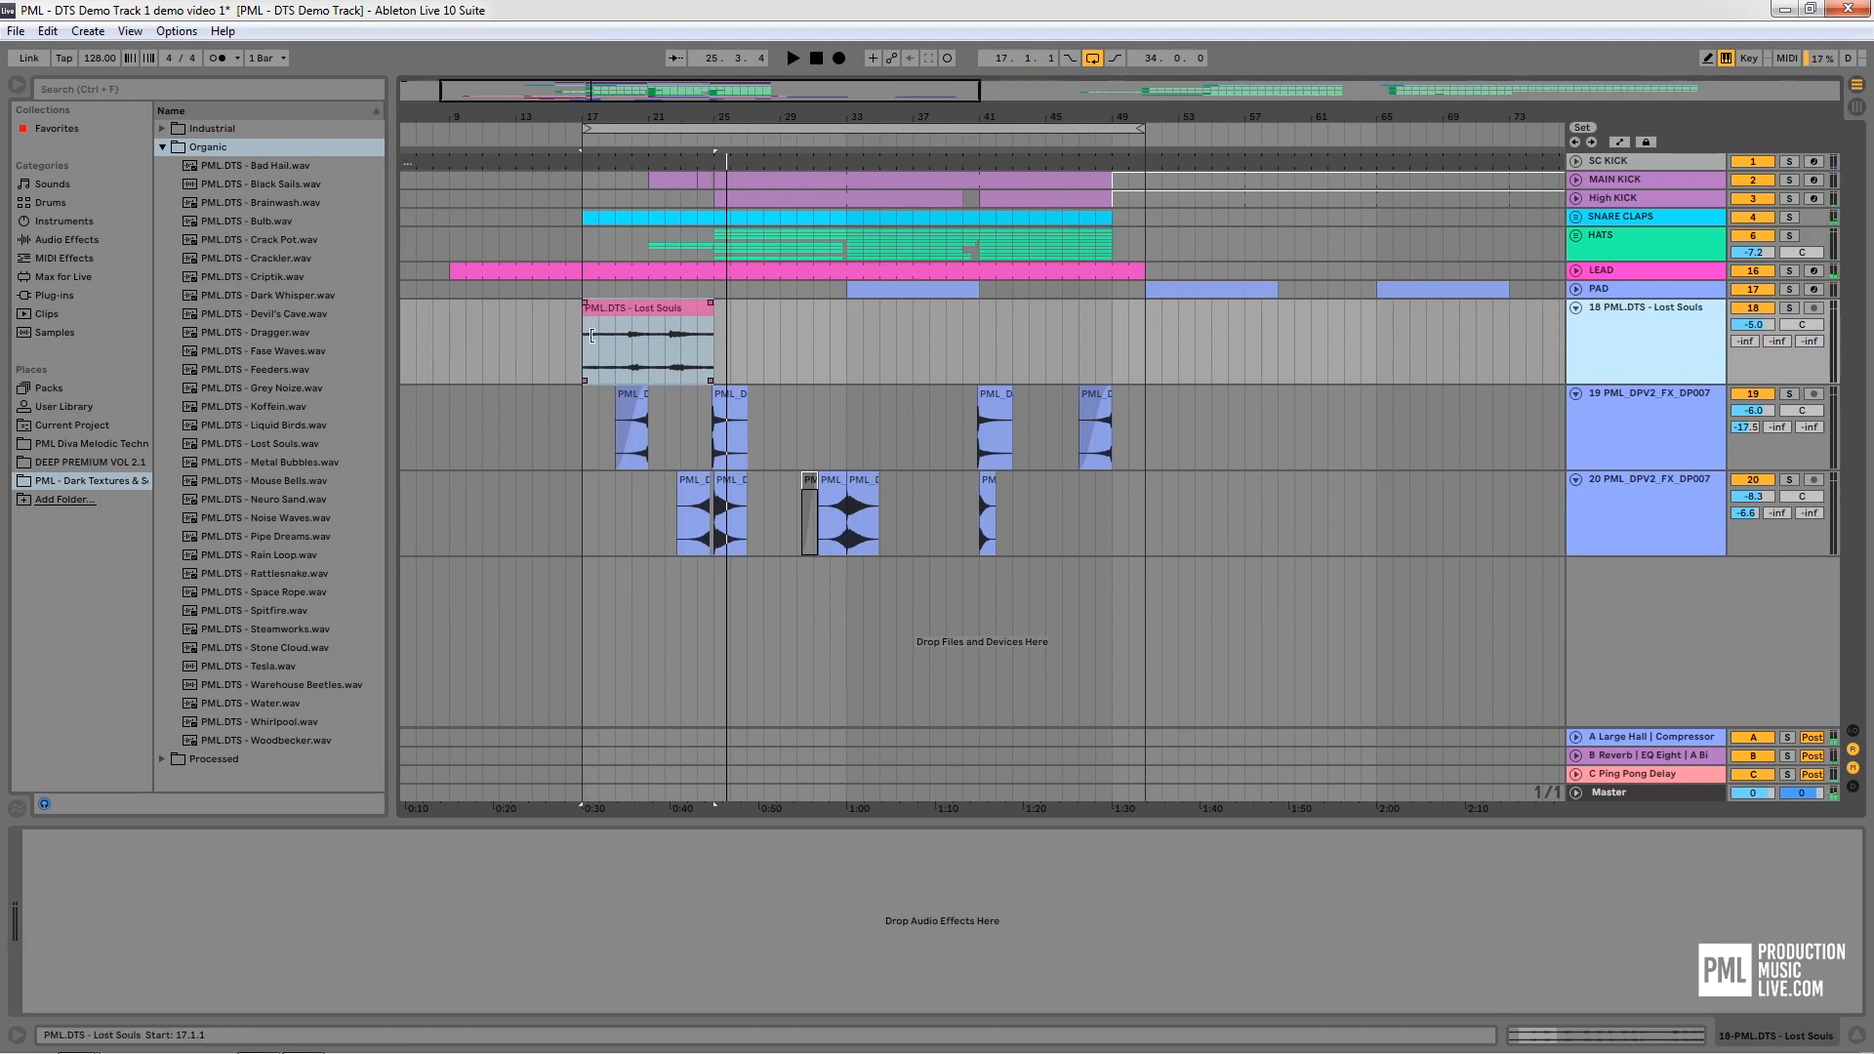
pyautogui.doubleClick(671, 308)
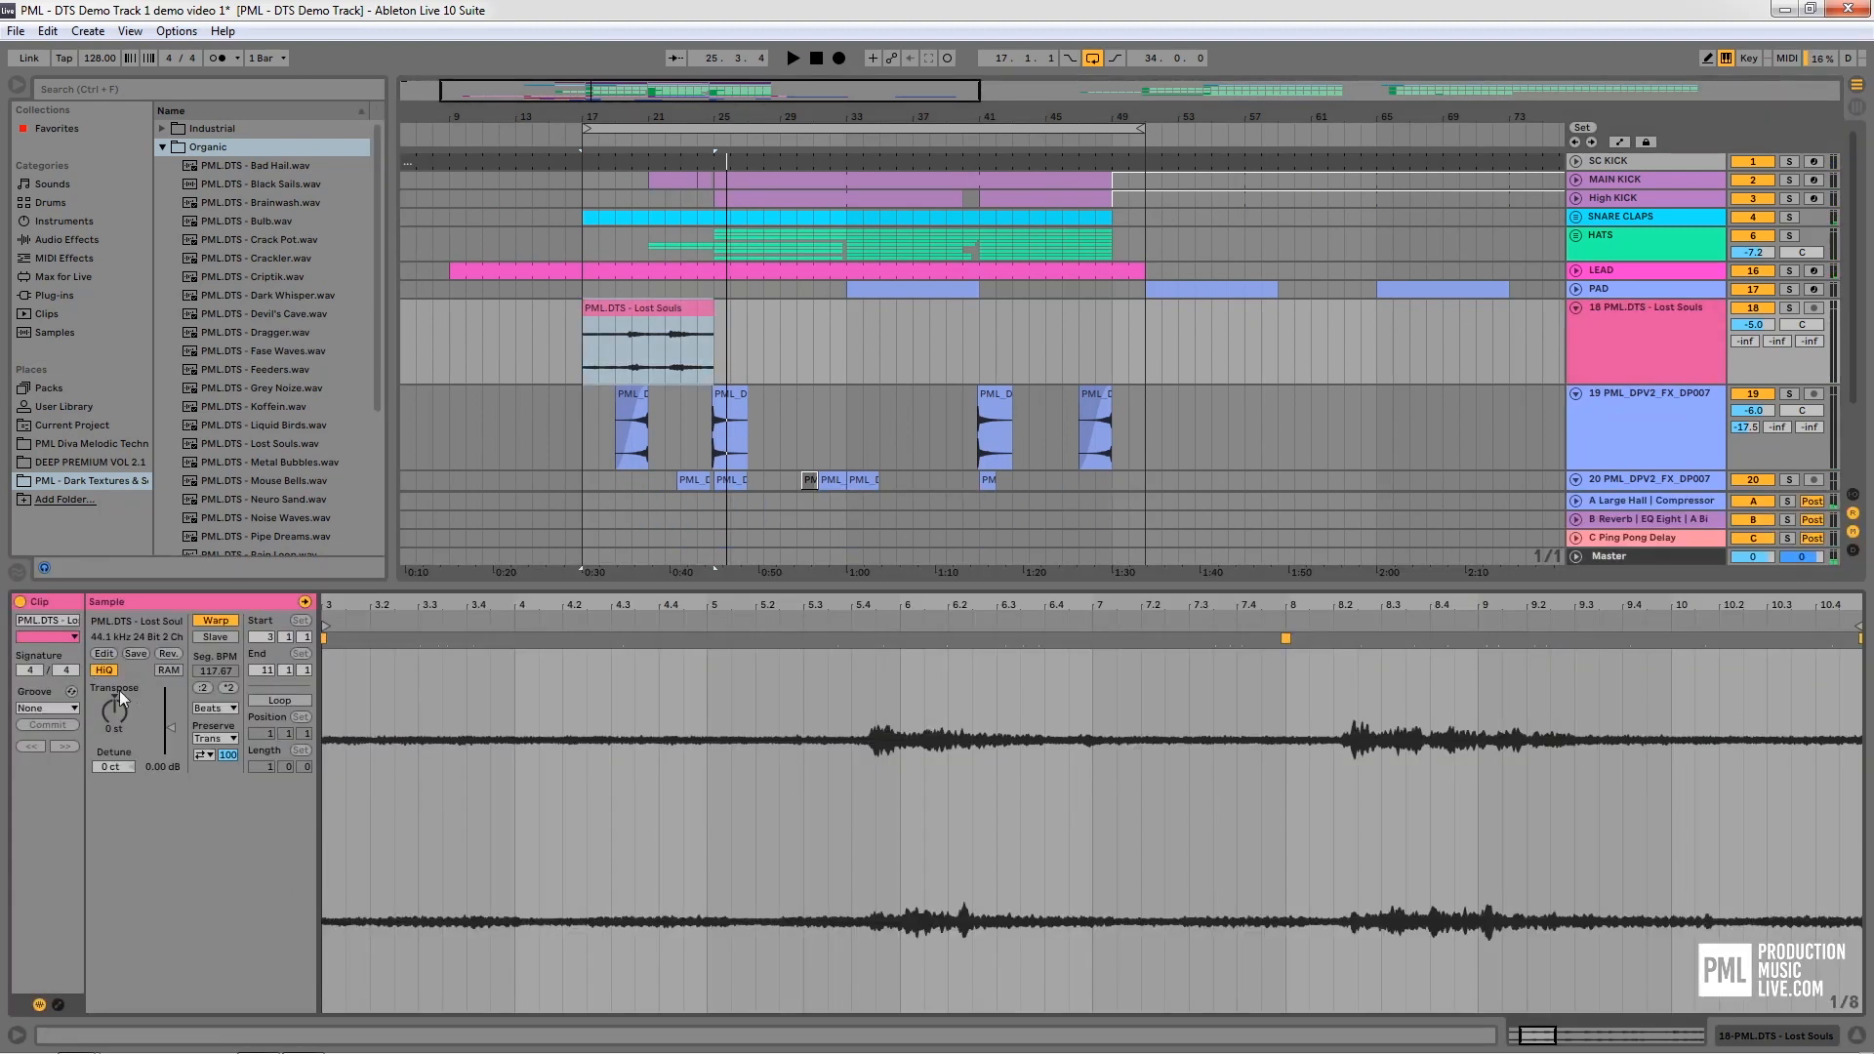
pyautogui.click(1659, 311)
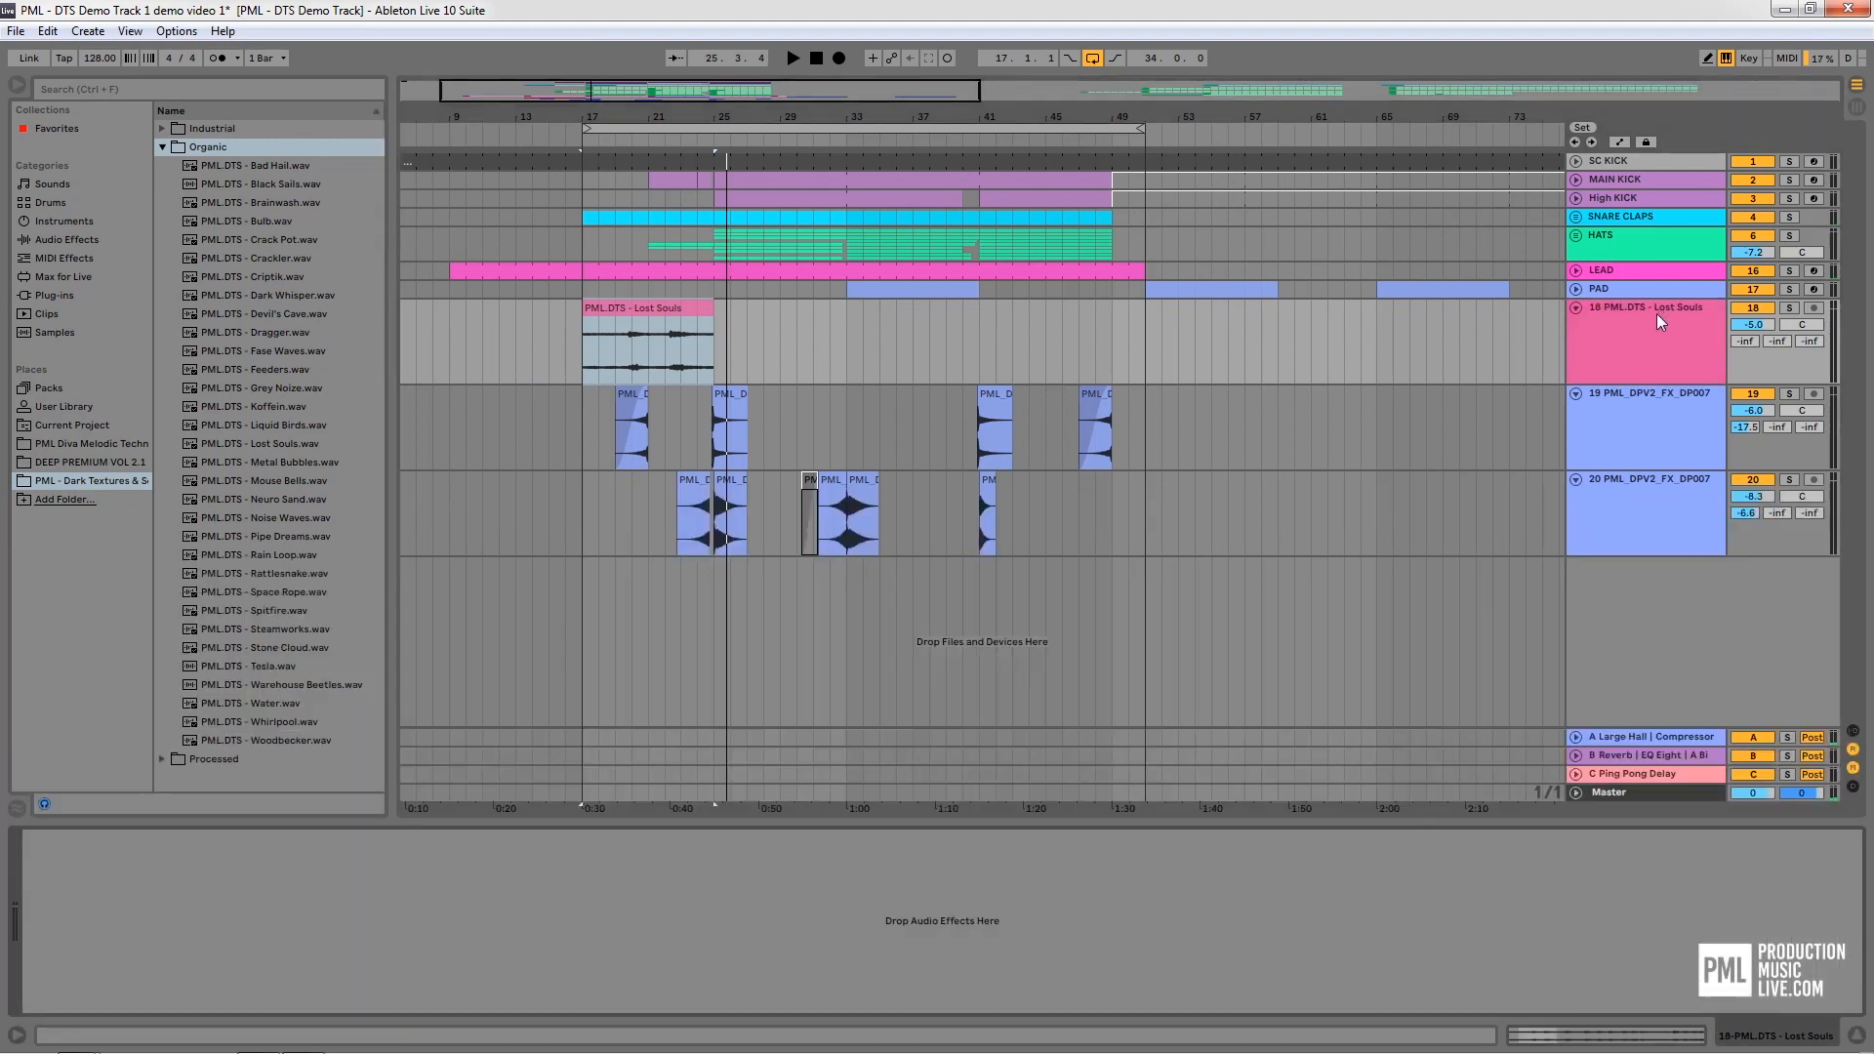
pyautogui.click(645, 318)
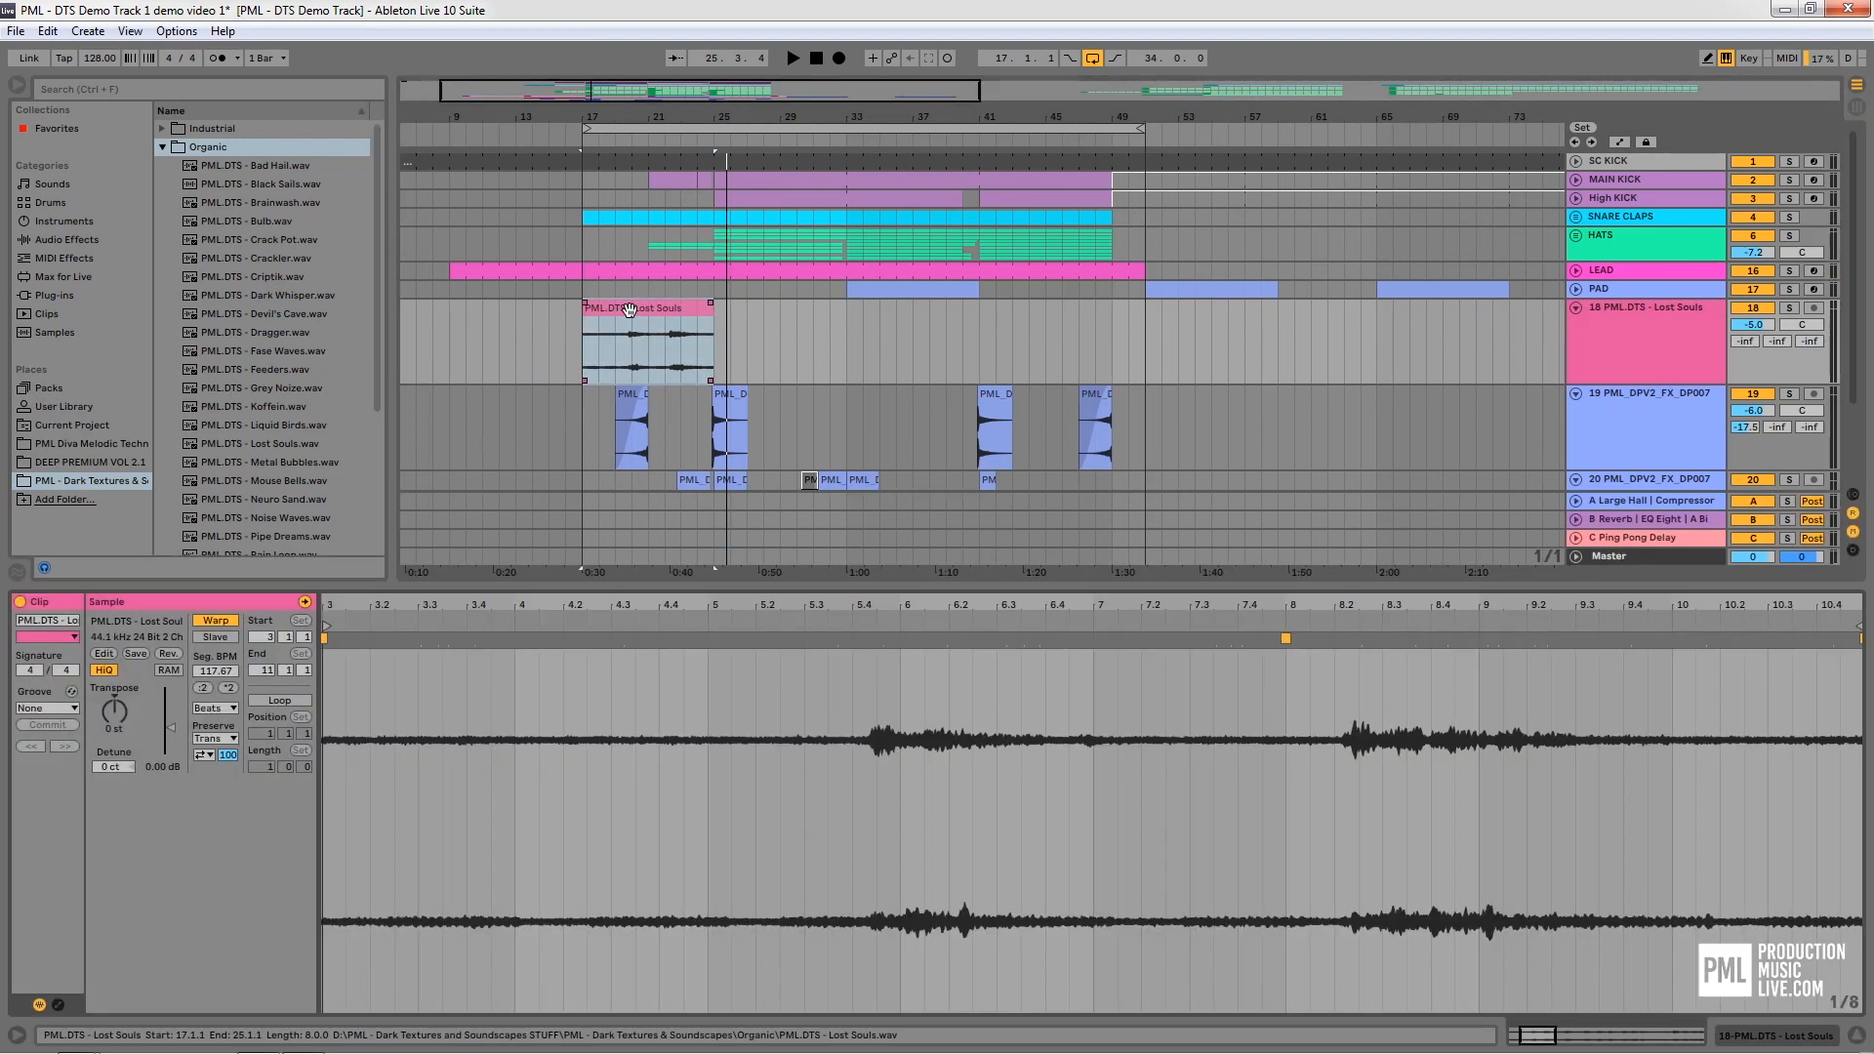
pyautogui.doubleClick(629, 310)
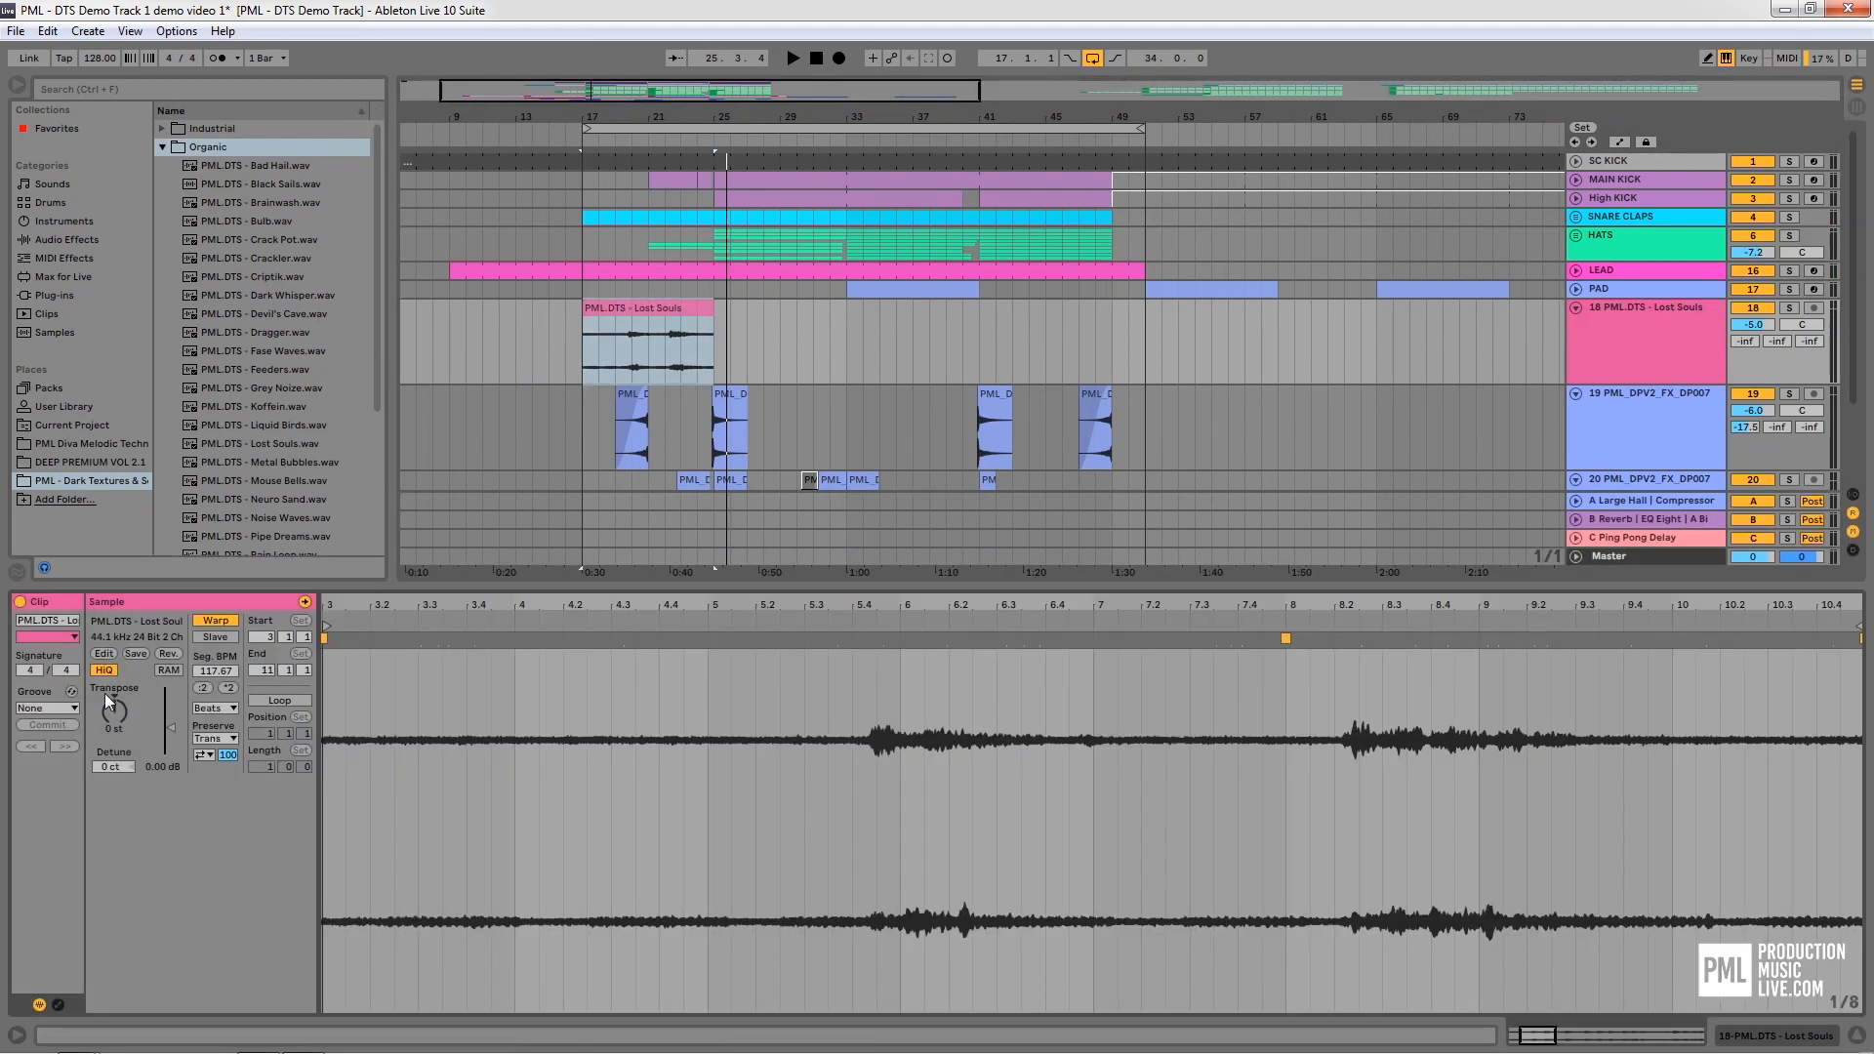
pyautogui.click(1657, 313)
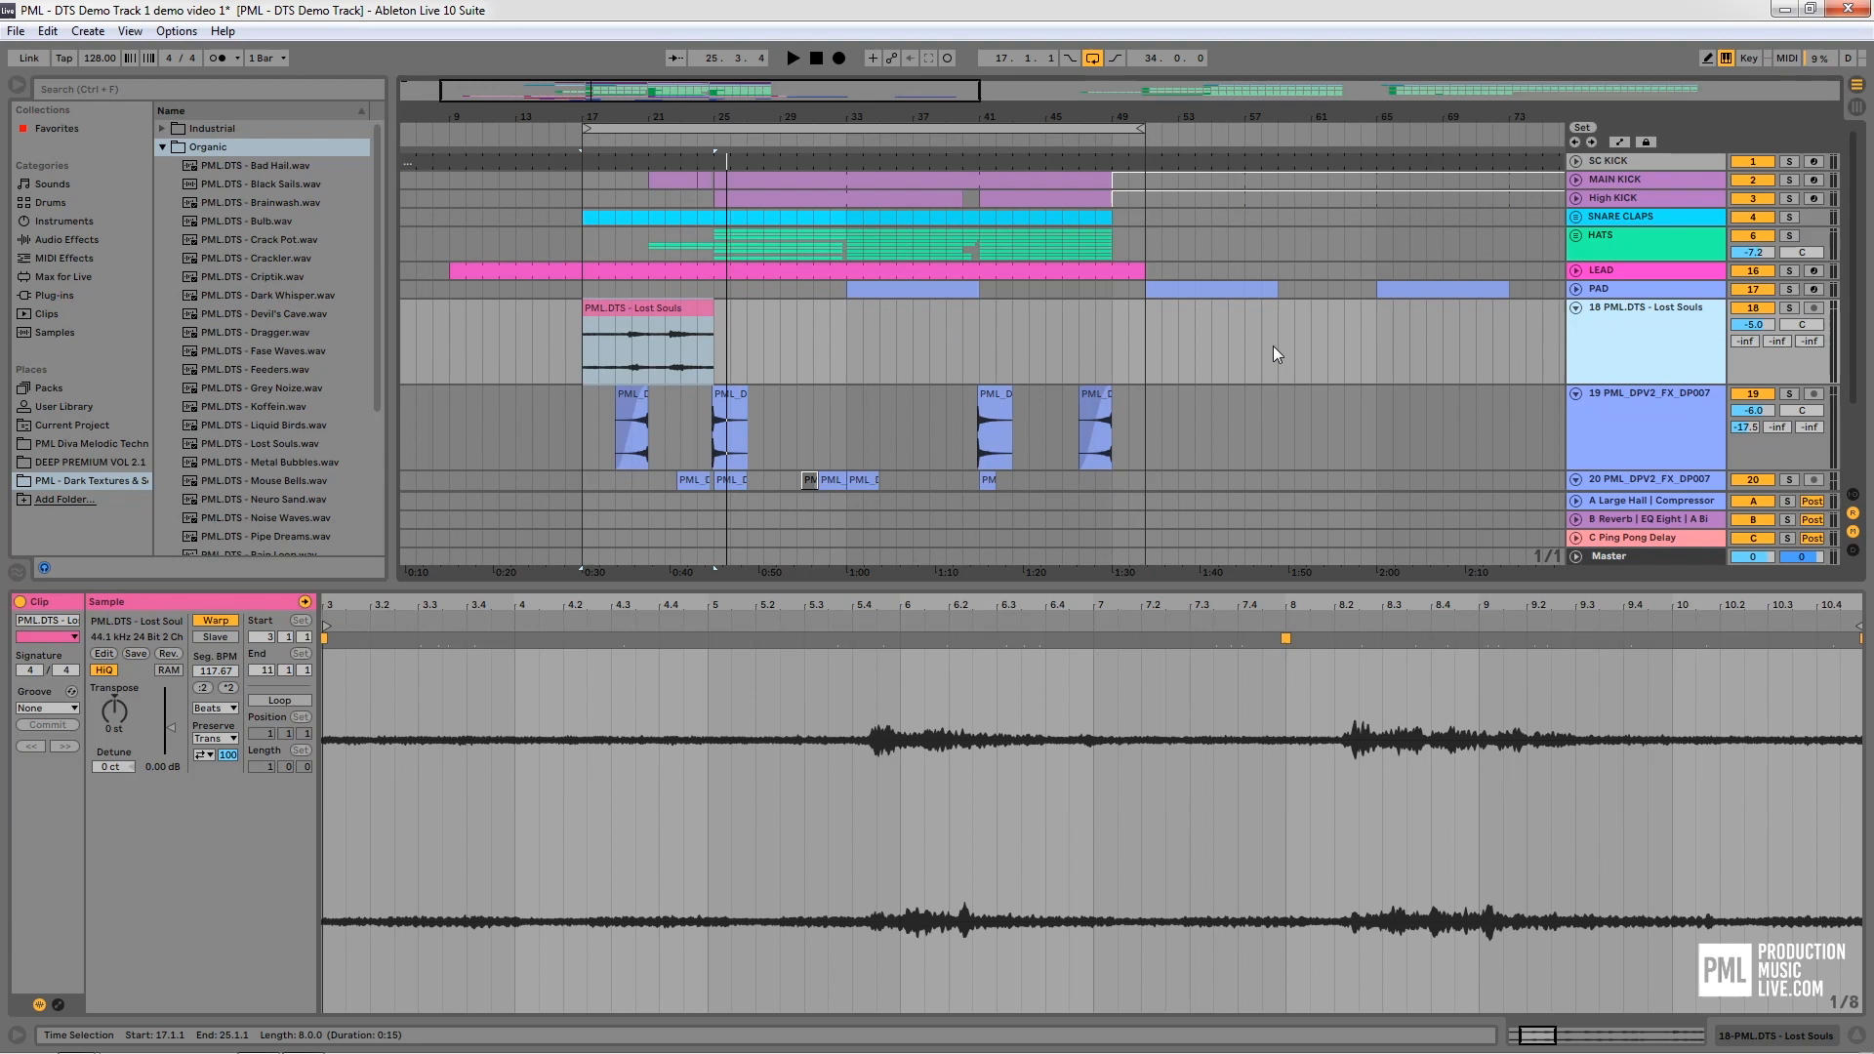
# Add a Compressor to the Lost Souls track and enable its sidechain with SC KICK as the audio source
pyautogui.doubleClick(1662, 318)
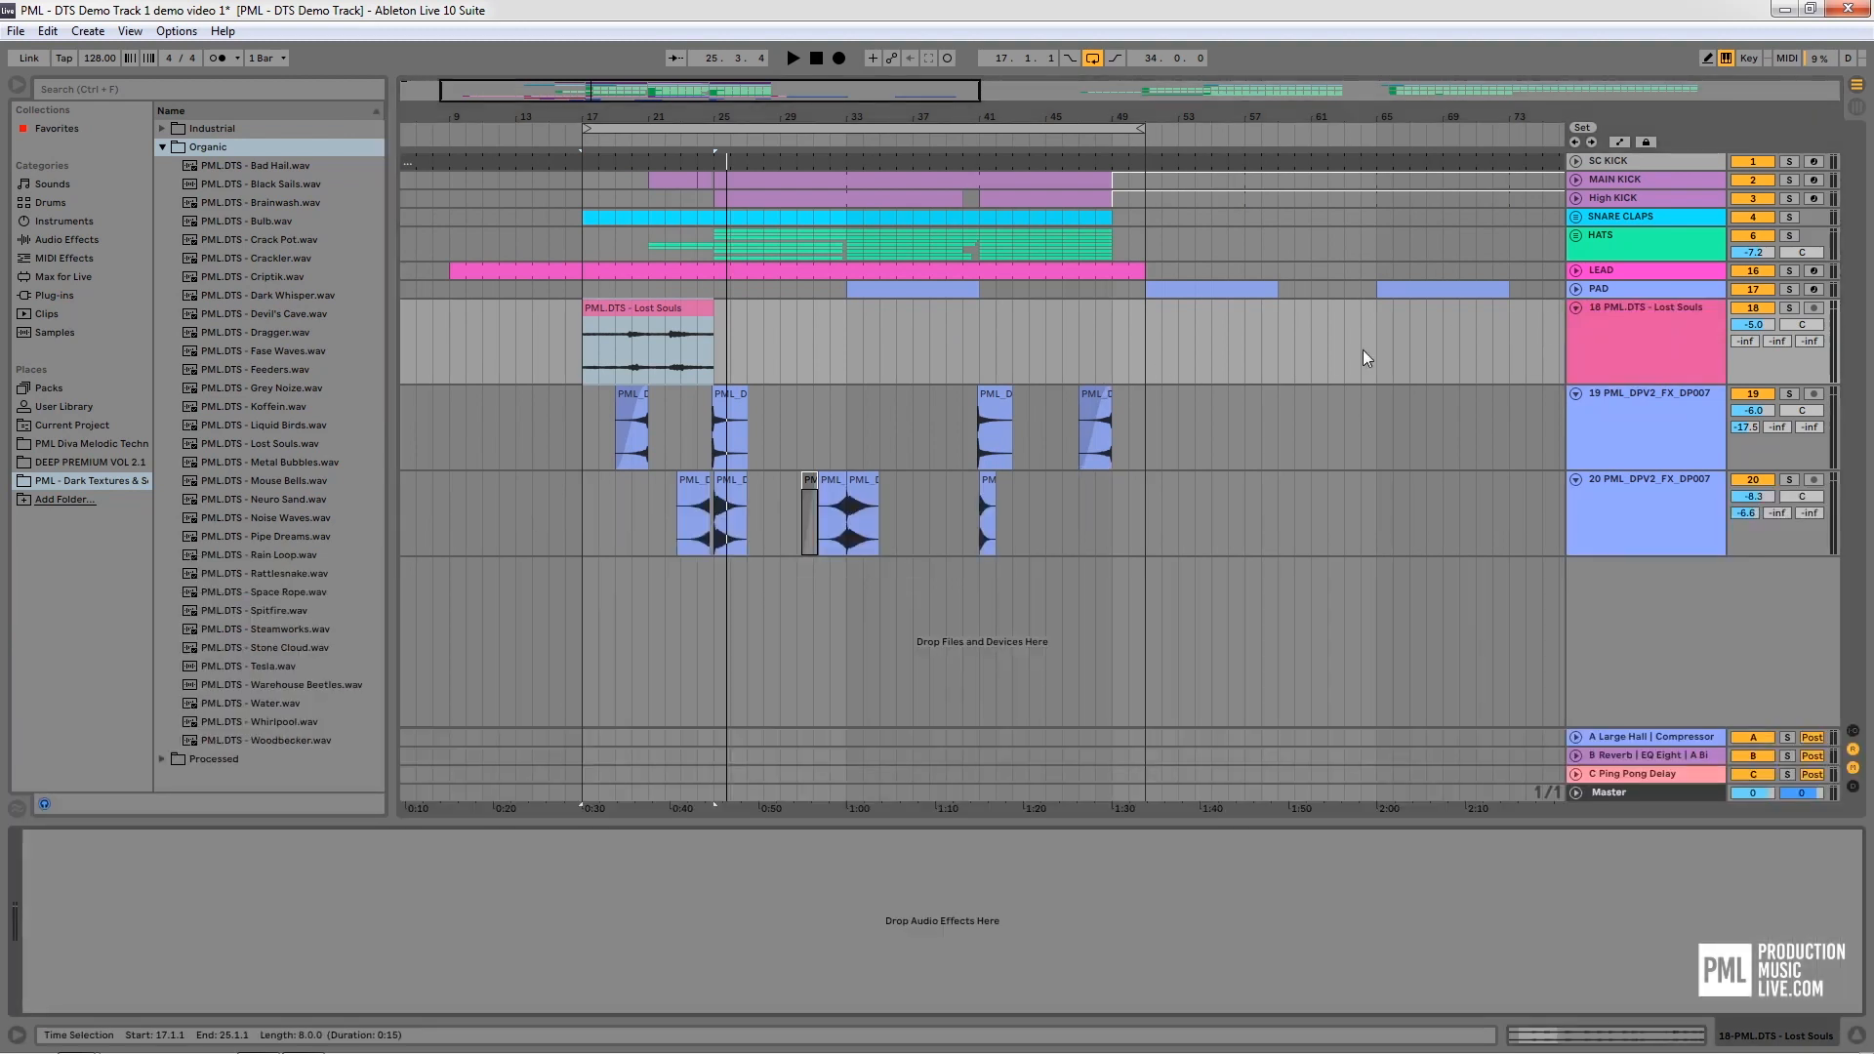
pyautogui.click(82, 240)
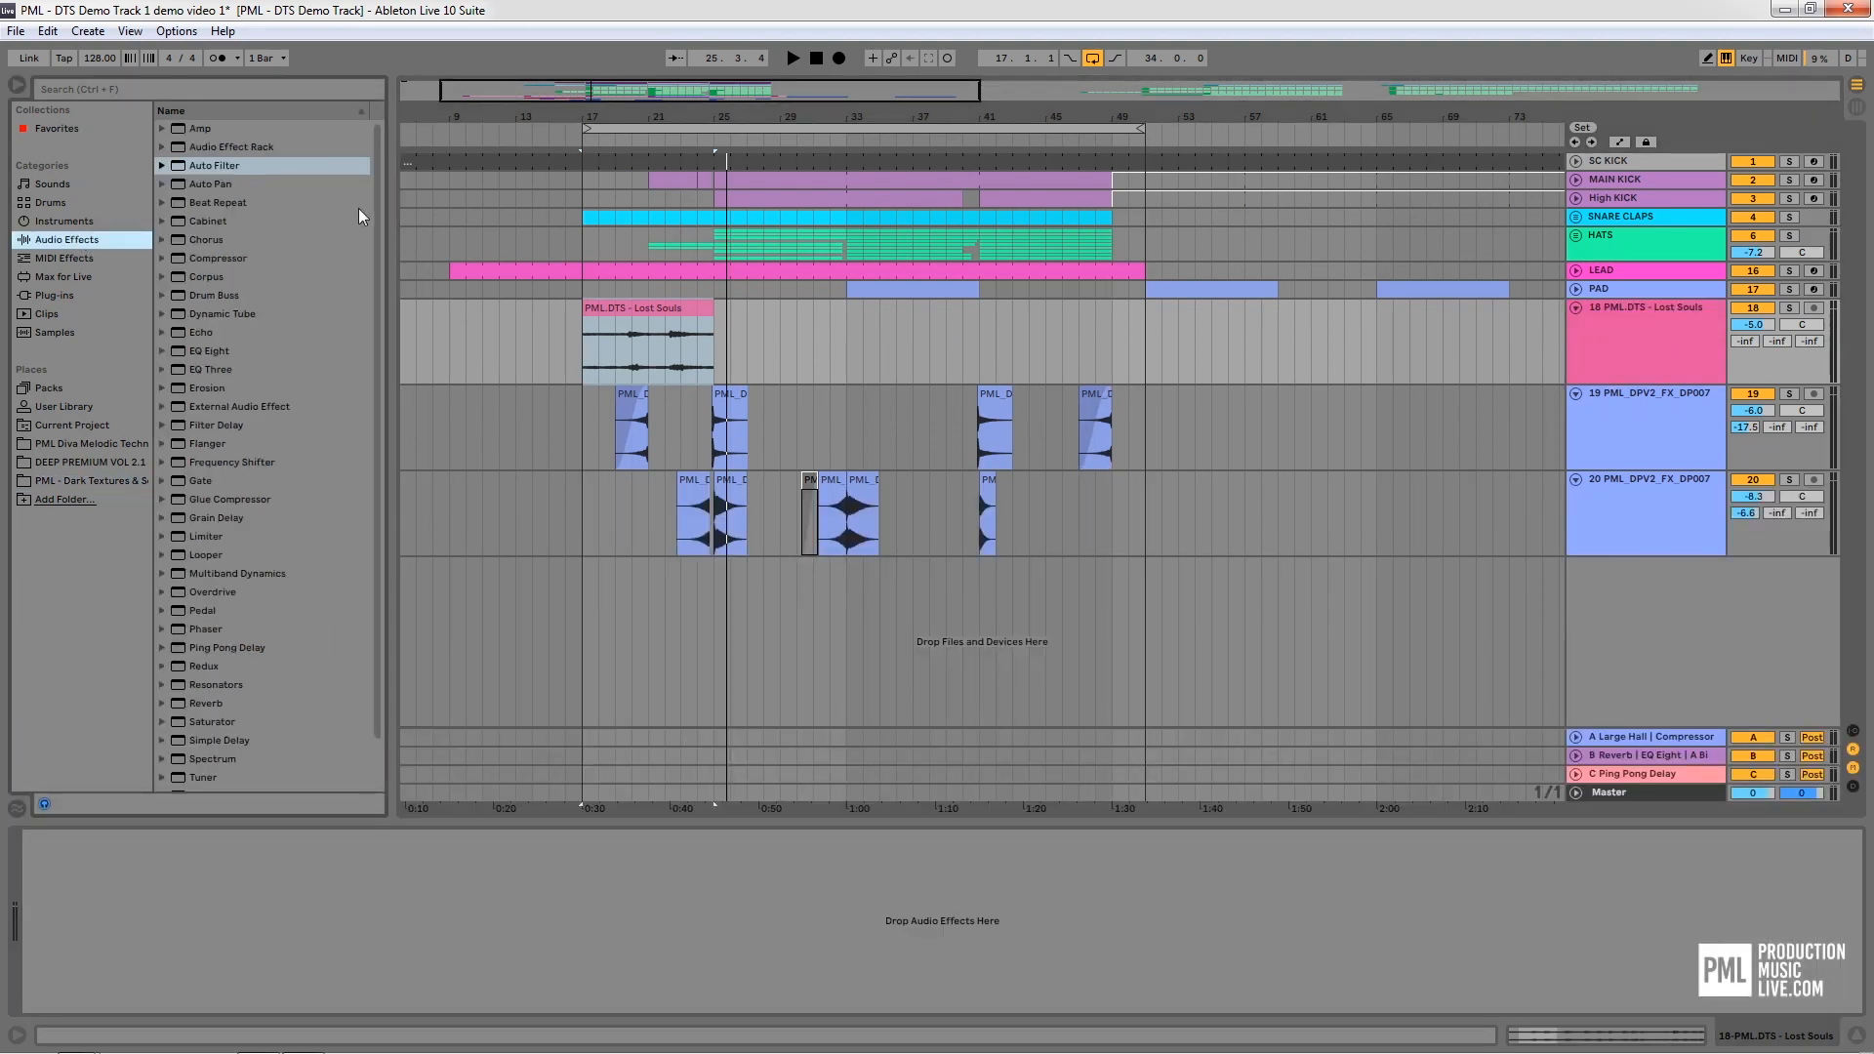
pyautogui.moveTo(224, 258); pyautogui.dragTo(342, 859)
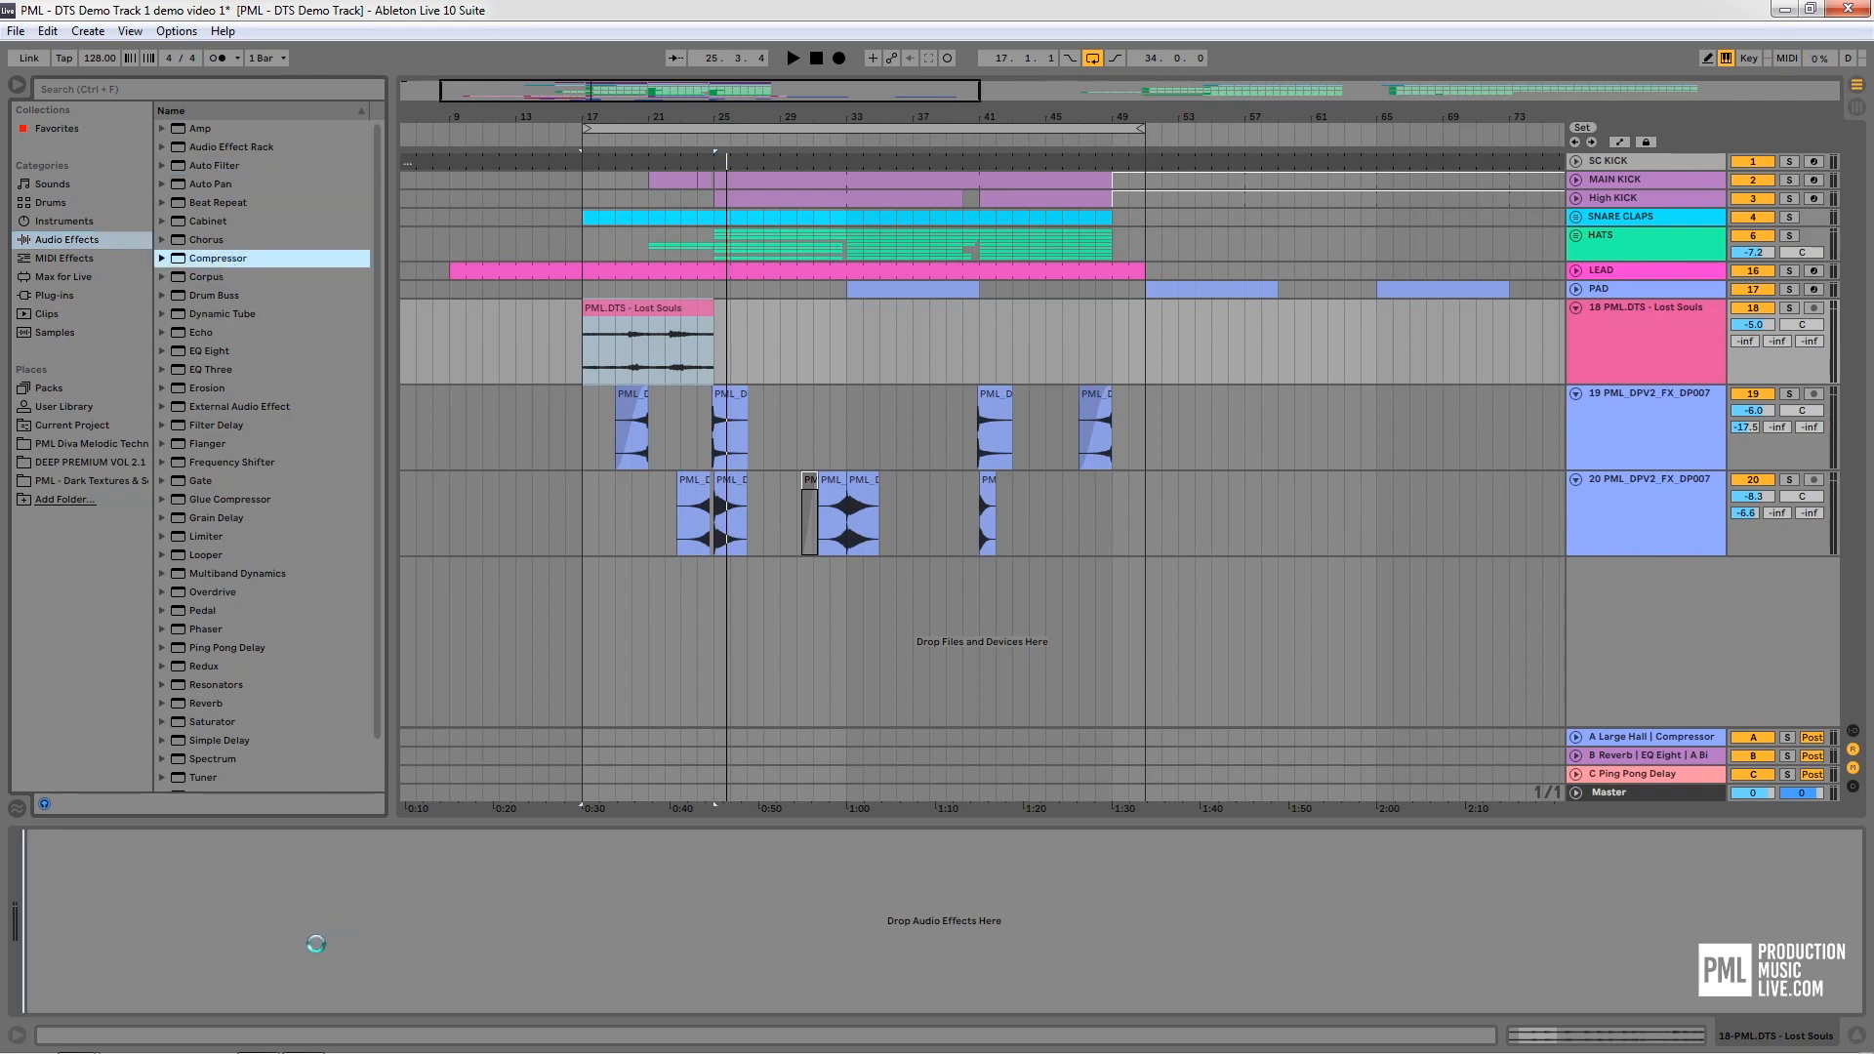
pyautogui.click(47, 837)
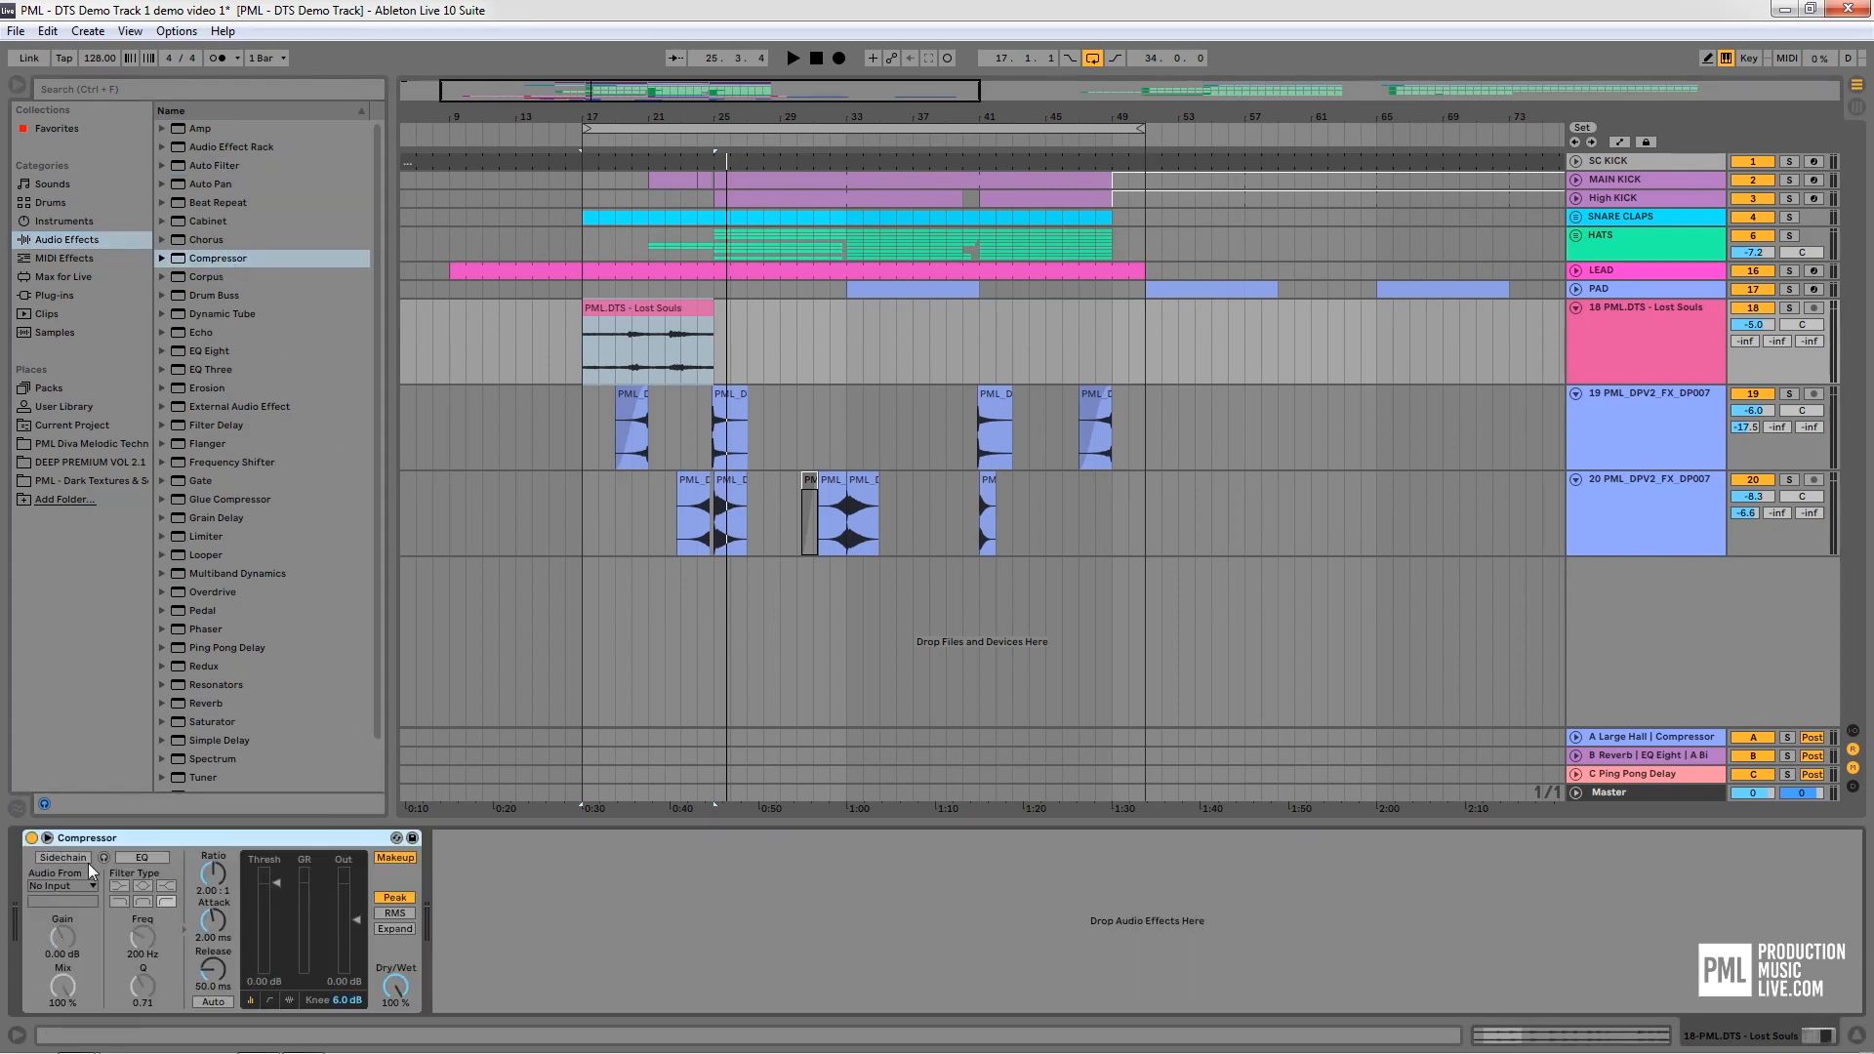
pyautogui.click(61, 886)
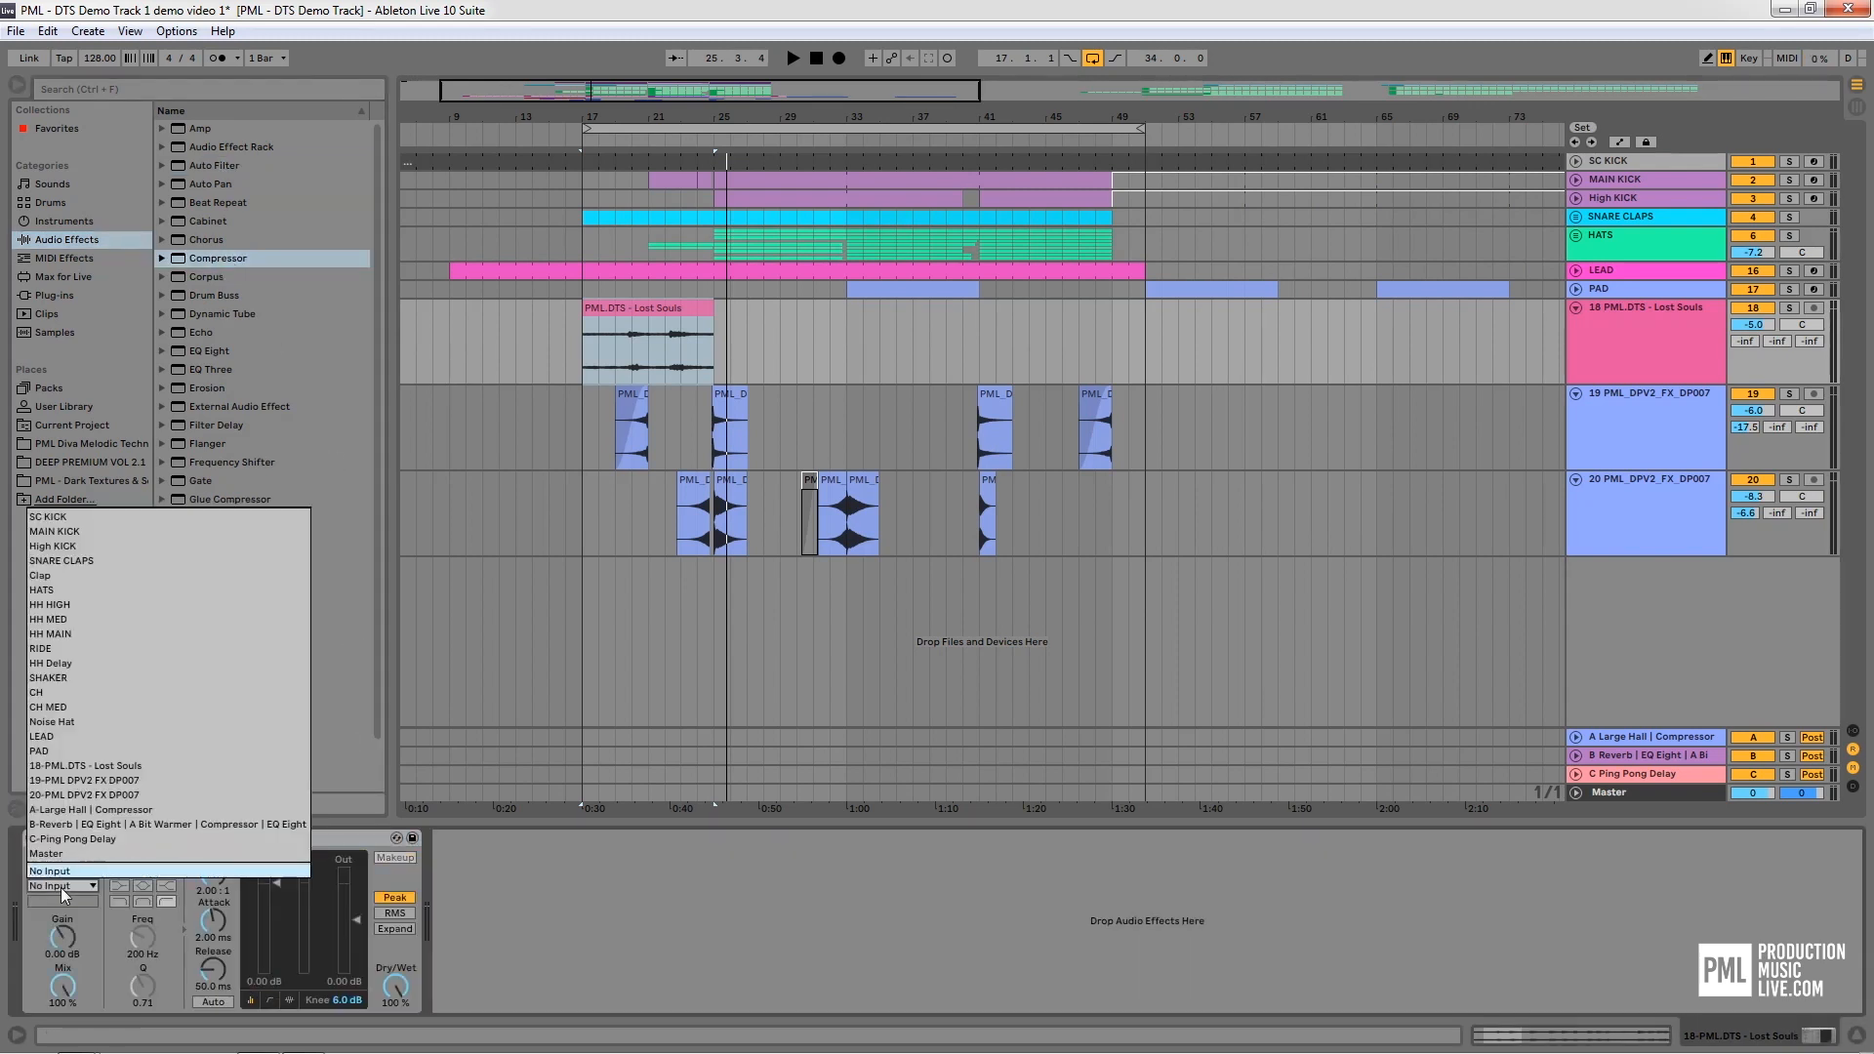
pyautogui.click(79, 518)
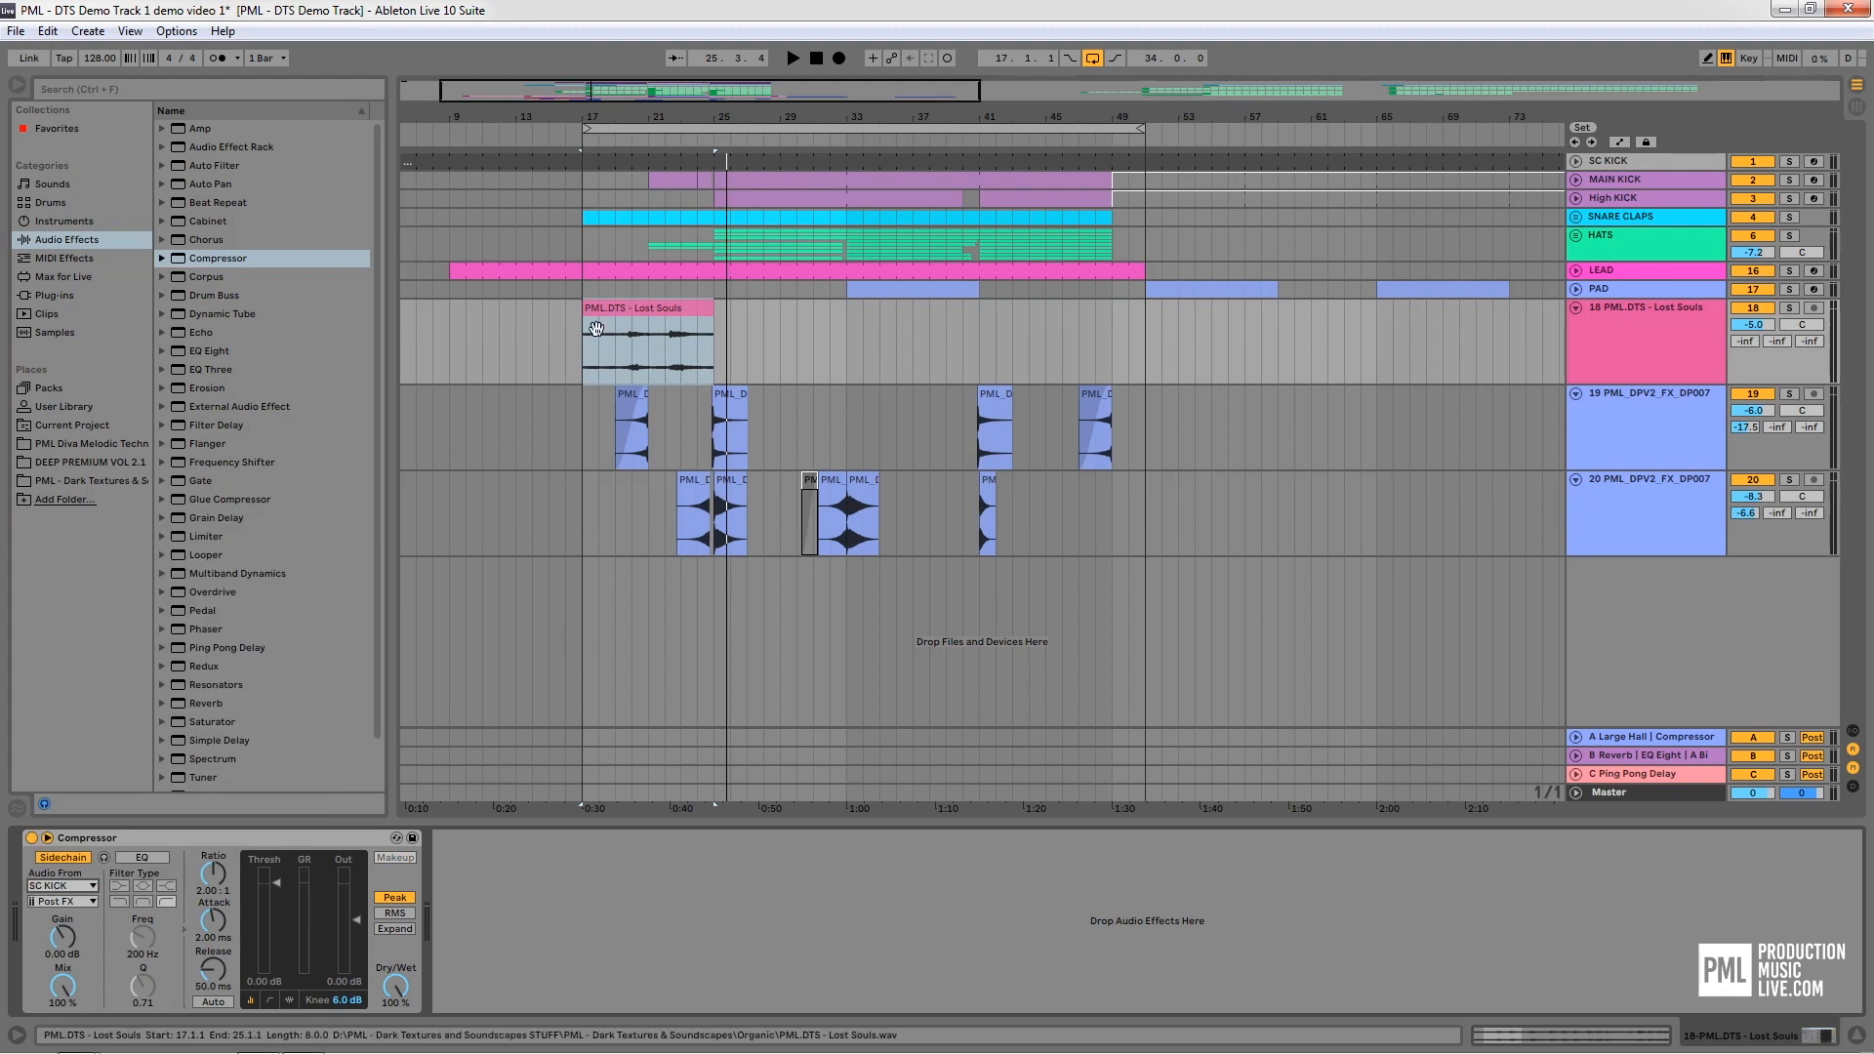
# Play from bar 19, lower the Compressor threshold to -34.2 dB and set the Lost Souls track's volume to -3.9 dB
pyautogui.click(618, 353)
pyautogui.click(614, 350)
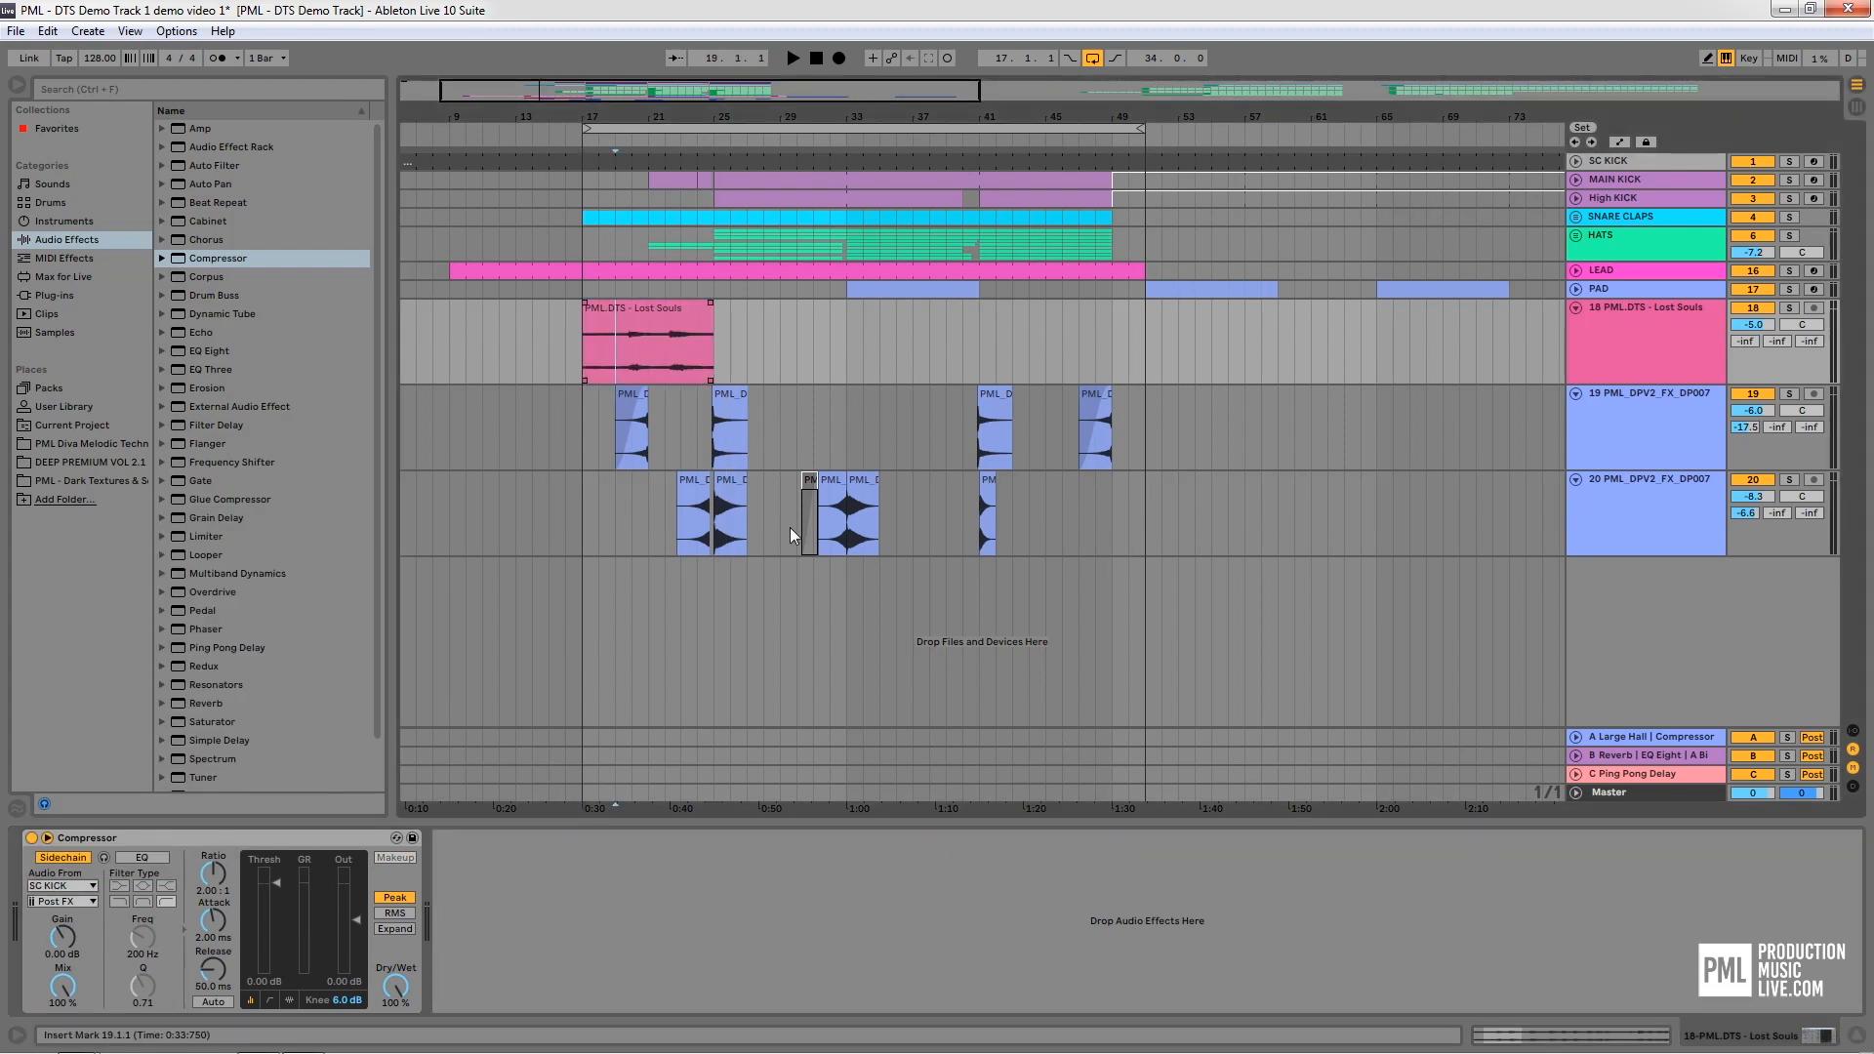
pyautogui.click(1681, 326)
pyautogui.press('space')
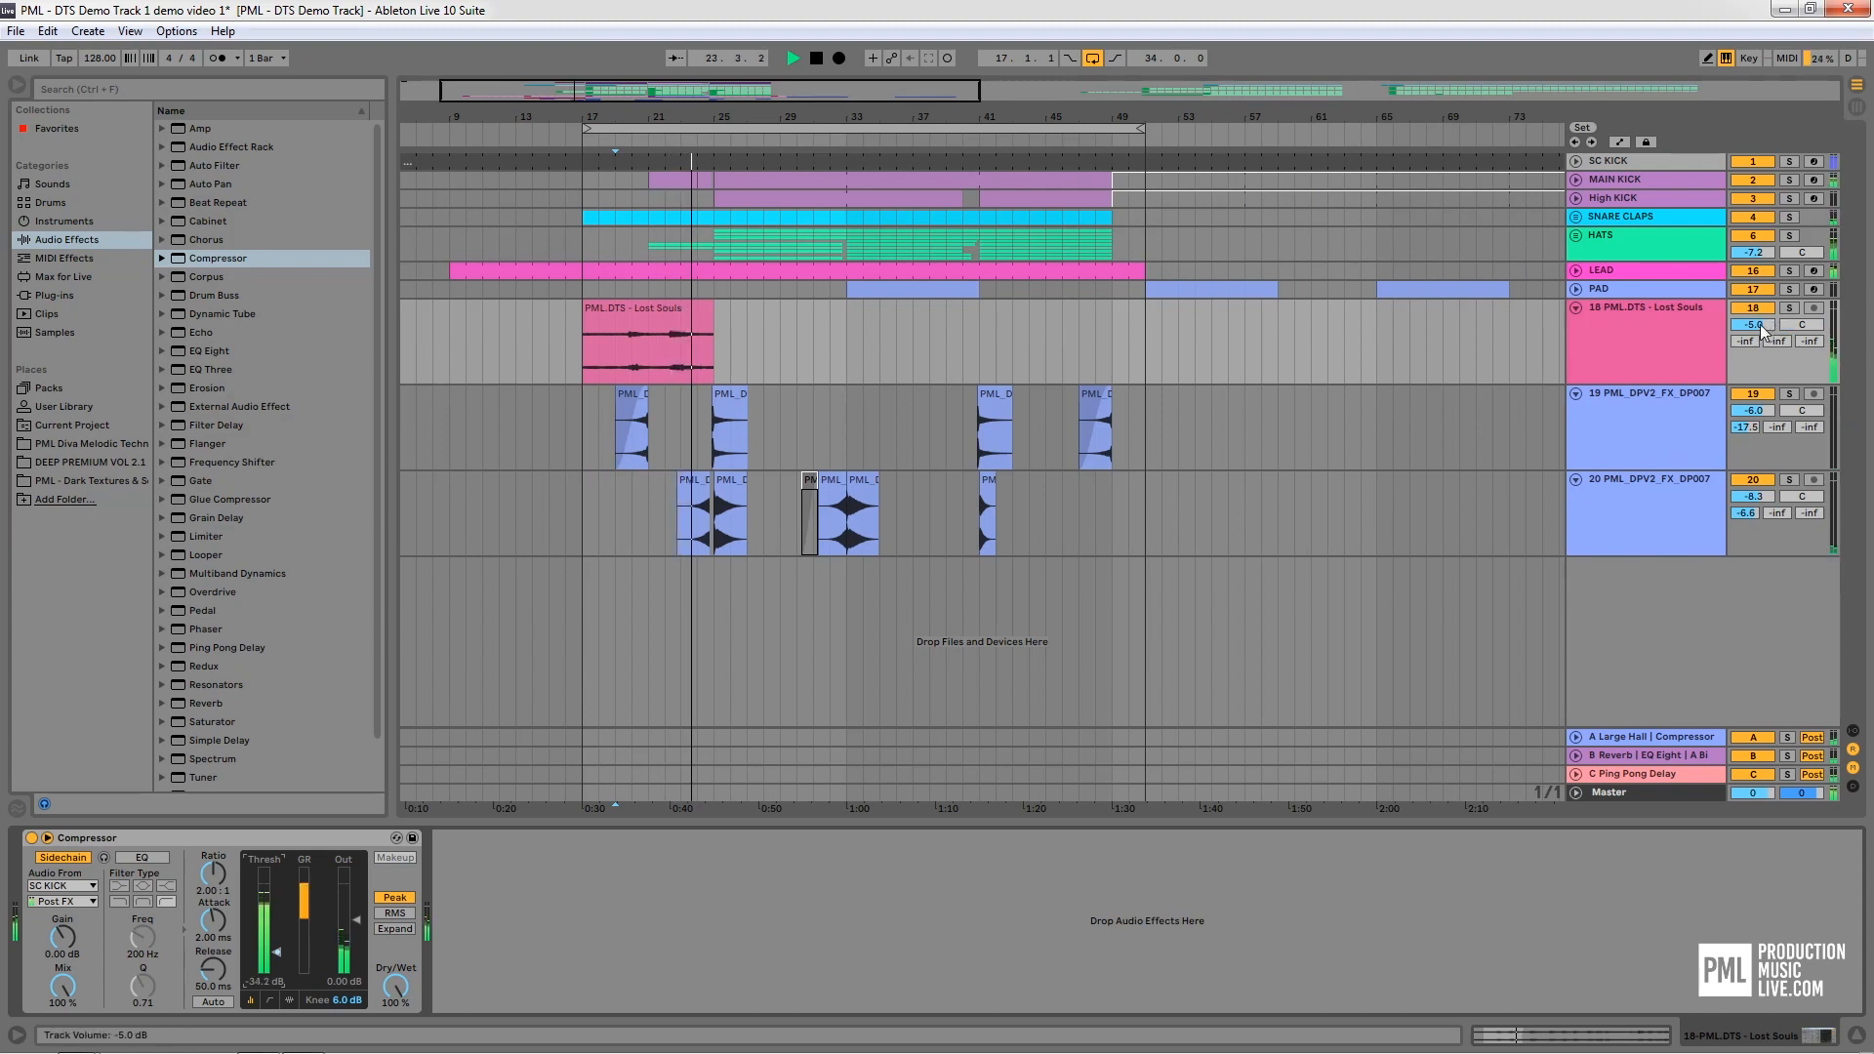
pyautogui.moveTo(1758, 326); pyautogui.dragTo(1758, 315)
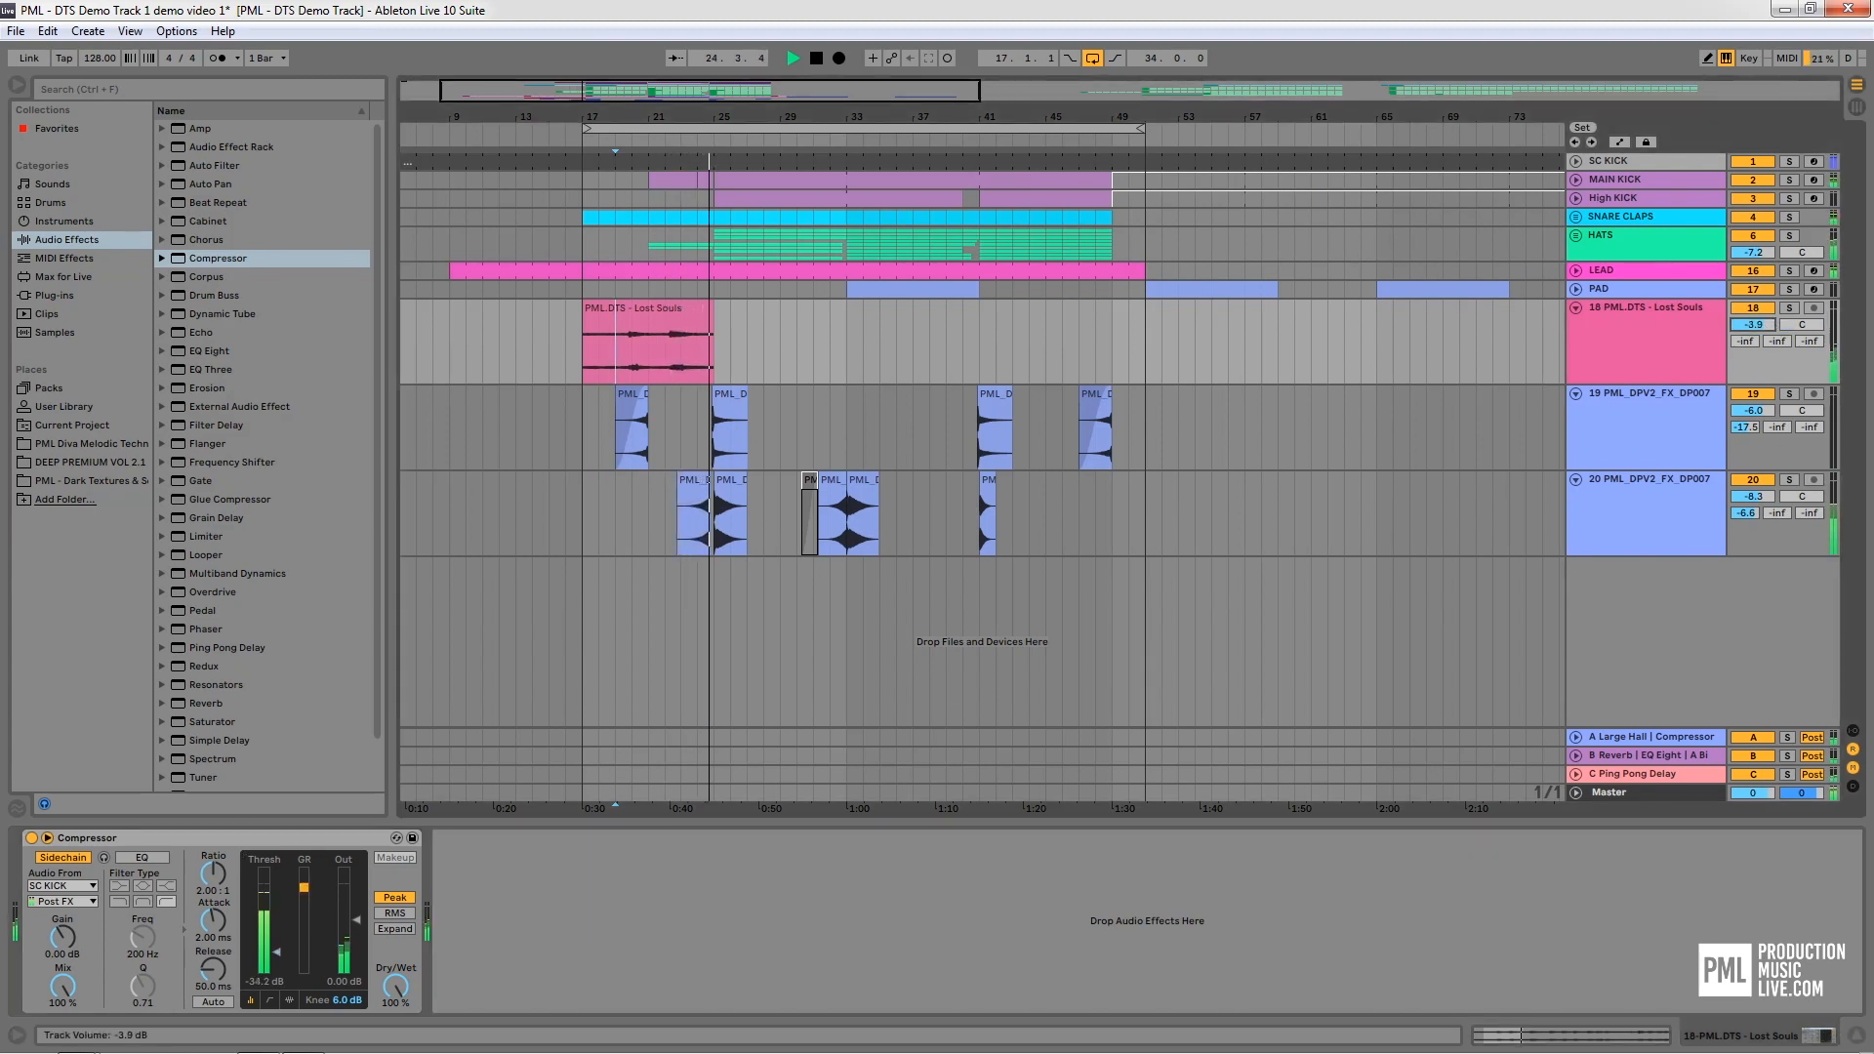
pyautogui.press('space')
# Replay the arrangement from bar 19 to check the sidechained Lost Souls texture in the mix
pyautogui.click(1656, 317)
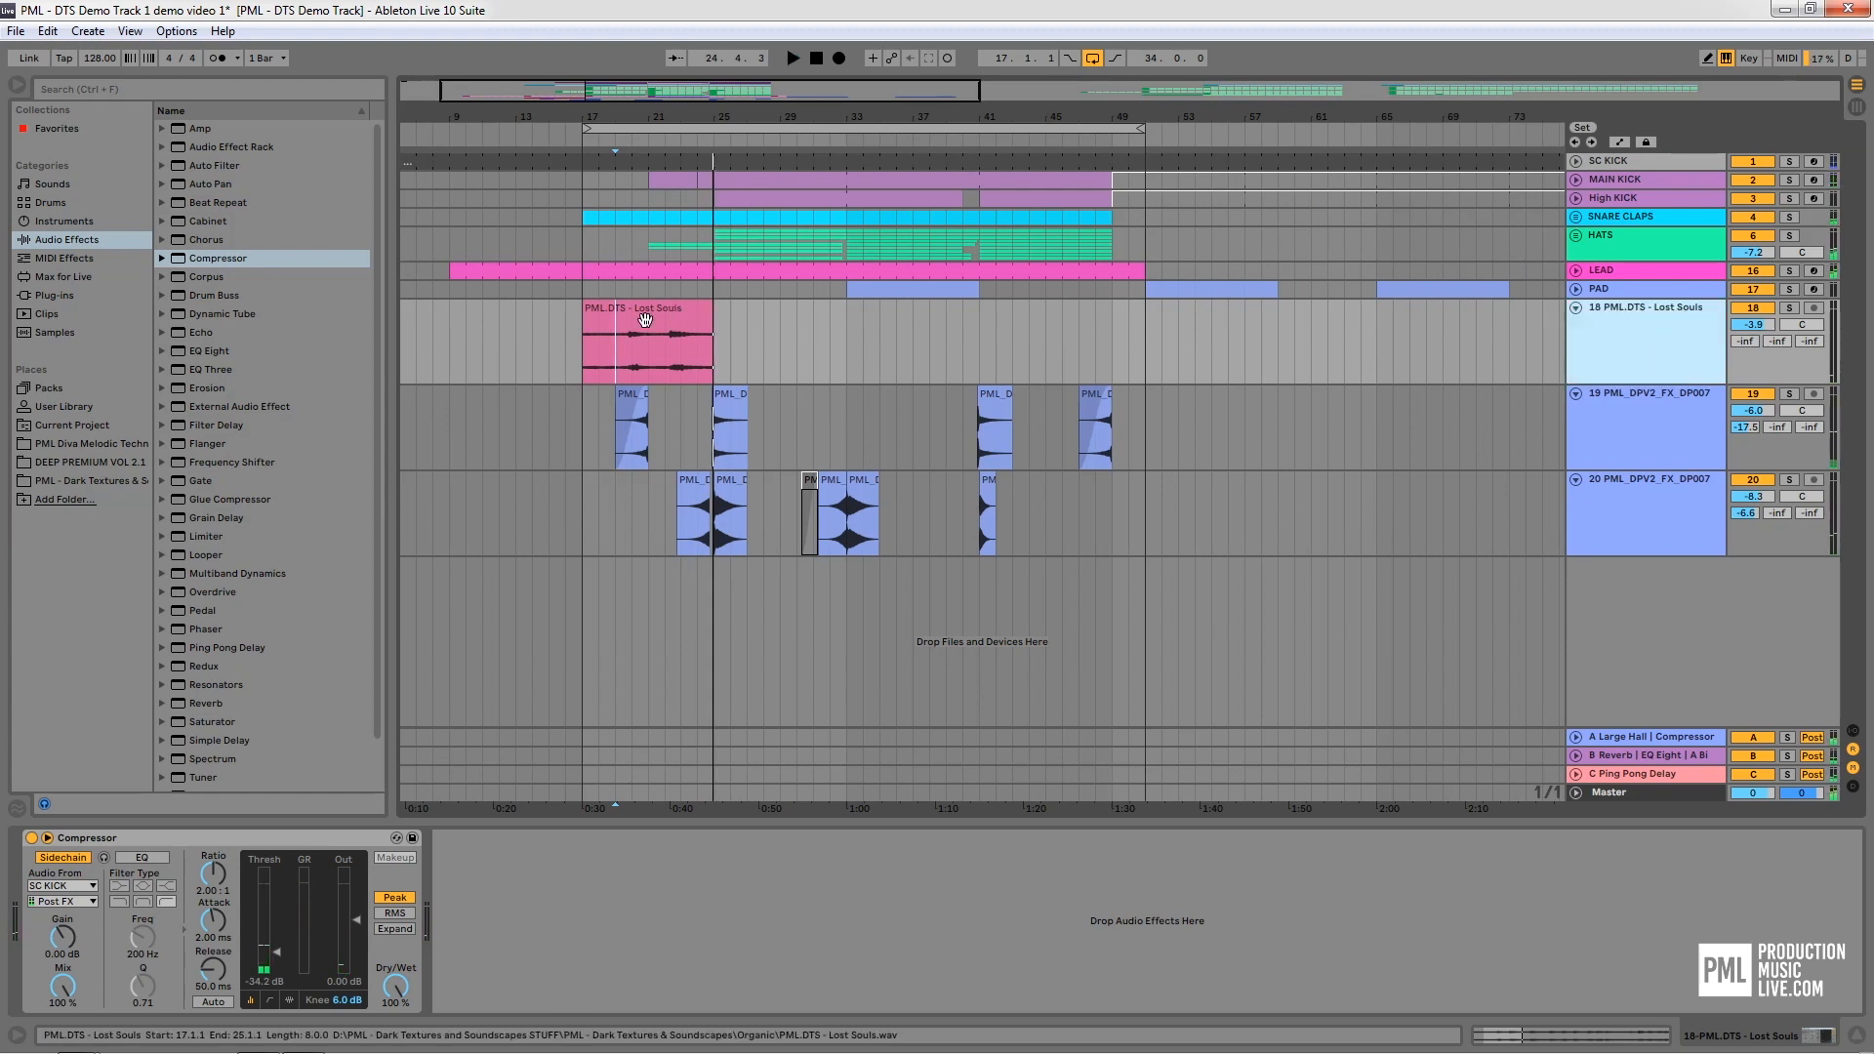
pyautogui.click(680, 338)
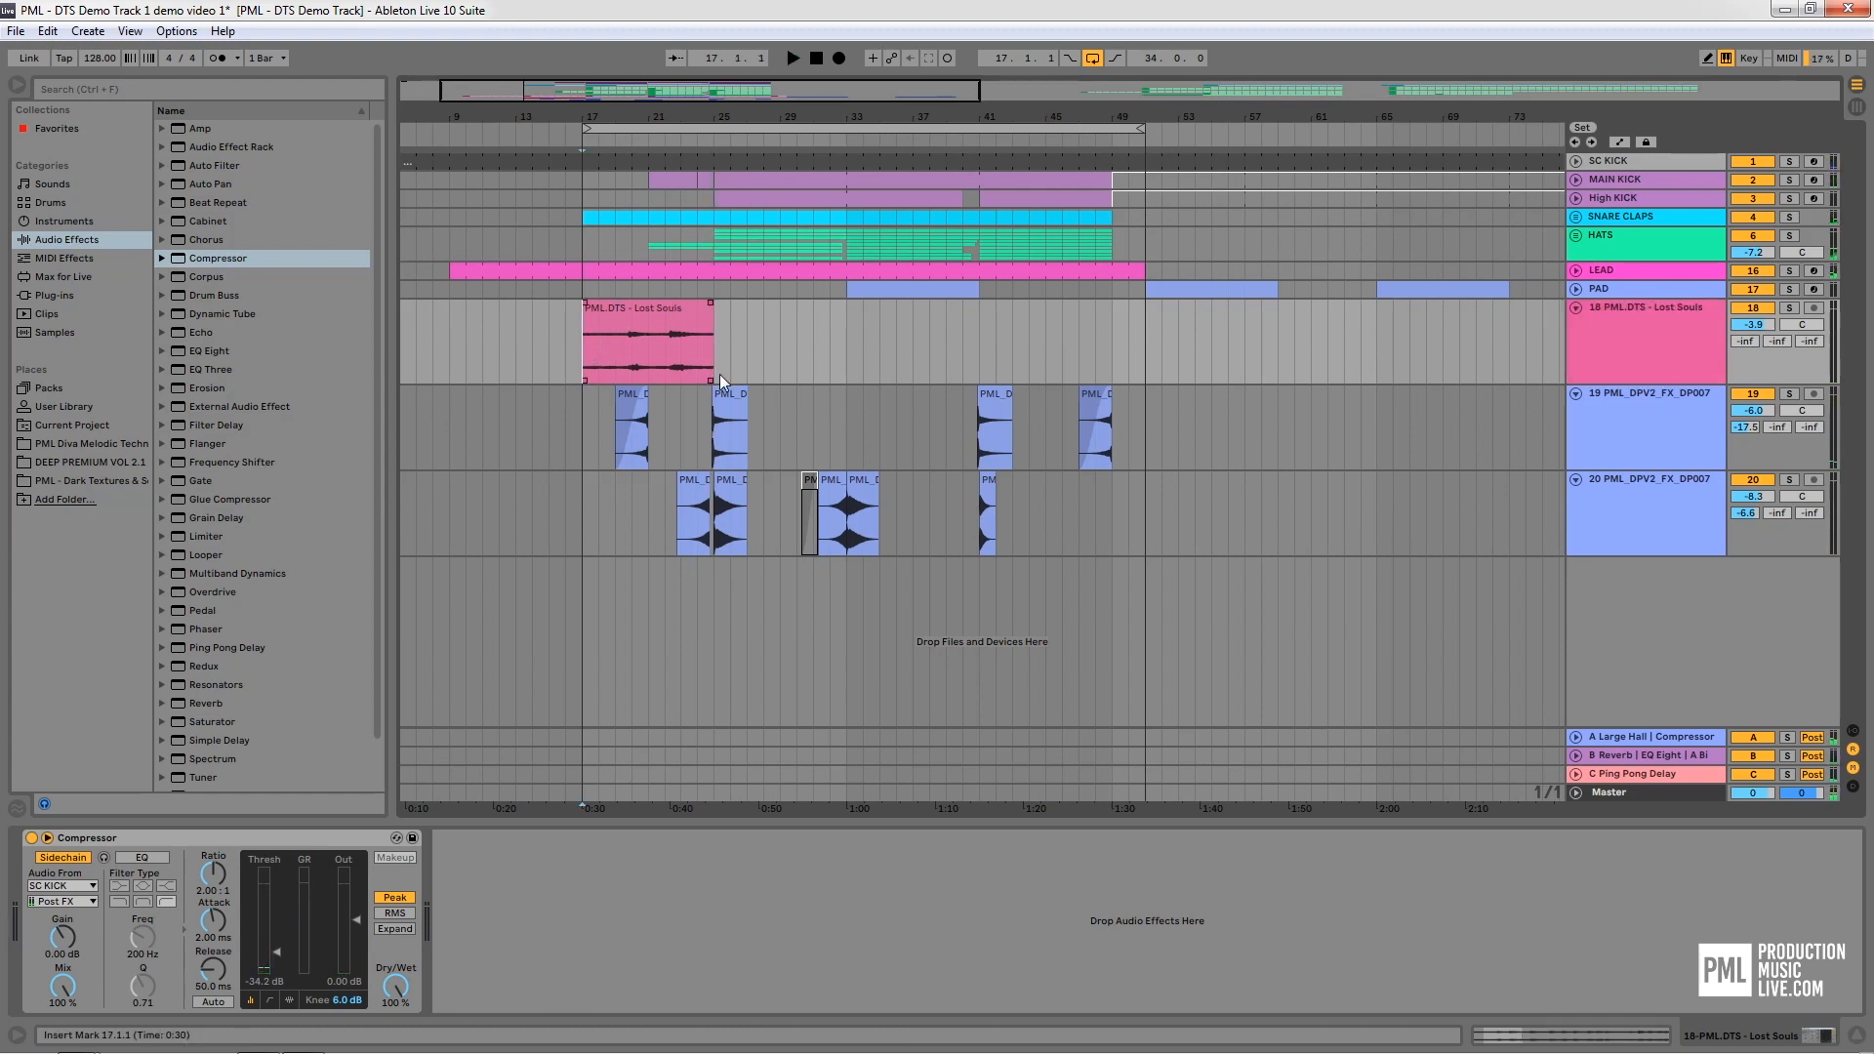
pyautogui.click(617, 354)
pyautogui.press('space')
pyautogui.click(1677, 306)
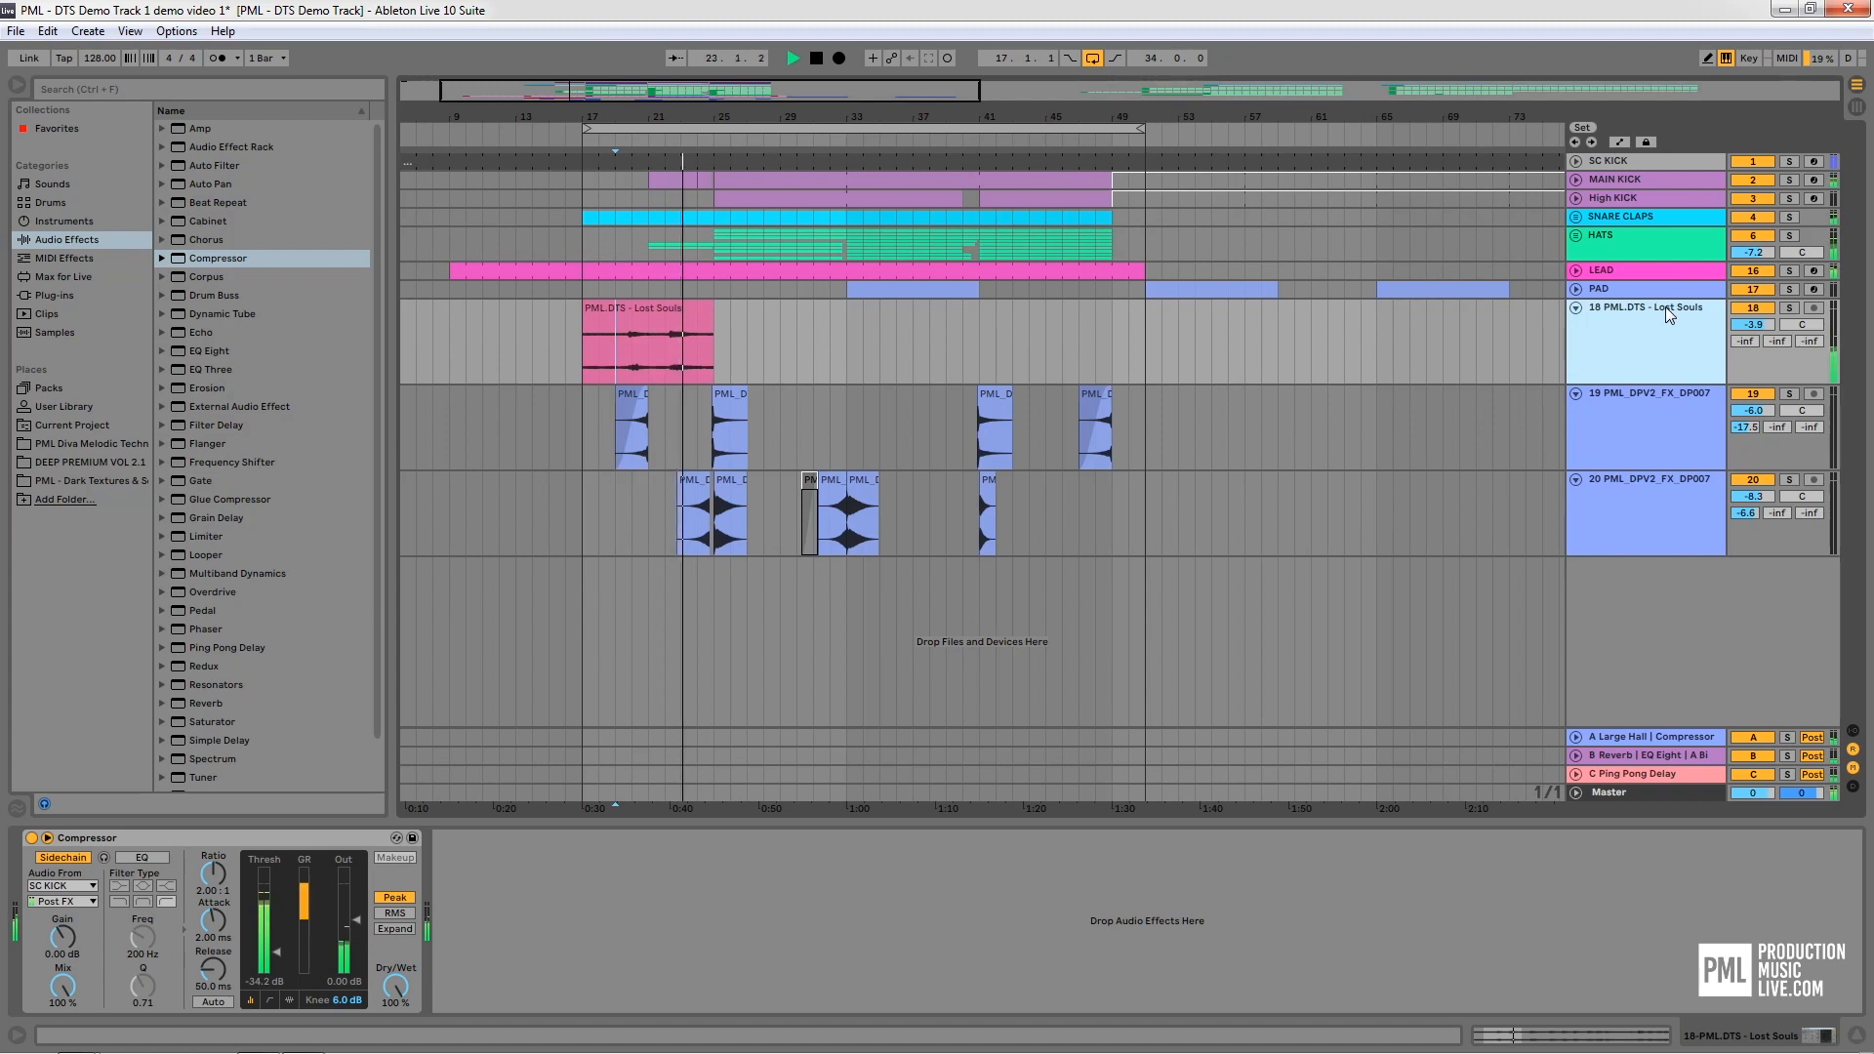
# Stop playback and insert a new audio track directly below the Lost Souls track
pyautogui.rightClick(1628, 312)
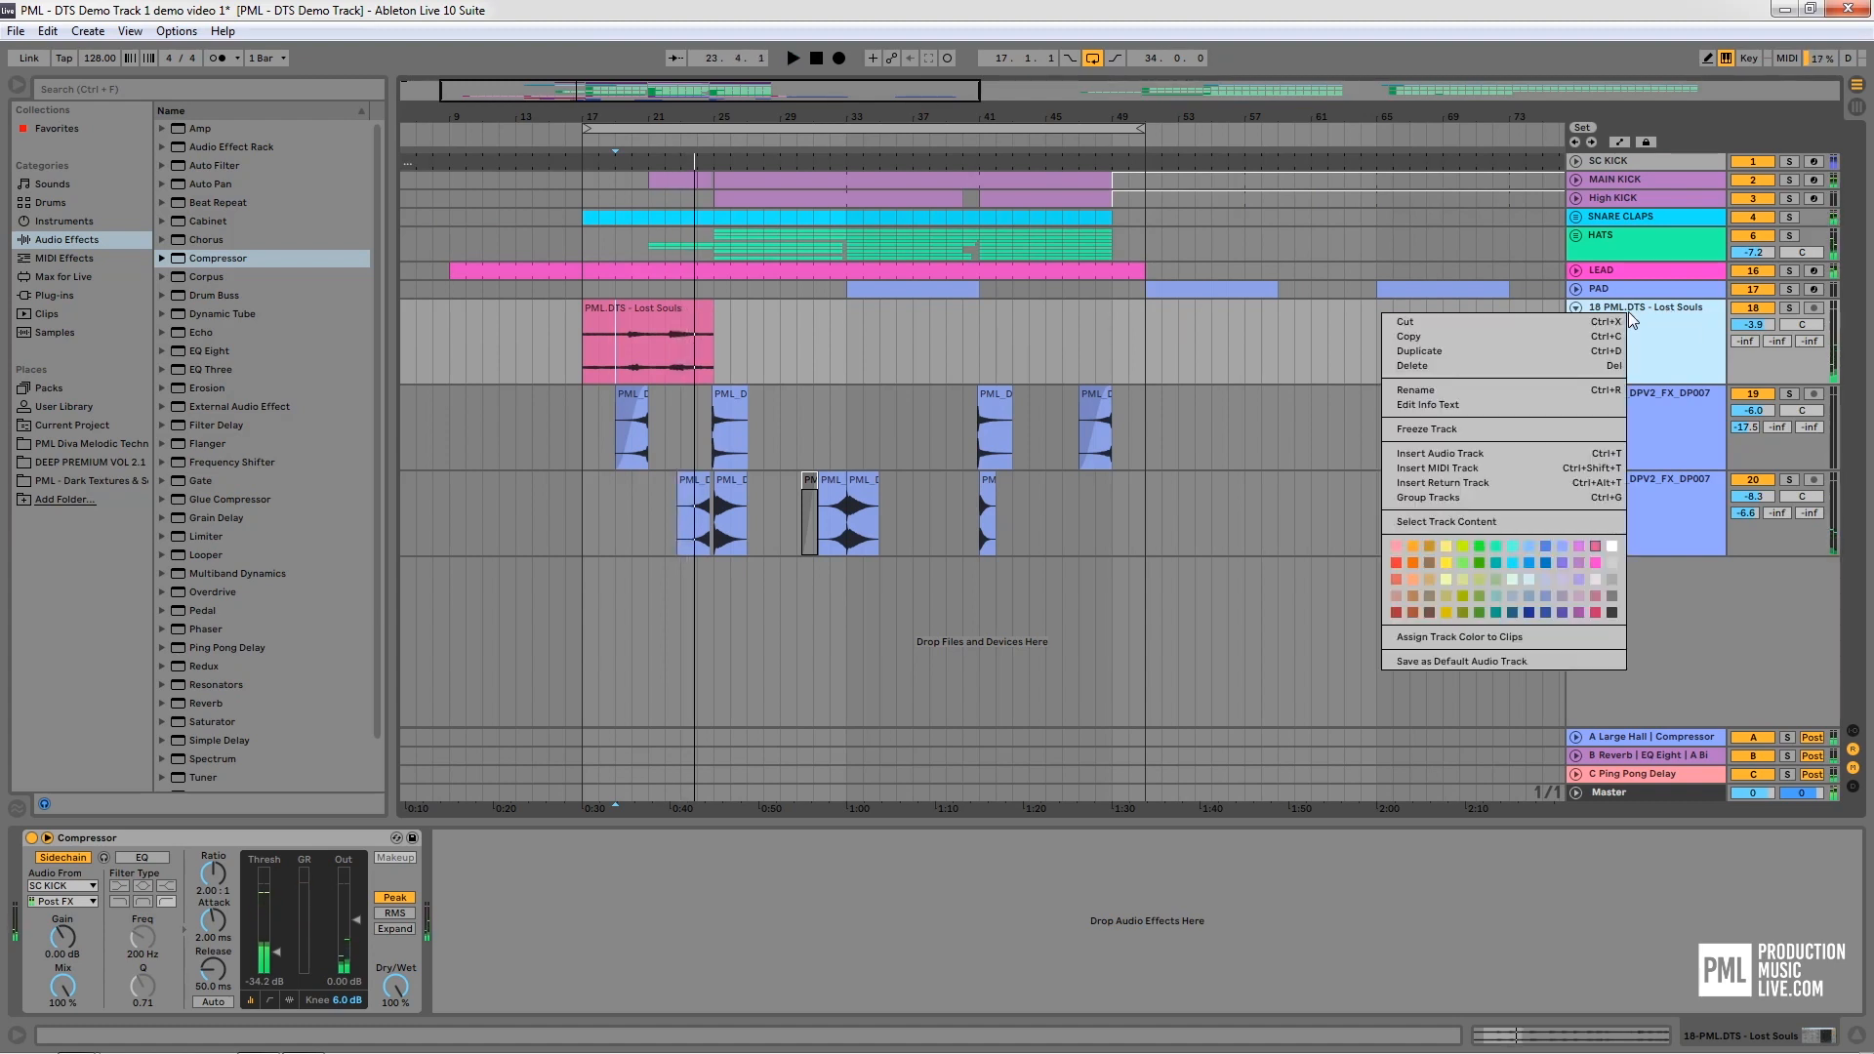
pyautogui.click(1503, 453)
pyautogui.hotkey('ctrl', 't')
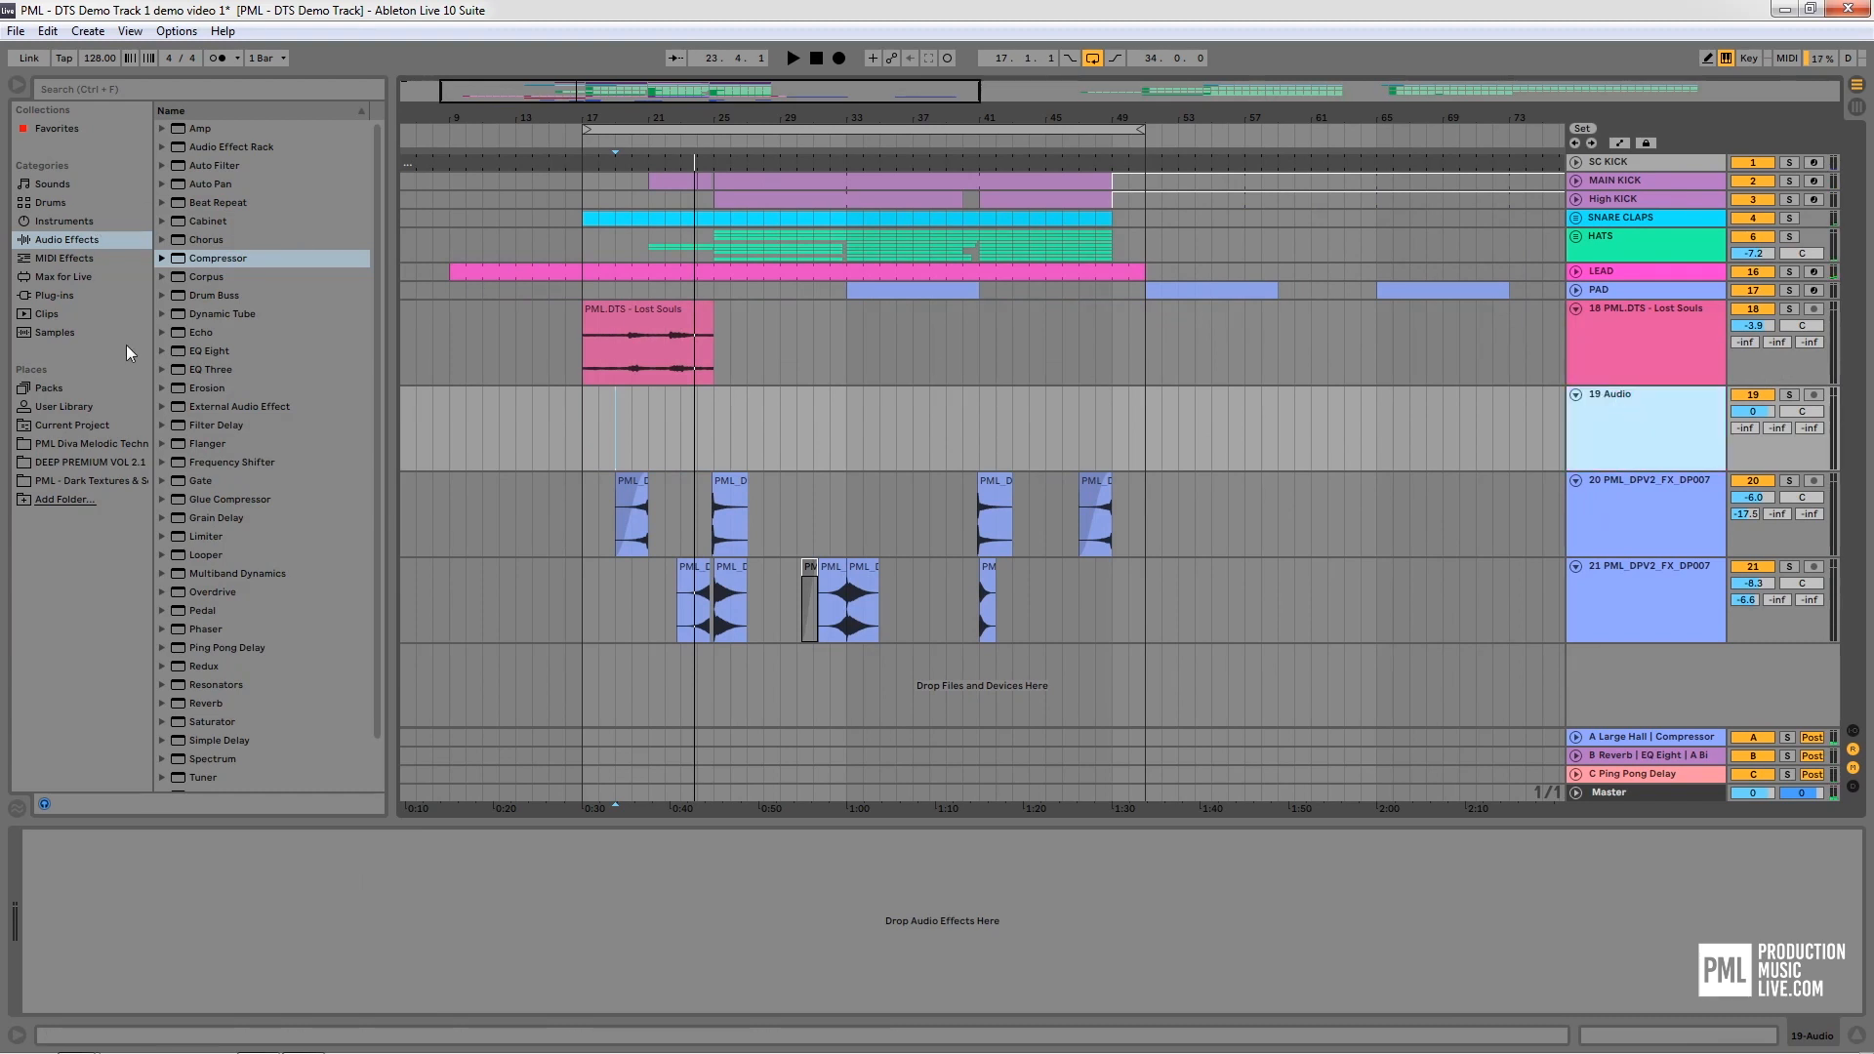
# In the PML - Dark Textures & Soundscapes pack, collapse the Organic folder, expand Processed and preview the Aboriginal sample
pyautogui.click(107, 479)
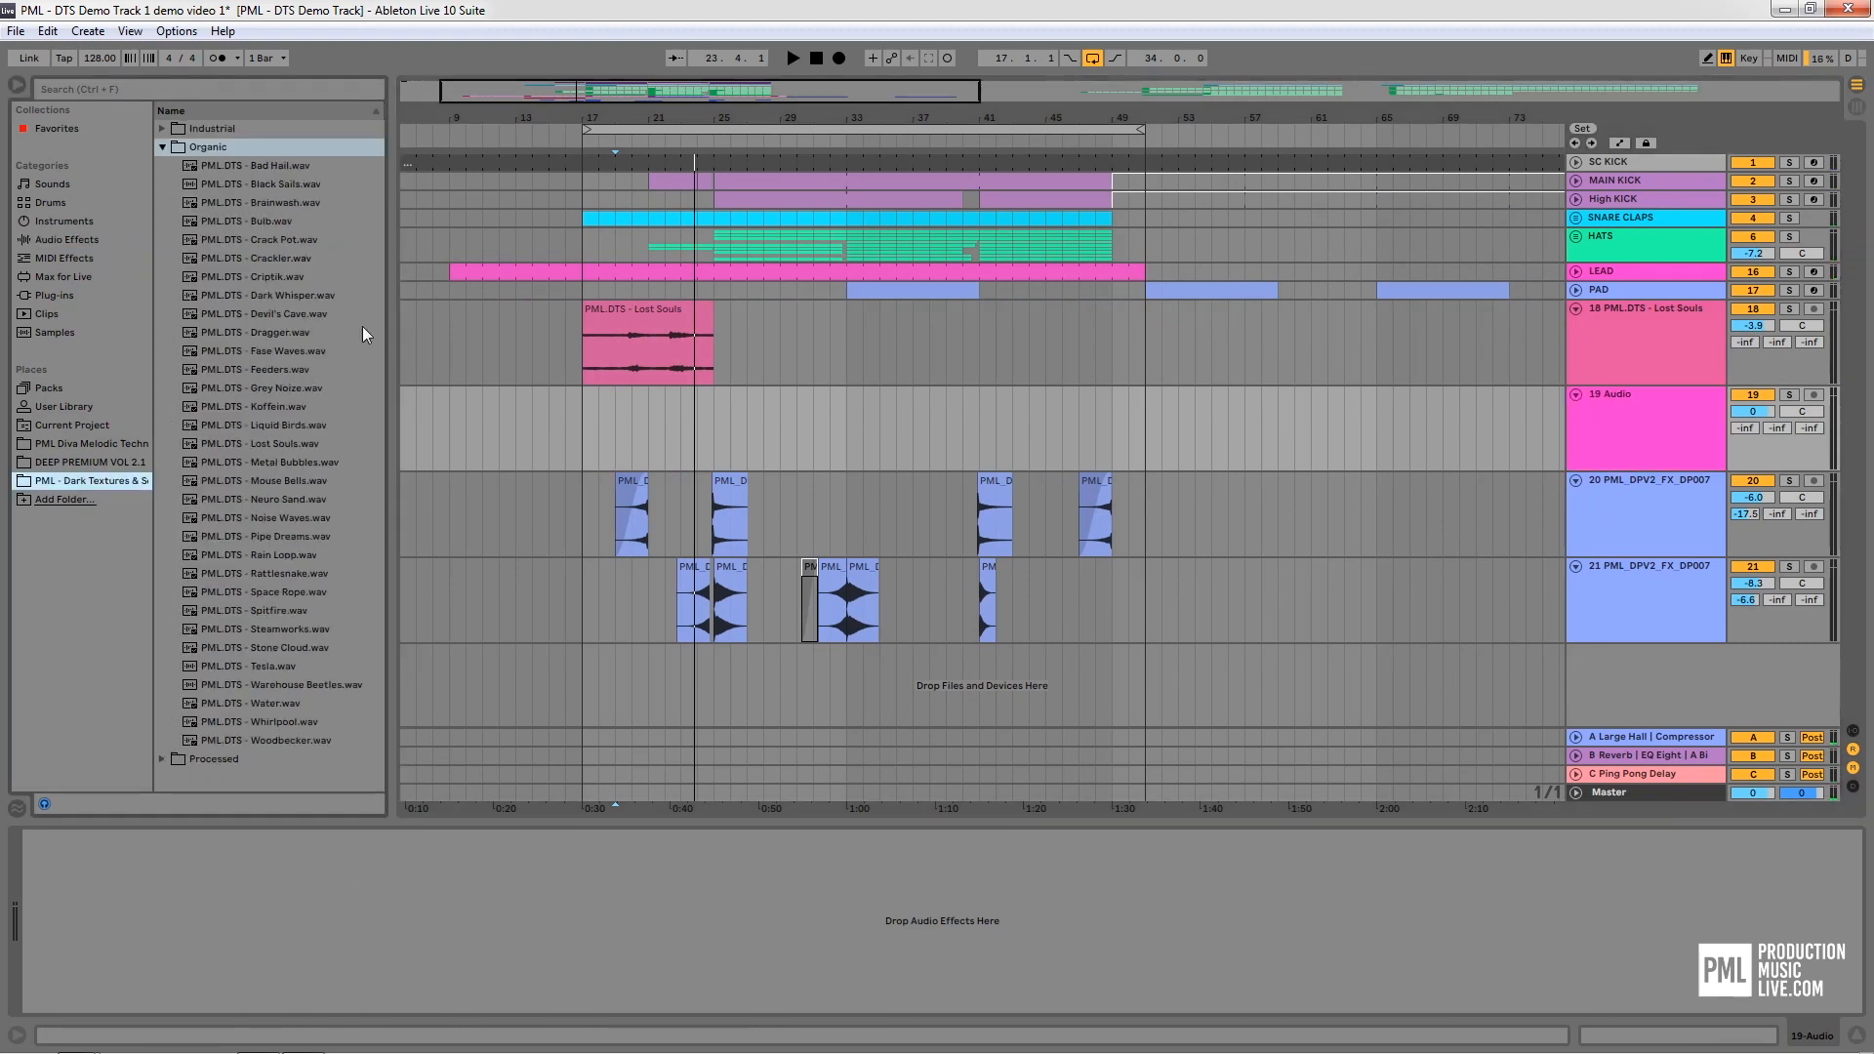
pyautogui.click(163, 148)
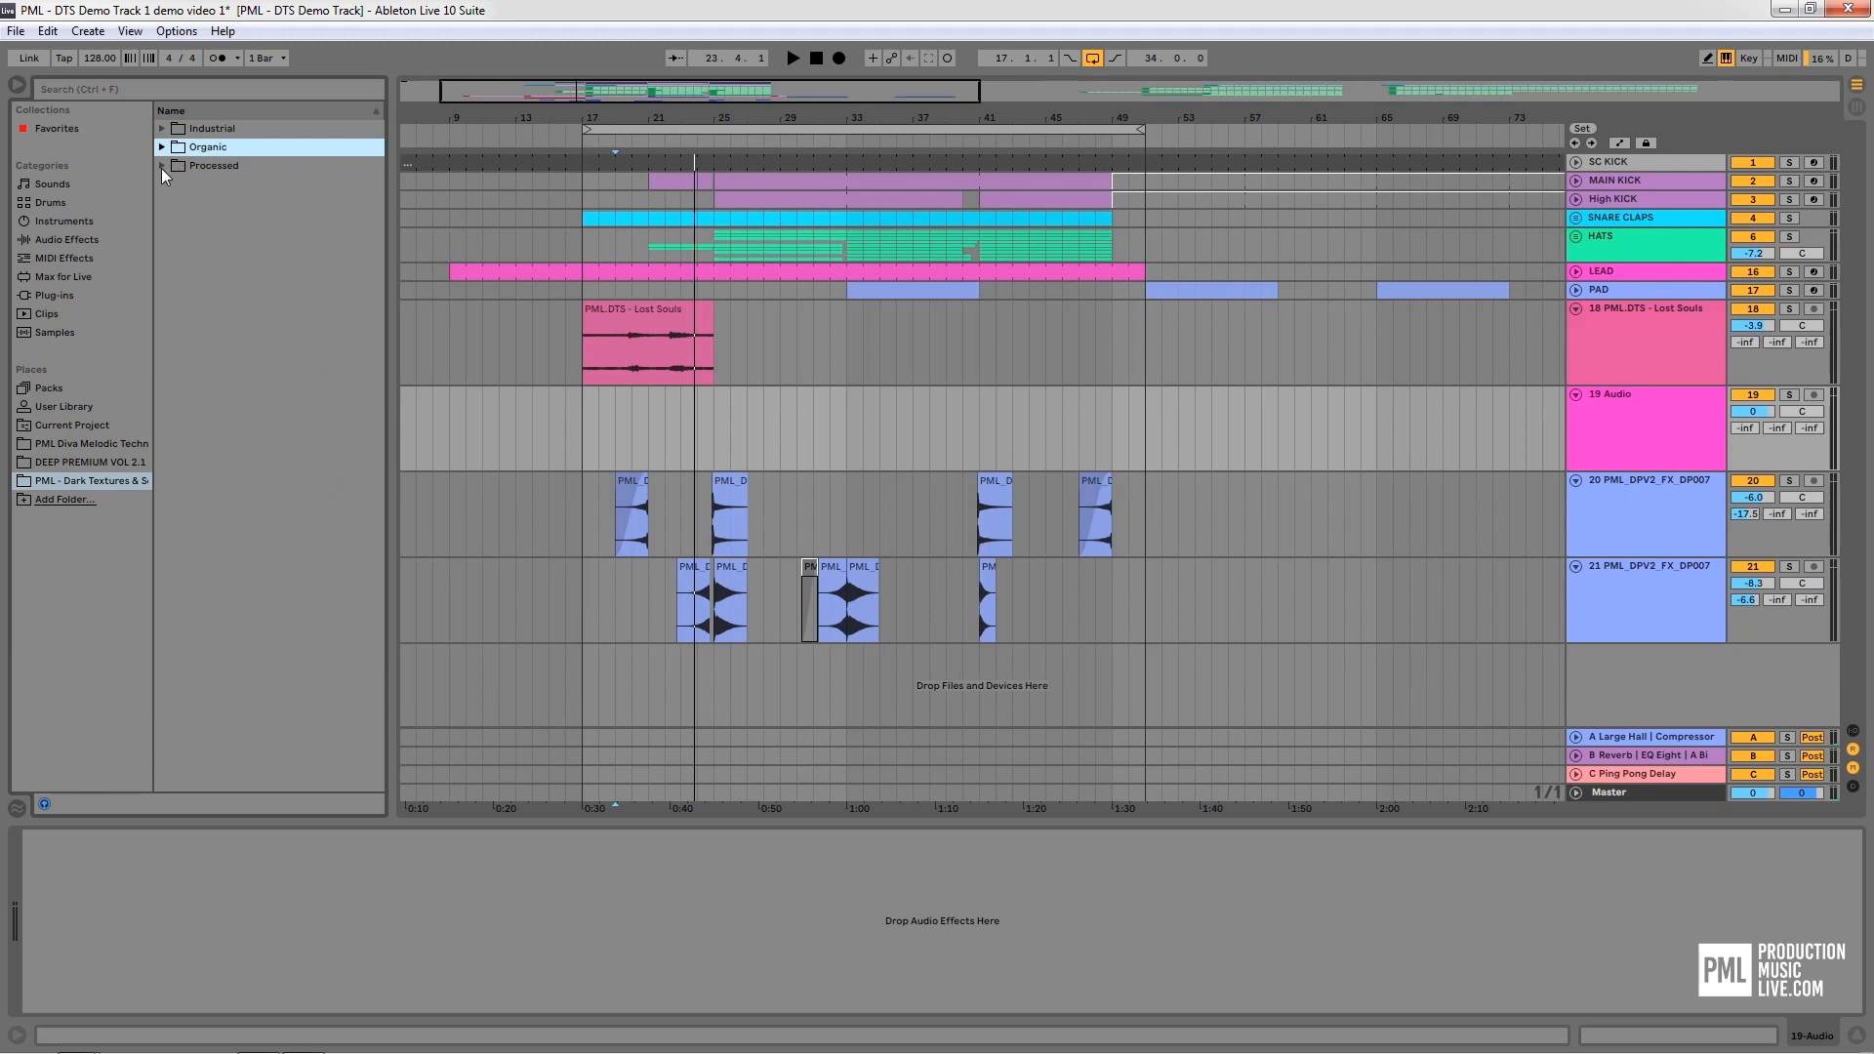
pyautogui.click(162, 166)
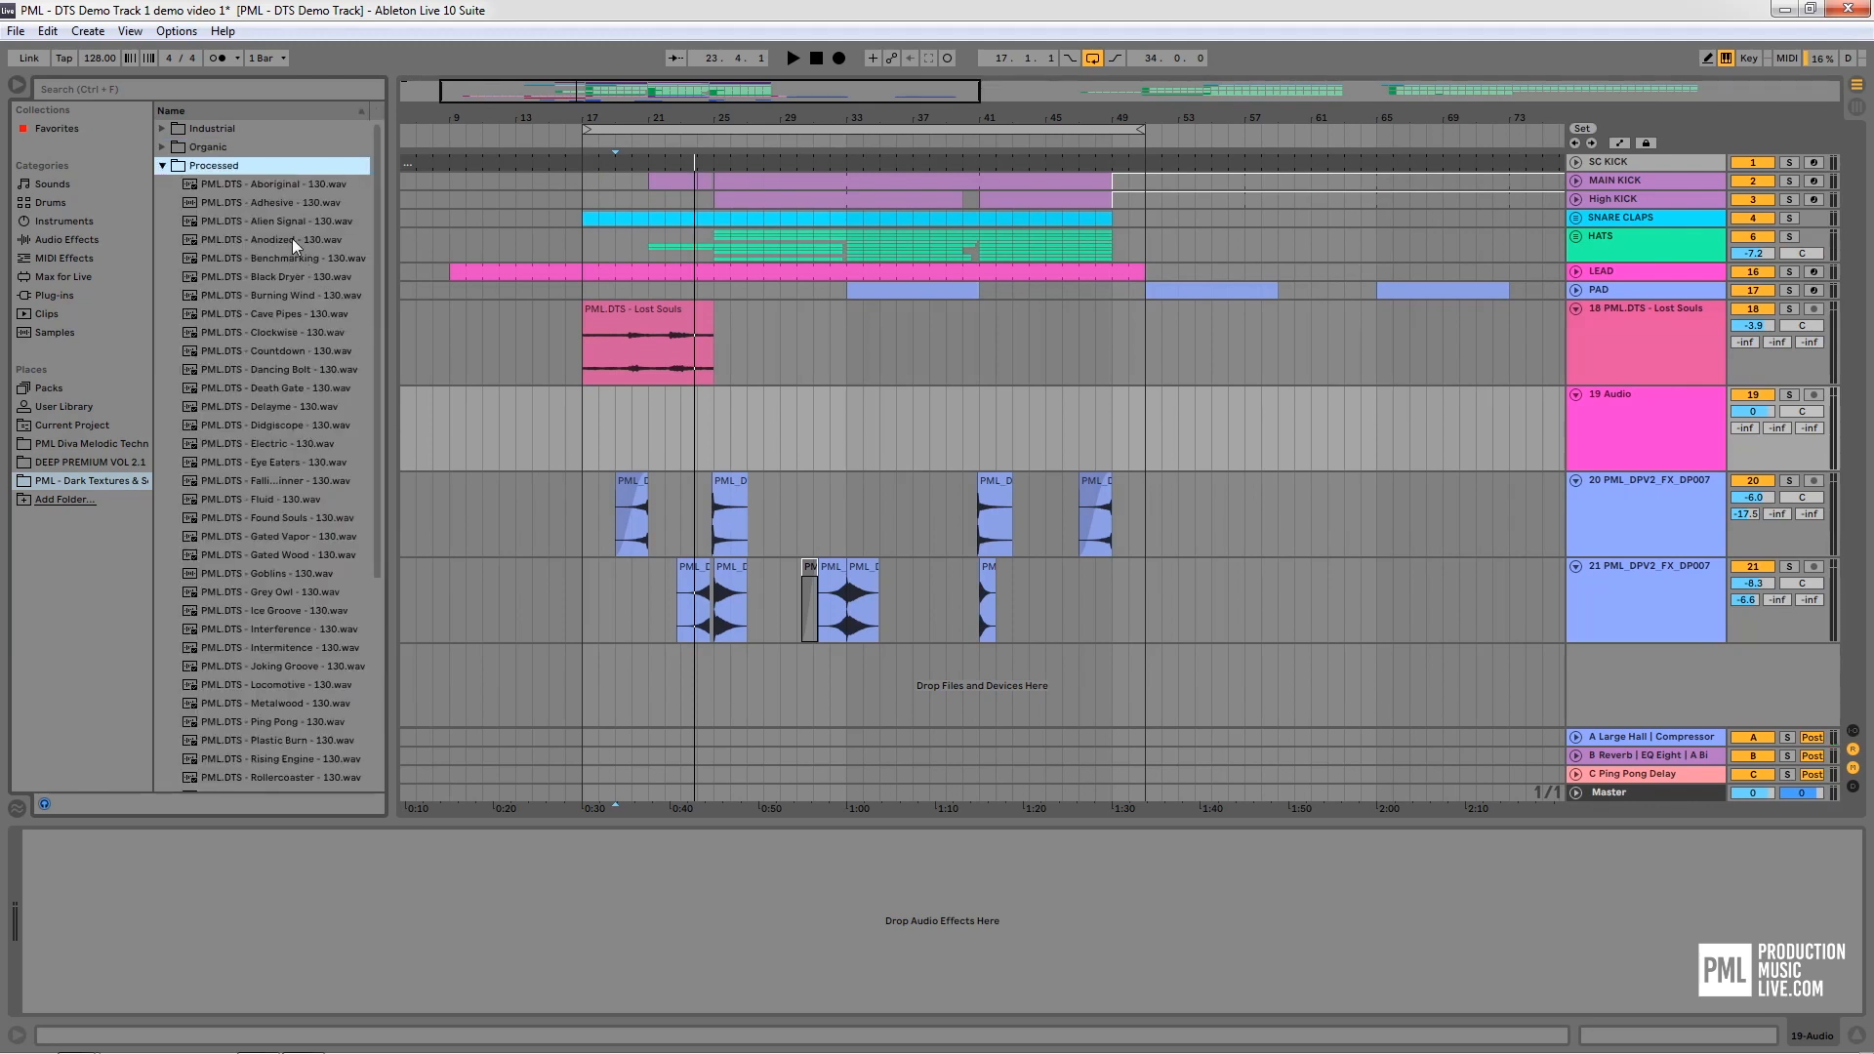
pyautogui.click(283, 184)
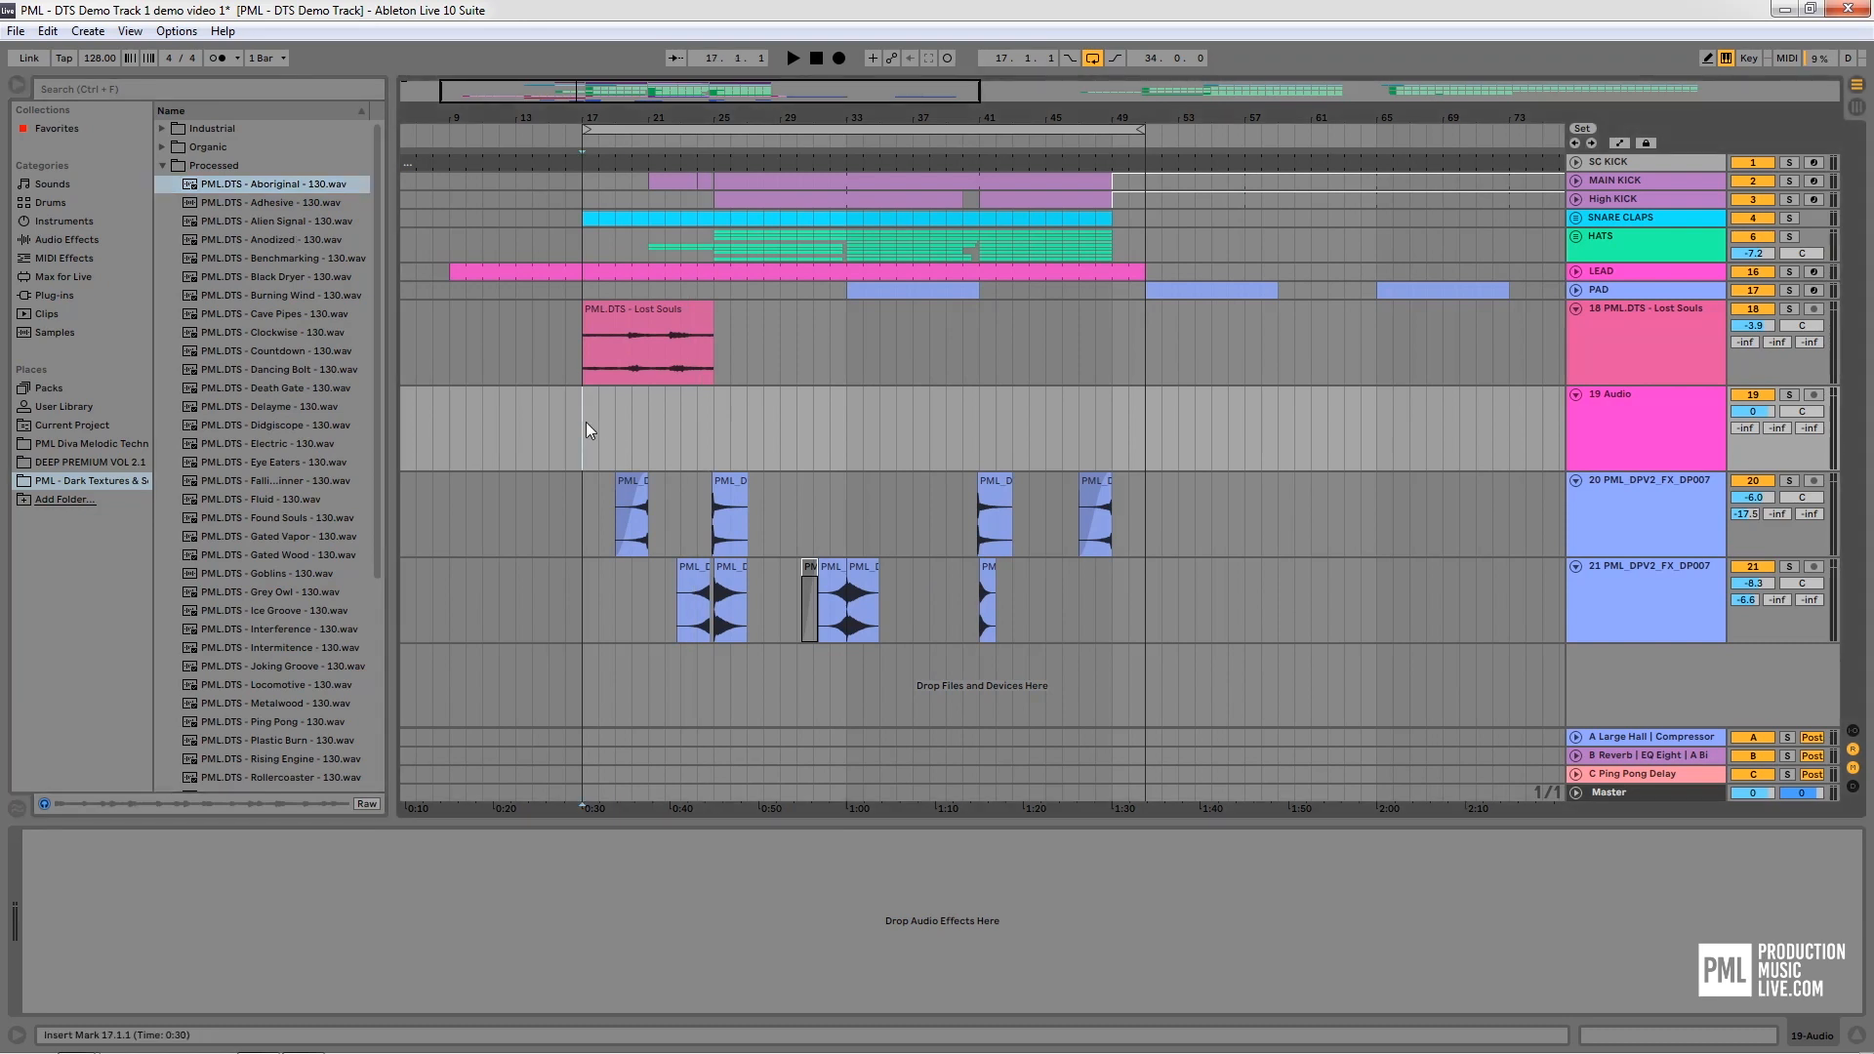
# Play the arrangement from bar 17 while auditioning the Processed samples from Aboriginal through Black Dryer
pyautogui.click(586, 422)
pyautogui.press('space')
pyautogui.click(307, 207)
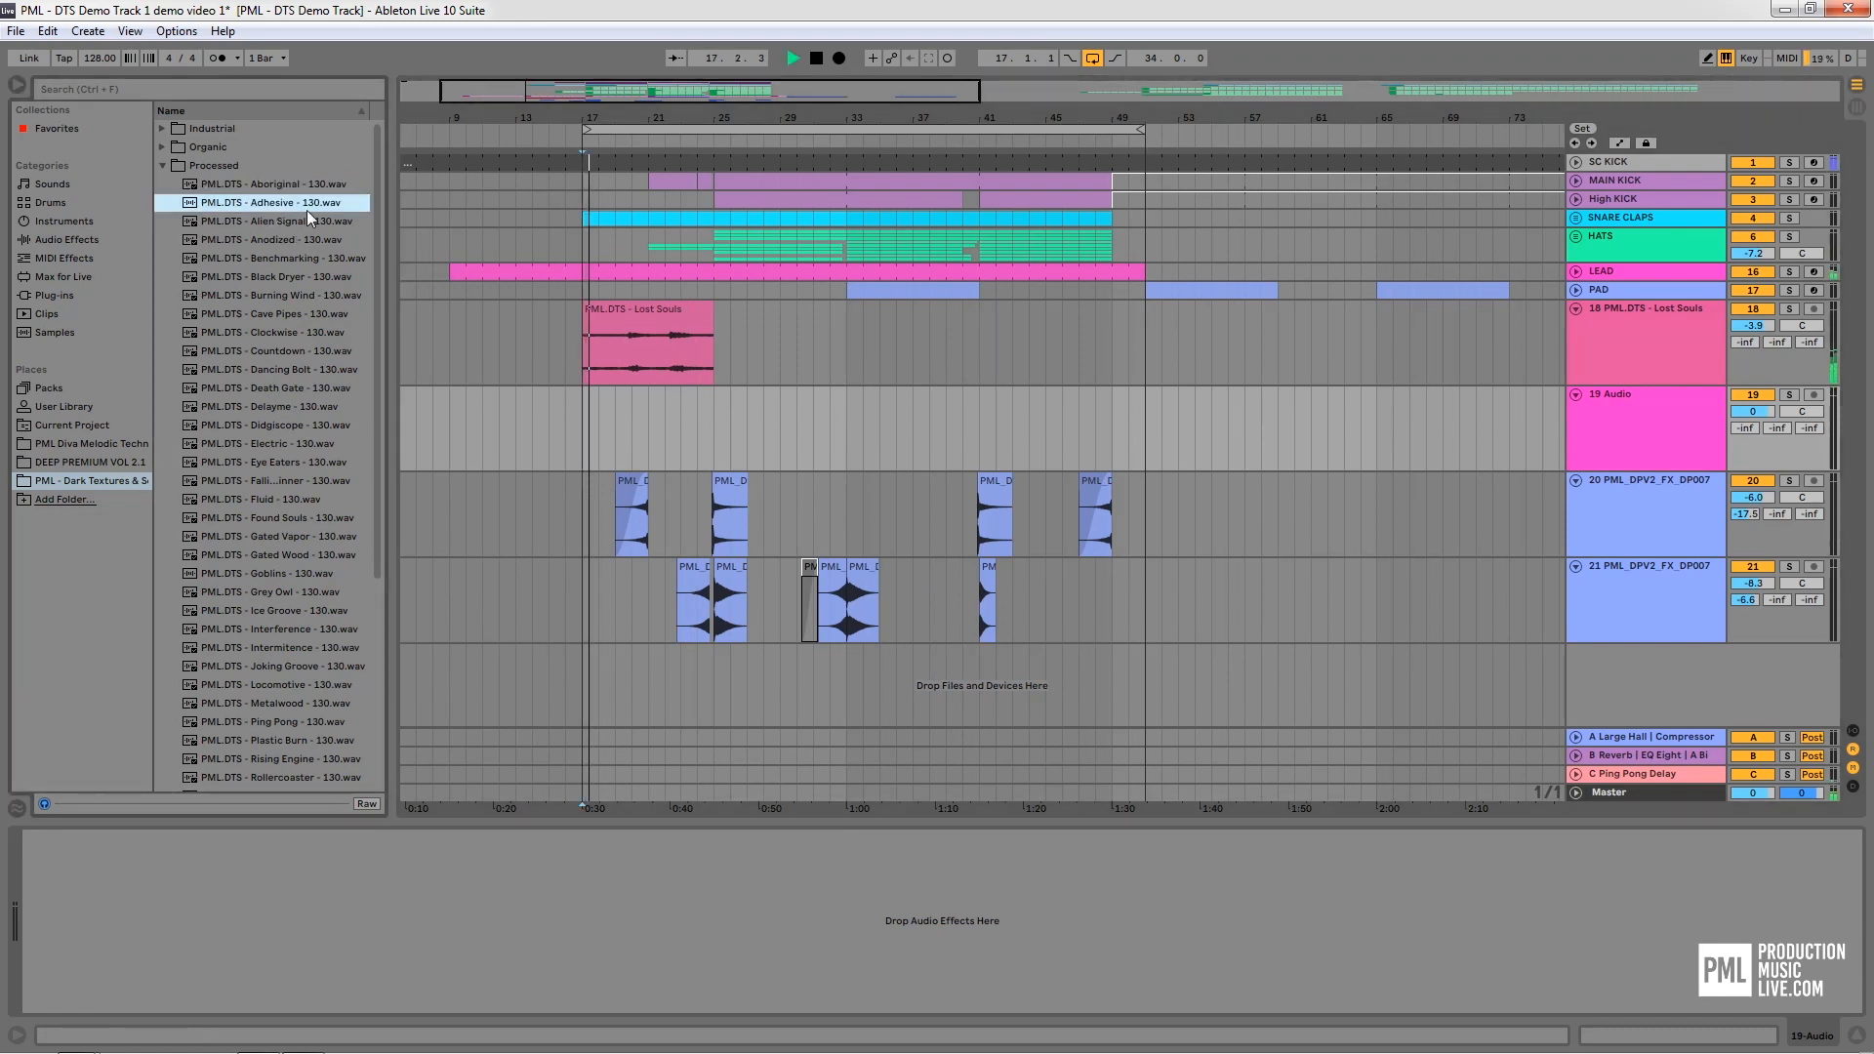
pyautogui.click(265, 181)
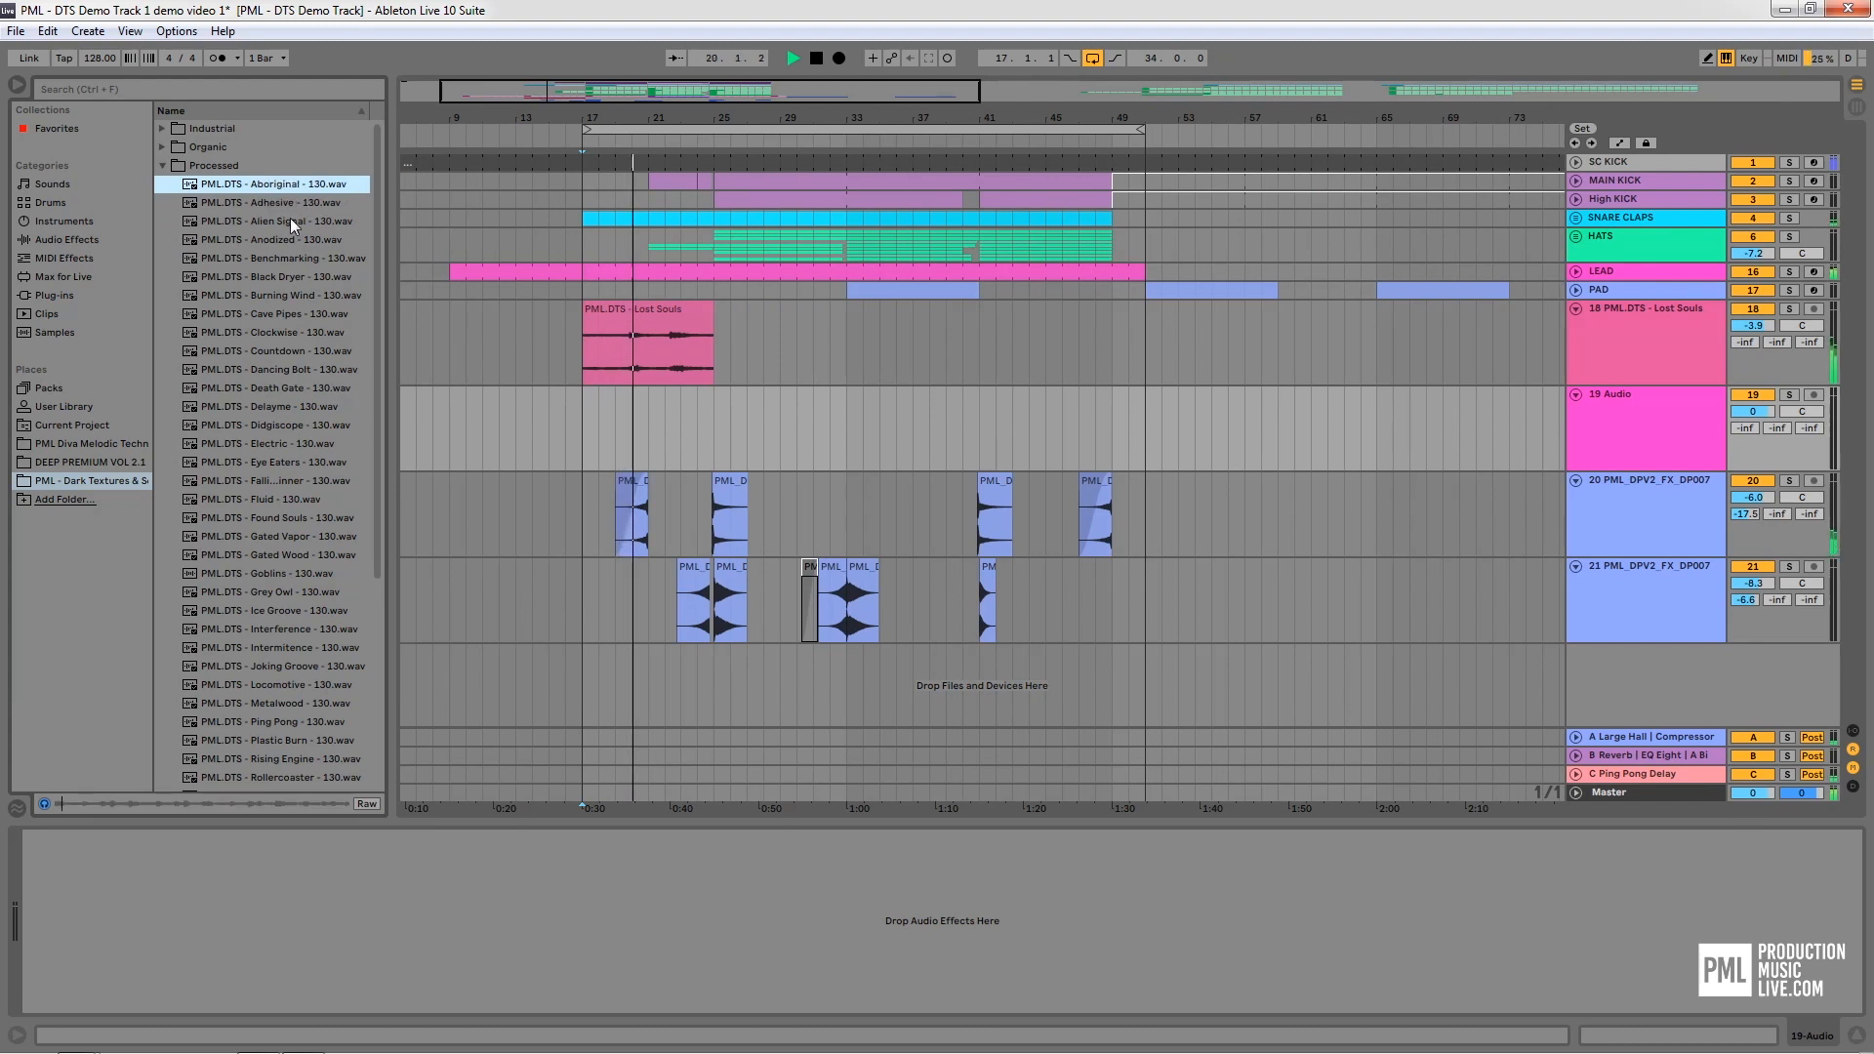
pyautogui.click(269, 220)
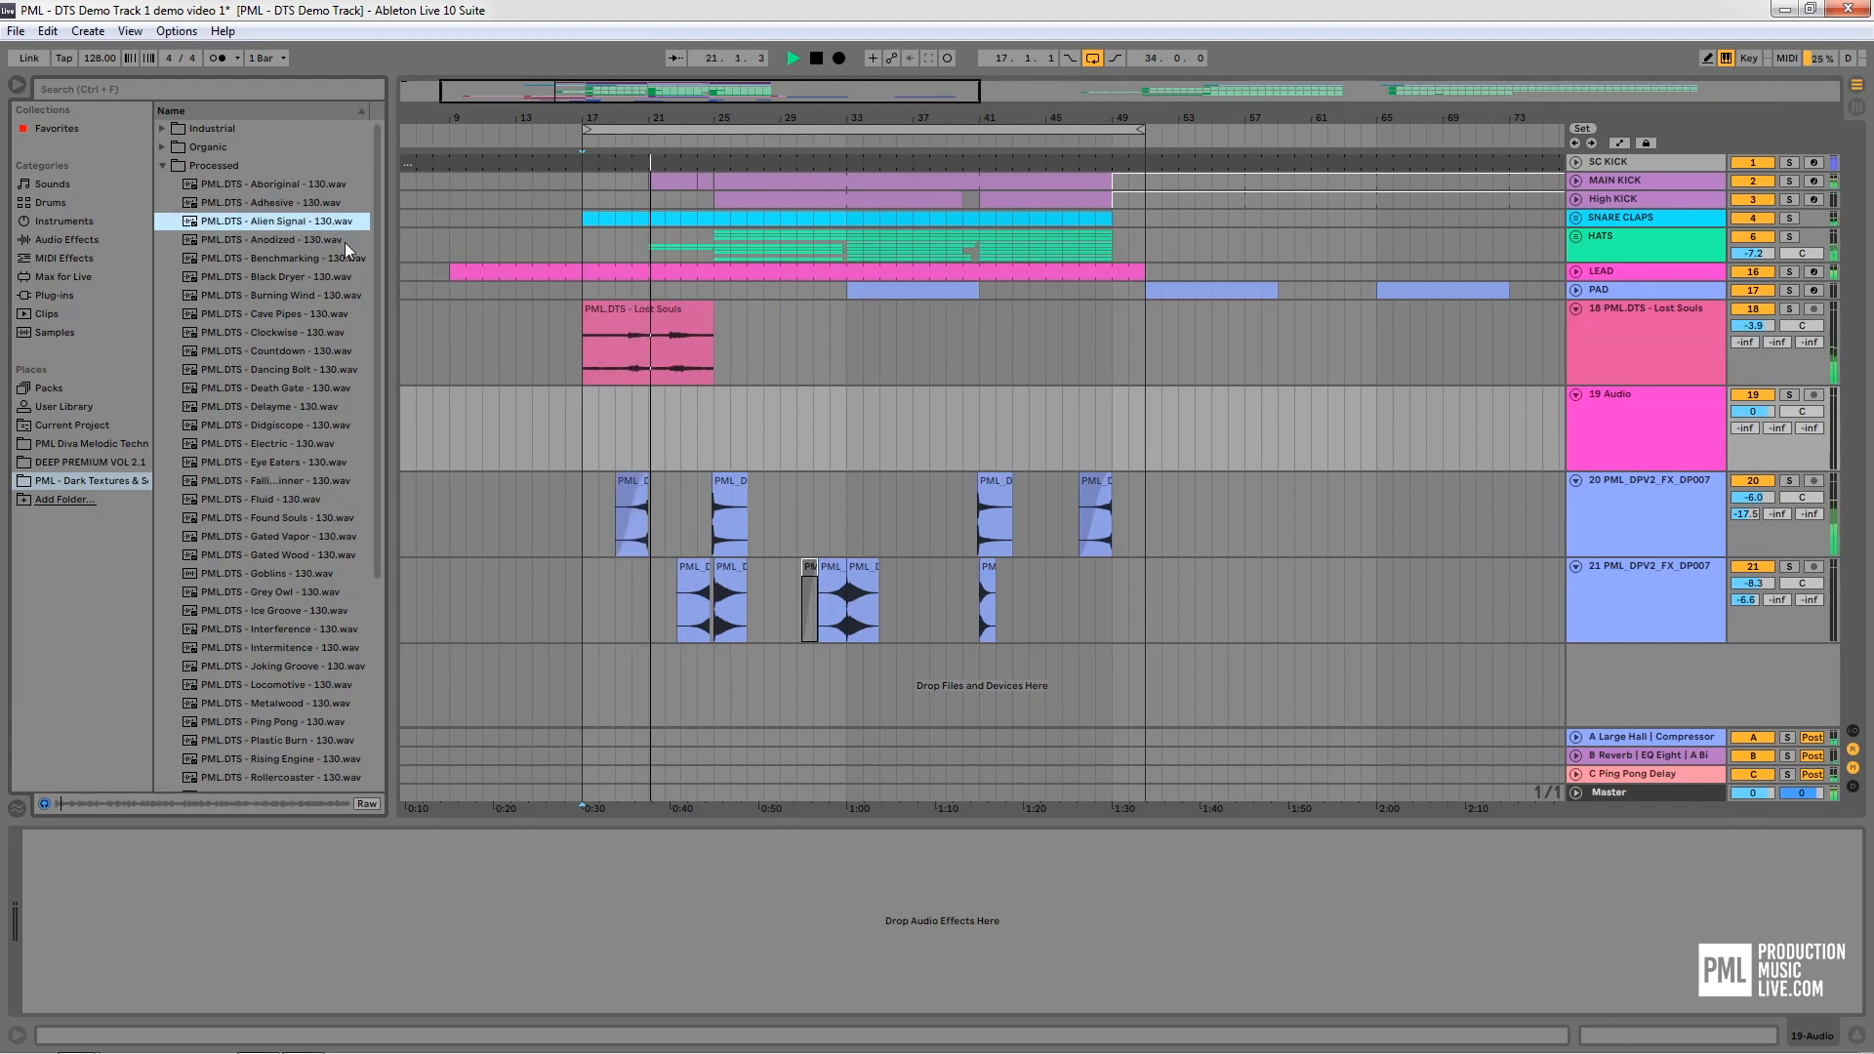
pyautogui.click(283, 238)
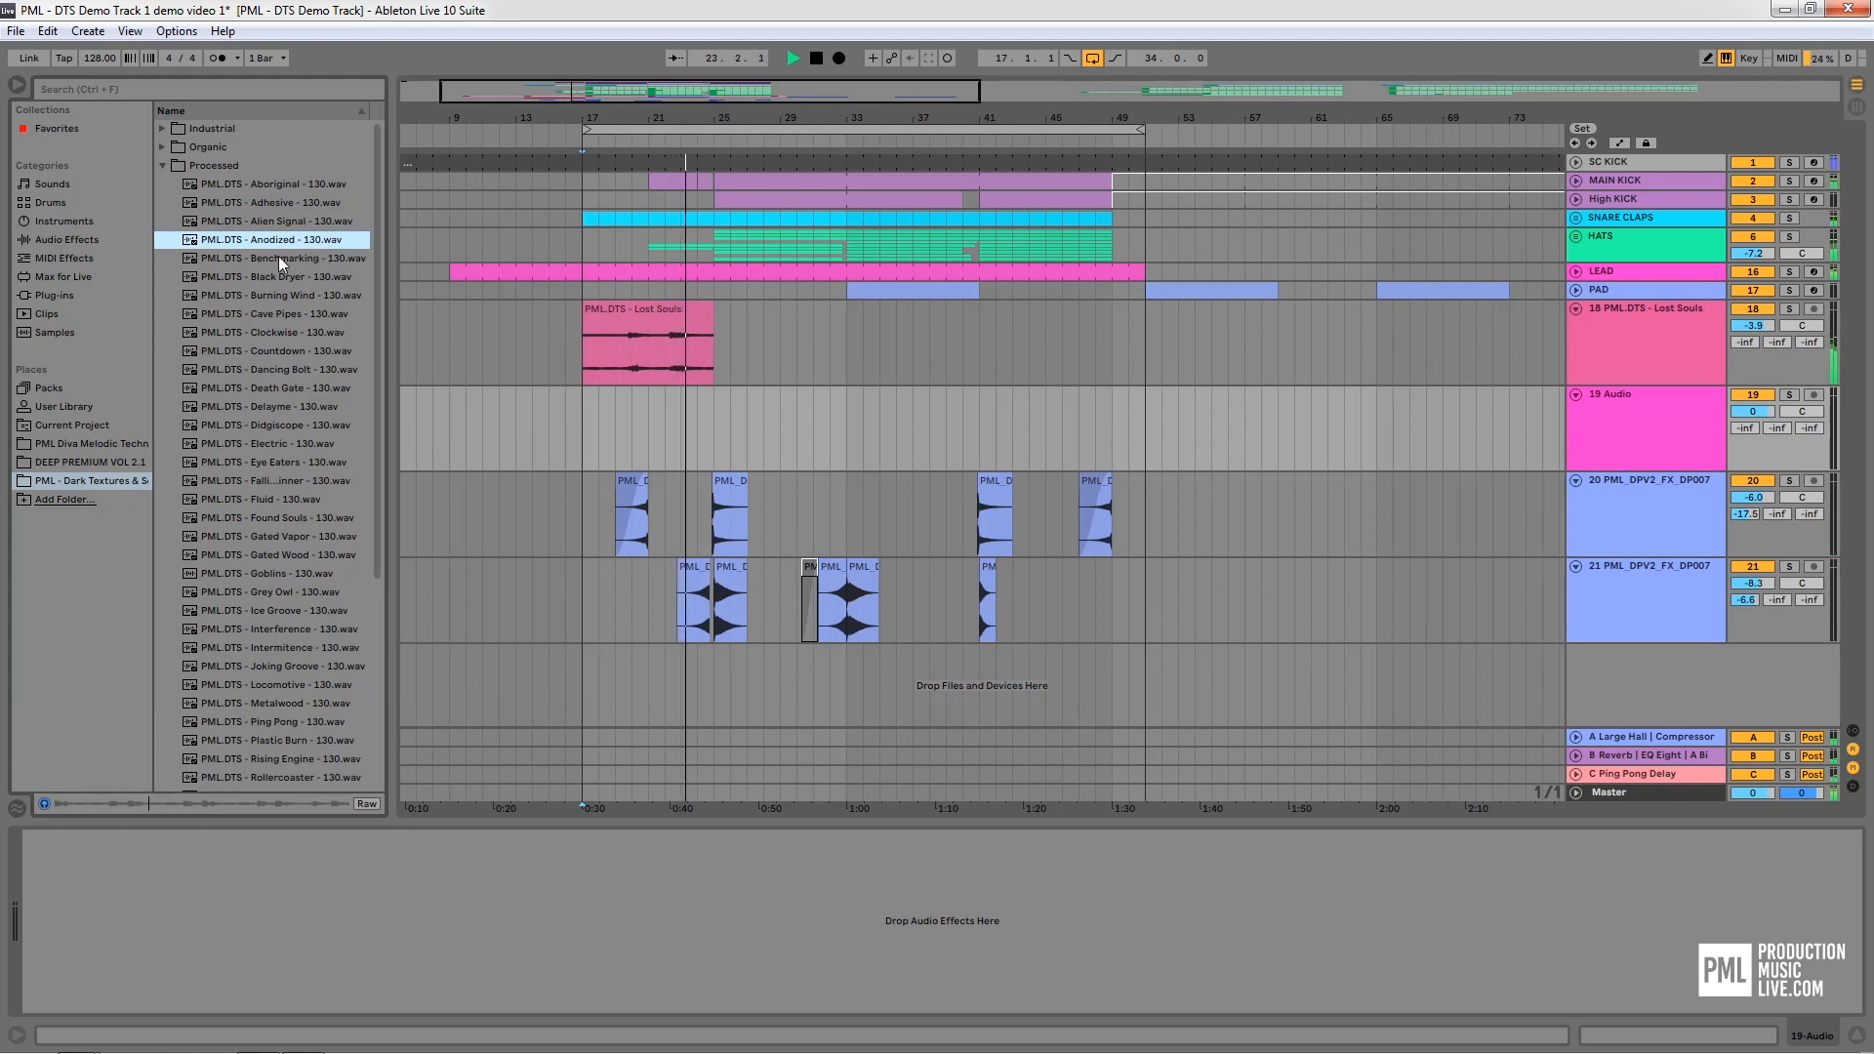
pyautogui.click(278, 257)
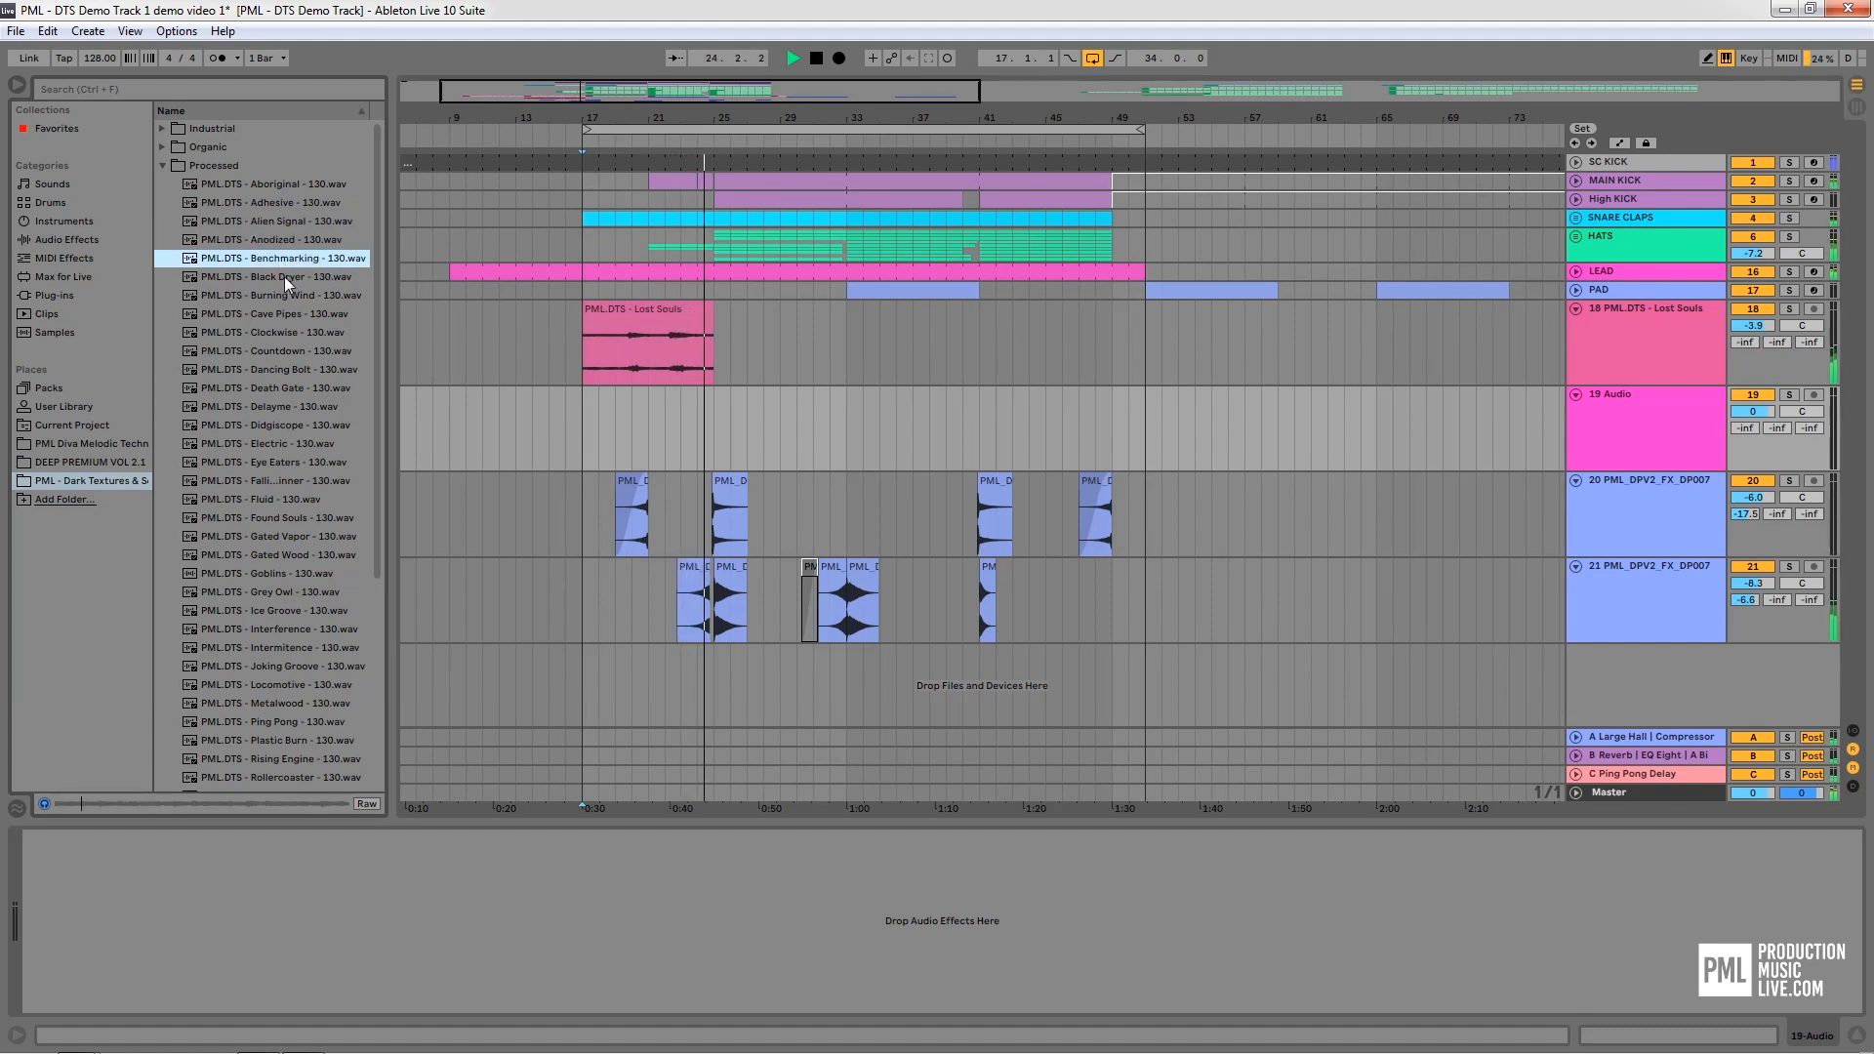
pyautogui.click(284, 278)
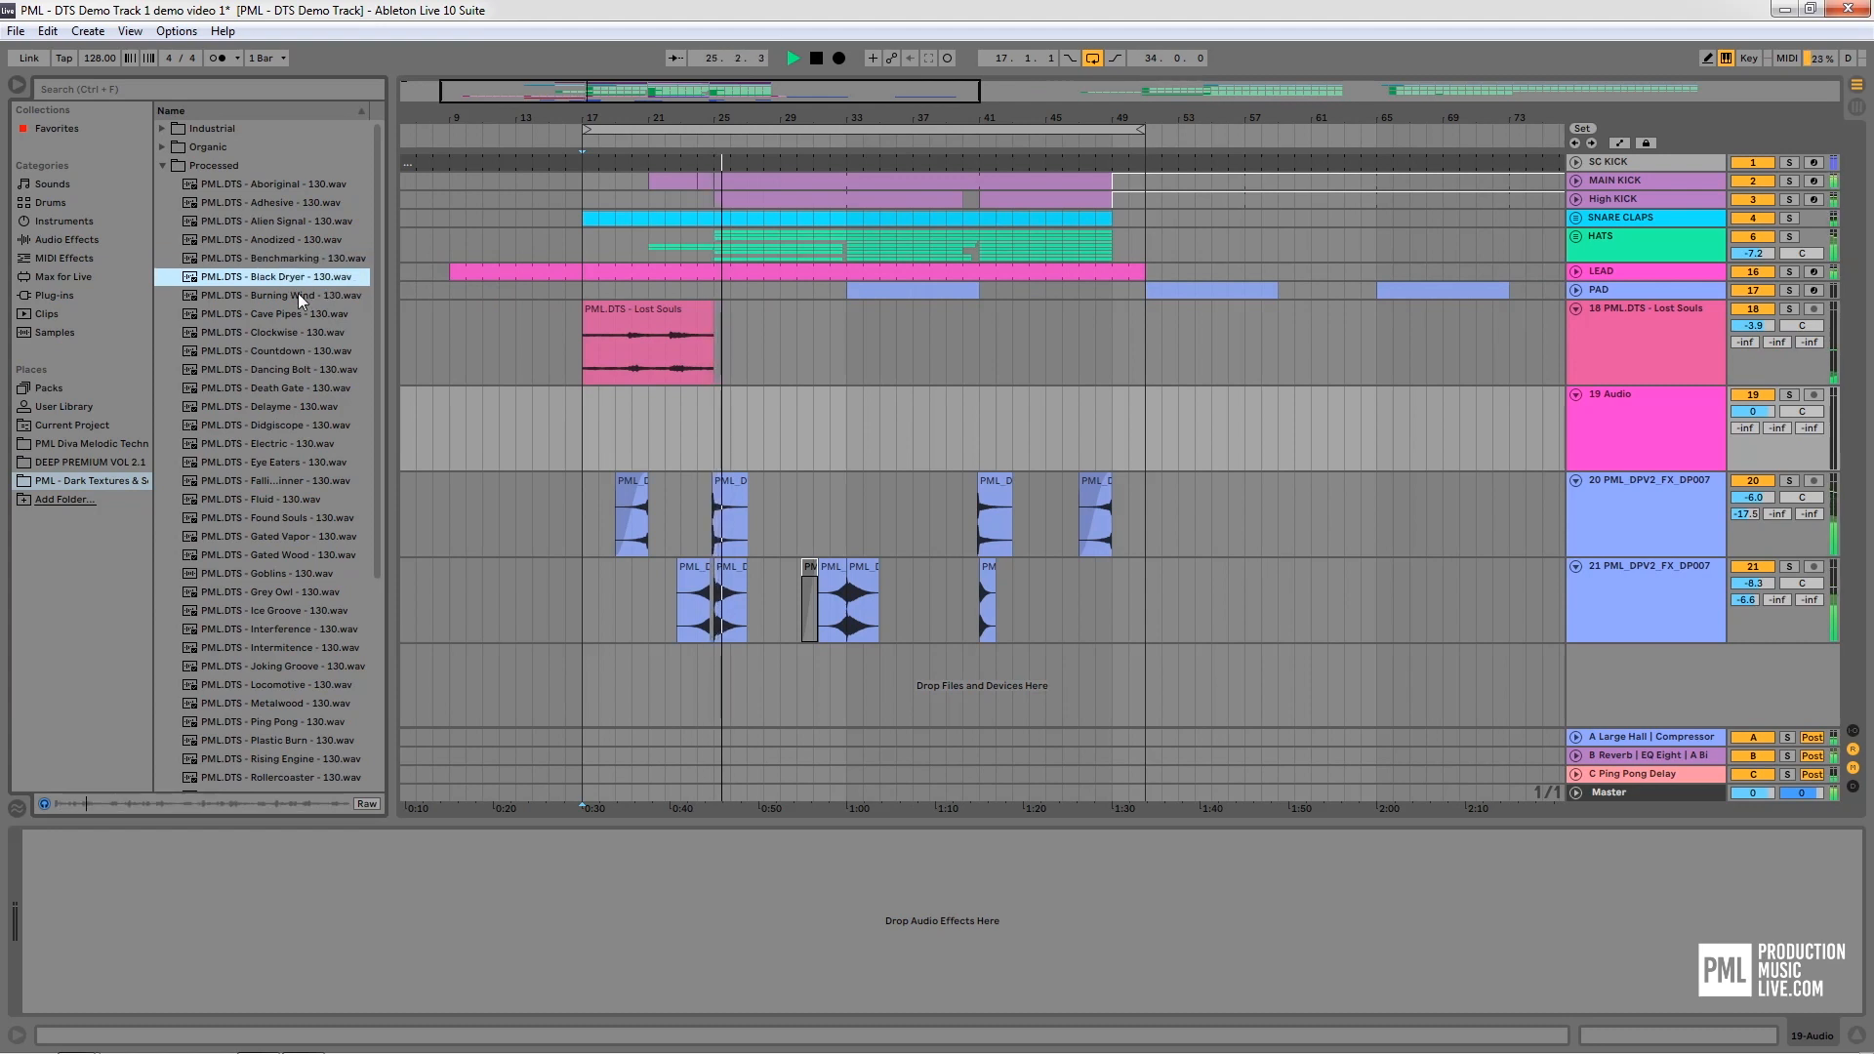
# Audition the Processed samples one by one from Burning Wind through Delayme
pyautogui.click(284, 295)
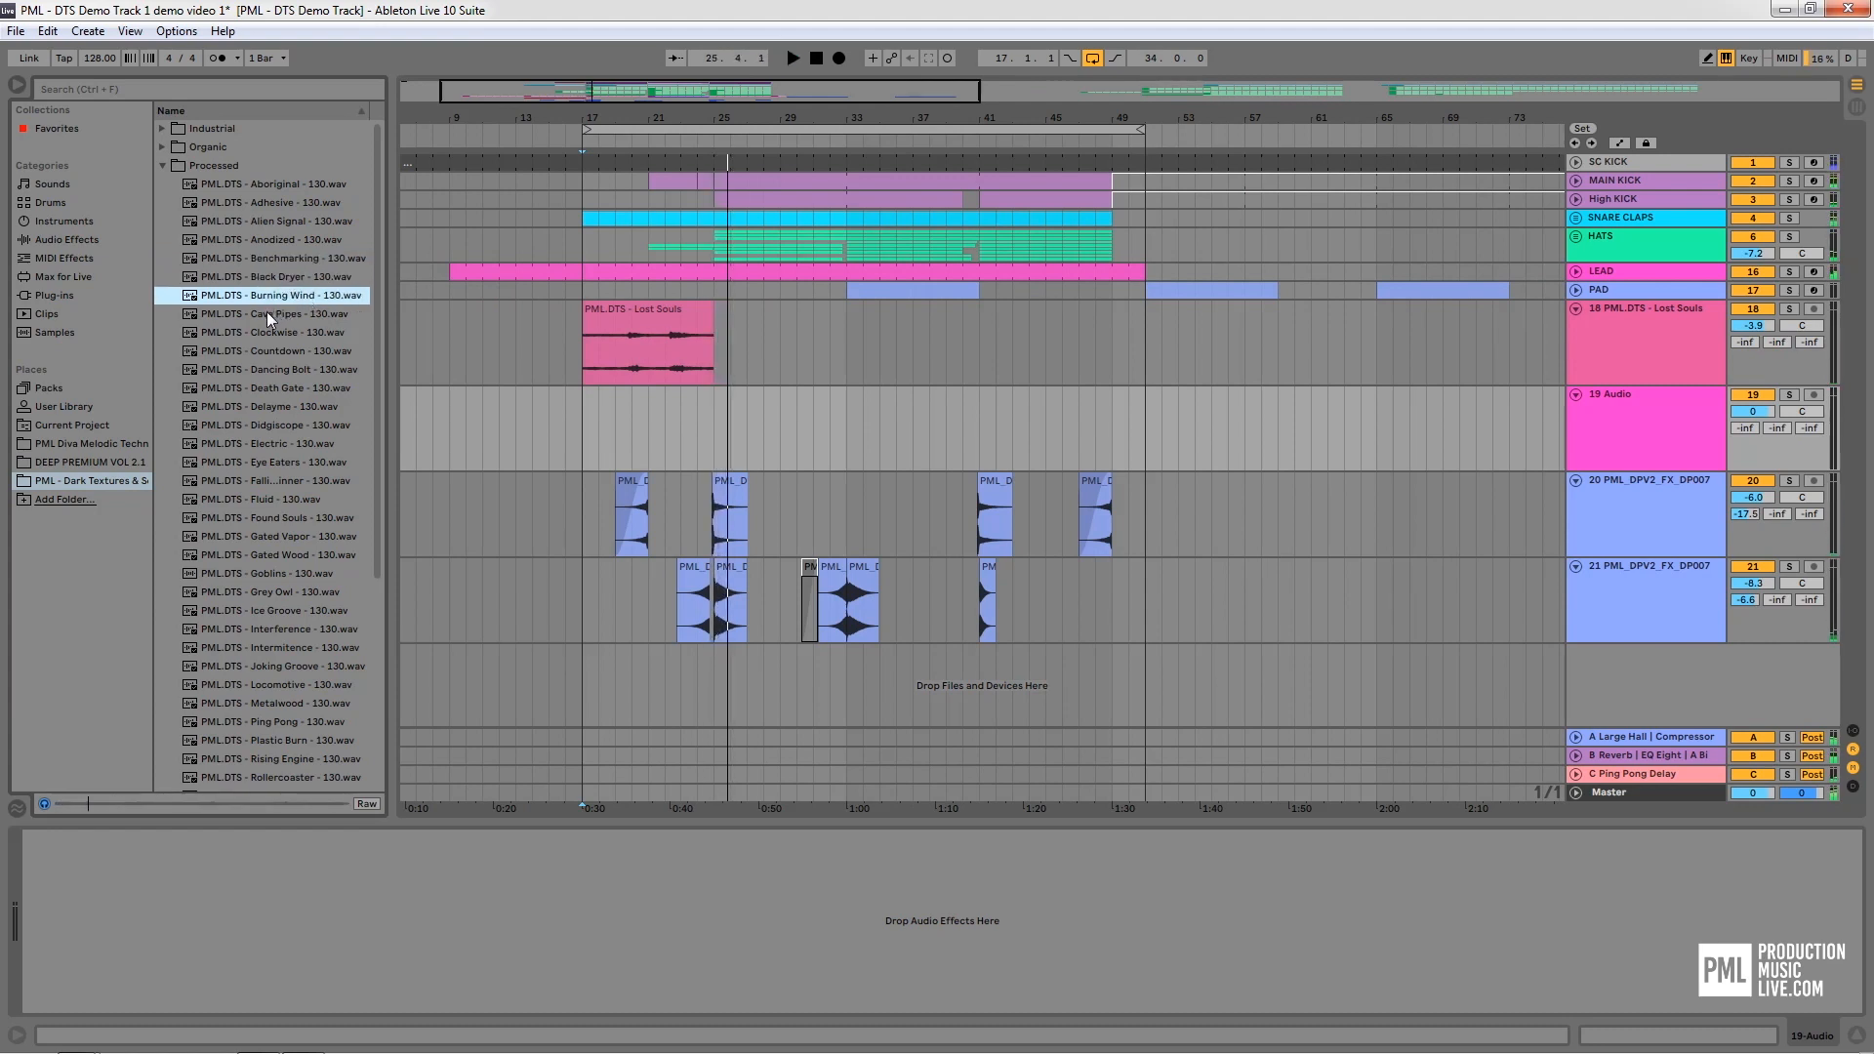
pyautogui.click(275, 315)
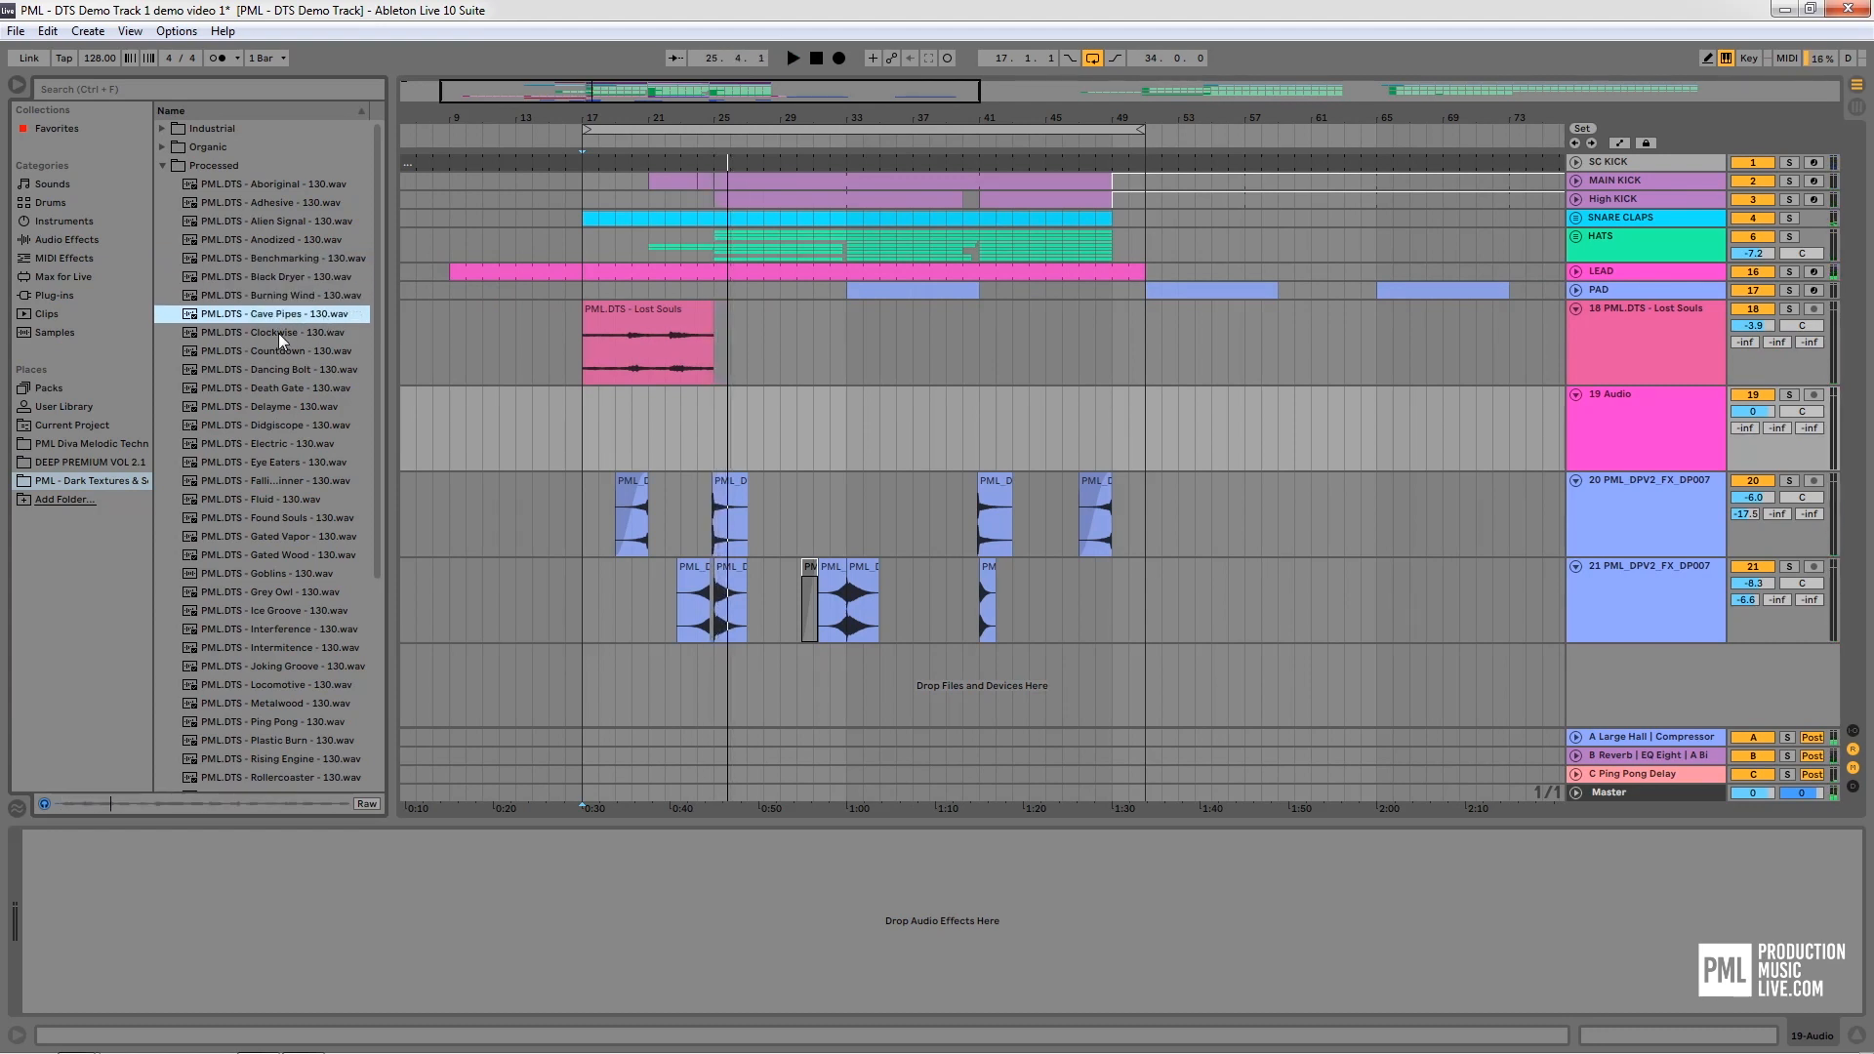
pyautogui.click(278, 332)
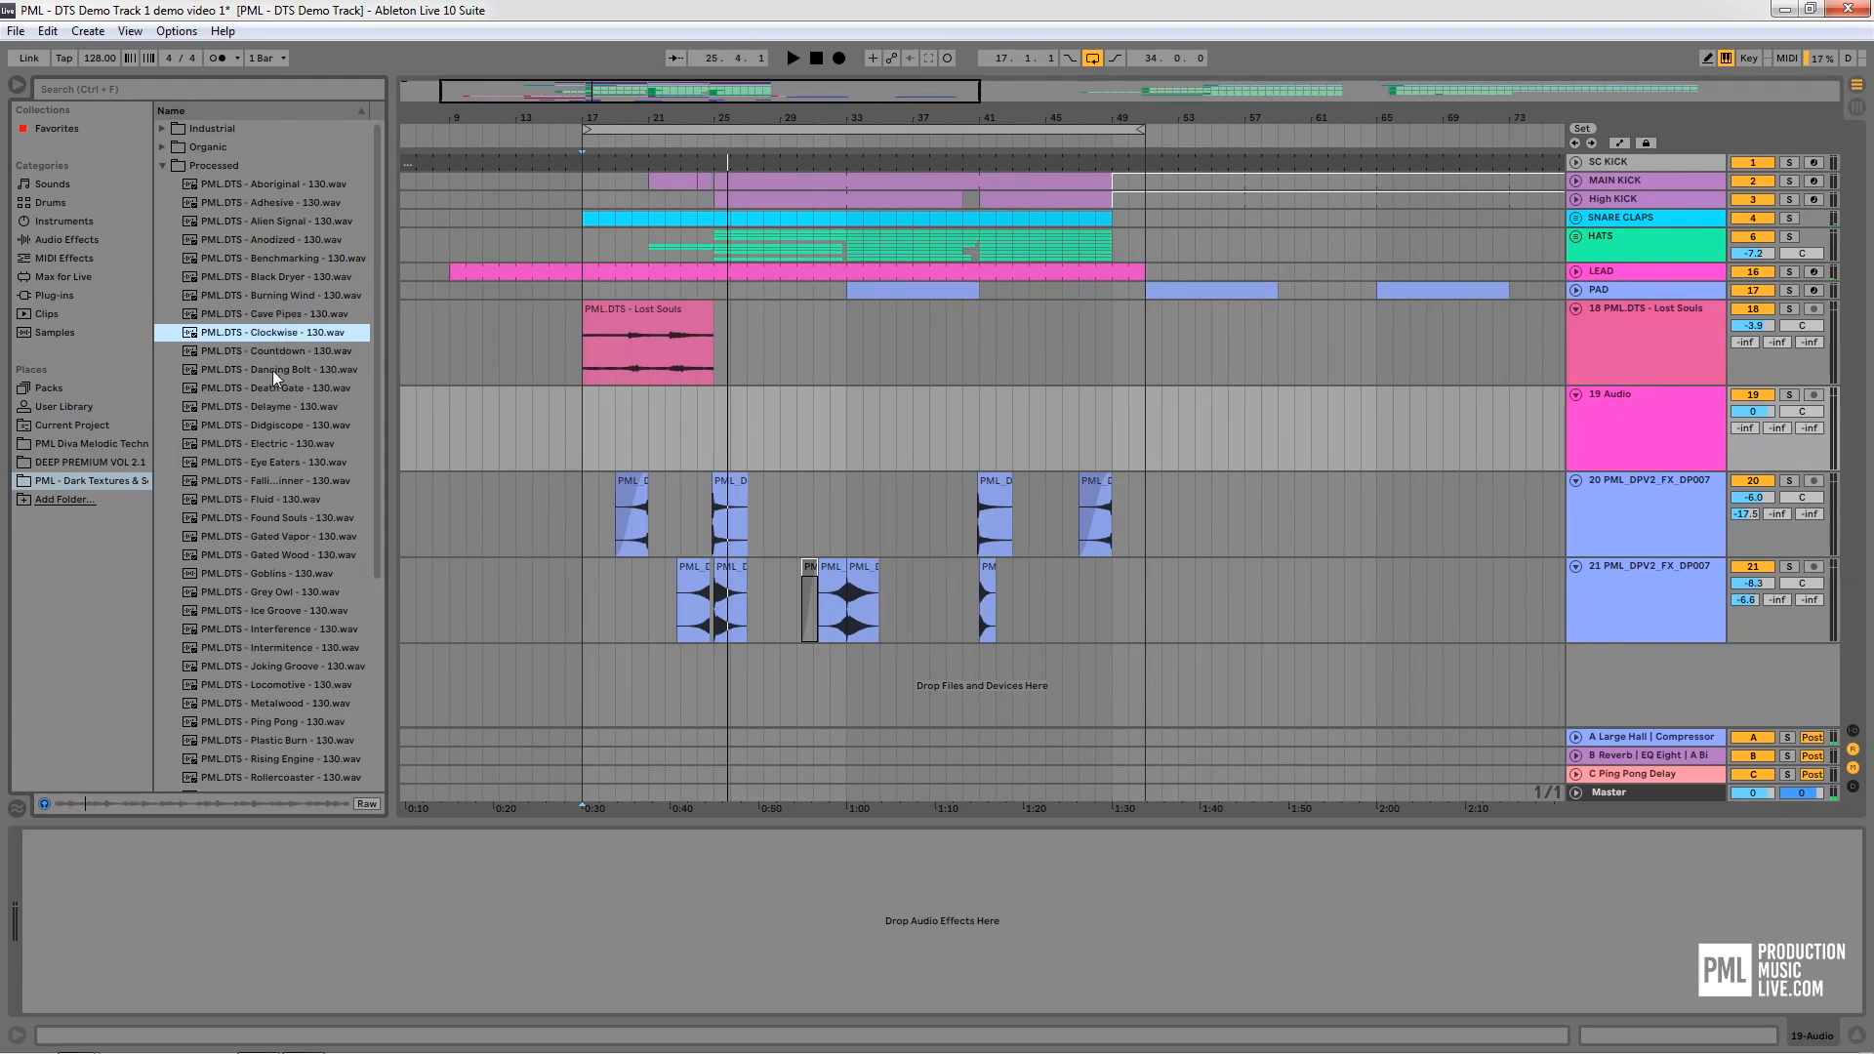
pyautogui.click(285, 351)
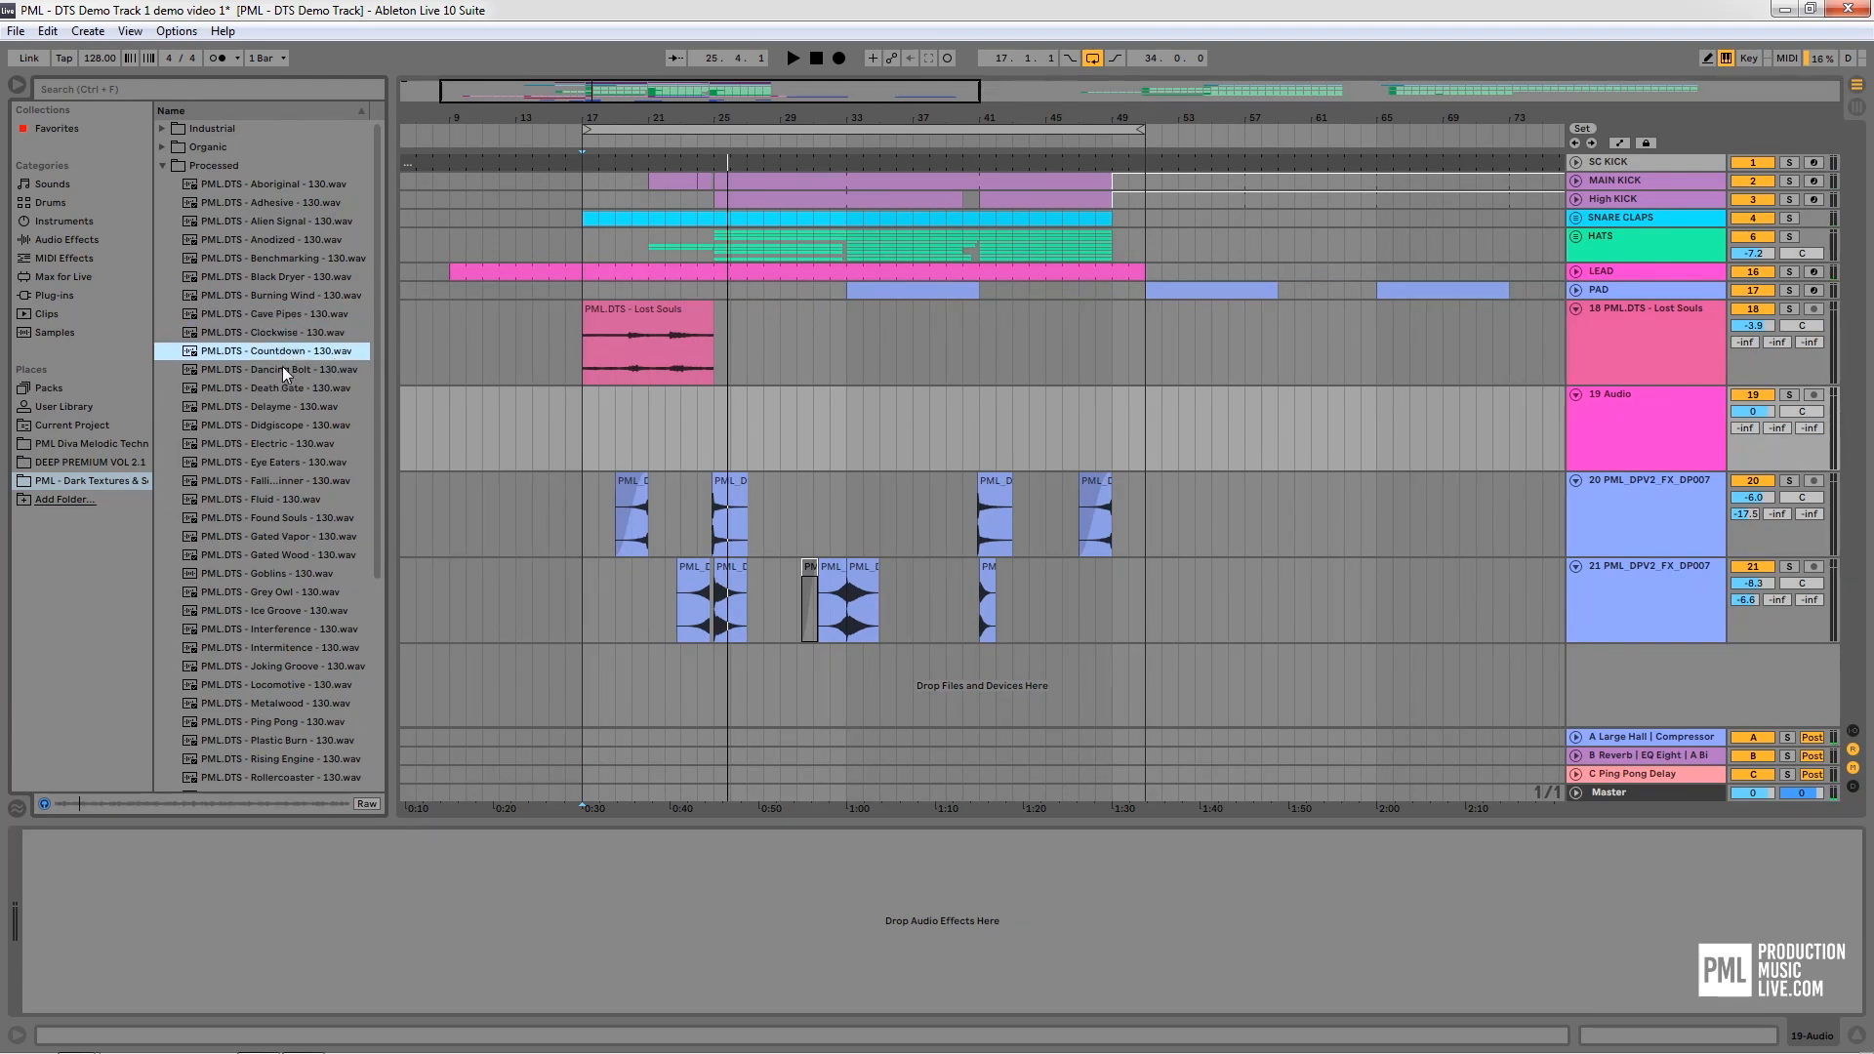
pyautogui.click(295, 369)
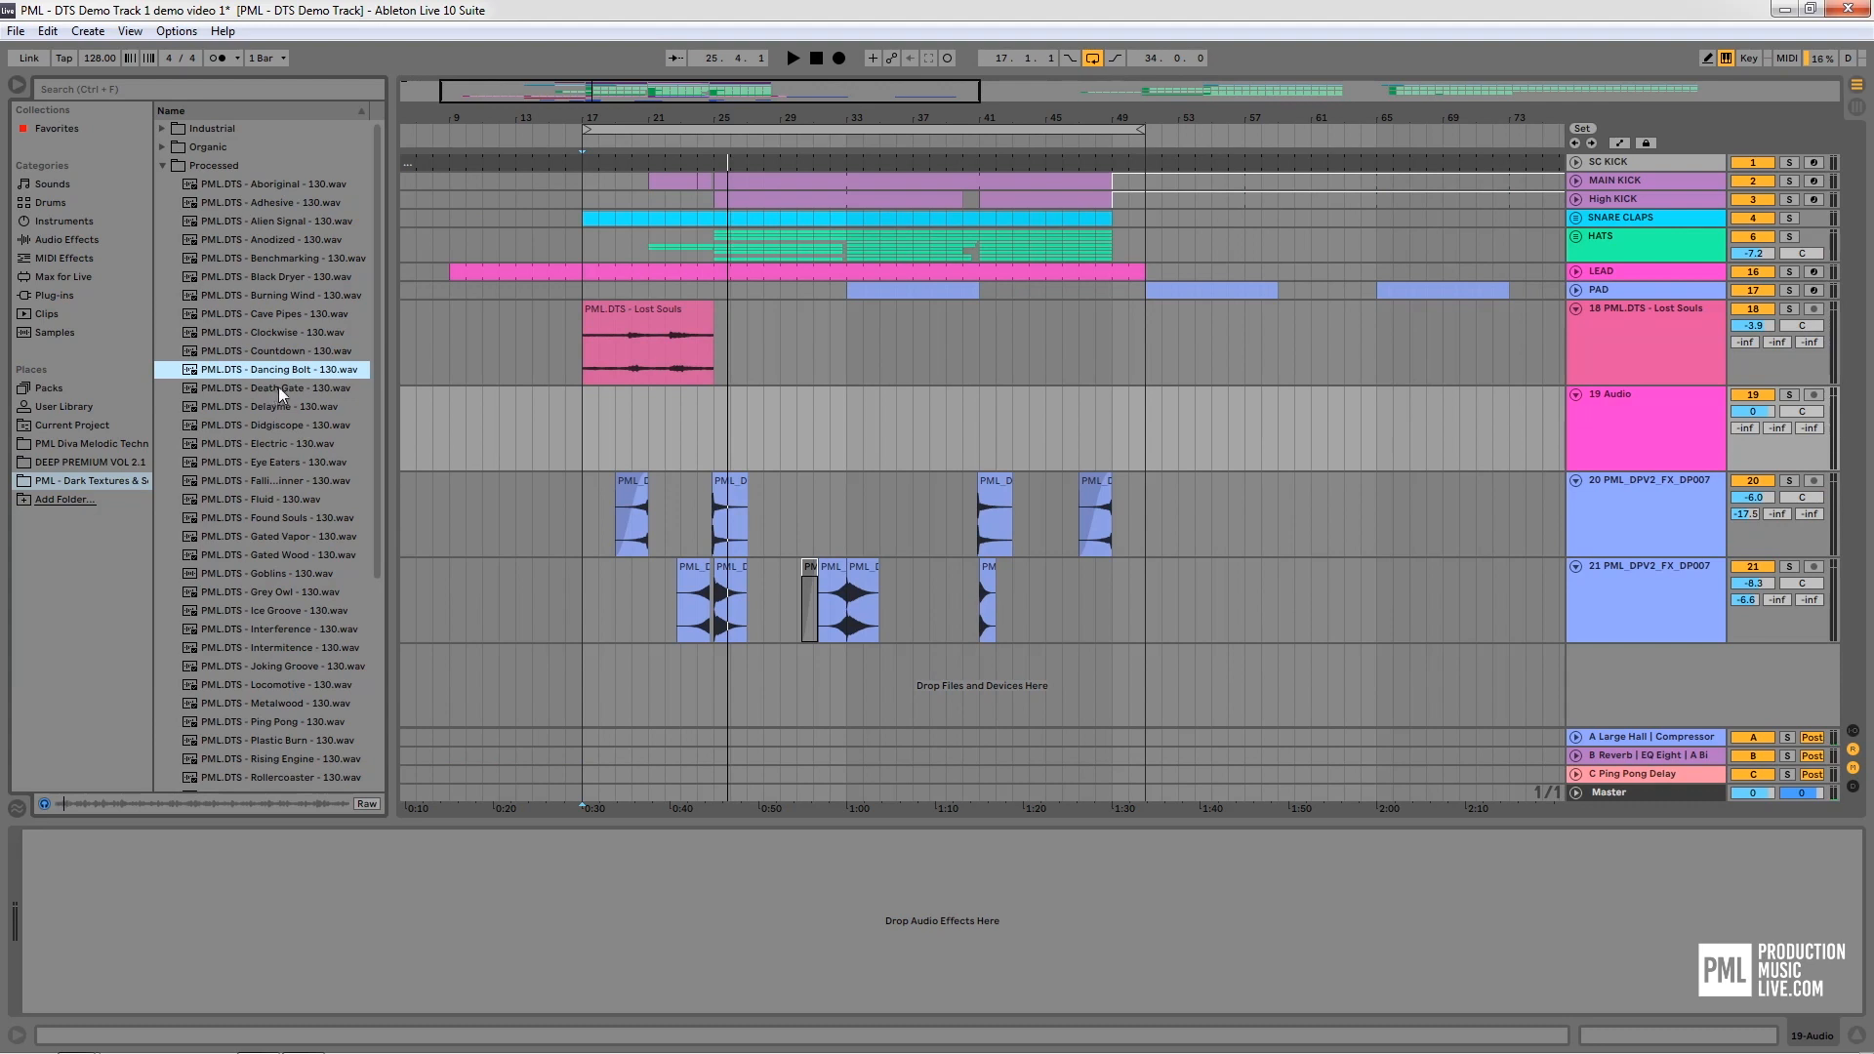
pyautogui.click(289, 387)
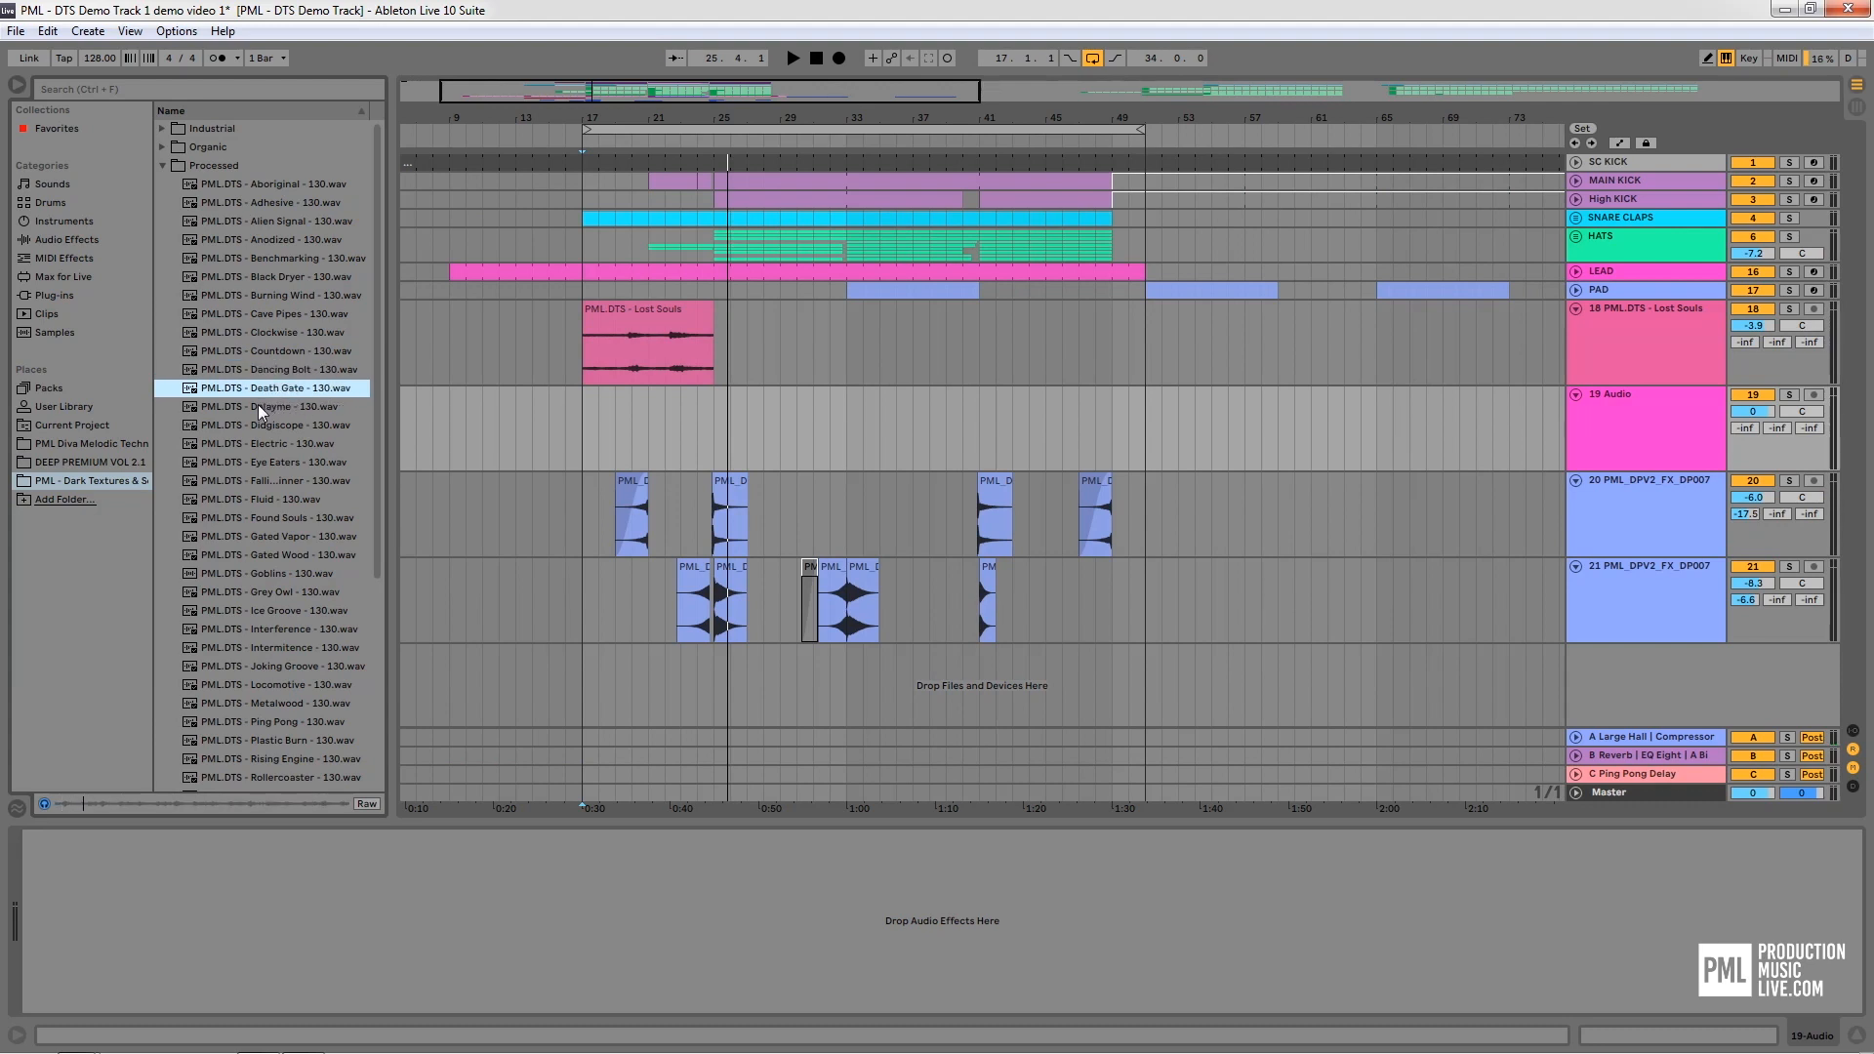
pyautogui.click(296, 405)
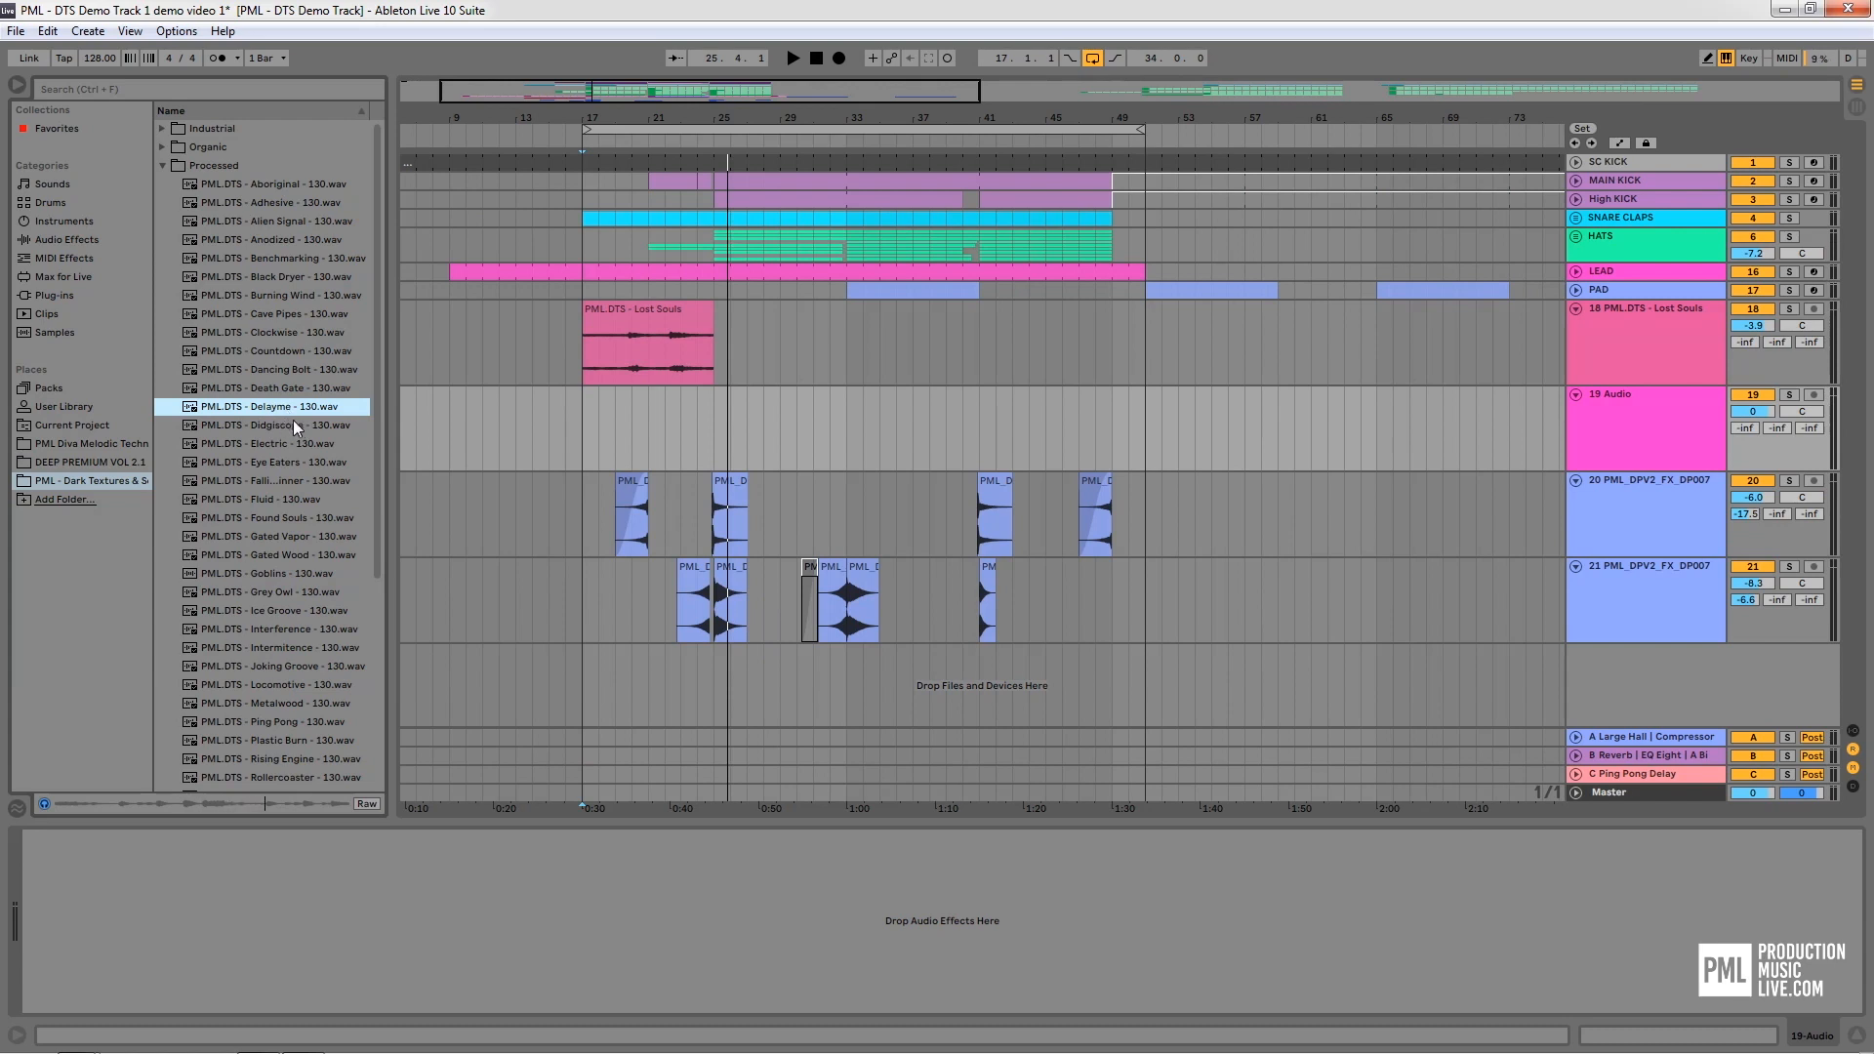
# Place the Delayme sample at bar 17 on the empty audio track, sending it to Large Hall at -7.0 dB and Ping Pong Delay at about -12 dB
pyautogui.moveTo(255, 408); pyautogui.dragTo(1162, 463)
pyautogui.click(1669, 391)
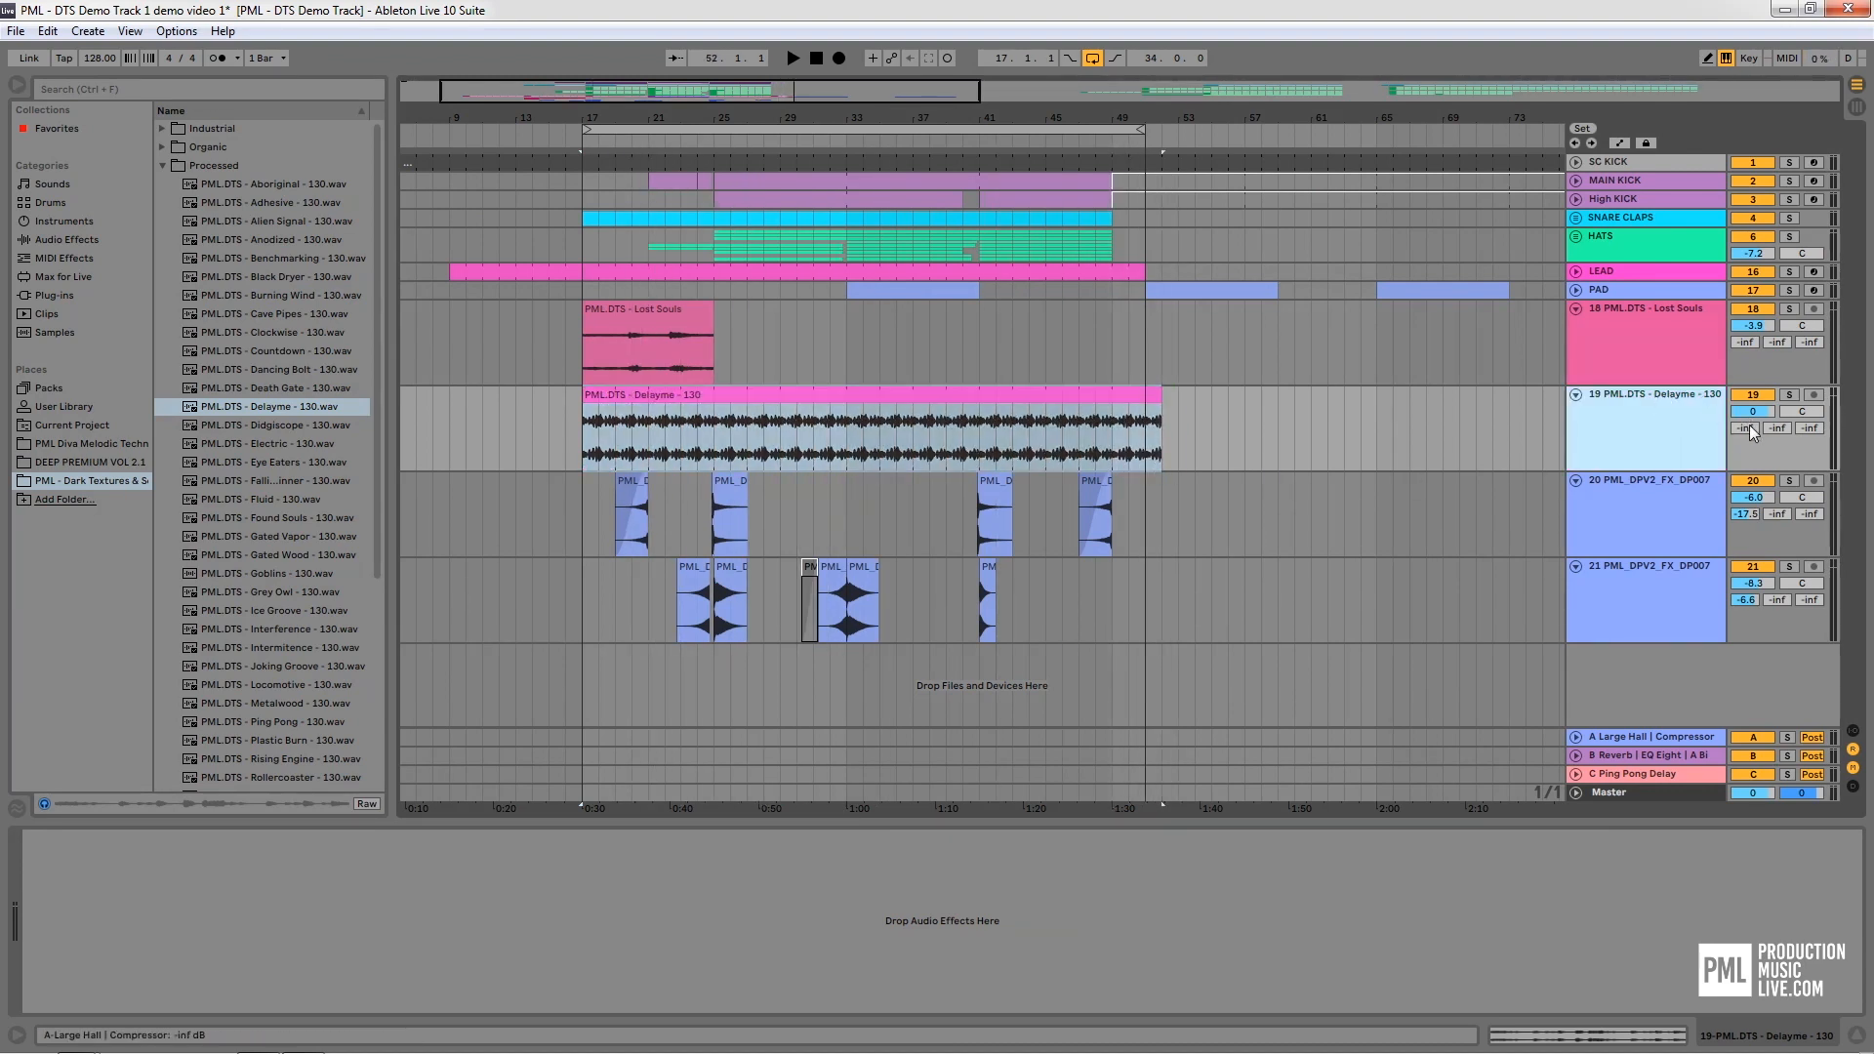
pyautogui.click(1751, 429)
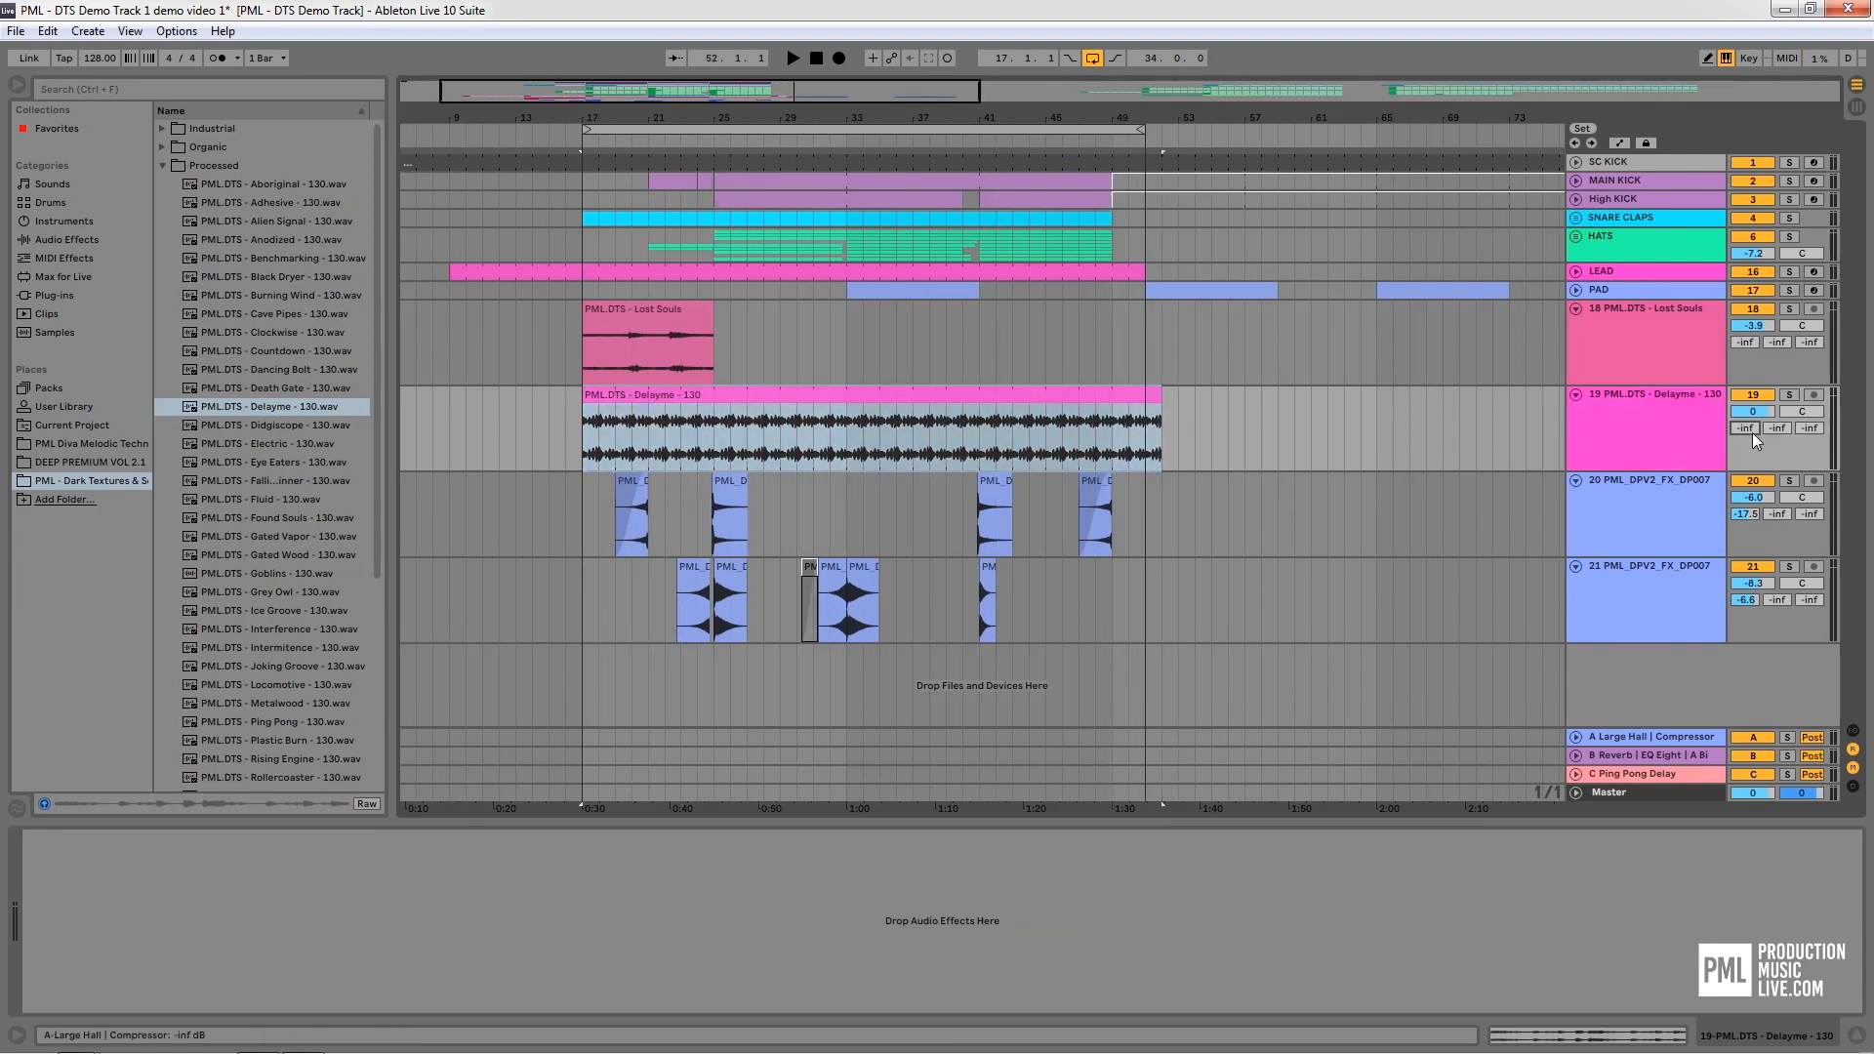
pyautogui.click(1619, 144)
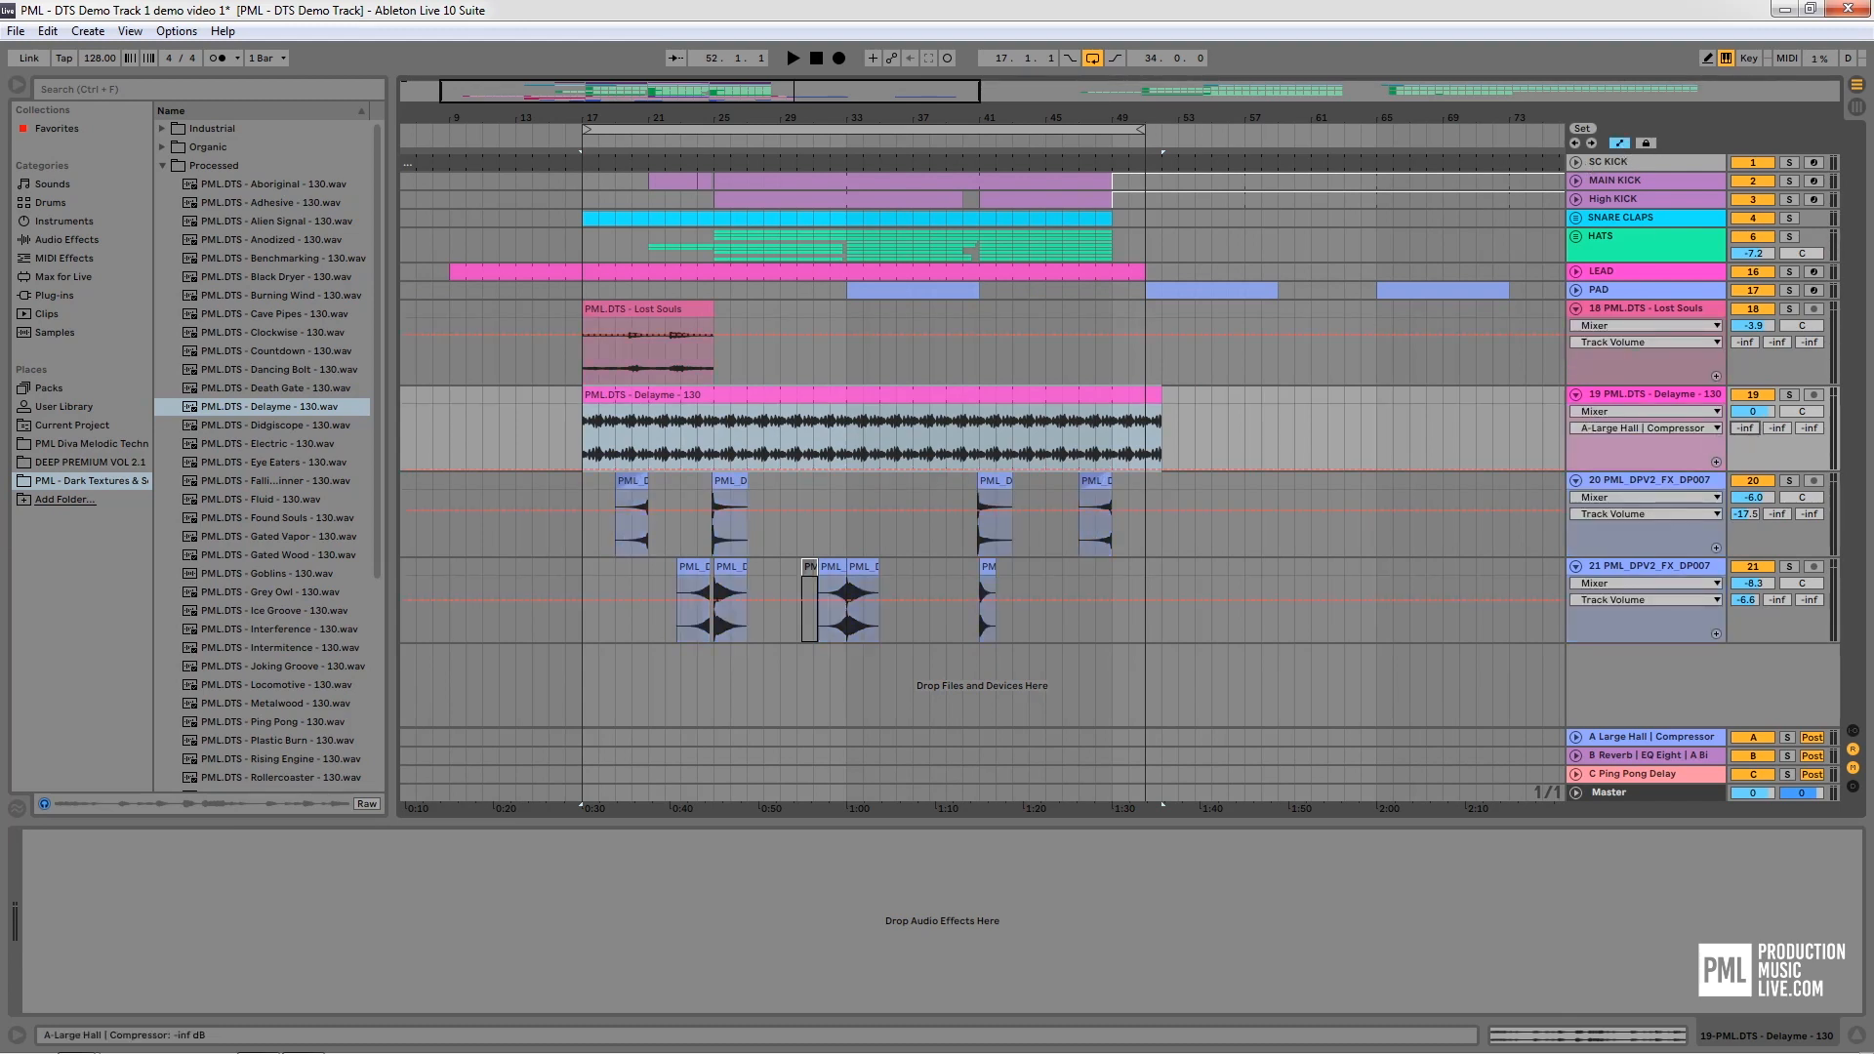
pyautogui.click(1781, 429)
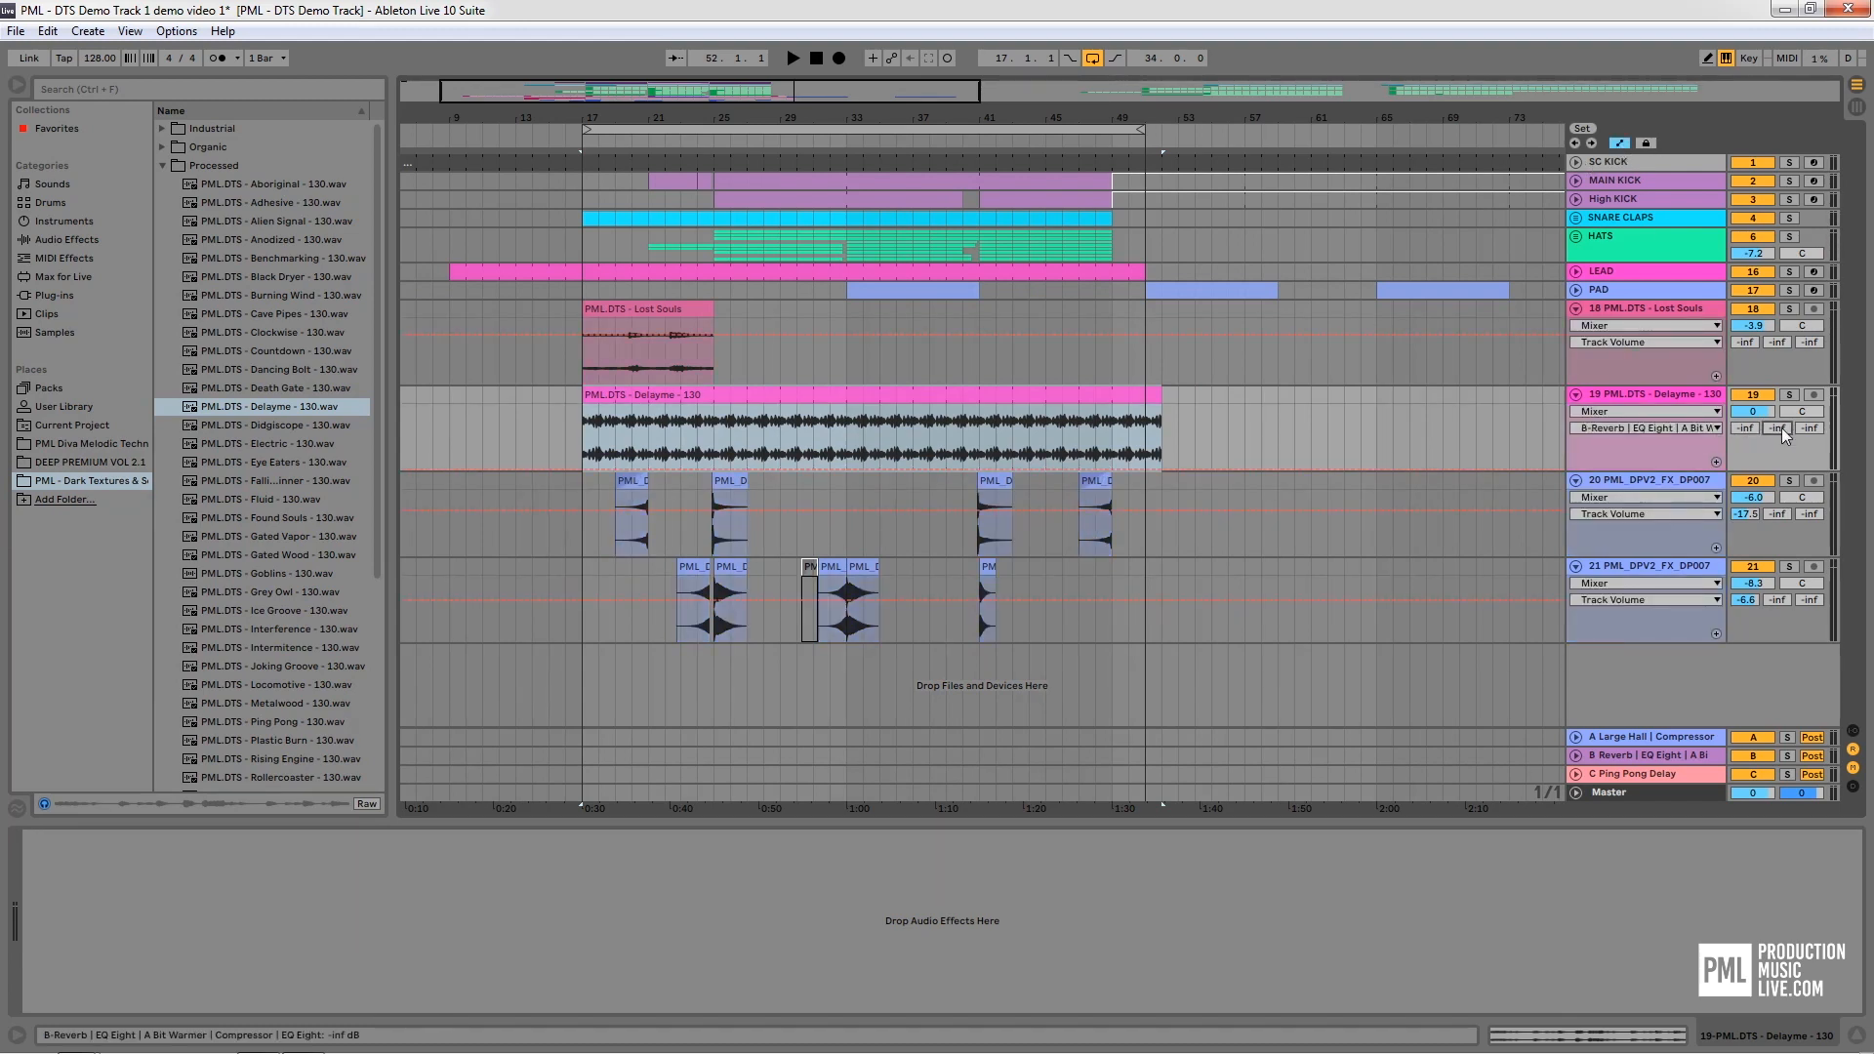
pyautogui.moveTo(1815, 431); pyautogui.dragTo(1816, 420)
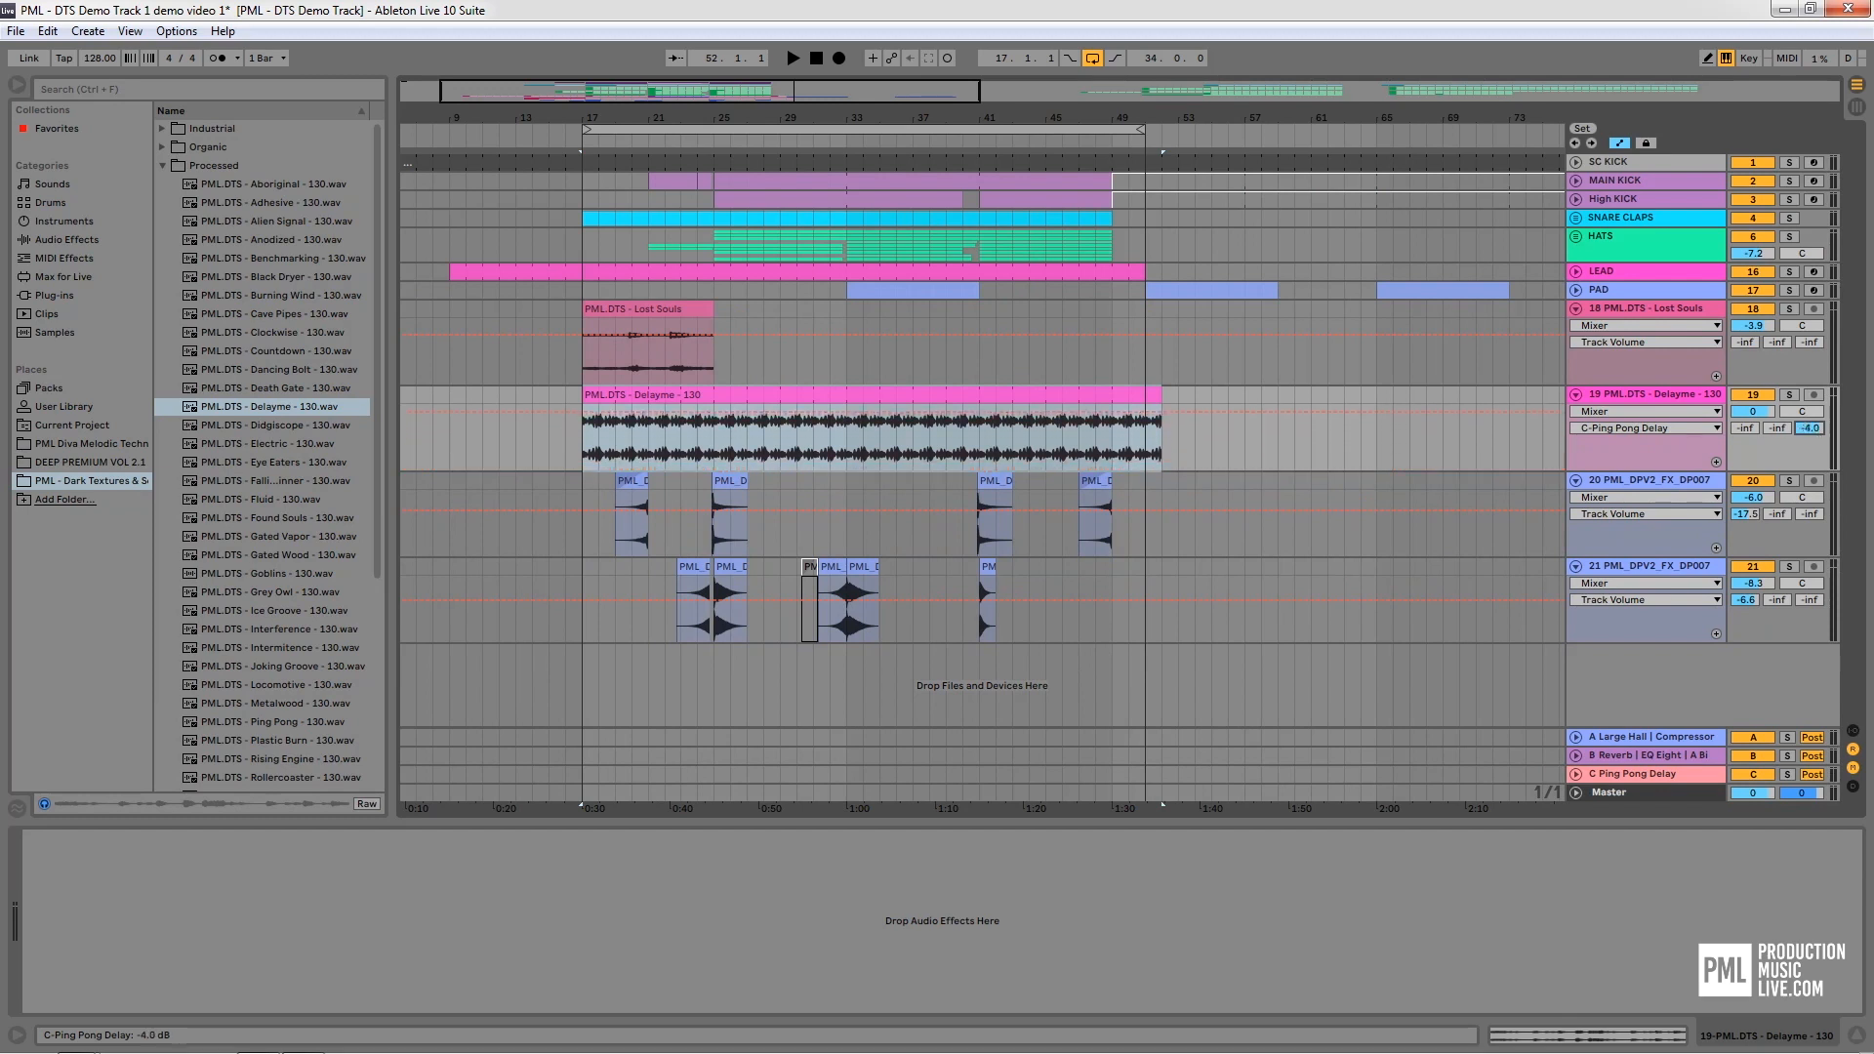
pyautogui.click(1778, 429)
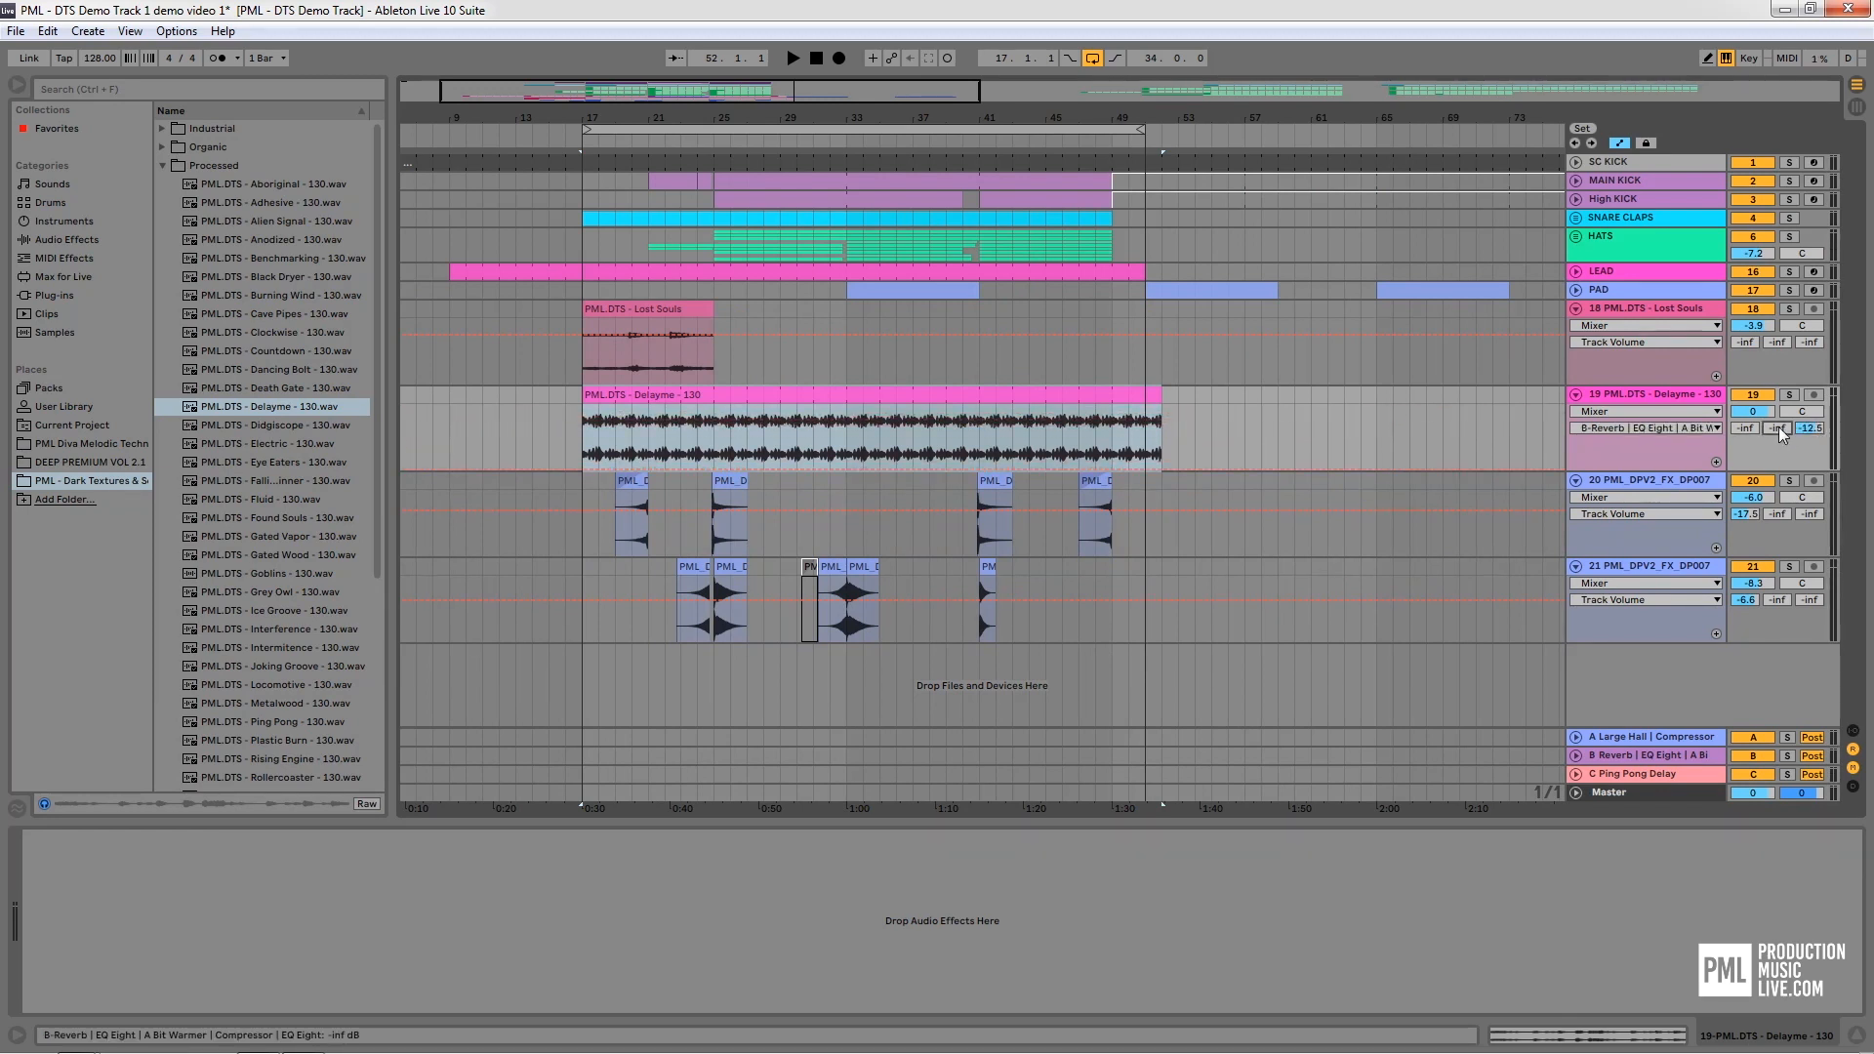
pyautogui.click(1746, 430)
pyautogui.moveTo(1749, 437); pyautogui.dragTo(1748, 419)
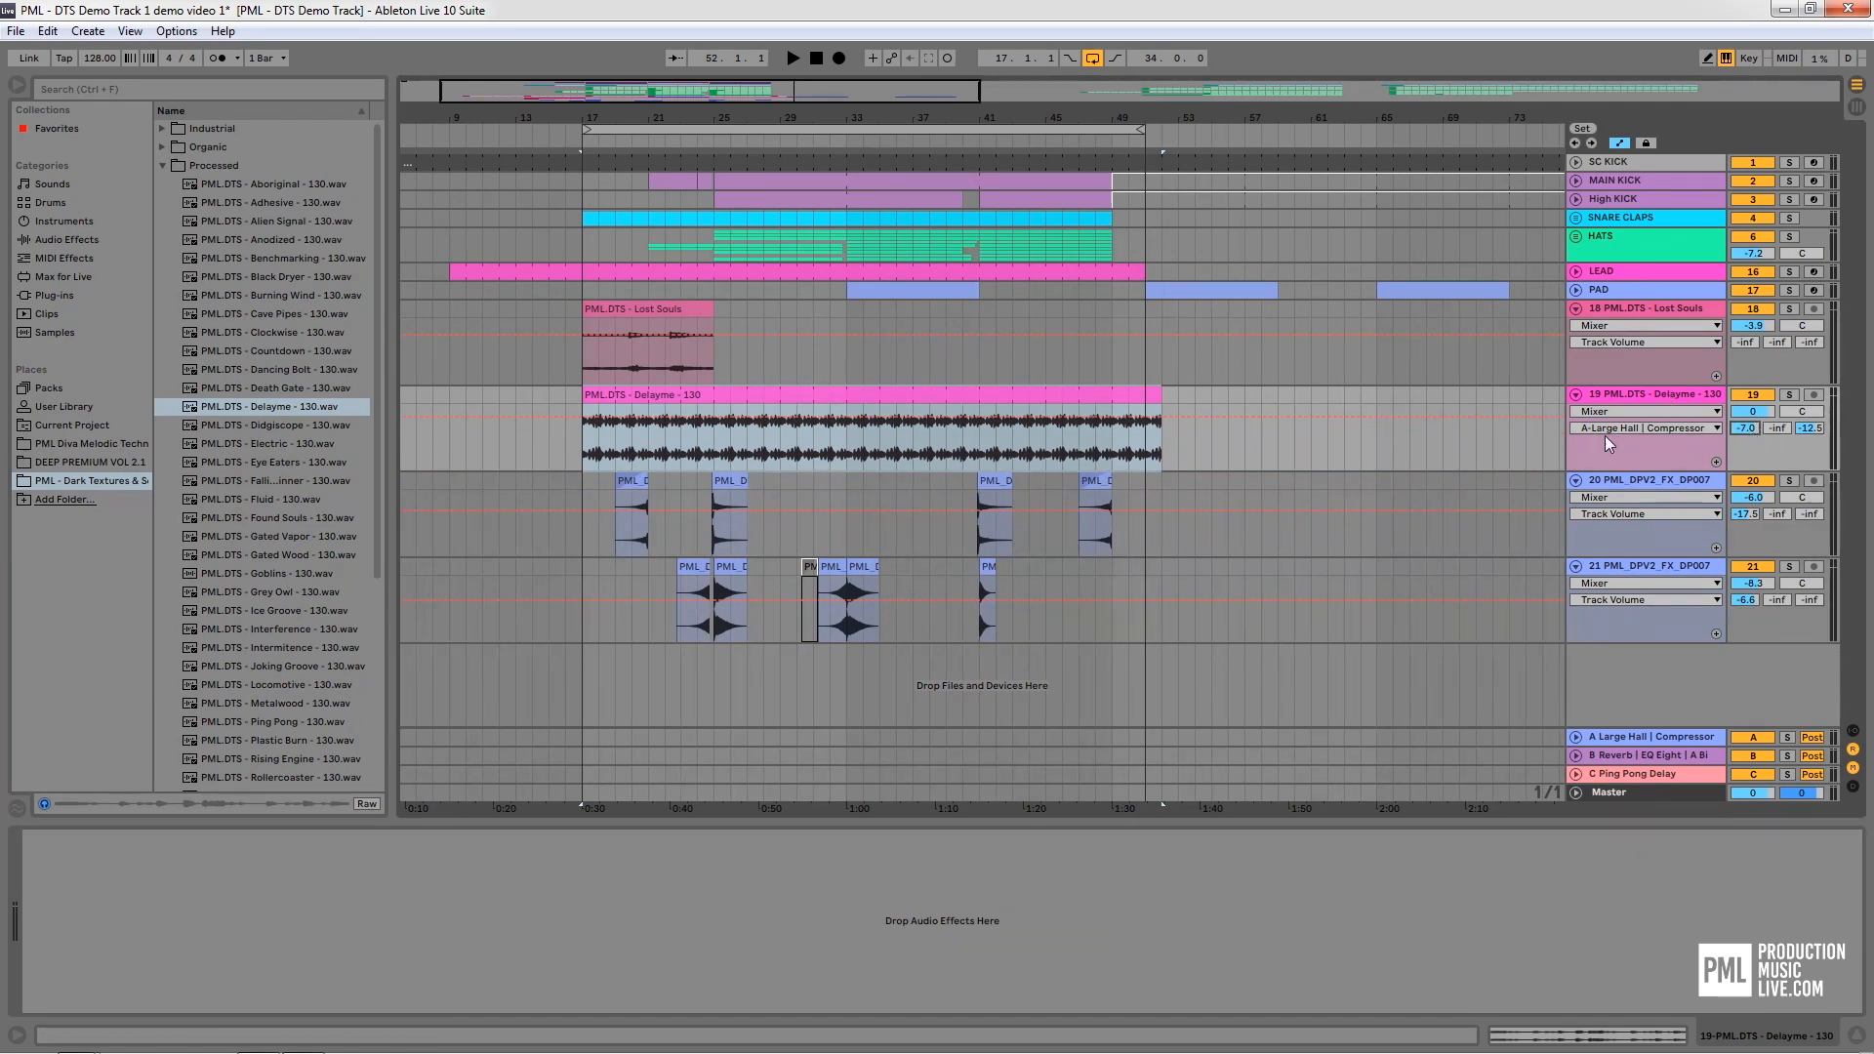
# Check the device chain on the Large Hall return and play the arrangement from bar 17 to hear the Delayme texture
pyautogui.click(1660, 742)
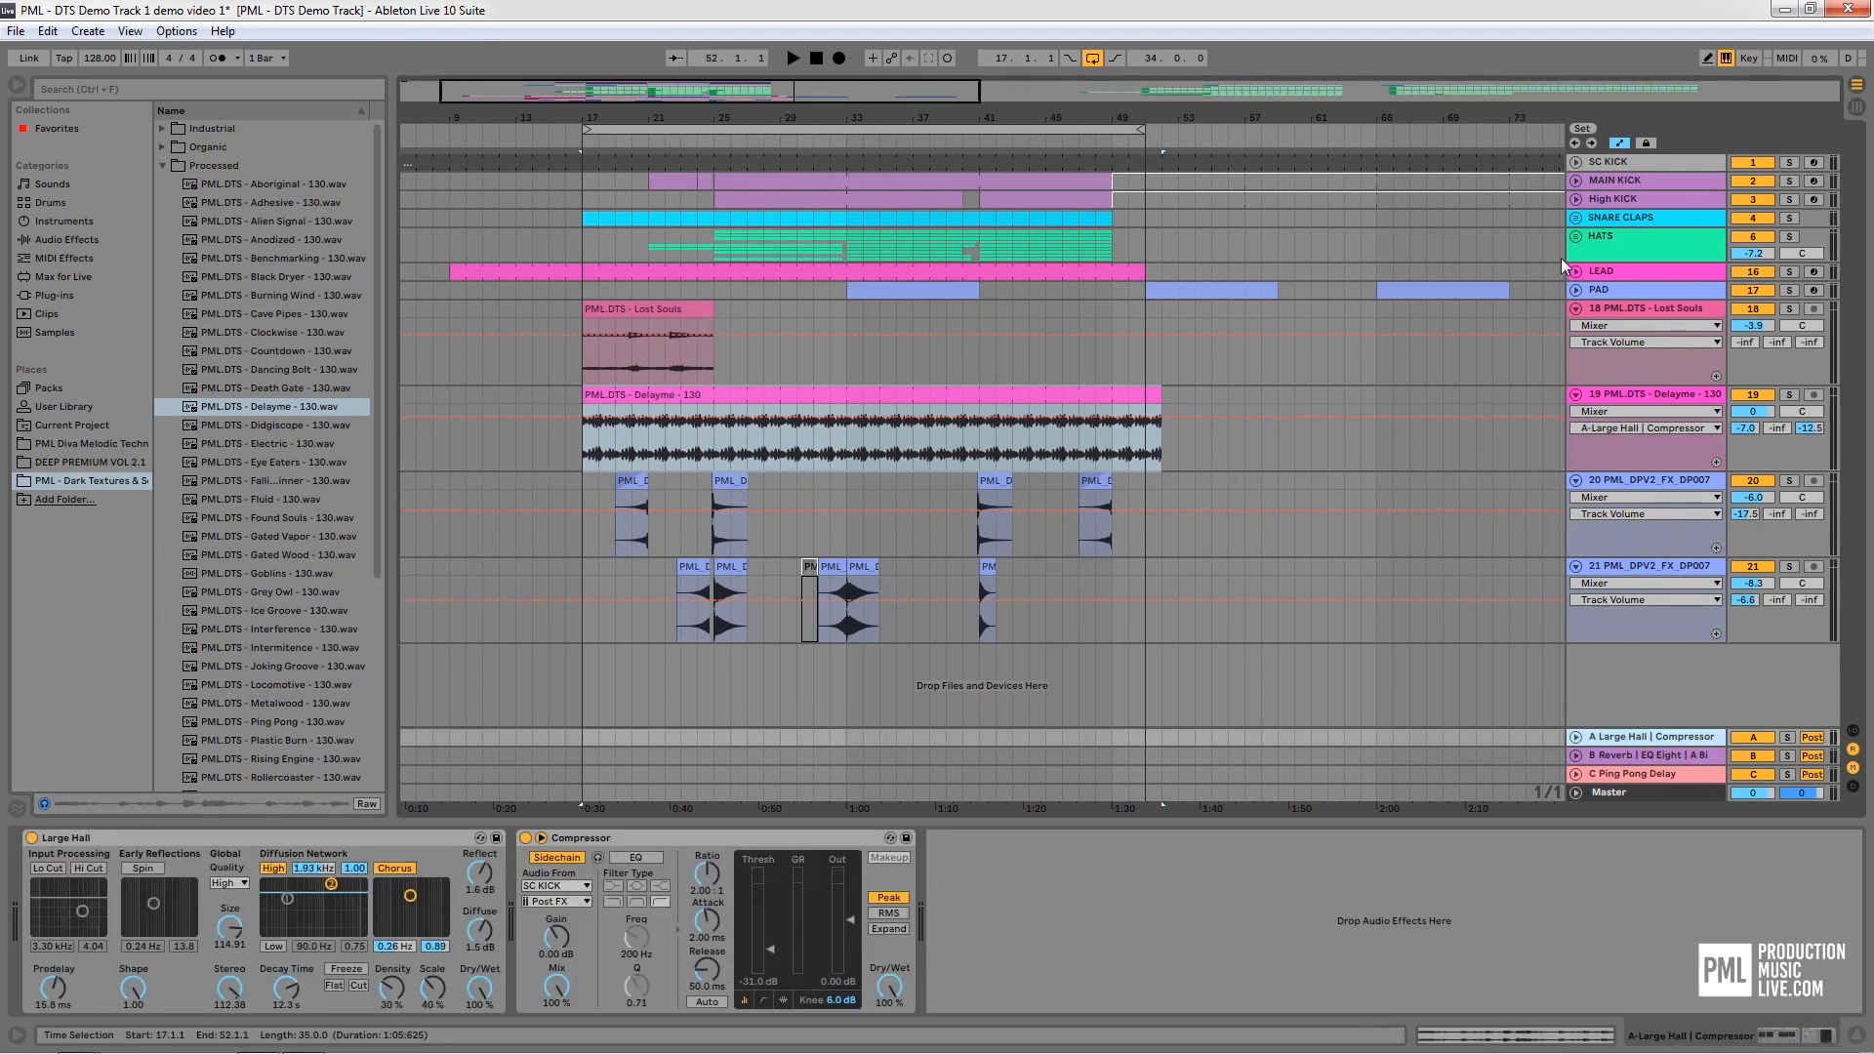
pyautogui.click(1666, 401)
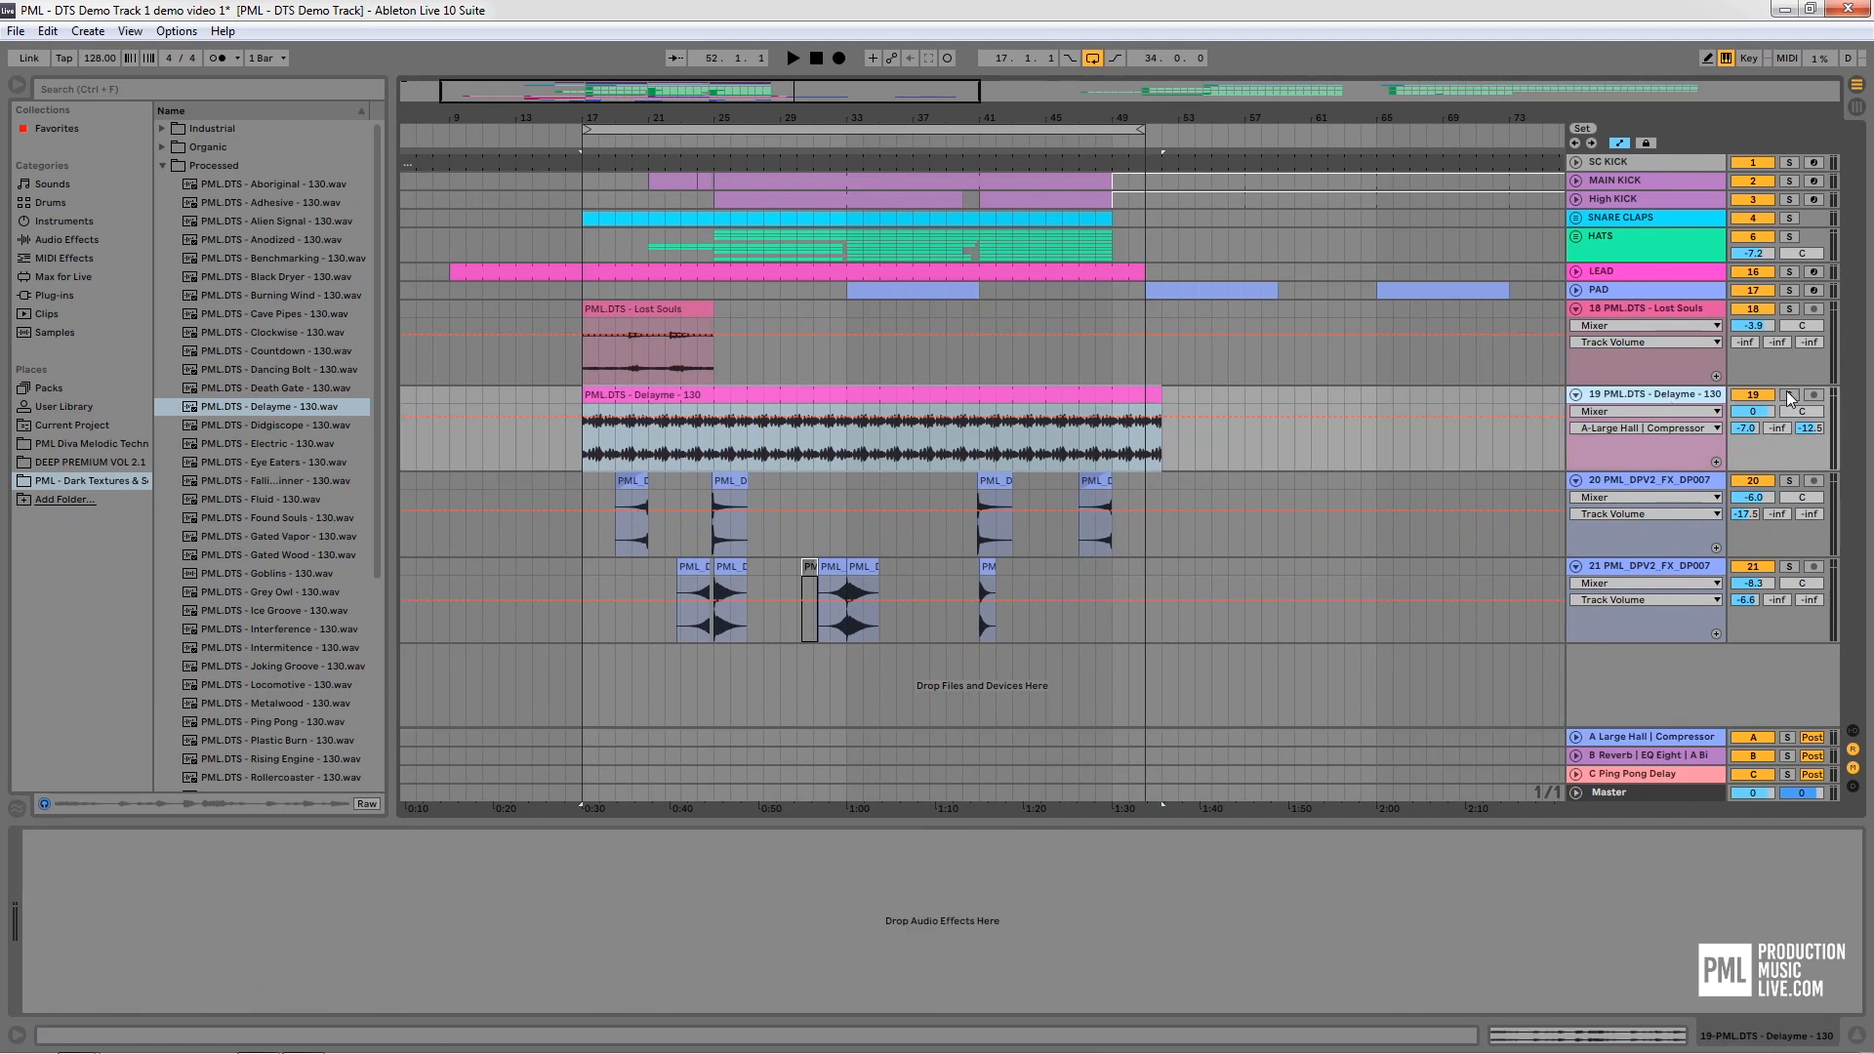
pyautogui.click(577, 442)
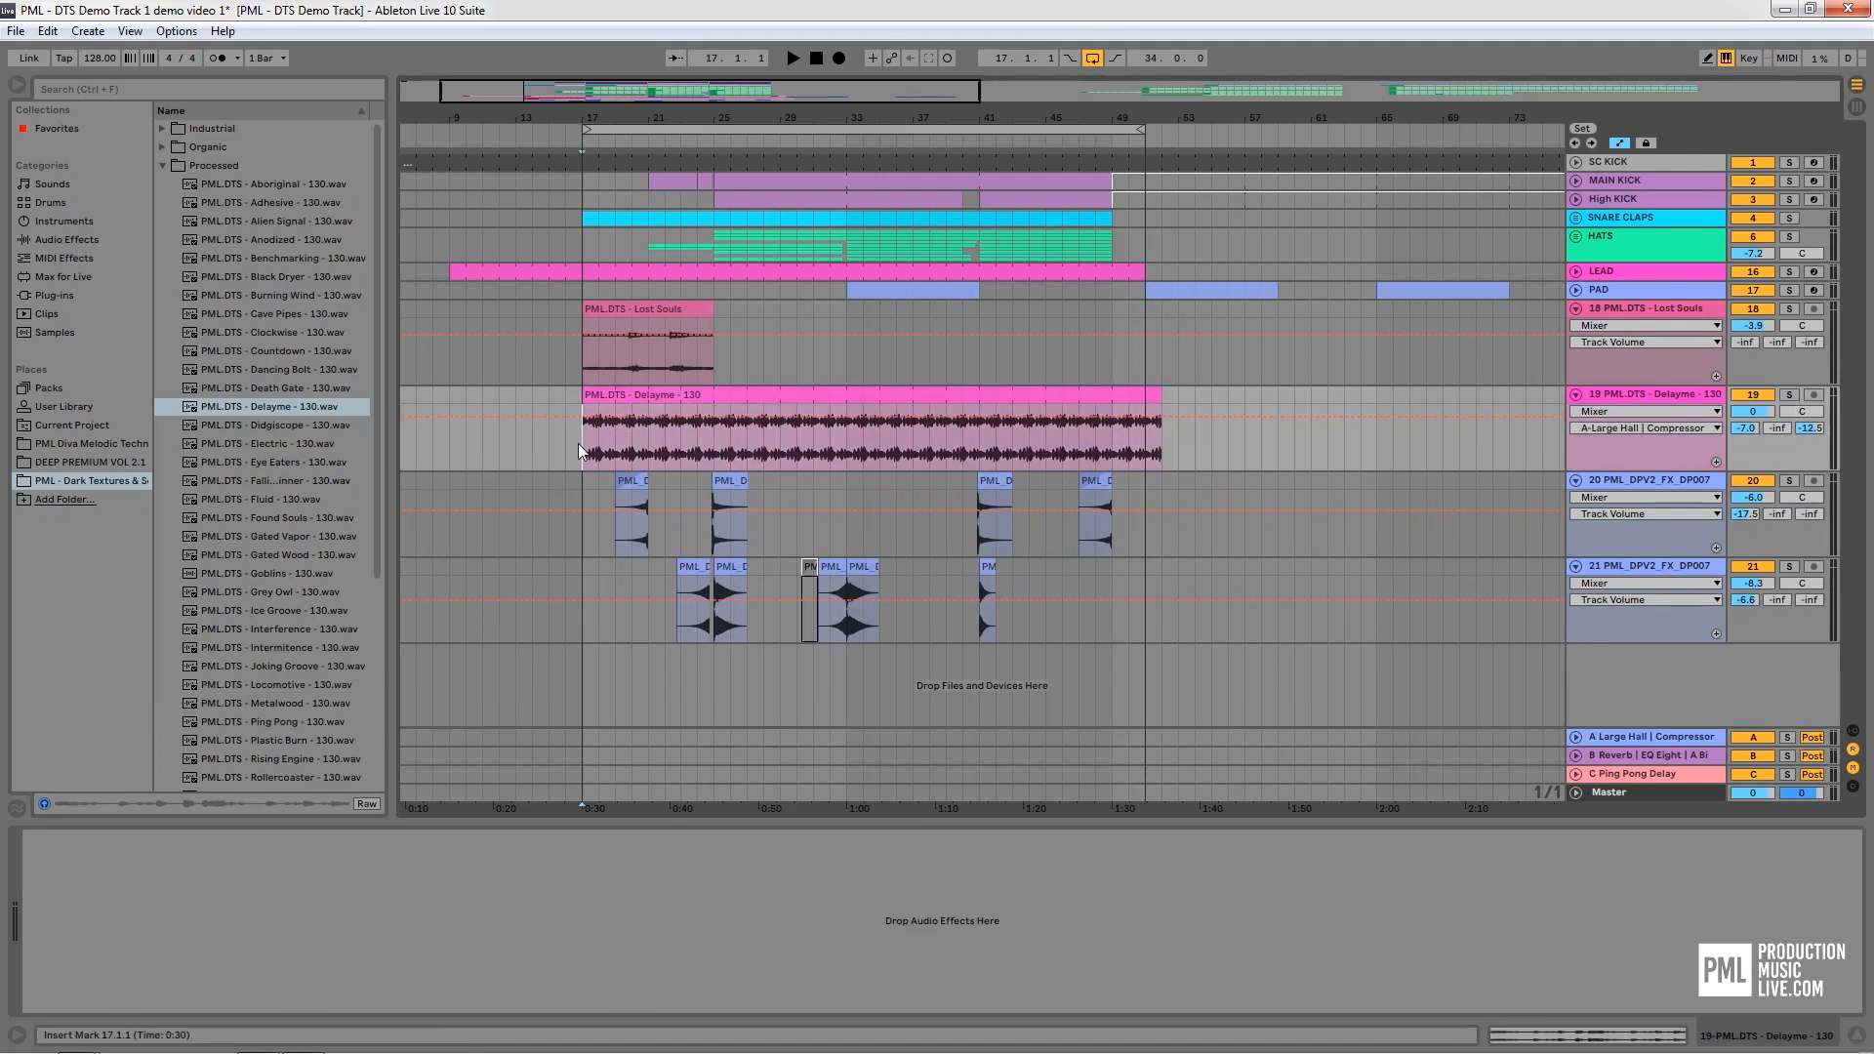
pyautogui.press('space')
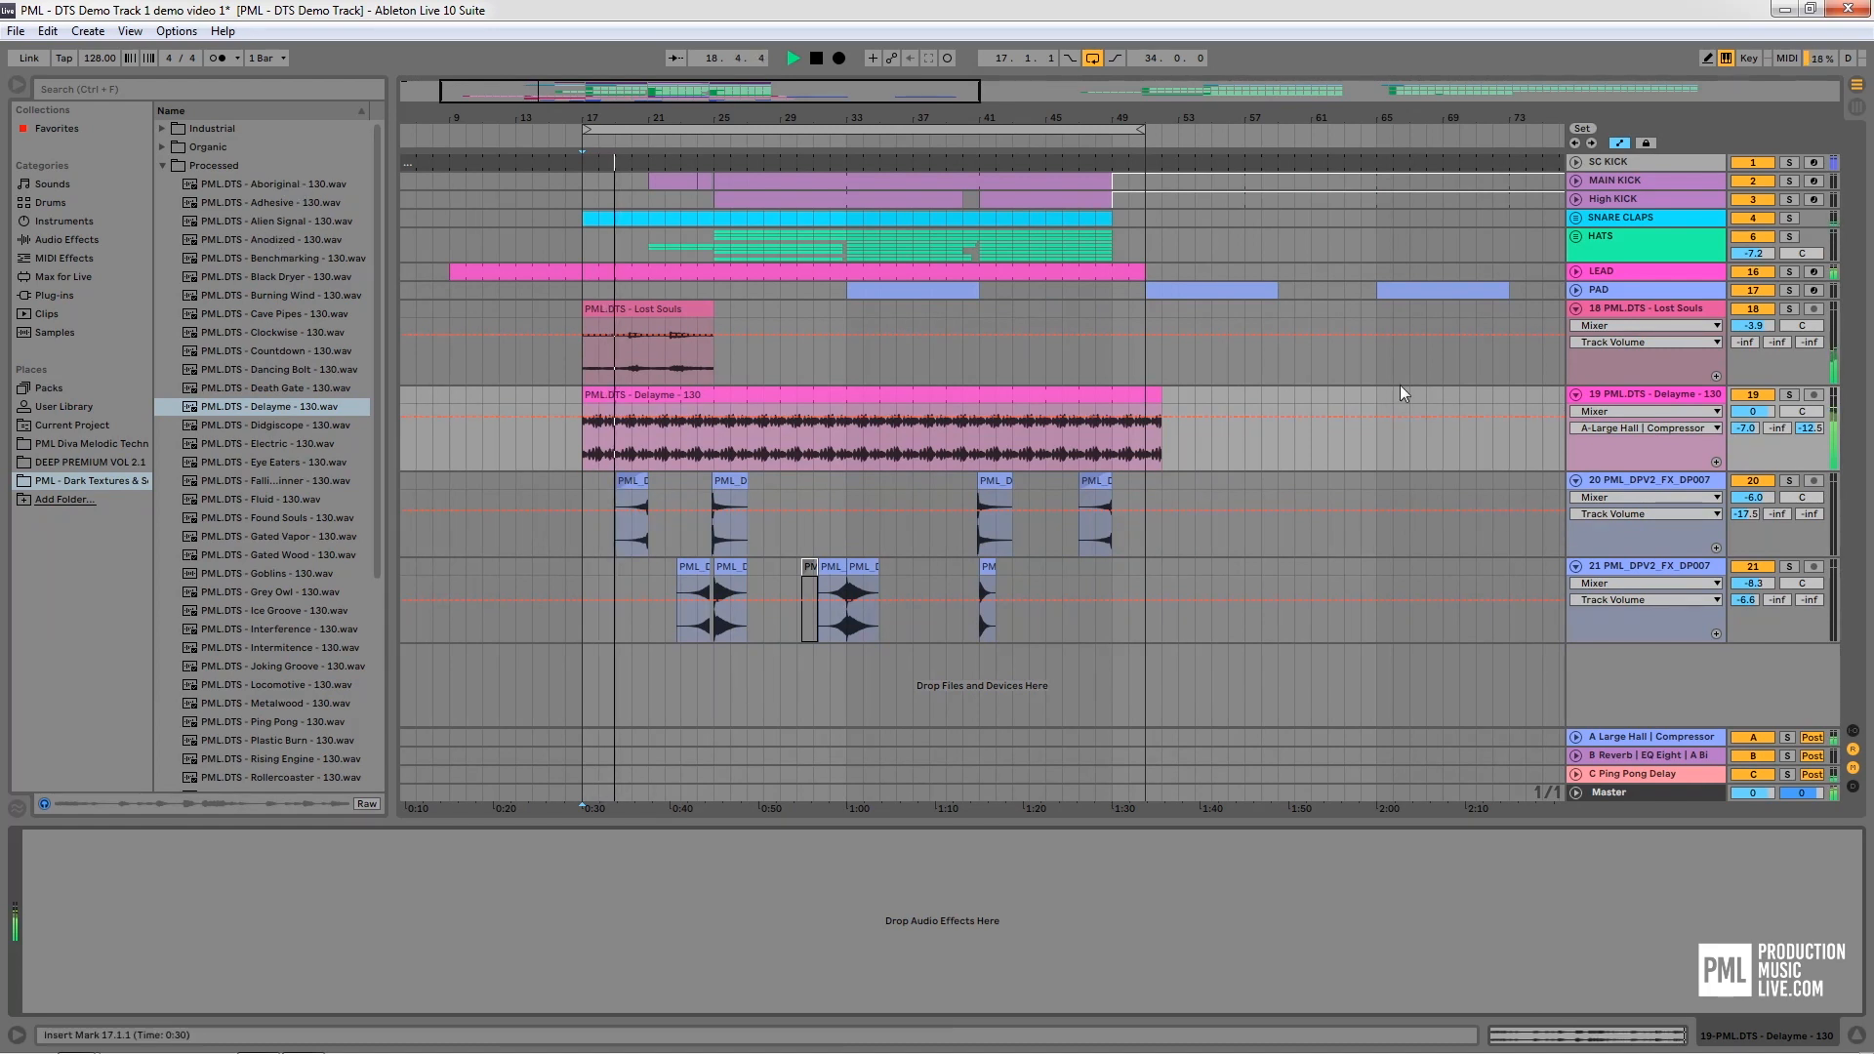
pyautogui.press('space')
# Add an EQ Eight to the Delayme track and set its first band to a low cut at 156 Hz
pyautogui.click(1673, 394)
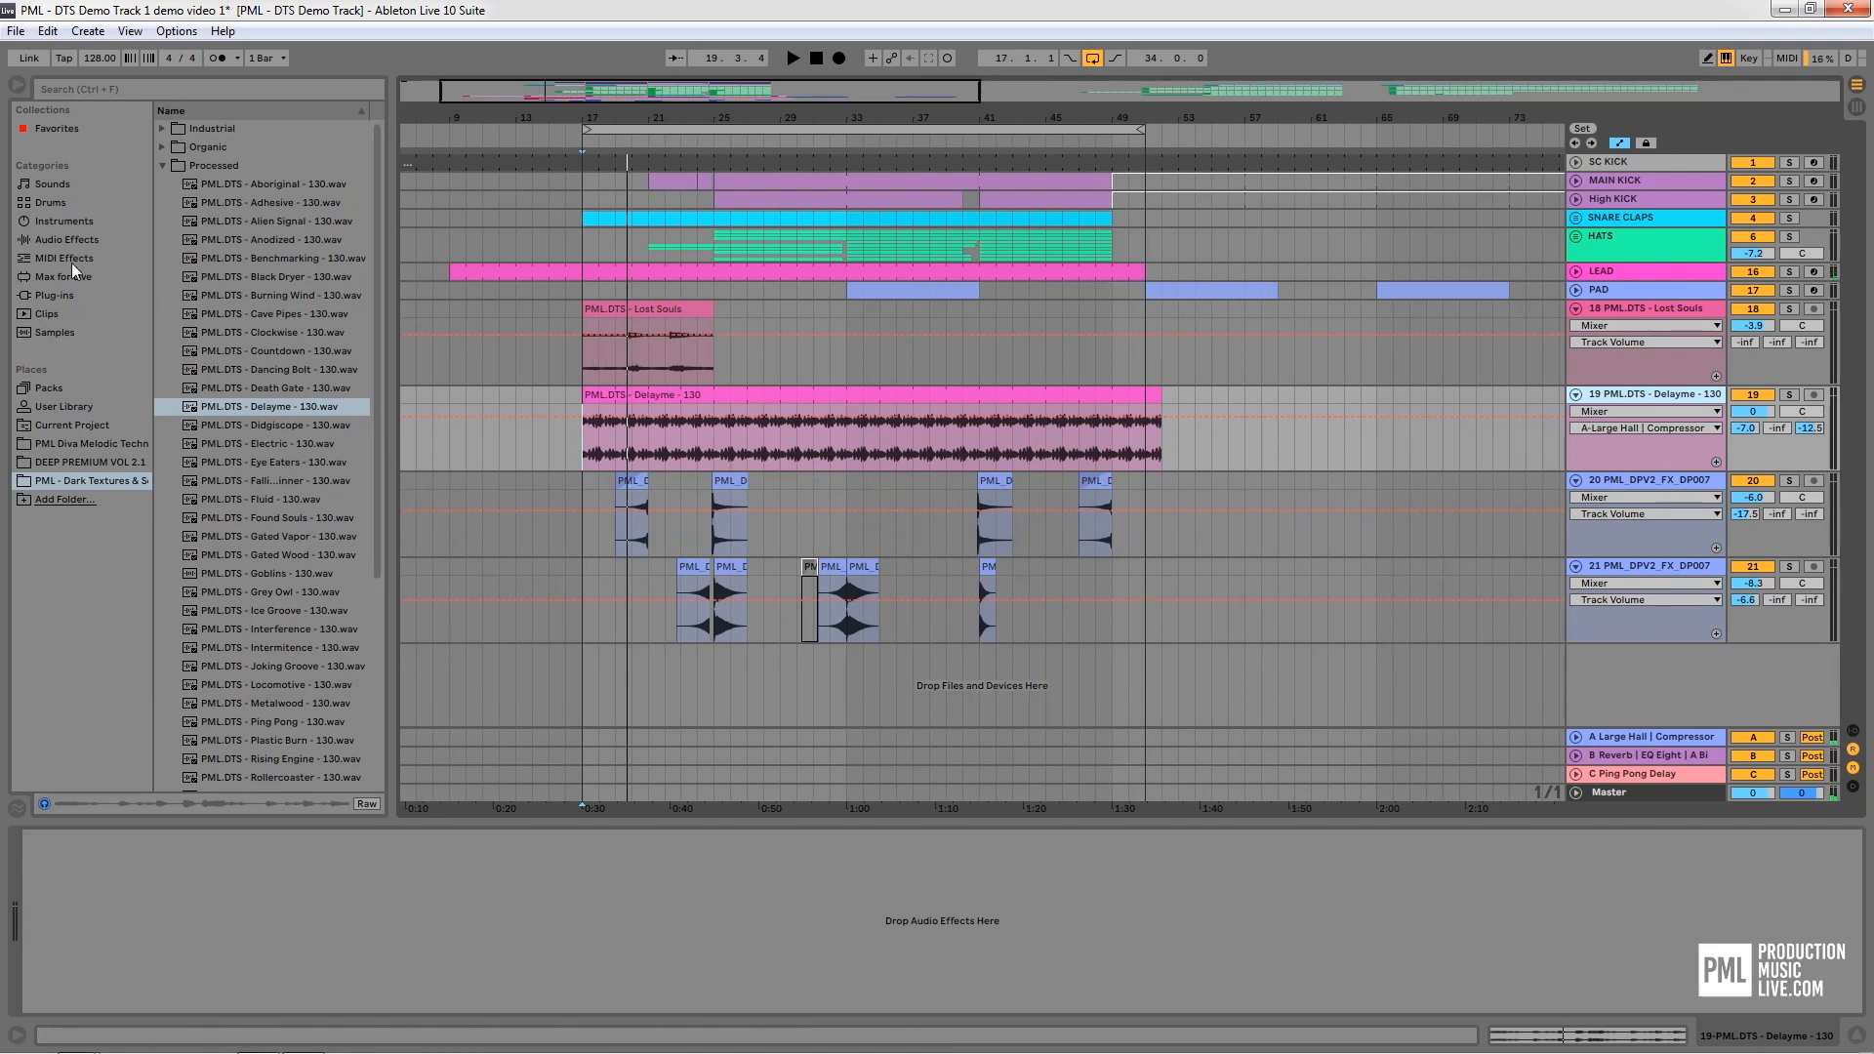
pyautogui.click(84, 240)
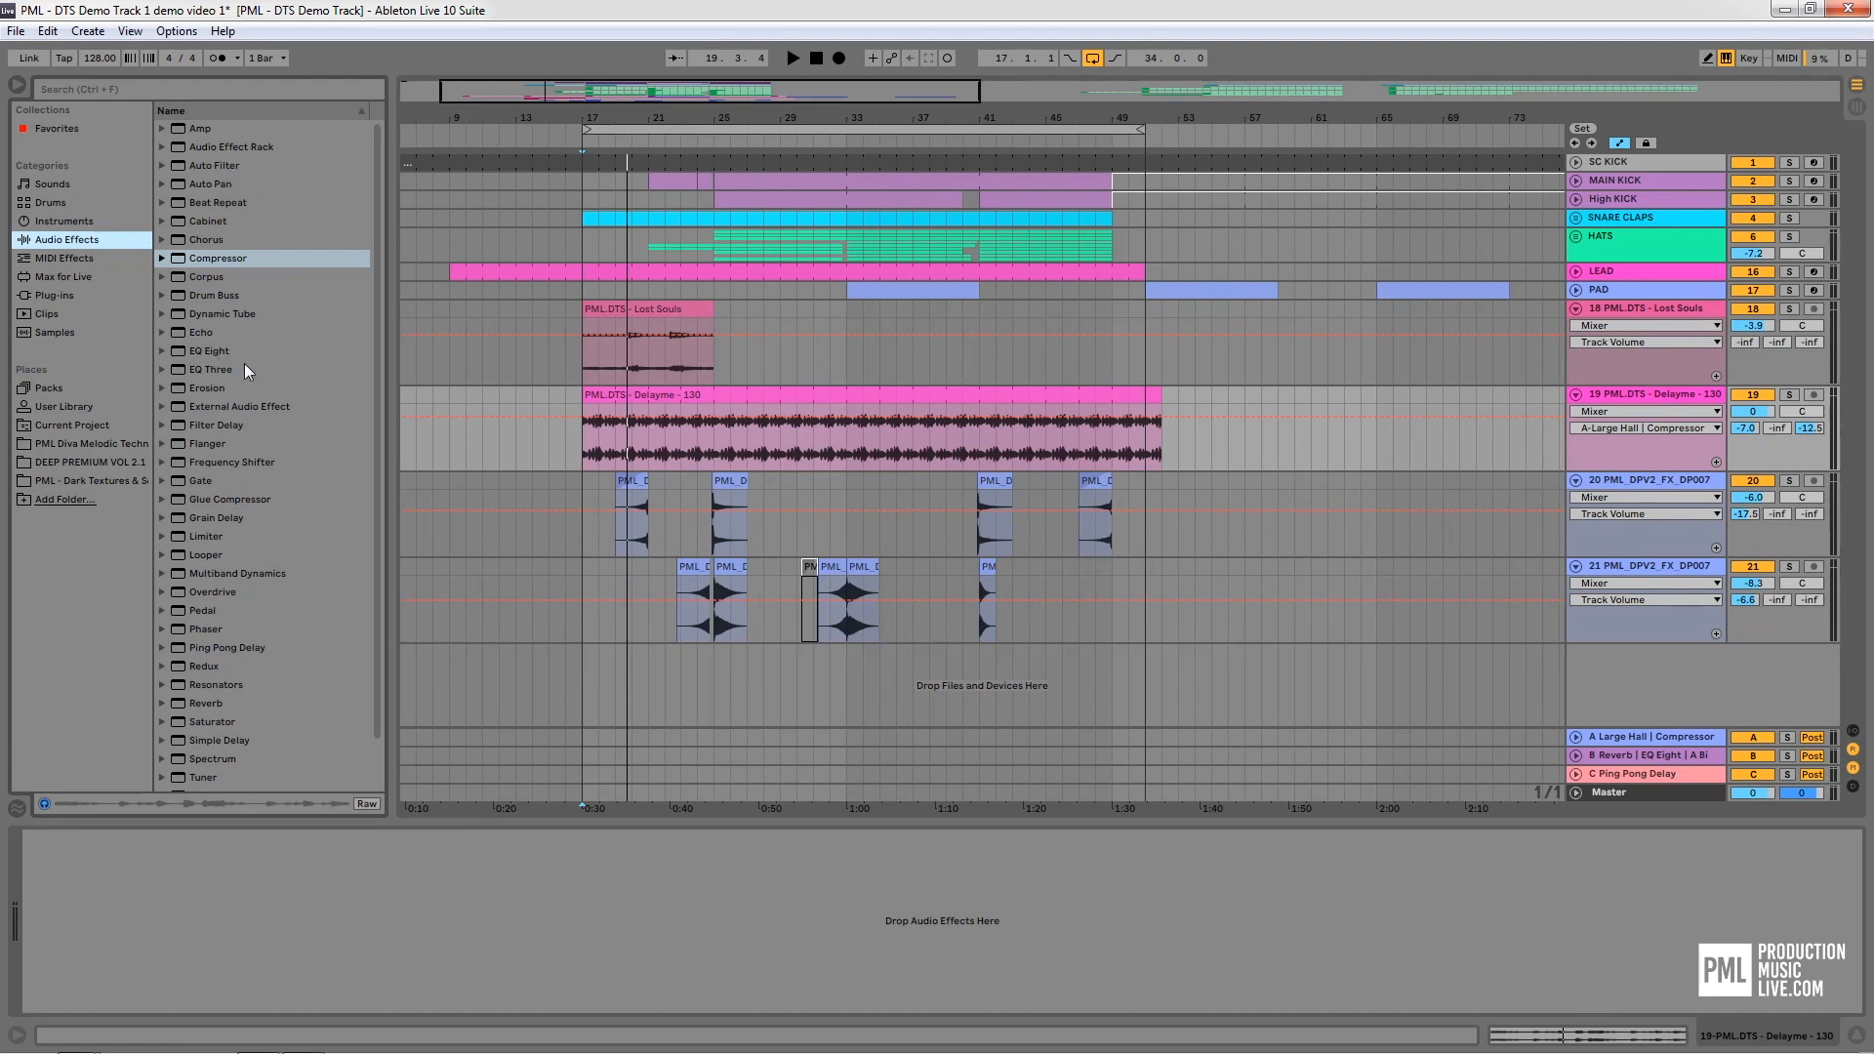
pyautogui.moveTo(209, 353); pyautogui.dragTo(359, 899)
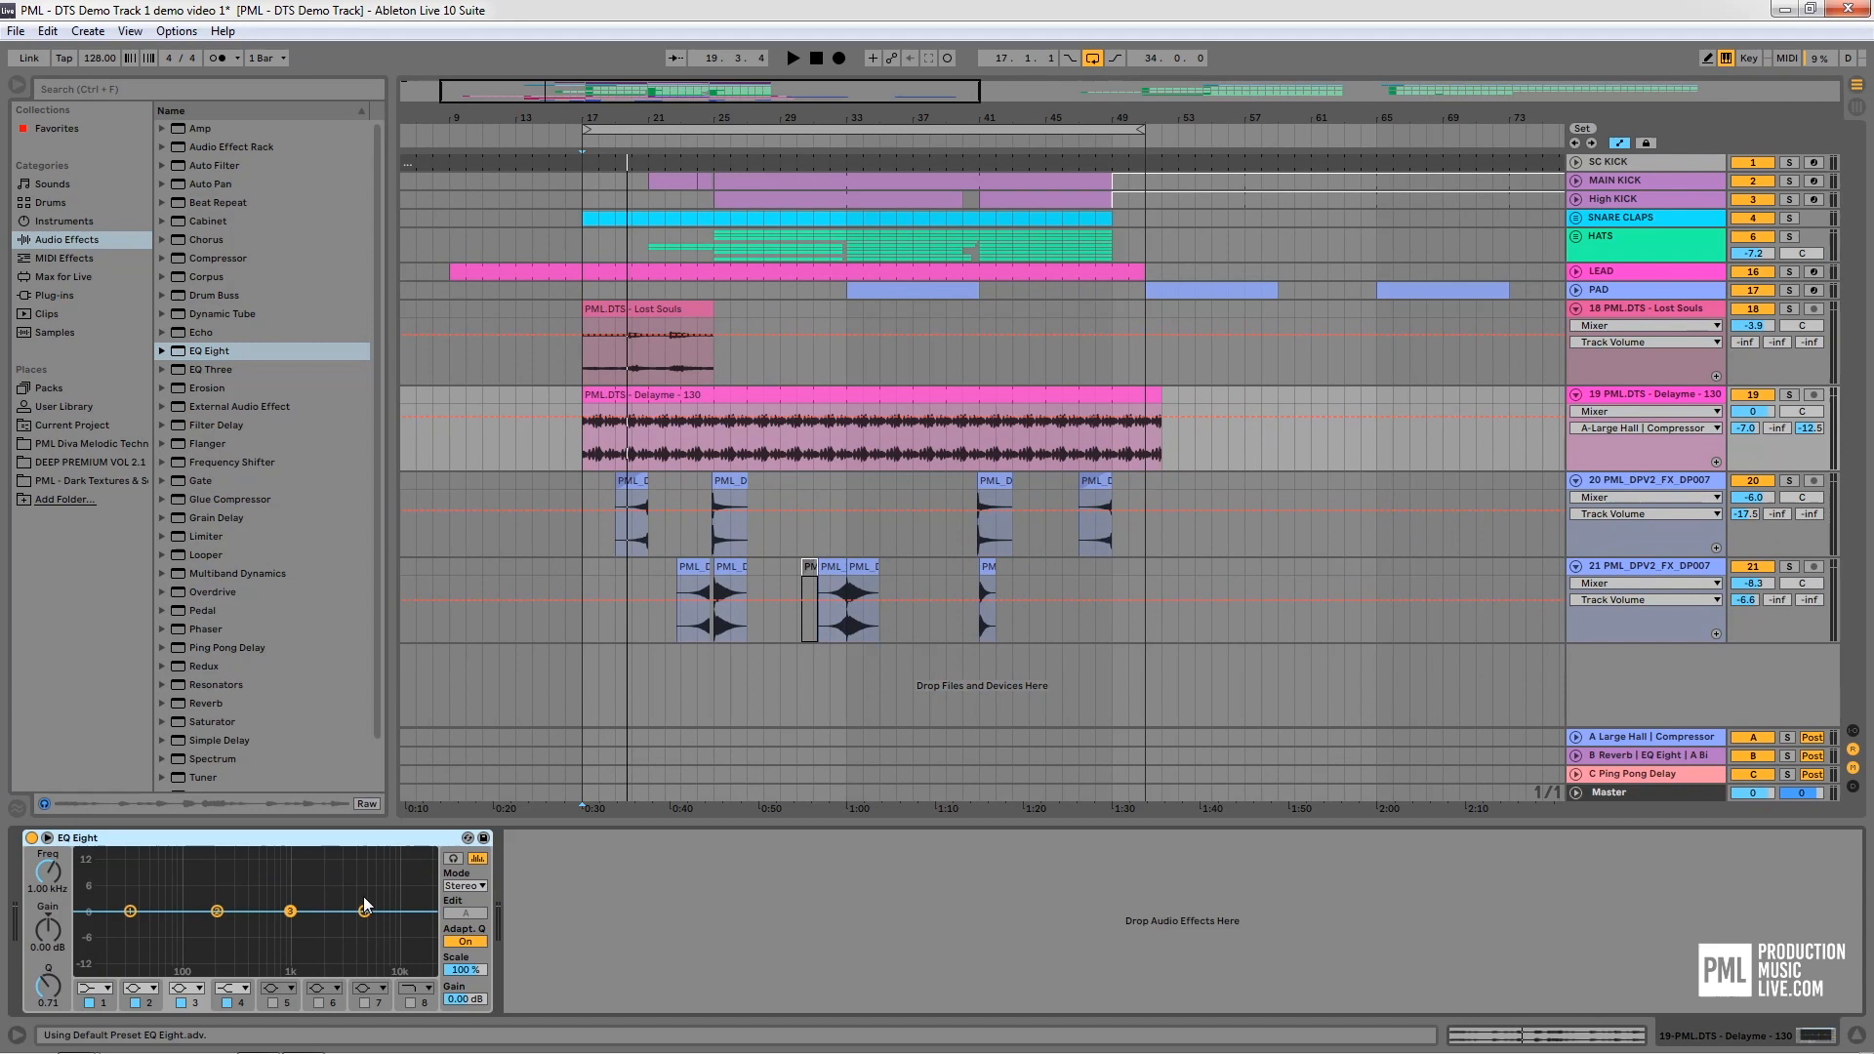
pyautogui.click(102, 989)
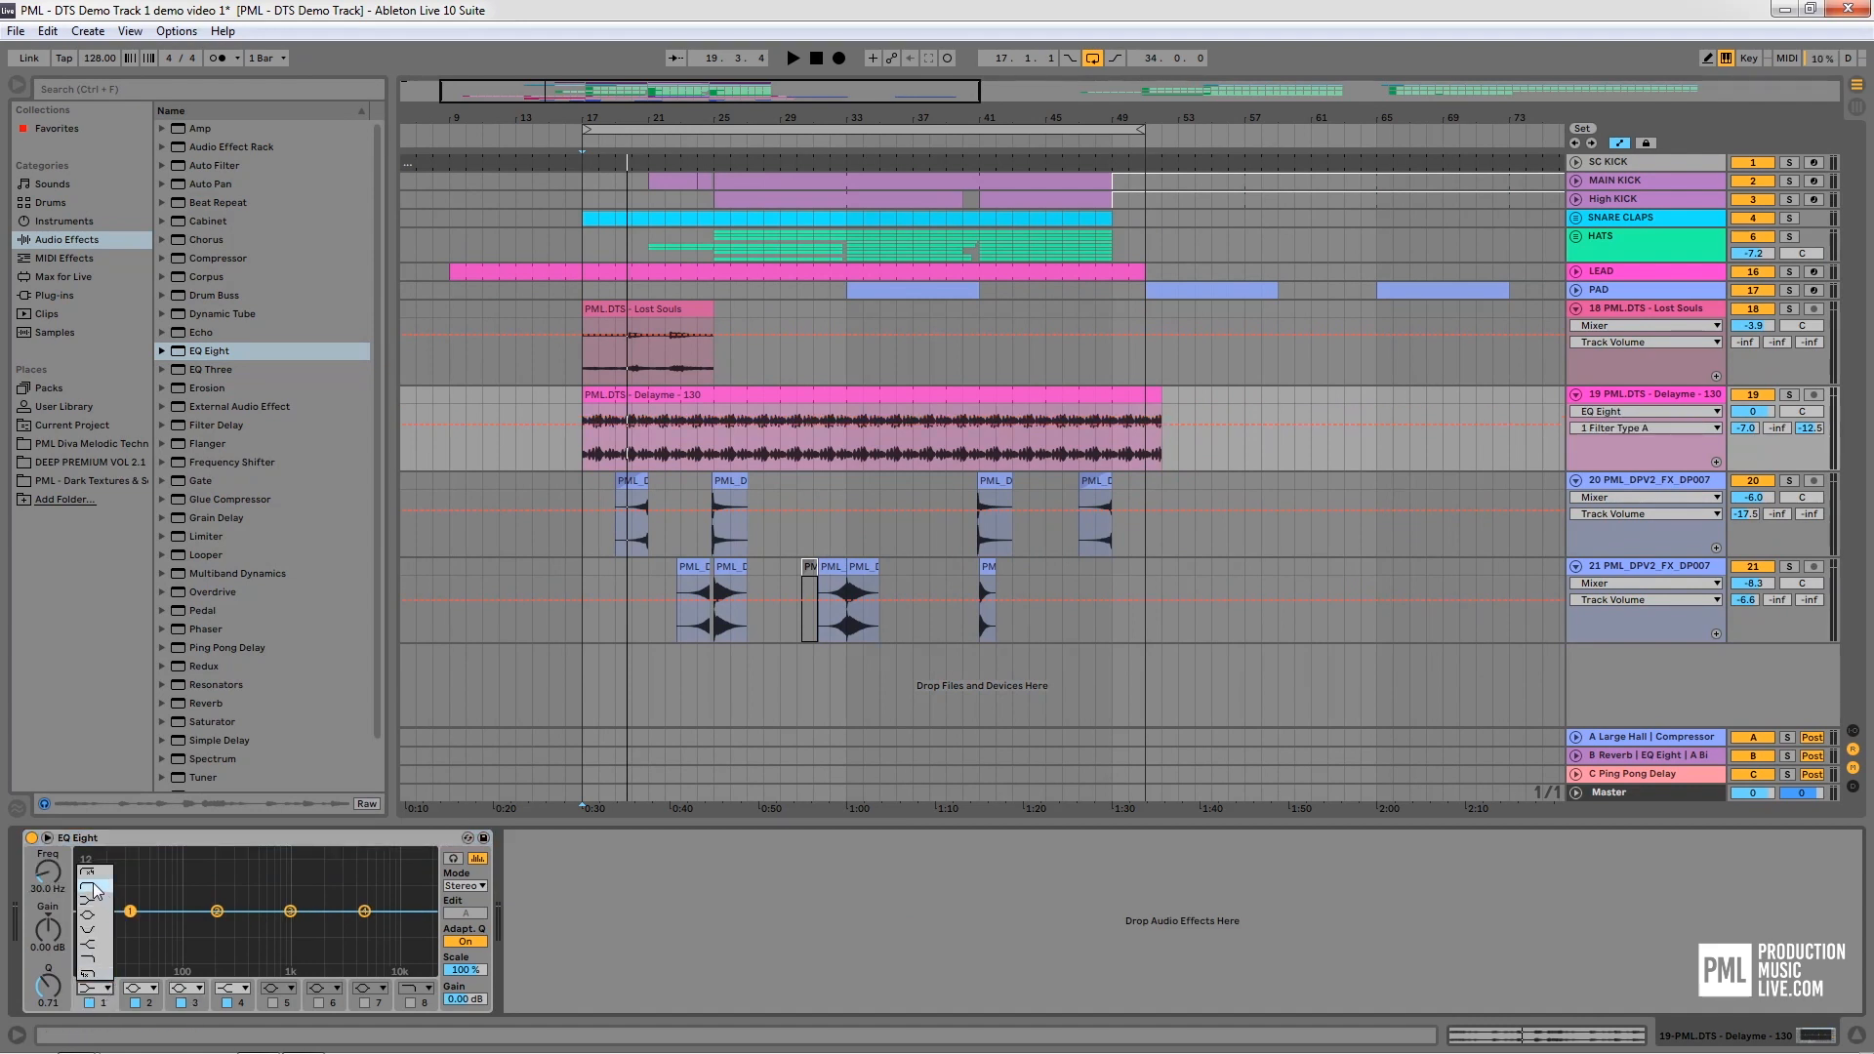
pyautogui.click(94, 887)
pyautogui.moveTo(43, 876); pyautogui.dragTo(43, 834)
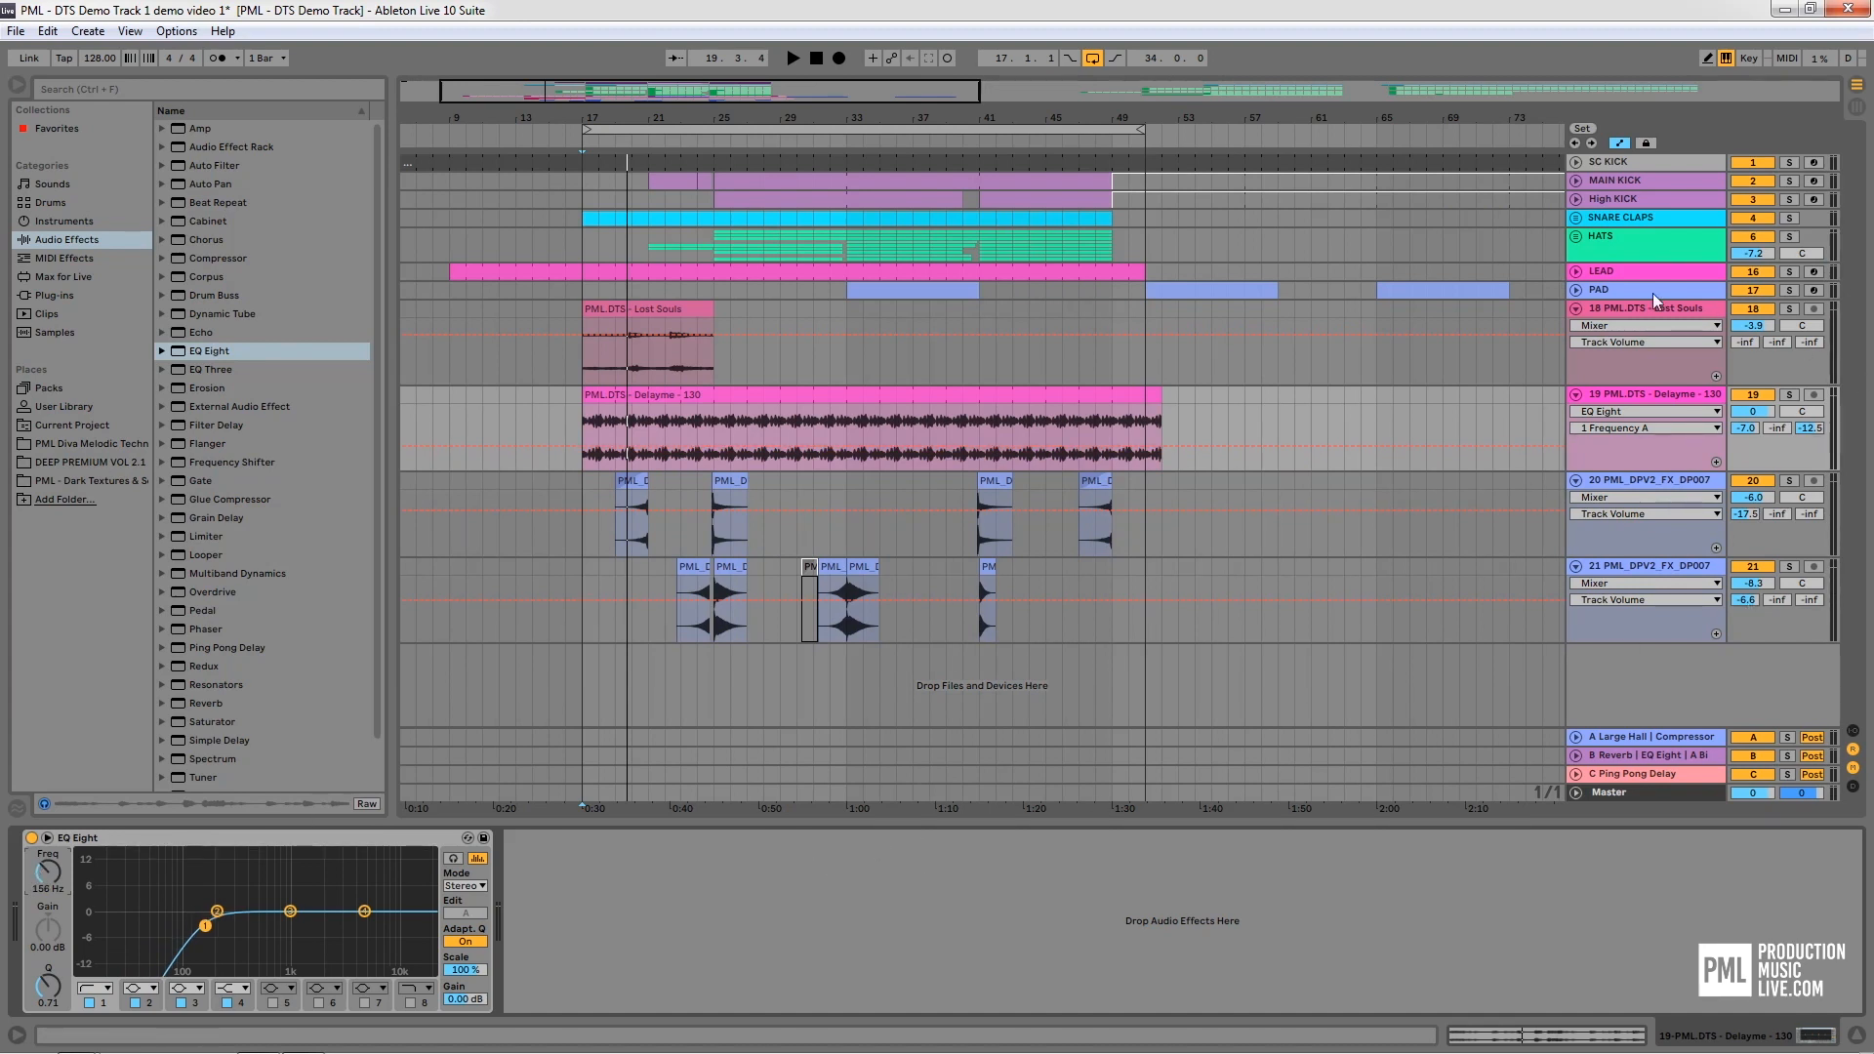
# Copy the sidechained Compressor from the Lost Souls track and paste it after the EQ Eight on the Delayme track
pyautogui.click(1673, 312)
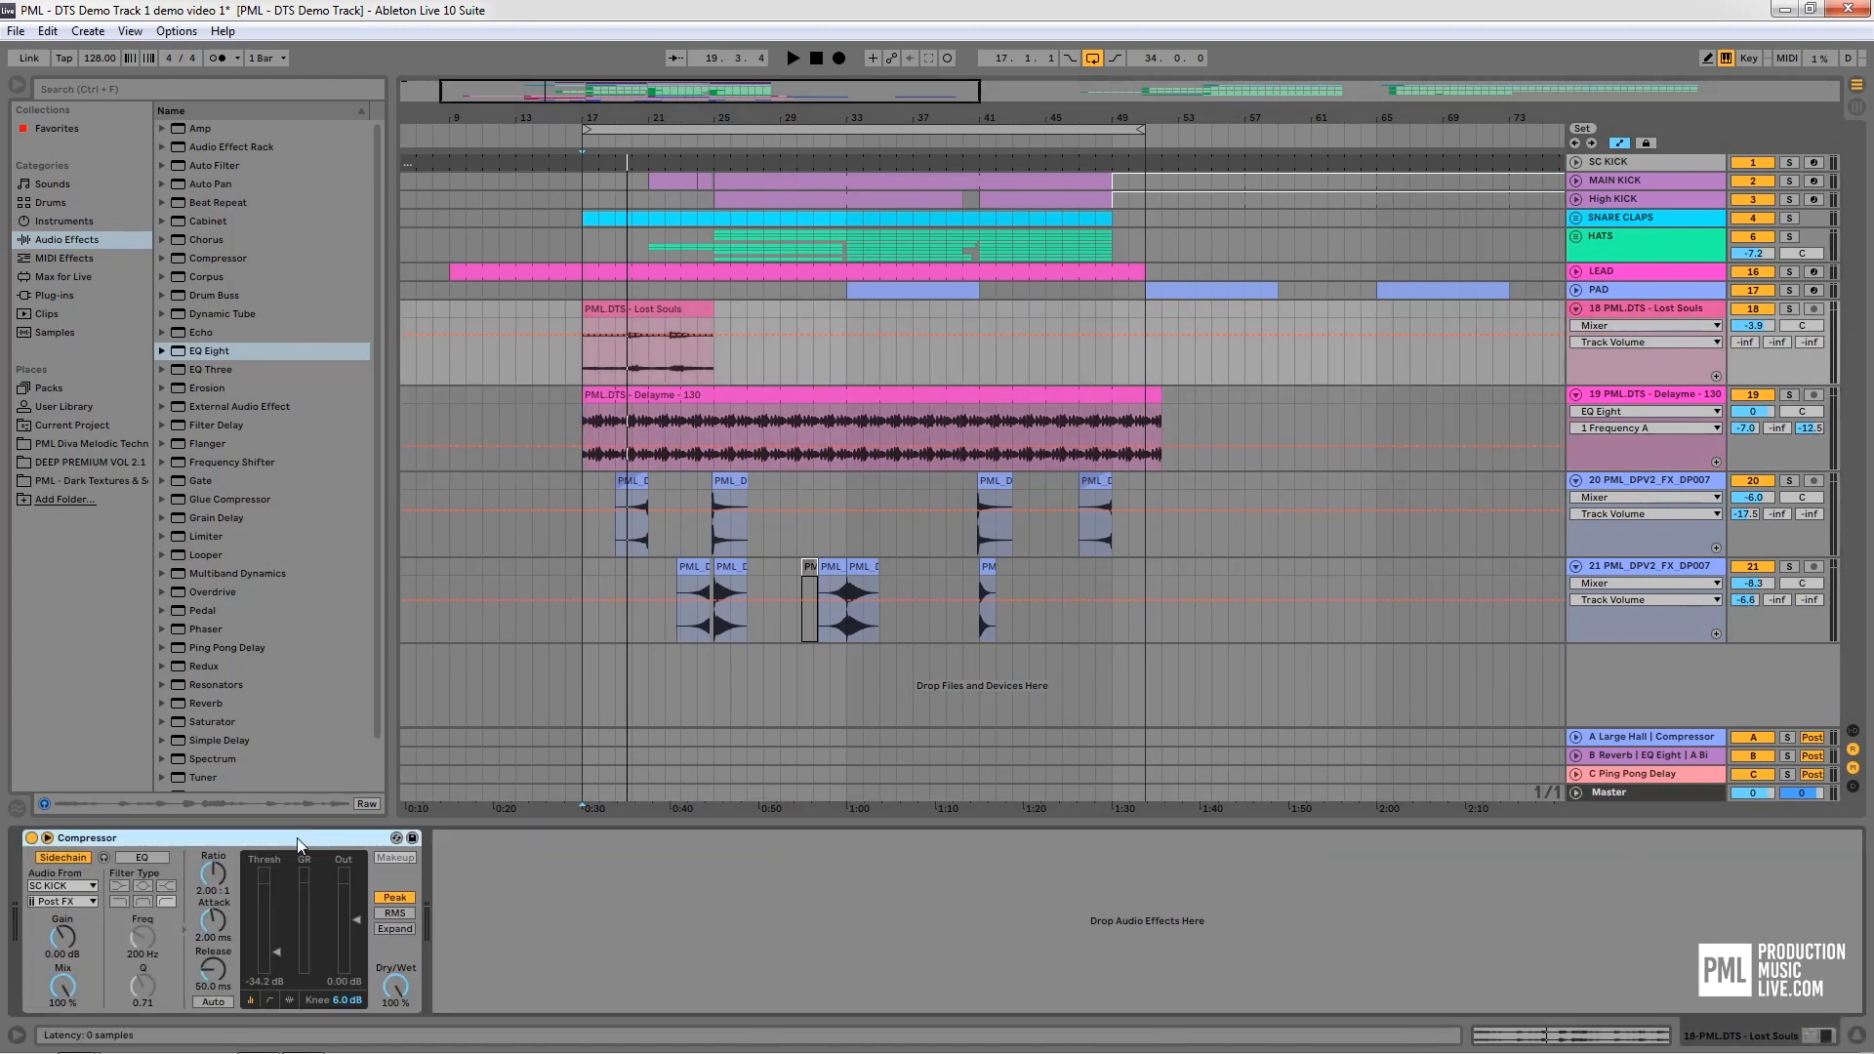
pyautogui.click(1632, 437)
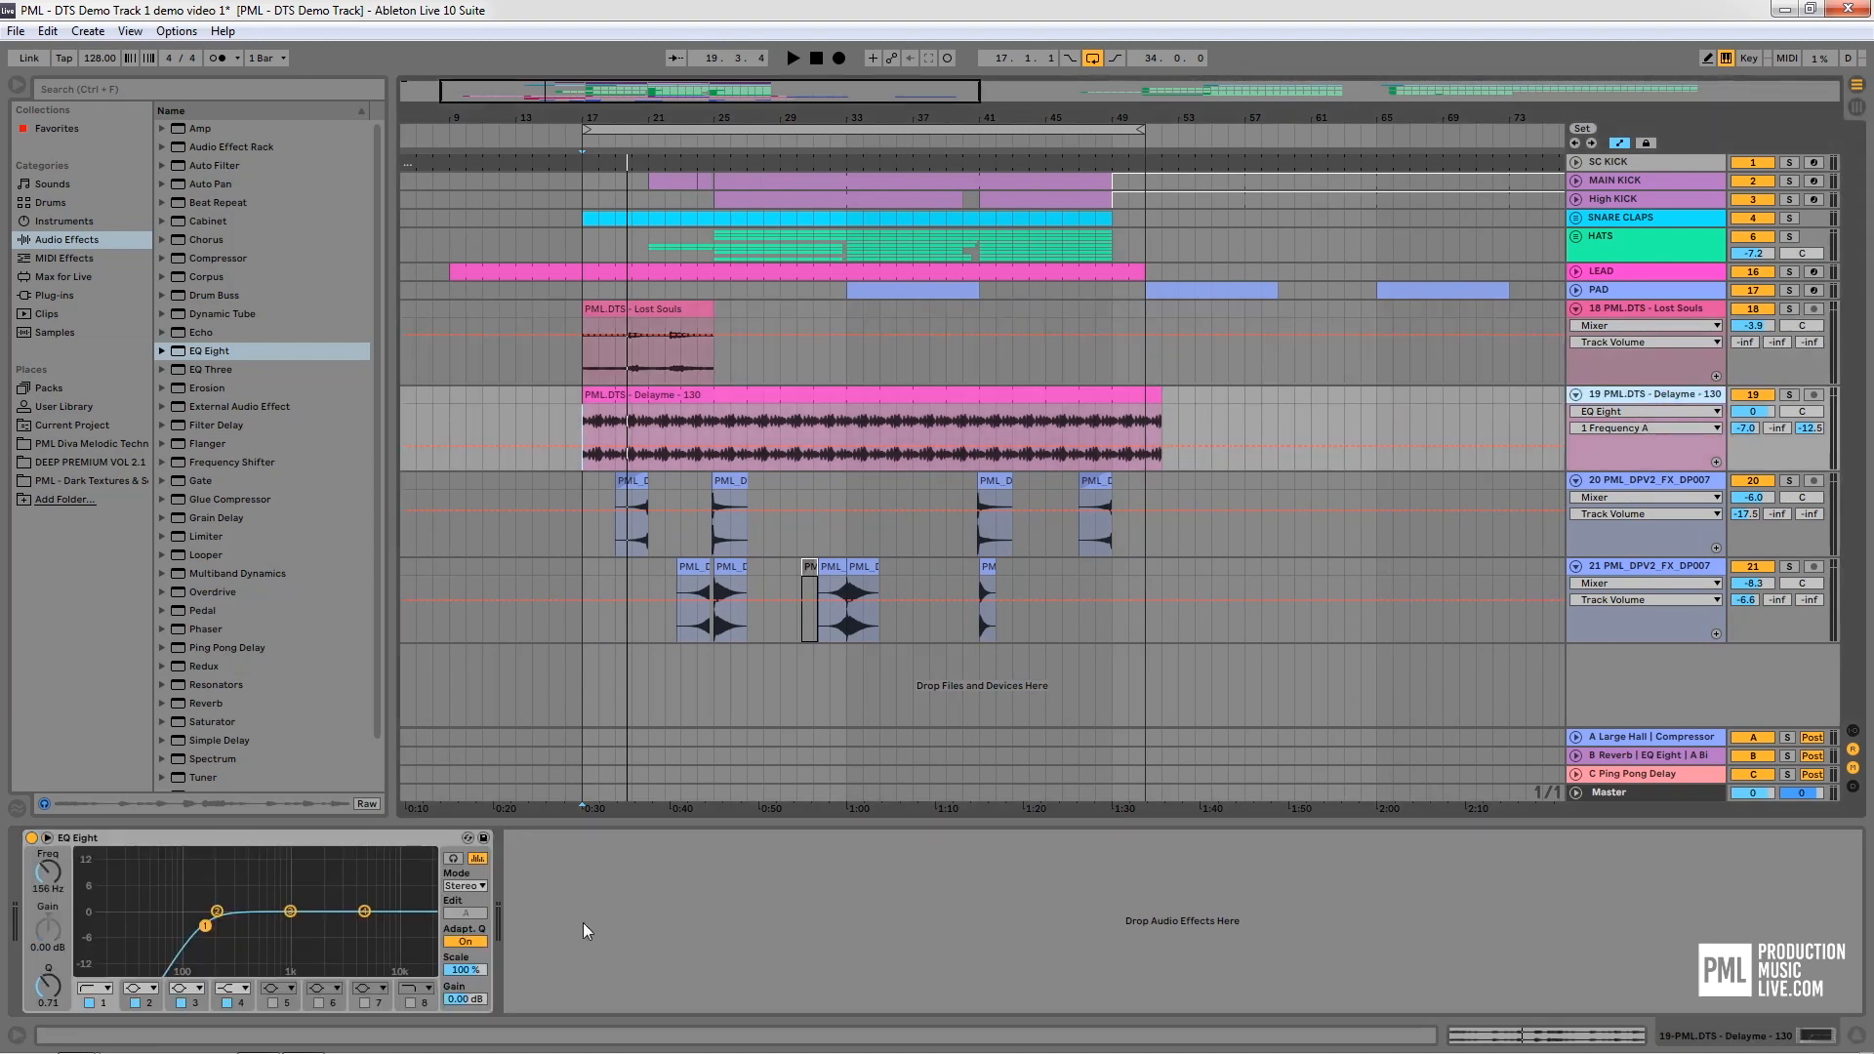
pyautogui.hotkey('ctrl', 'v')
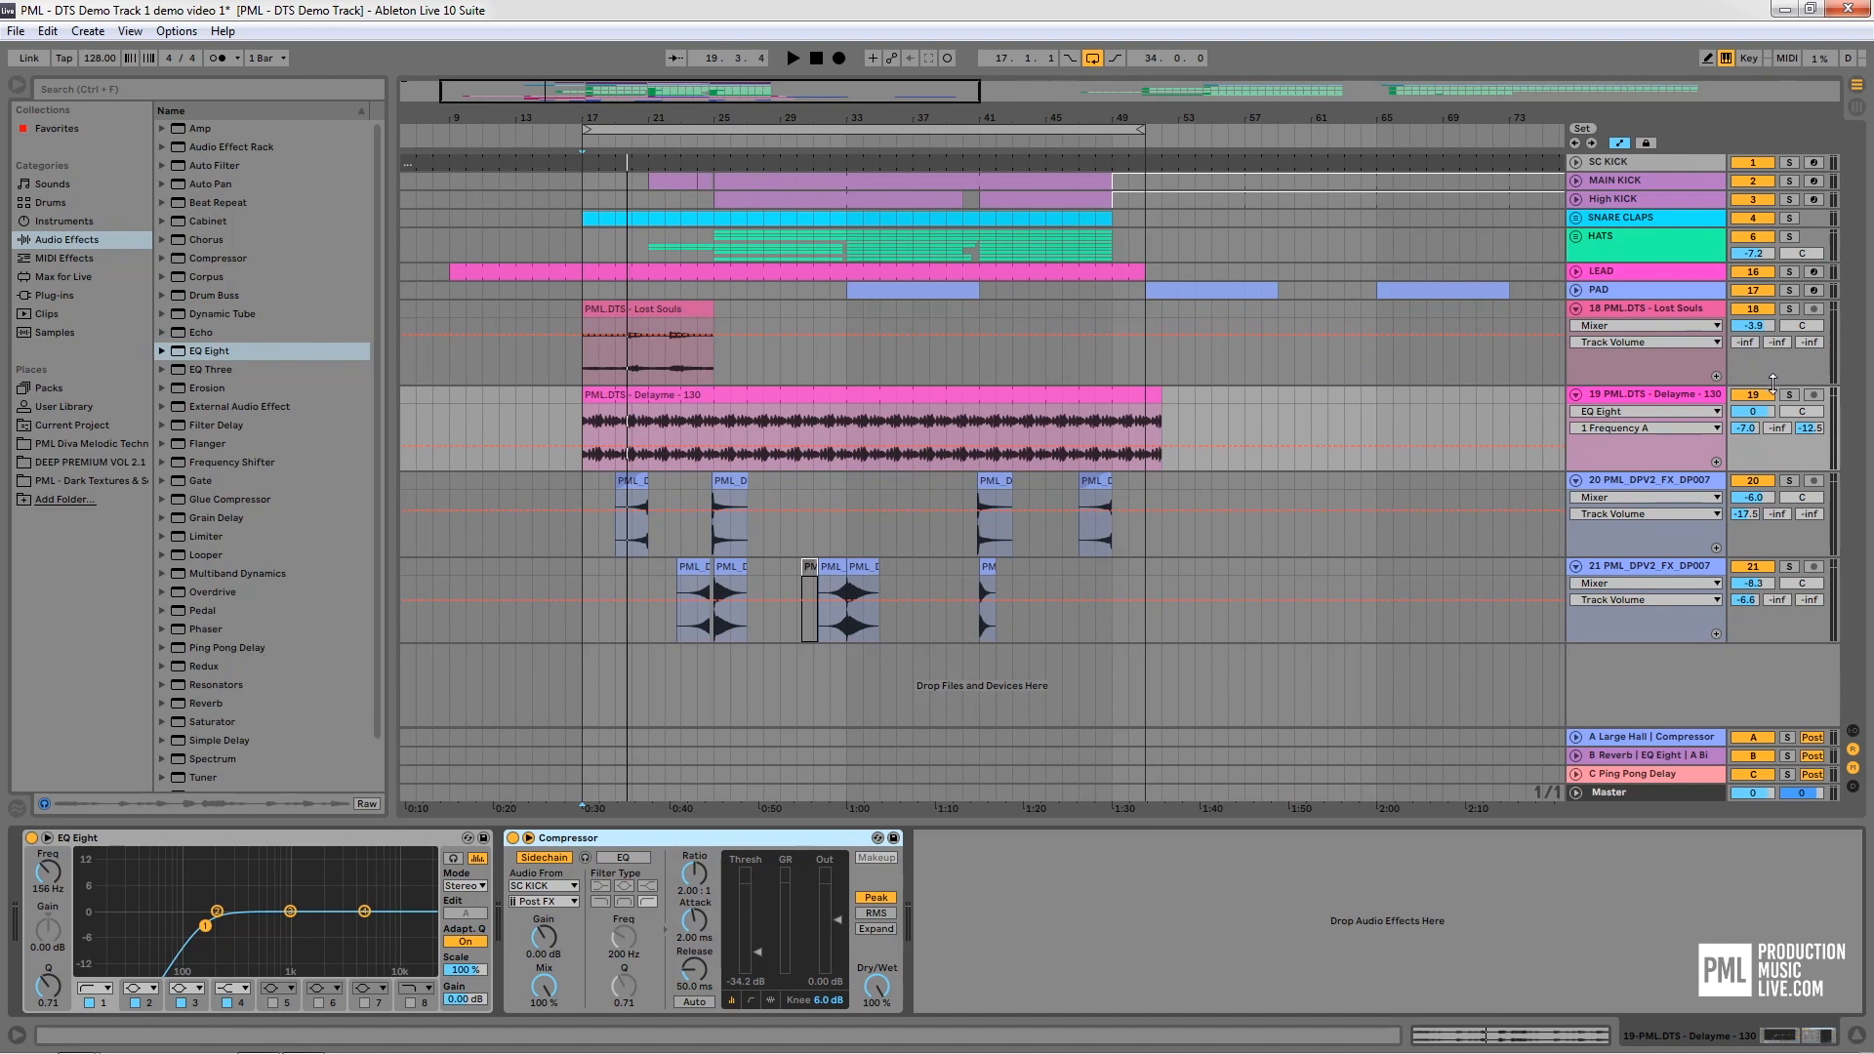
# While playing from bar 17, boost EQ Eight's third band by 3.10 dB at 587 Hz, and trim the Delayme clip to end at bar 25
pyautogui.click(582, 414)
pyautogui.press('space')
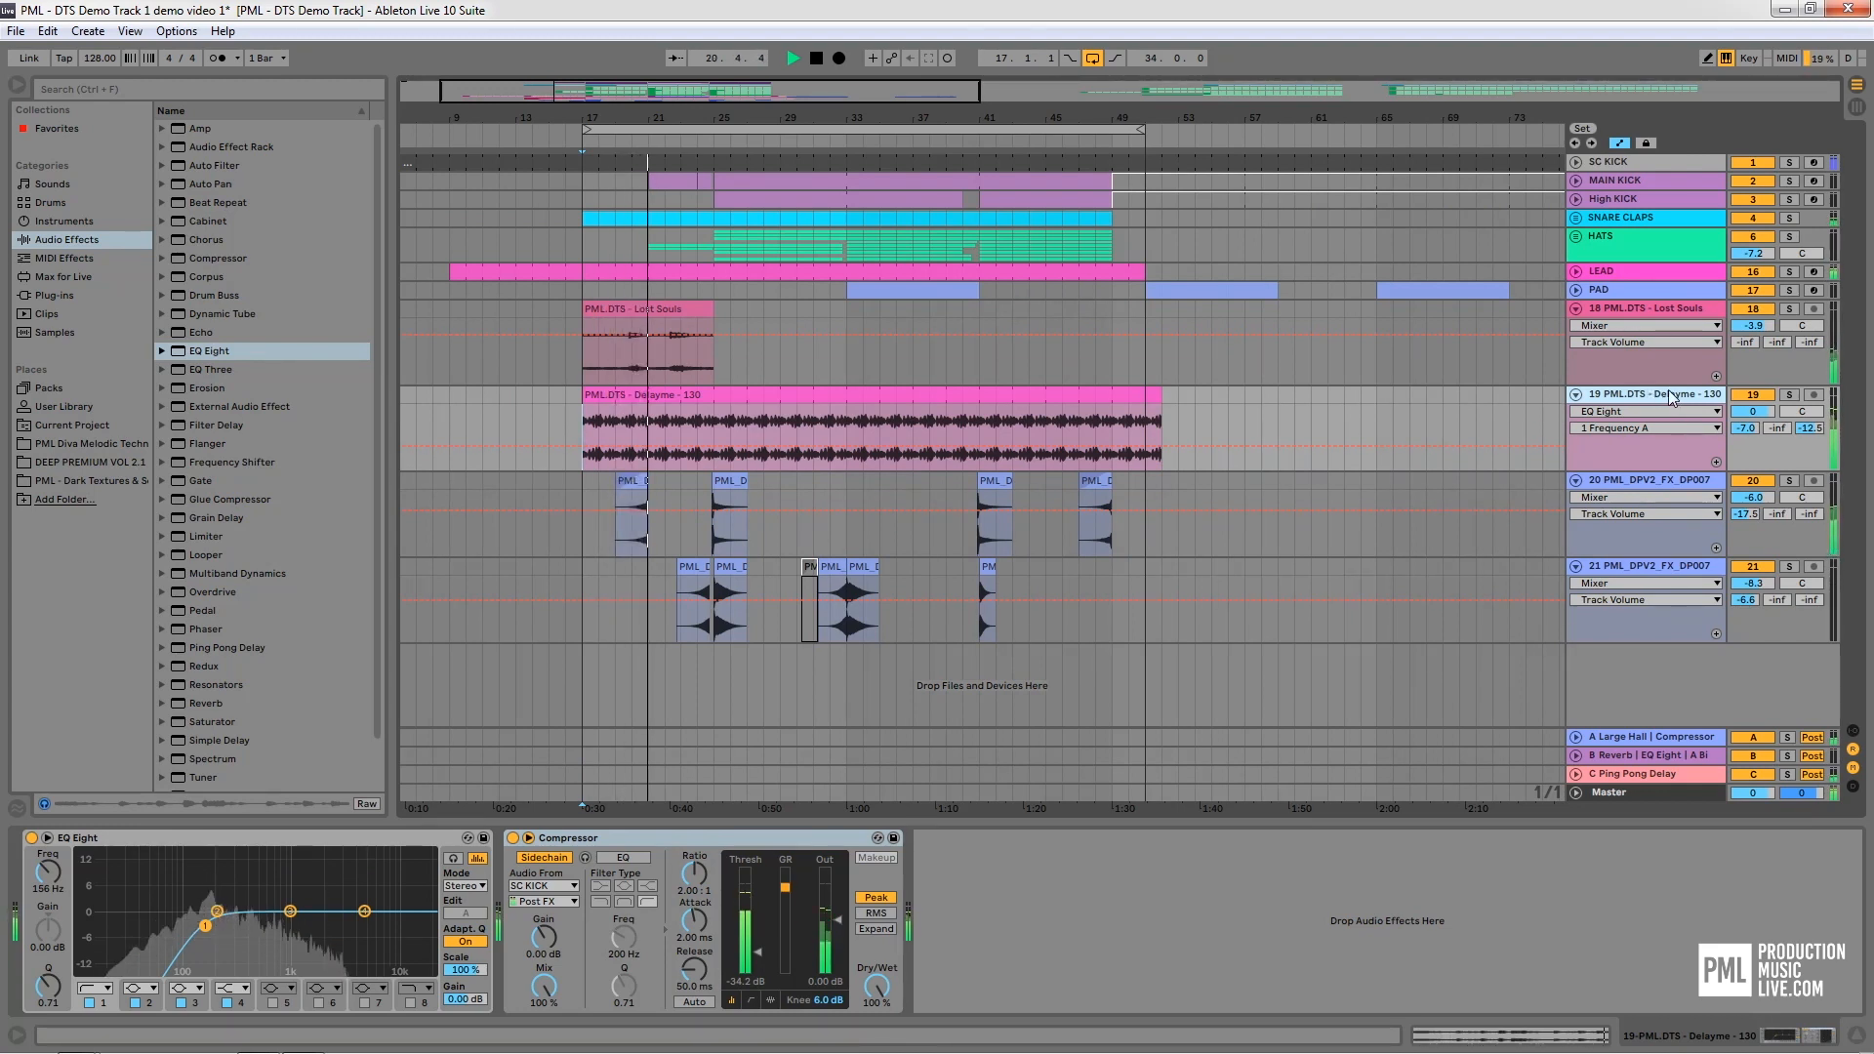
pyautogui.moveTo(290, 912)
pyautogui.mouseDown()
pyautogui.moveTo(277, 879)
pyautogui.moveTo(266, 900)
pyautogui.mouseUp()
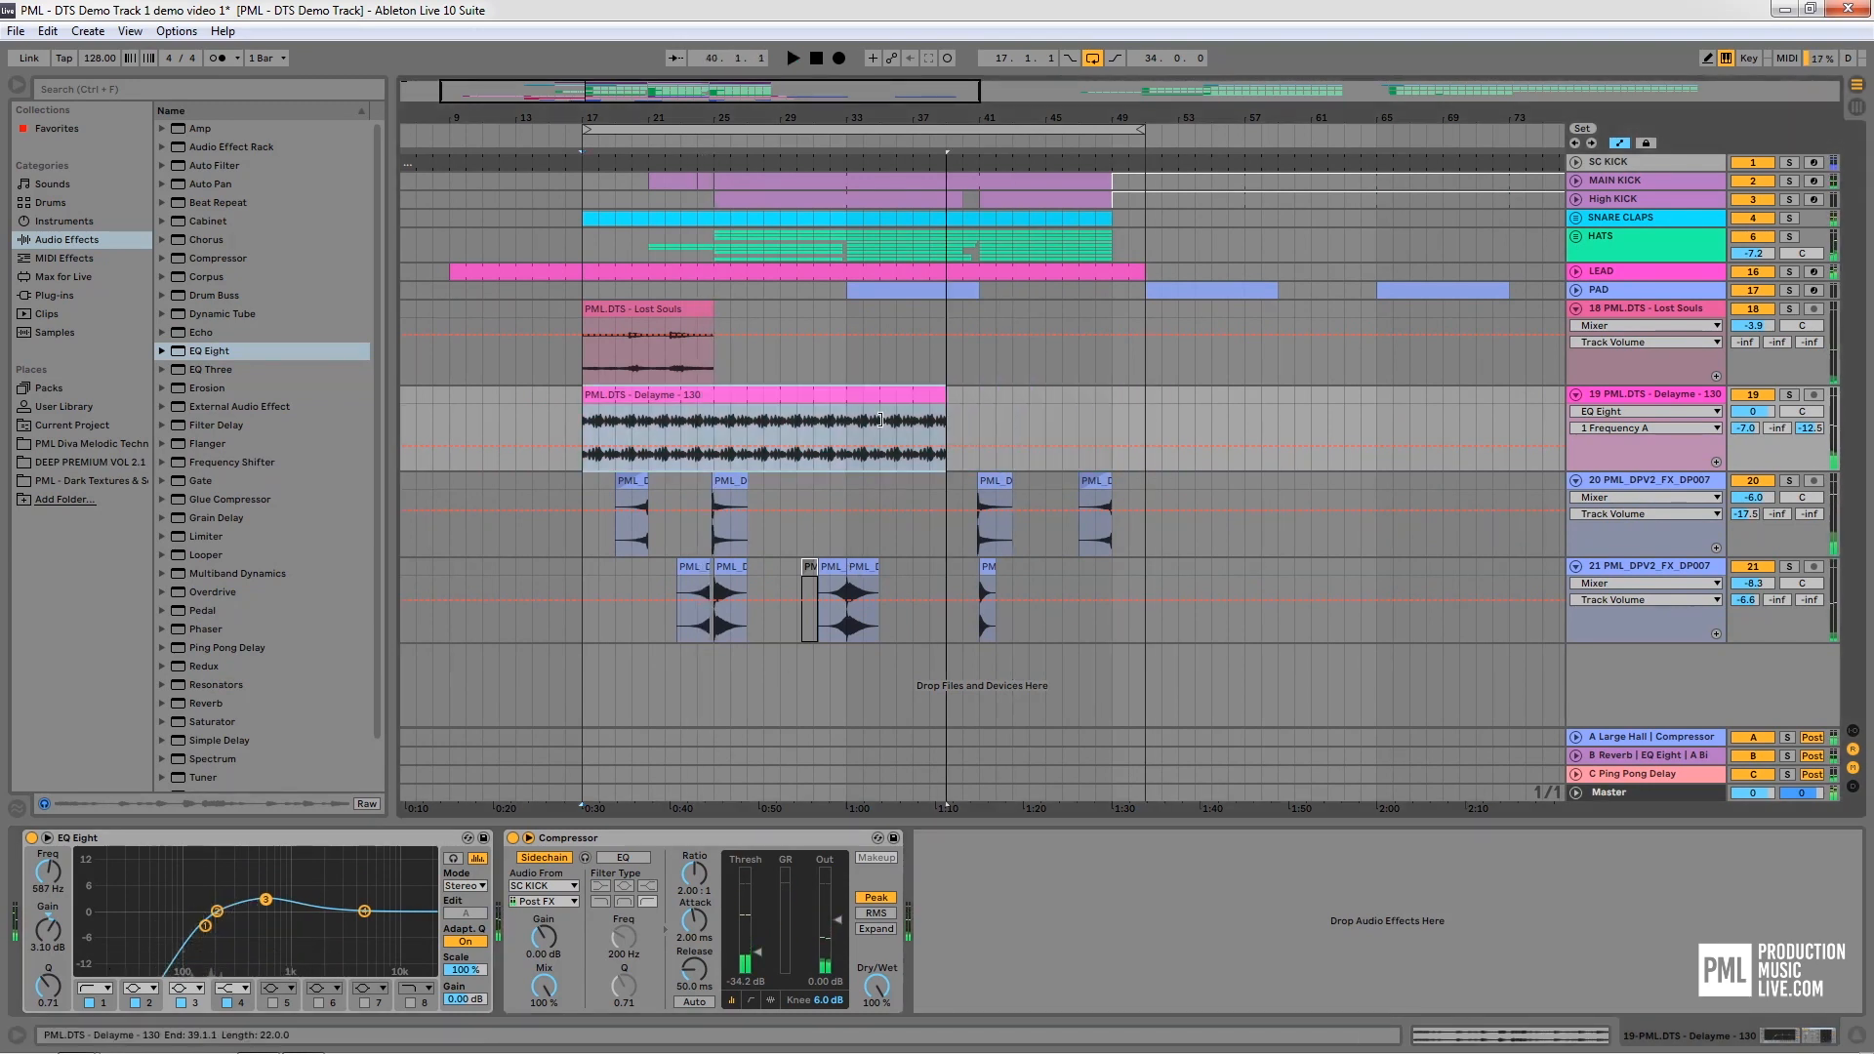
pyautogui.moveTo(880, 419); pyautogui.dragTo(714, 419)
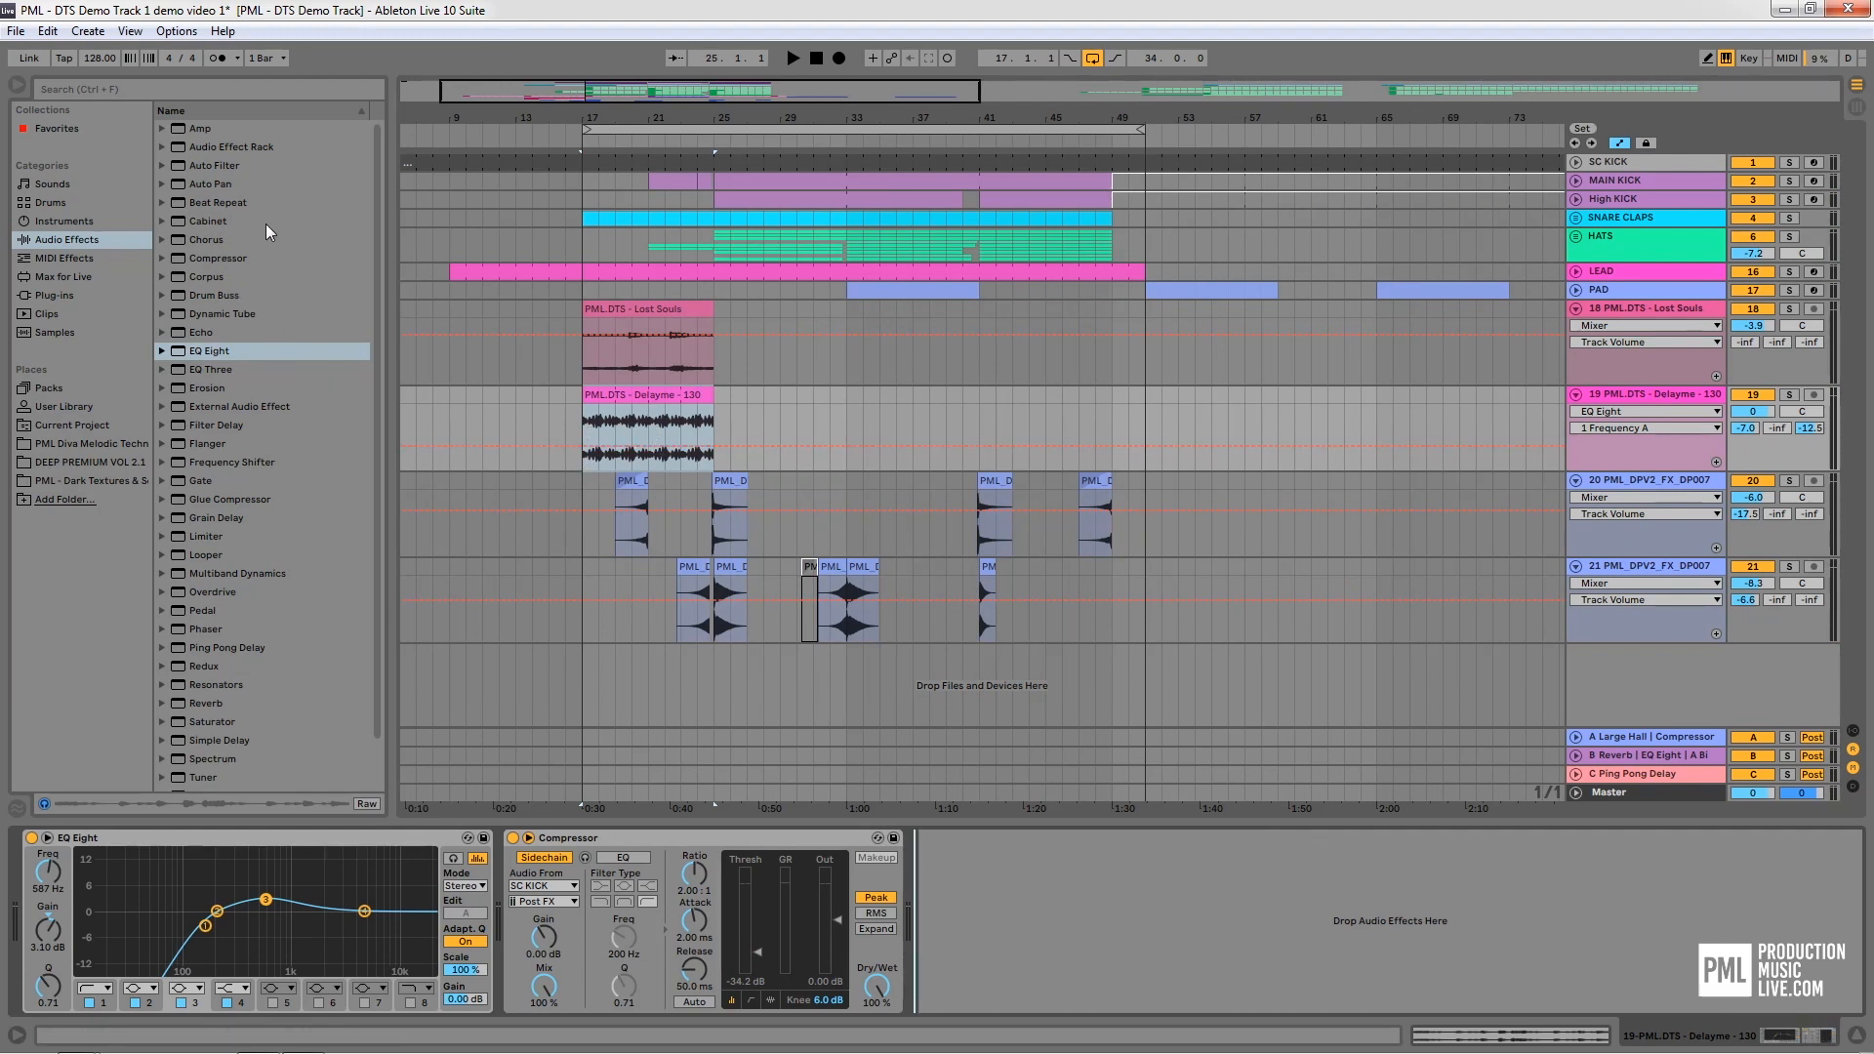
# Add an Auto Filter after the Delayme track's Compressor as a high-pass, with its frequency near maximum and resonance at 35 %
pyautogui.moveTo(213, 164); pyautogui.dragTo(1010, 937)
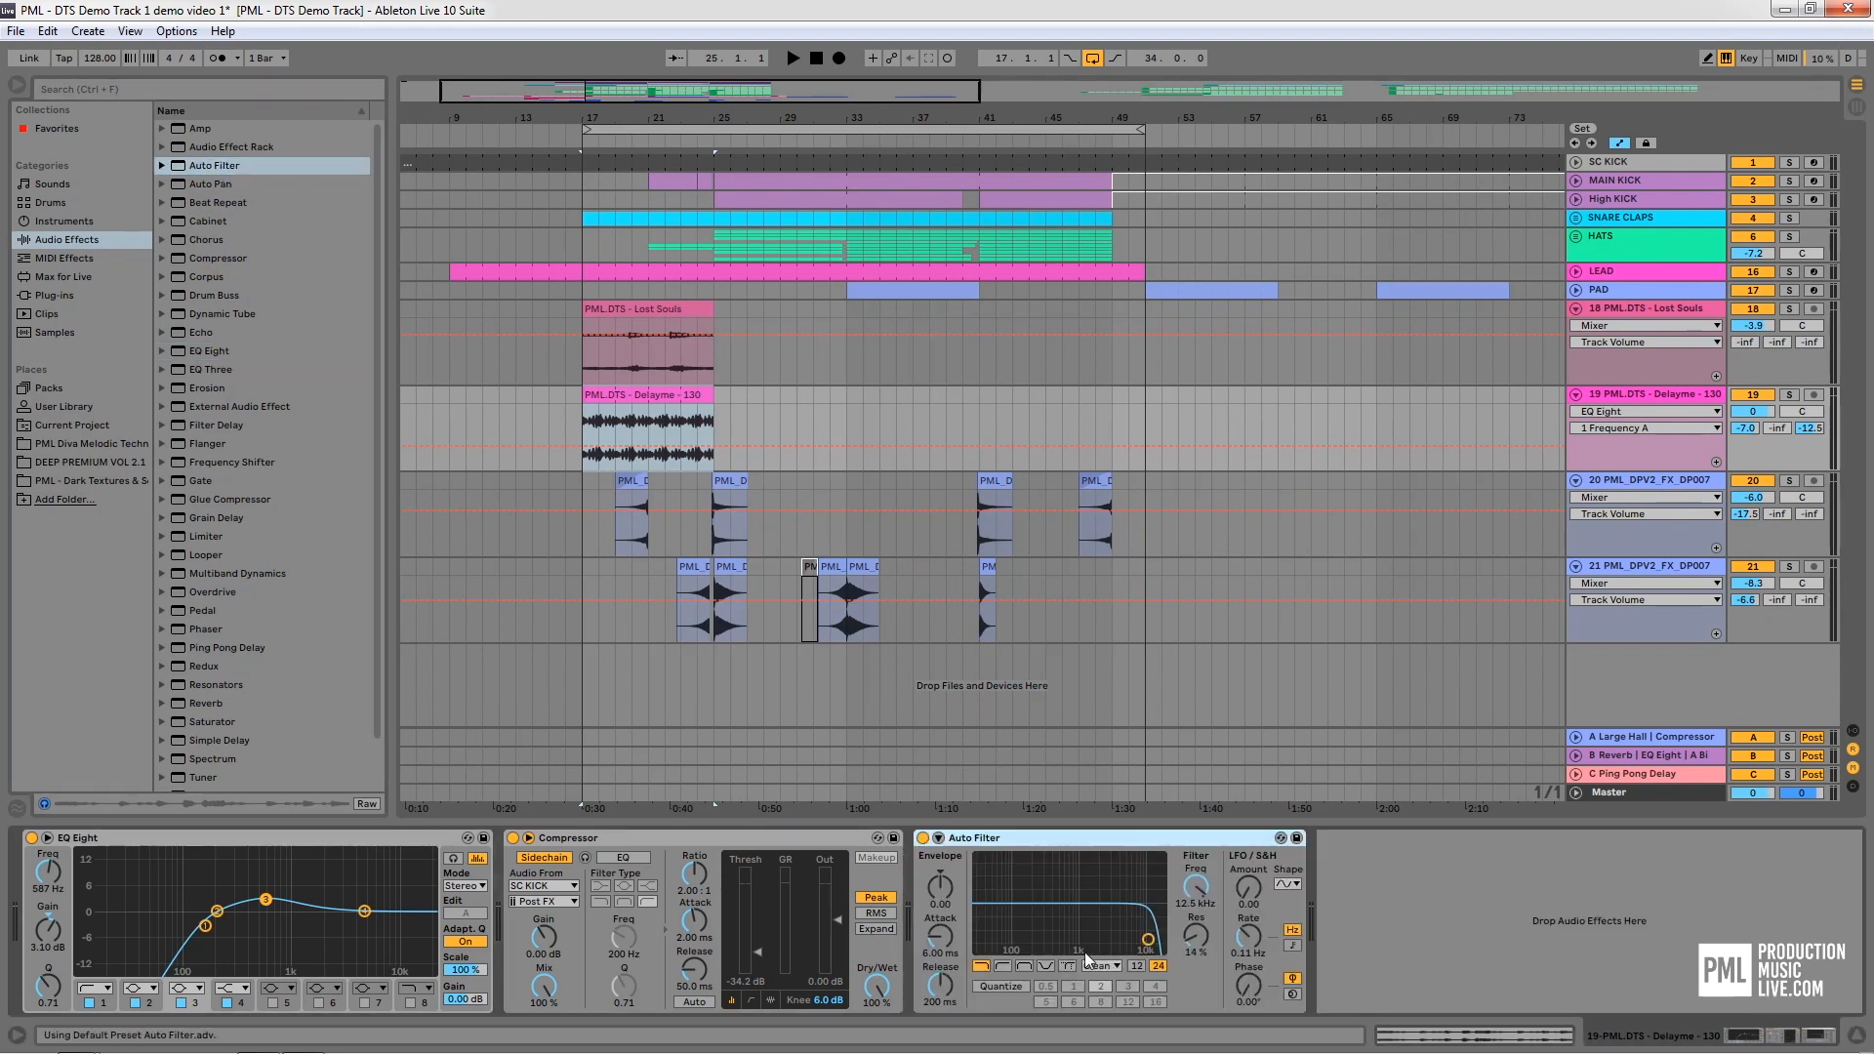
pyautogui.click(1002, 967)
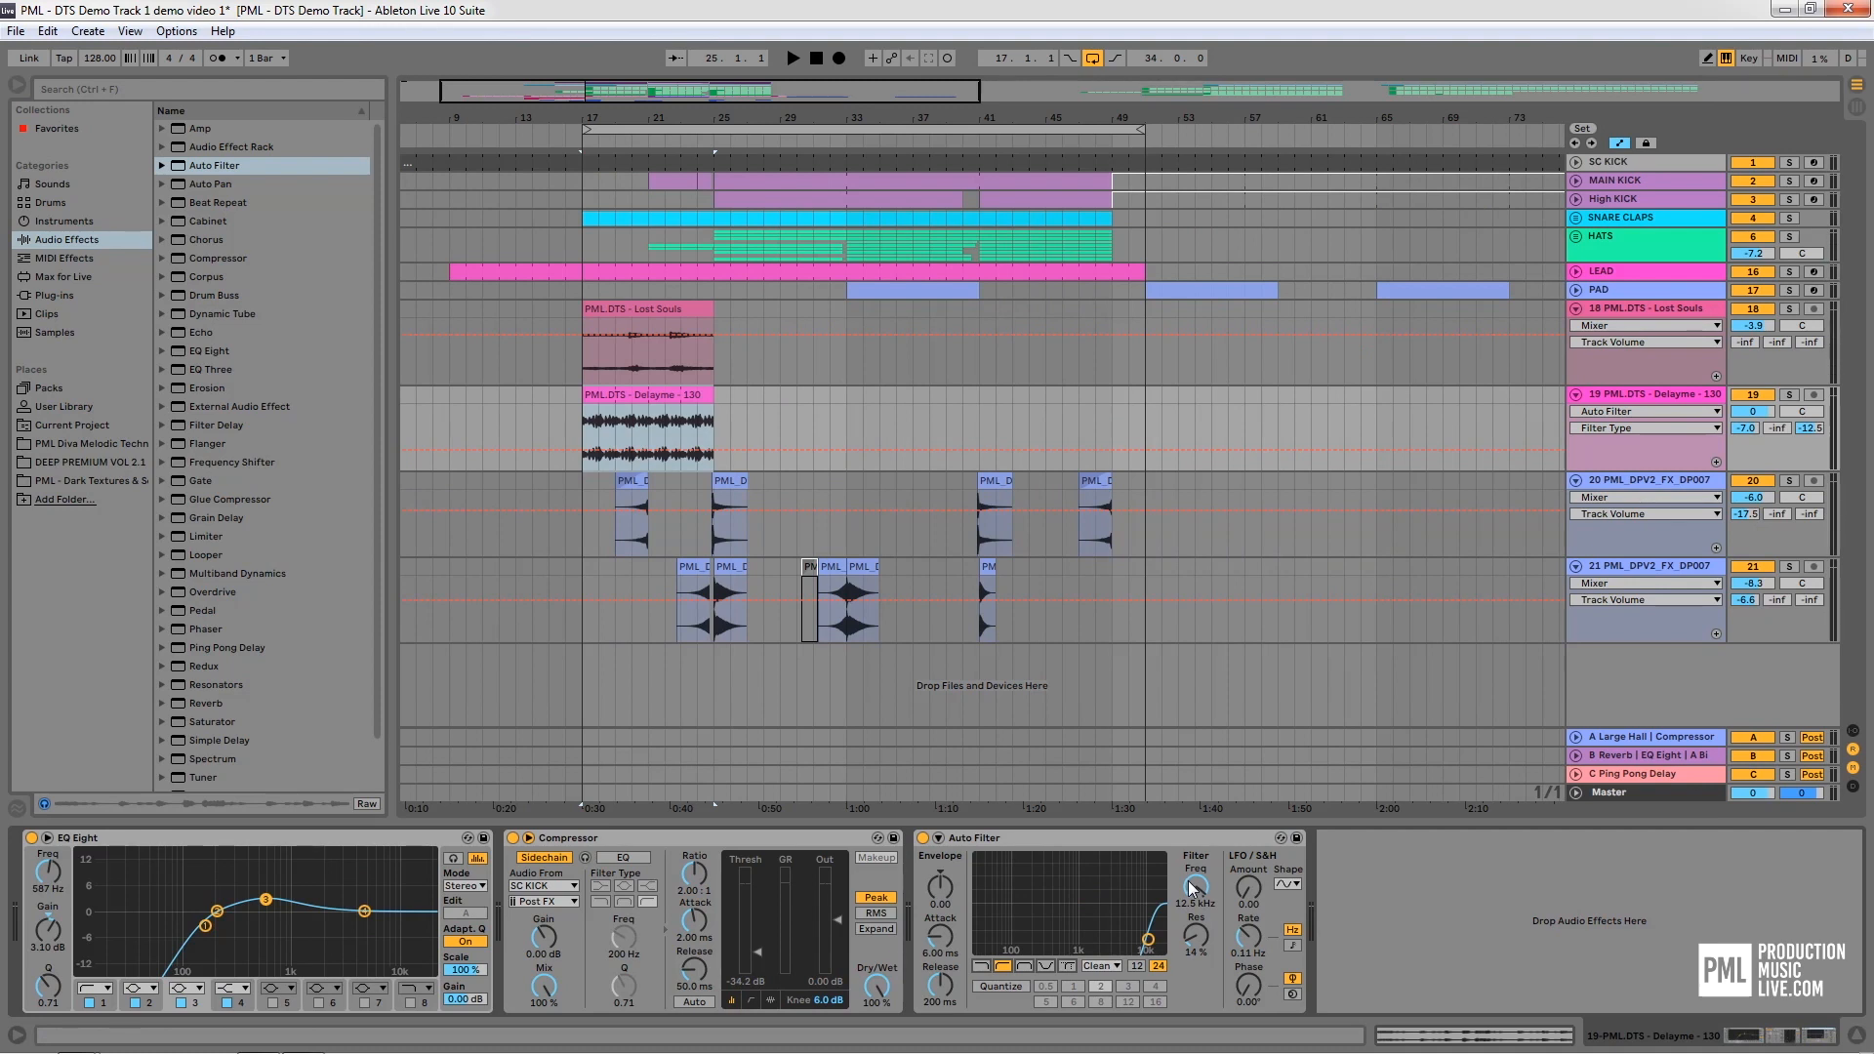
pyautogui.moveTo(1197, 889); pyautogui.dragTo(1197, 874)
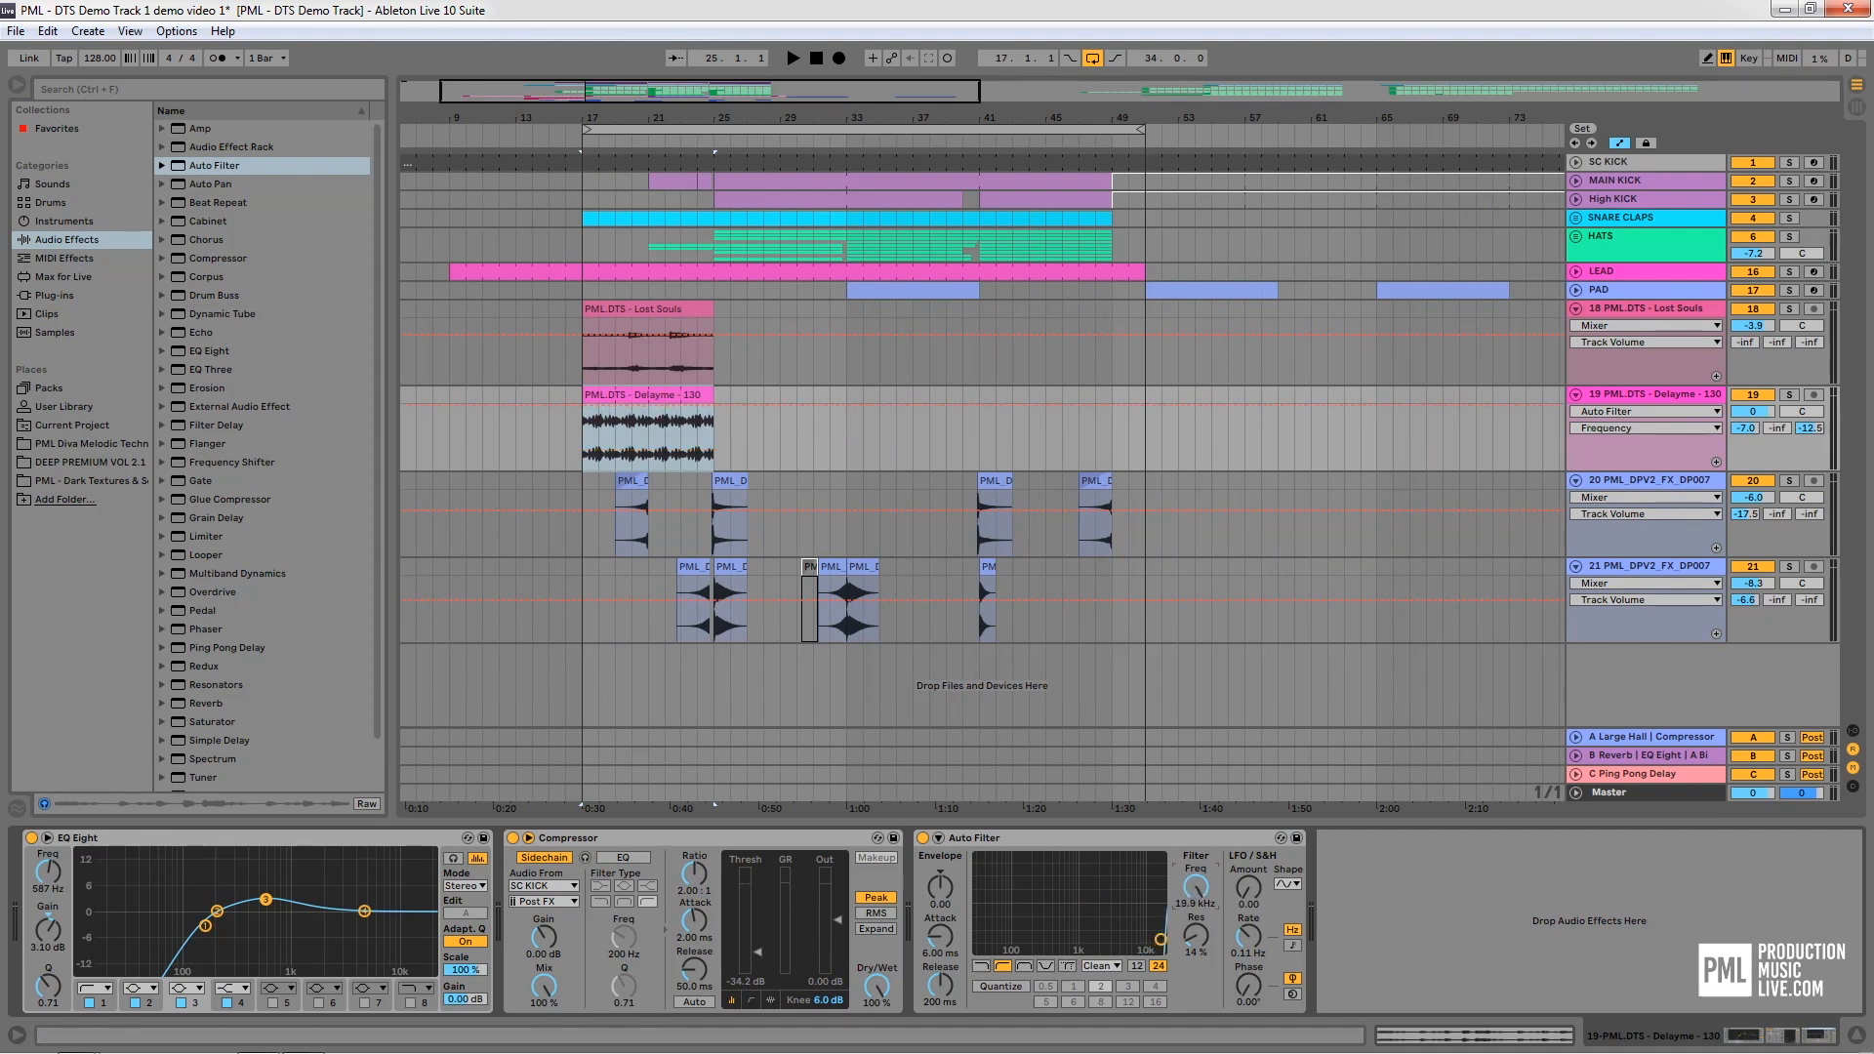
pyautogui.moveTo(1205, 941); pyautogui.dragTo(1205, 914)
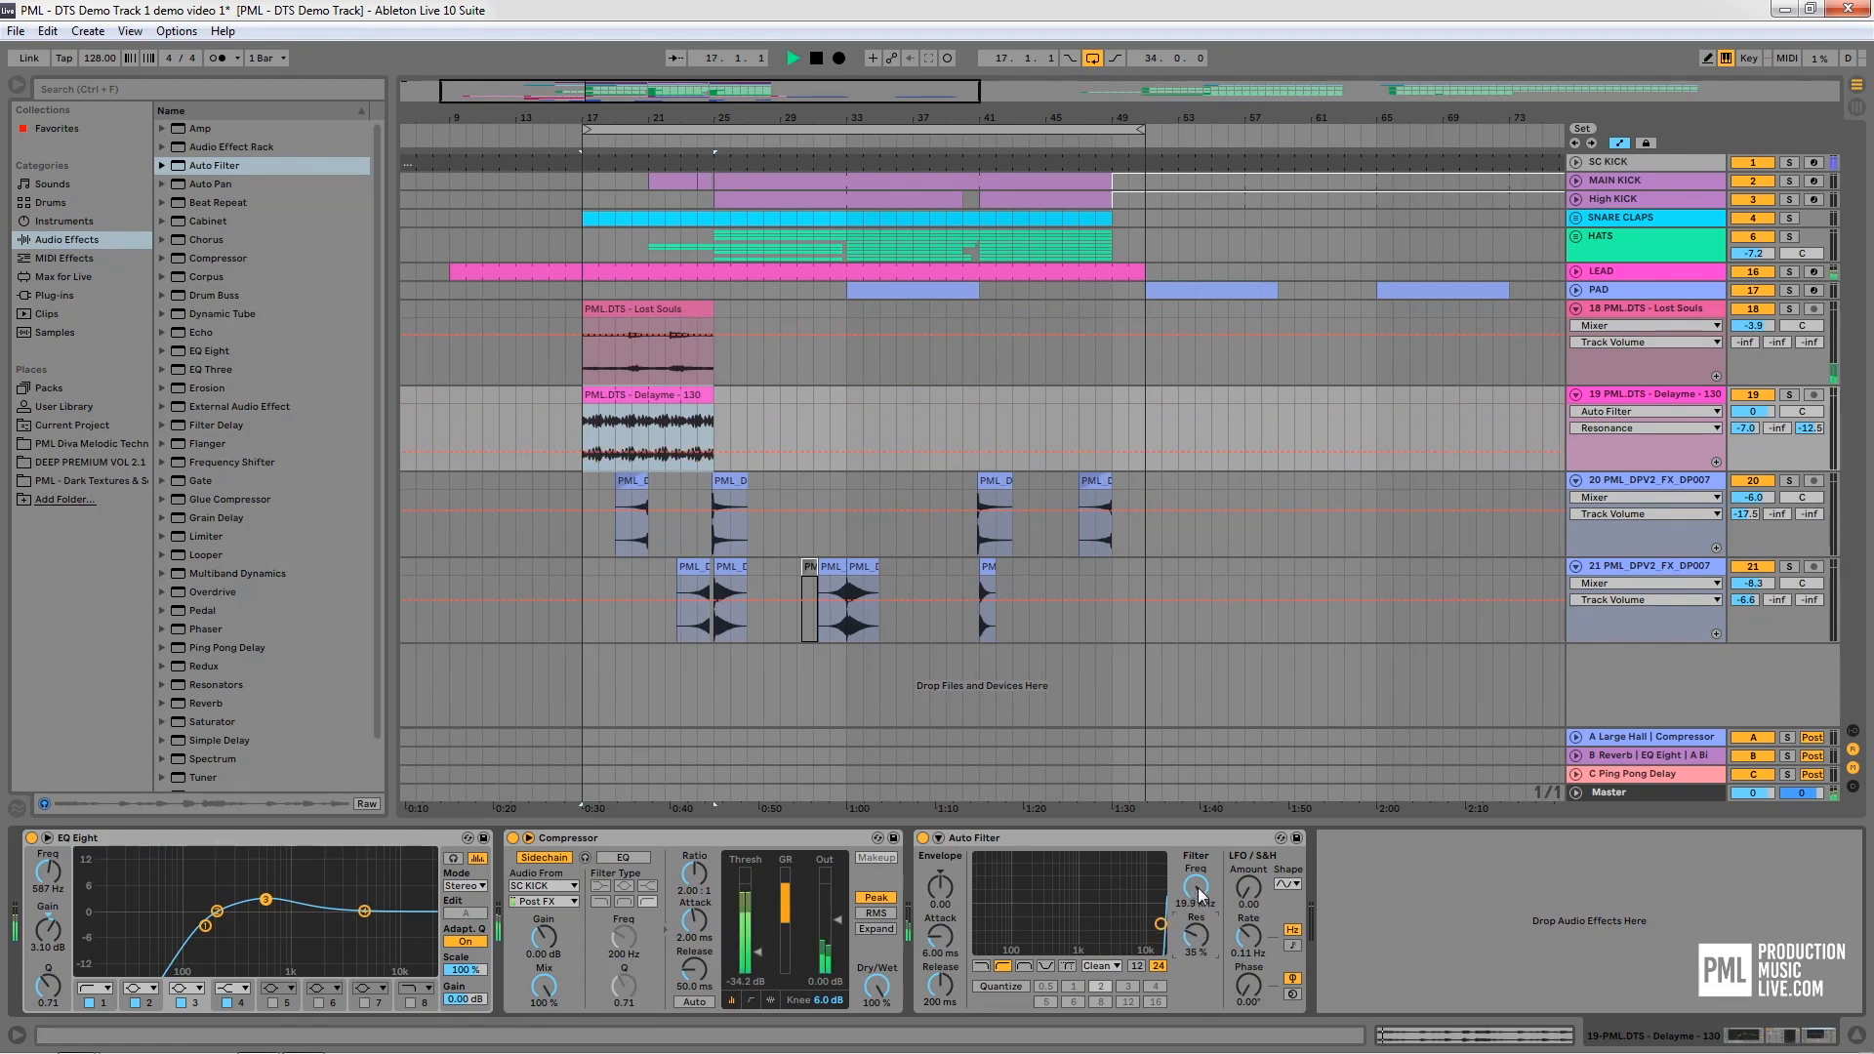
# Sweep the Auto Filter frequency down to 403 Hz during playback from bar 17, and extend the Delayme clip to end at bar 49
pyautogui.moveTo(1198, 890); pyautogui.dragTo(1198, 966)
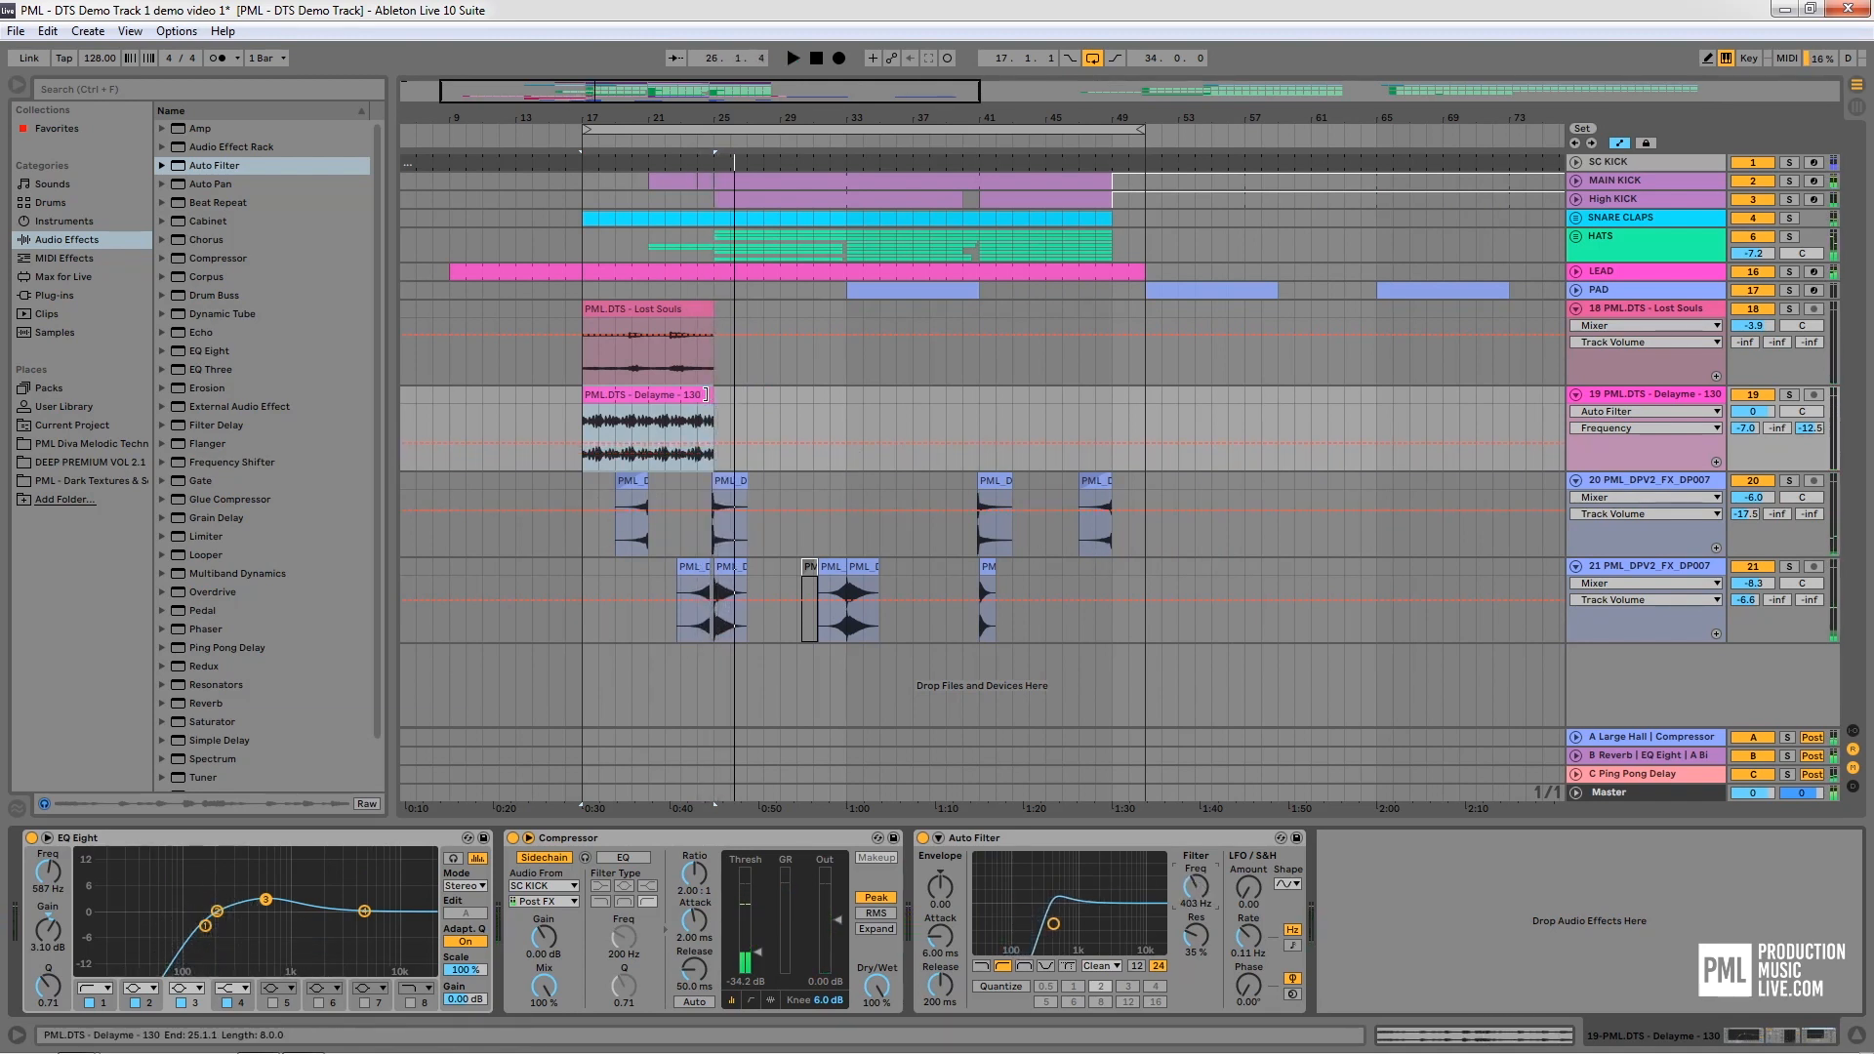
pyautogui.moveTo(714, 430); pyautogui.dragTo(1117, 436)
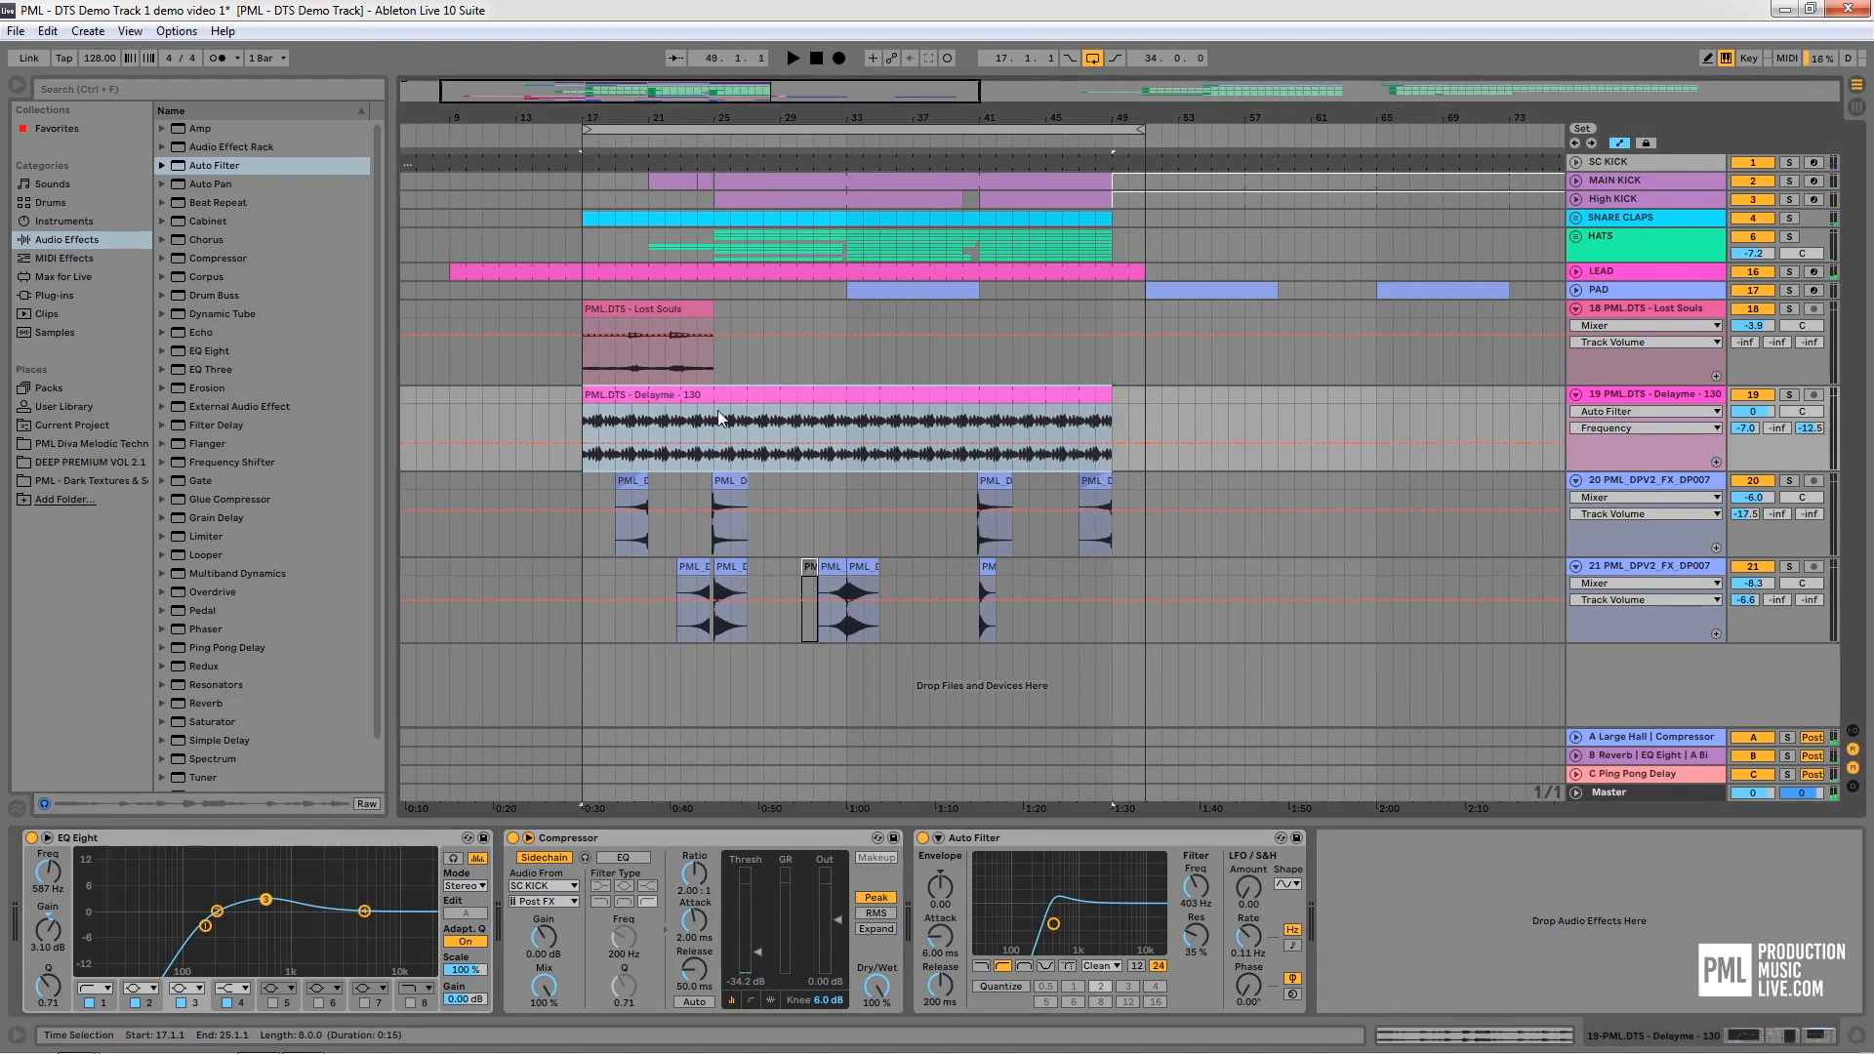
# During playback from bar 24, raise the Delayme track's Auto Filter frequency to 986 Hz and its resonance to 52 %
pyautogui.click(703, 418)
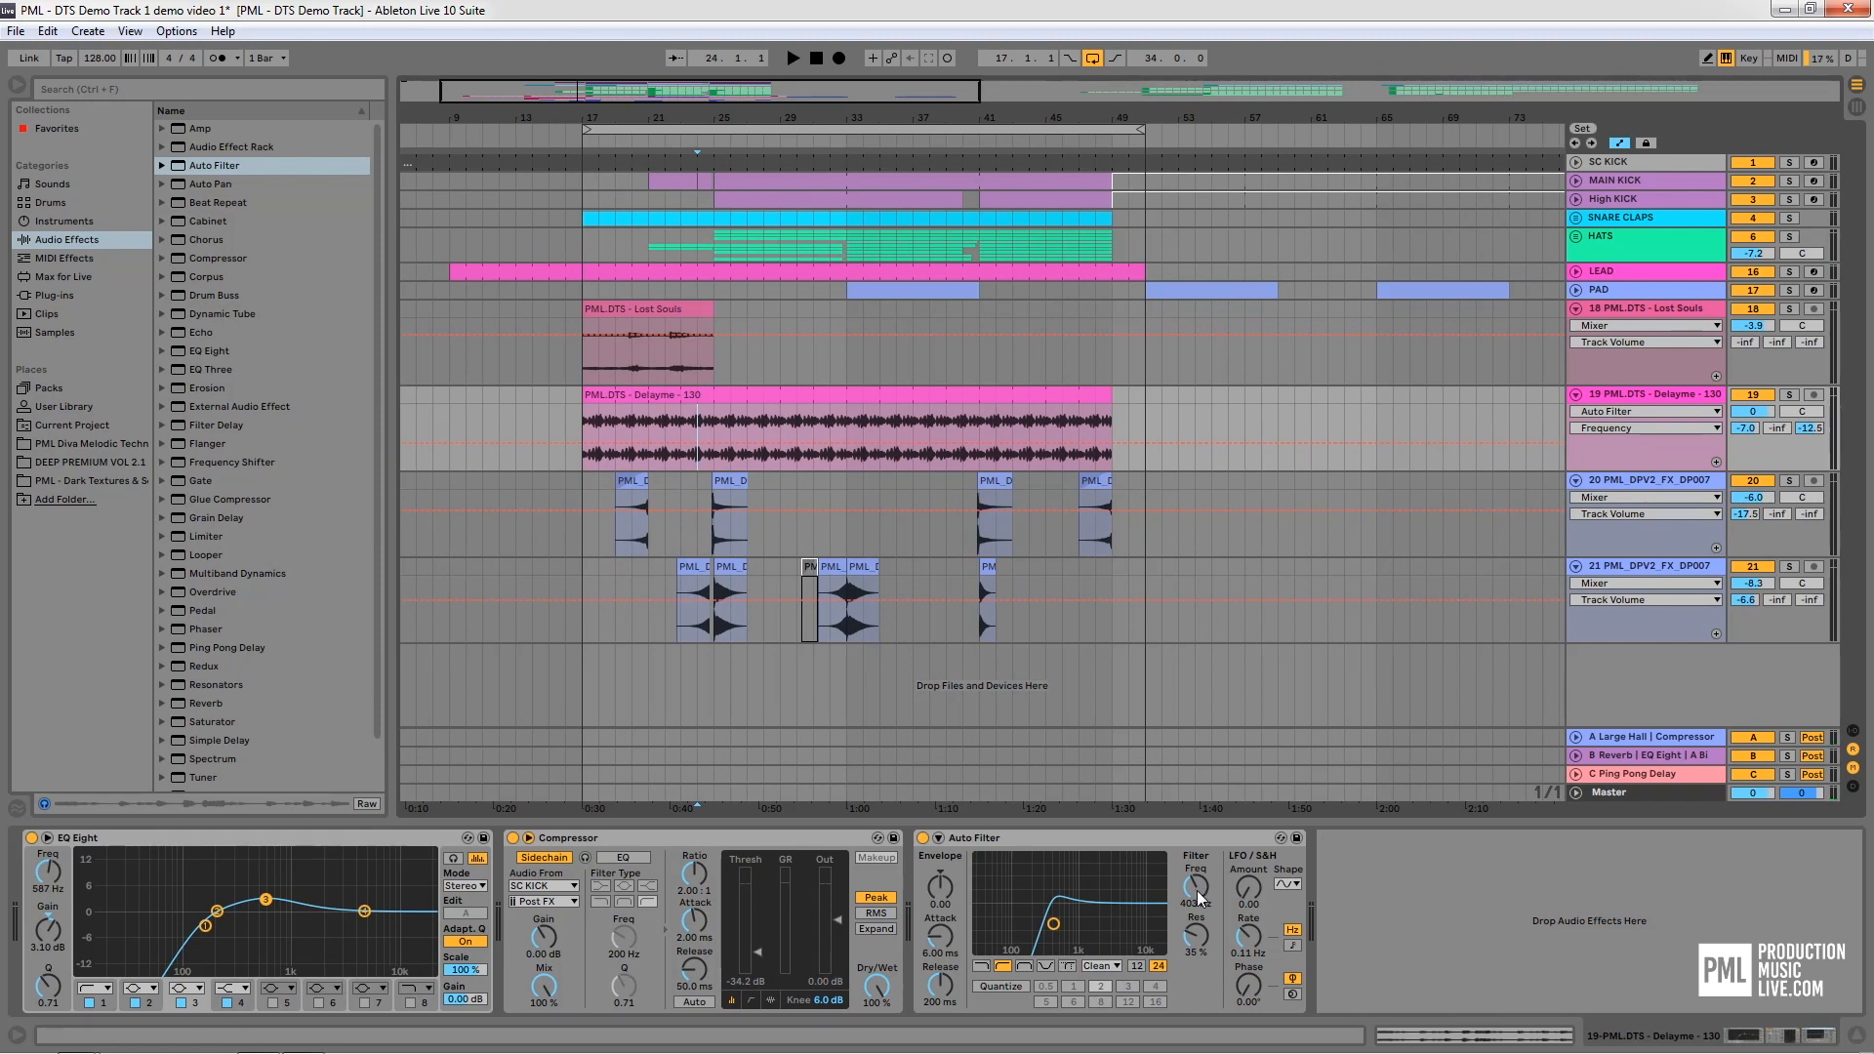
pyautogui.press('space')
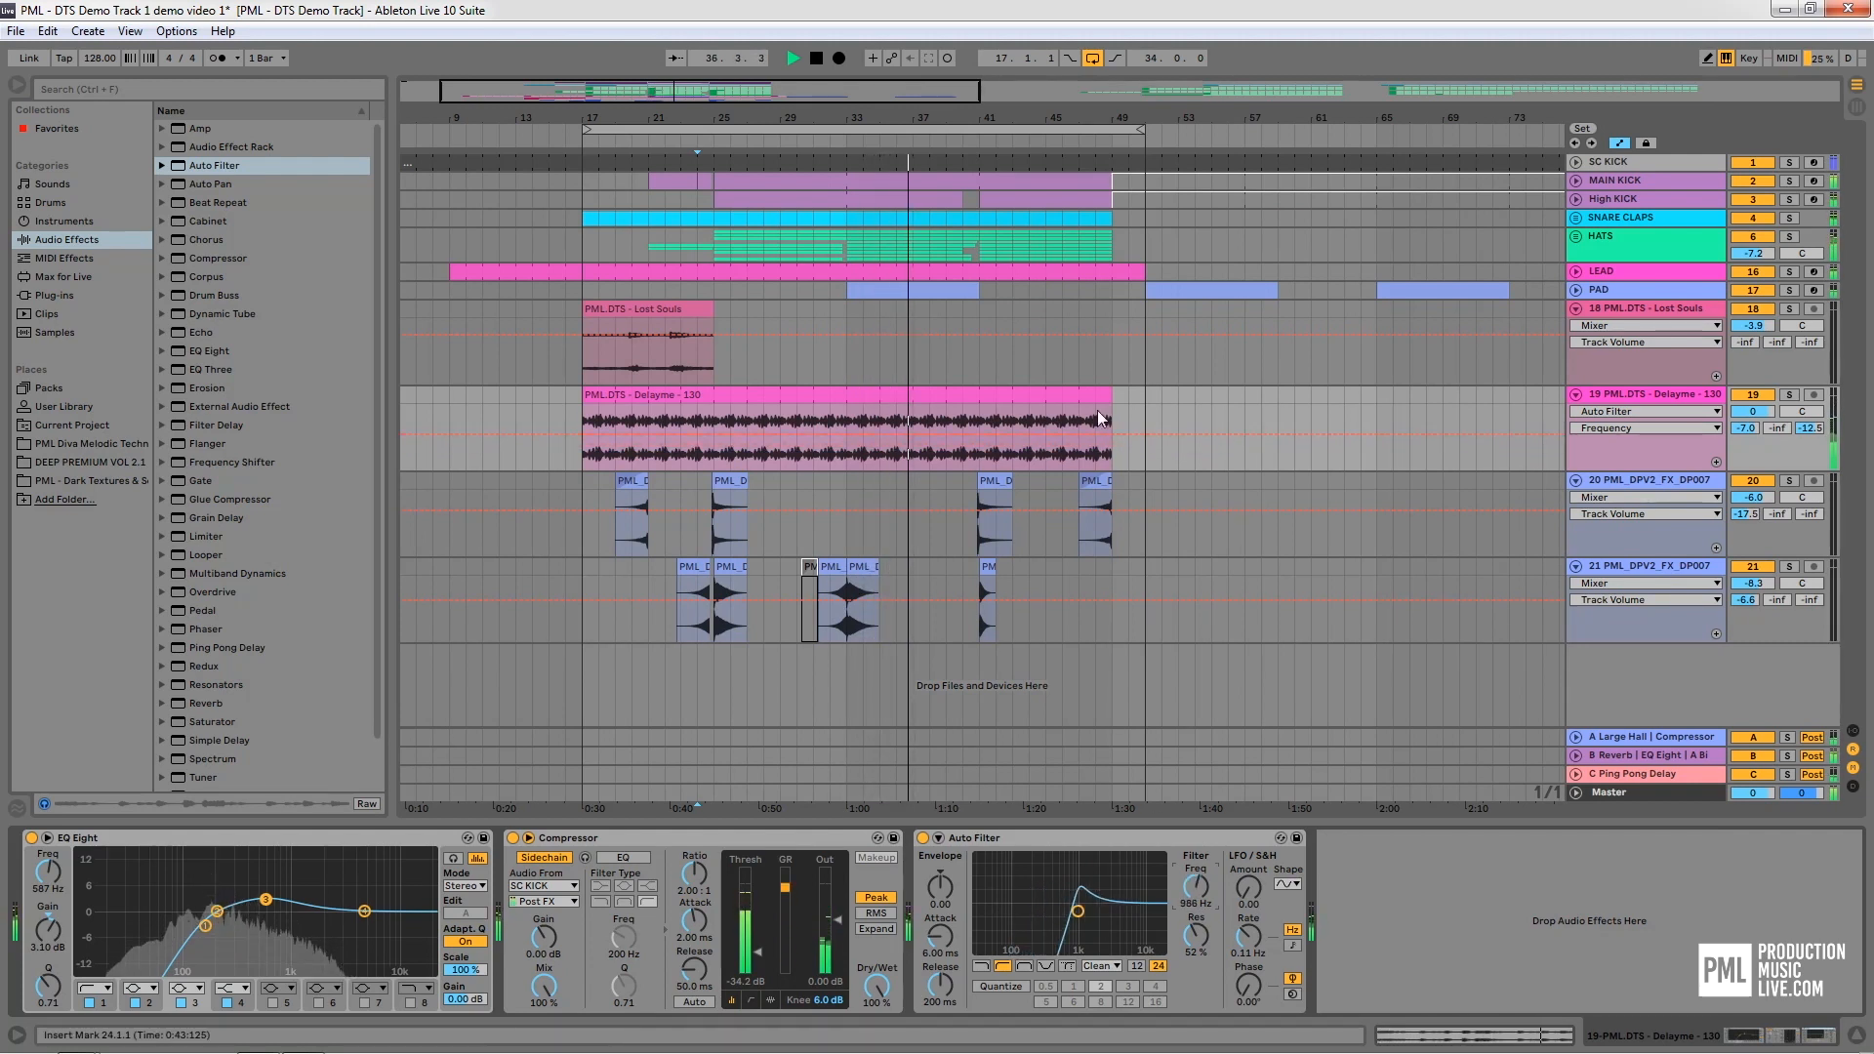
pyautogui.press('space')
# Trim the Delayme clip to end at bar 25 and set its Auto Filter resonance to 31 %
pyautogui.moveTo(1111, 410); pyautogui.dragTo(710, 412)
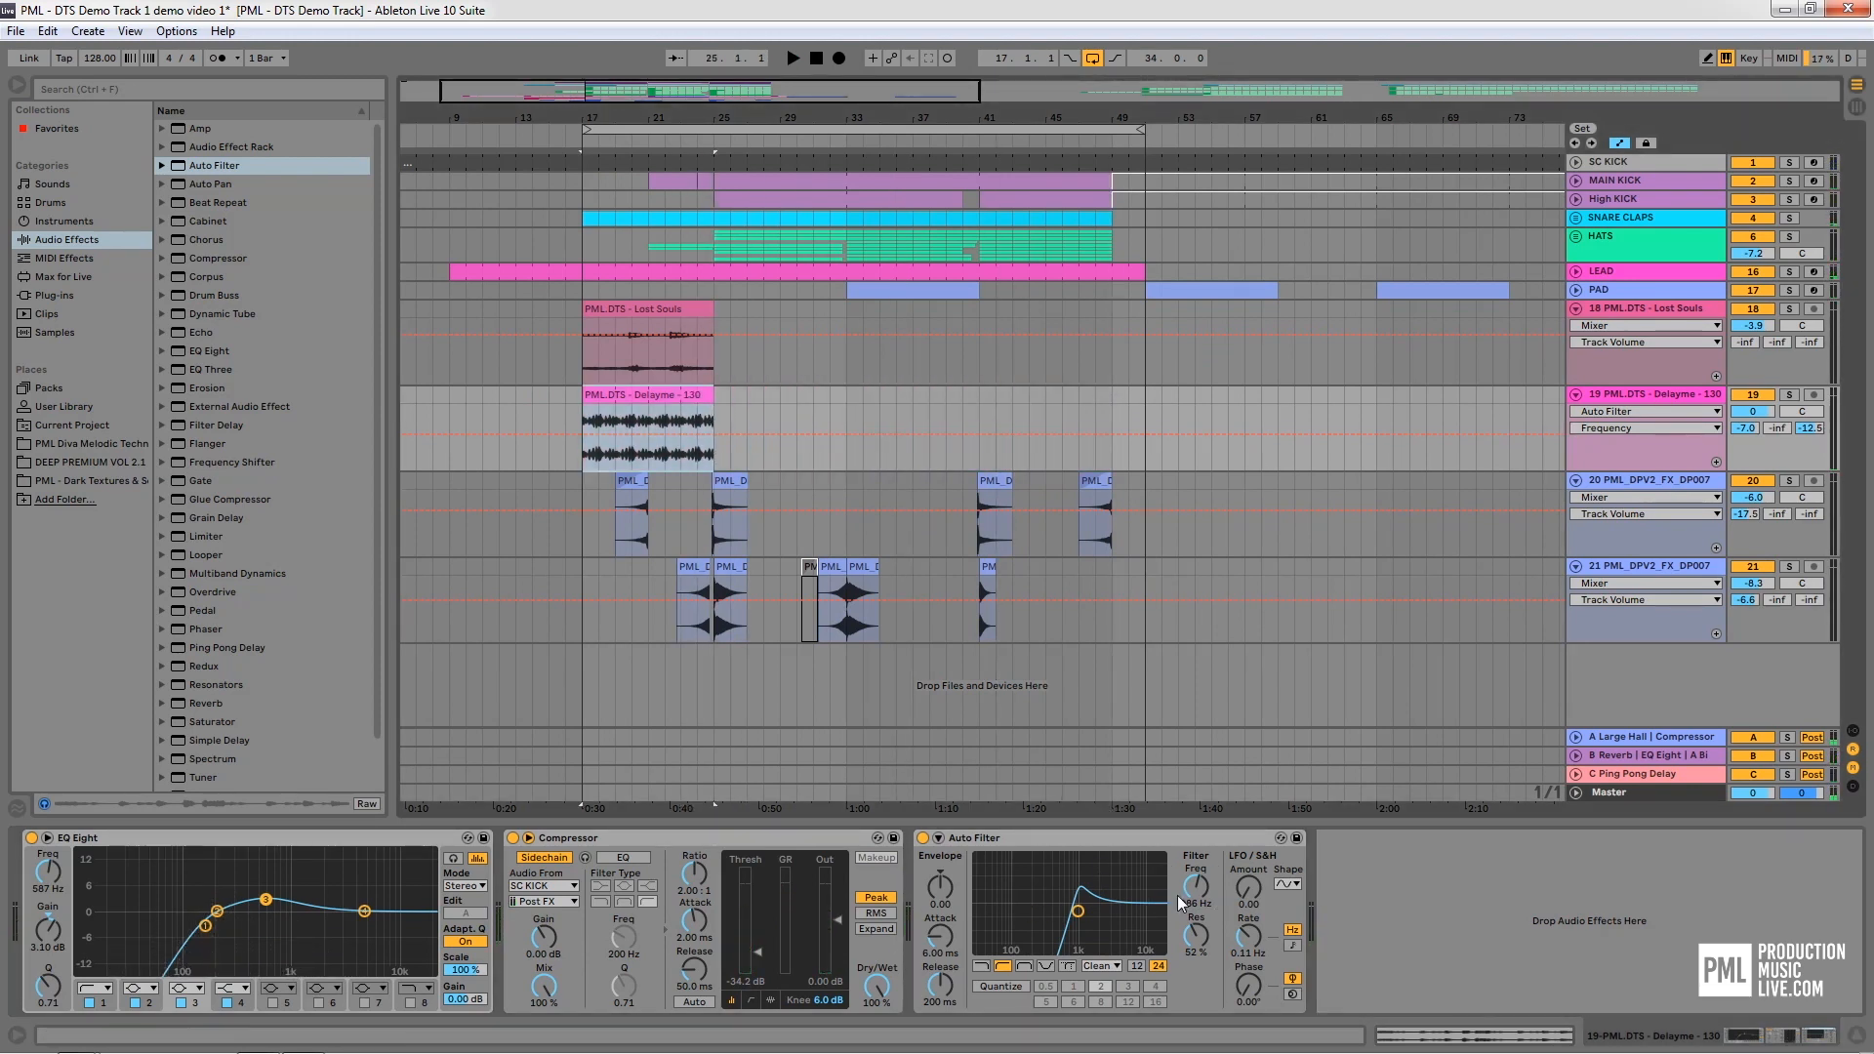
pyautogui.moveTo(1197, 939); pyautogui.dragTo(1197, 961)
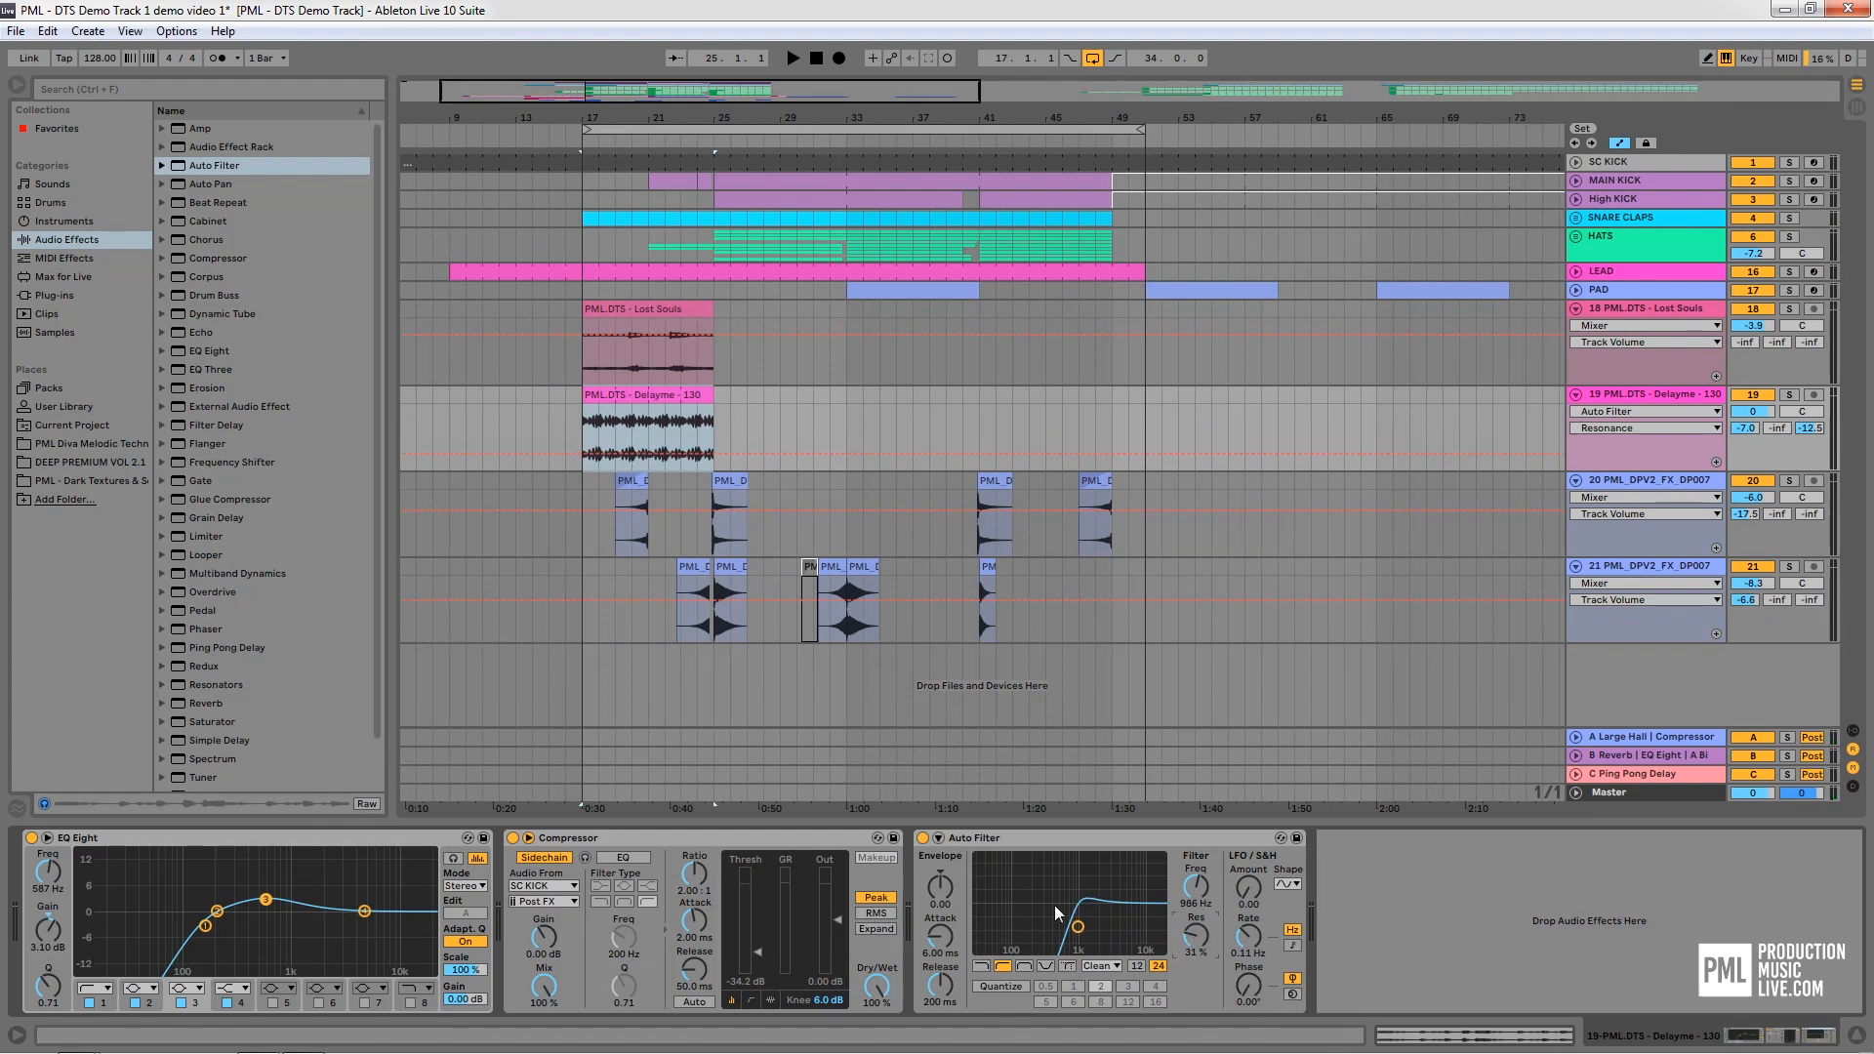
# Insert a new audio track directly below the Delayme track
pyautogui.click(1644, 394)
pyautogui.rightClick(1636, 393)
pyautogui.click(1485, 536)
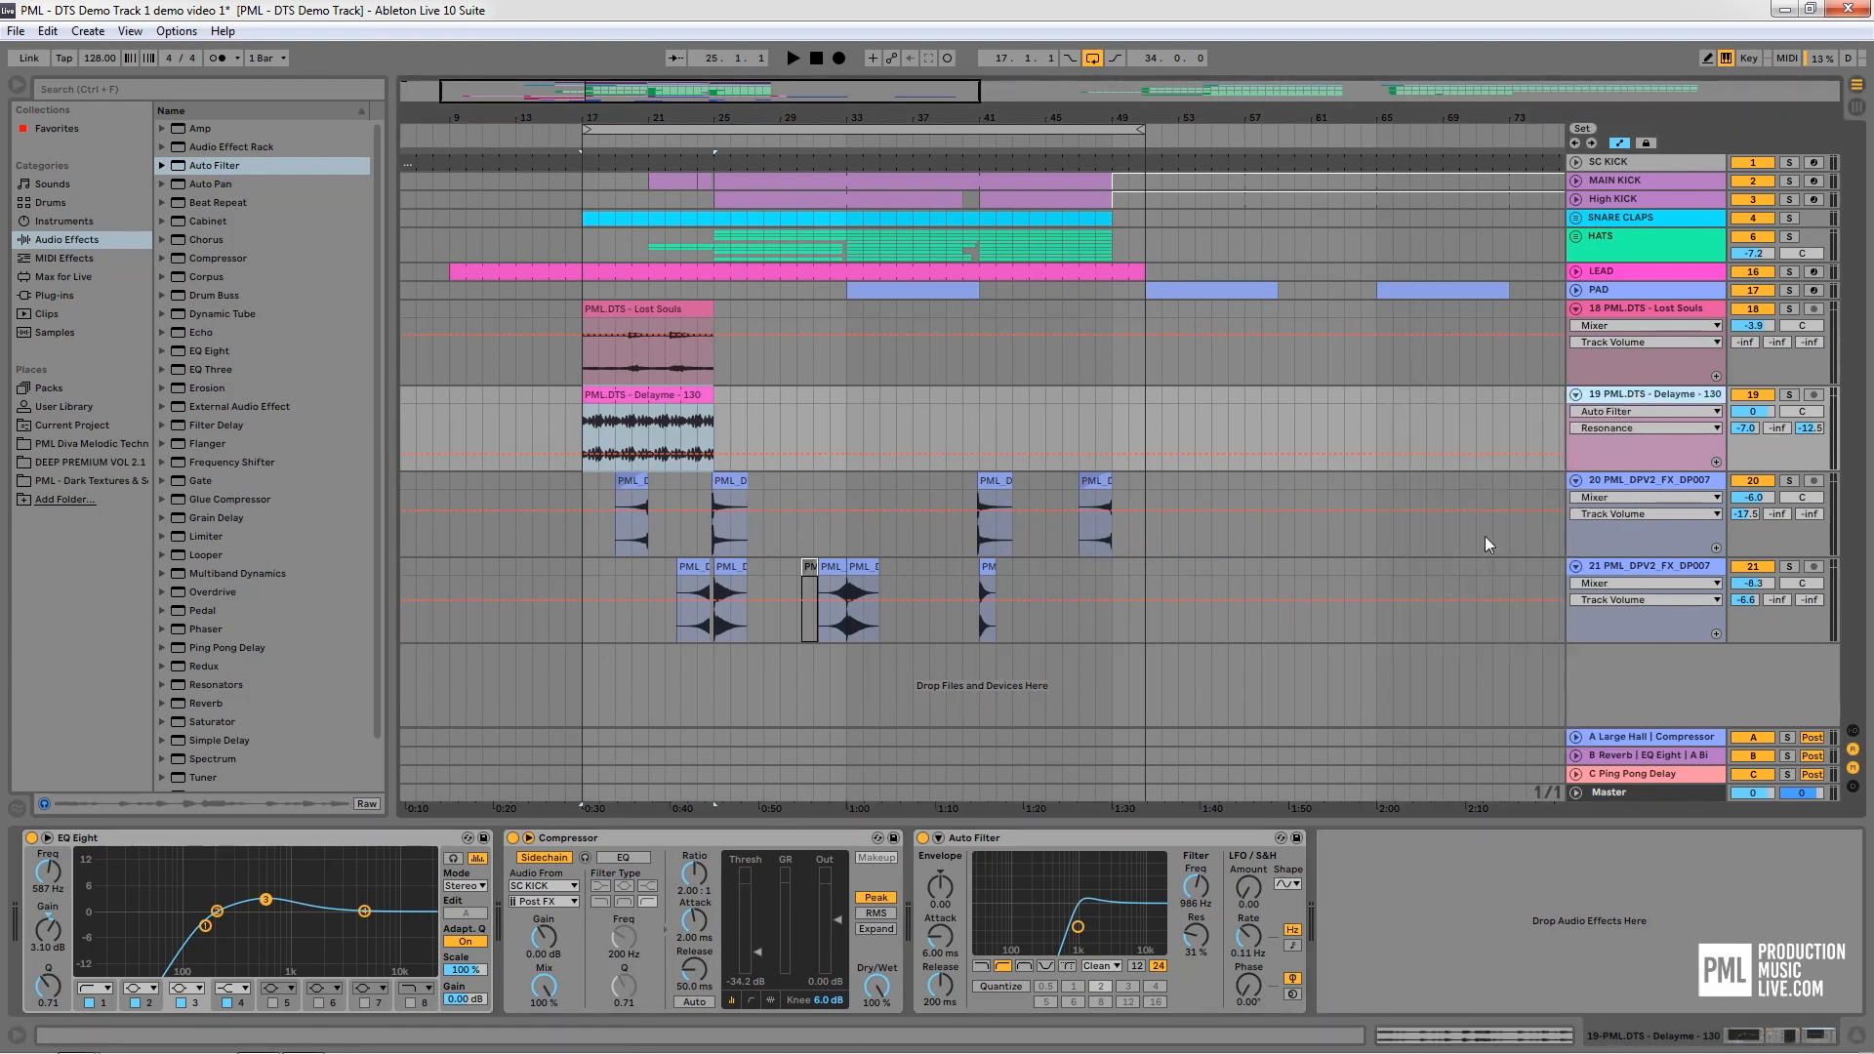
pyautogui.click(1644, 477)
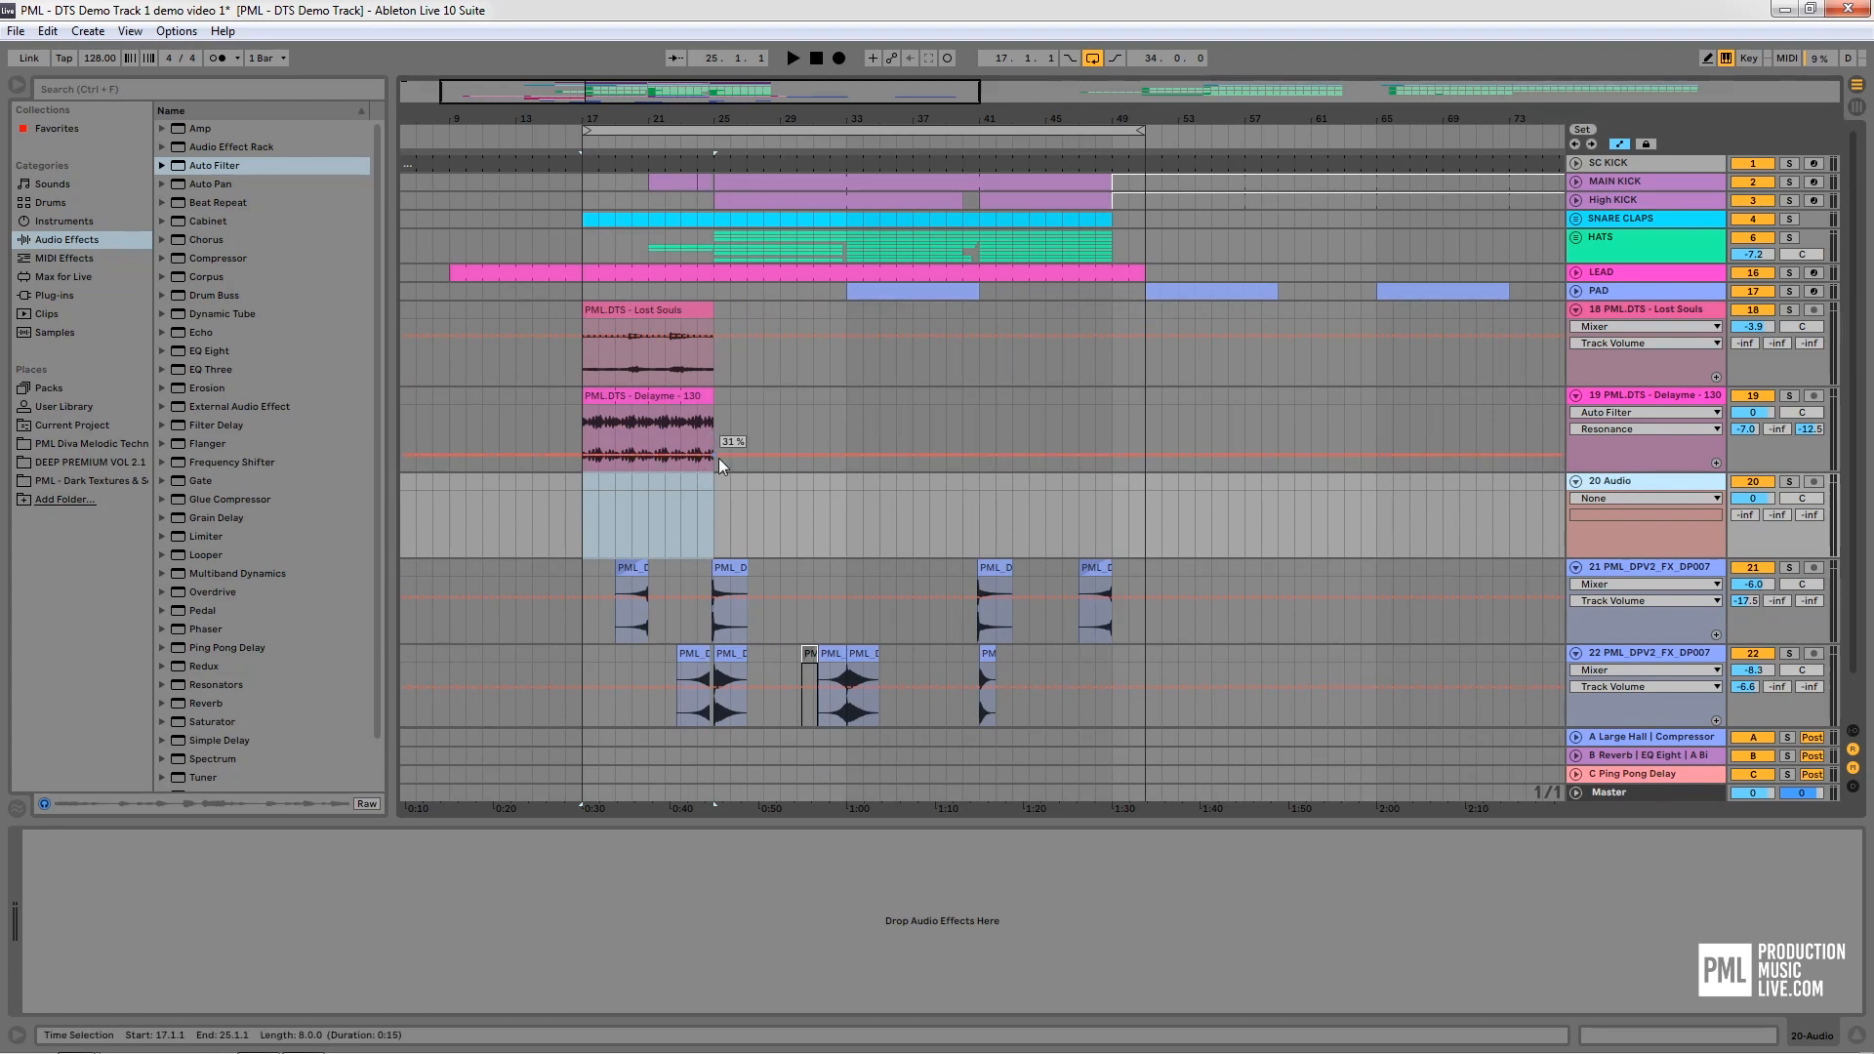
# Preview several Processed texture samples and place PML.DTS - Tarmac - 130.wav on the new audio track, spanning bars 17 to 51
pyautogui.click(122, 476)
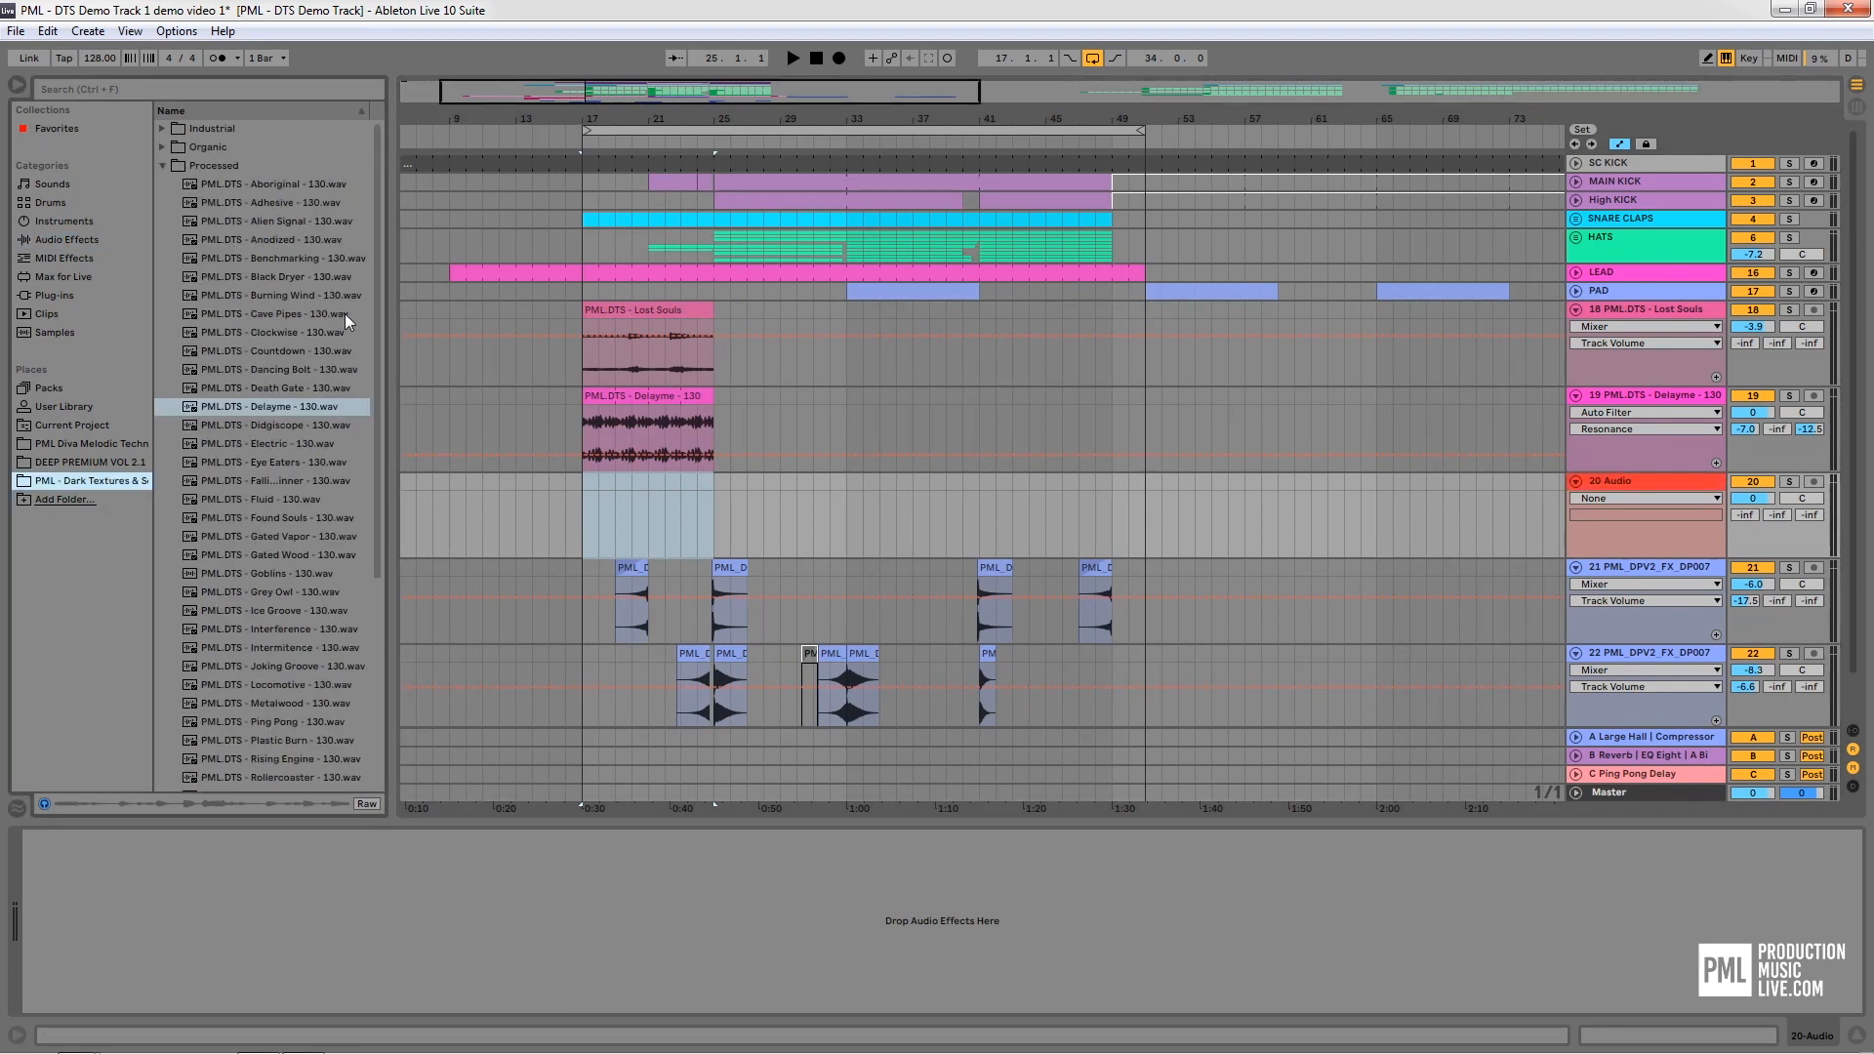
pyautogui.scroll(-3, 293, 361)
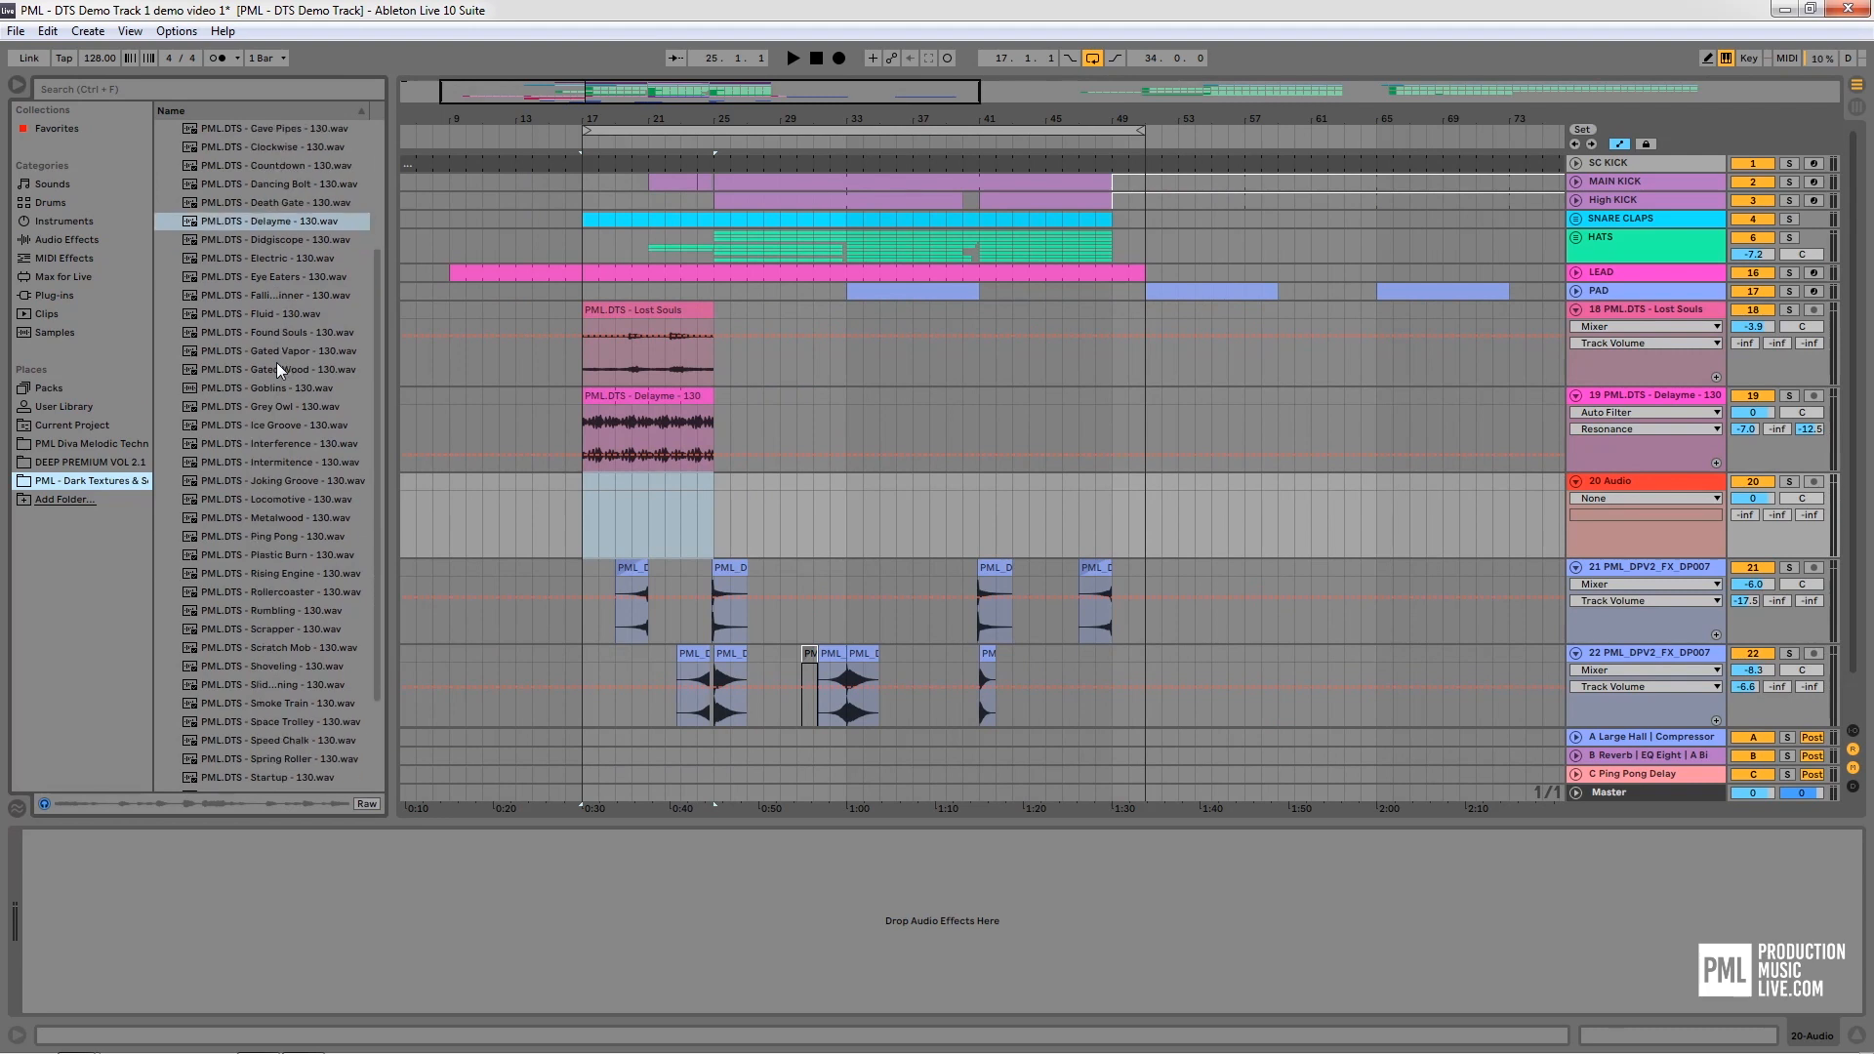
pyautogui.click(338, 406)
pyautogui.scroll(-1, 283, 444)
pyautogui.click(283, 464)
pyautogui.scroll(-1, 308, 441)
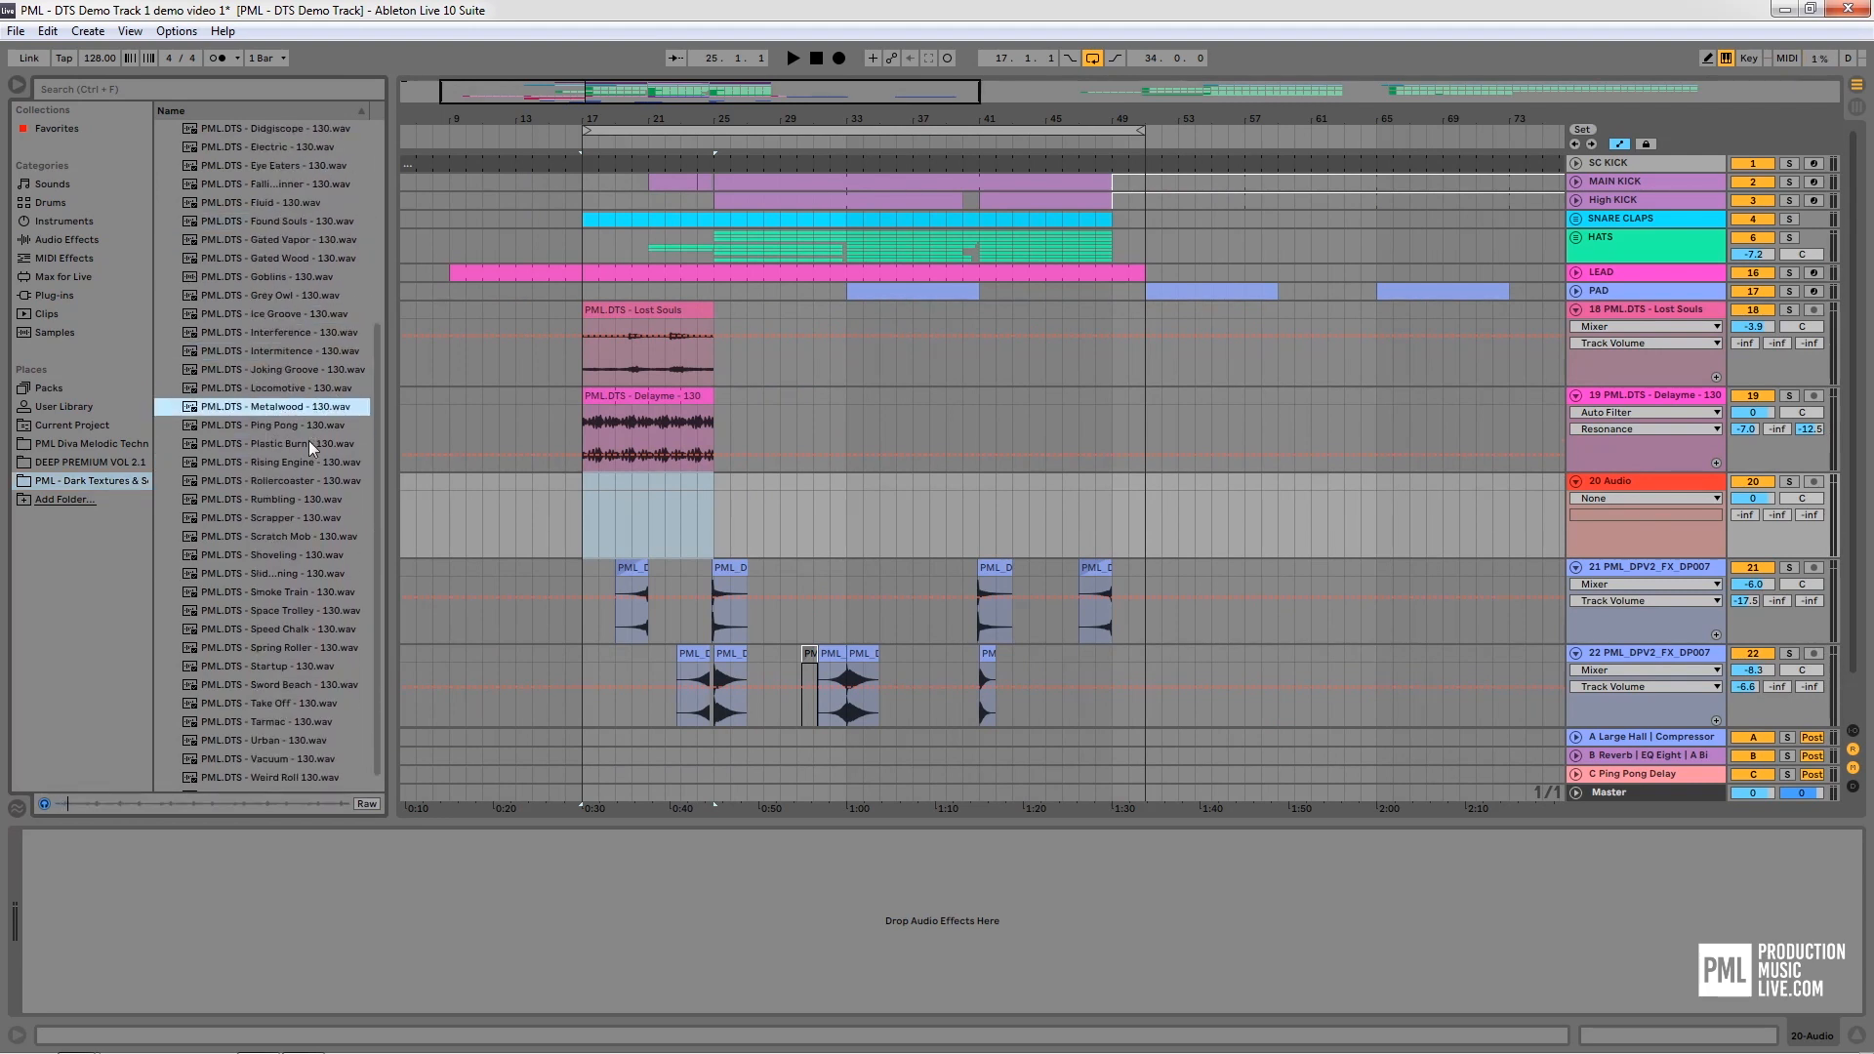
pyautogui.click(297, 435)
pyautogui.scroll(-1, 254, 459)
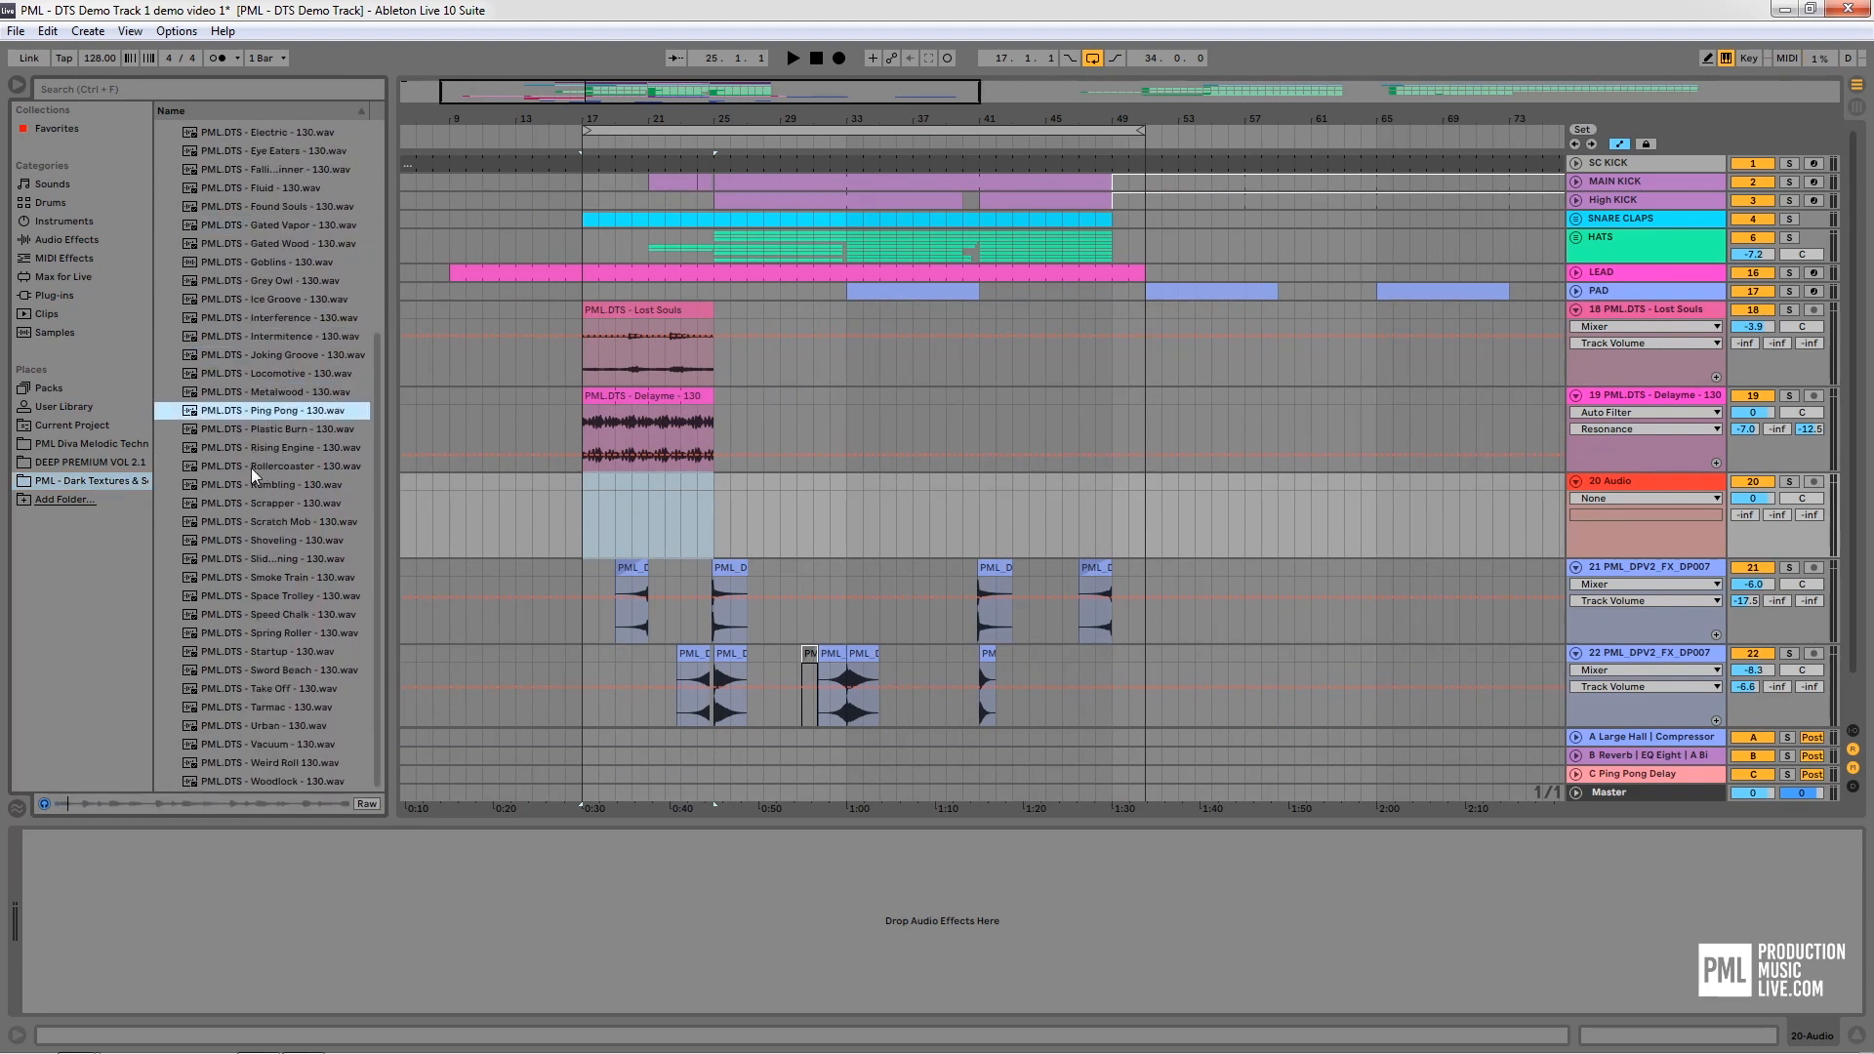
pyautogui.click(271, 711)
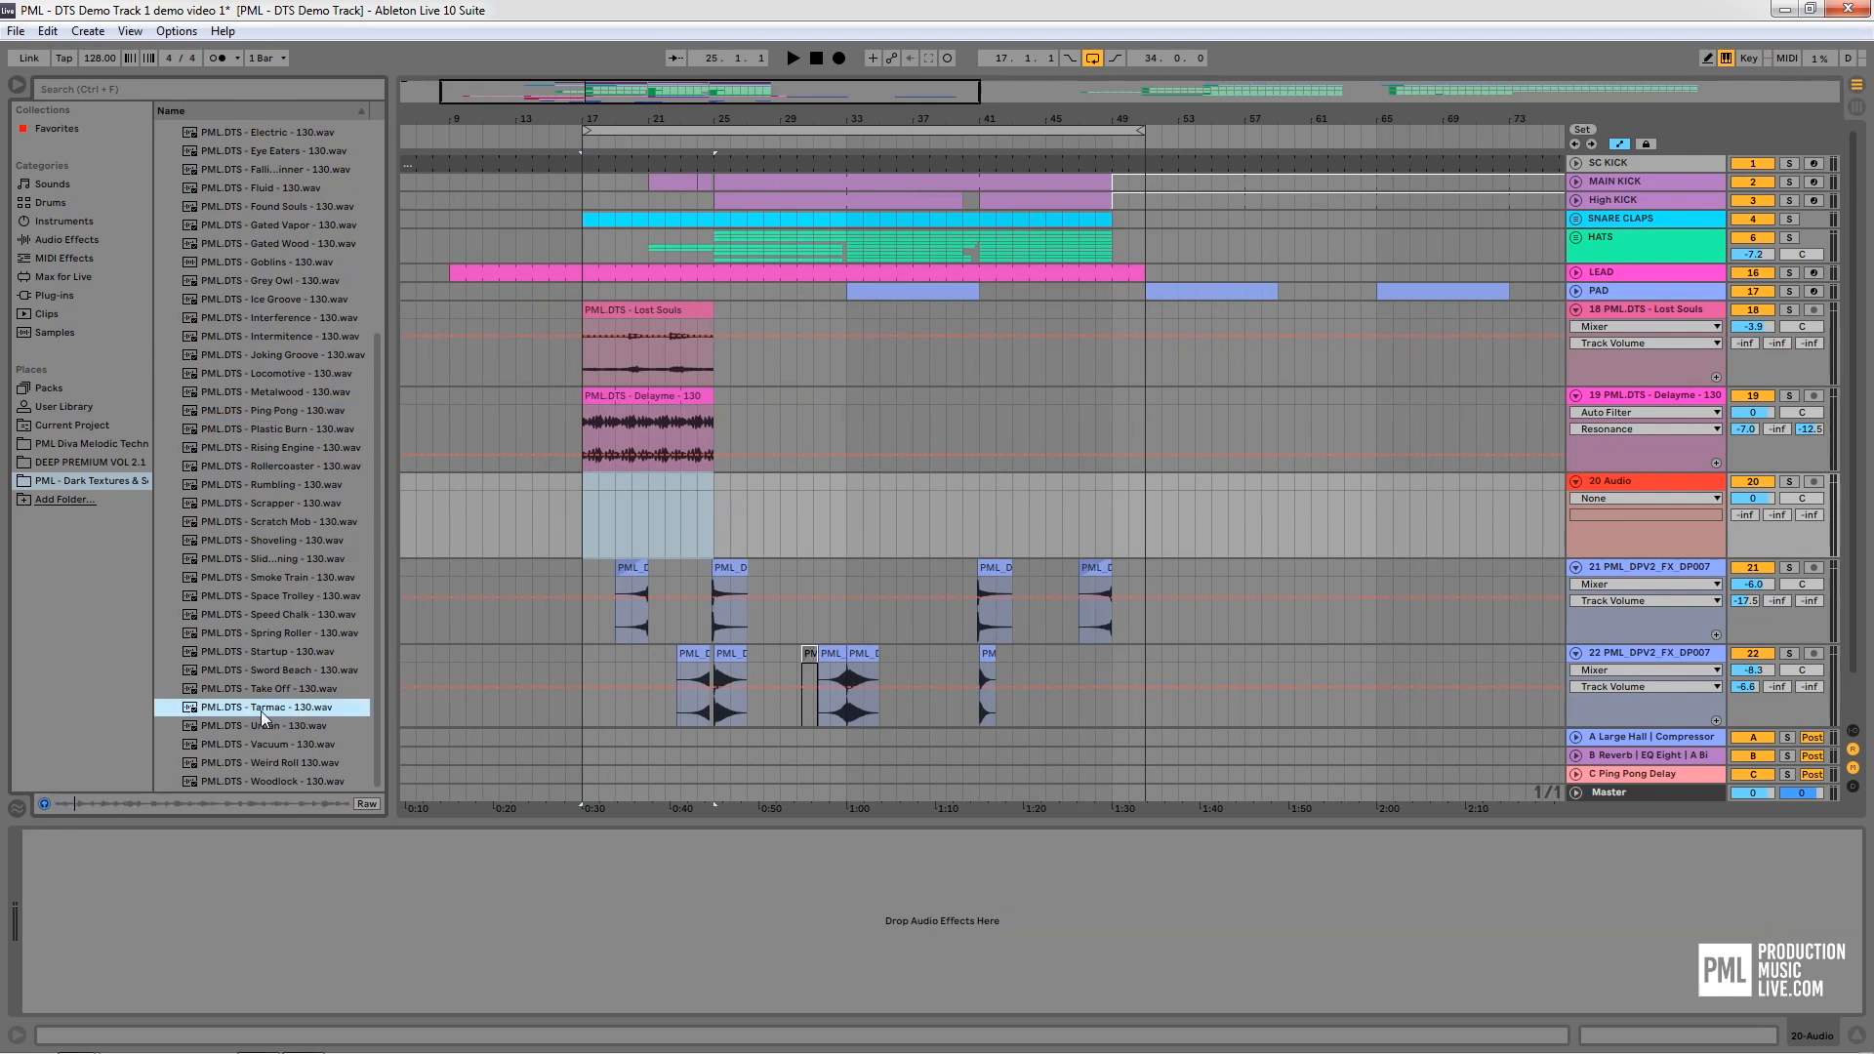
pyautogui.moveTo(251, 715); pyautogui.dragTo(1148, 512)
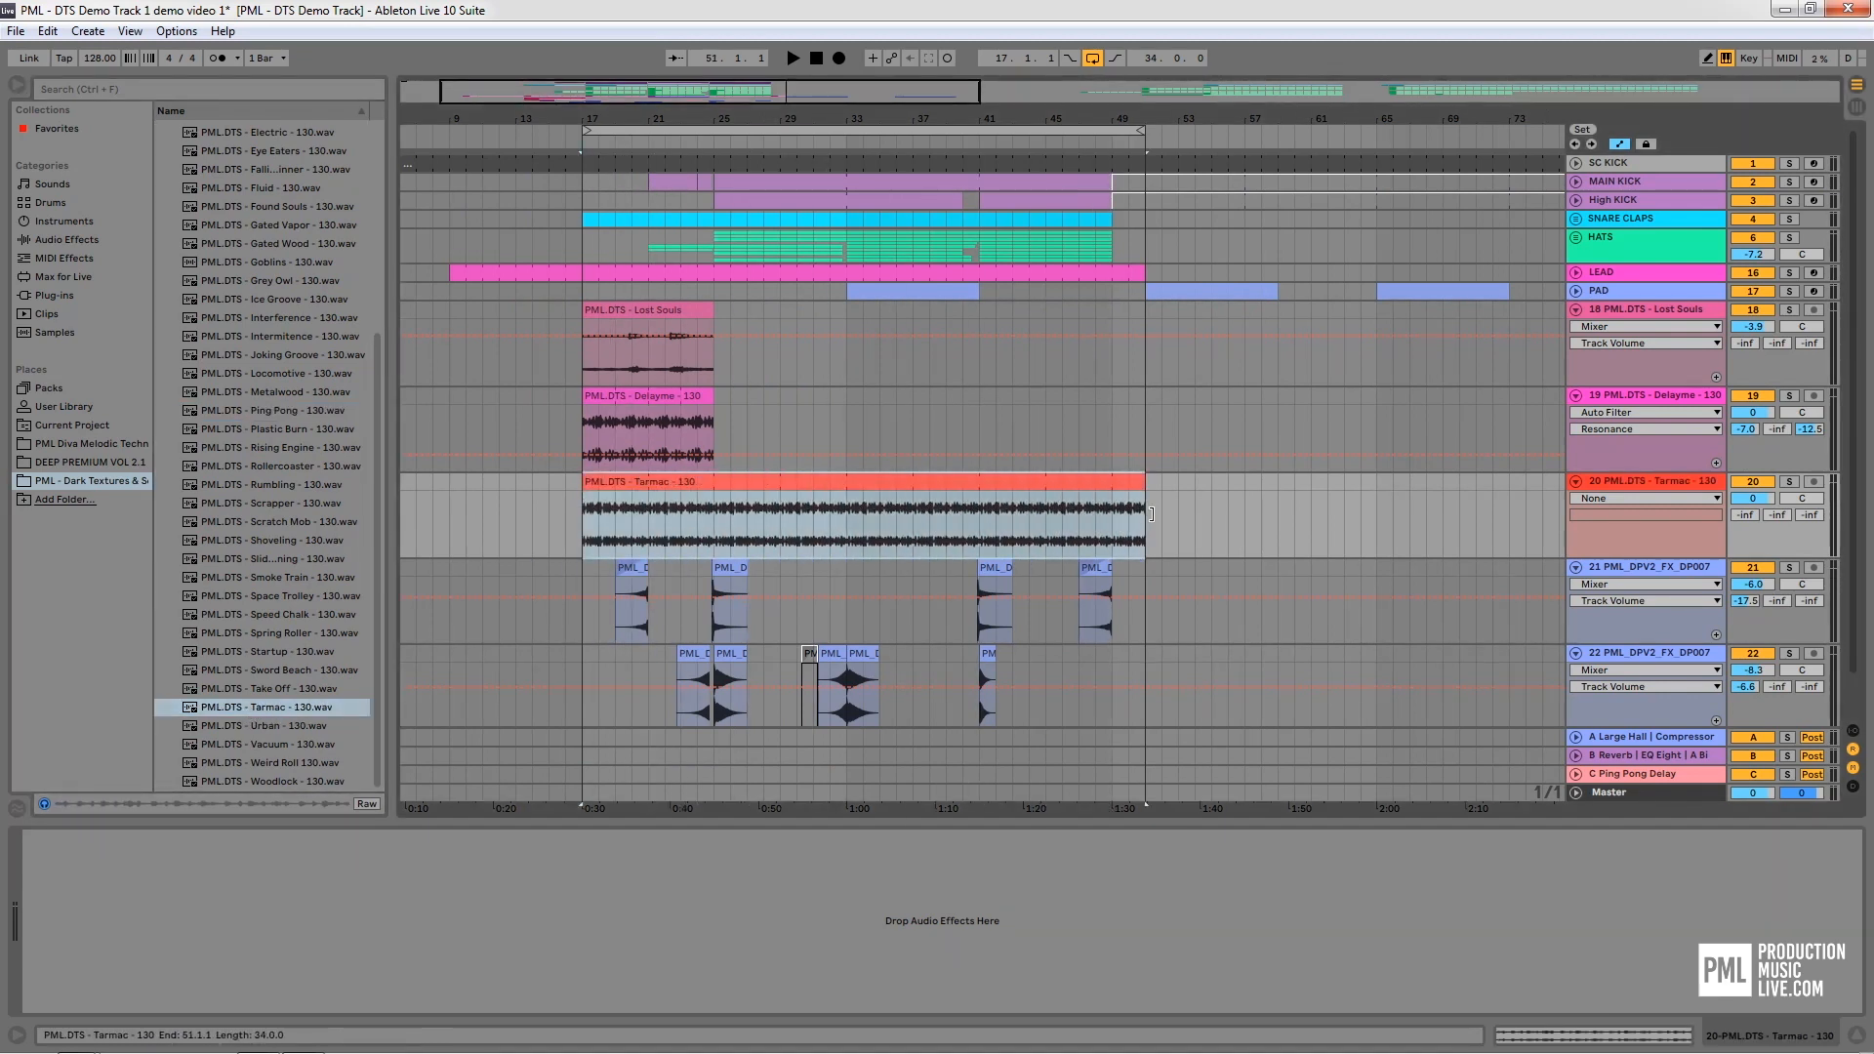
# Audition the Tarmac texture from bar 17, first soloed and again within the full mix
pyautogui.click(1794, 484)
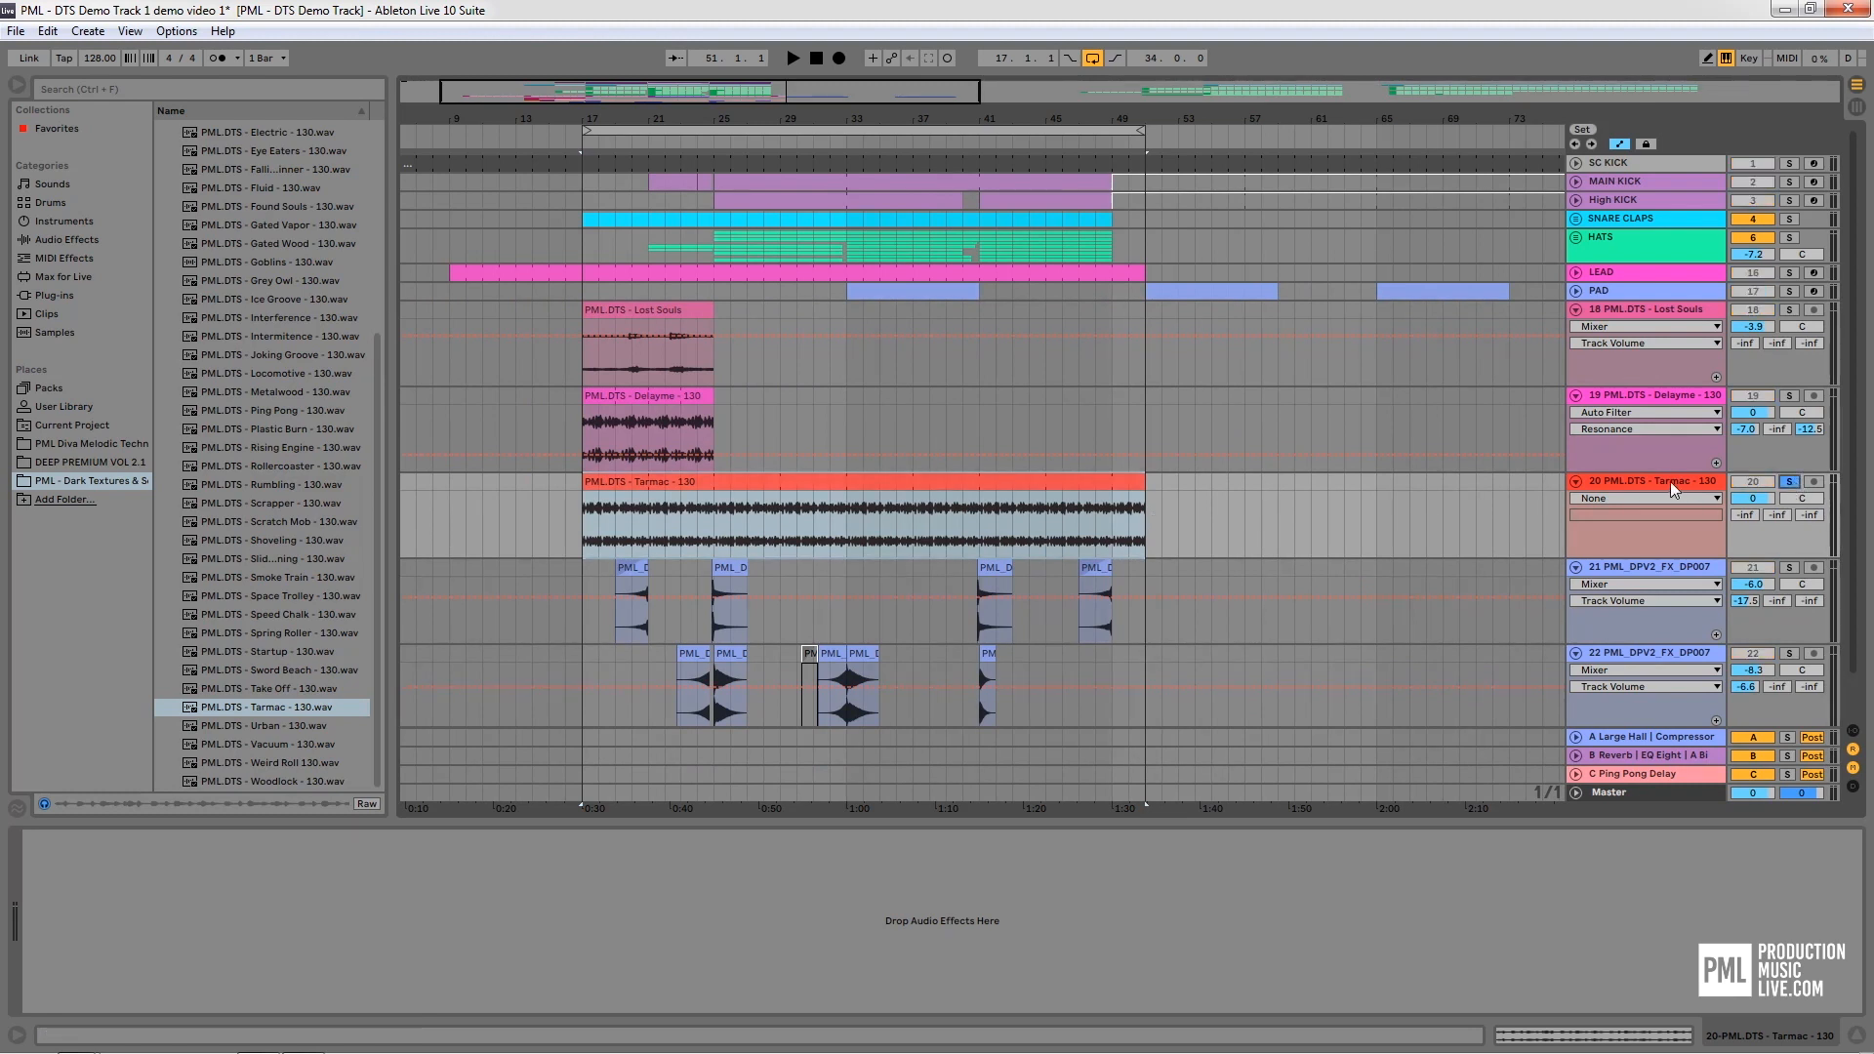
pyautogui.press('space')
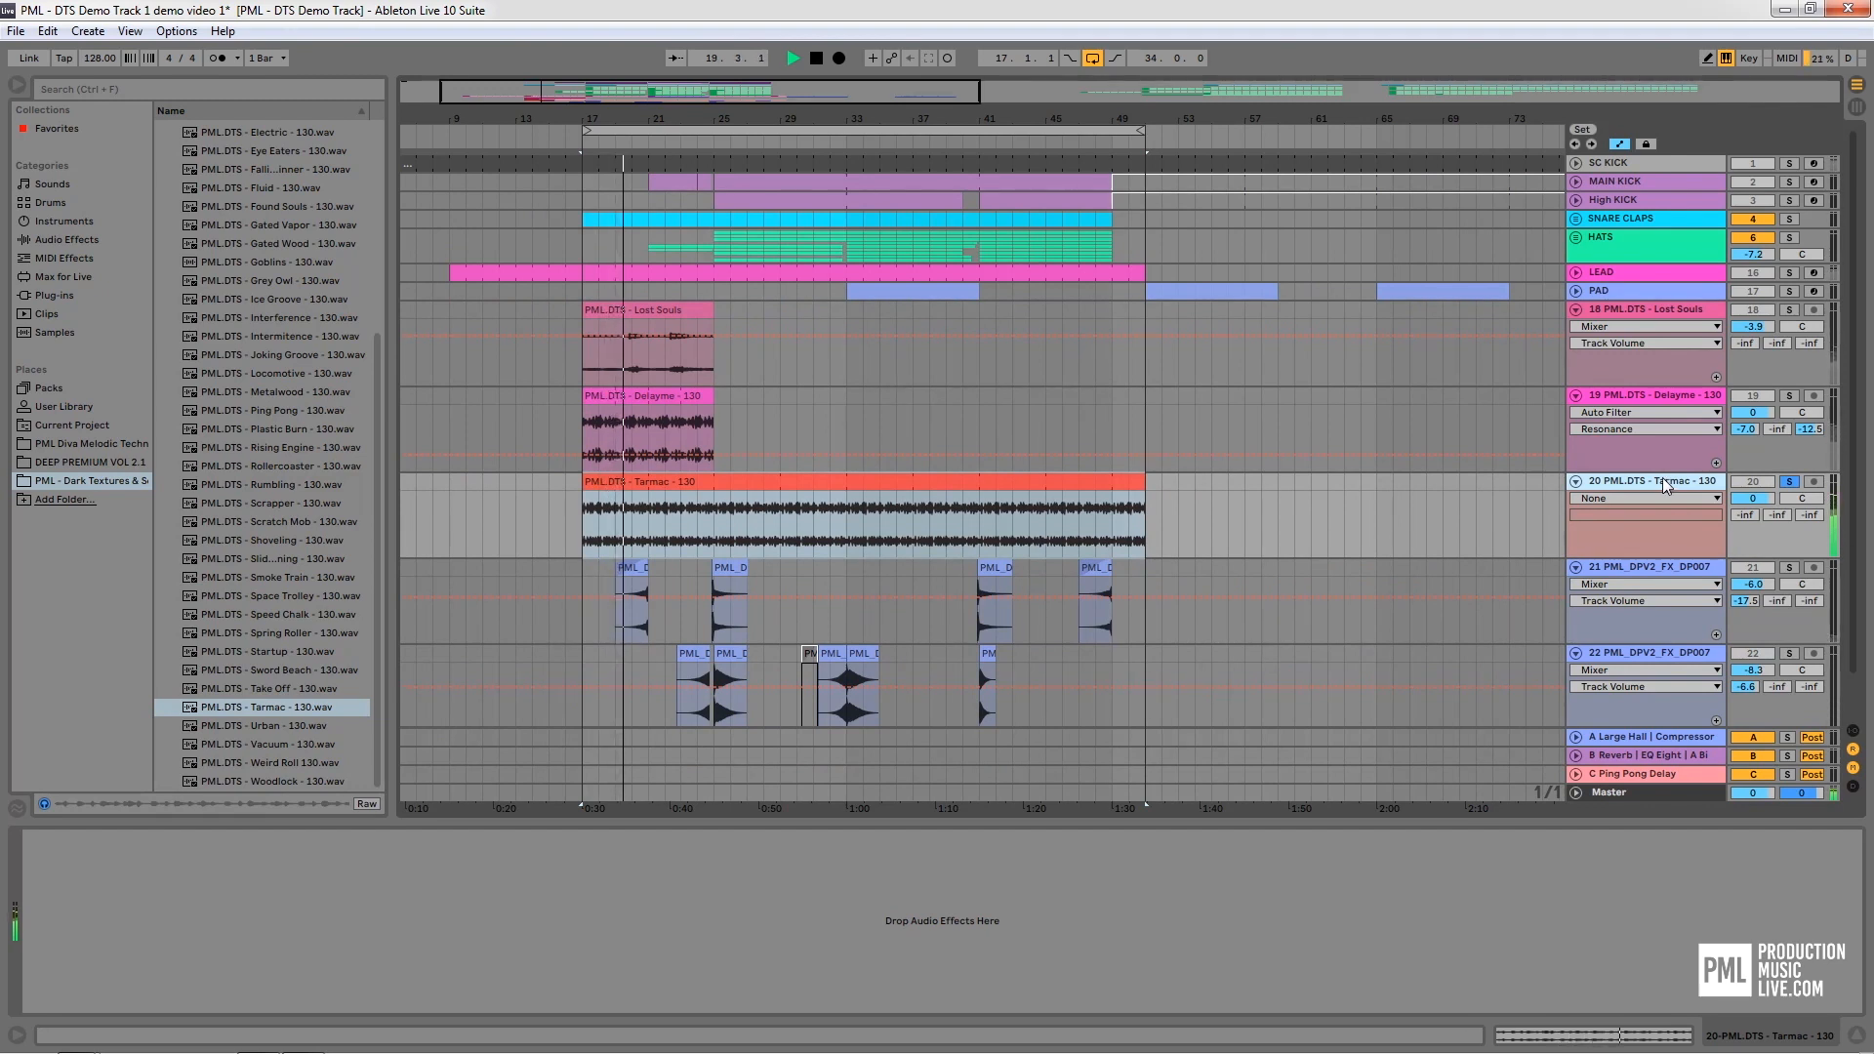
pyautogui.press('space')
pyautogui.click(1791, 483)
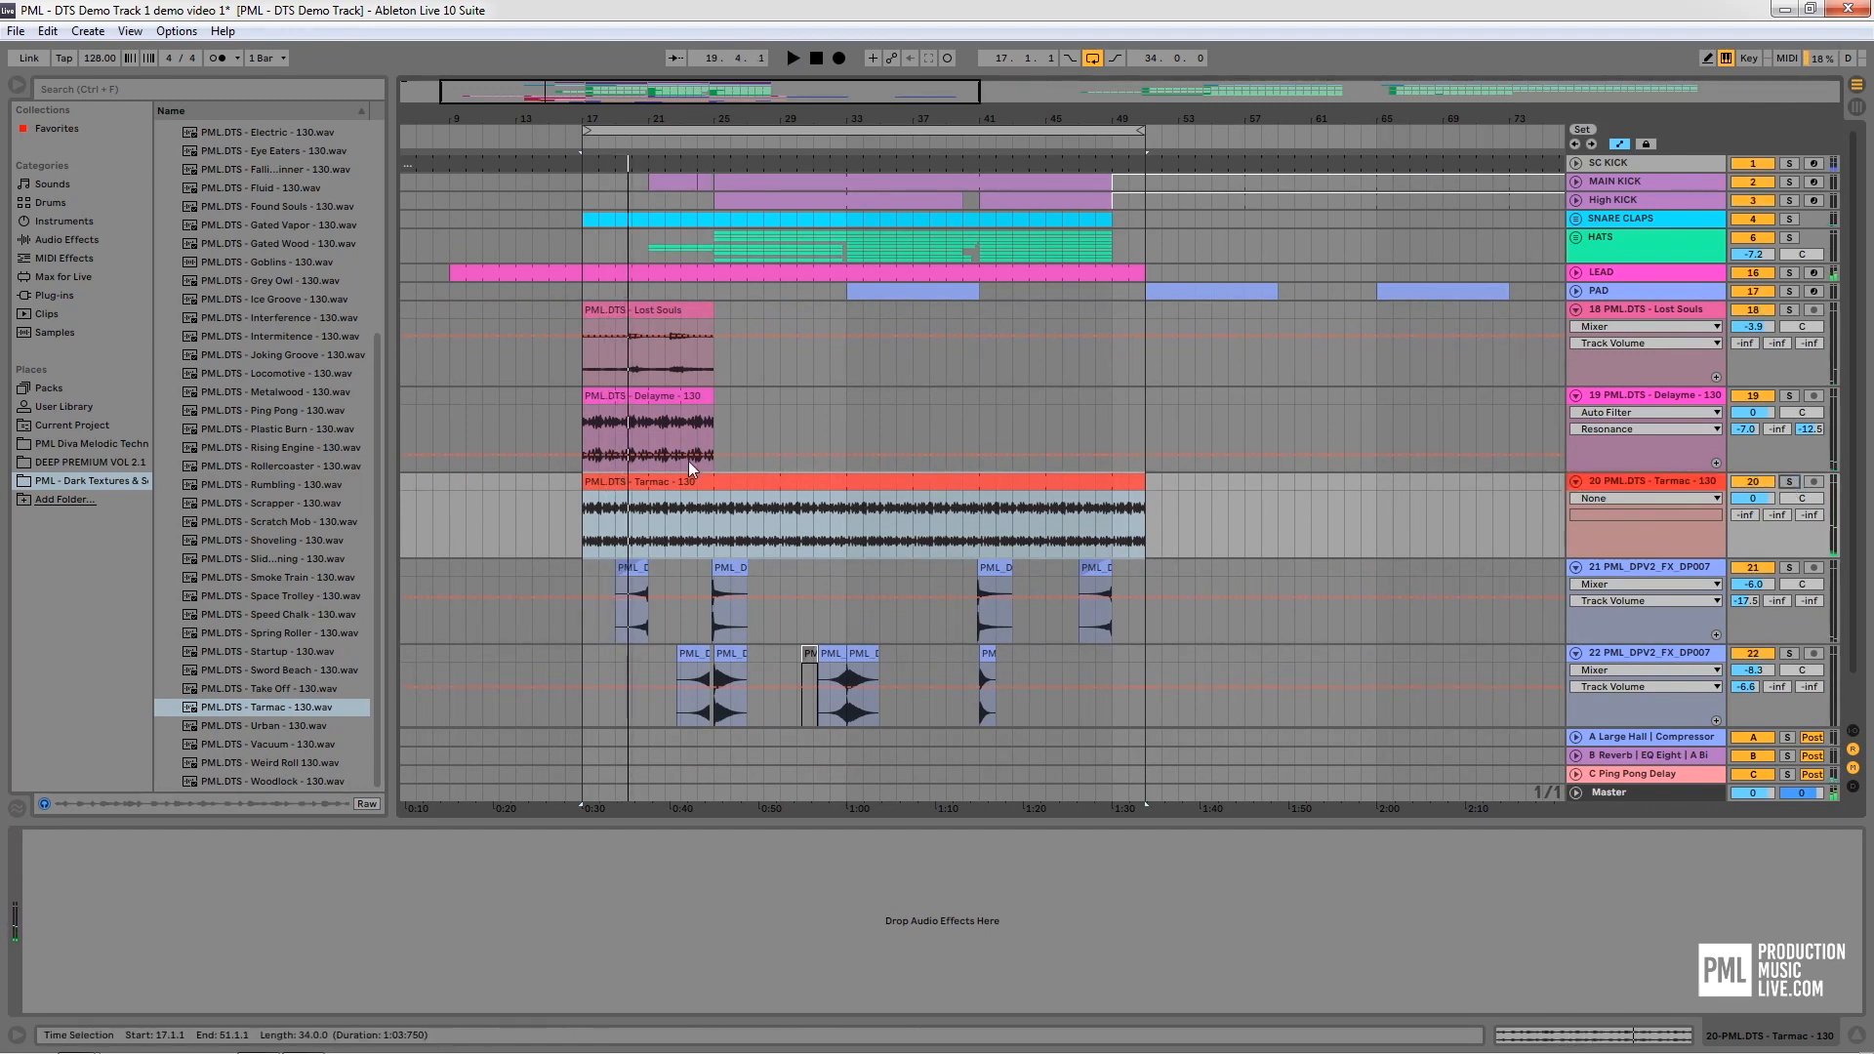
pyautogui.press('space')
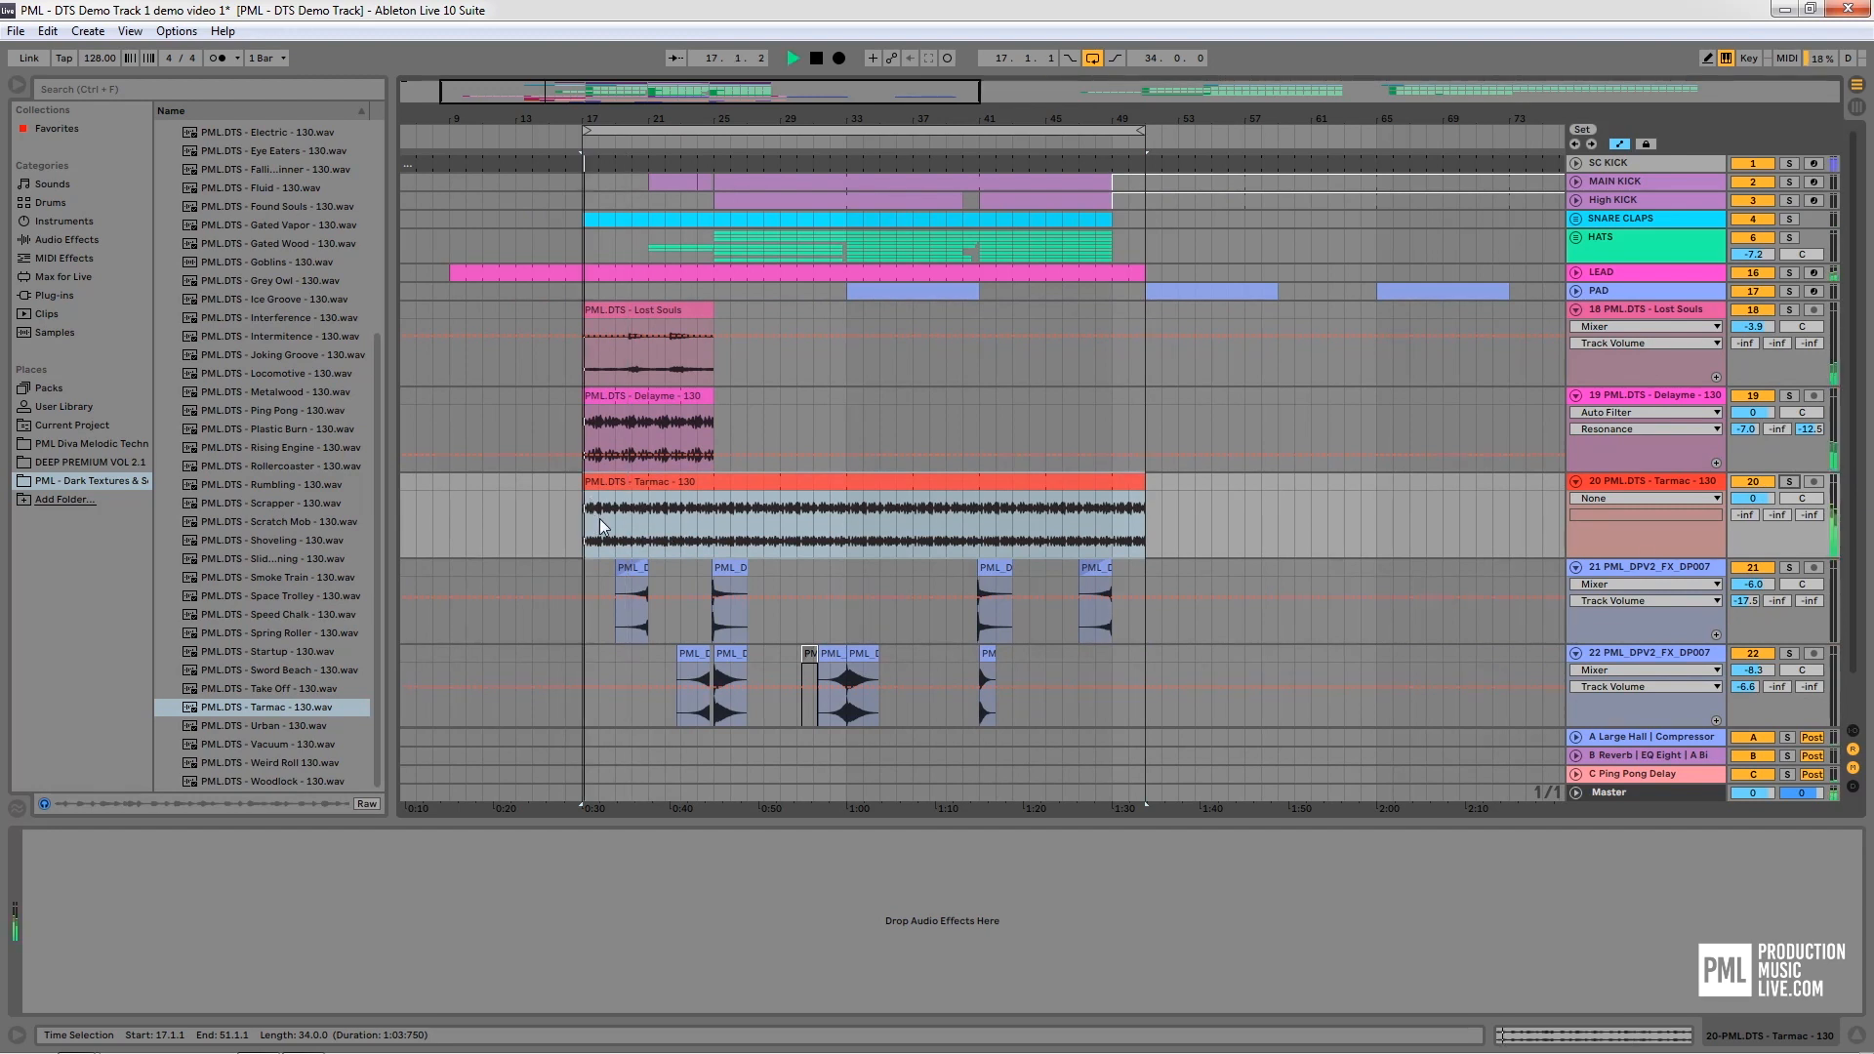
pyautogui.click(1642, 482)
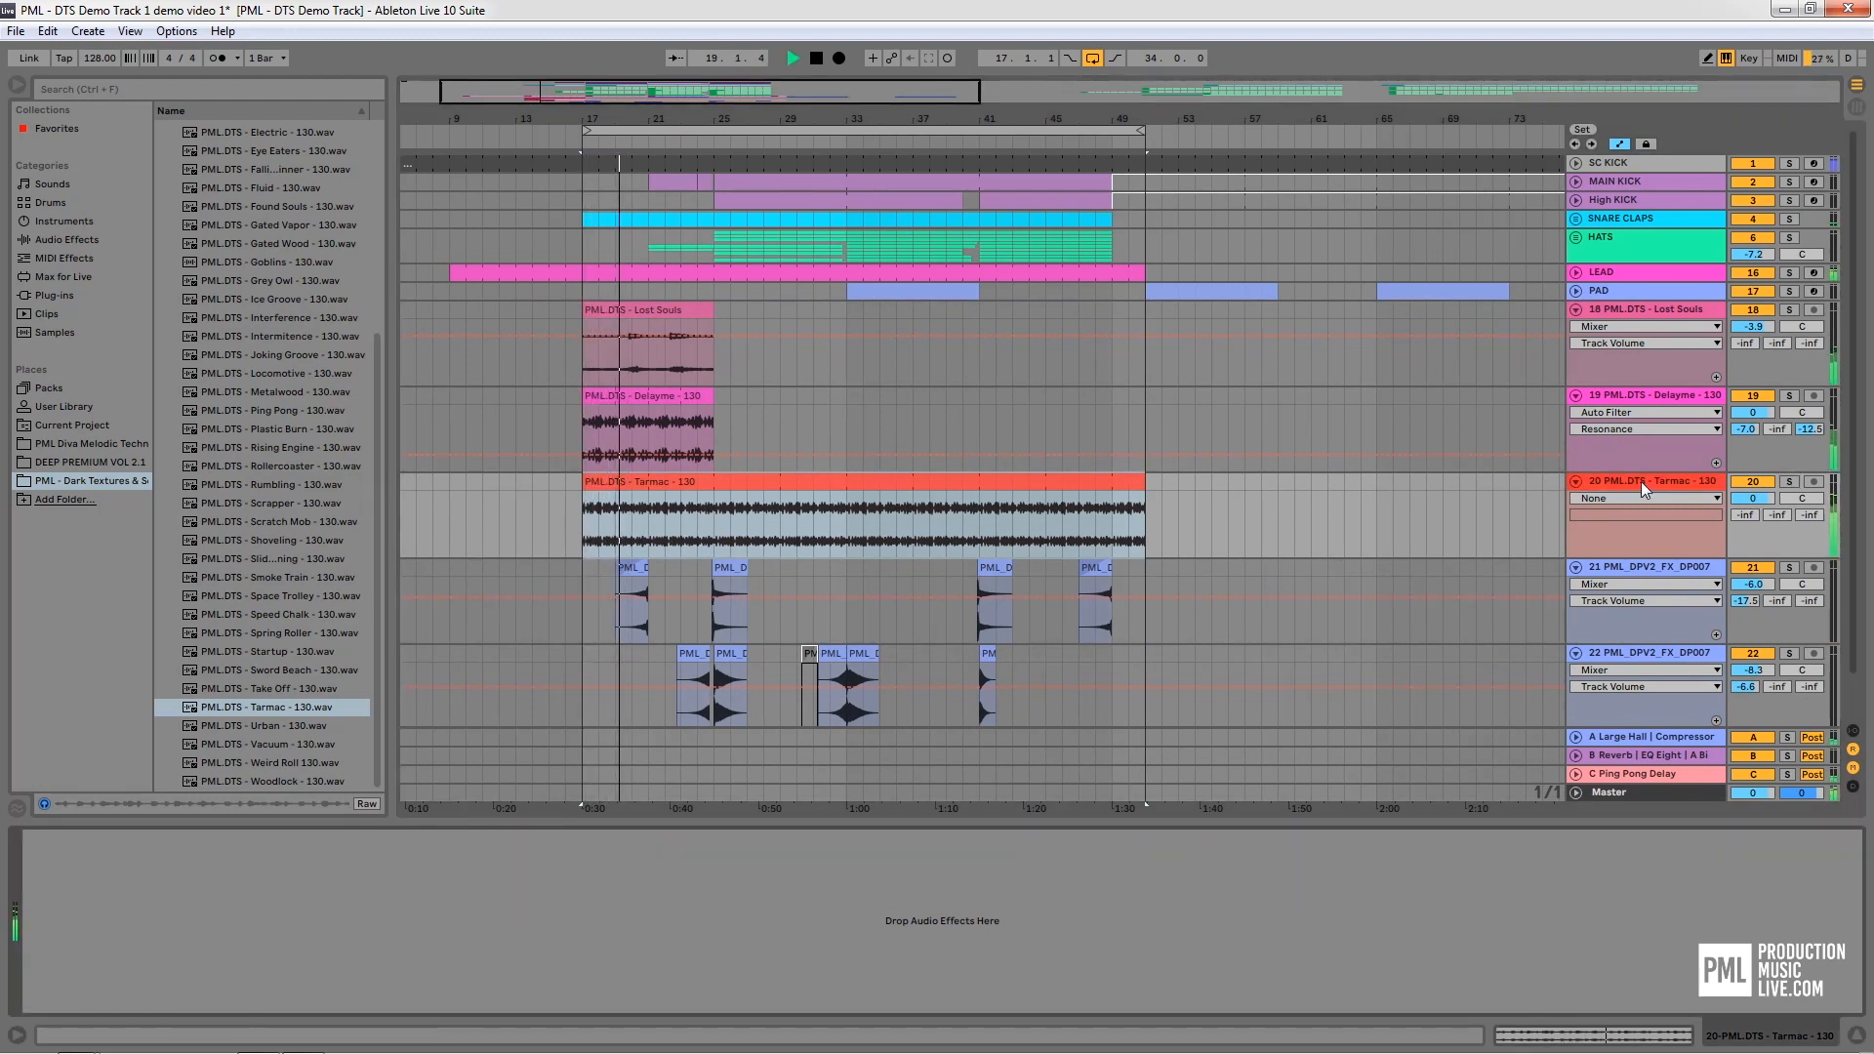
pyautogui.press('space')
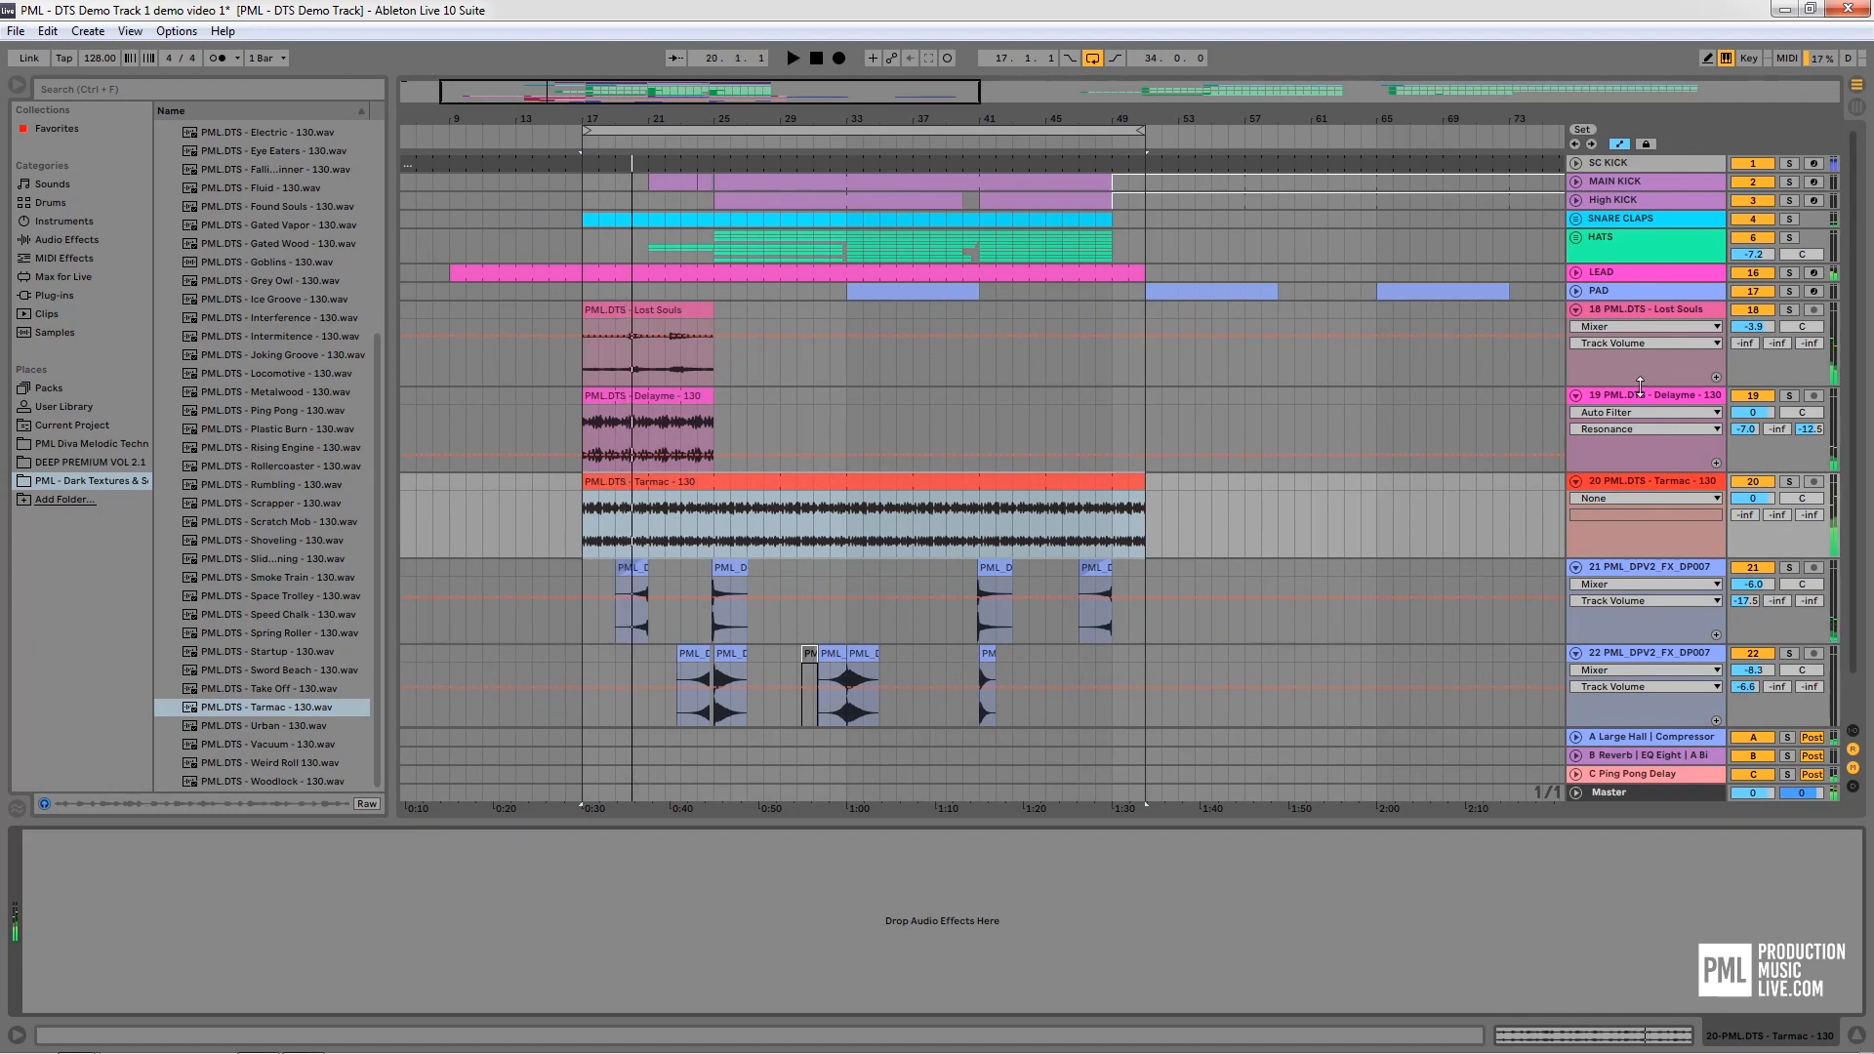
# Copy the sidechained Compressor from the Delayme track and paste it onto the Tarmac track
pyautogui.click(1671, 398)
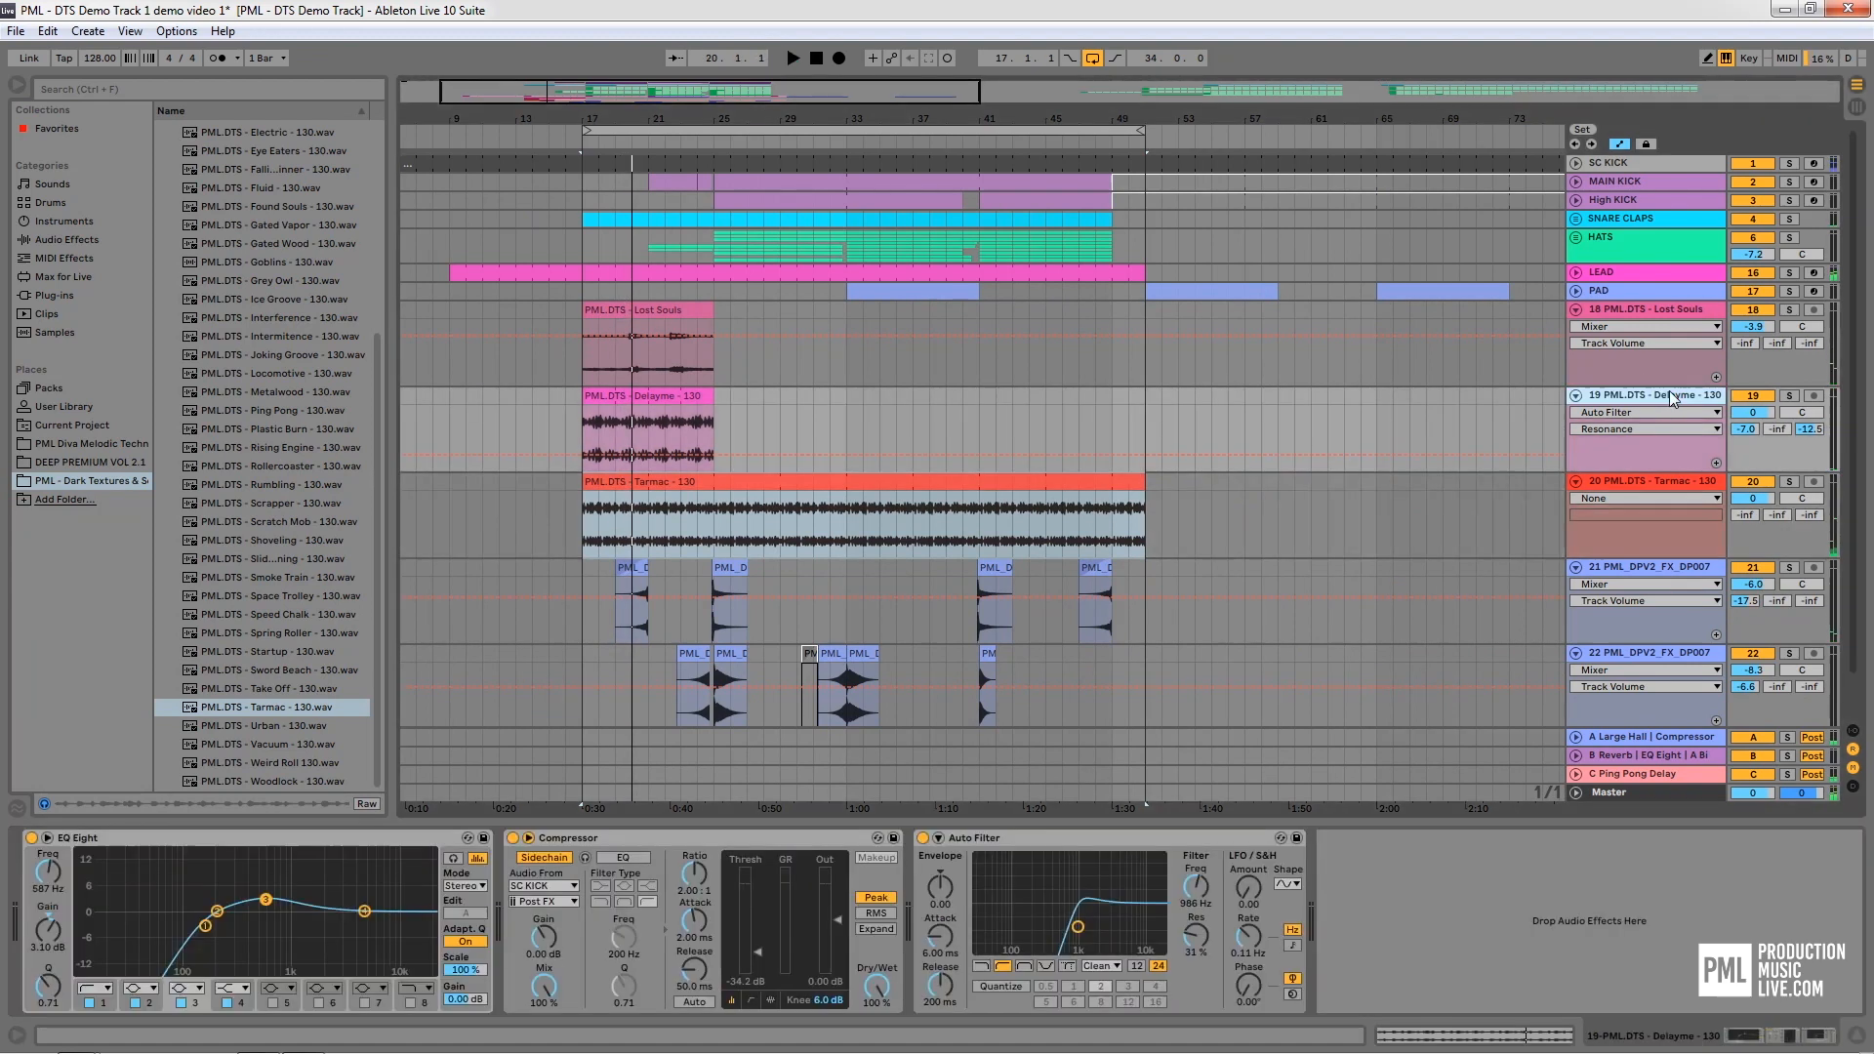
pyautogui.click(643, 842)
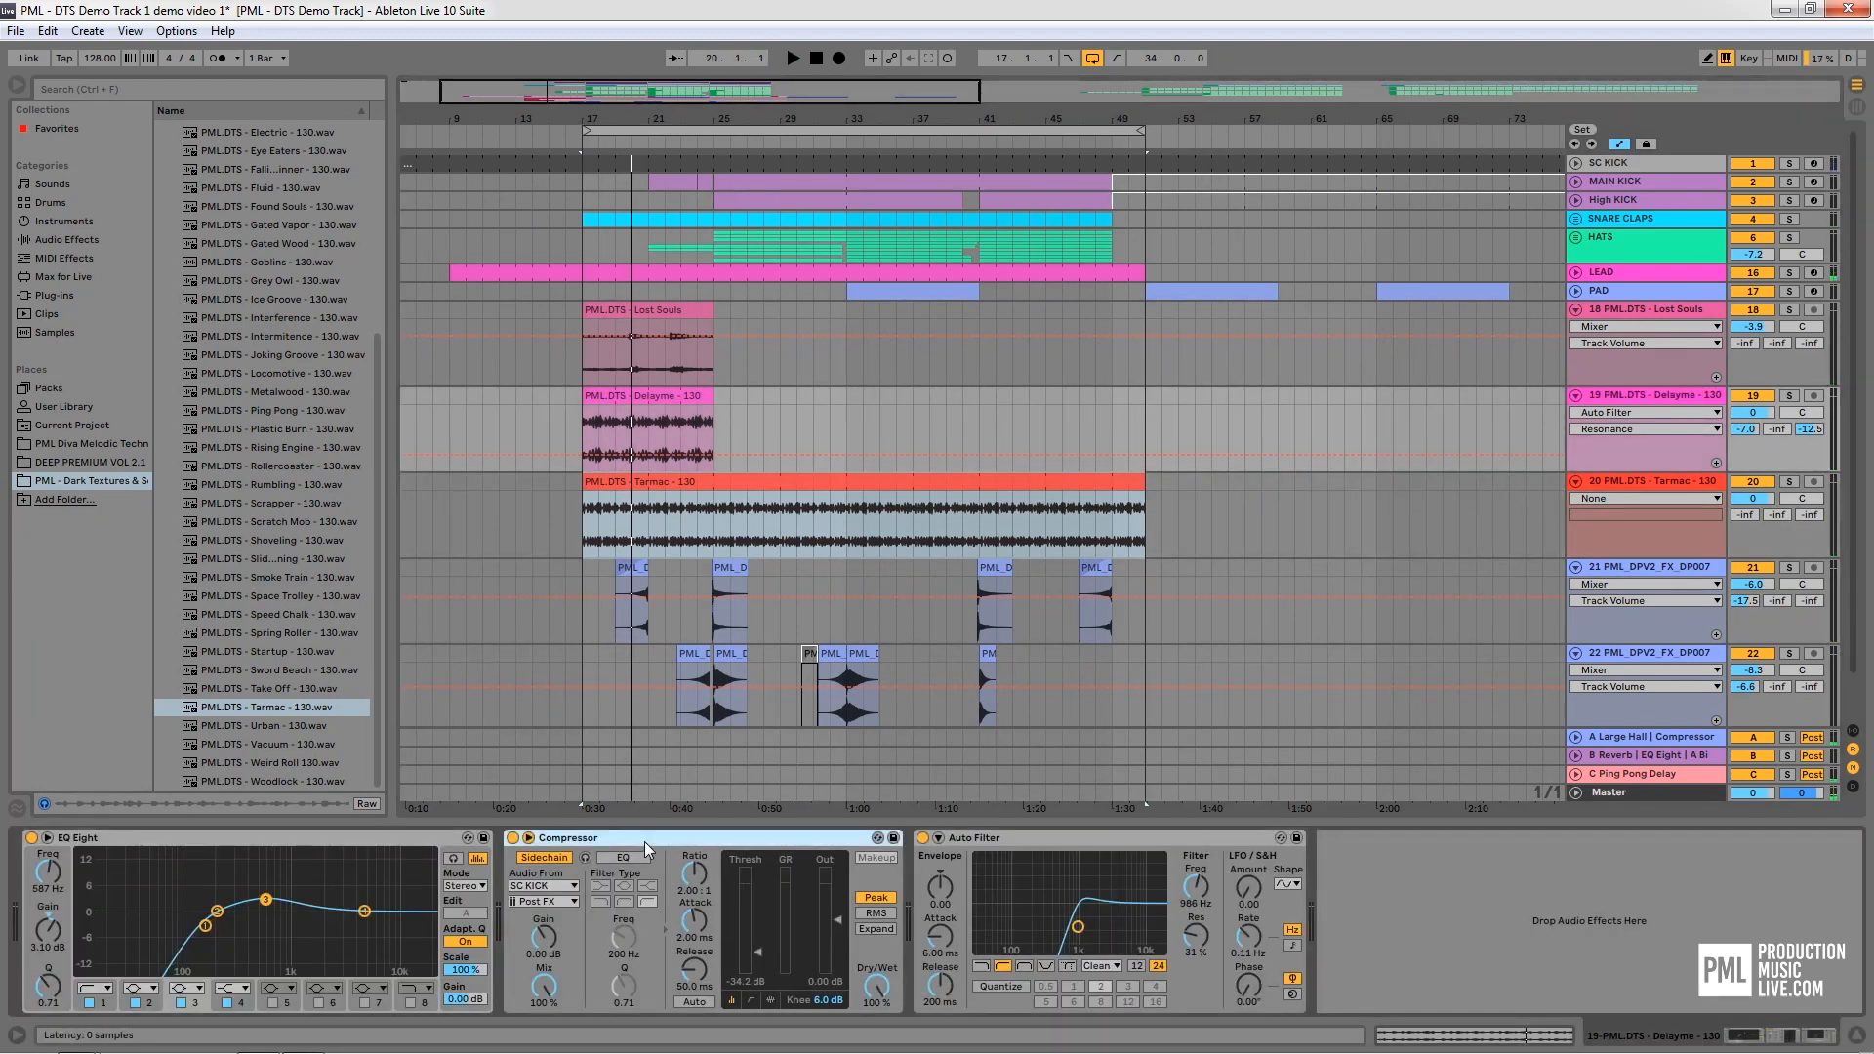
pyautogui.click(1666, 485)
pyautogui.hotkey('ctrl', 'v')
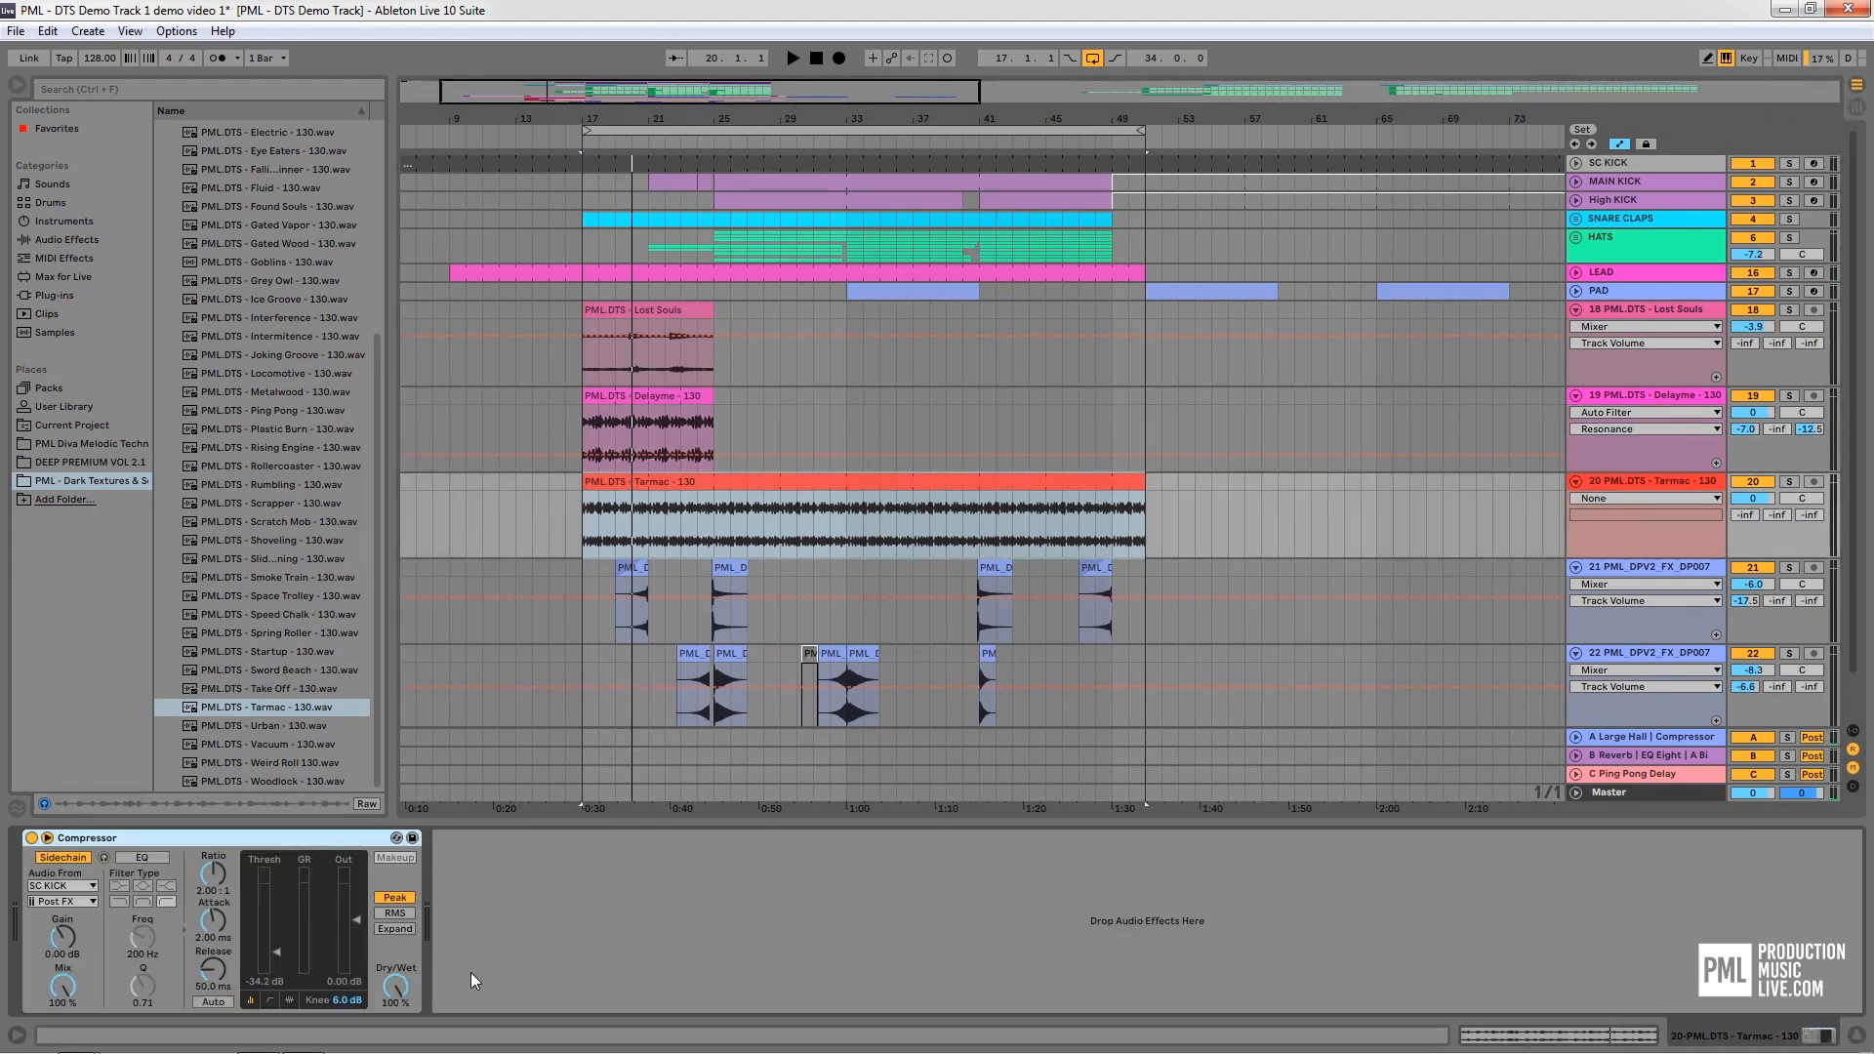
# While checking playback from bar 17, set the Tarmac Compressor's threshold to -17.9 dB, and mute the Delayme track
pyautogui.press('space')
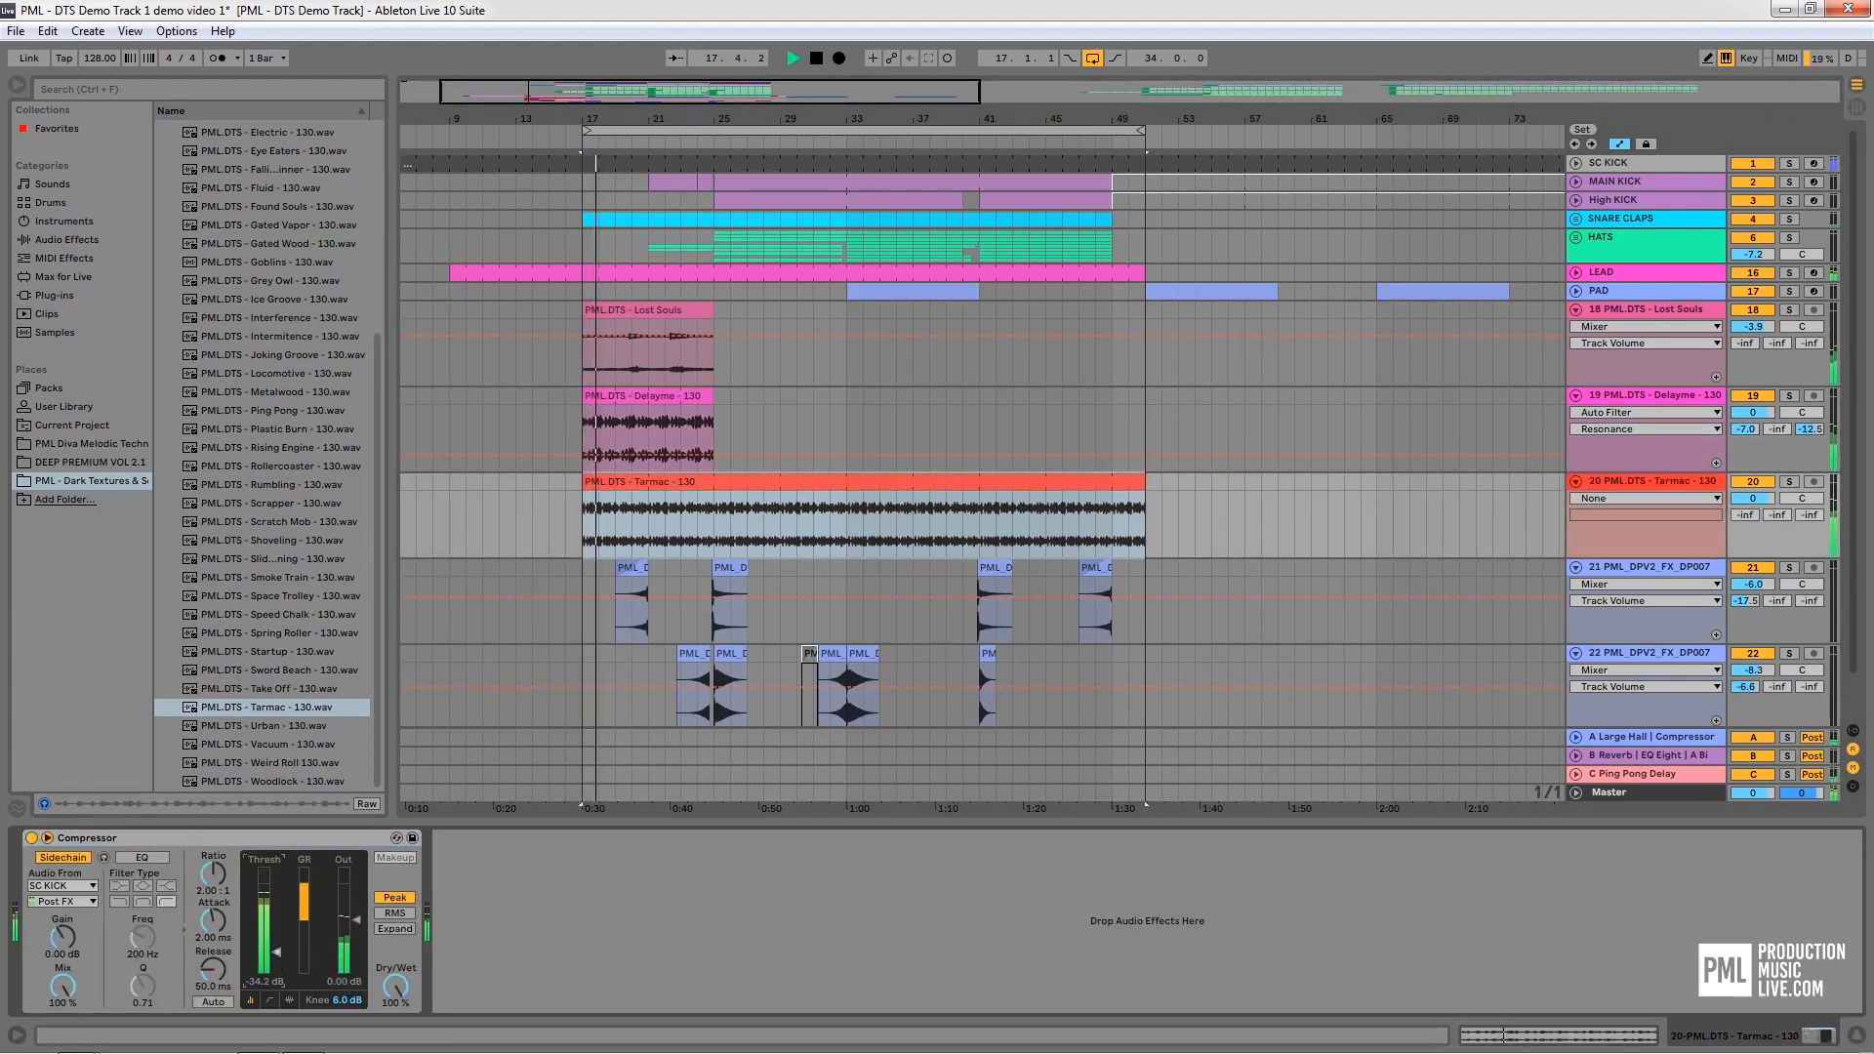
pyautogui.press('space')
pyautogui.moveTo(277, 938); pyautogui.dragTo(278, 913)
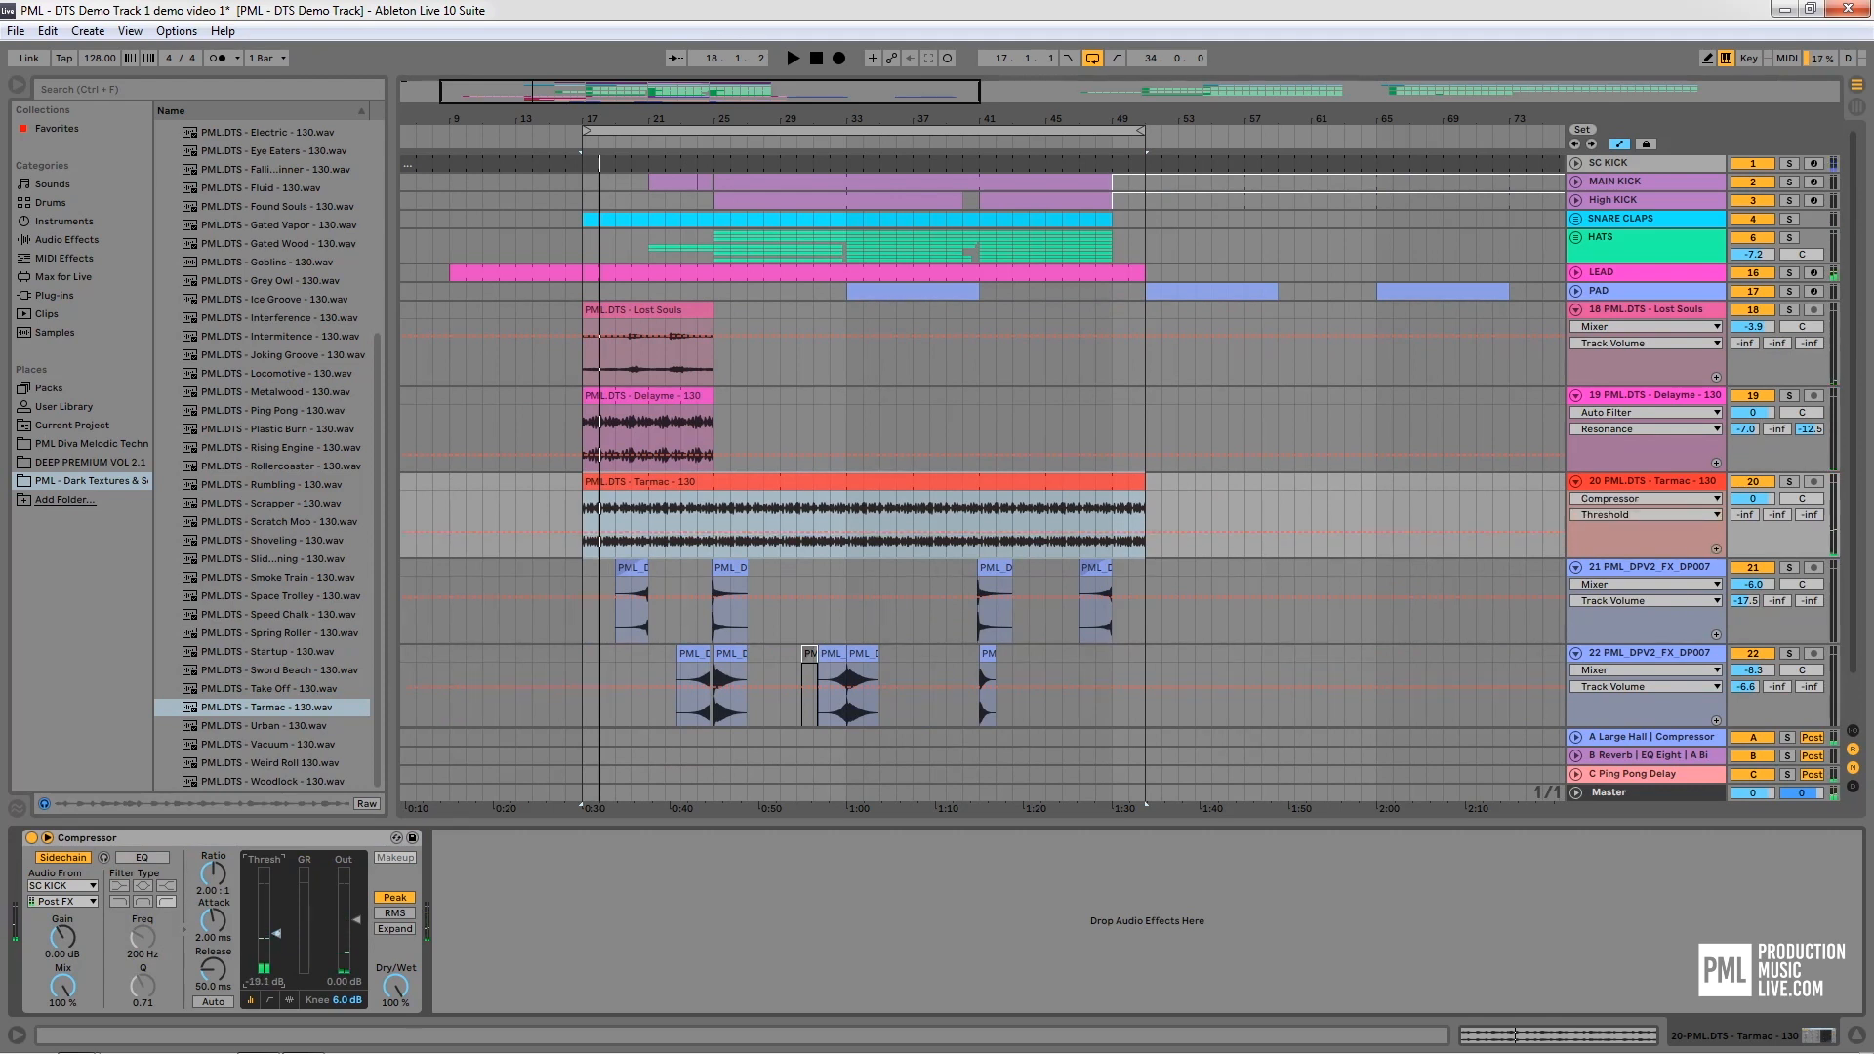
pyautogui.press('space')
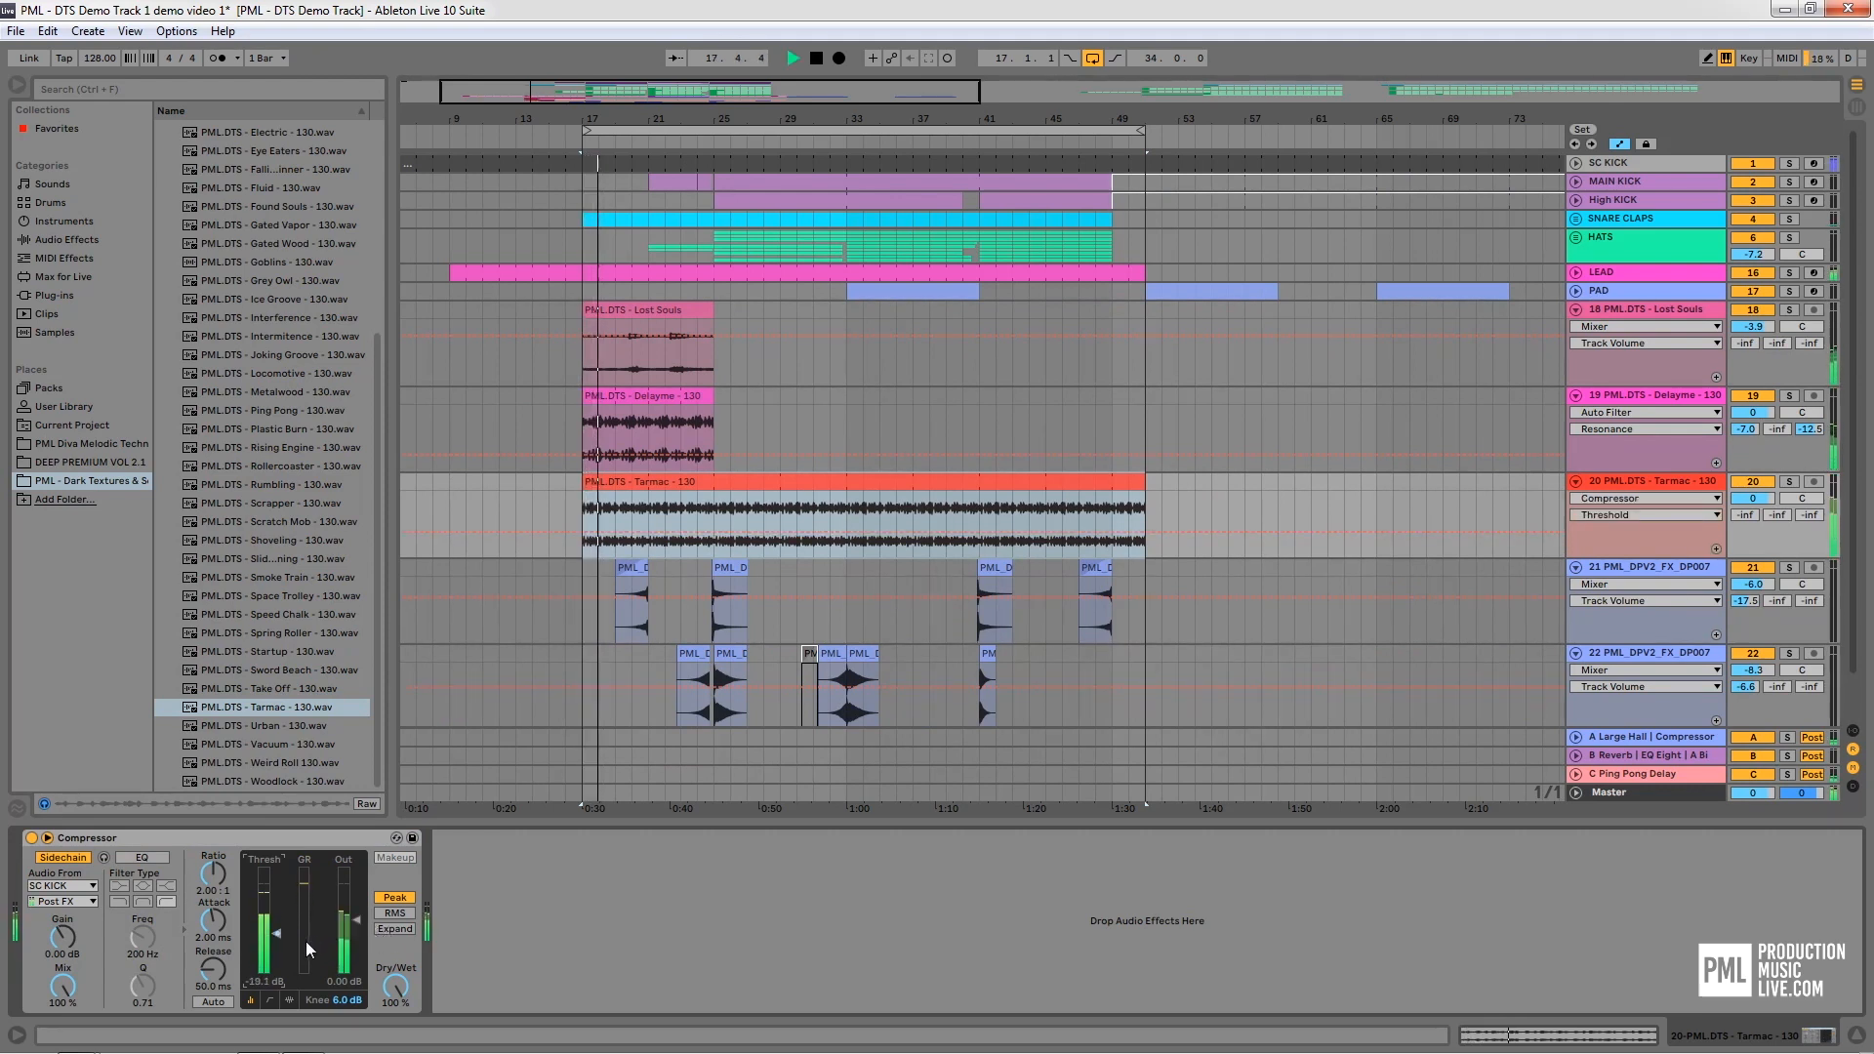
pyautogui.moveTo(277, 934); pyautogui.dragTo(277, 931)
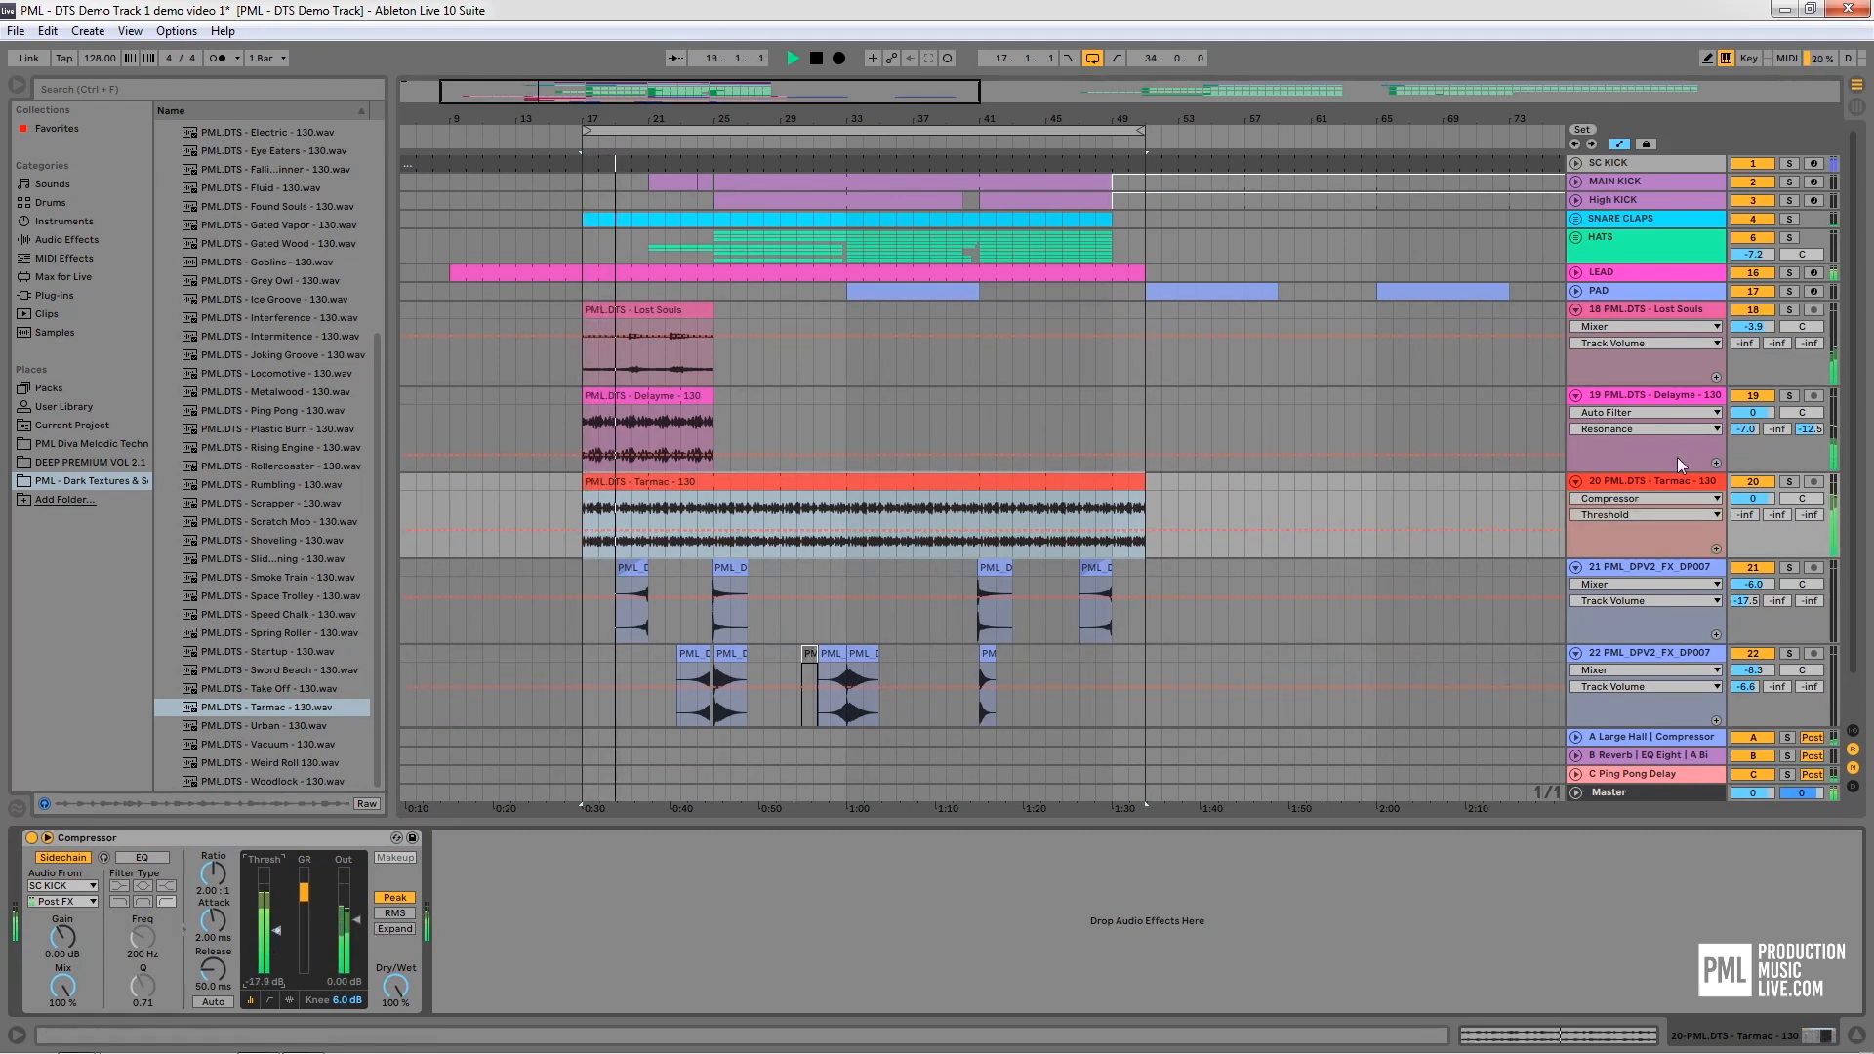
pyautogui.click(1753, 395)
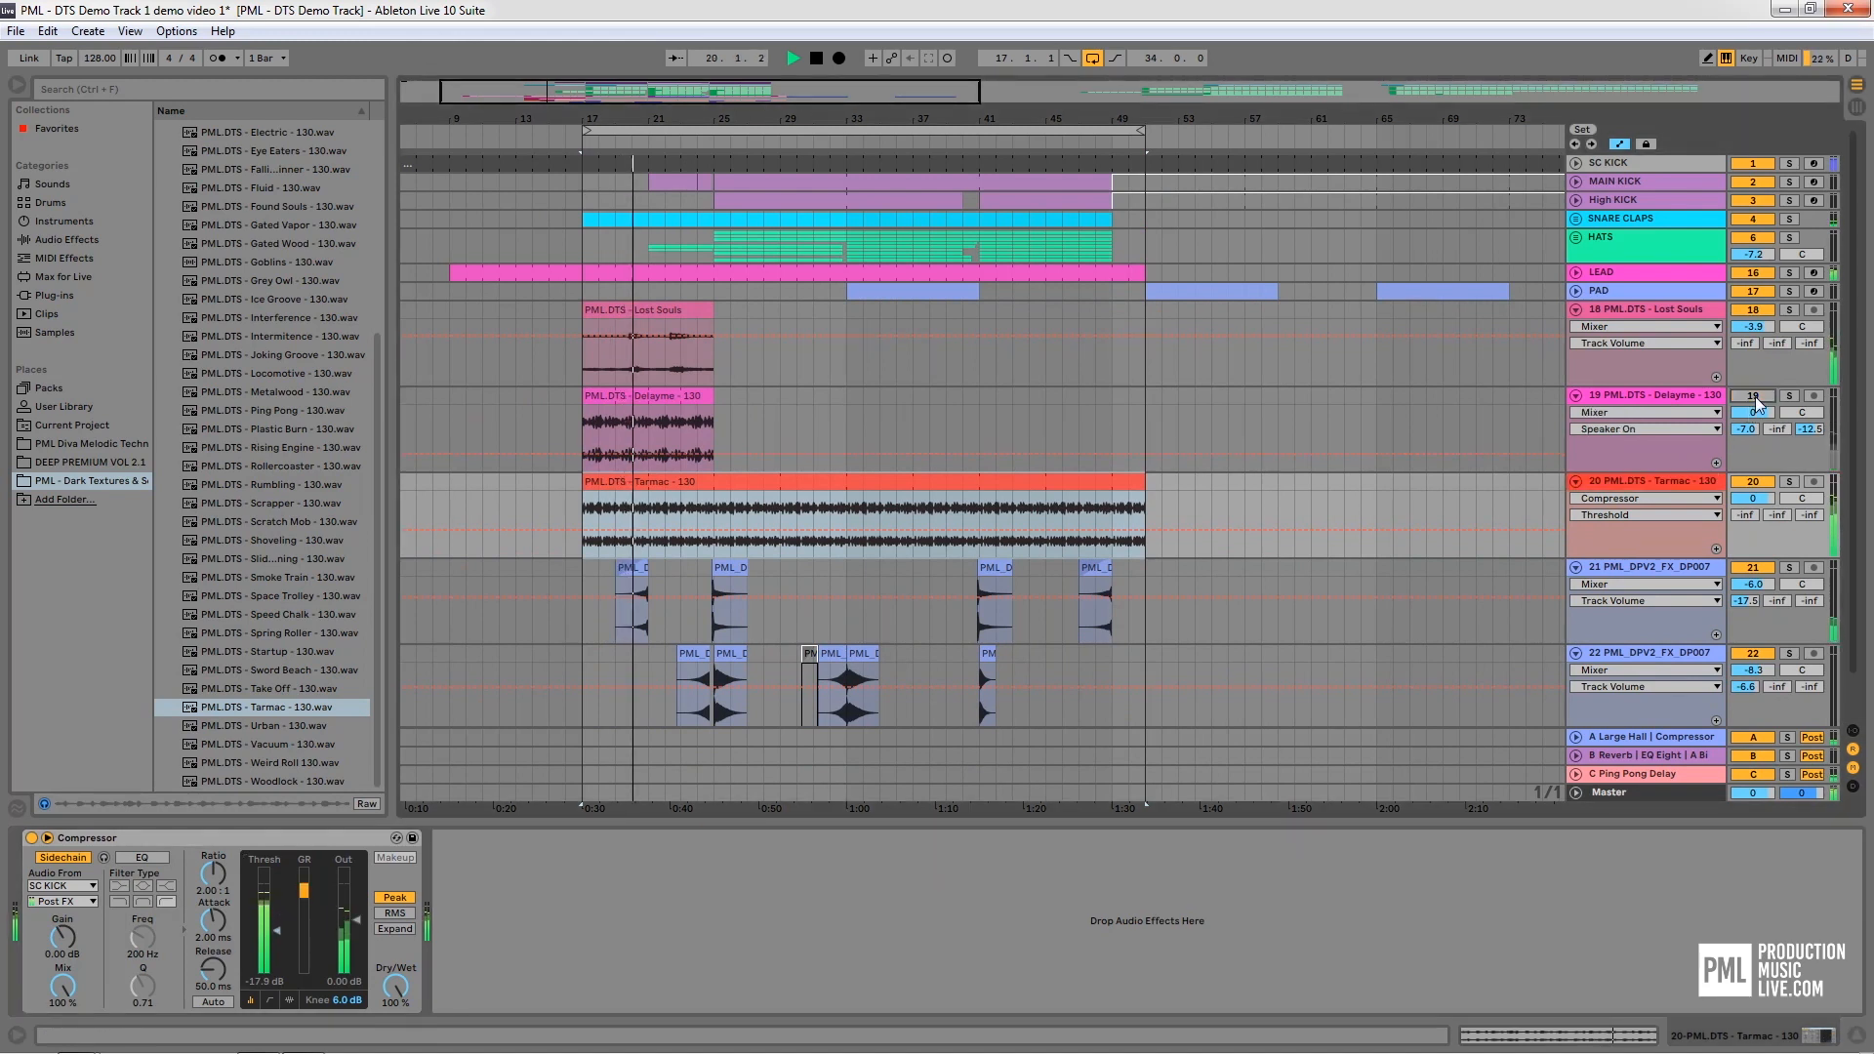
# Add an Auto Filter after the Tarmac track's Compressor as a high-pass, with a low cutoff frequency and resonance at 25 %
pyautogui.click(1664, 480)
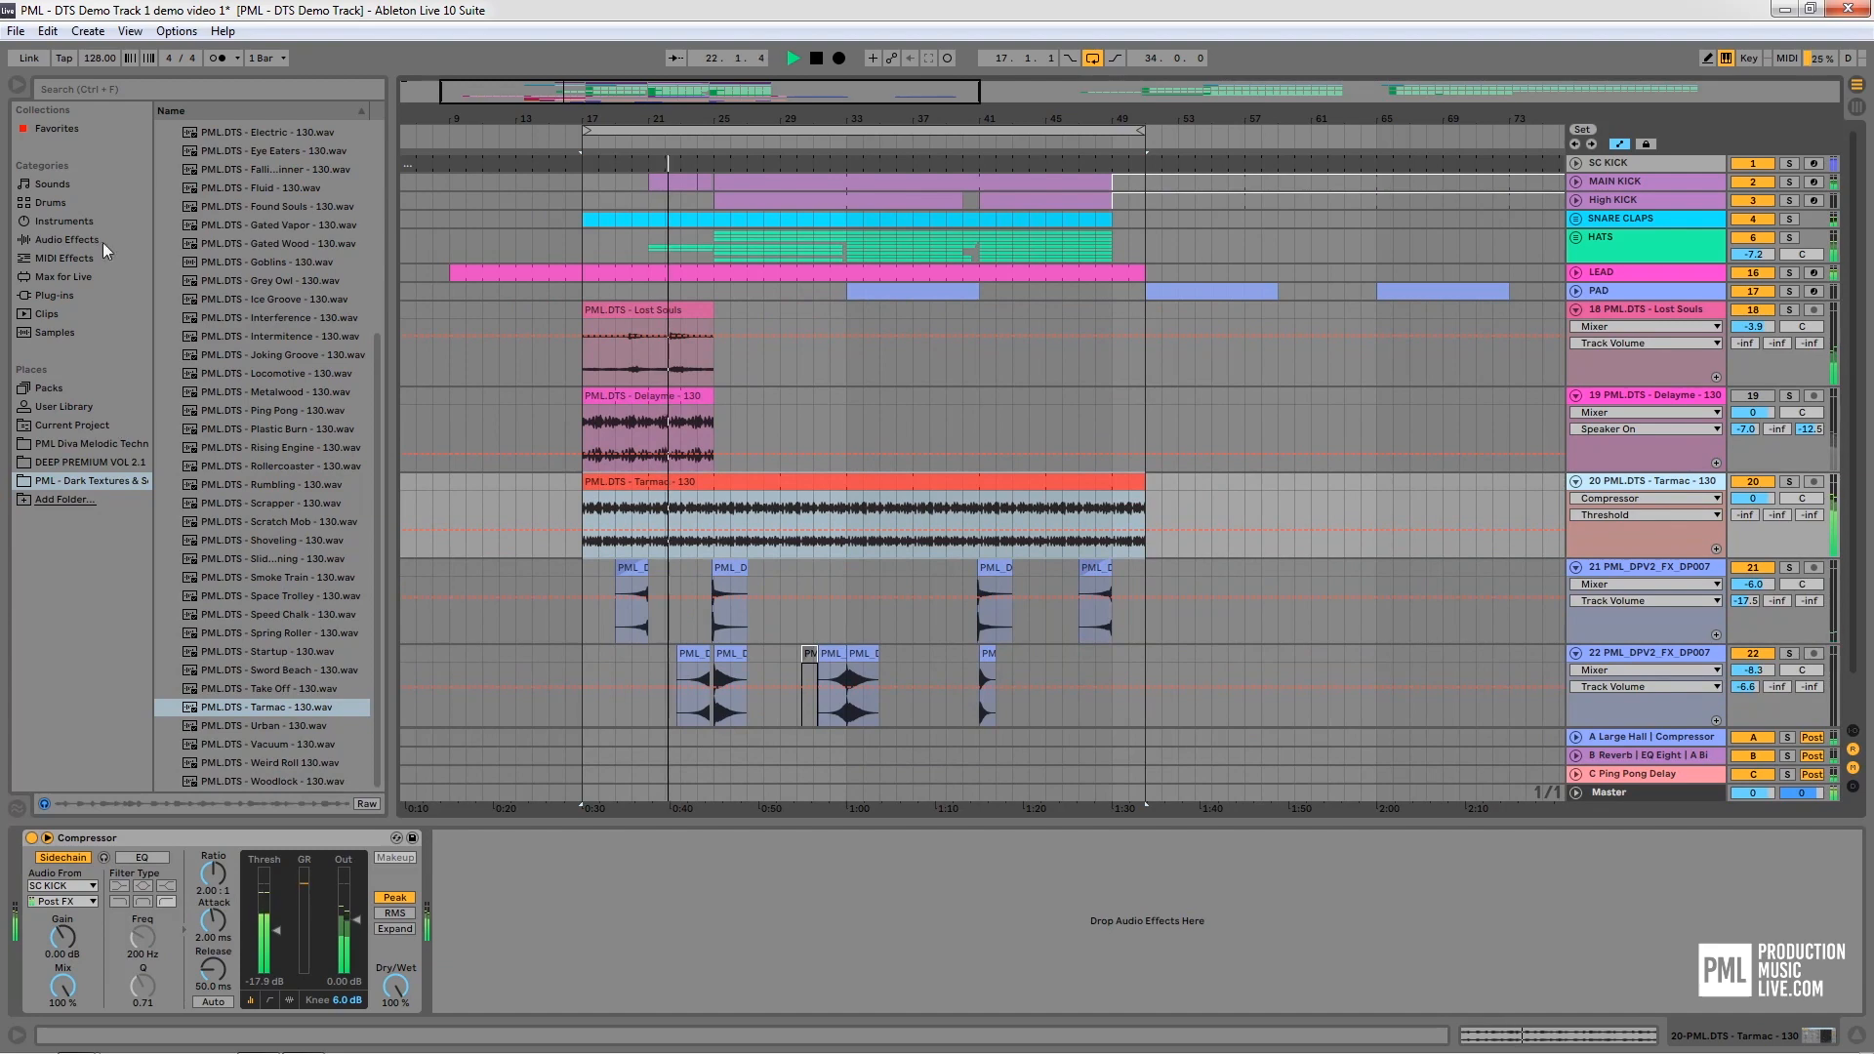
pyautogui.click(66, 239)
pyautogui.moveTo(230, 166); pyautogui.dragTo(532, 900)
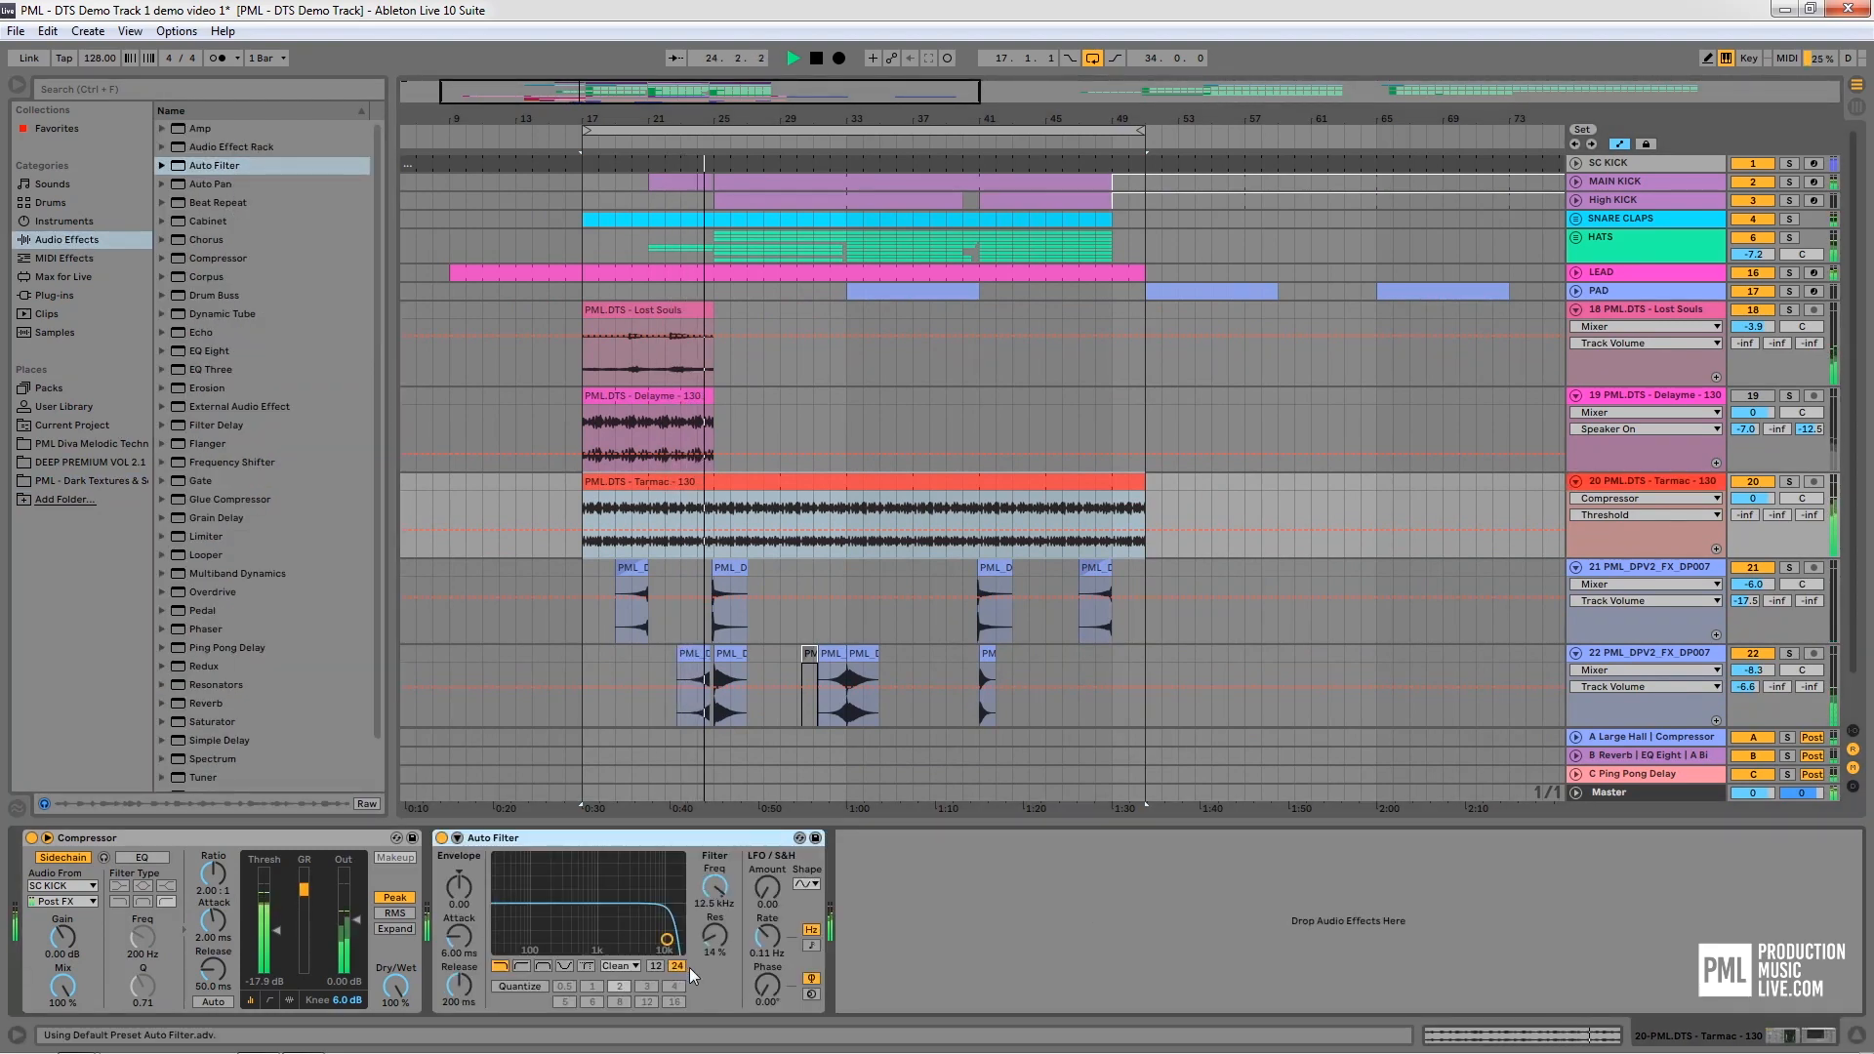
pyautogui.press('space')
pyautogui.click(523, 966)
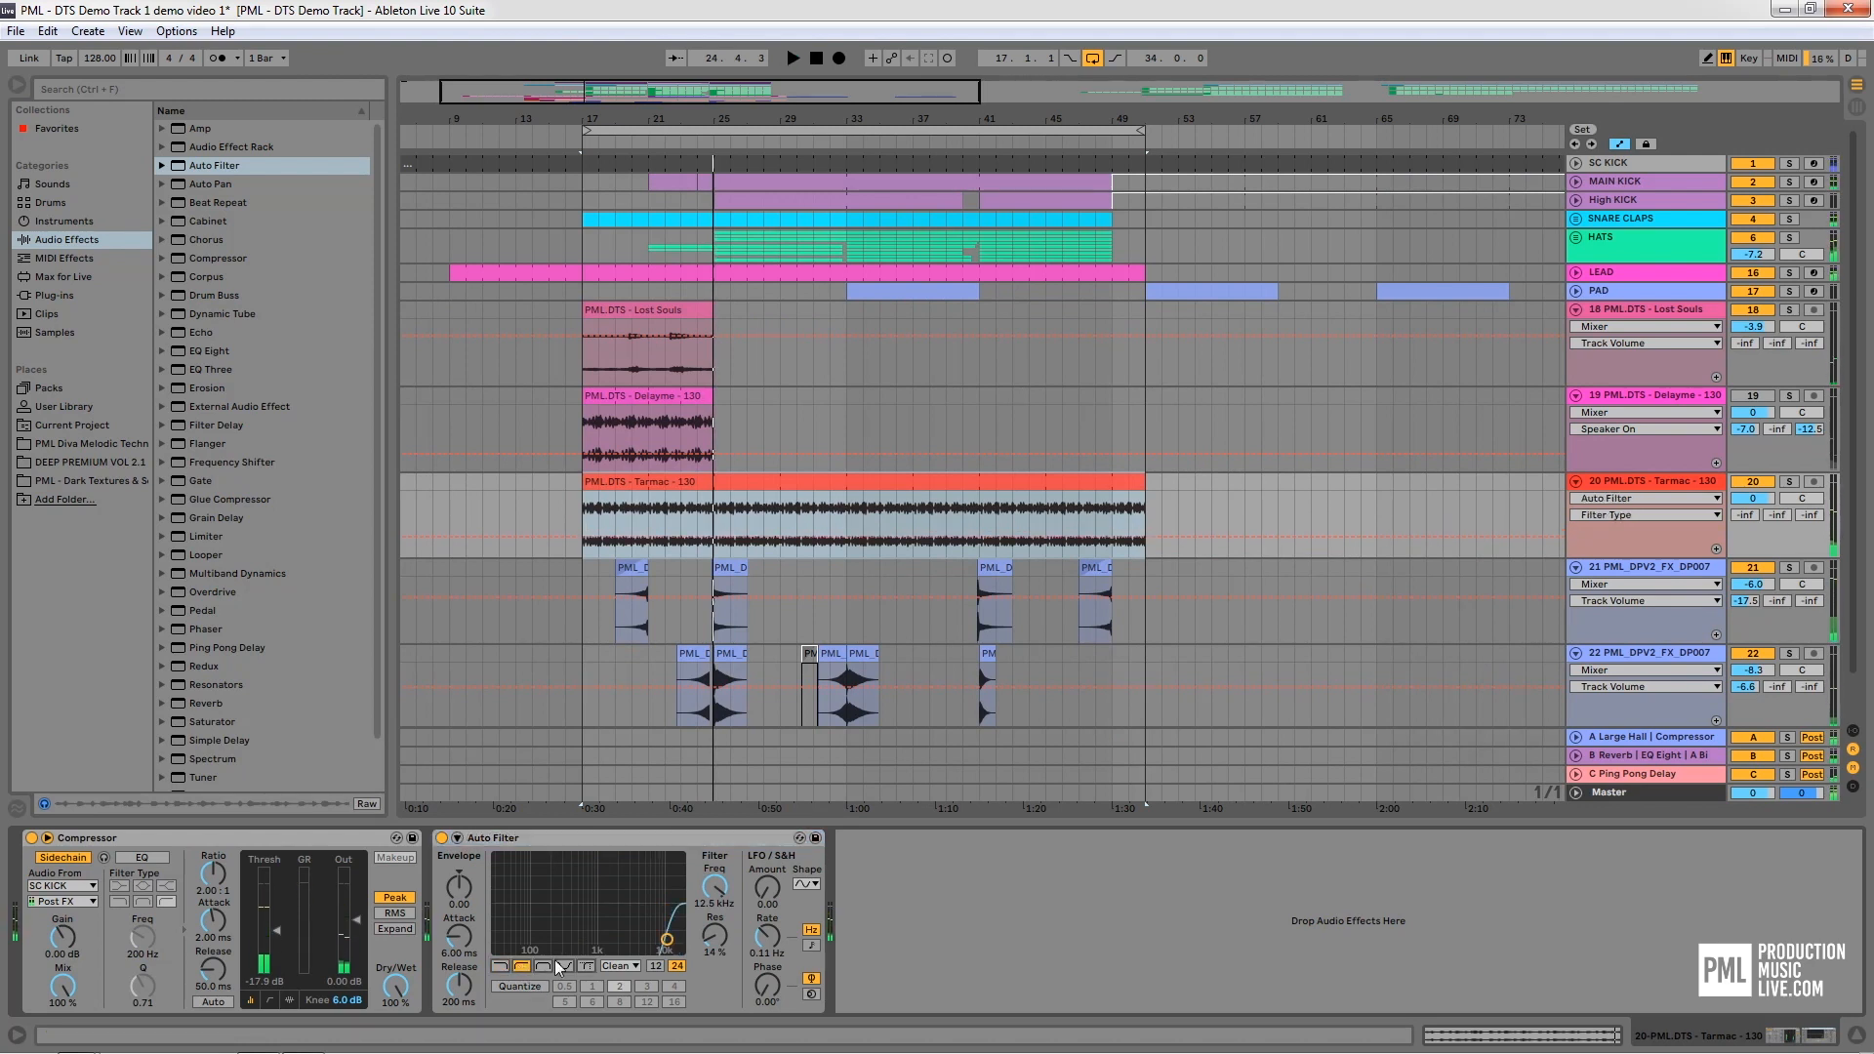
pyautogui.moveTo(667, 940); pyautogui.dragTo(516, 930)
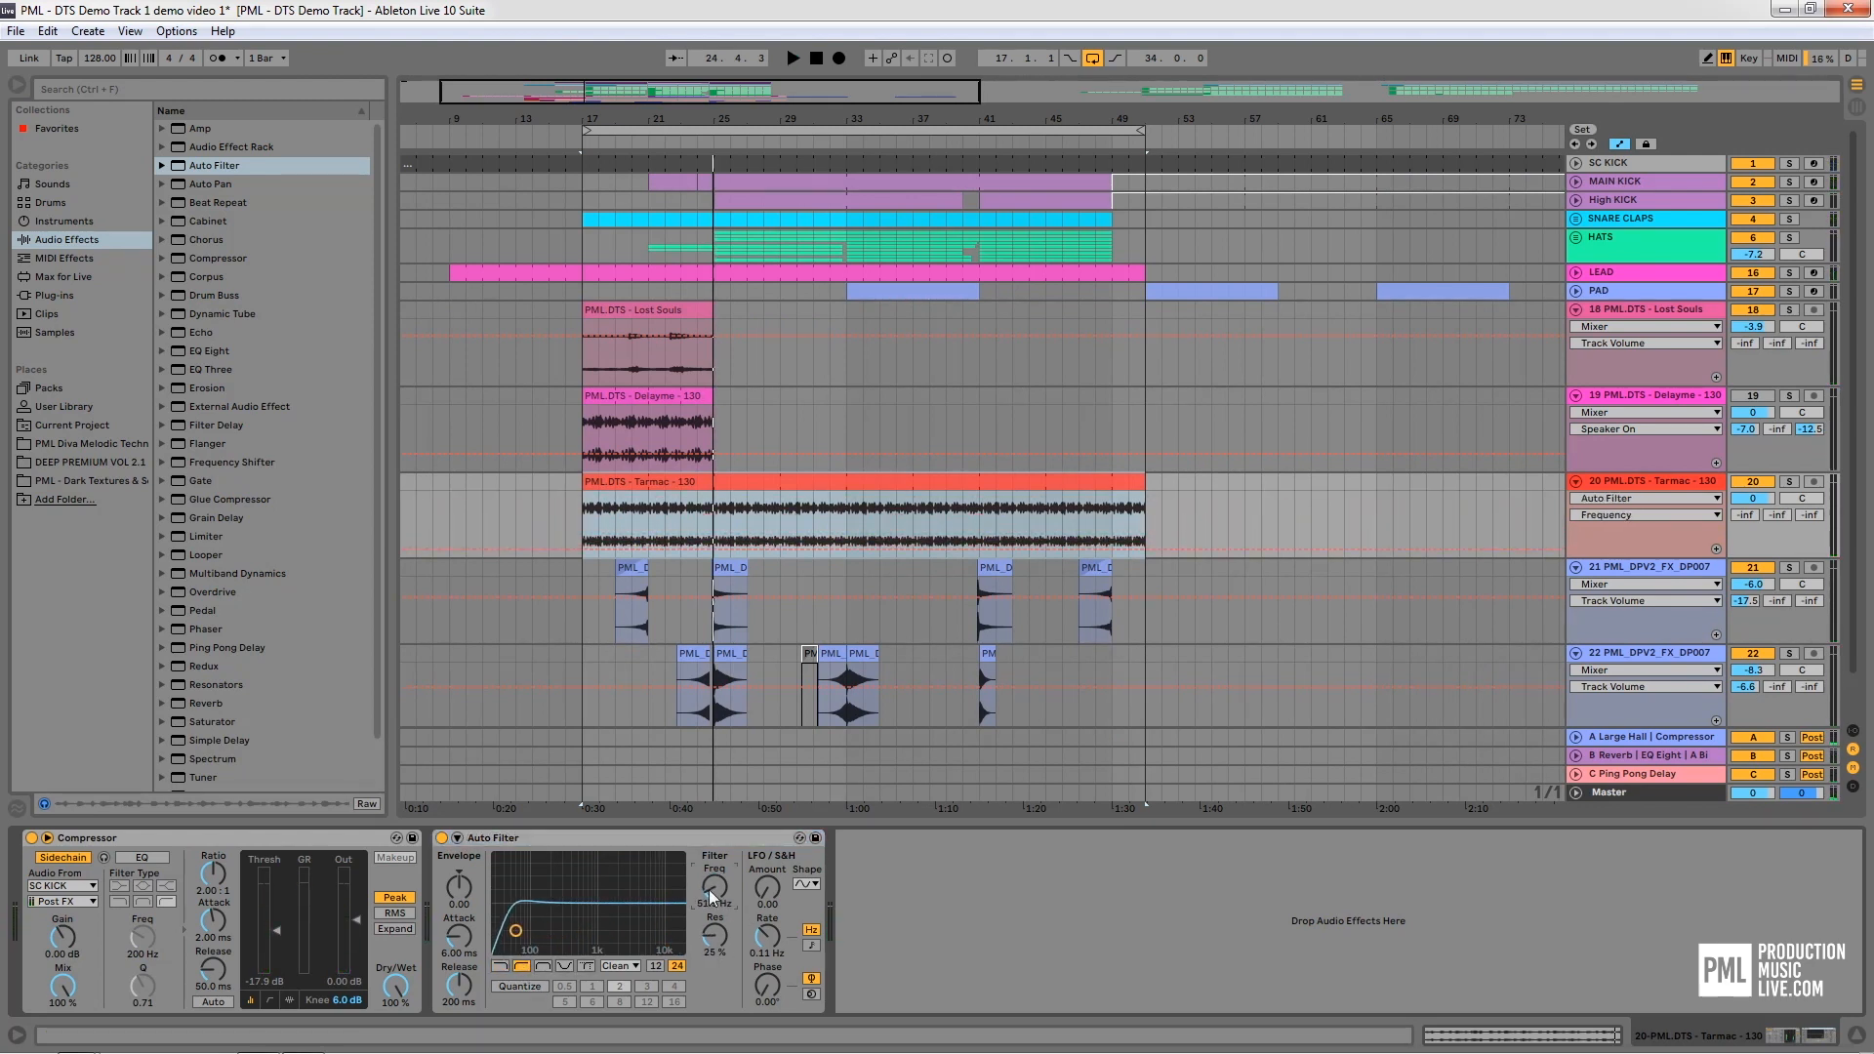
# Sweep the Tarmac Auto Filter during playback, settle at 156 Hz with 0.0 % resonance, and compare the mix with the track muted and unmuted
pyautogui.press('space')
pyautogui.moveTo(712, 884); pyautogui.dragTo(712, 831)
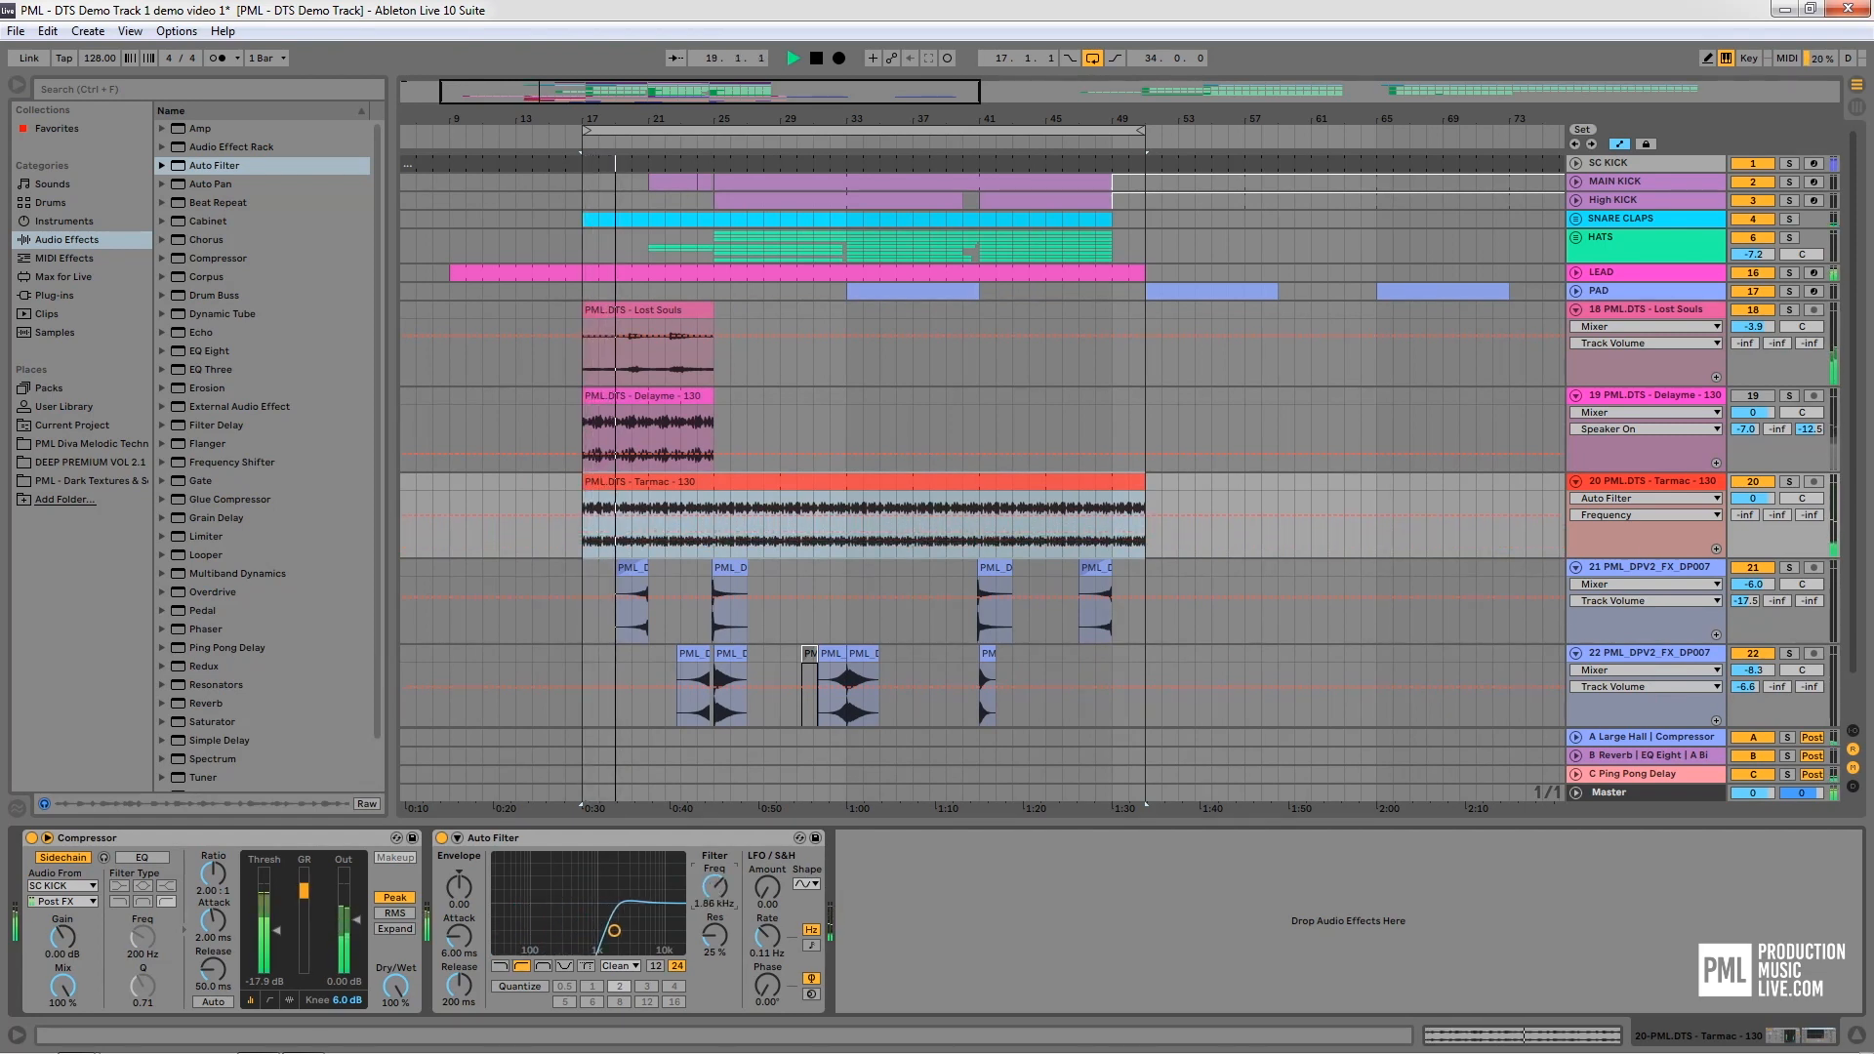
pyautogui.moveTo(614, 931); pyautogui.dragTo(536, 948)
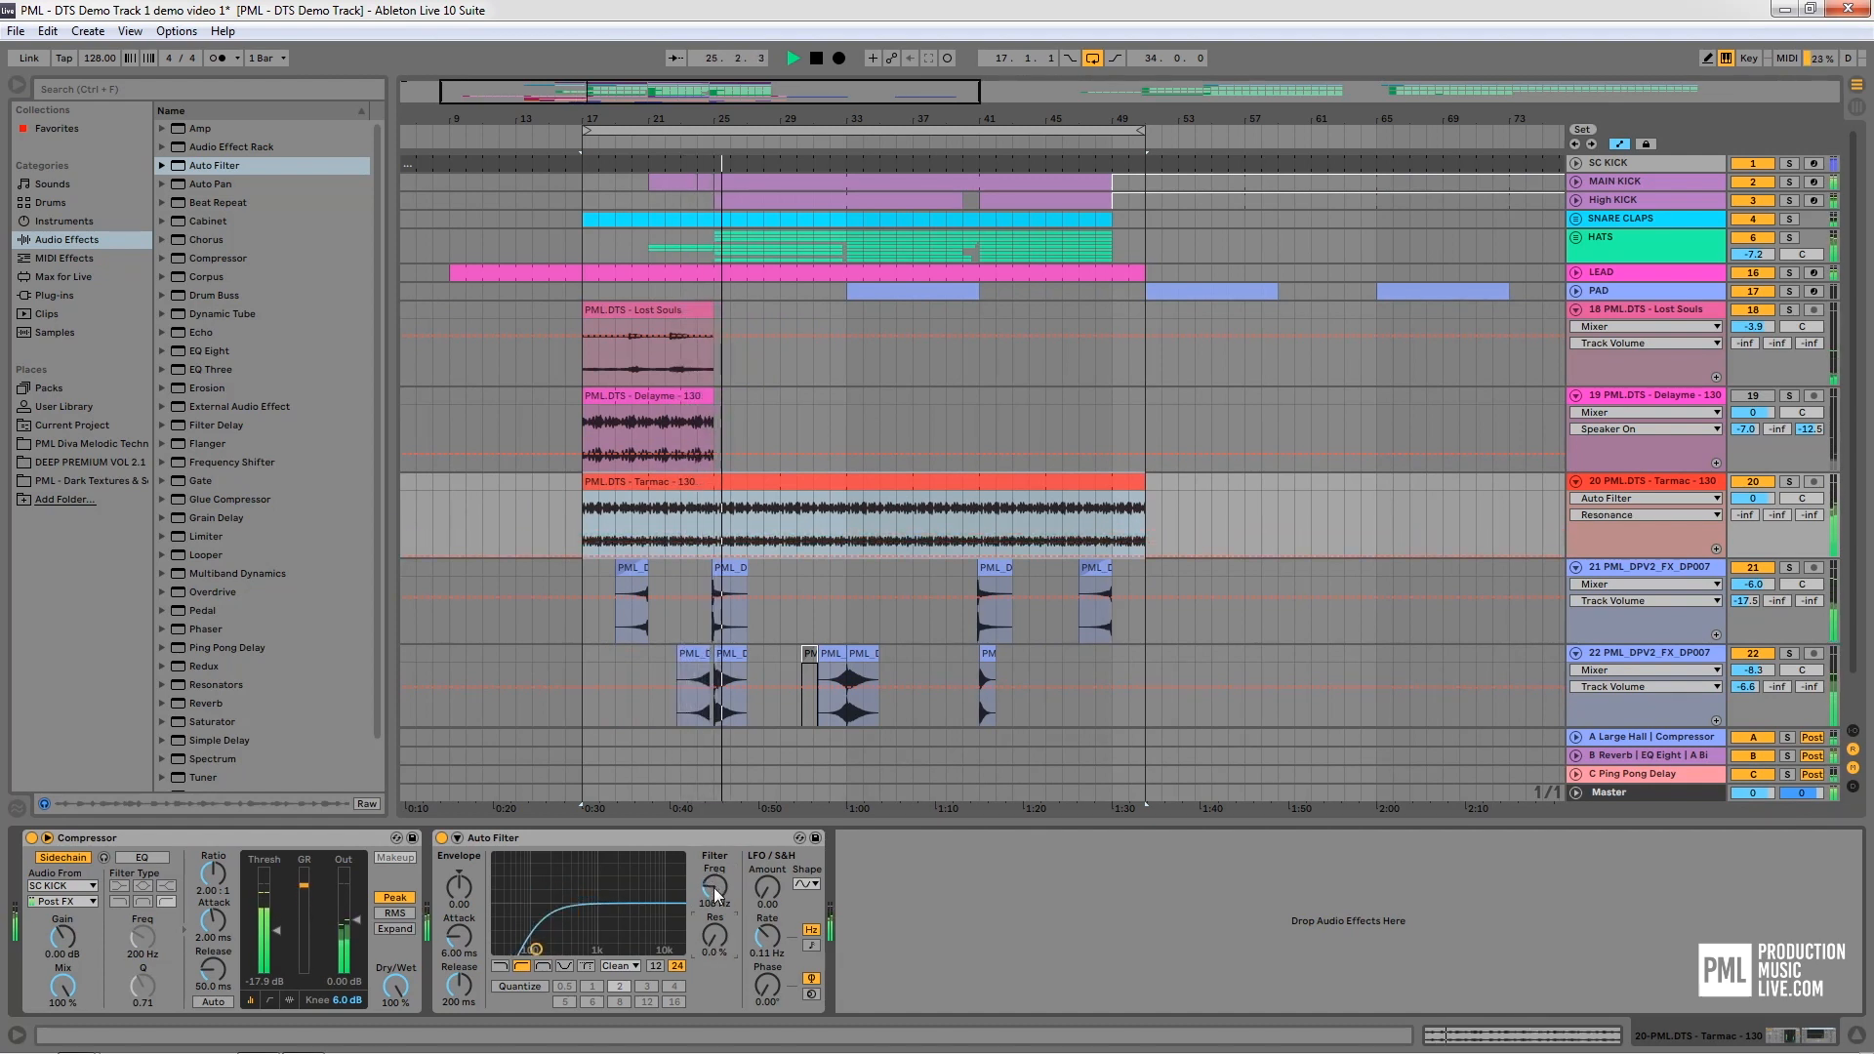
pyautogui.moveTo(716, 894); pyautogui.dragTo(715, 884)
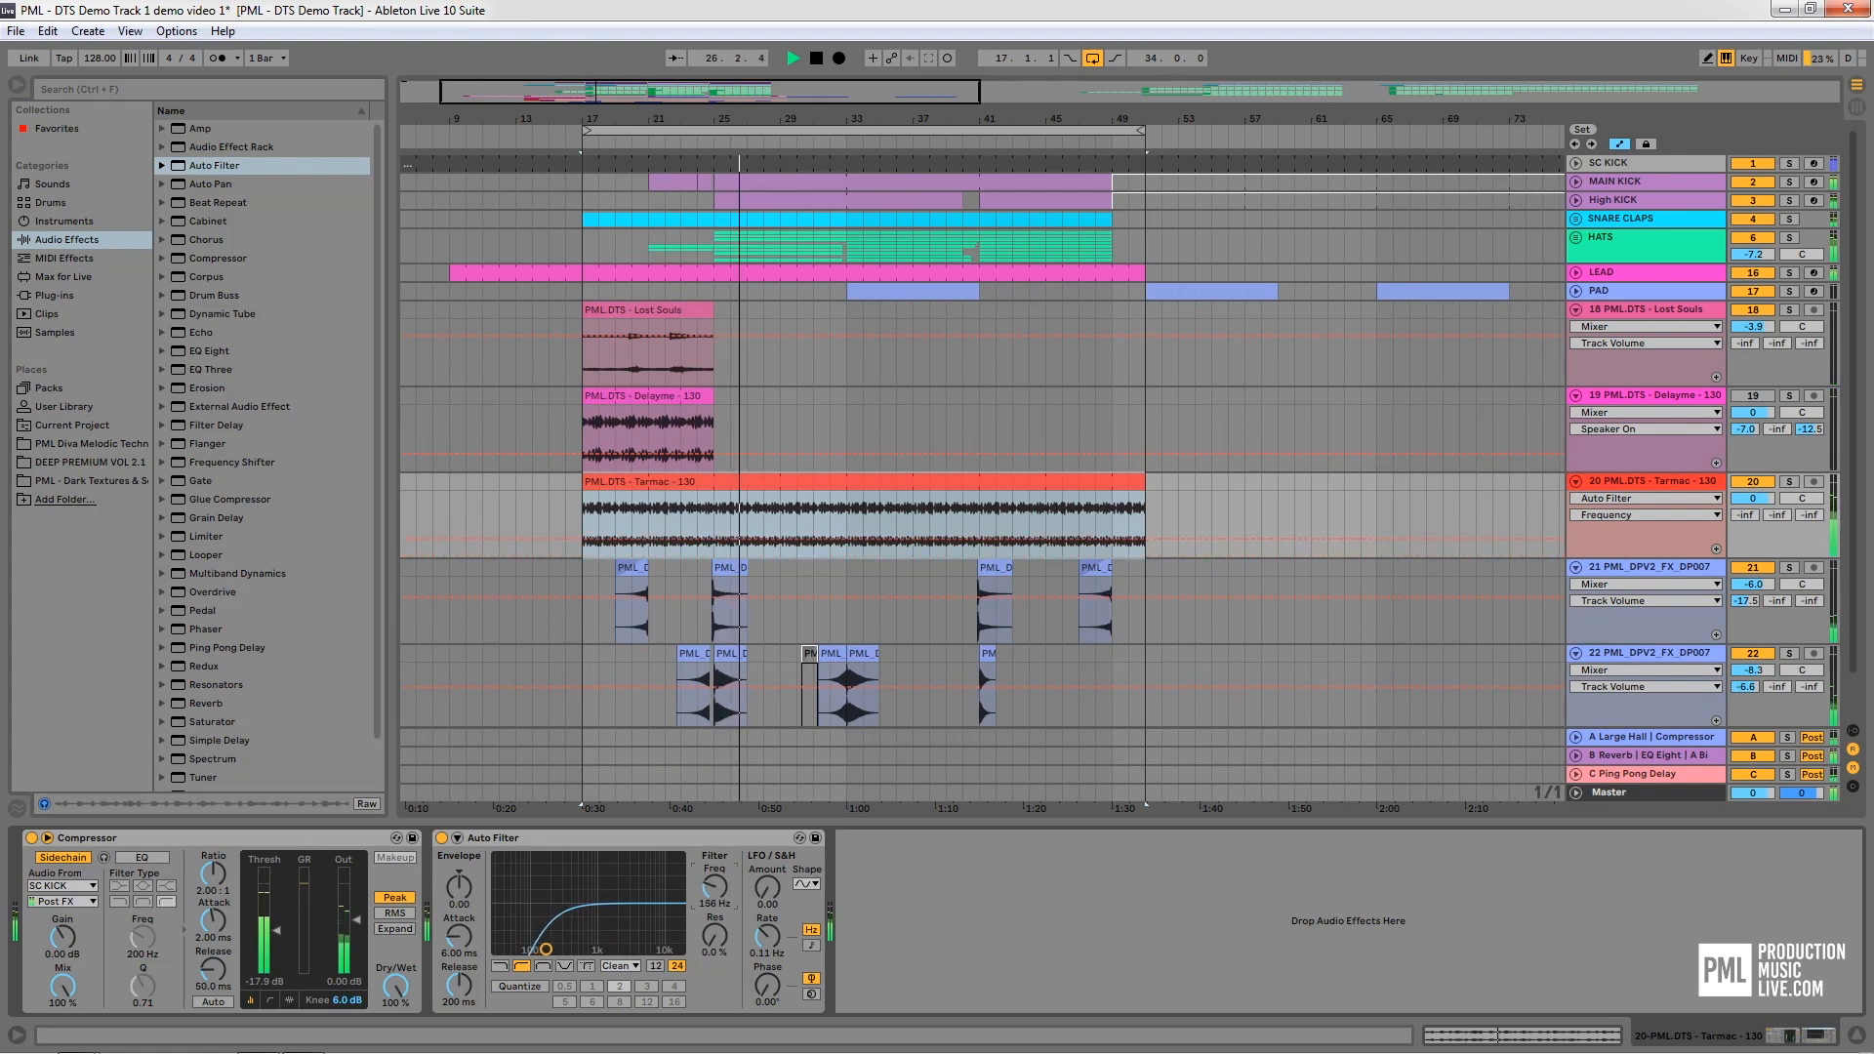
pyautogui.click(1754, 483)
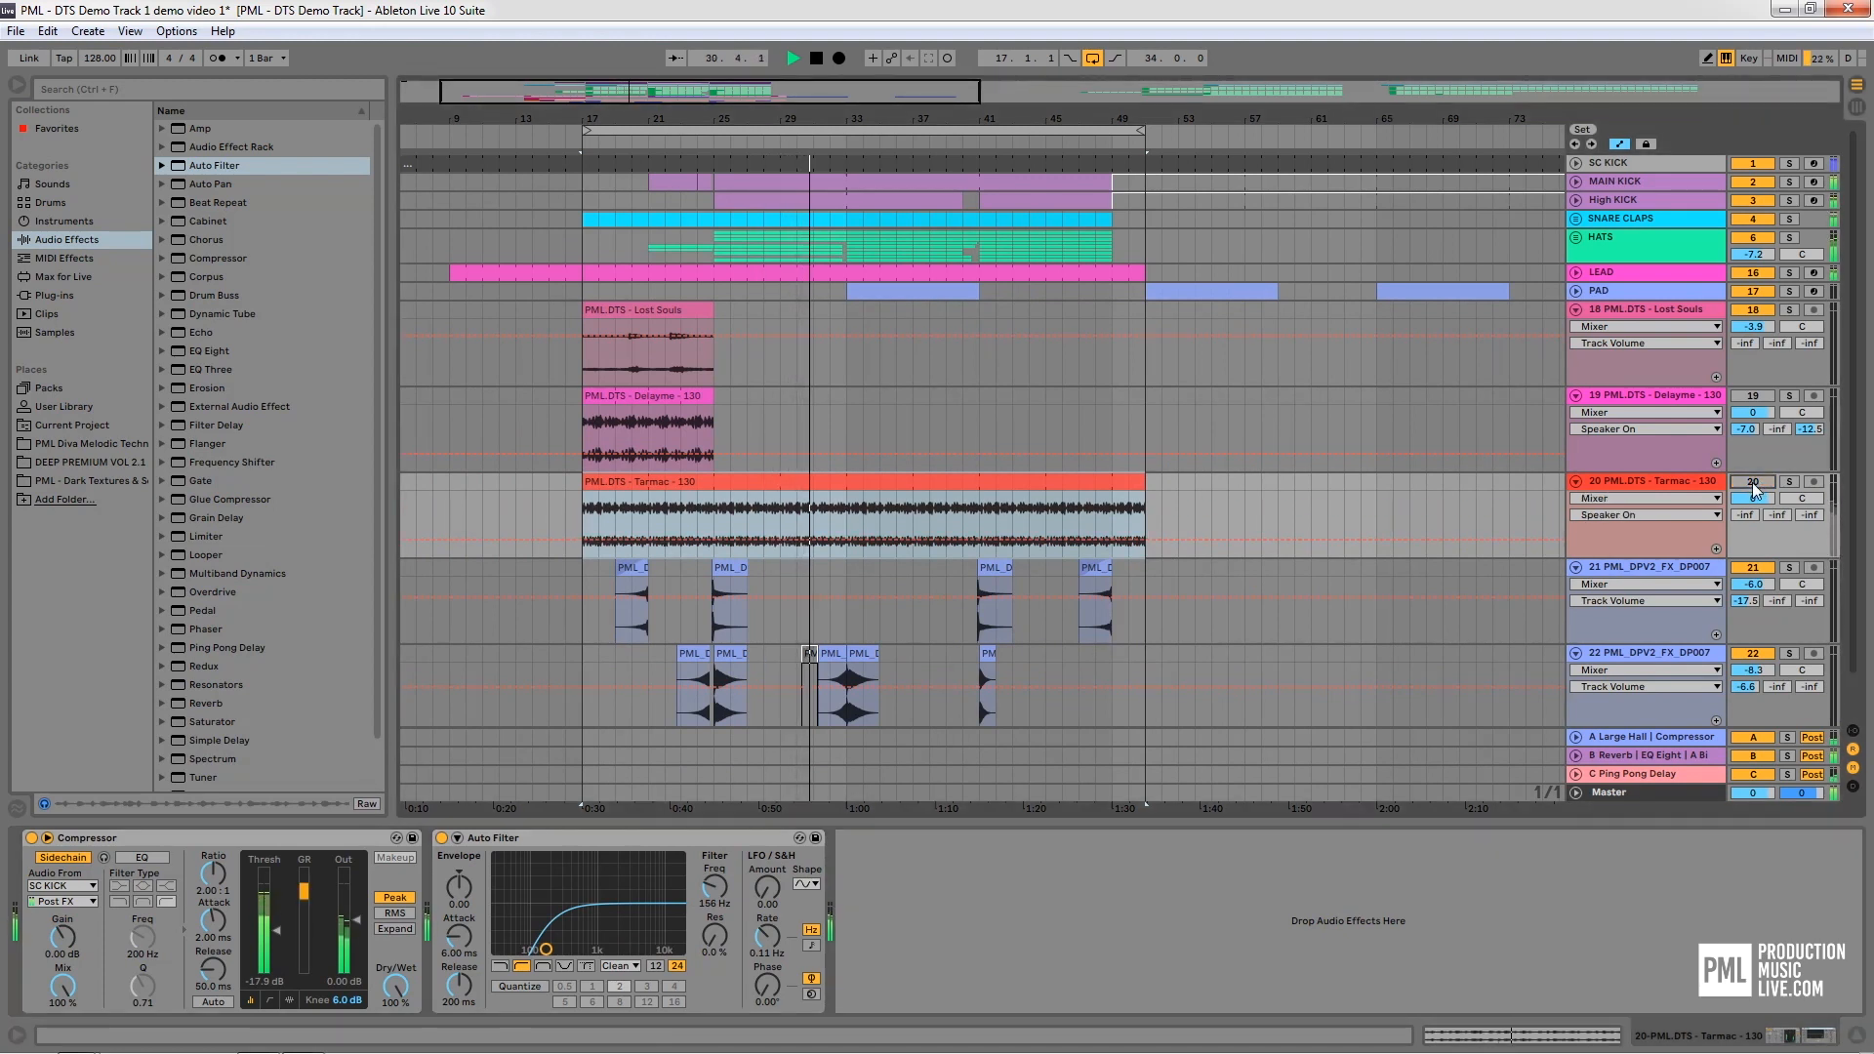
pyautogui.click(1754, 484)
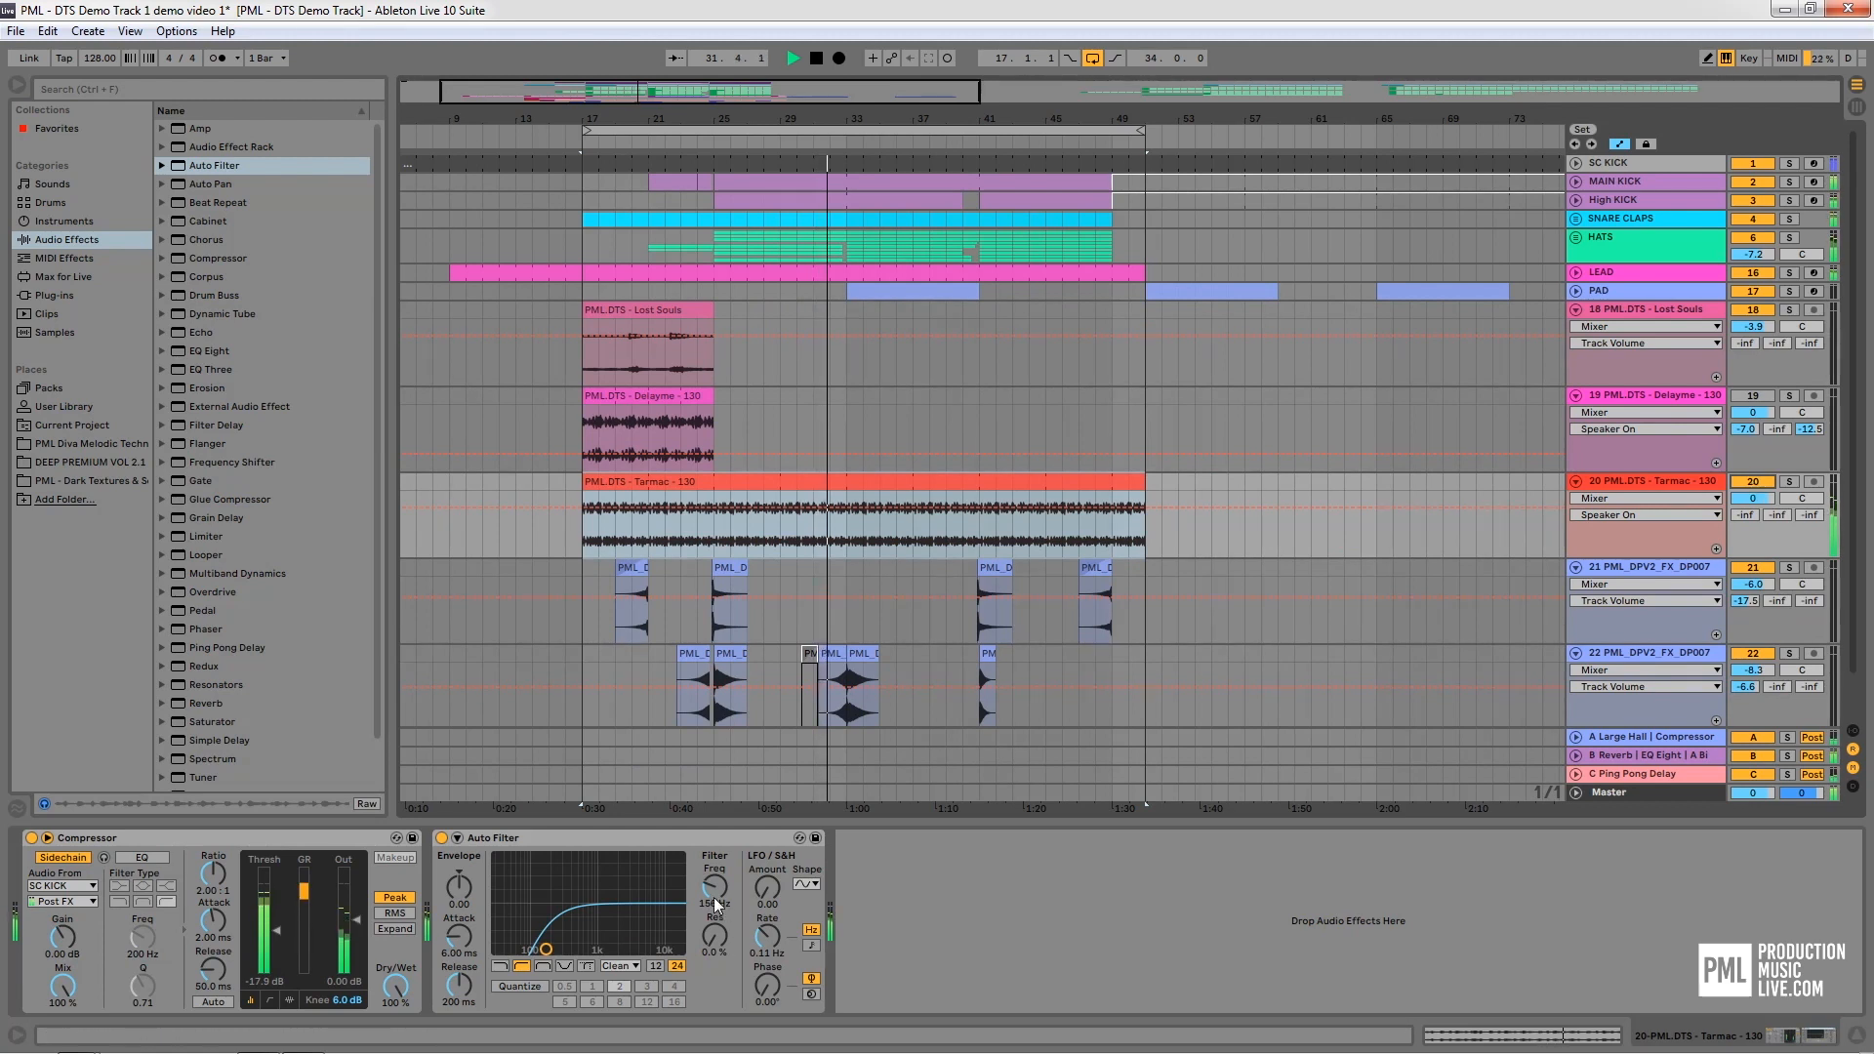
# Set the Tarmac Auto Filter to 309 Hz with 20 % resonance during playback, and compare the mix with the Tarmac track muted
pyautogui.moveTo(715, 898); pyautogui.dragTo(714, 886)
pyautogui.moveTo(710, 952); pyautogui.dragTo(710, 924)
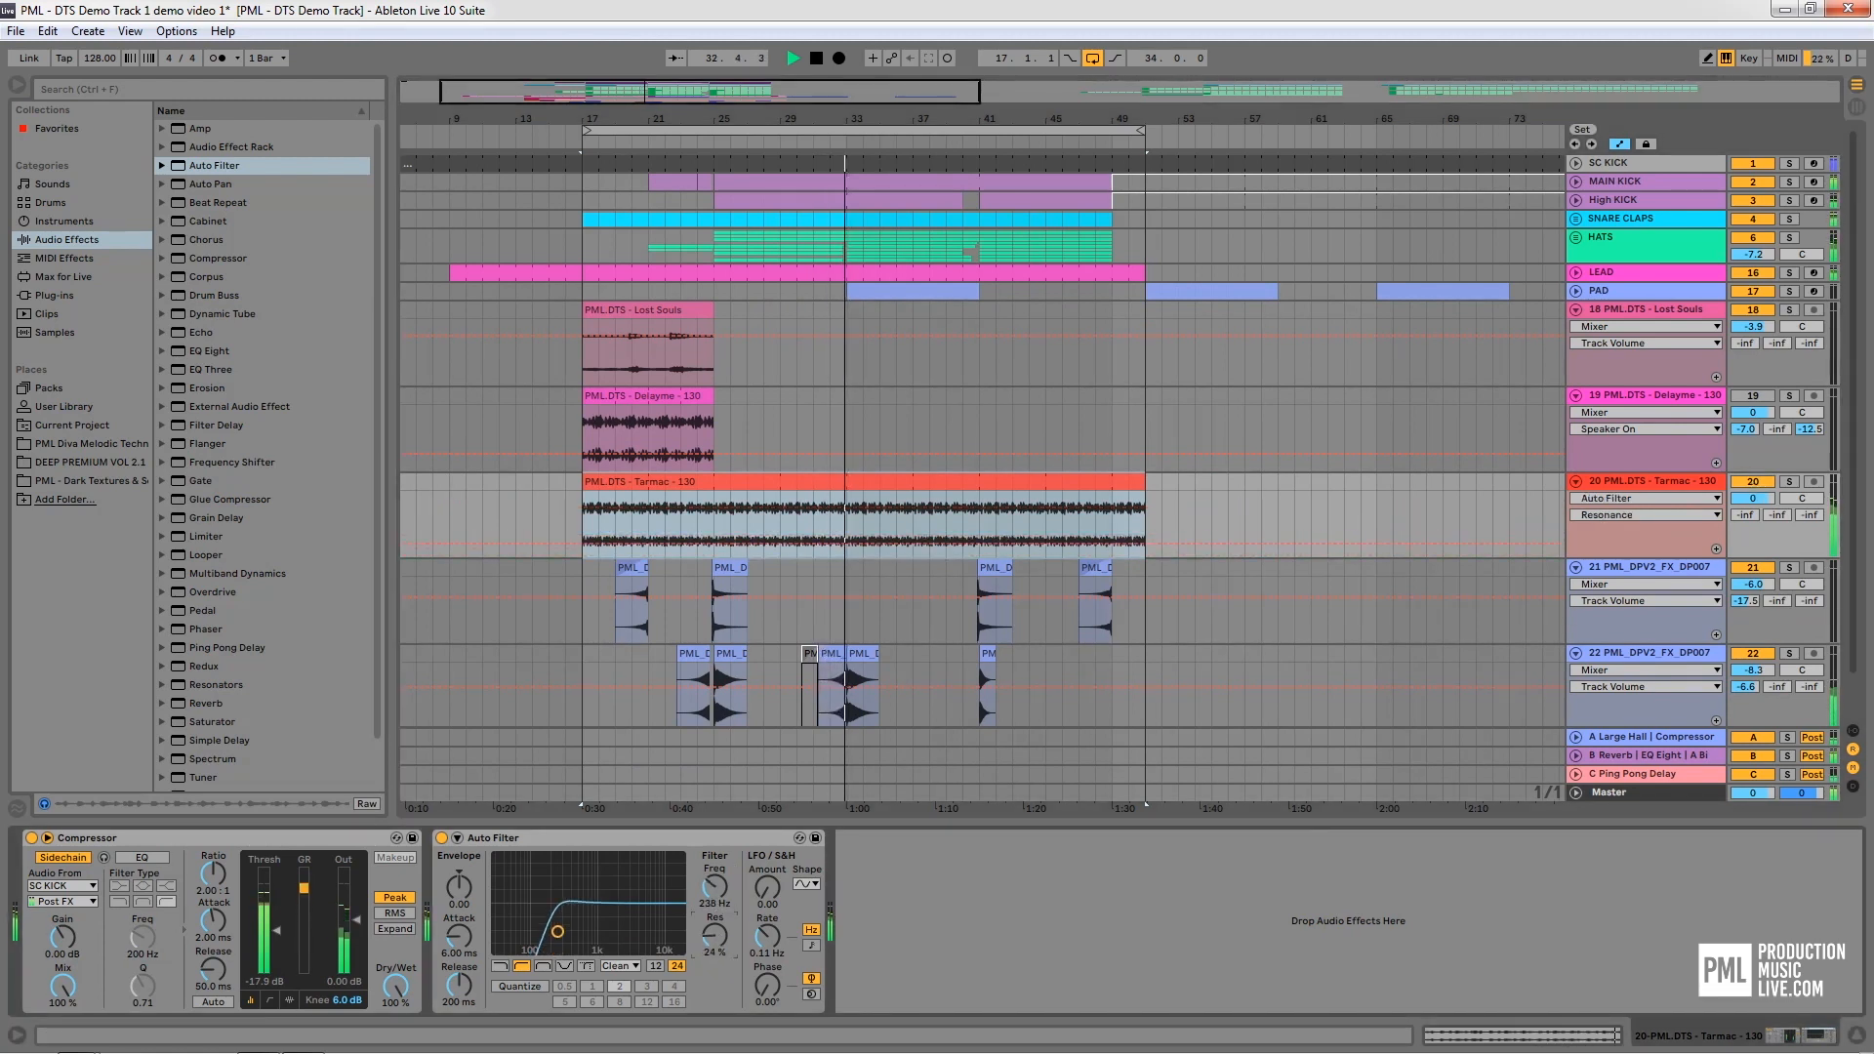
pyautogui.moveTo(557, 931)
pyautogui.mouseDown()
pyautogui.moveTo(592, 924)
pyautogui.moveTo(565, 934)
pyautogui.mouseUp()
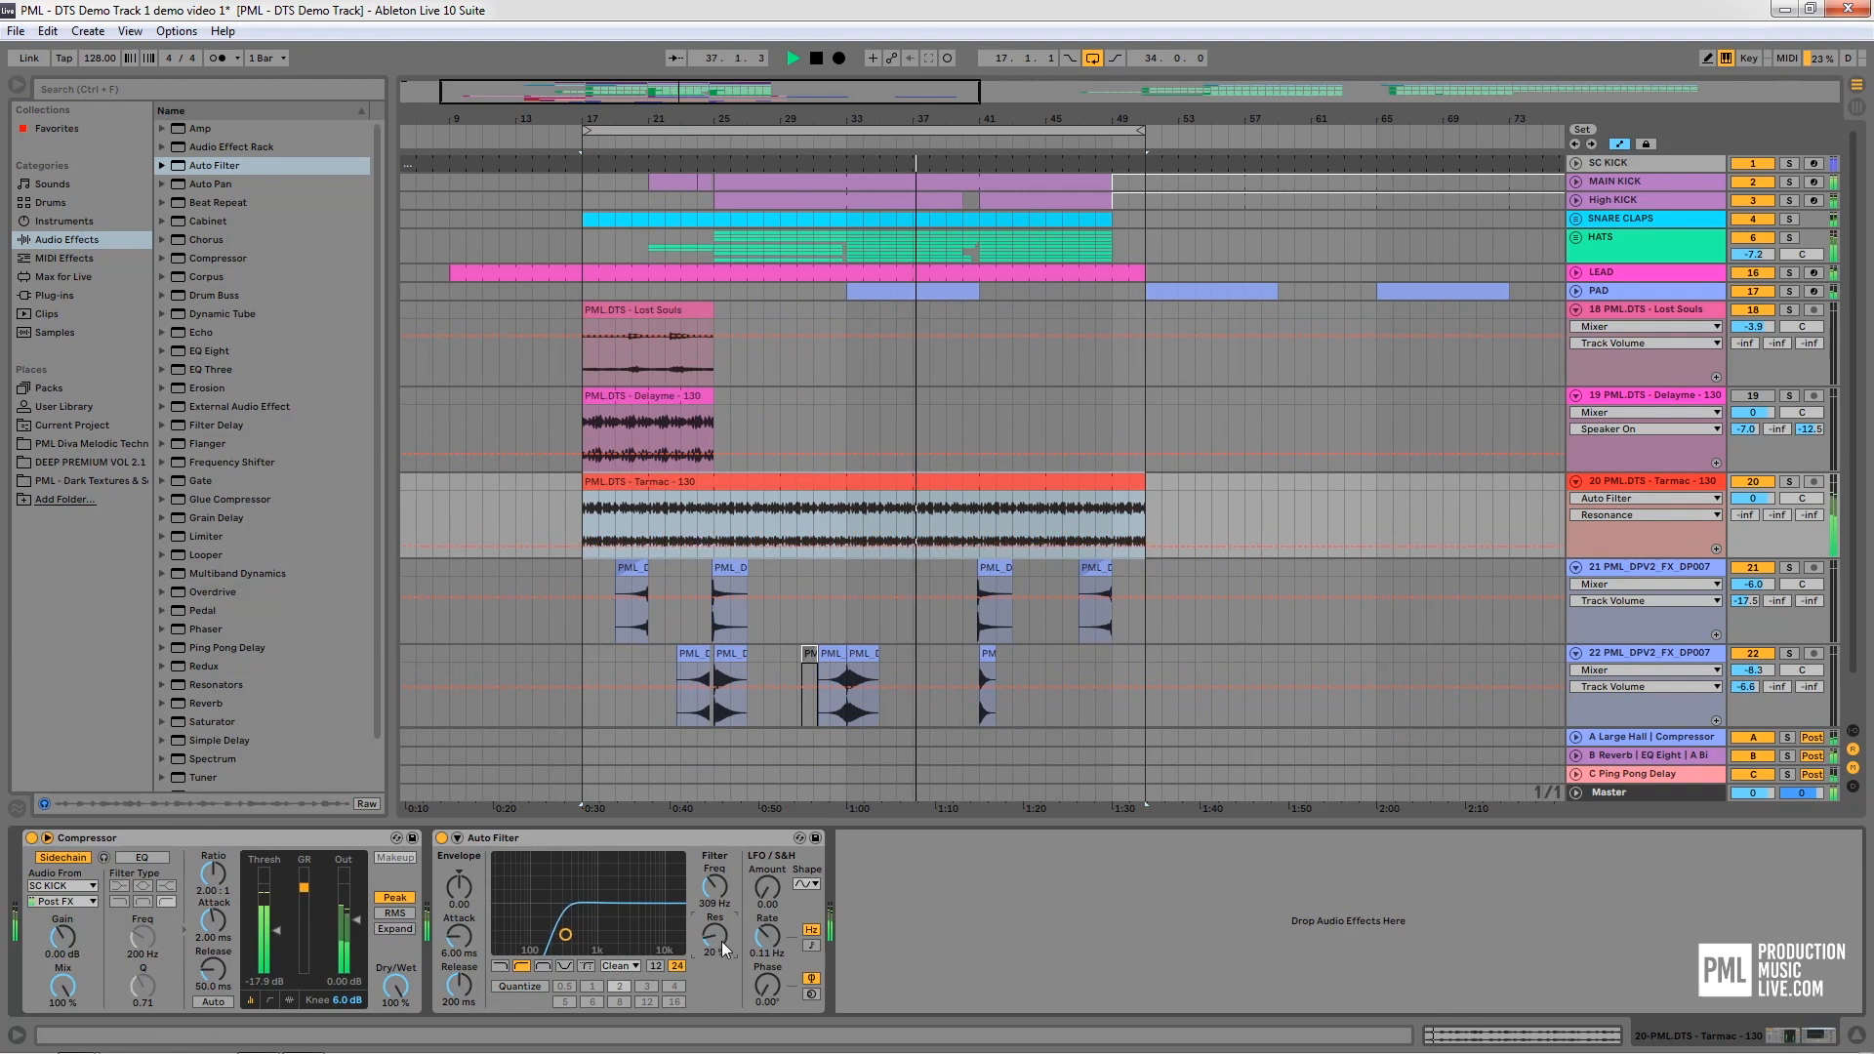
pyautogui.click(1755, 483)
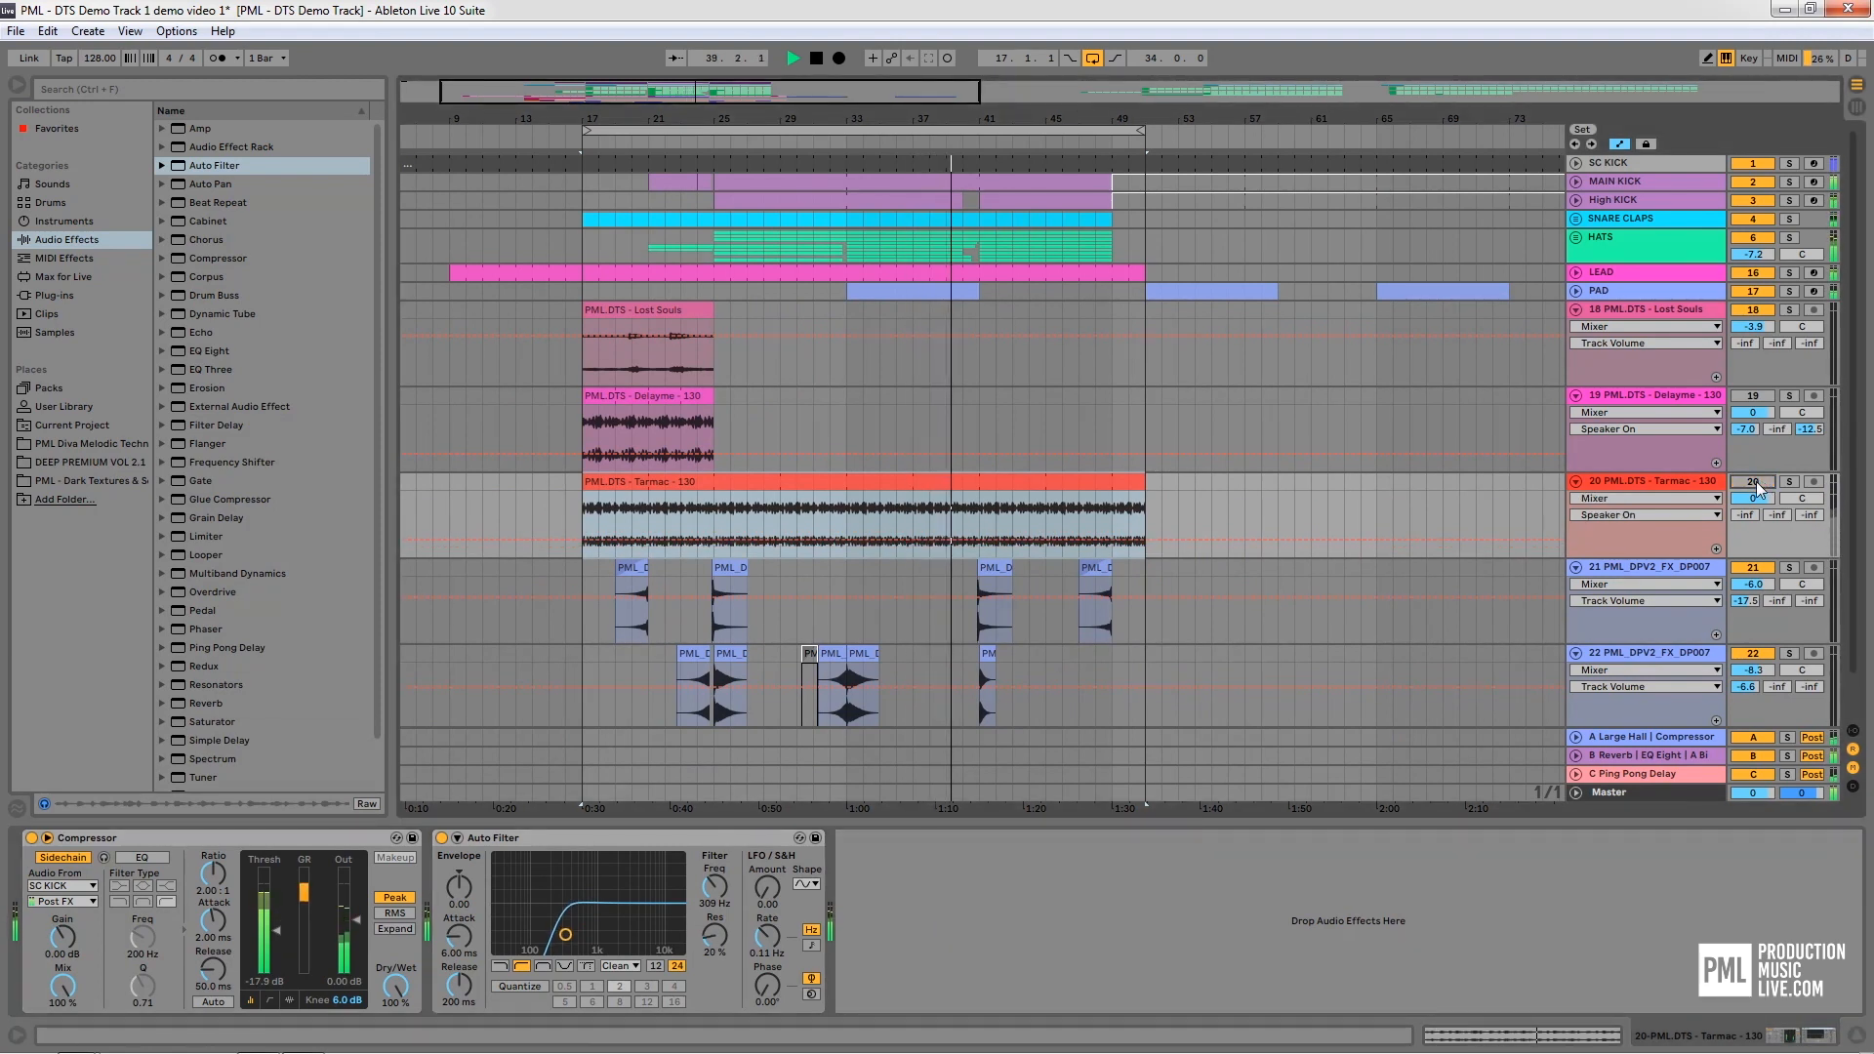
pyautogui.press('space')
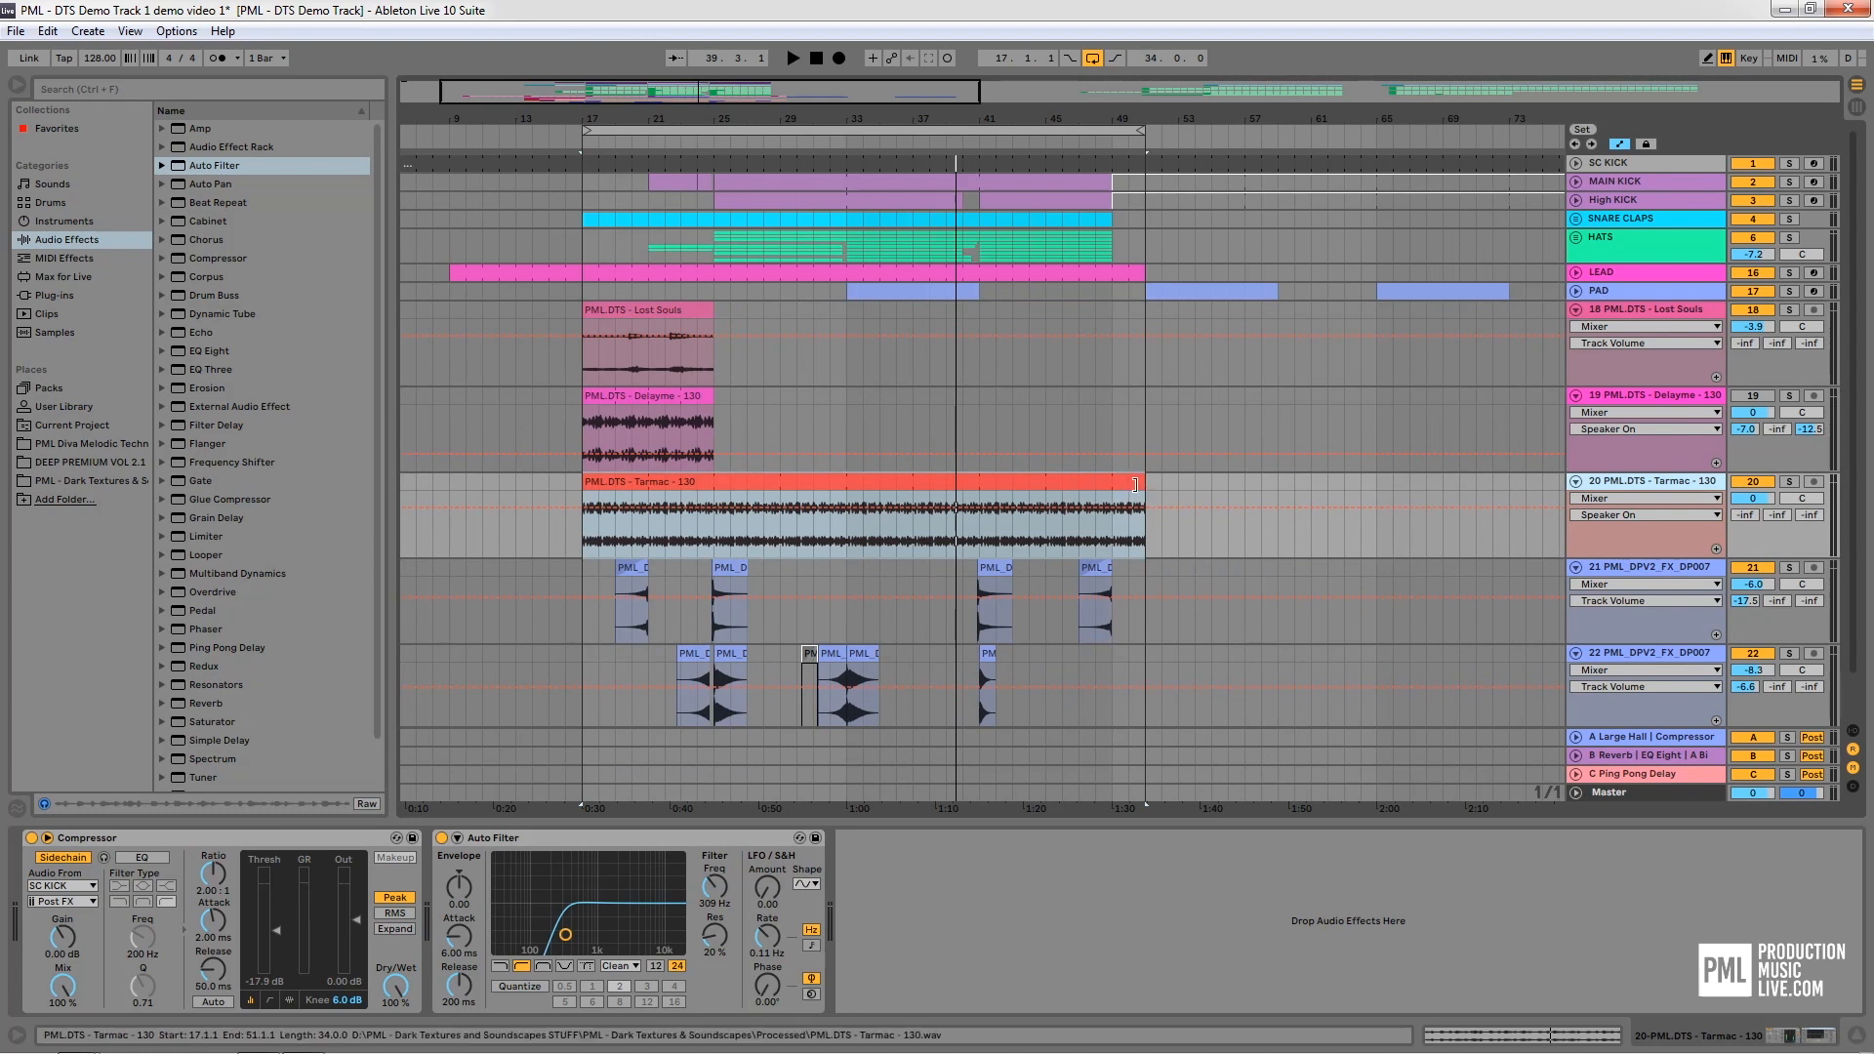
# Shorten the Tarmac clip to end at bar 25 and insert a new audio track below the Tarmac track
pyautogui.moveTo(1144, 507); pyautogui.dragTo(707, 509)
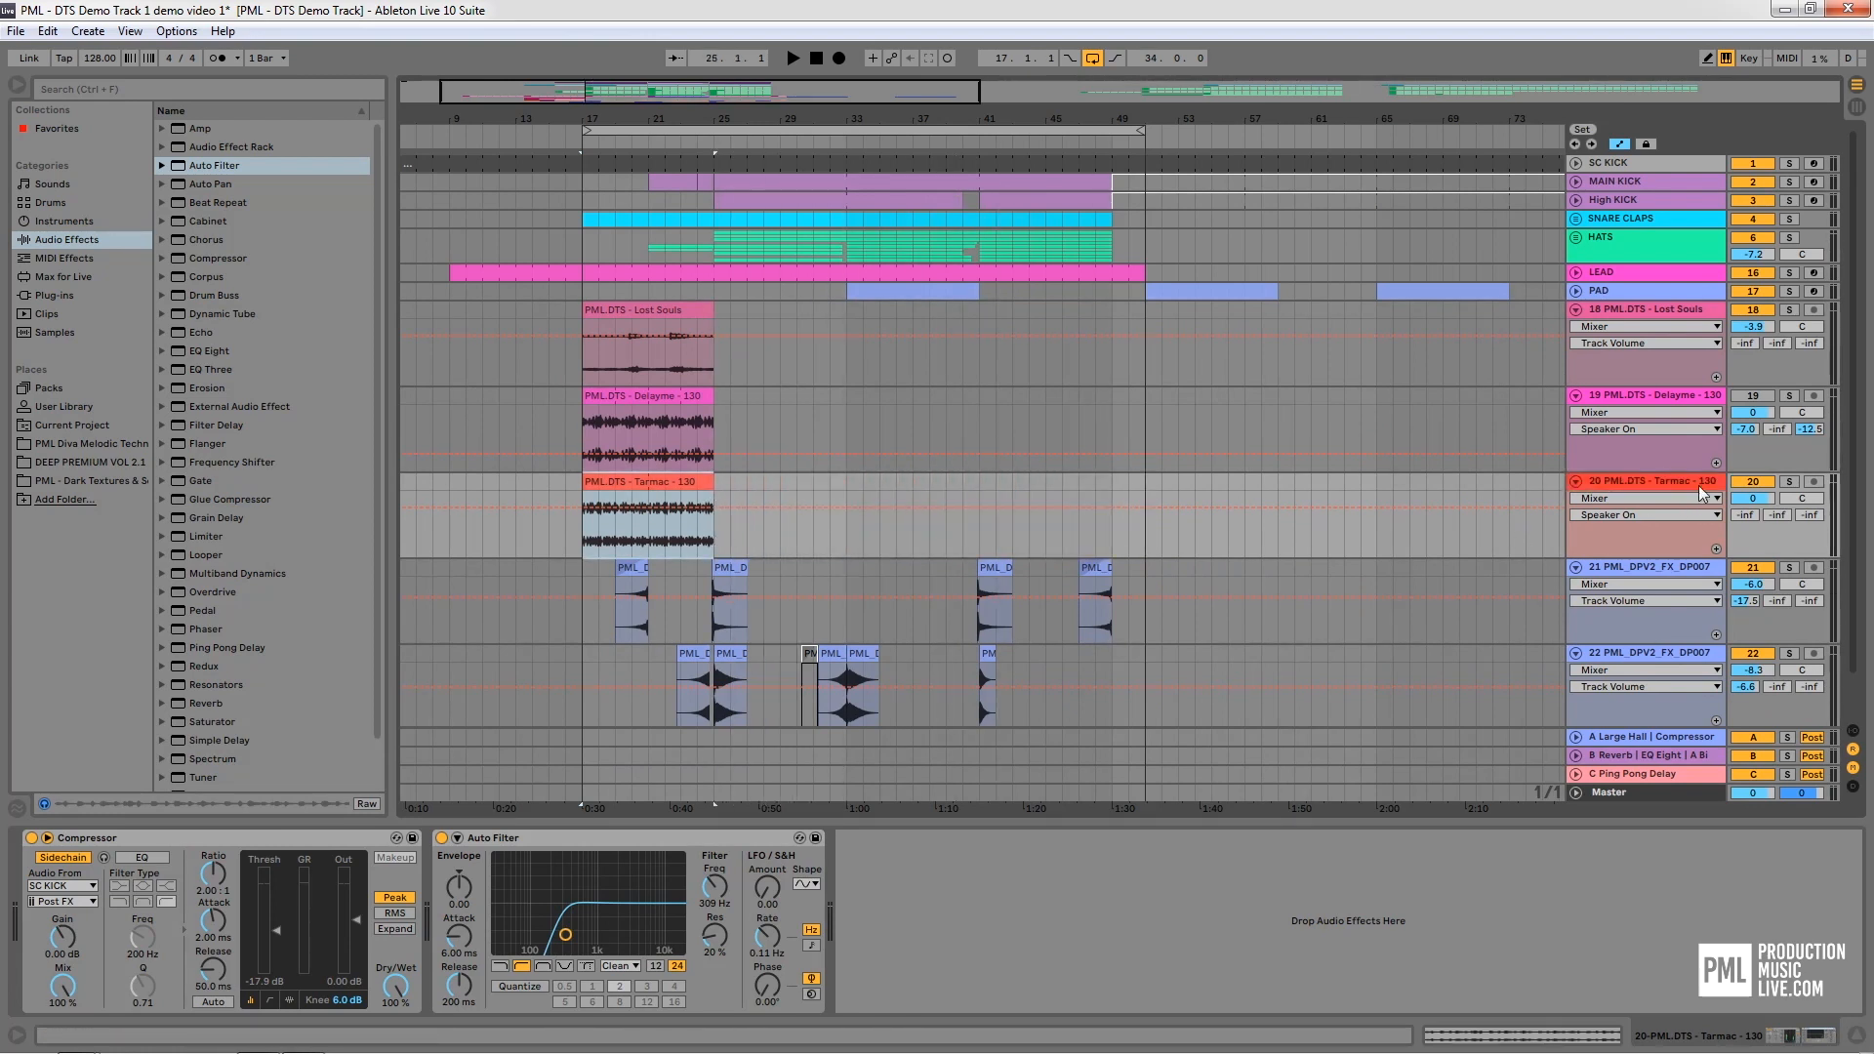
pyautogui.rightClick(1636, 482)
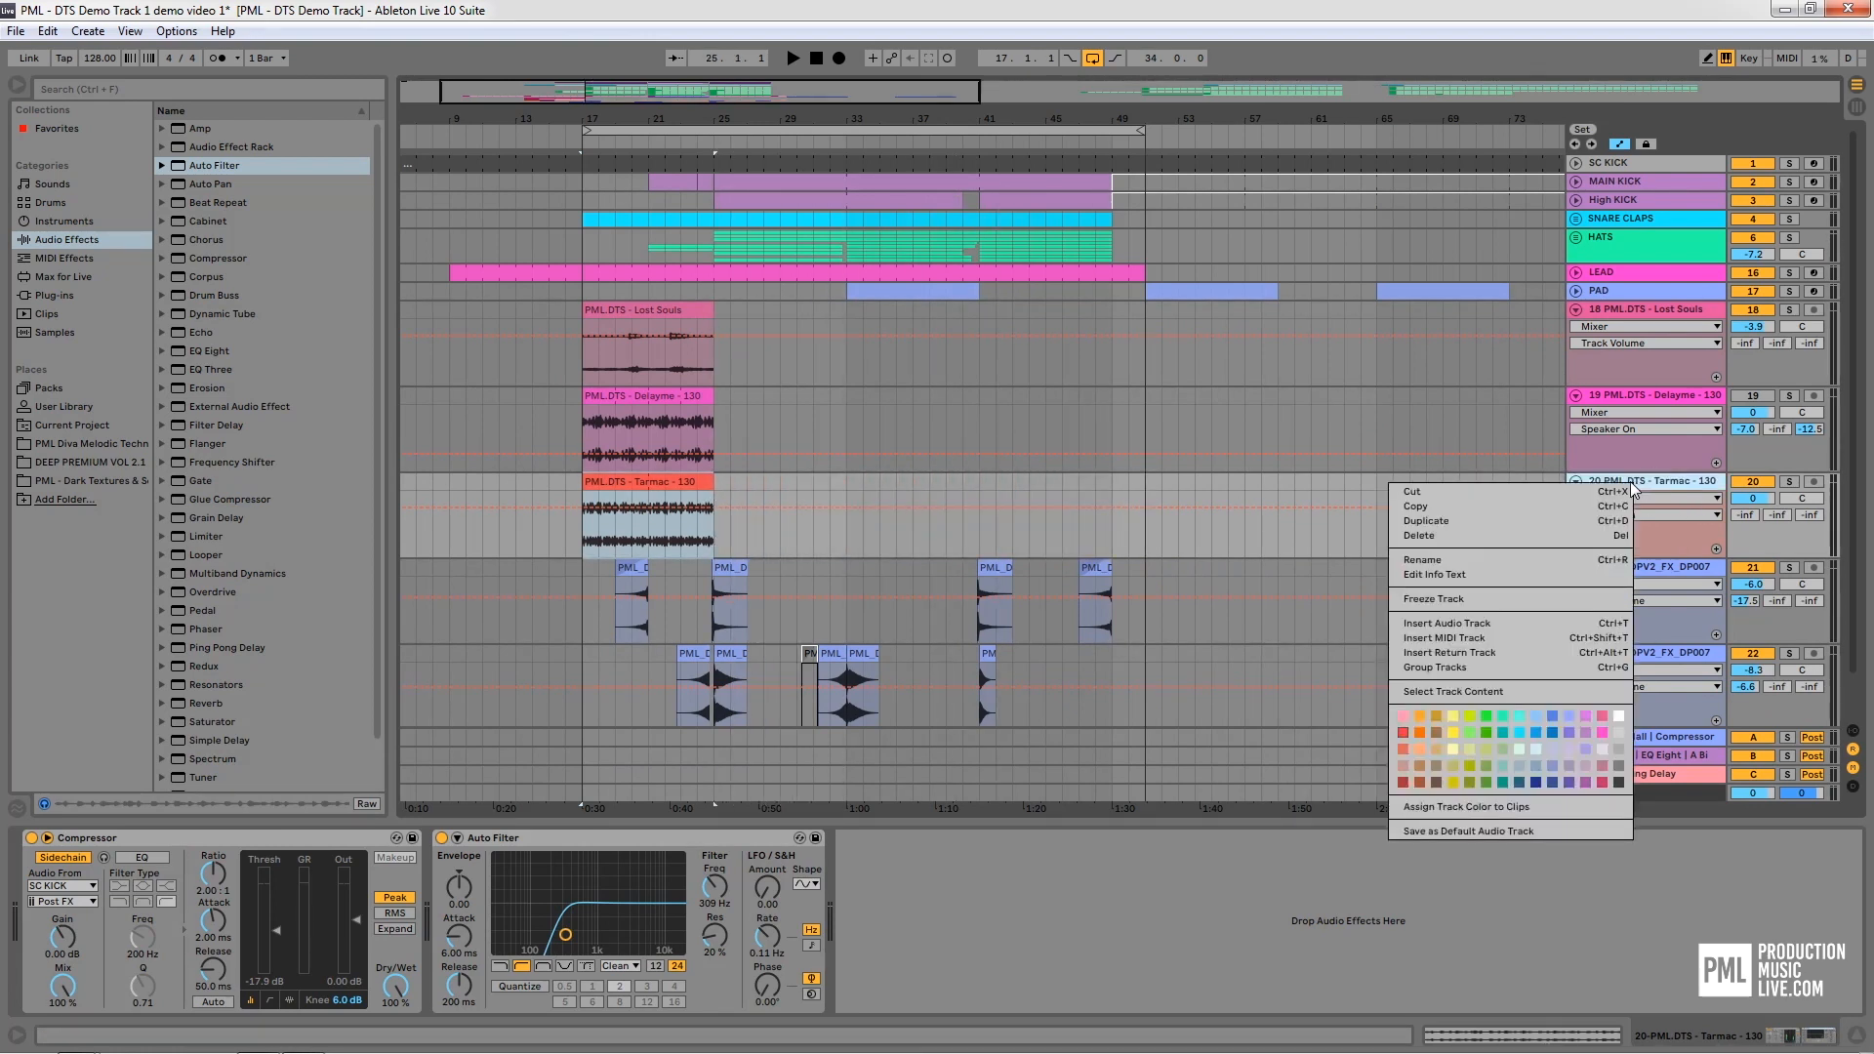
pyautogui.click(1489, 623)
pyautogui.hotkey('ctrl', 't')
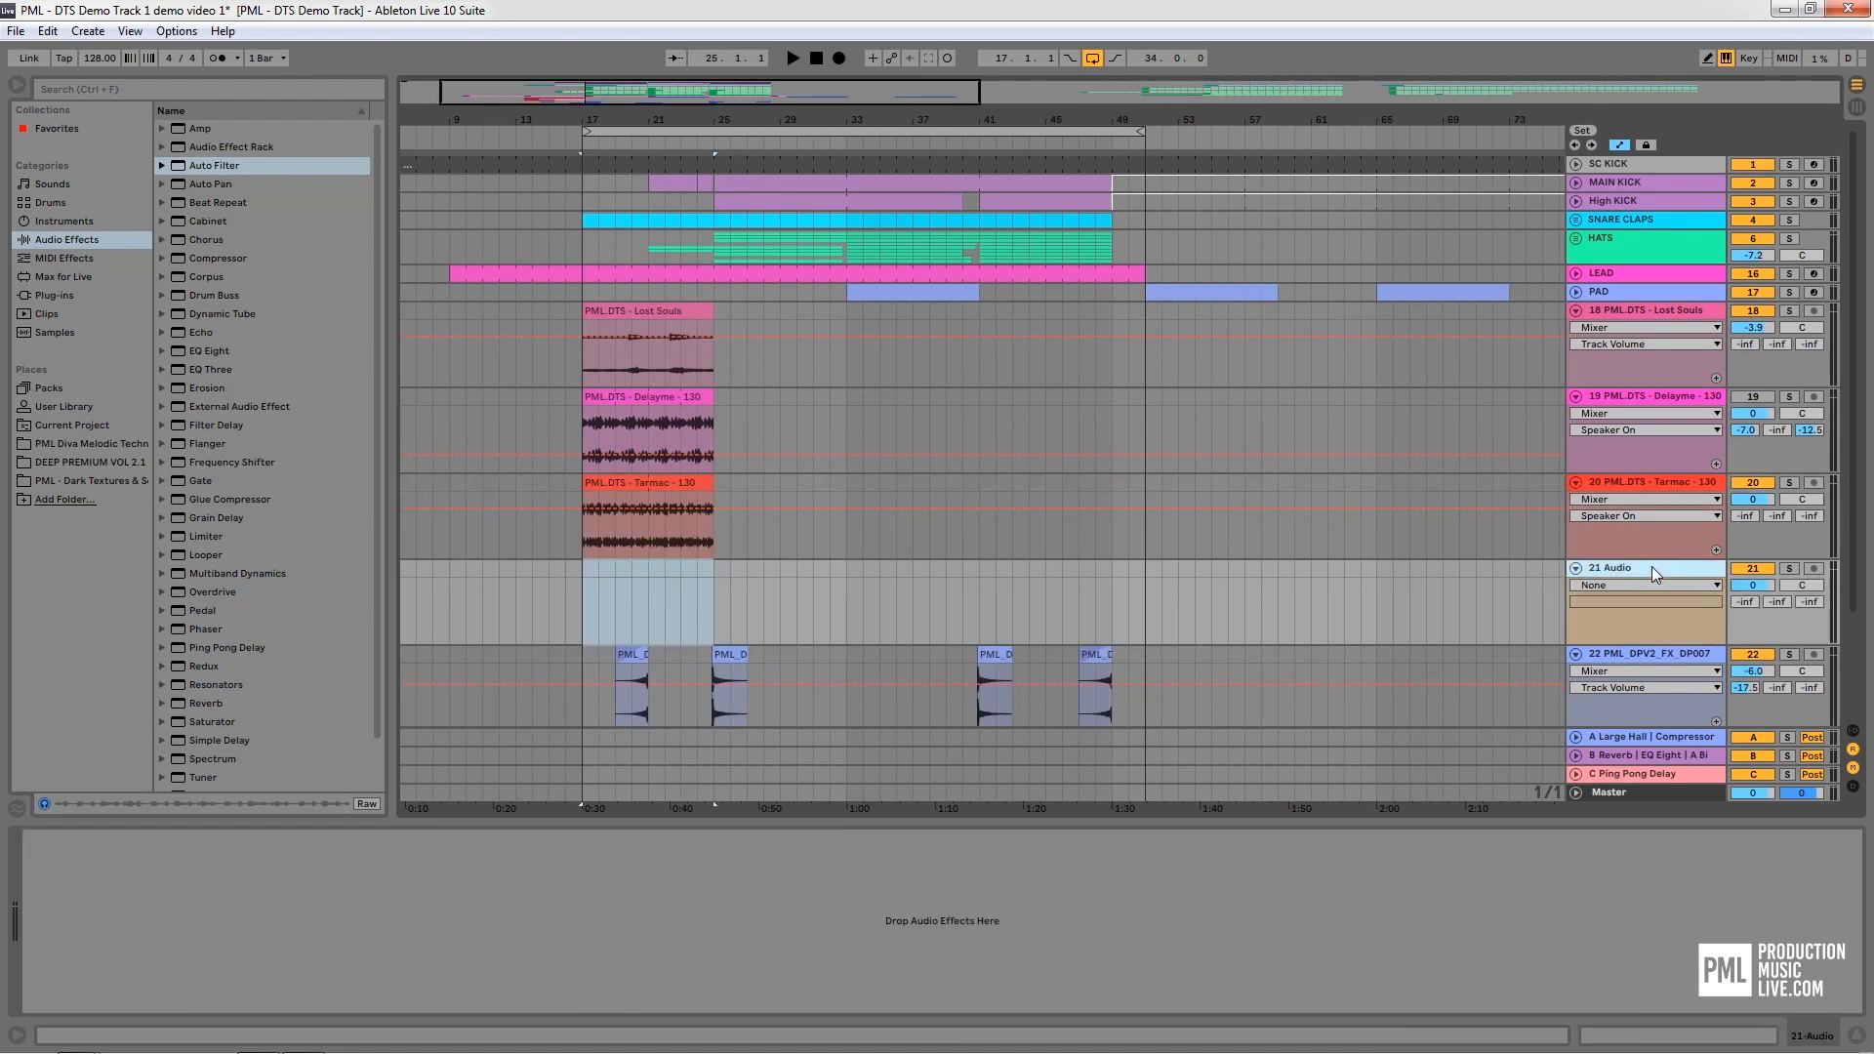
# Place PML.DTS - Aboriginal - 130.wav from the Processed folder on the new audio track, spanning bars 25 to 51
pyautogui.click(116, 478)
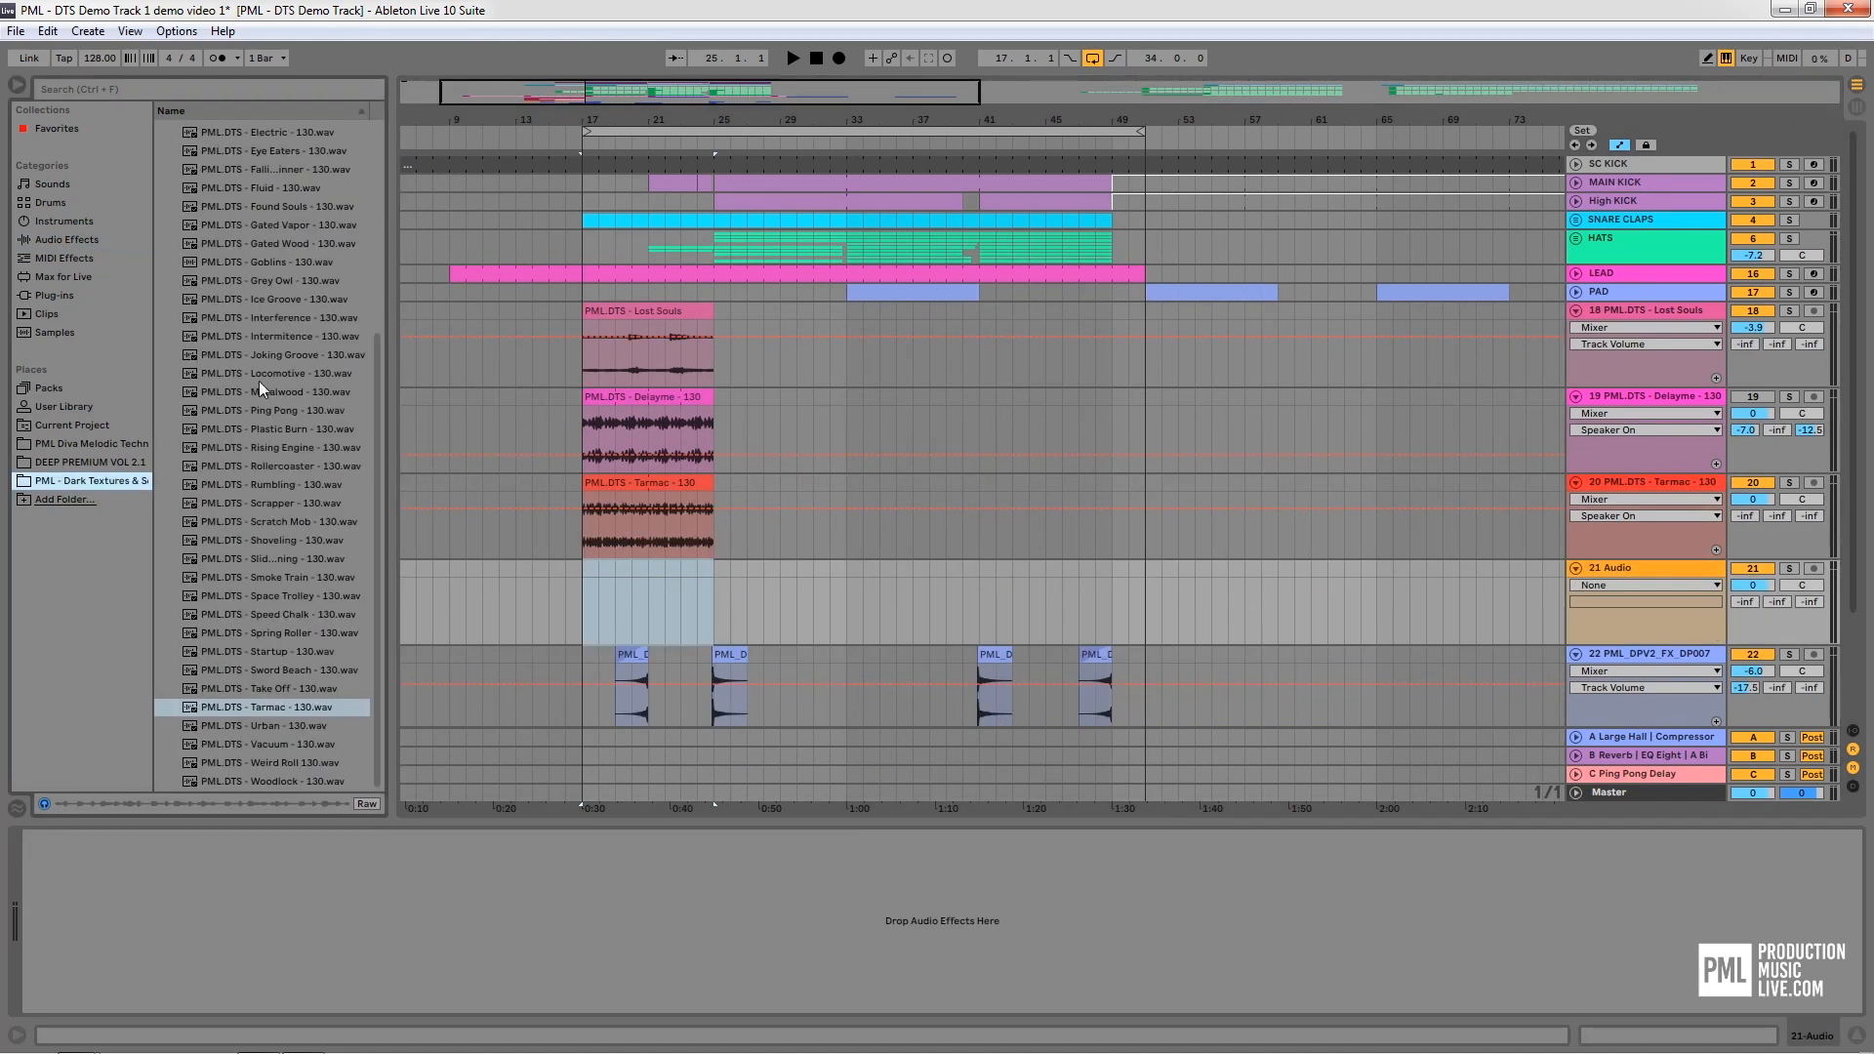
pyautogui.scroll(6, 279, 394)
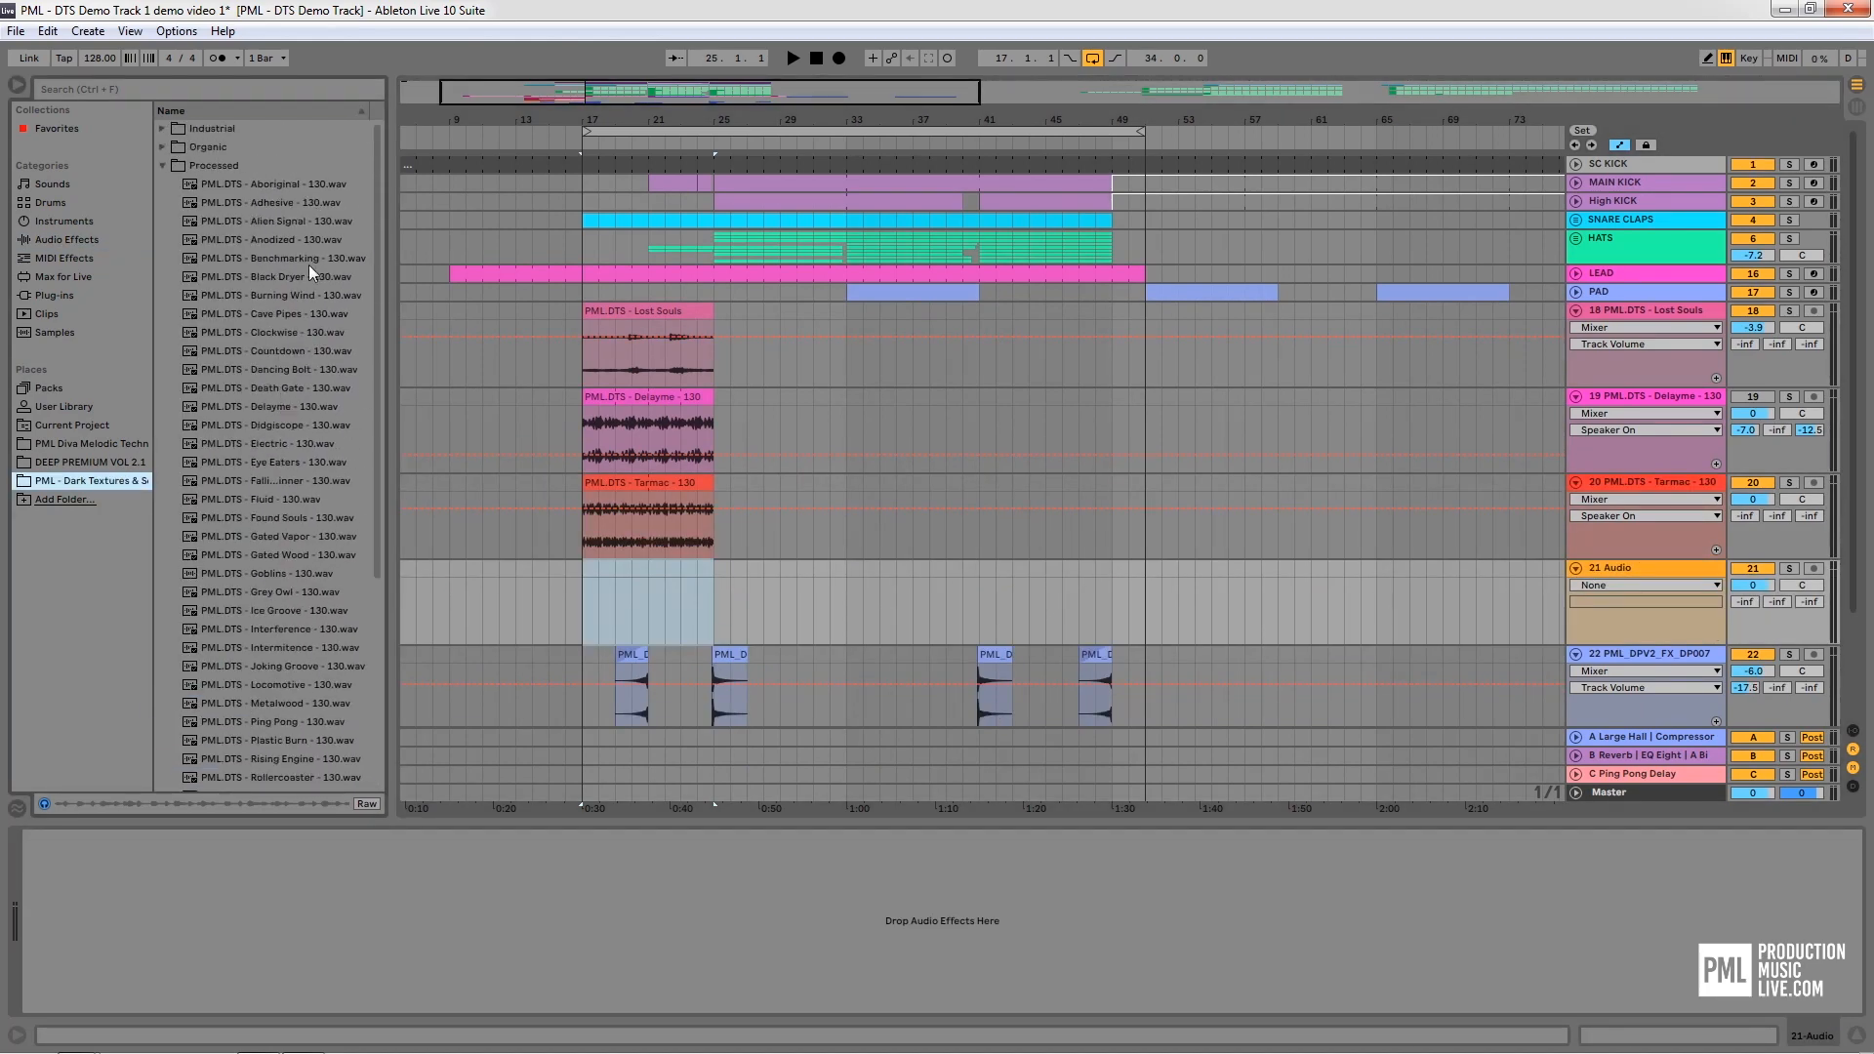
pyautogui.click(289, 186)
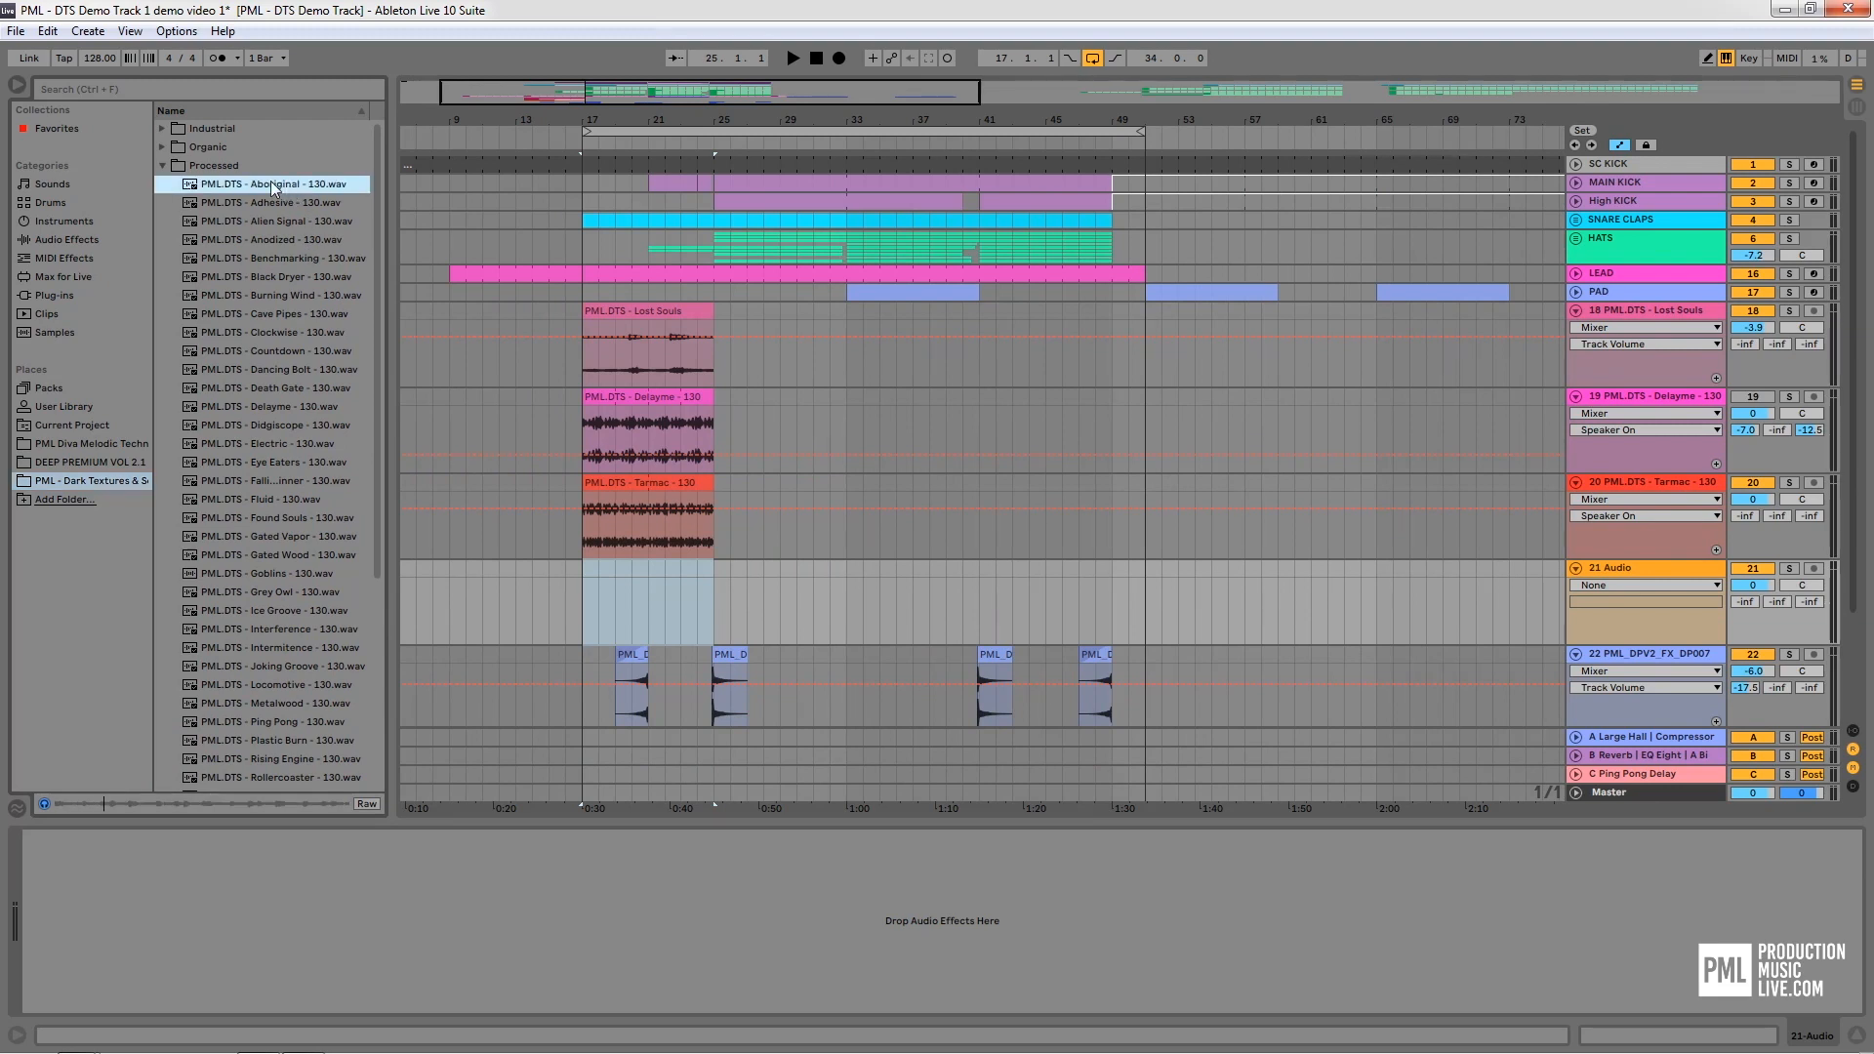
pyautogui.moveTo(278, 184); pyautogui.dragTo(1139, 616)
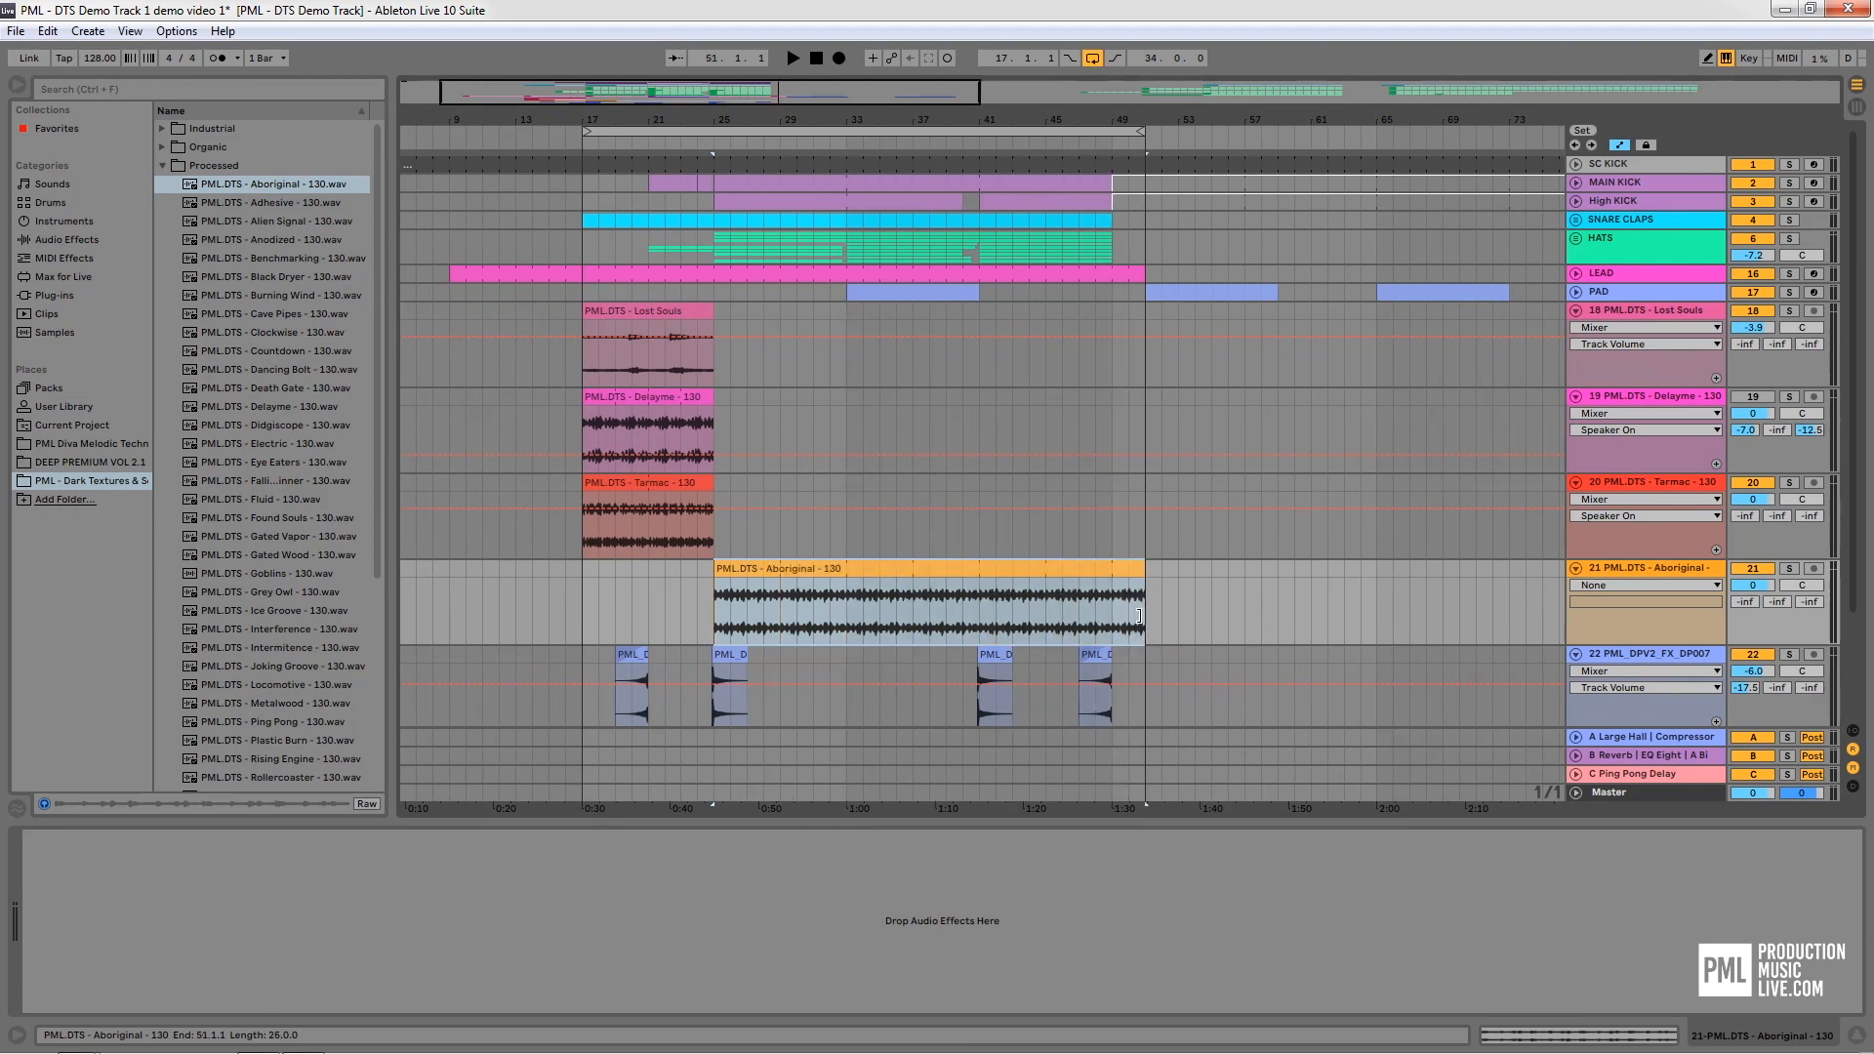
# While playing from bar 24, transpose the Aboriginal clip by -1 st
pyautogui.click(697, 589)
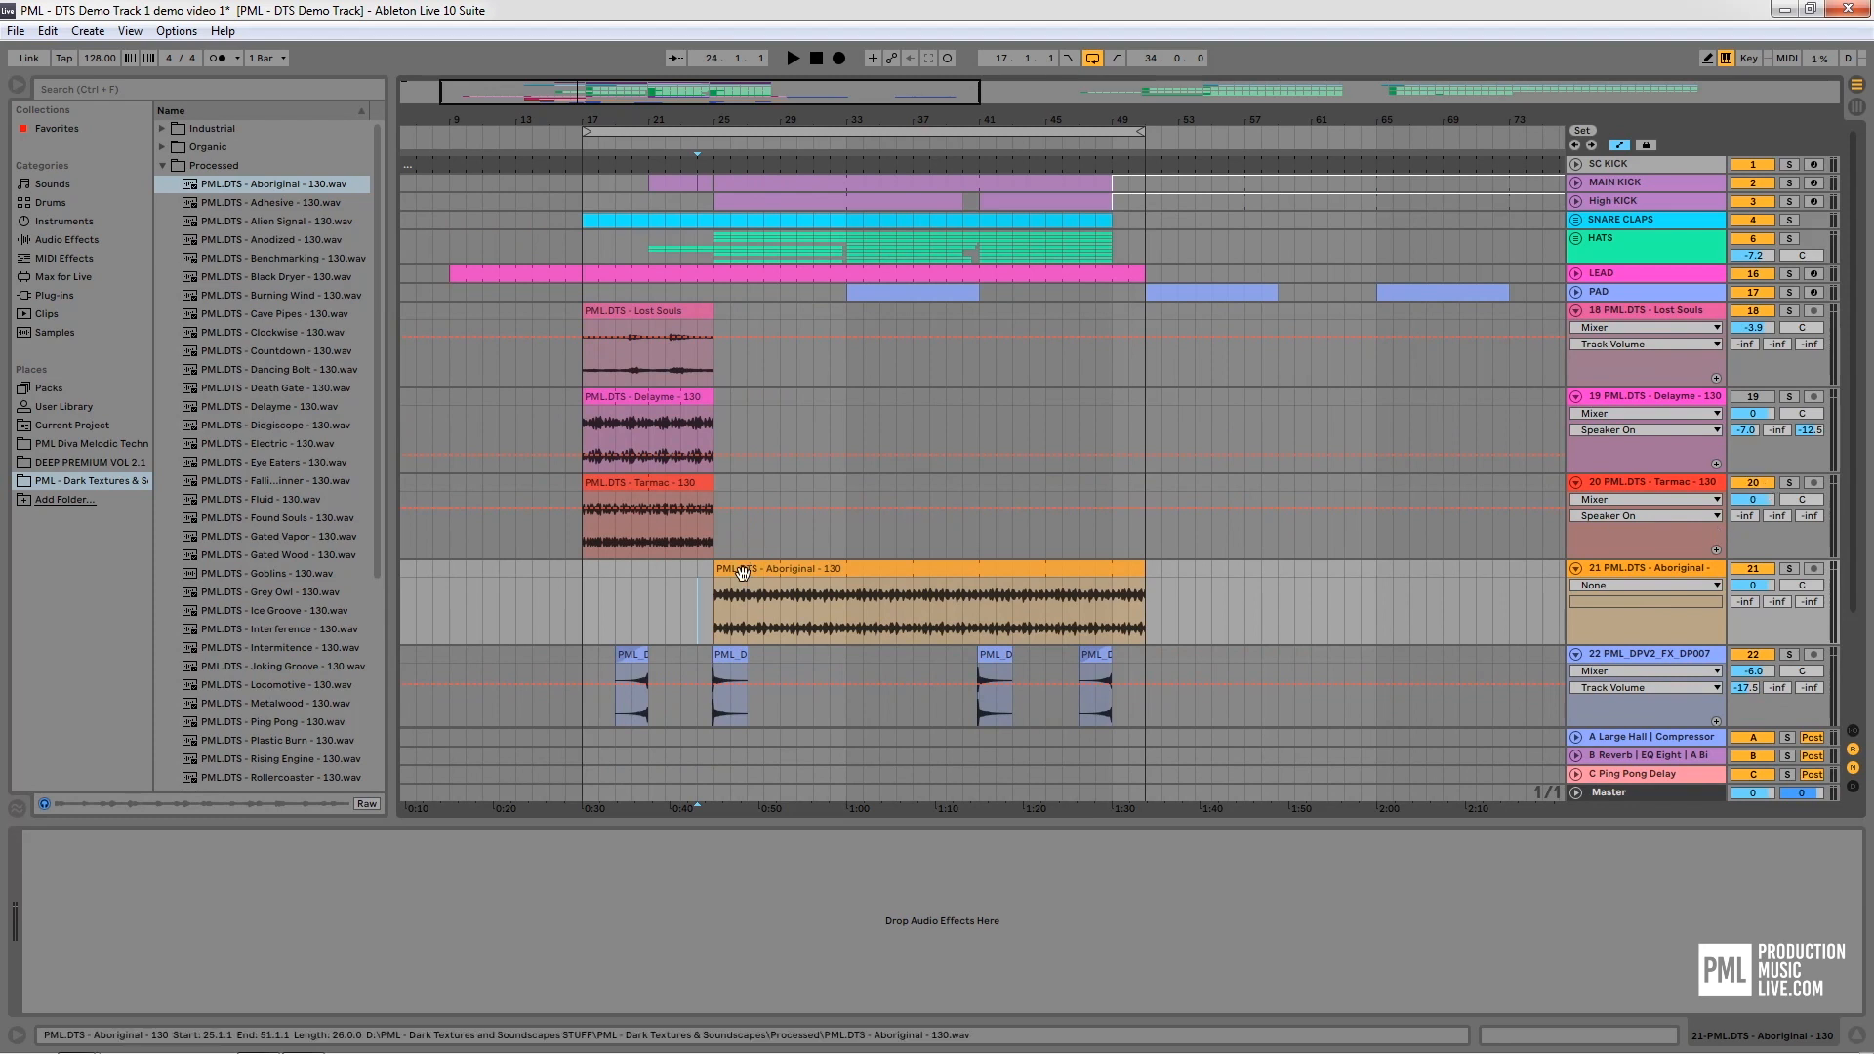
pyautogui.press('space')
pyautogui.click(1681, 573)
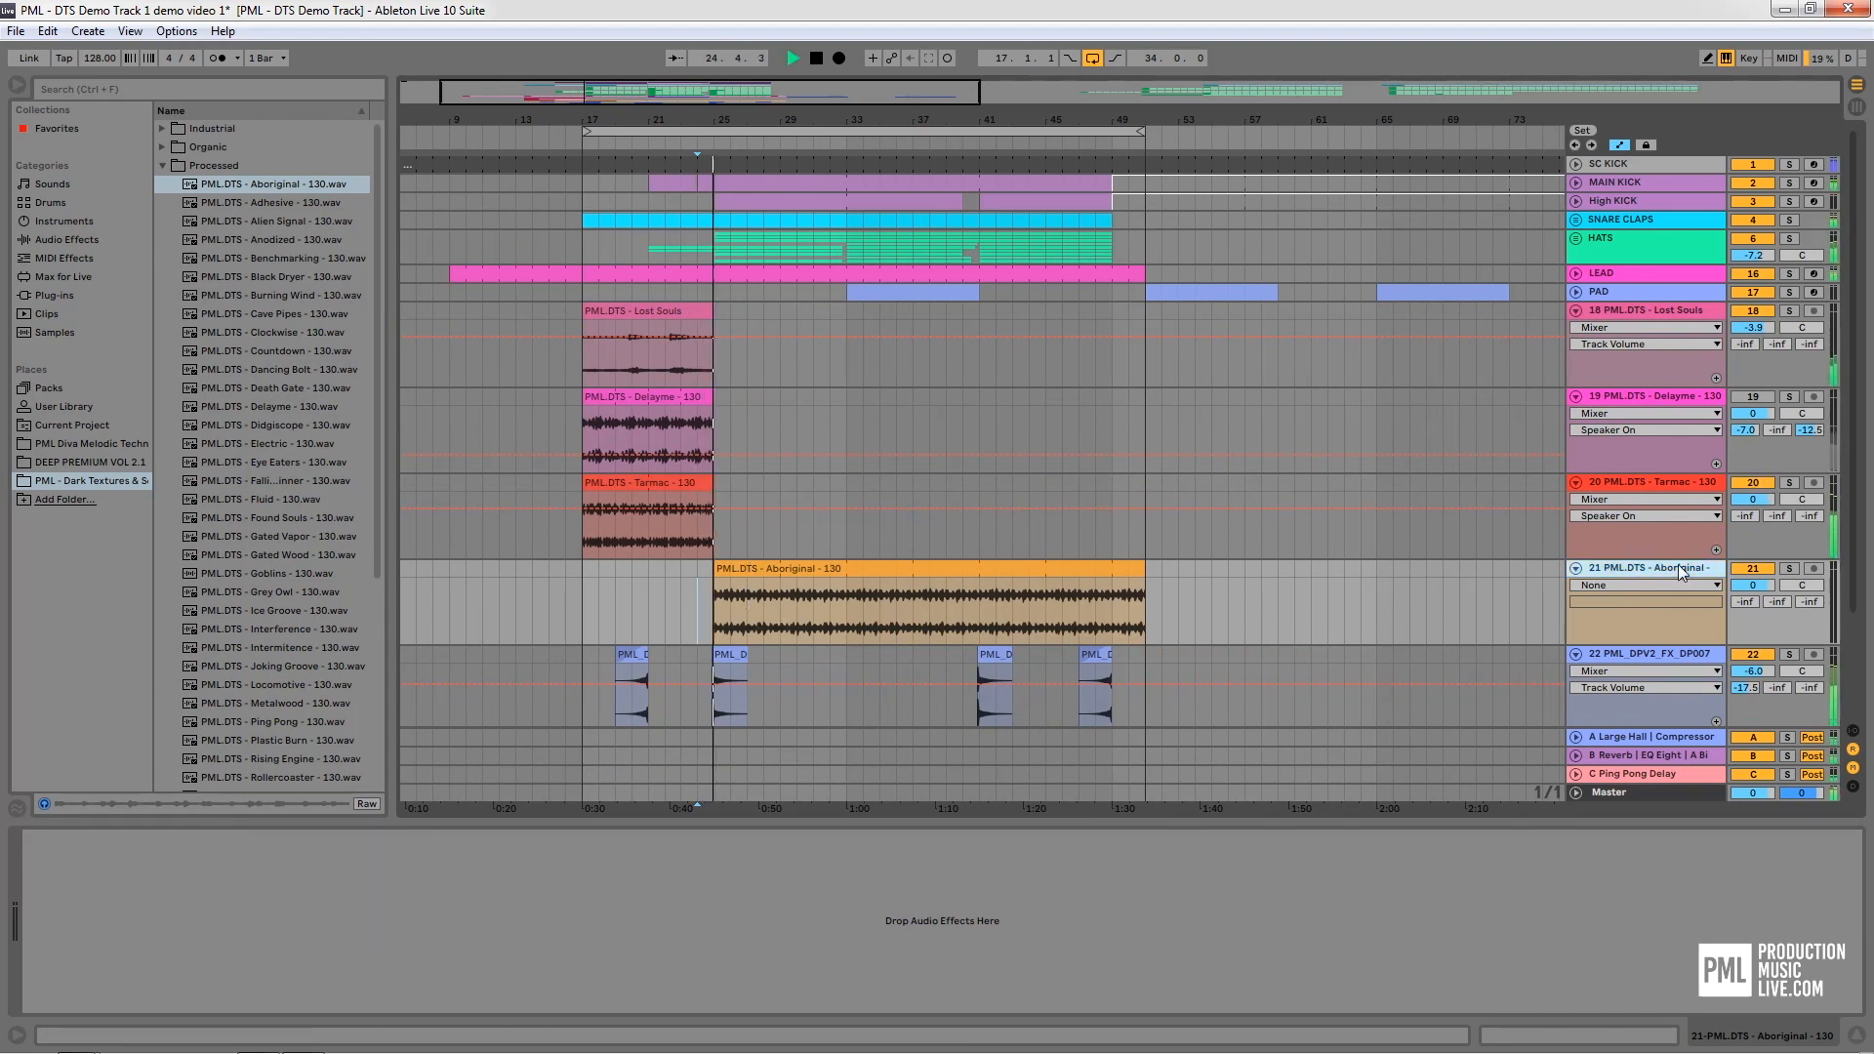
pyautogui.click(983, 572)
pyautogui.doubleClick(983, 572)
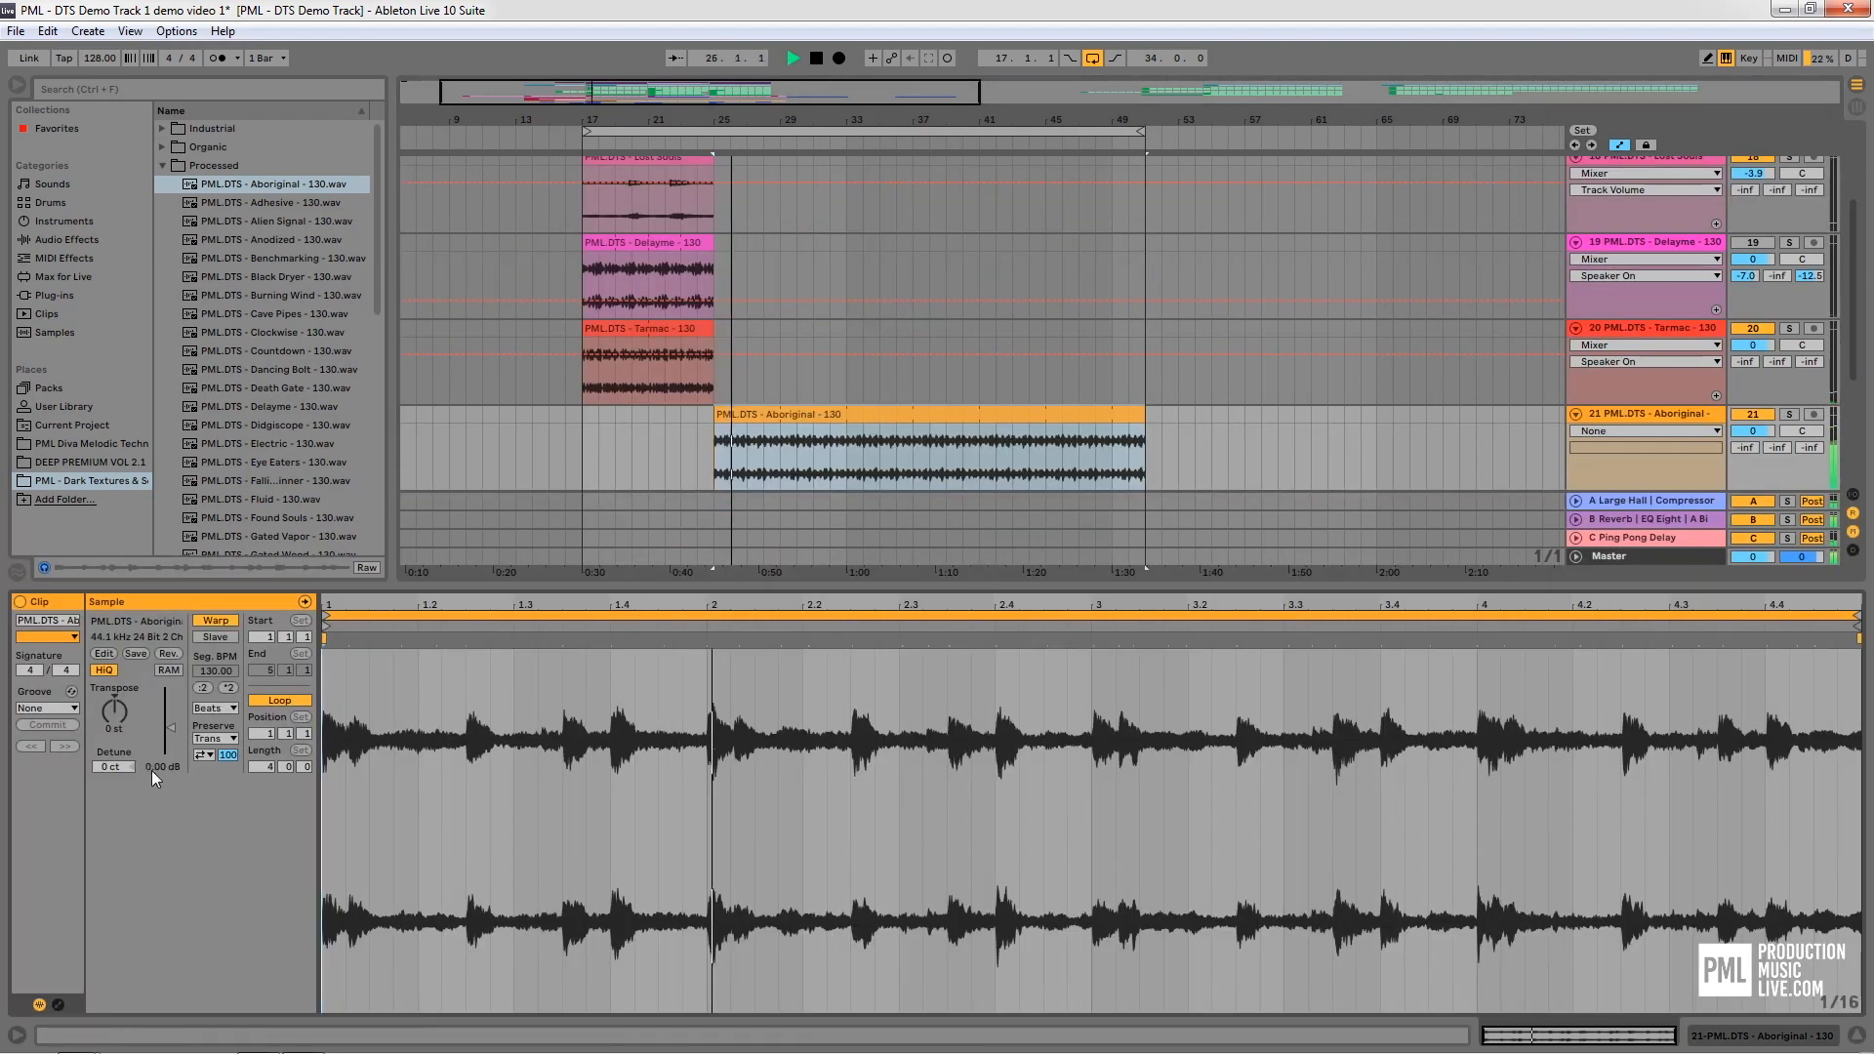
pyautogui.moveTo(119, 710); pyautogui.dragTo(133, 714)
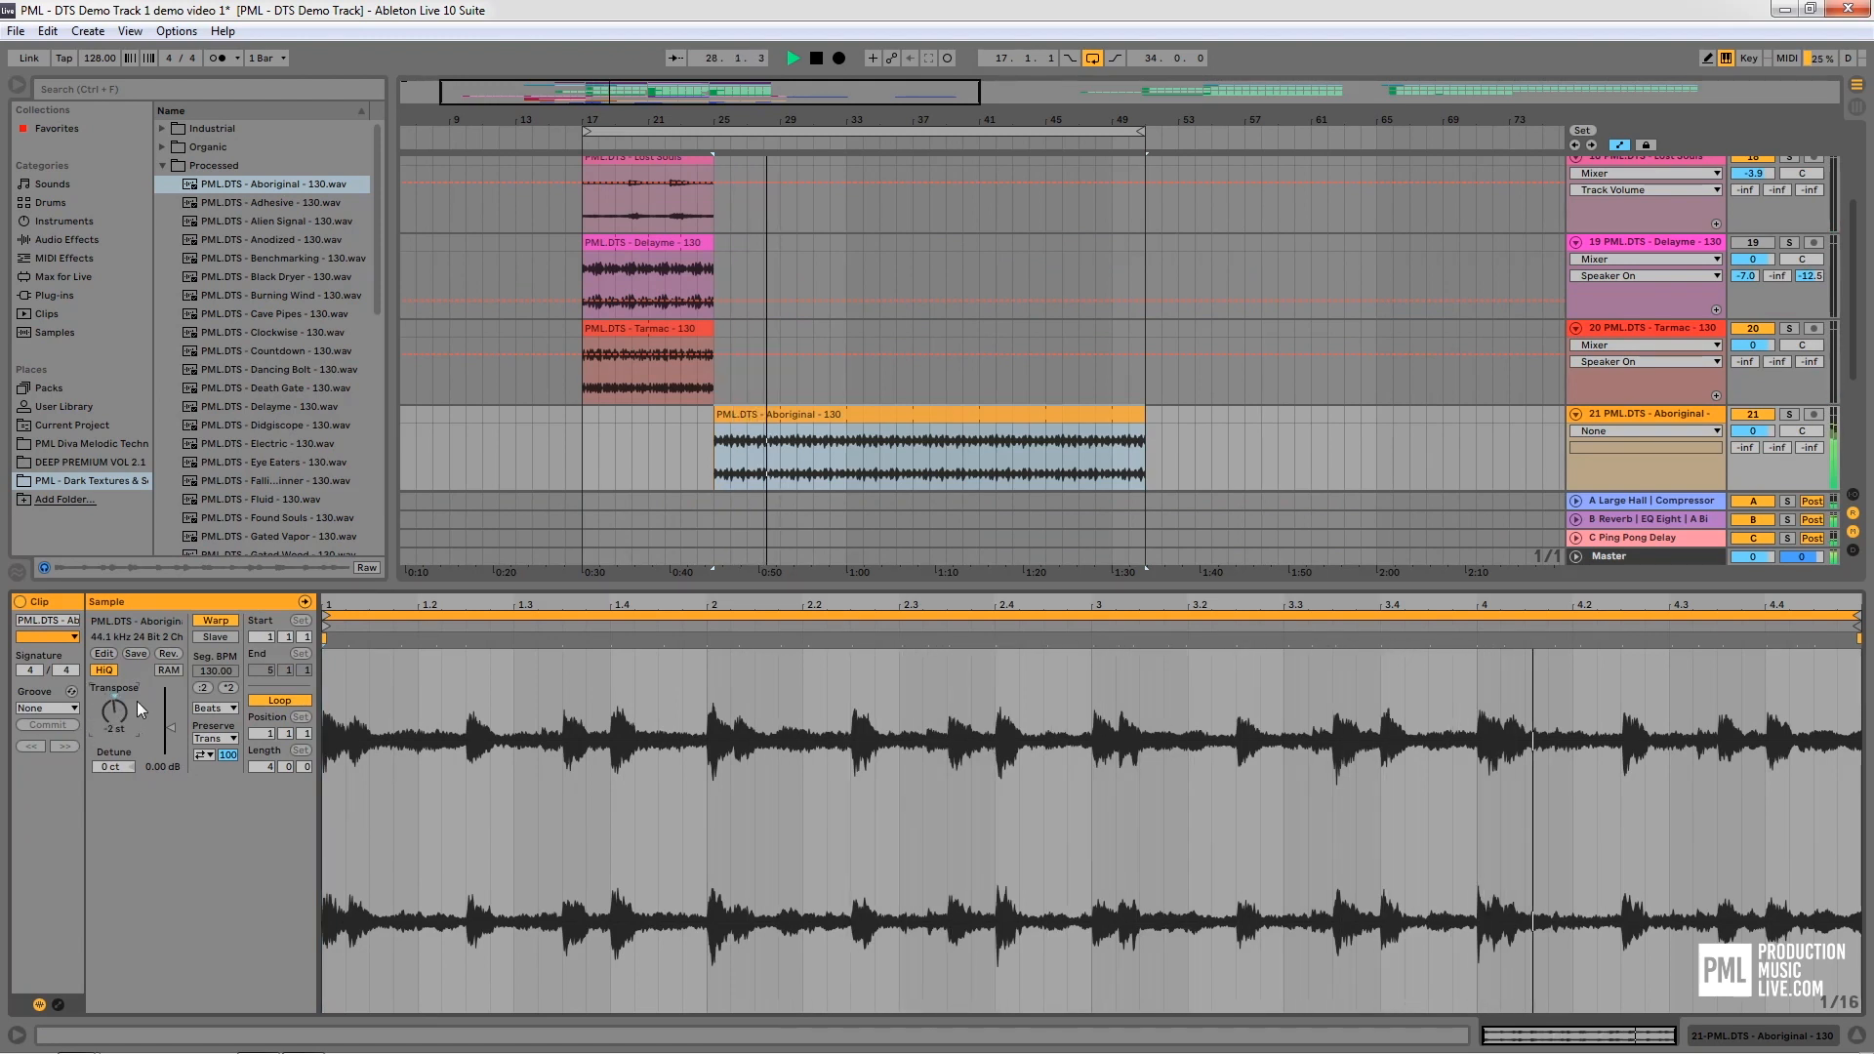
pyautogui.press('Up')
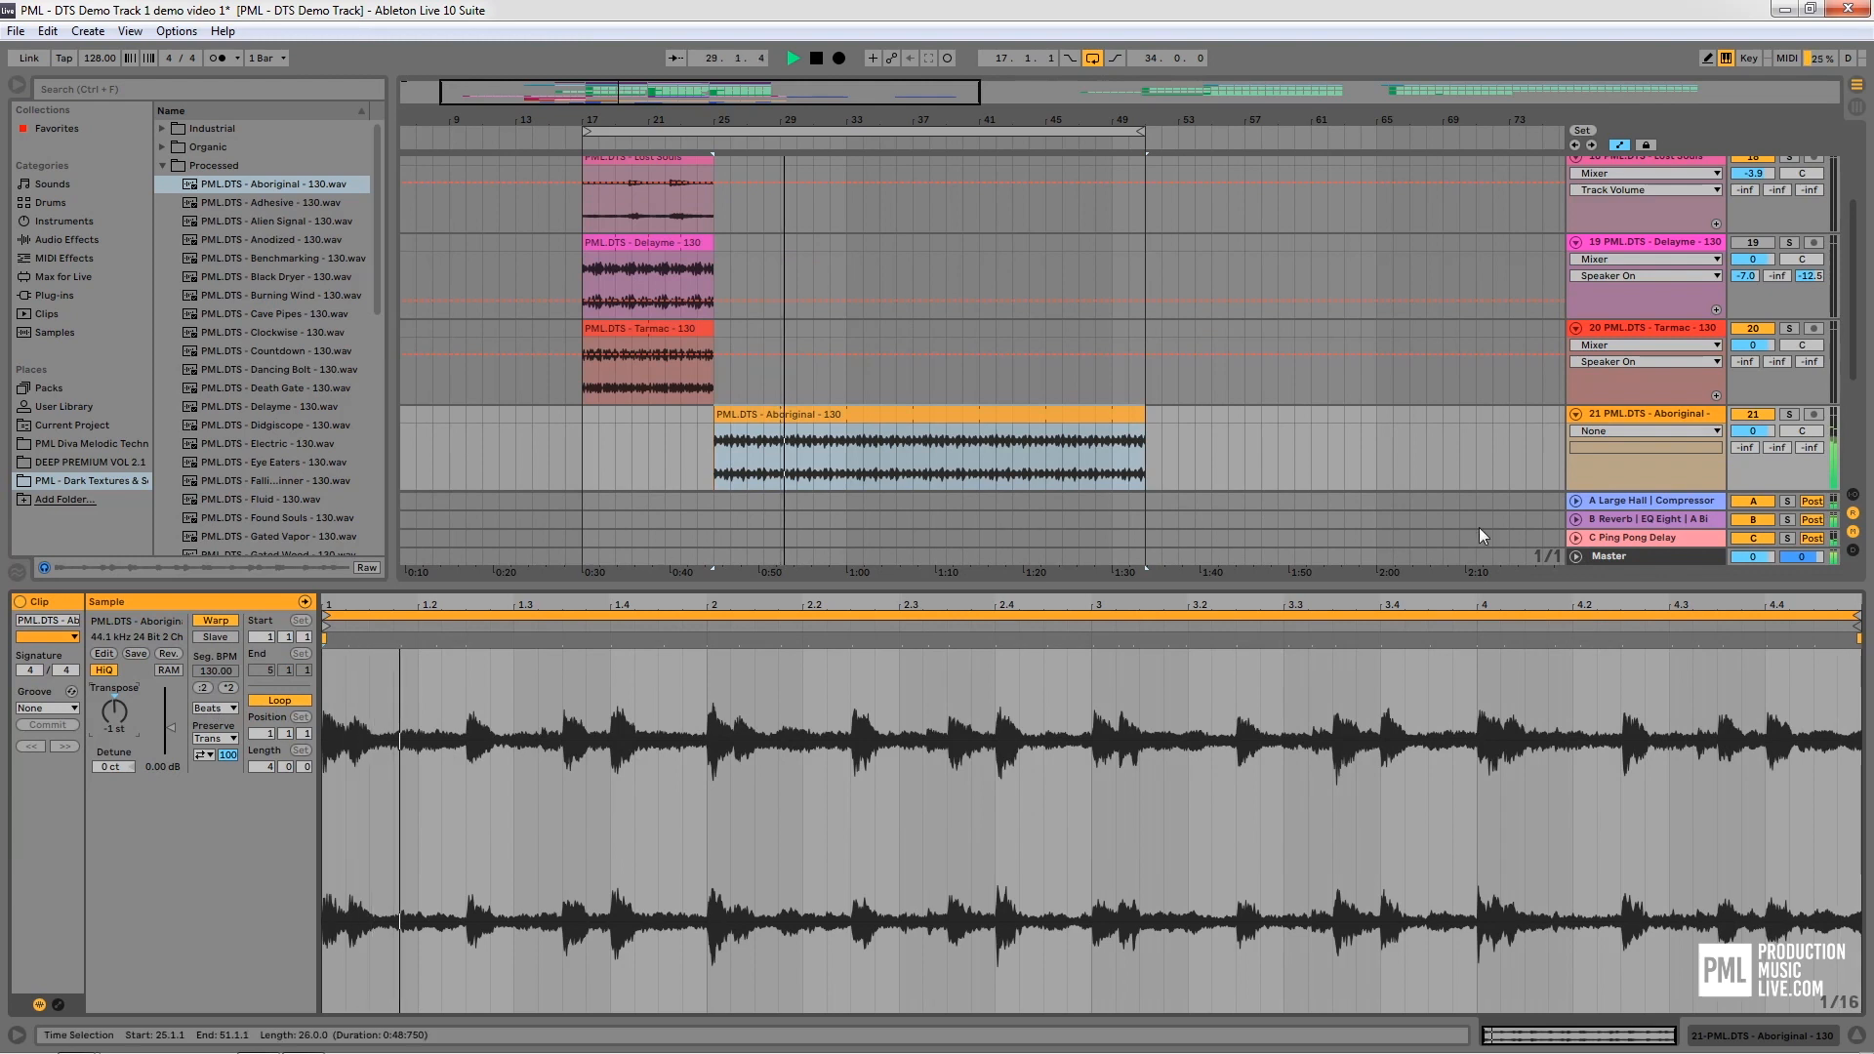
# Paste the sidechained Compressor onto the Aboriginal track and play the arrangement from bar 25
pyautogui.press('space')
pyautogui.click(1651, 413)
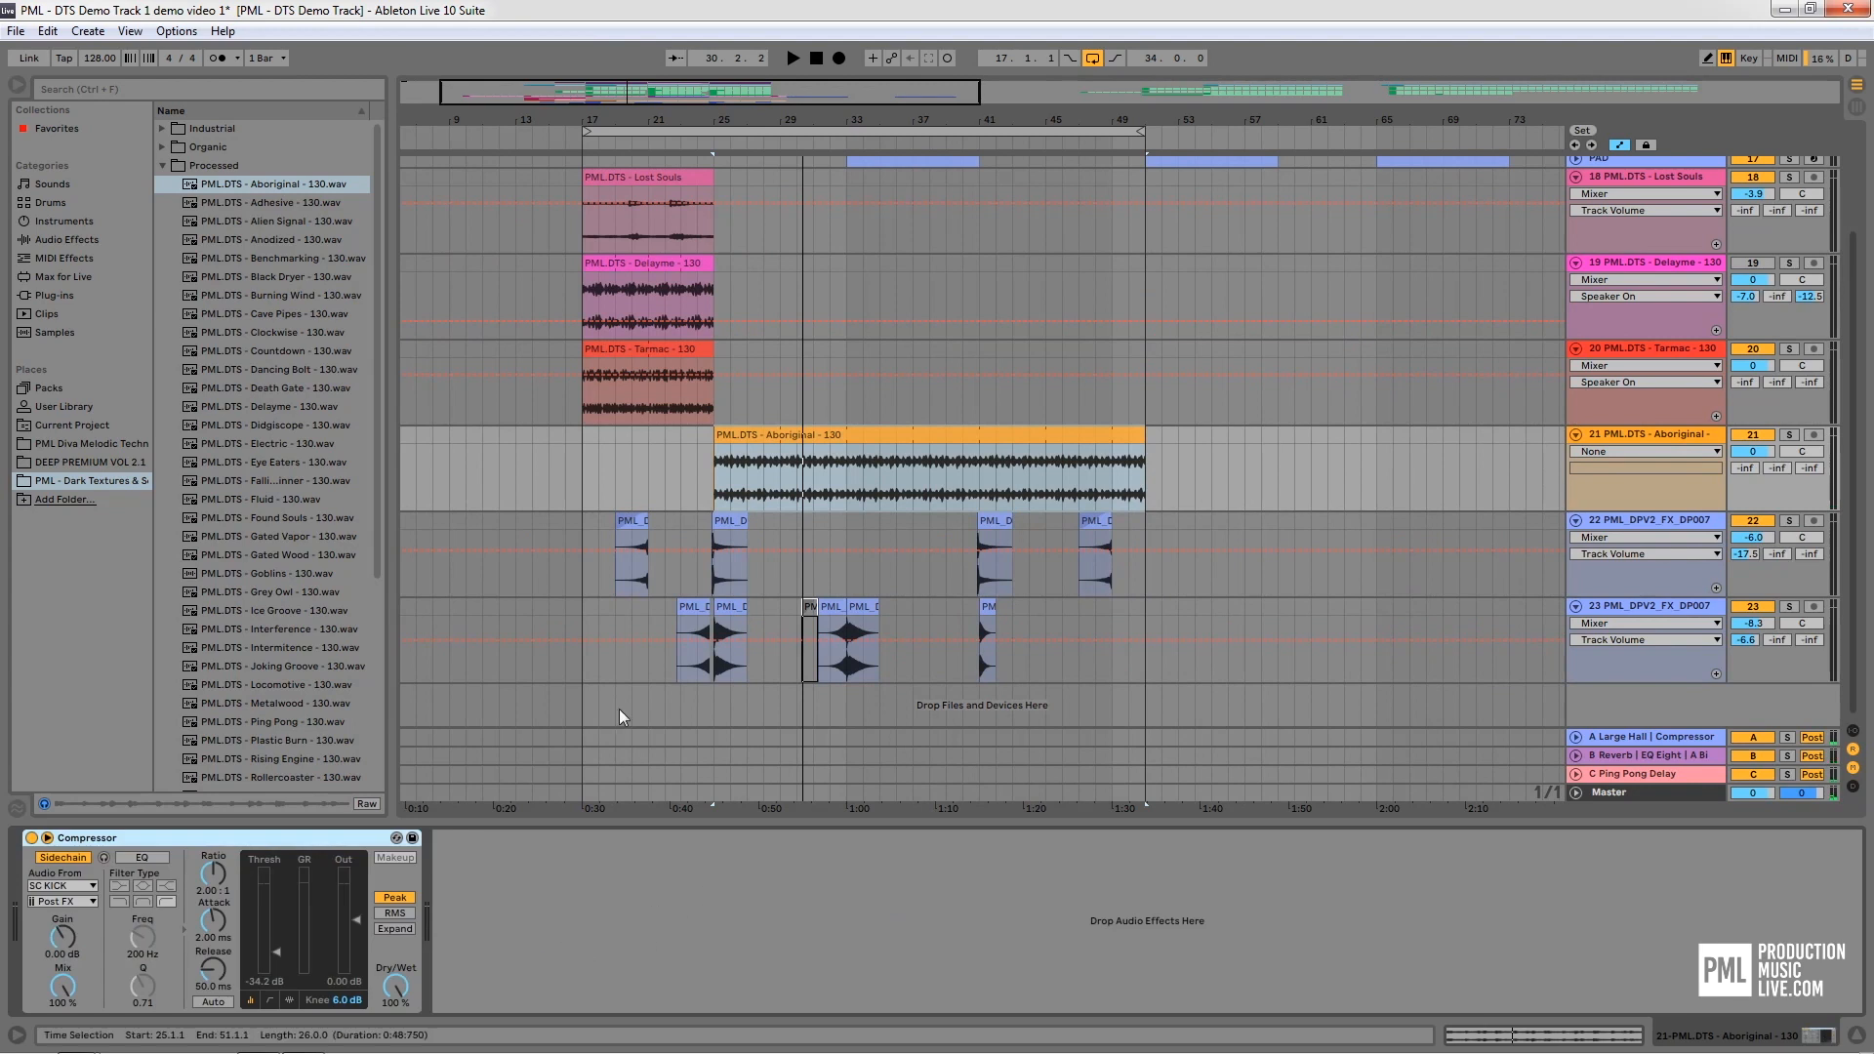
pyautogui.click(715, 480)
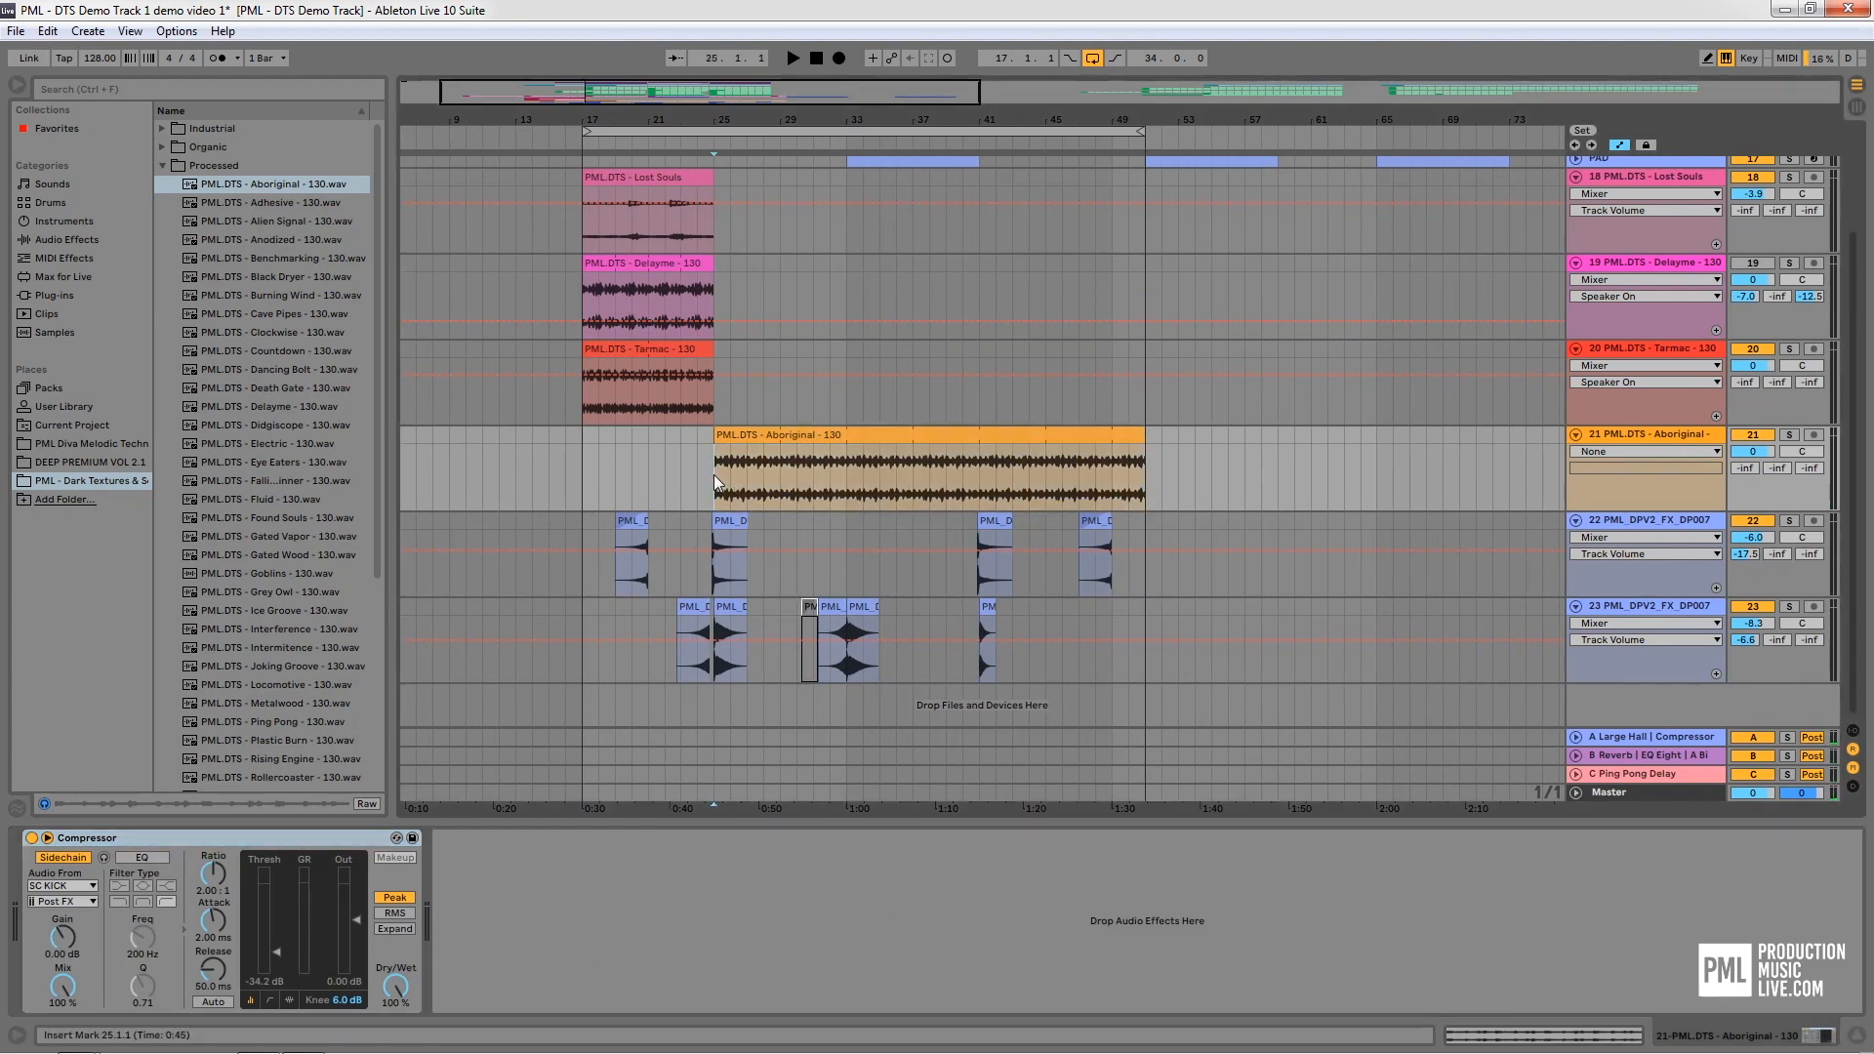
pyautogui.press('space')
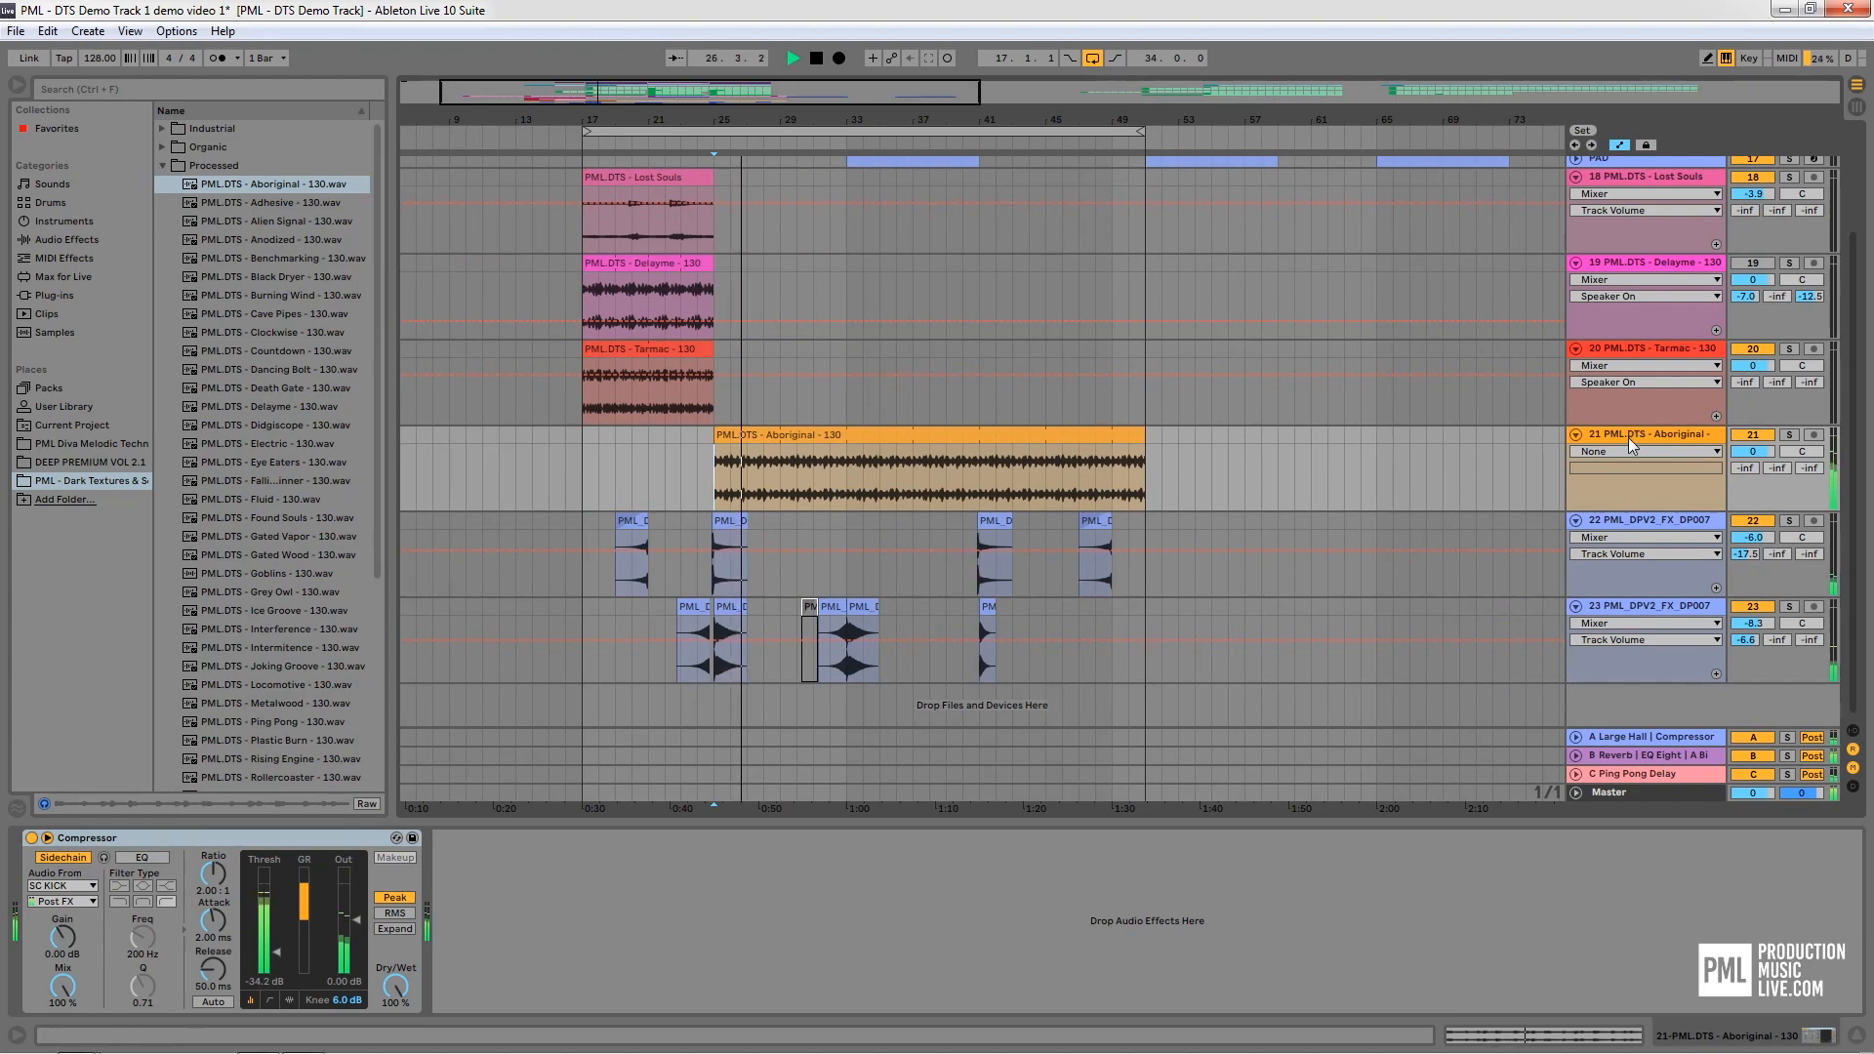
# Copy the EQ Eight from the Delayme track and paste it after the Aboriginal track's Compressor
pyautogui.click(1650, 355)
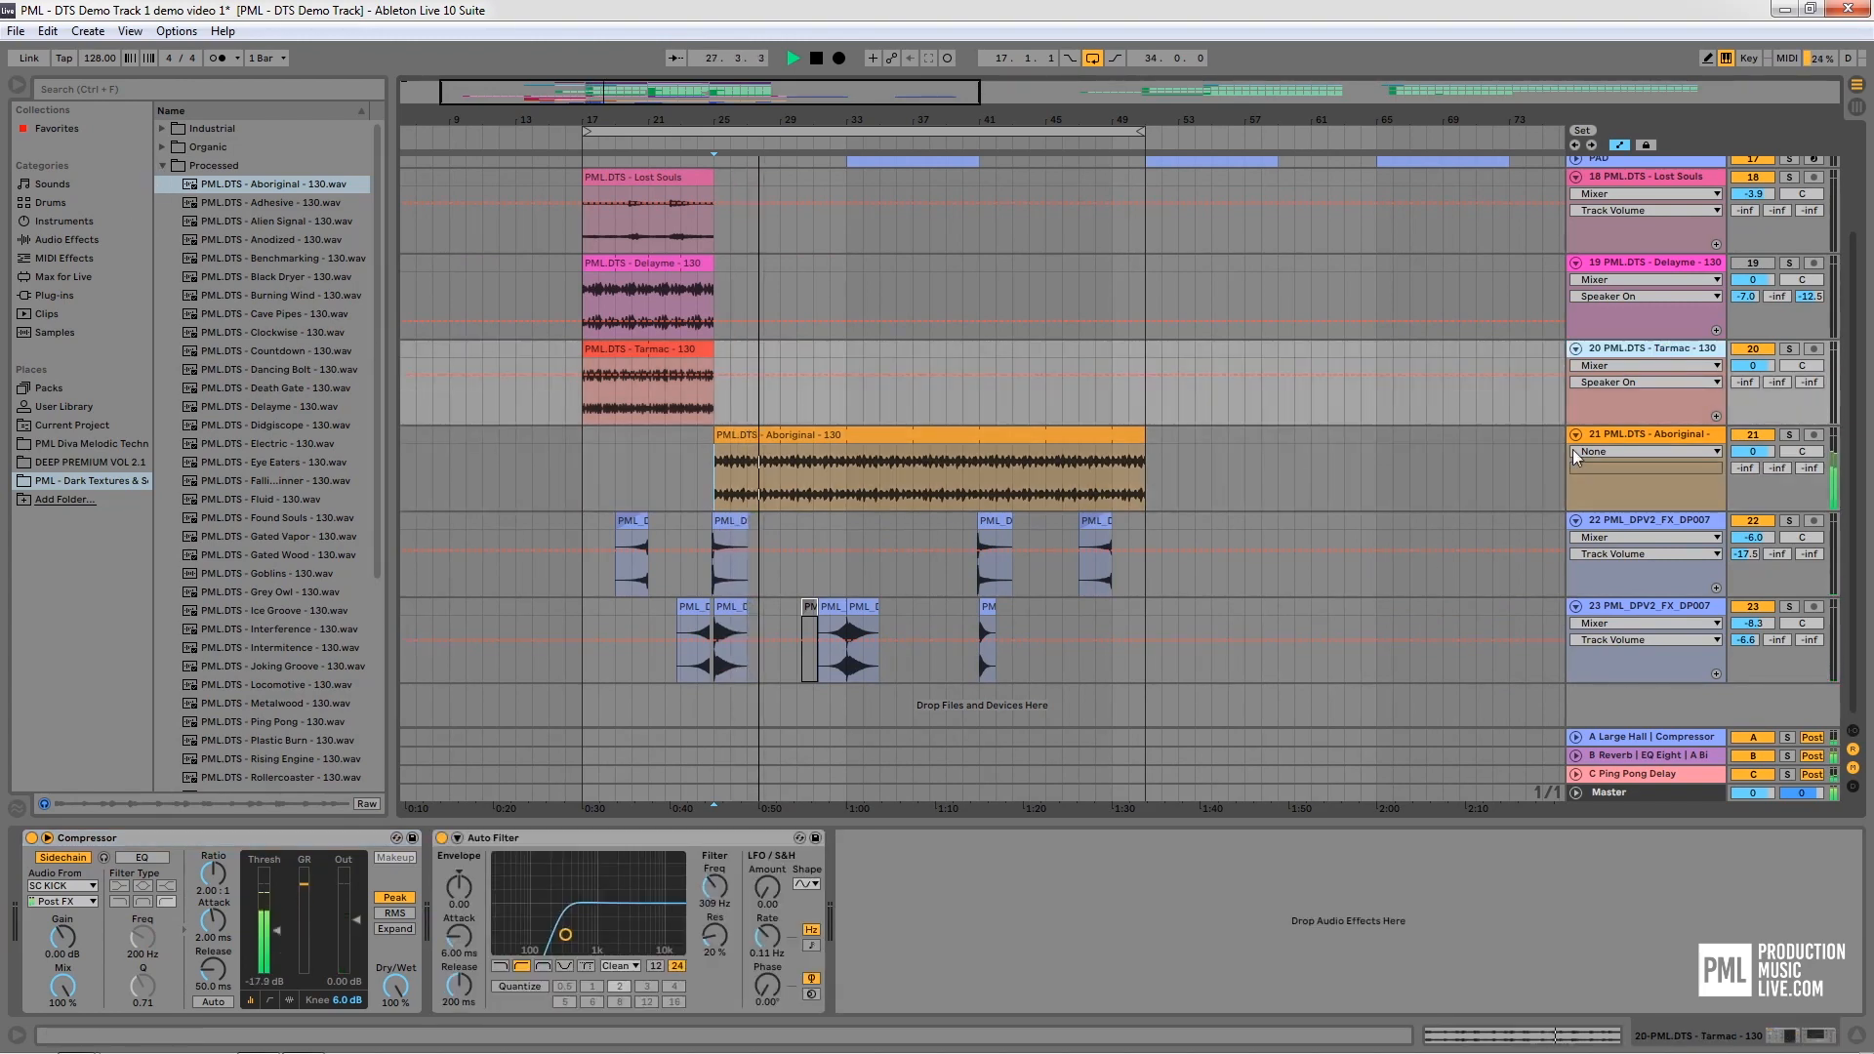
pyautogui.click(1651, 260)
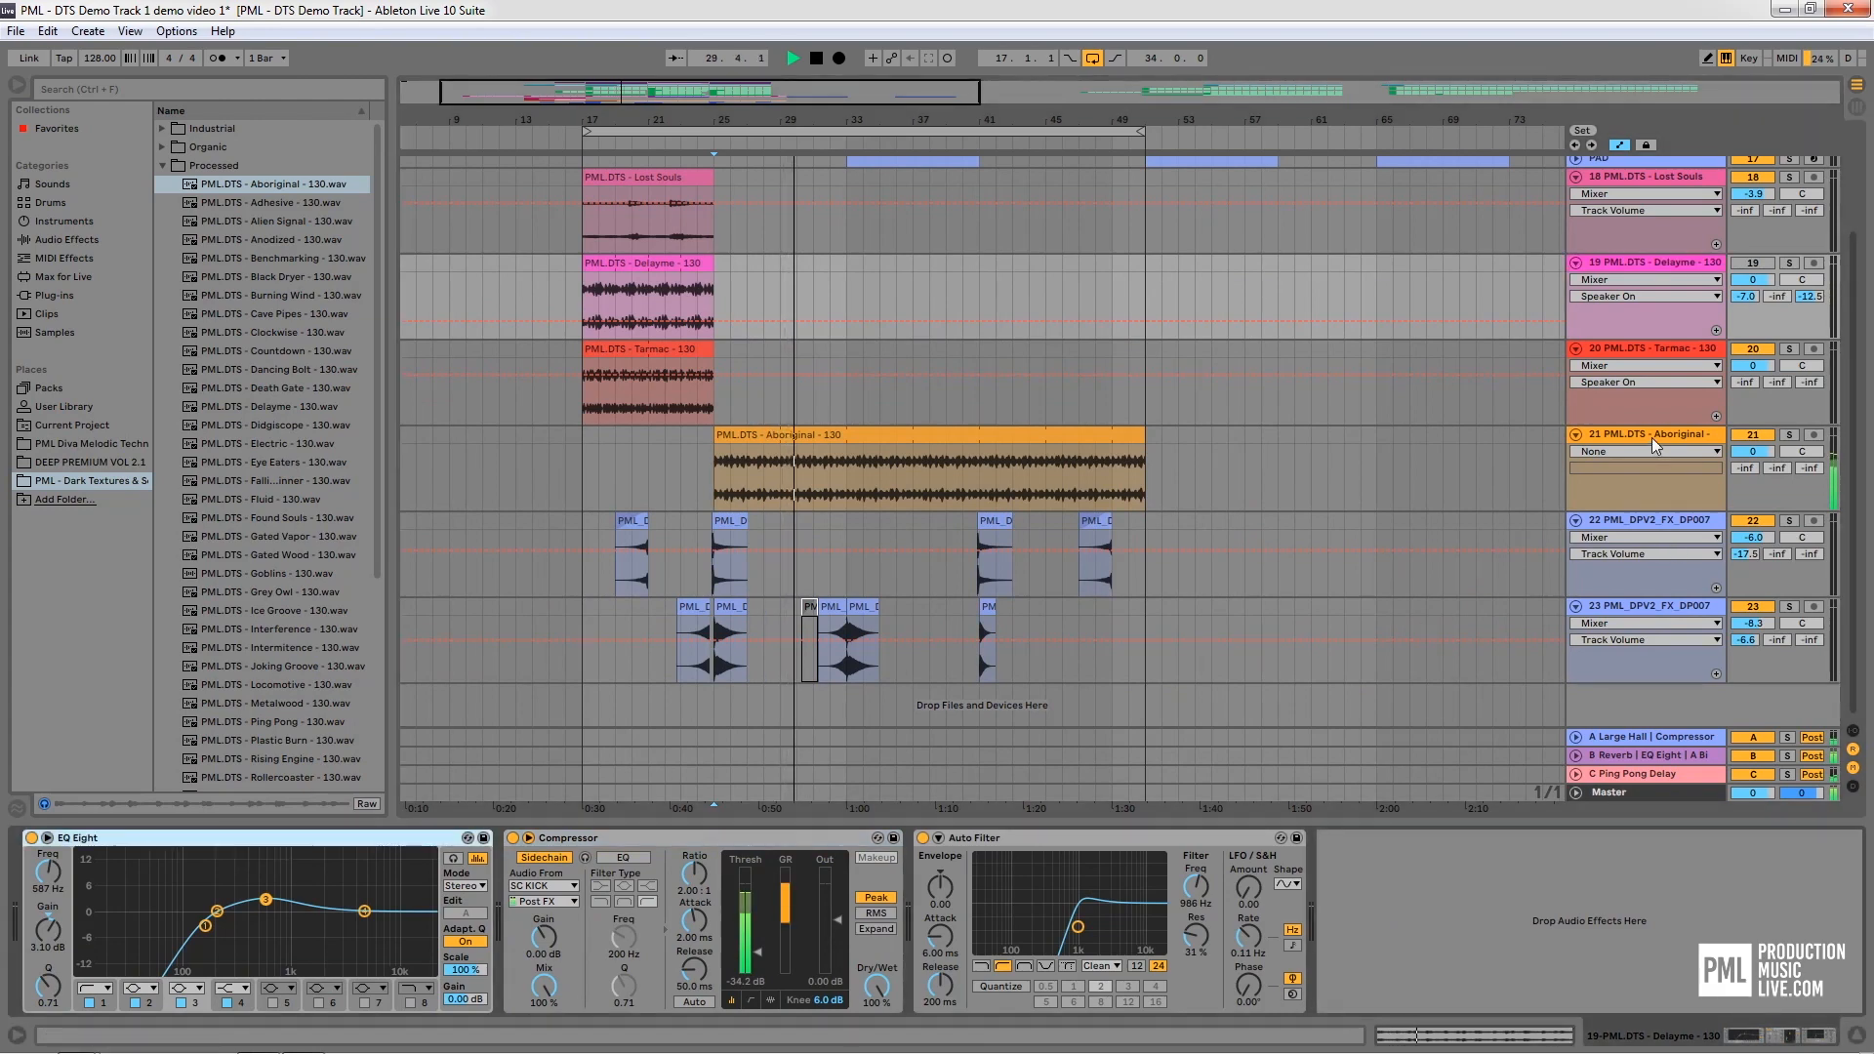
pyautogui.click(1582, 475)
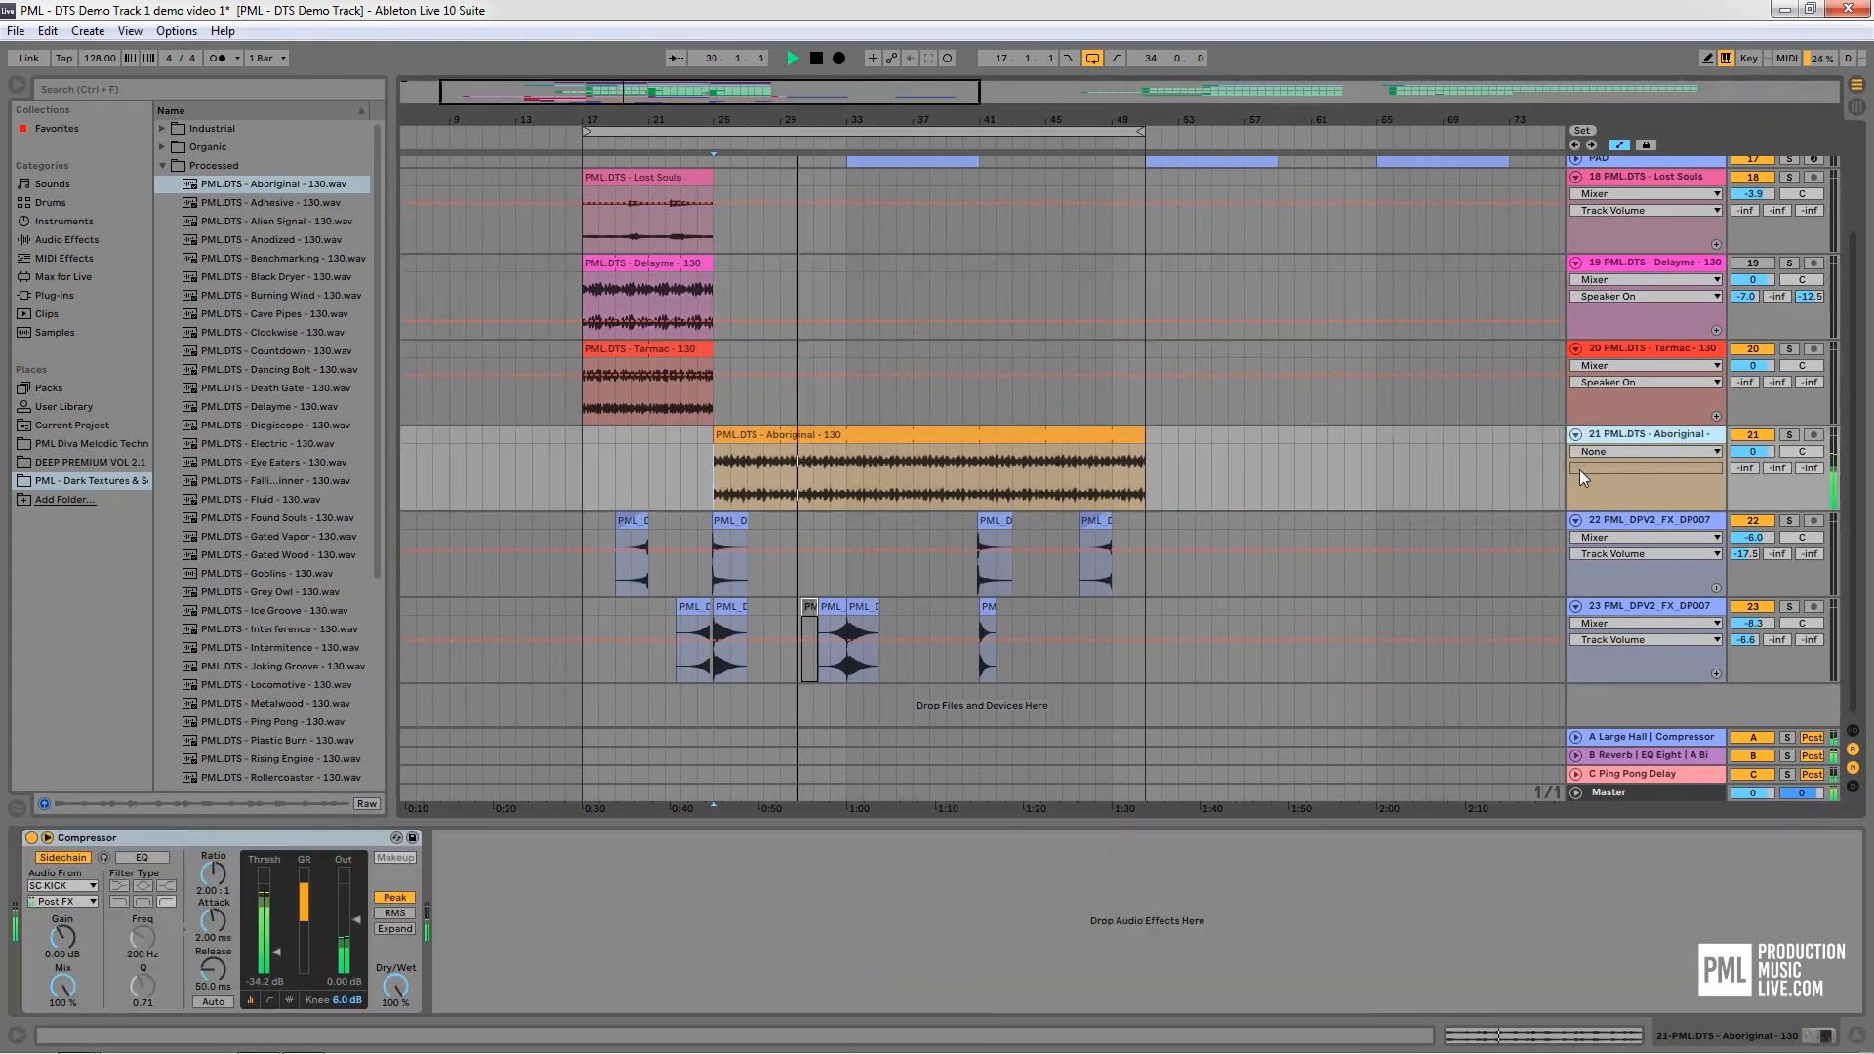
pyautogui.click(562, 906)
pyautogui.hotkey('ctrl', 'v')
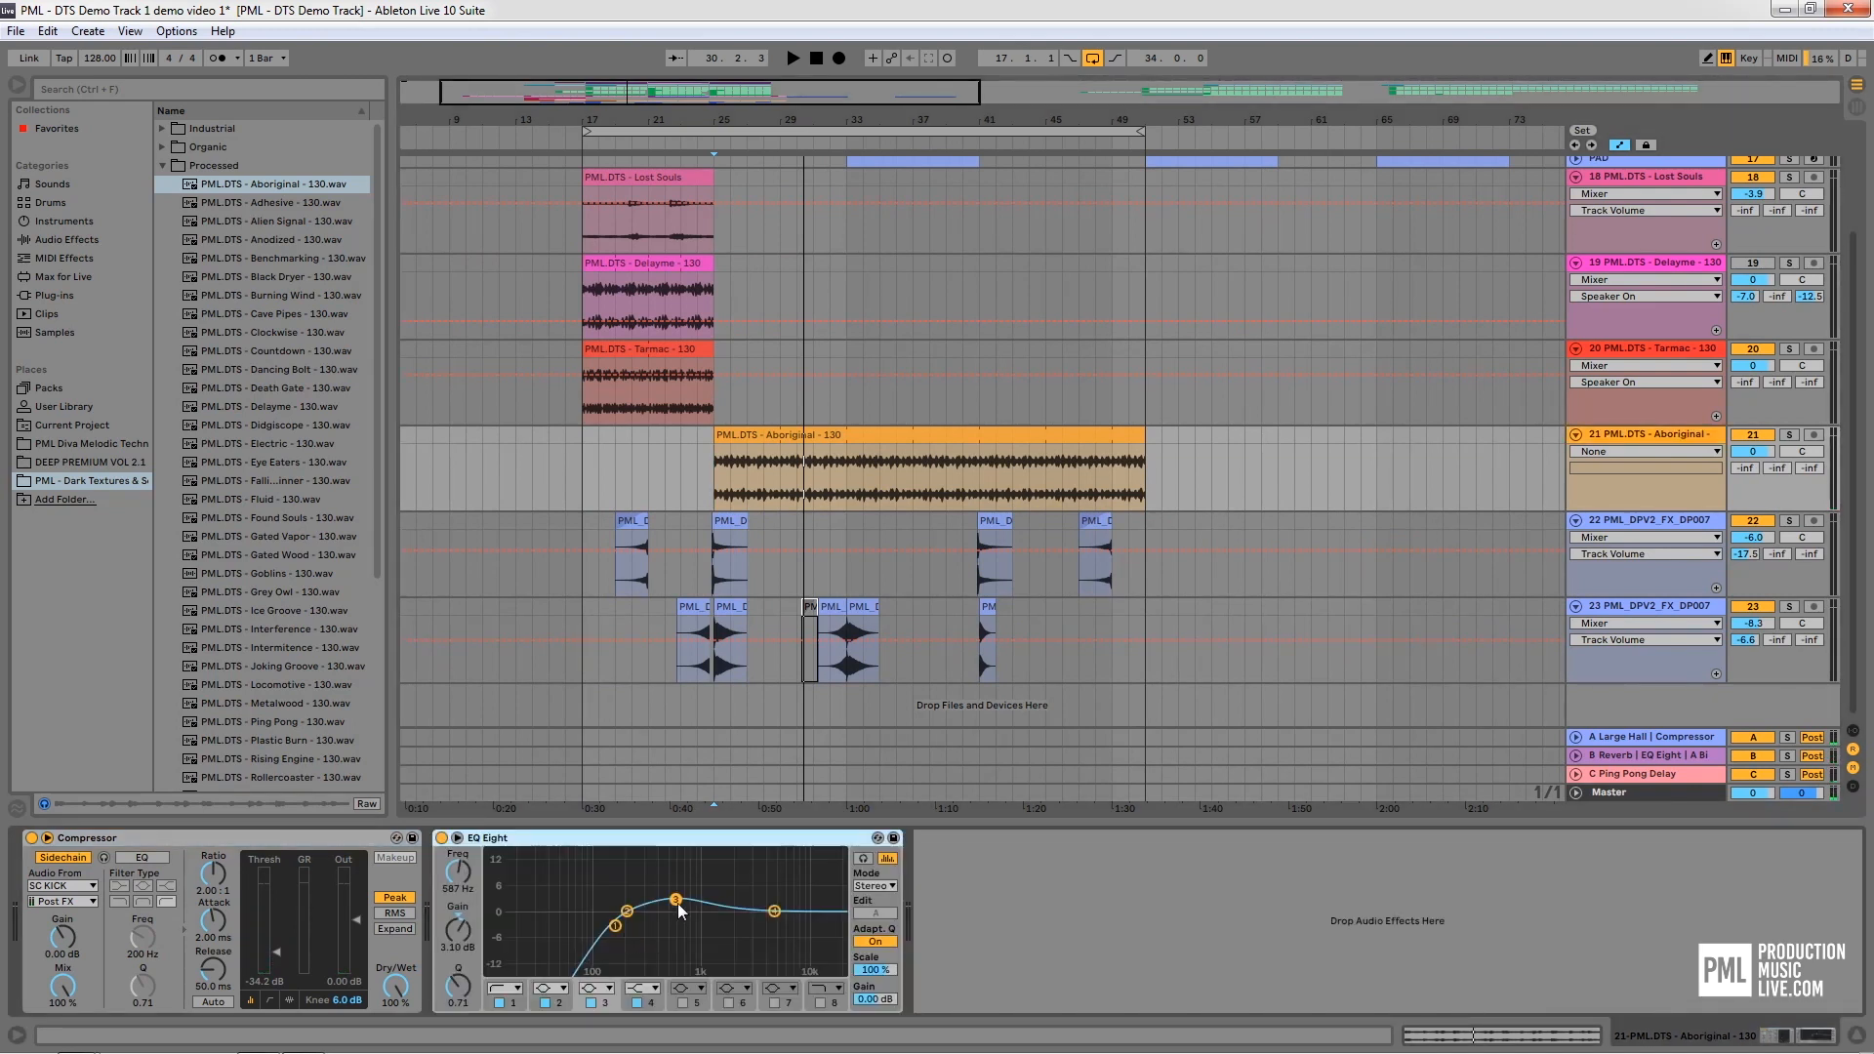
# In the Aboriginal EQ Eight, set band 3 to 1.50 kHz with 4.59 dB gain and the band 1 low cut to 177 Hz
pyautogui.press('space')
pyautogui.moveTo(677, 900); pyautogui.dragTo(719, 893)
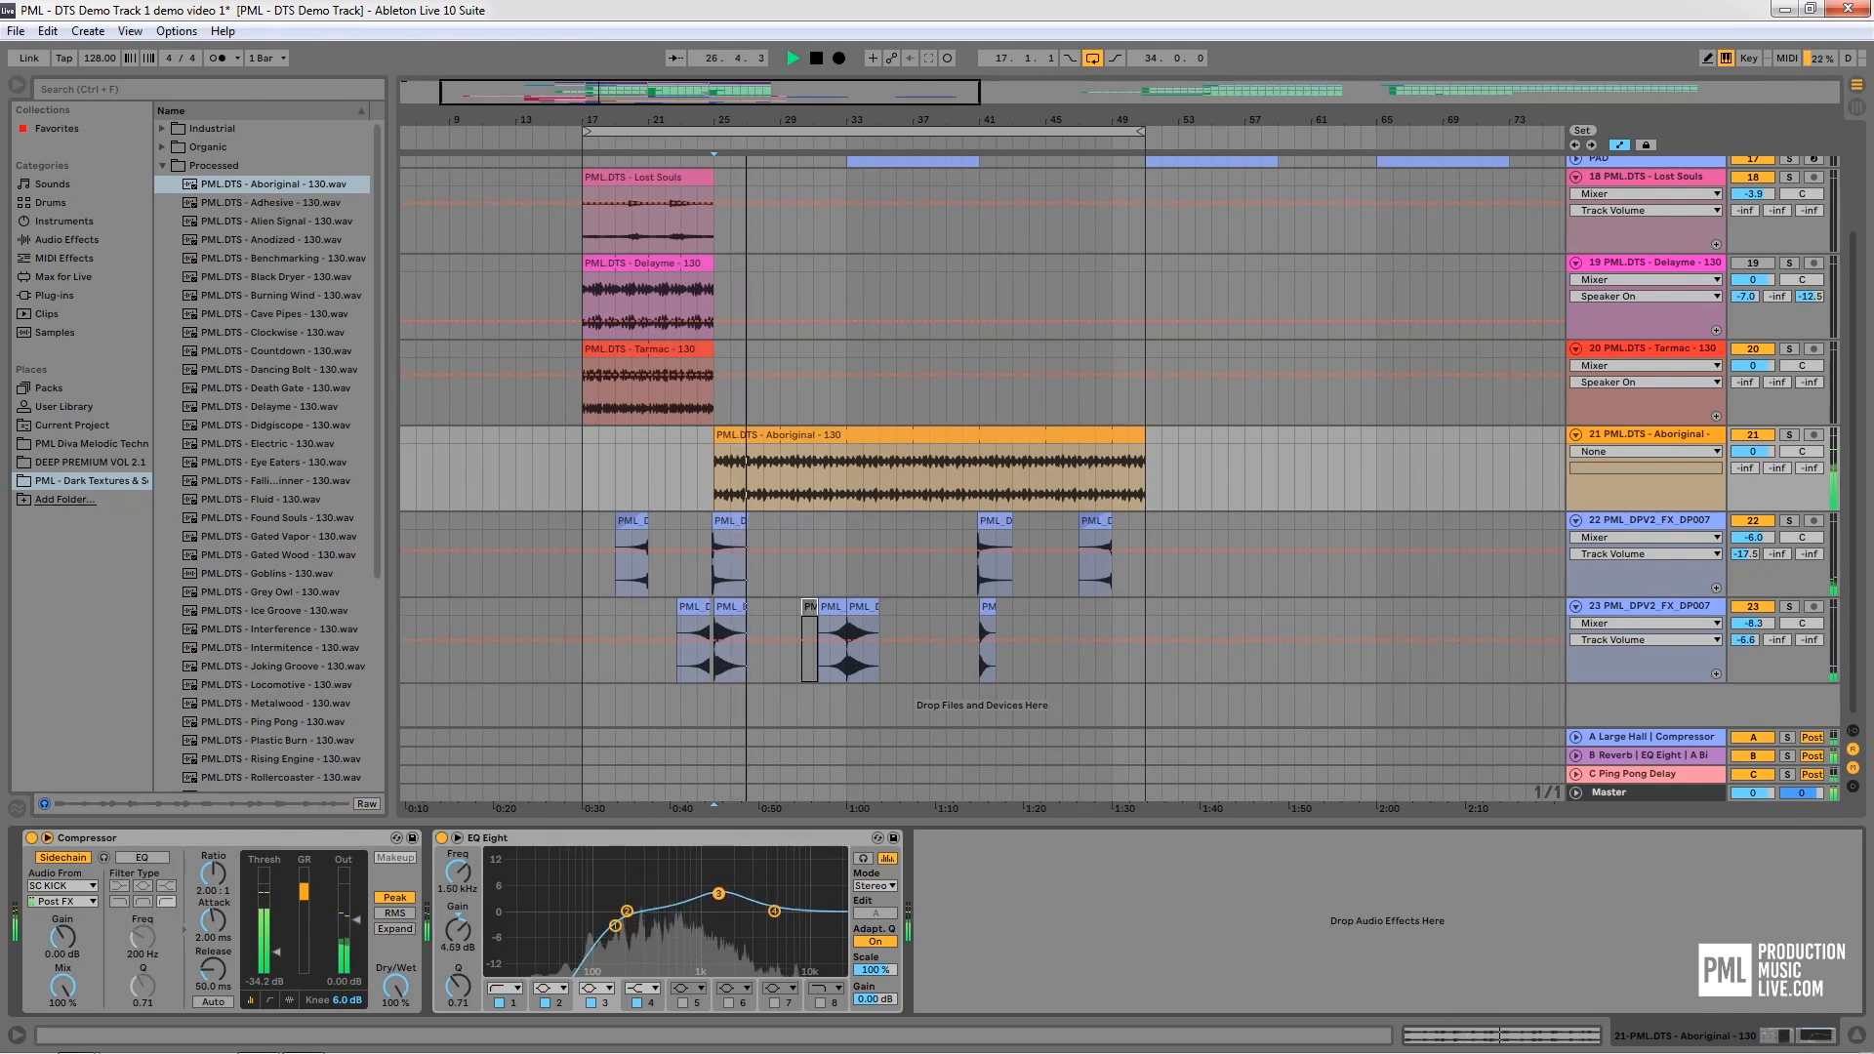
pyautogui.click(512, 1004)
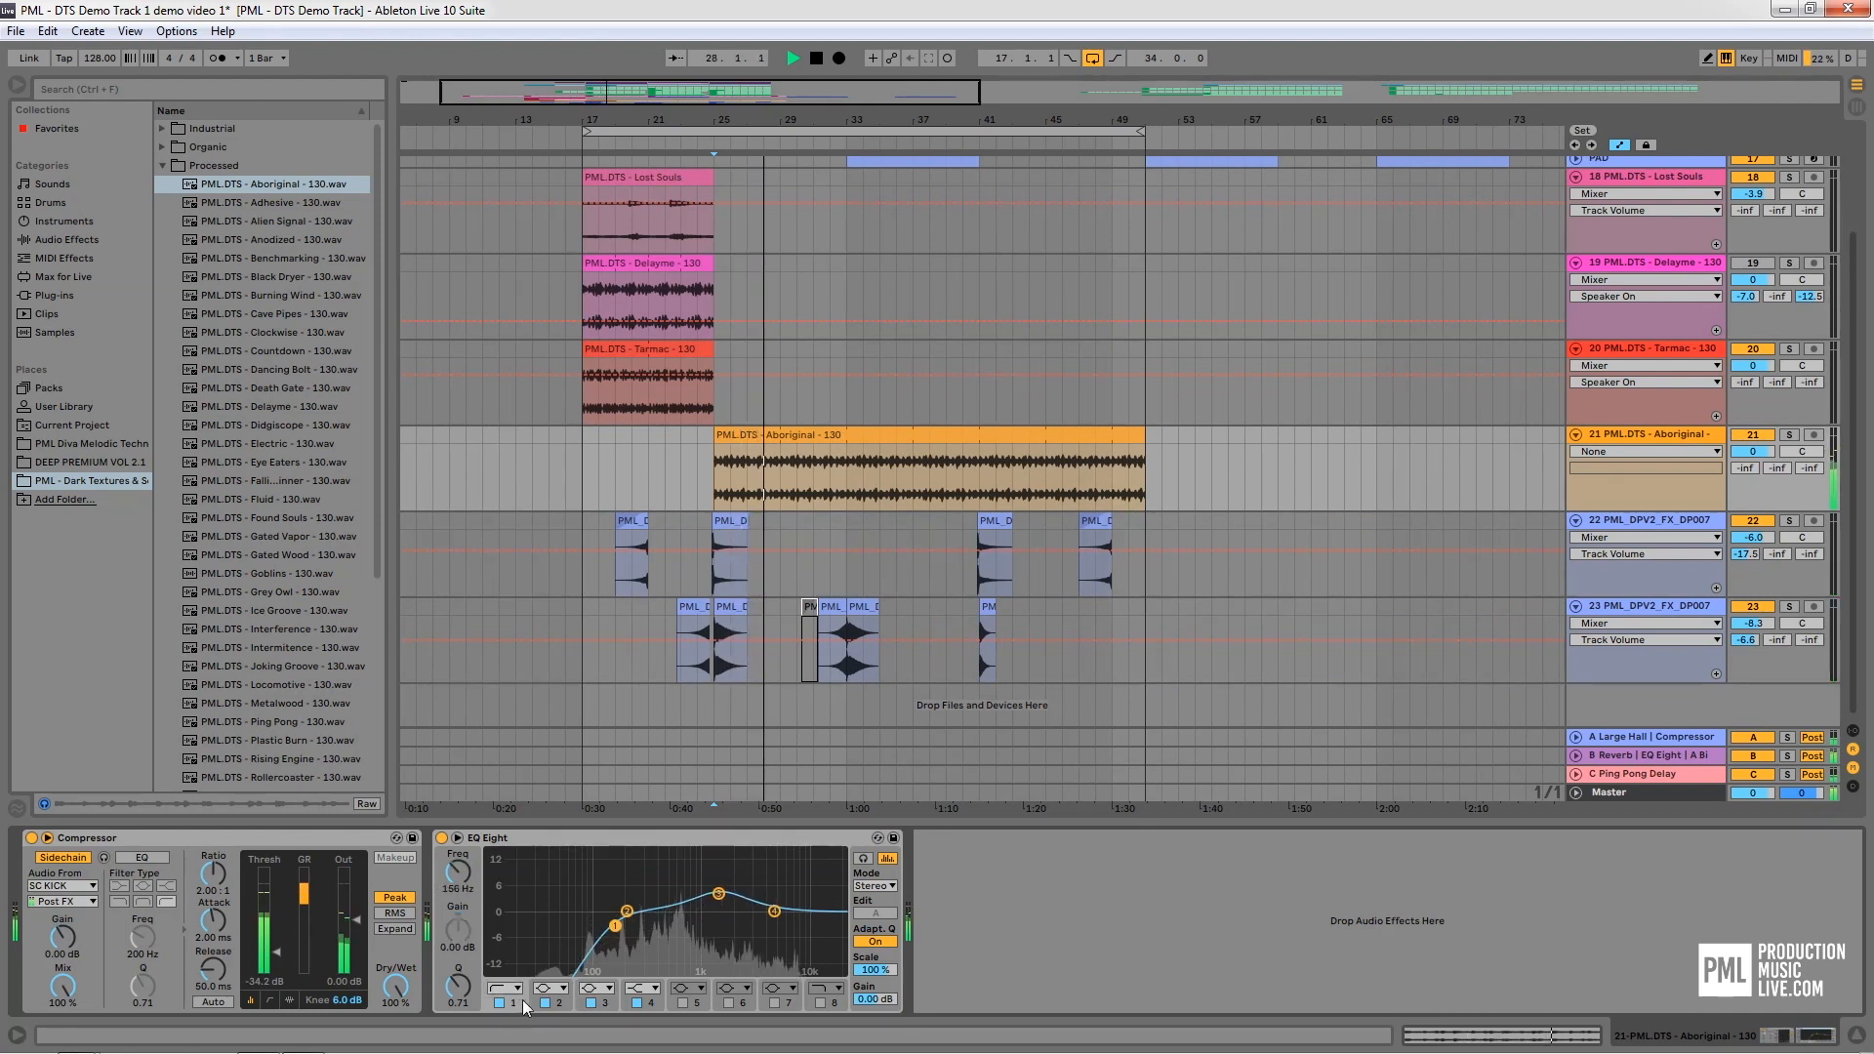
pyautogui.moveTo(455, 876); pyautogui.dragTo(455, 866)
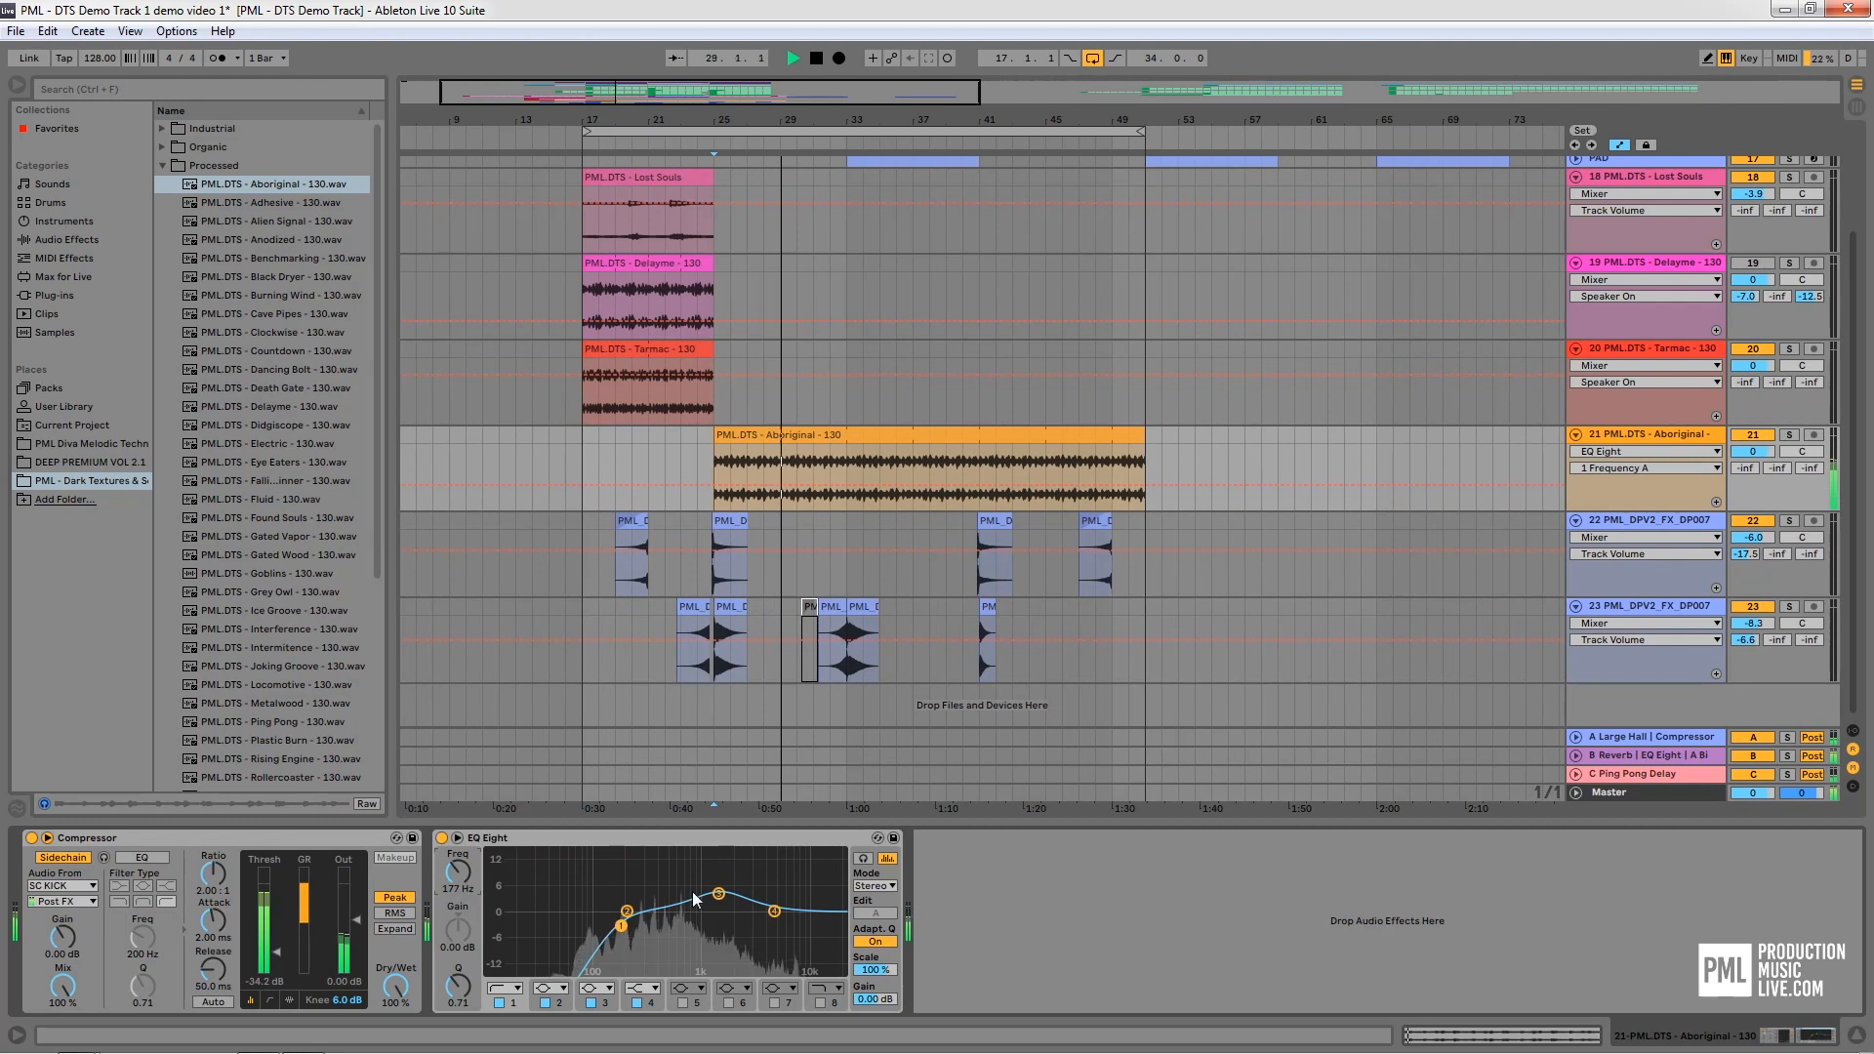
# Set the Aboriginal Compressor's threshold to -22.6 dB and the track volume to -6.0 dB while checking playback from bar 24
pyautogui.moveTo(282, 952); pyautogui.dragTo(281, 940)
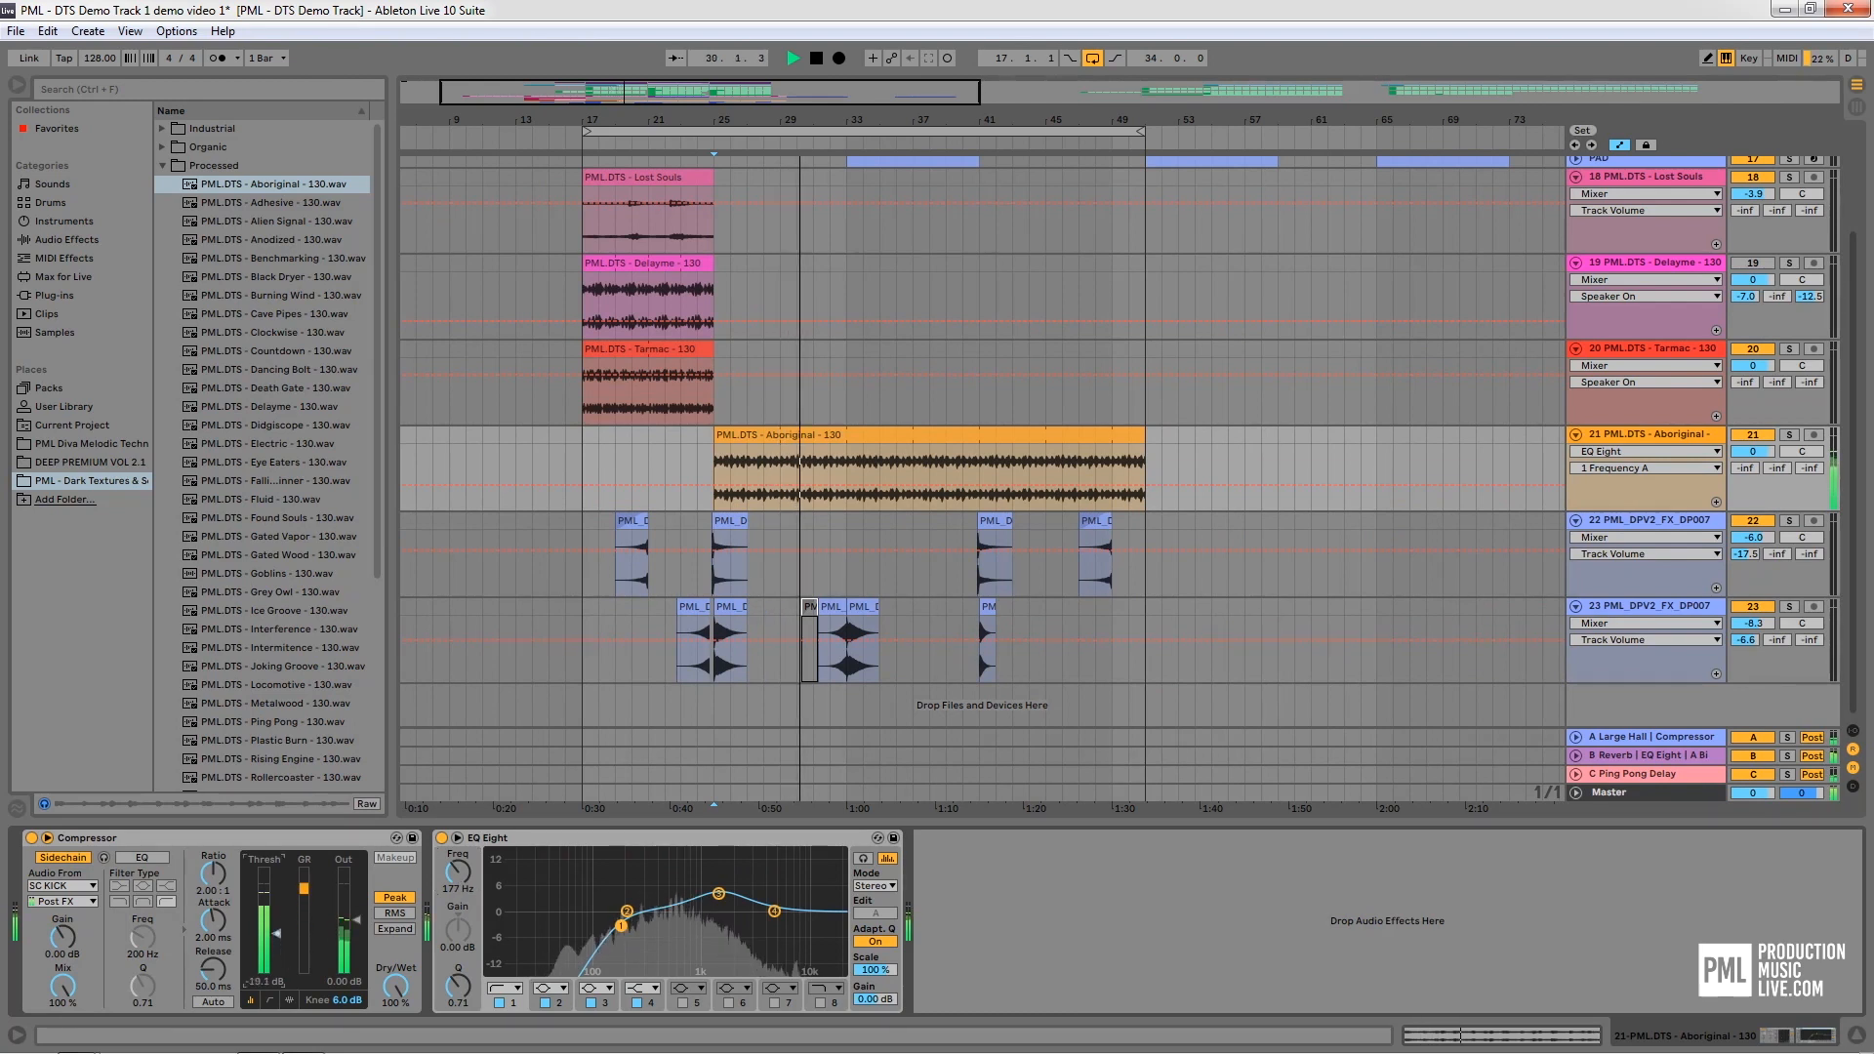
pyautogui.press('space')
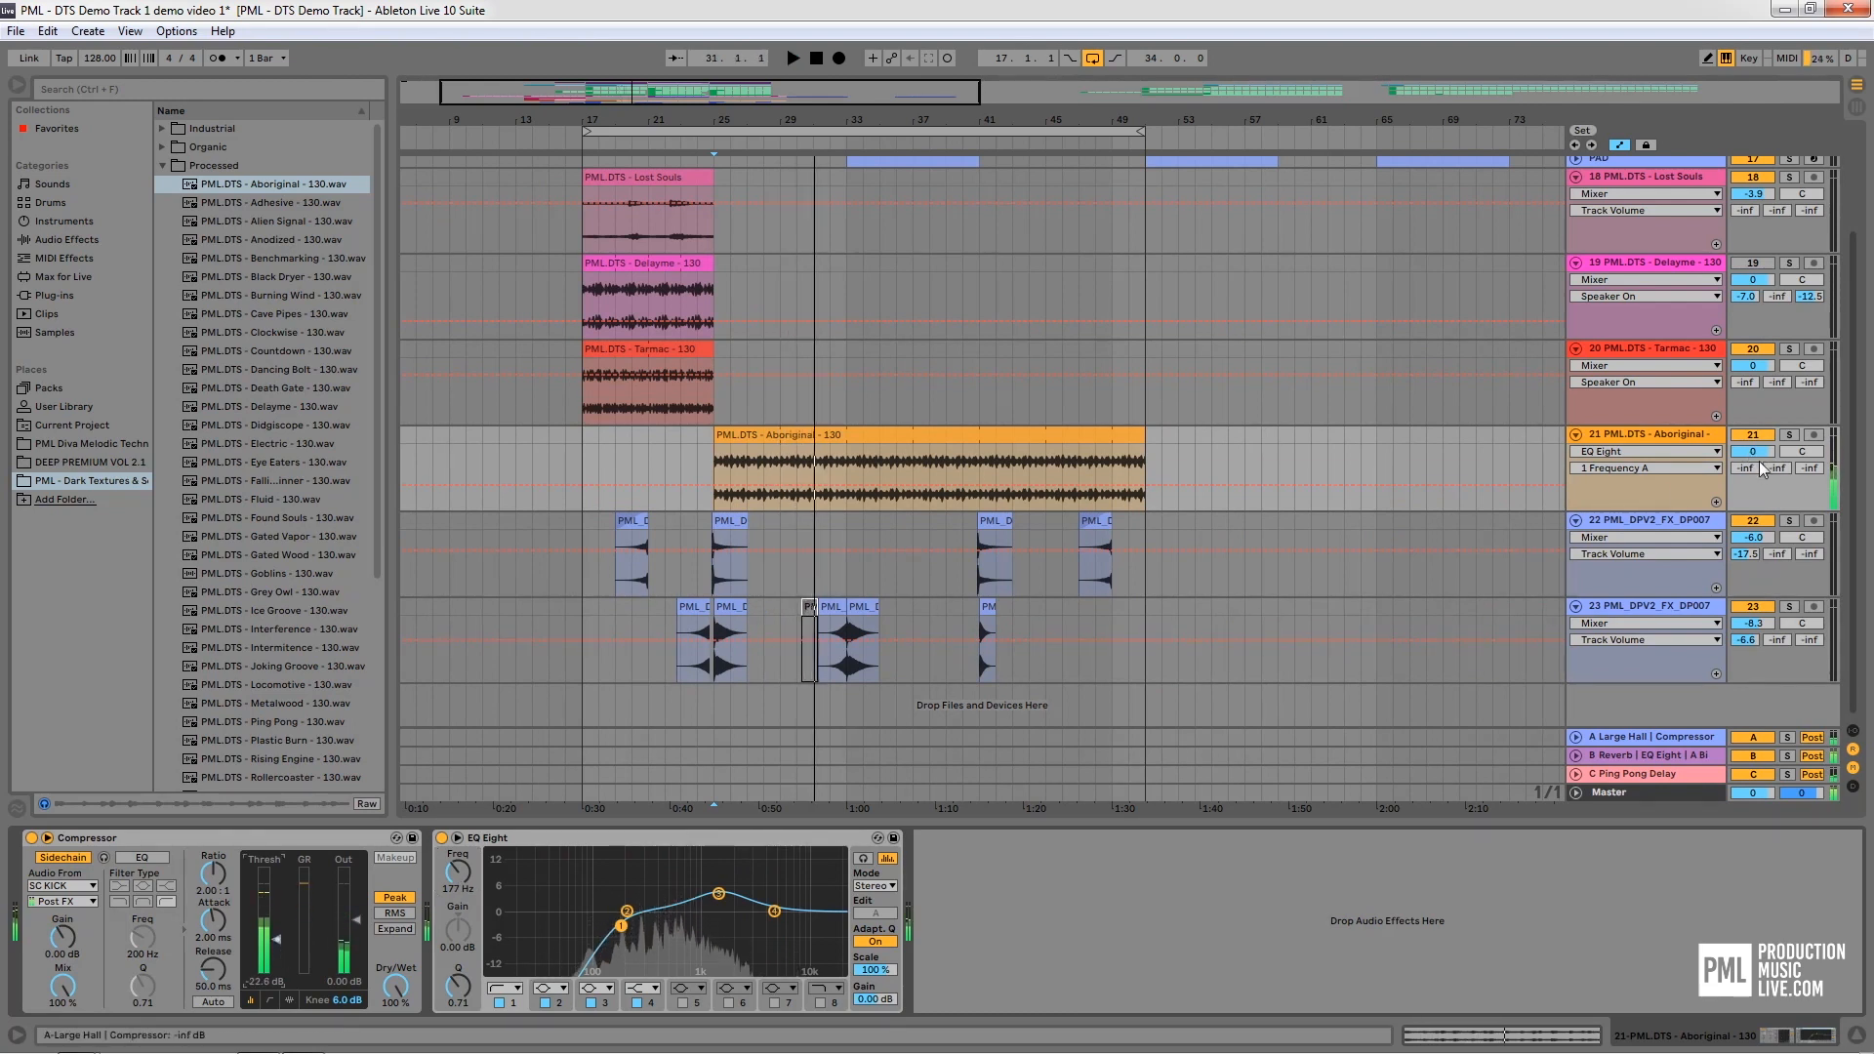
pyautogui.moveTo(1754, 451); pyautogui.dragTo(1753, 454)
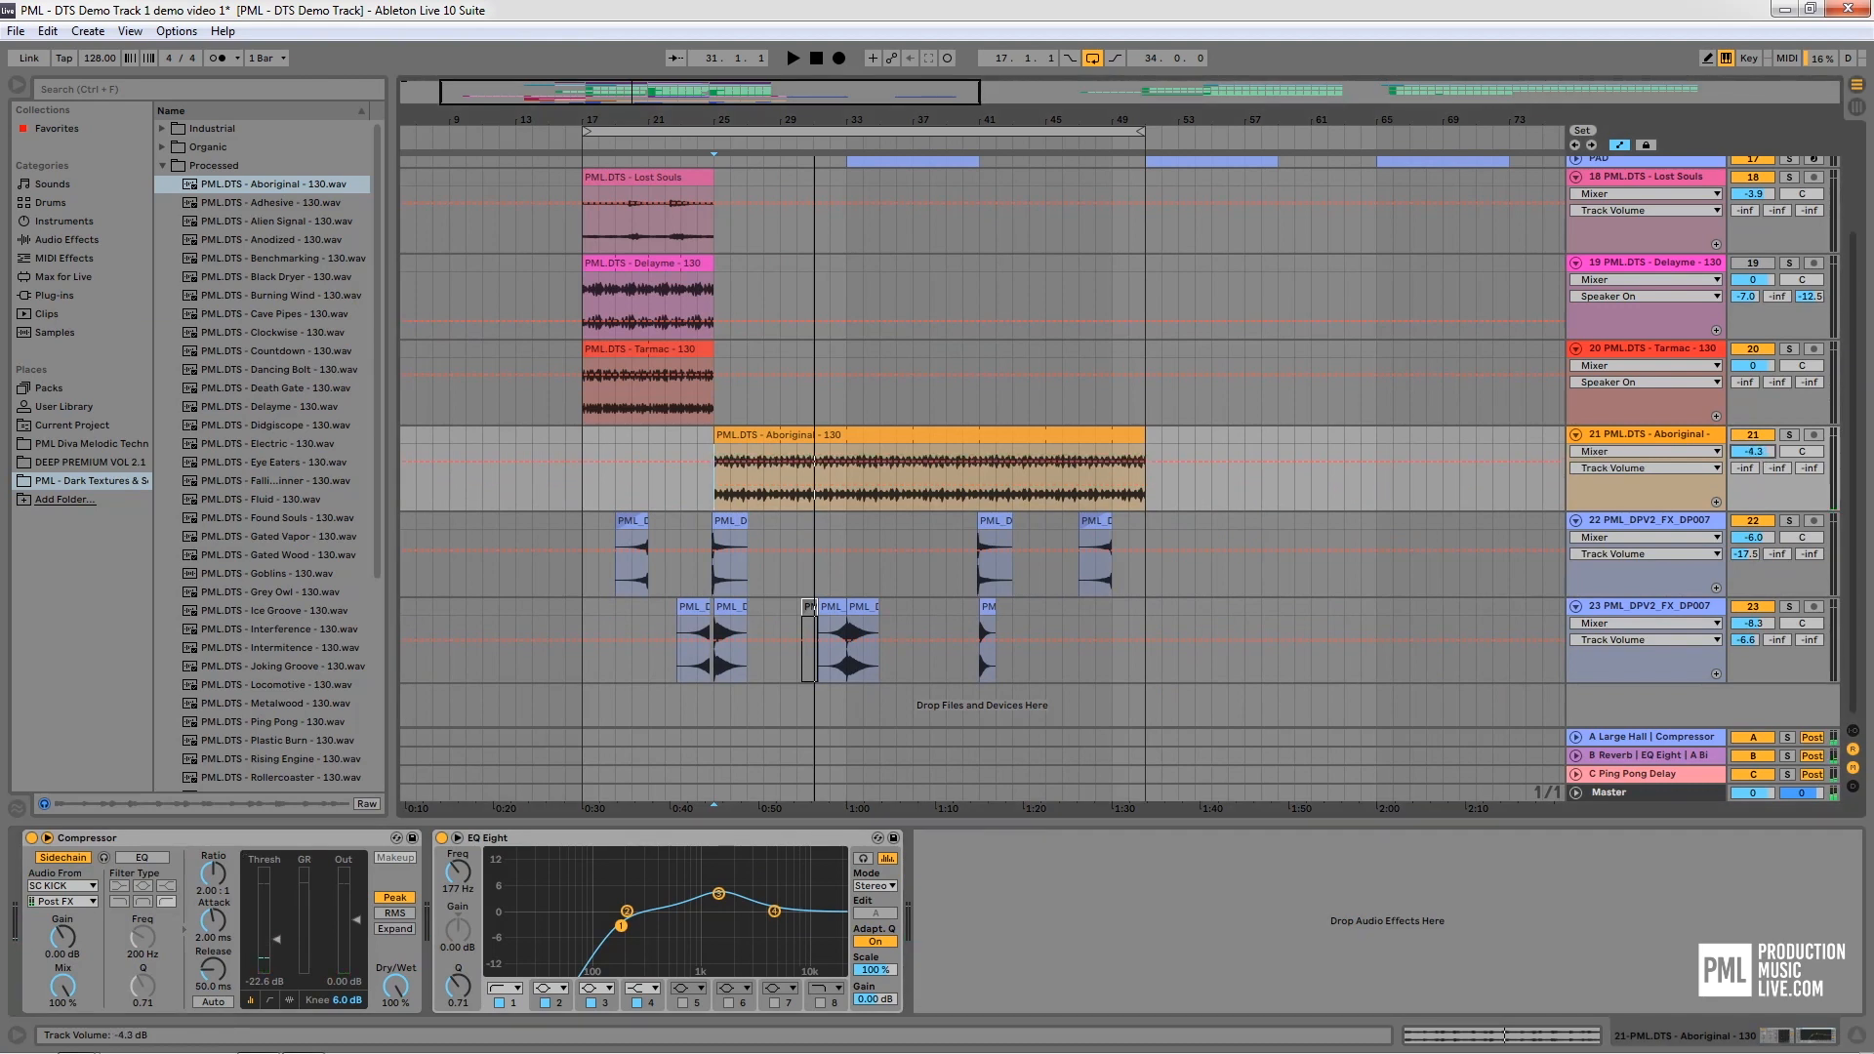
pyautogui.click(698, 483)
pyautogui.press('space')
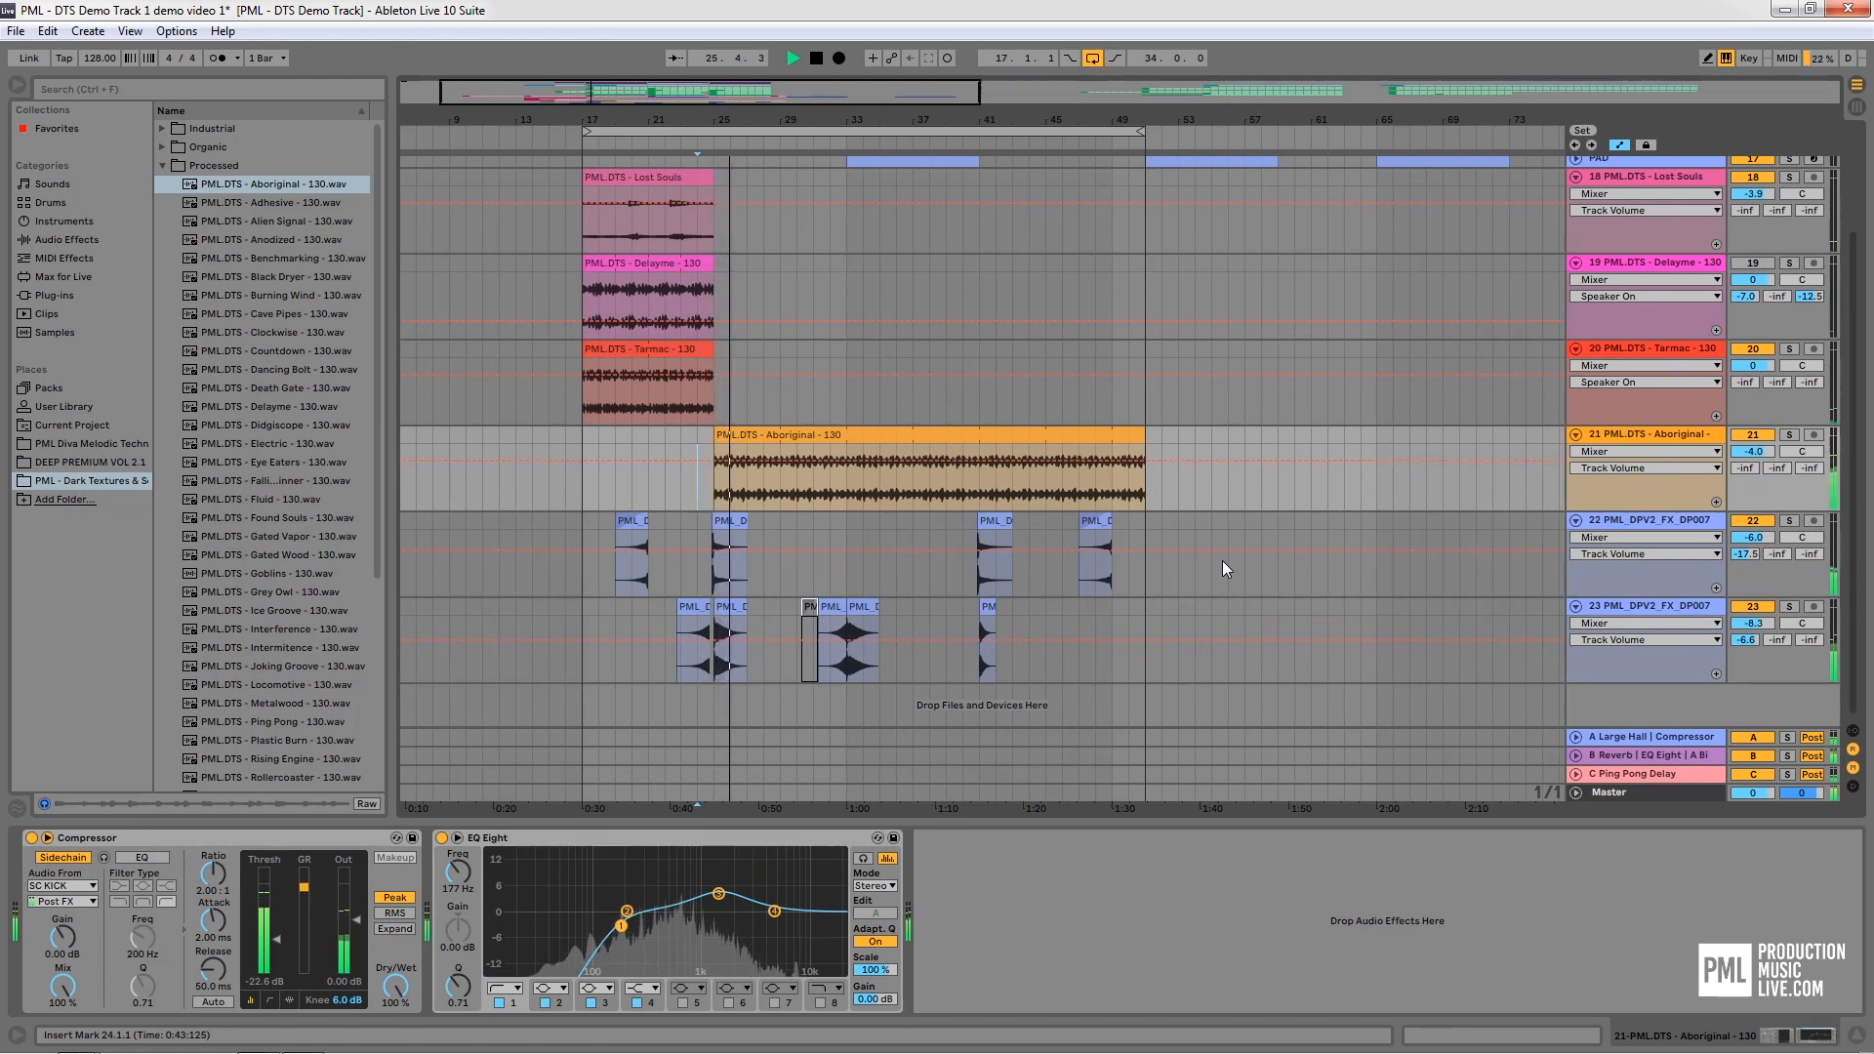
pyautogui.moveTo(1753, 452); pyautogui.dragTo(1753, 472)
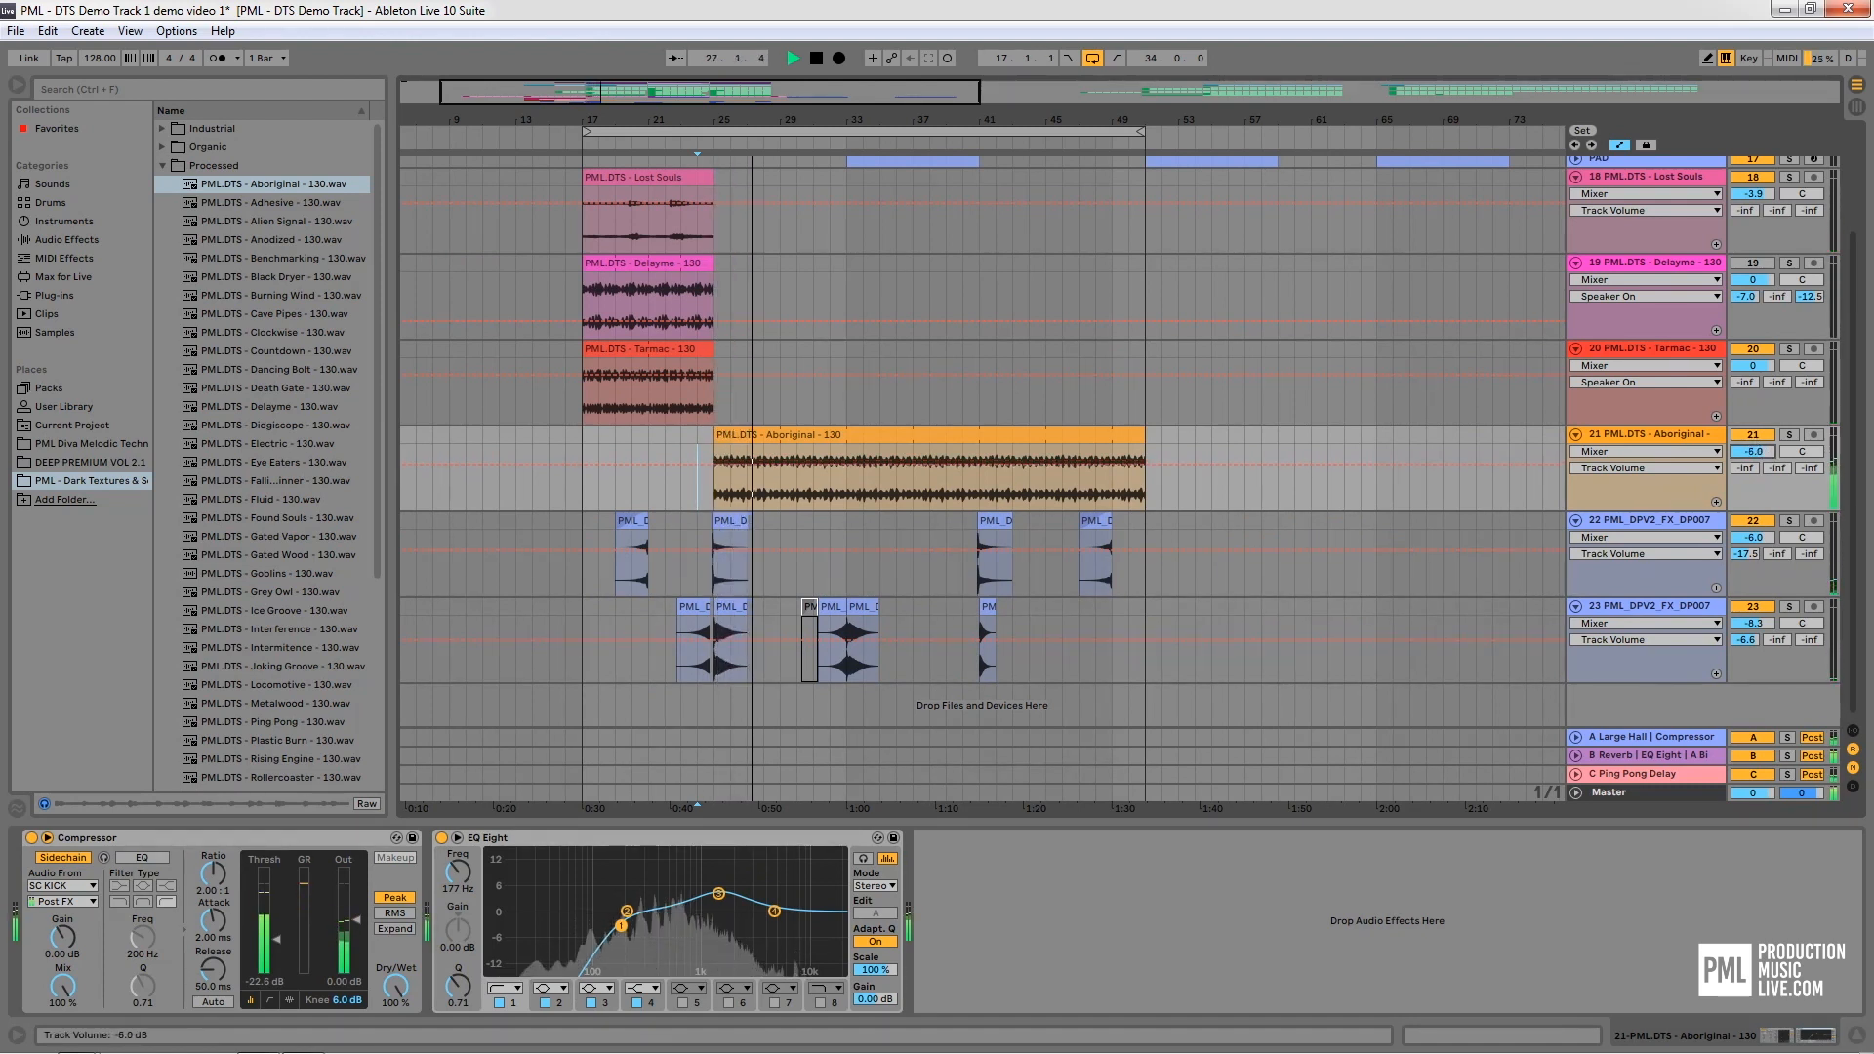
# Compare playback with the Aboriginal track muted and unmuted, and shorten its clip to end at bar 33
pyautogui.click(1760, 439)
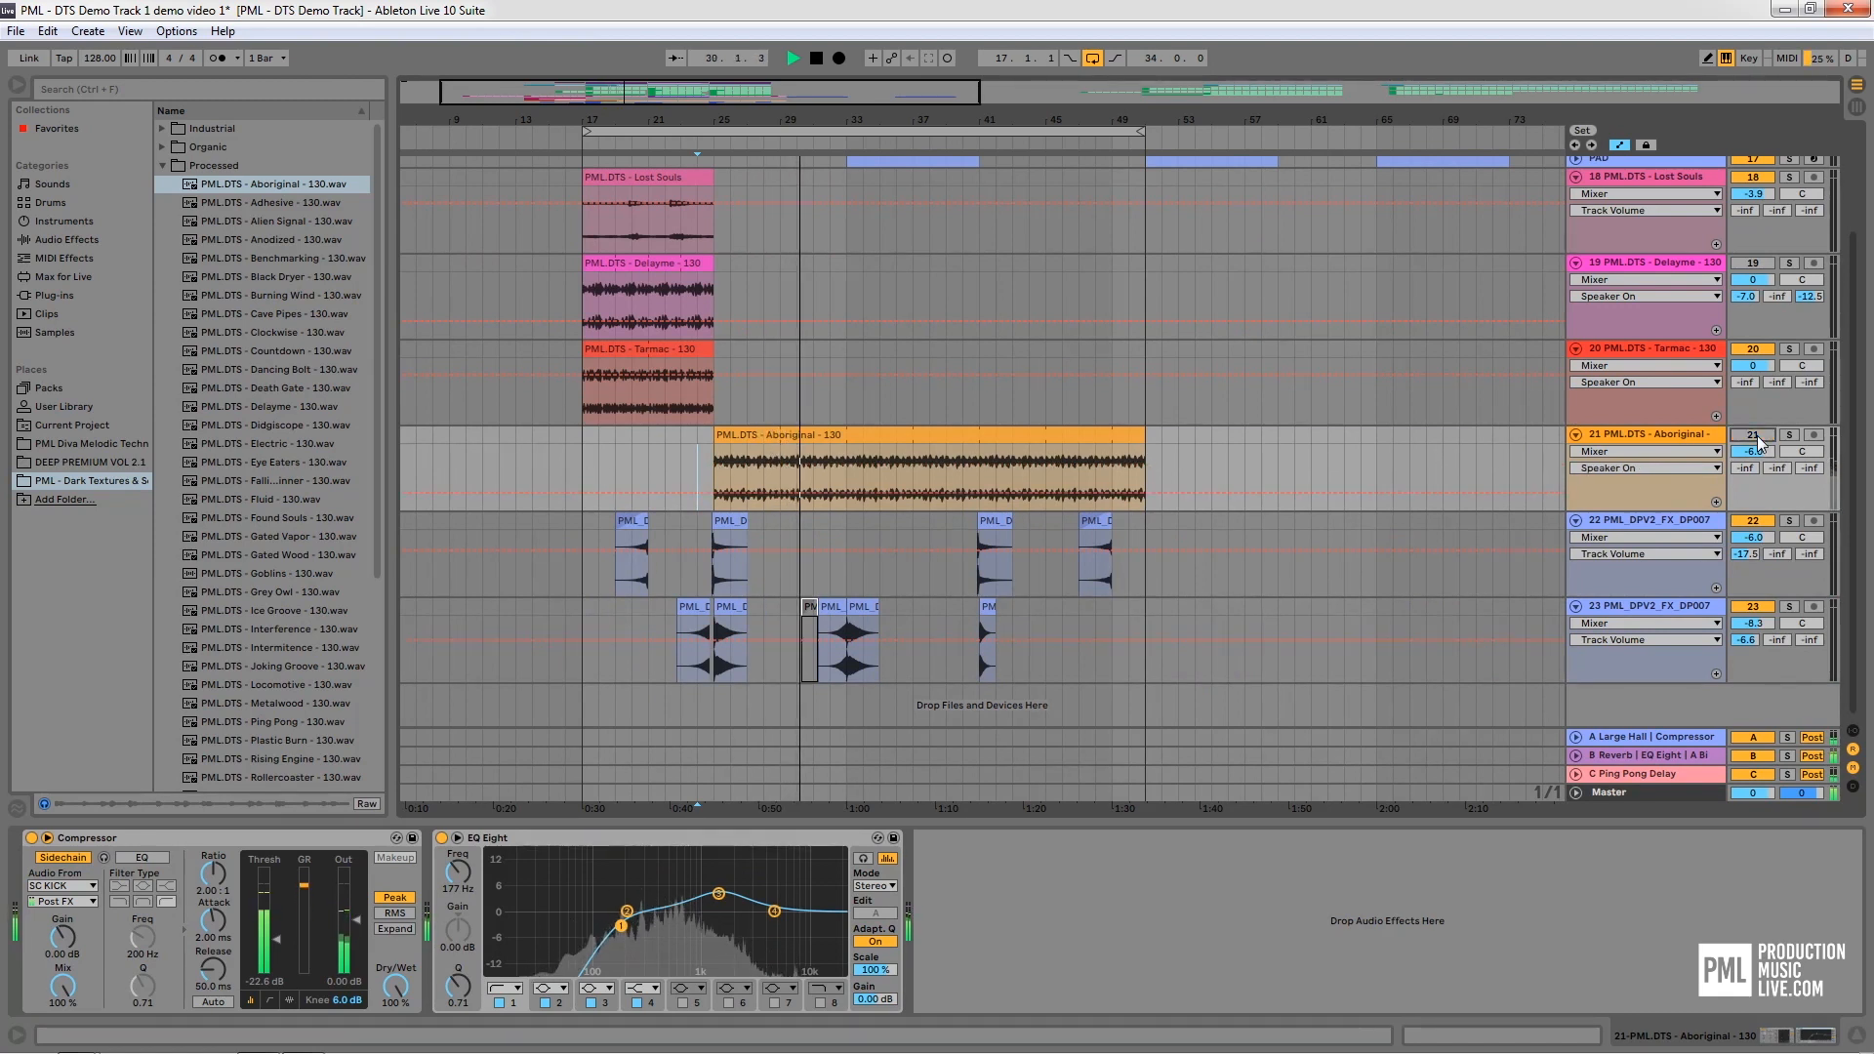
pyautogui.click(1761, 440)
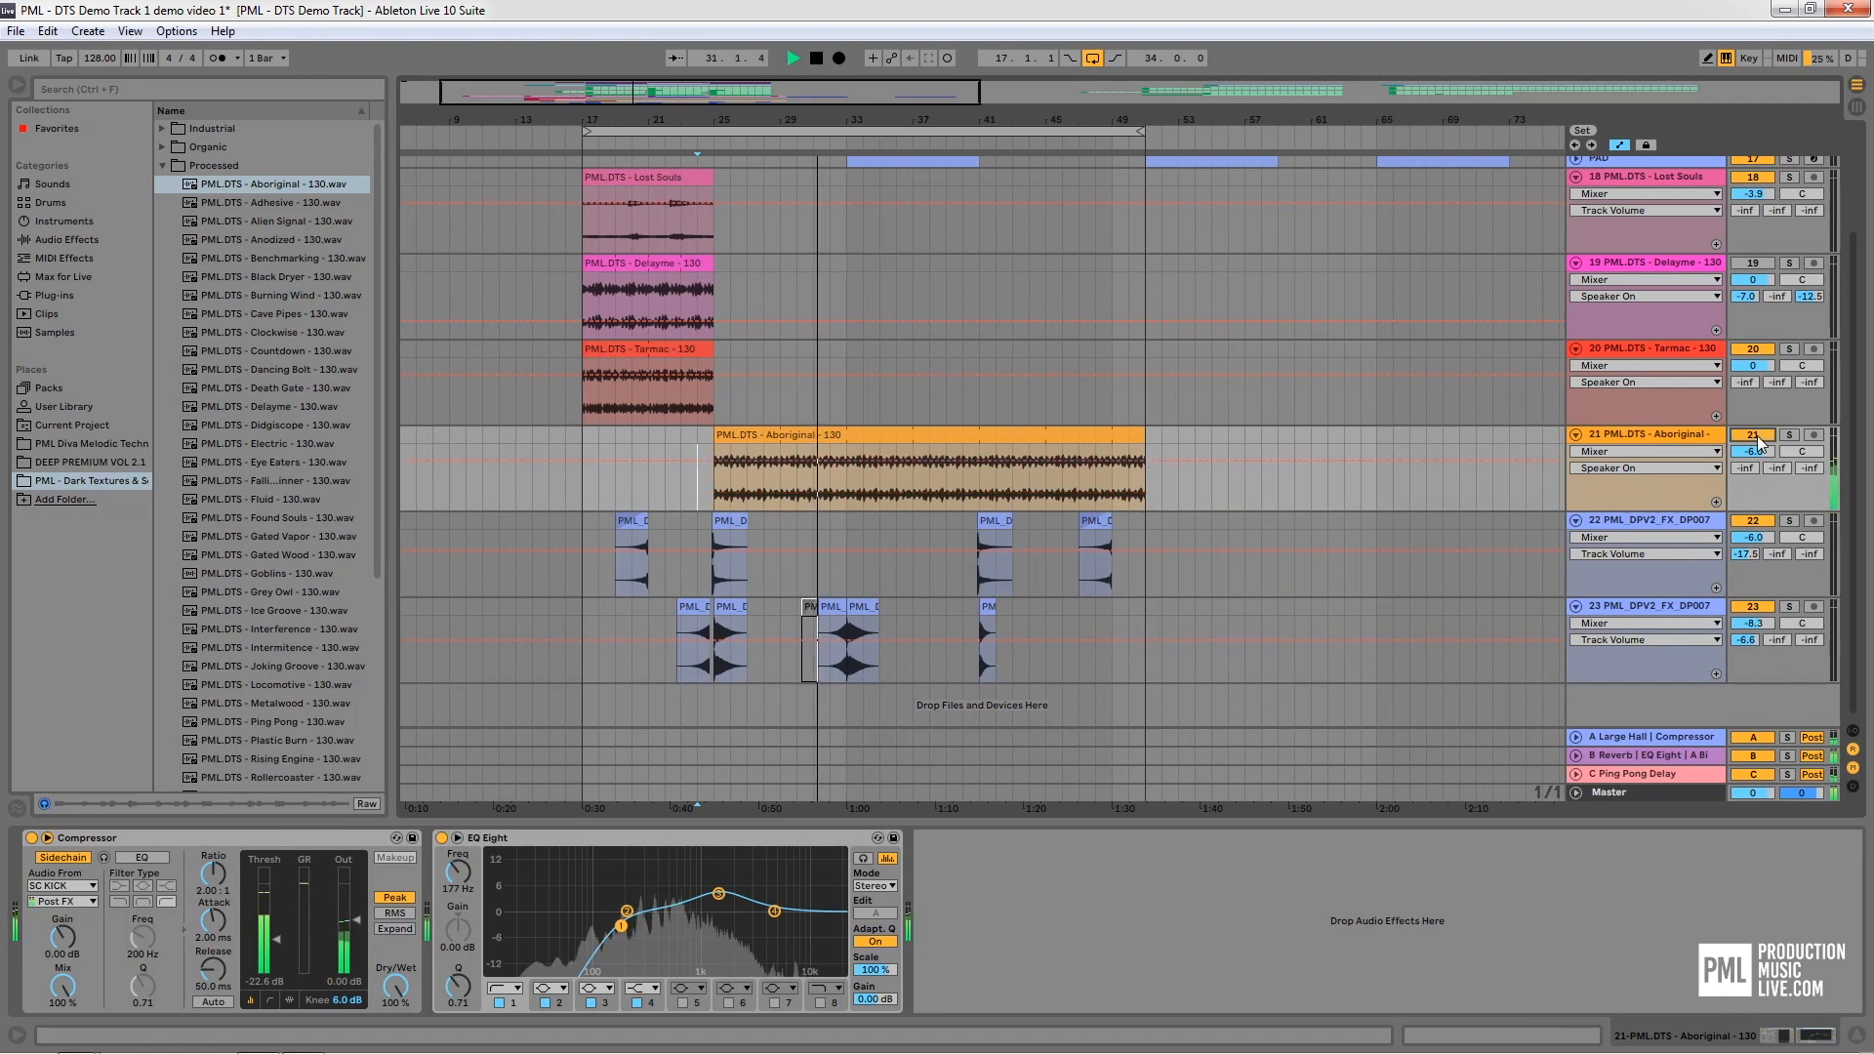
pyautogui.press('space')
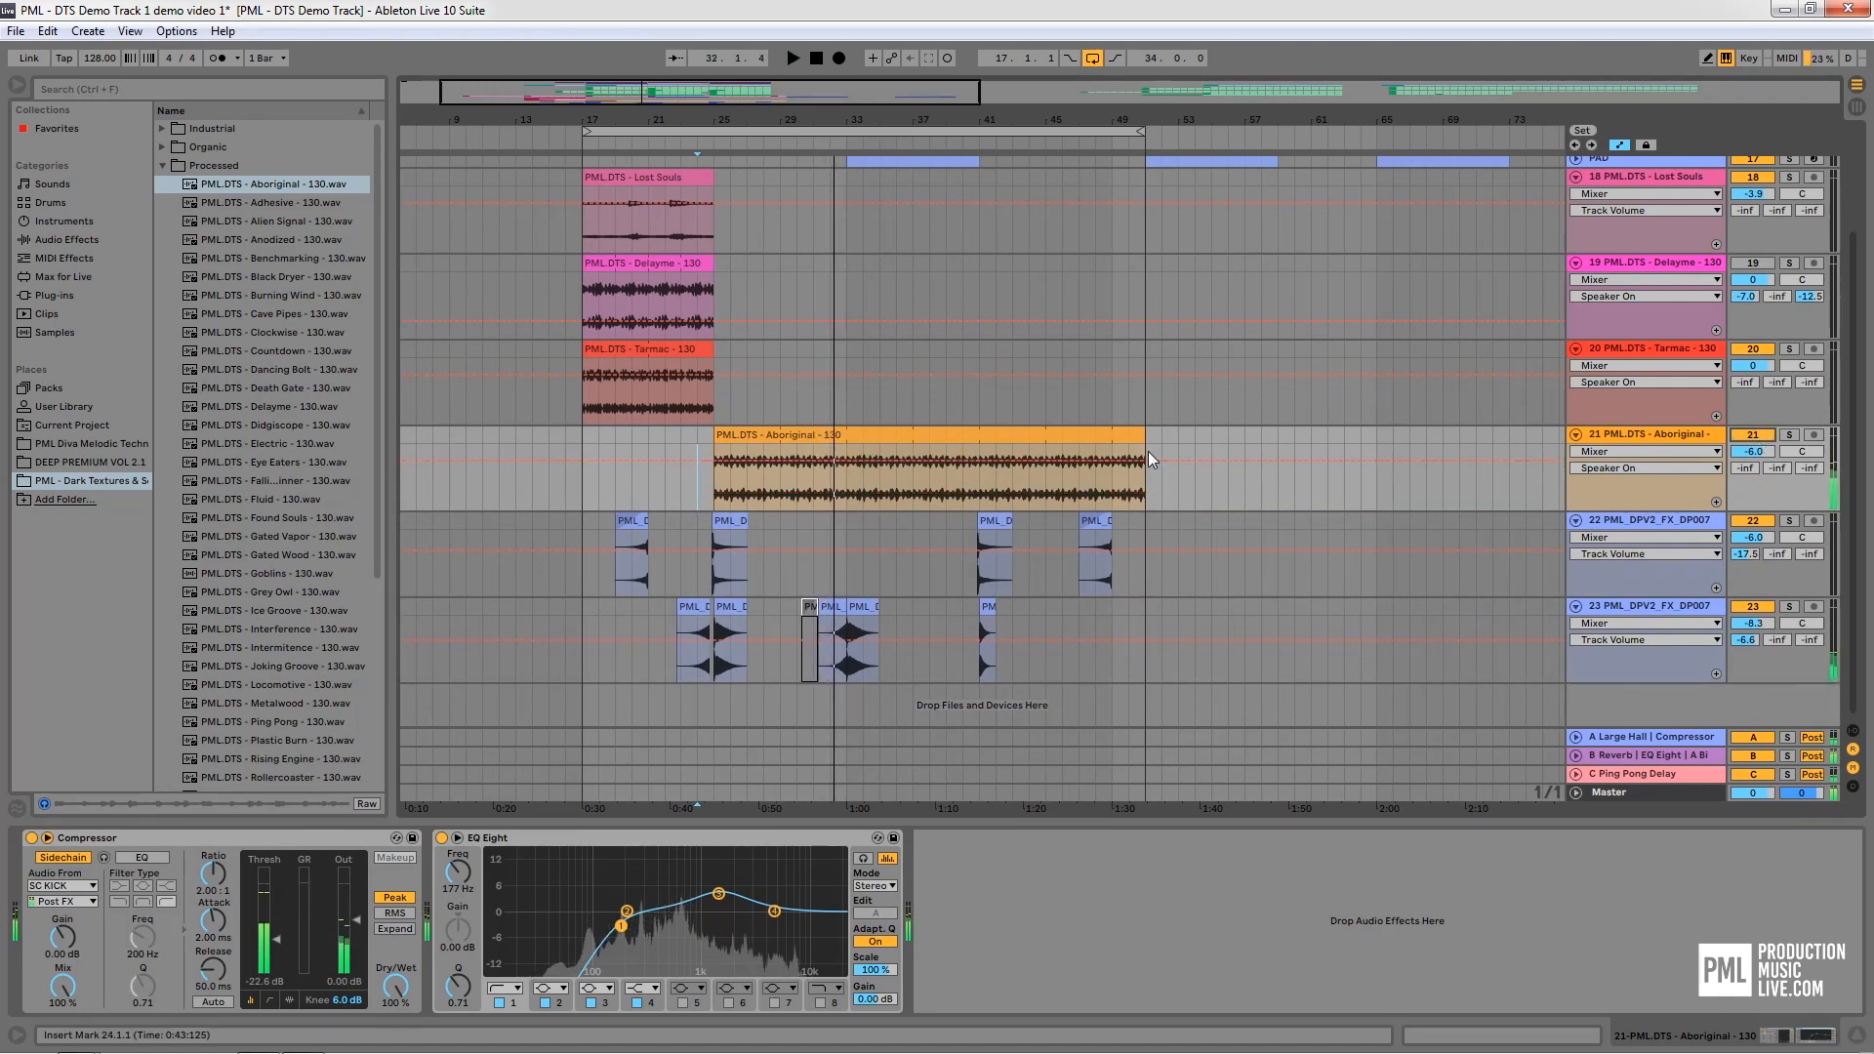
pyautogui.moveTo(1146, 433); pyautogui.dragTo(846, 452)
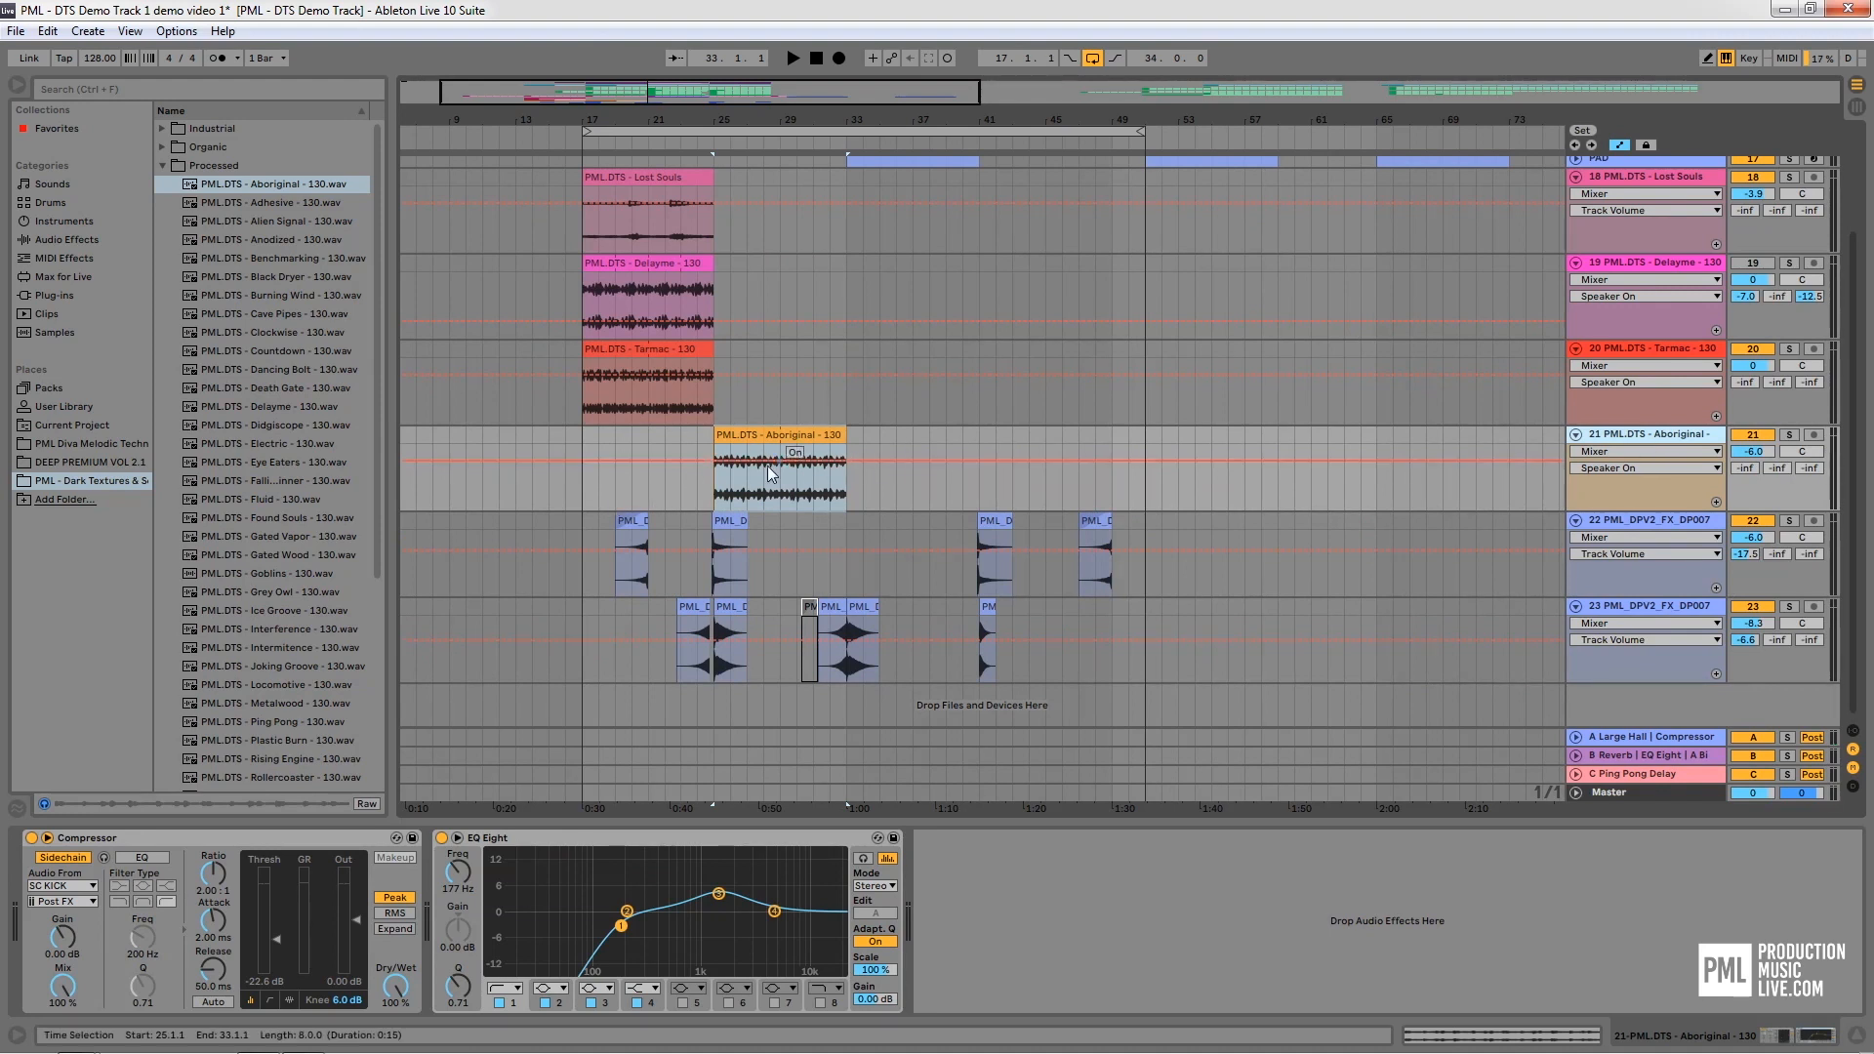
# Audition the Pipe Dreams and Rattlesnake samples from the Organic folder over arrangement playback from bar 33
pyautogui.scroll(2, 781, 459)
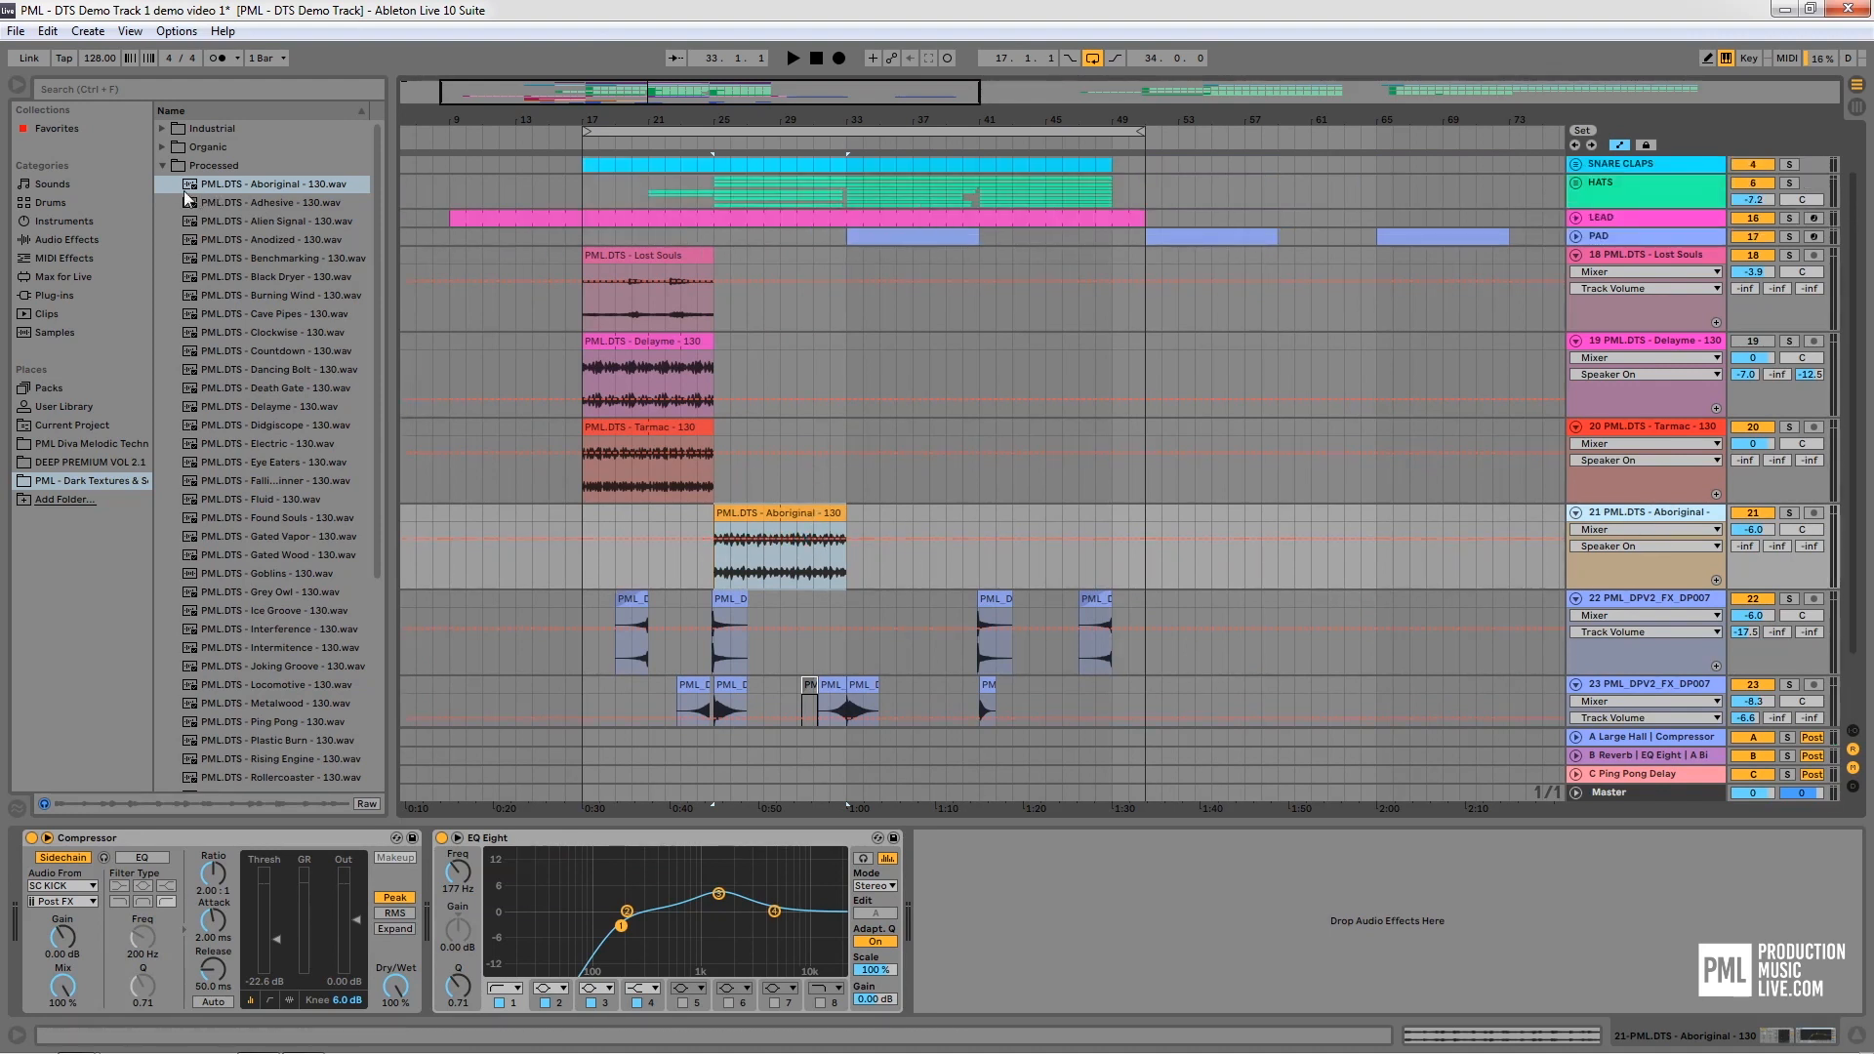
pyautogui.click(162, 166)
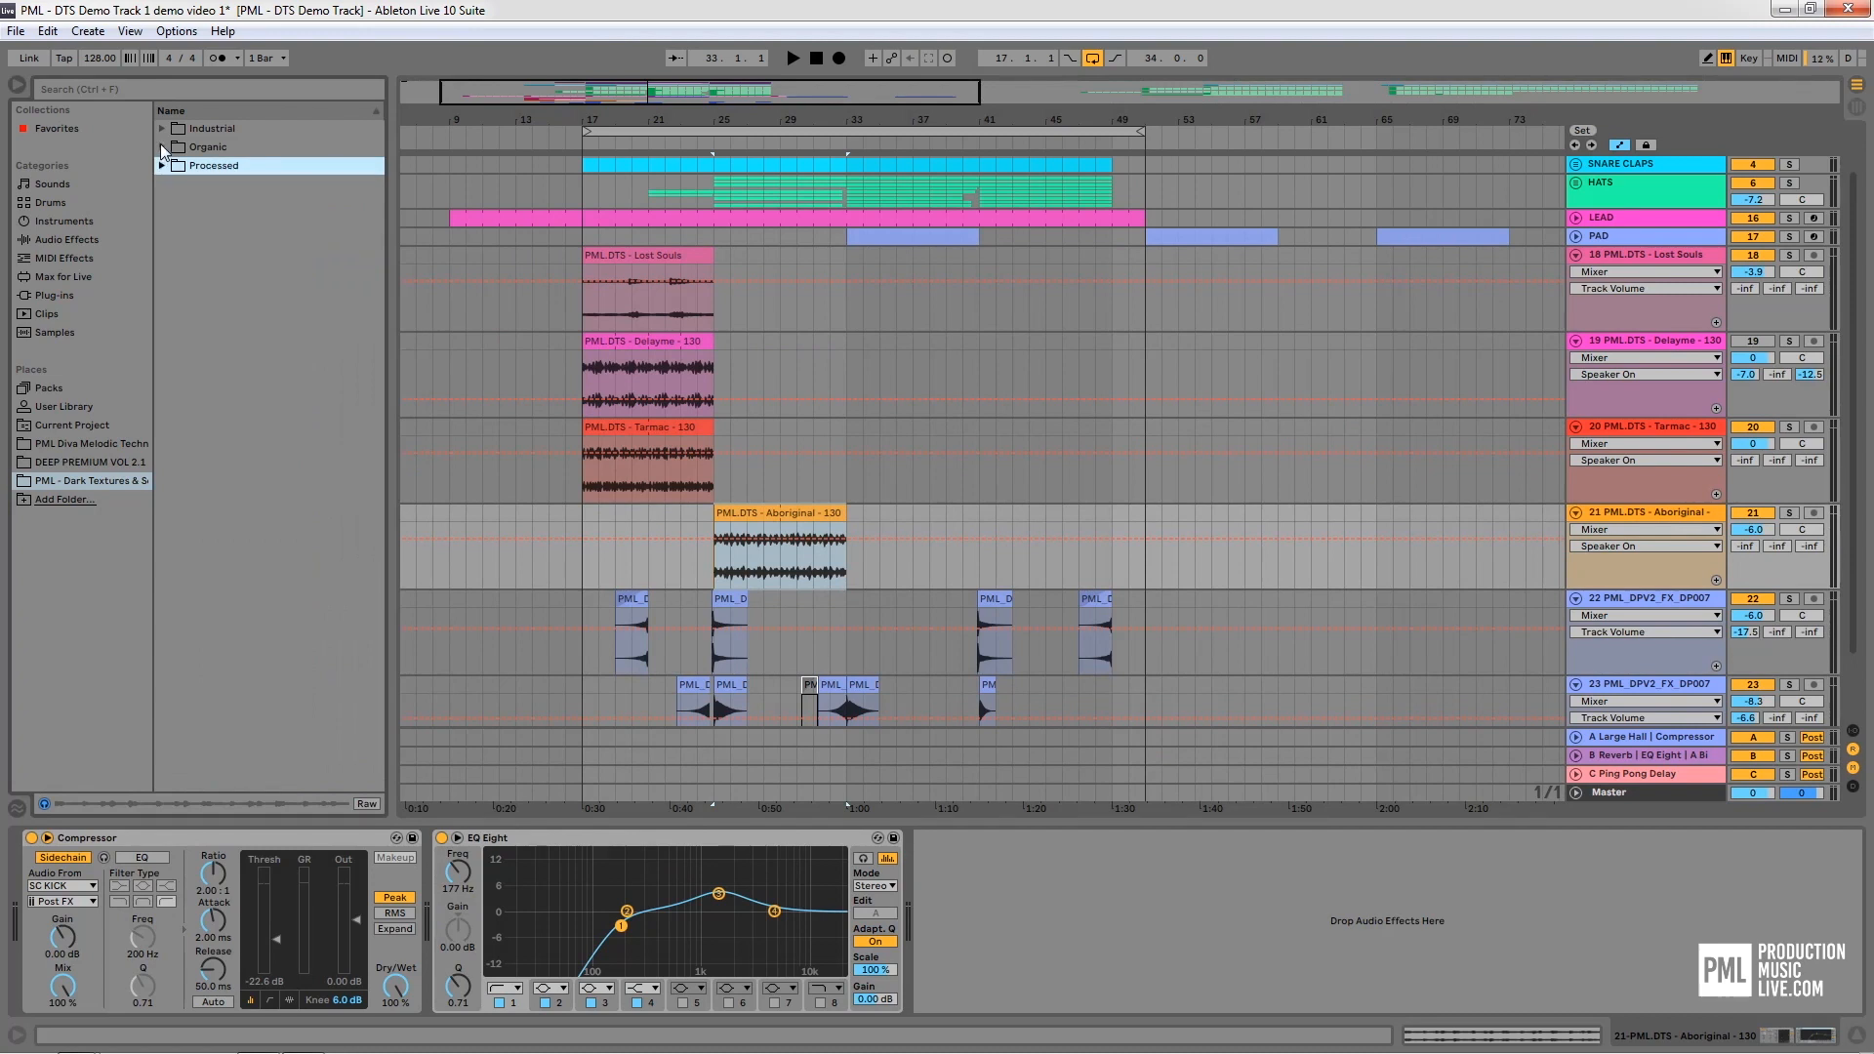
pyautogui.click(161, 146)
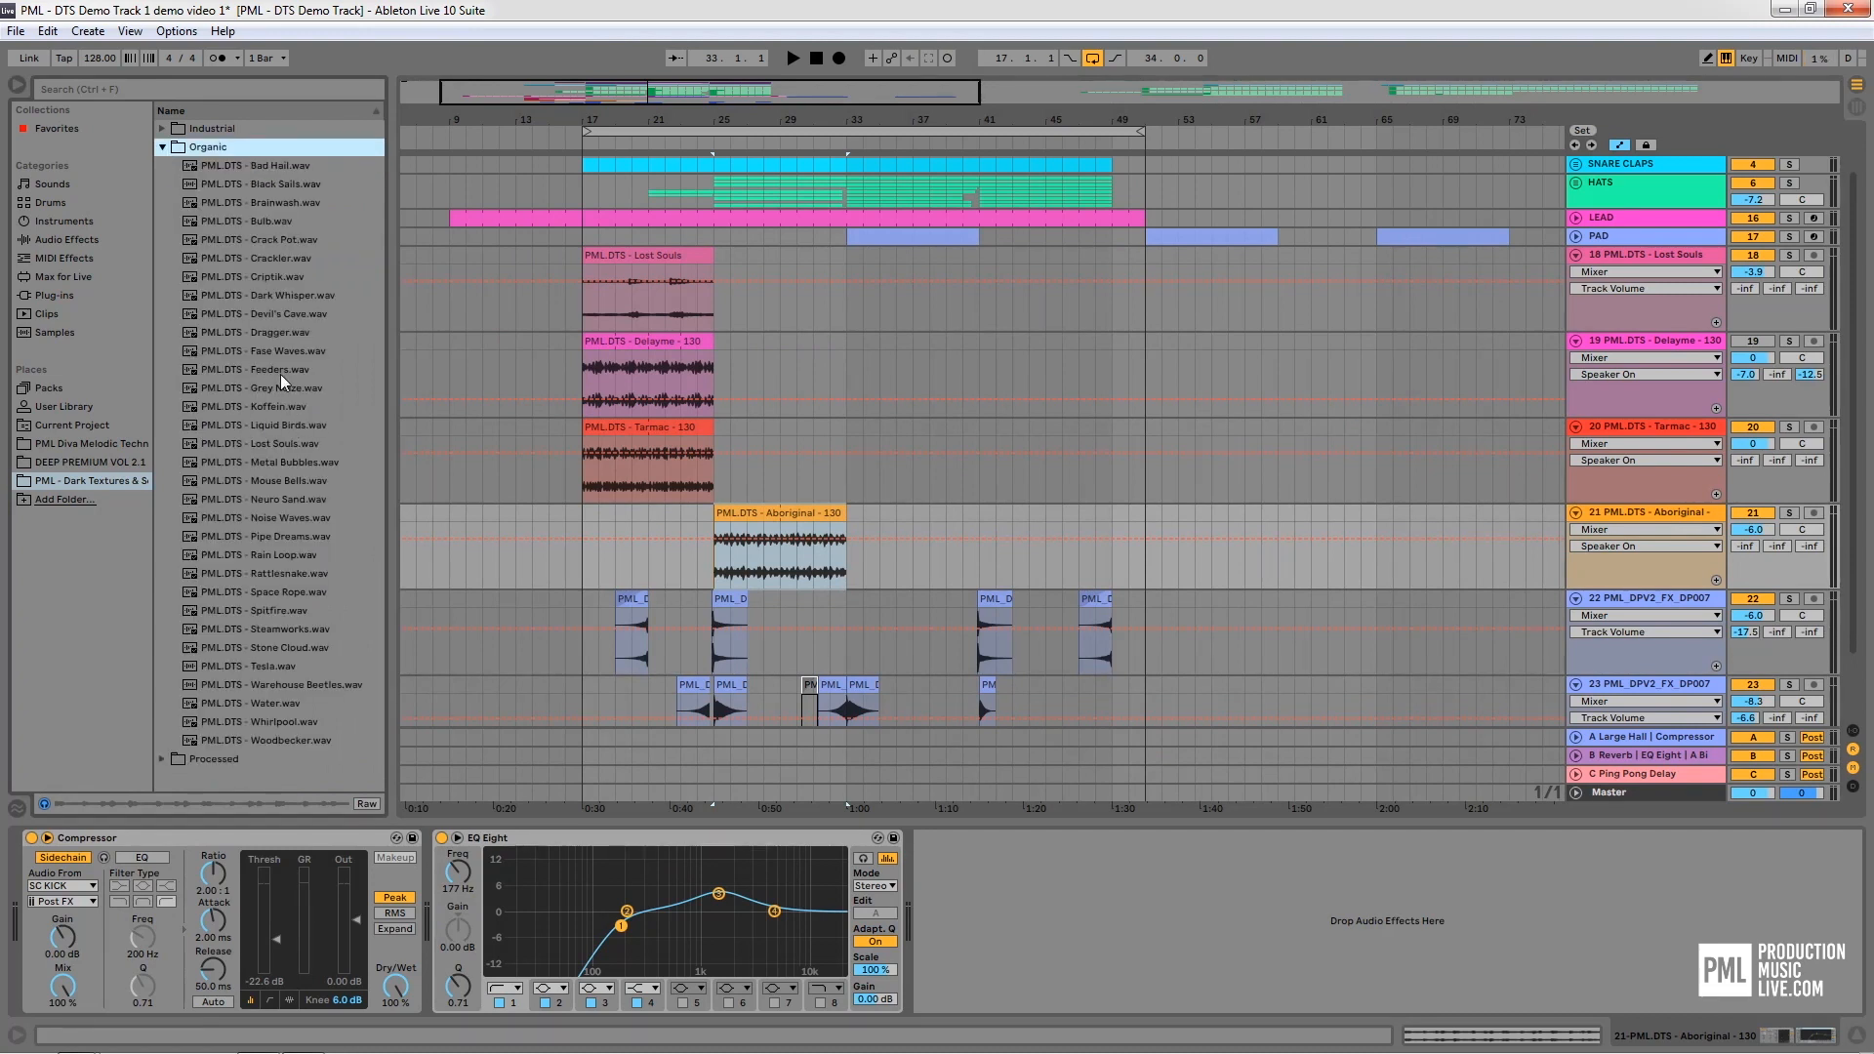
pyautogui.press('space')
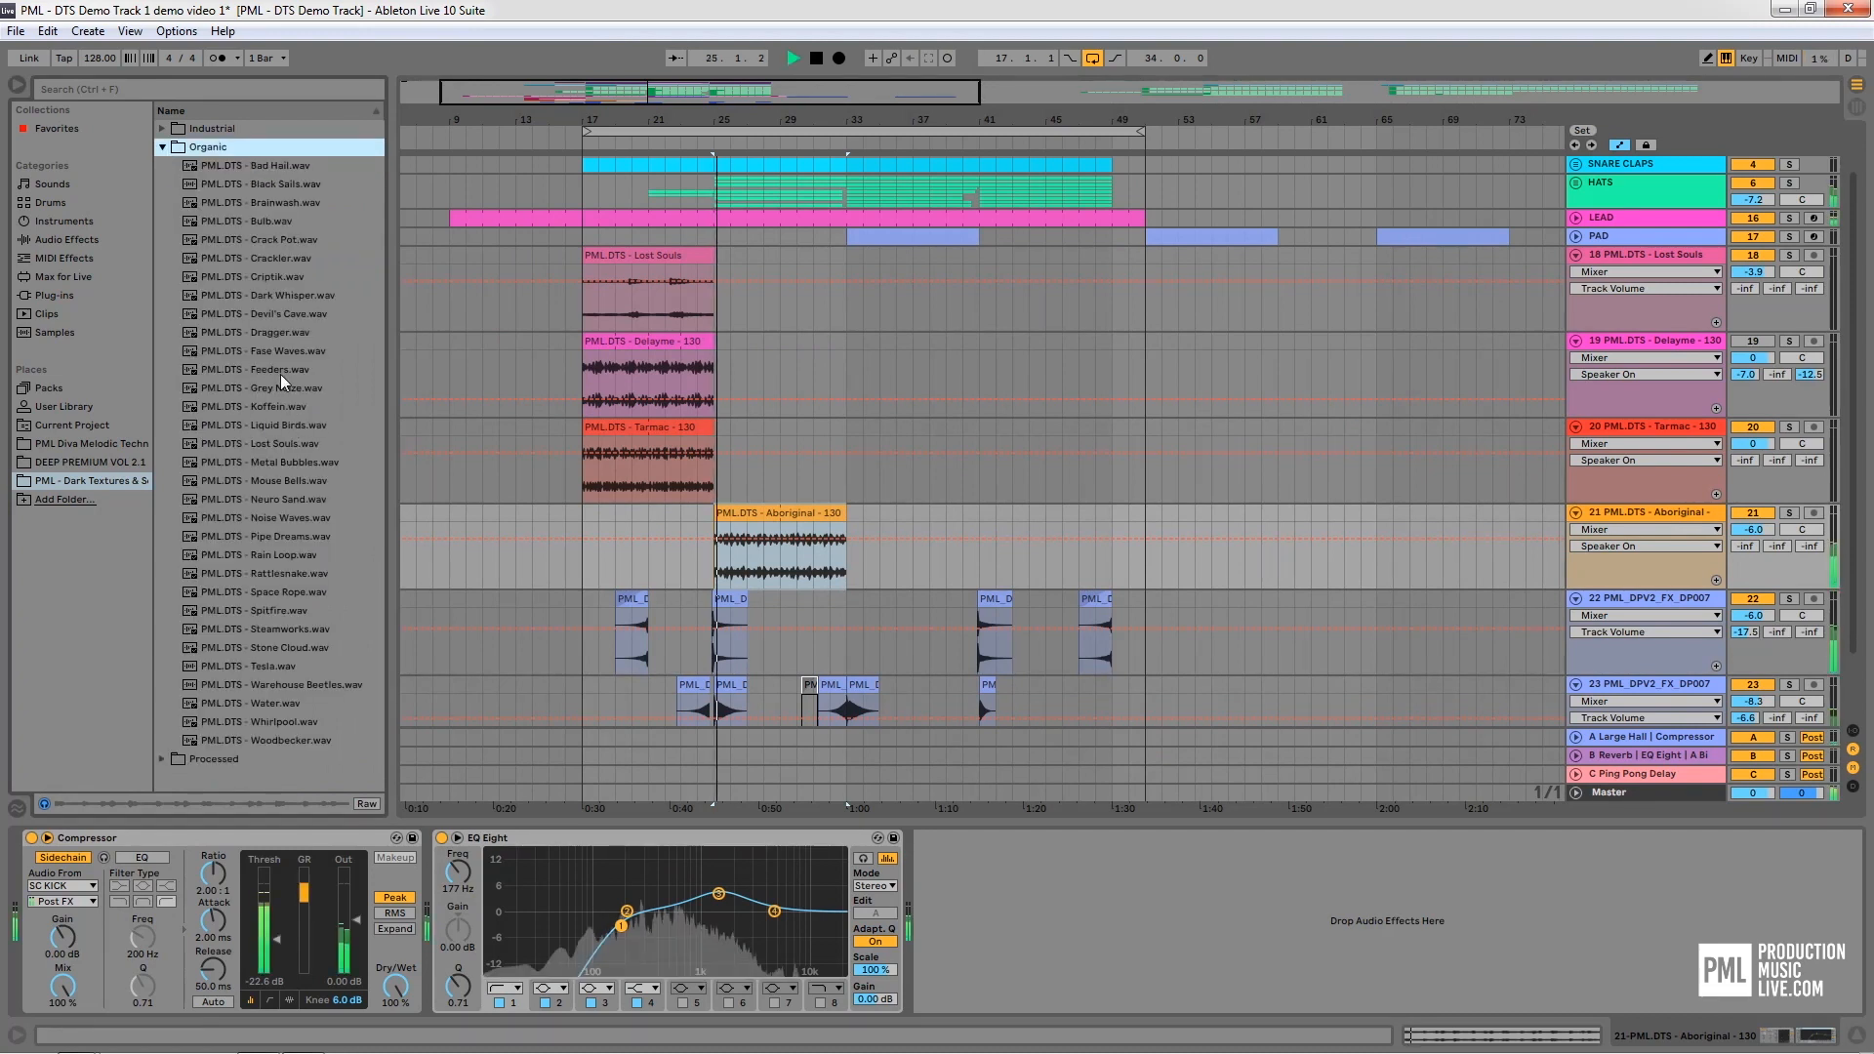
pyautogui.click(846, 564)
pyautogui.click(290, 537)
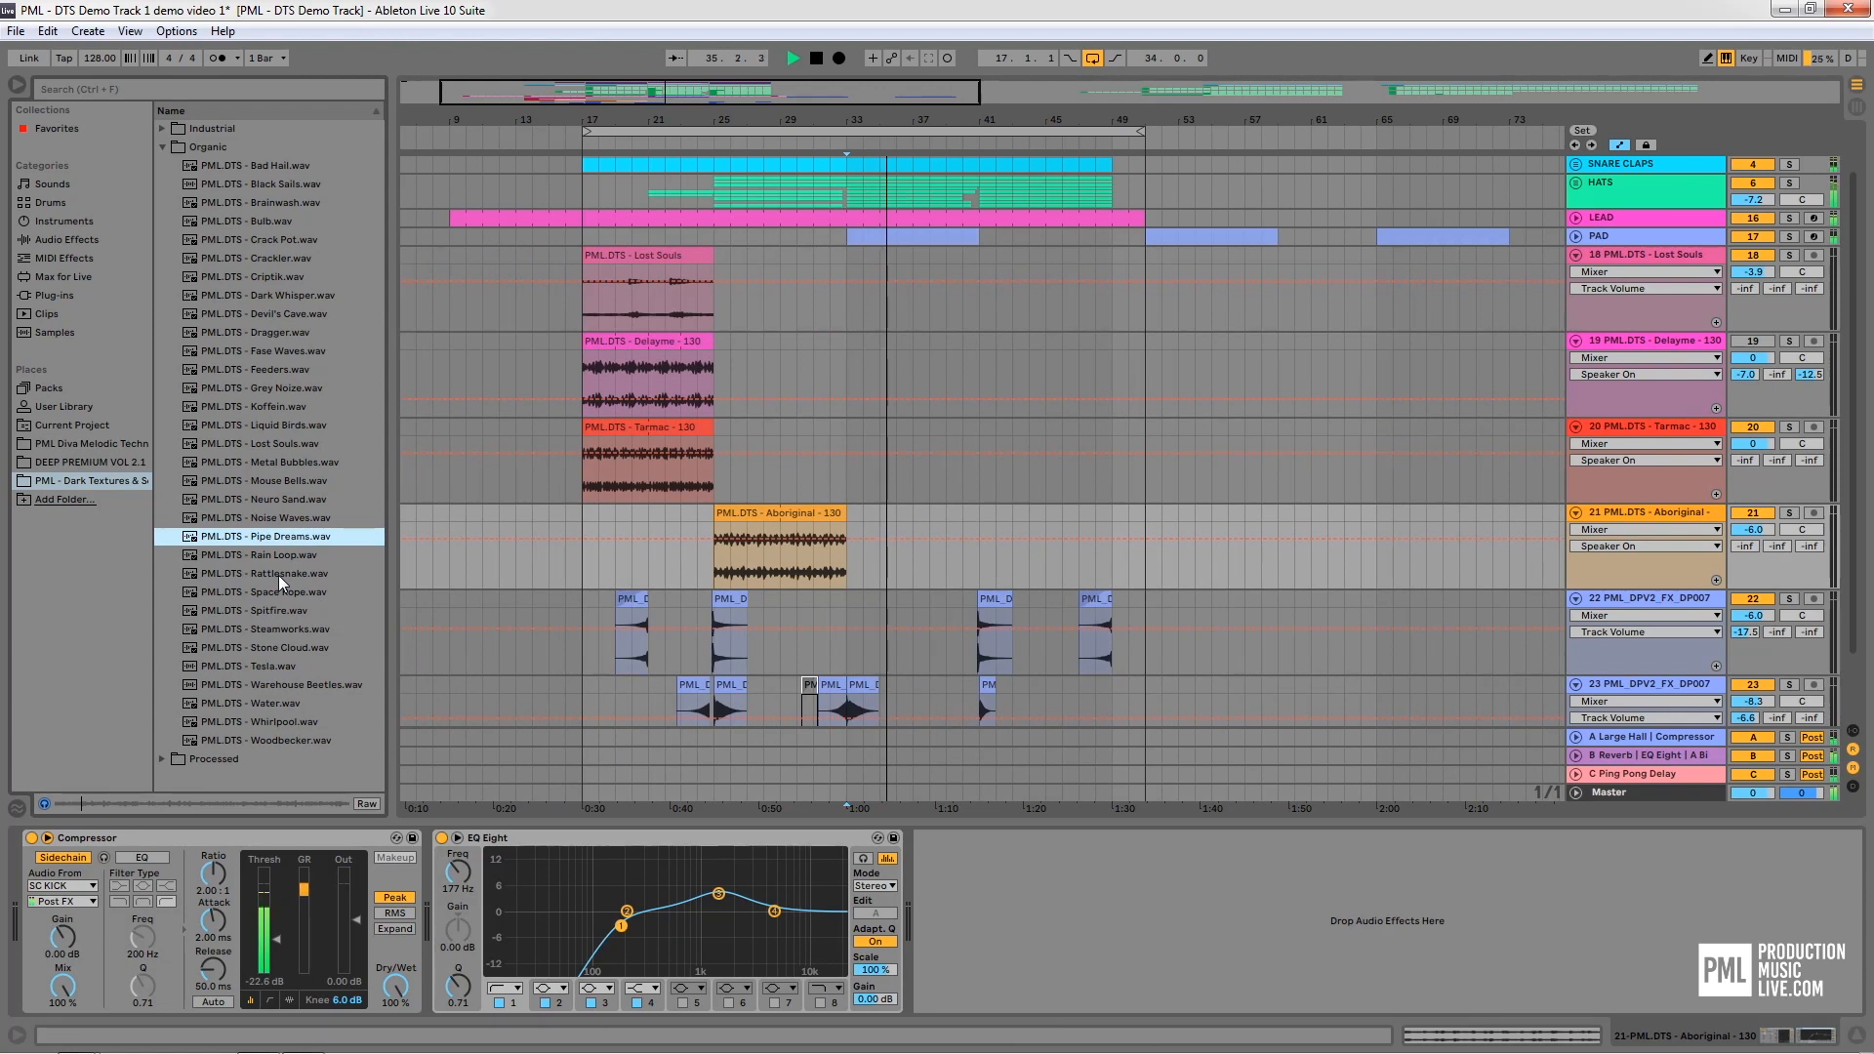
pyautogui.click(280, 574)
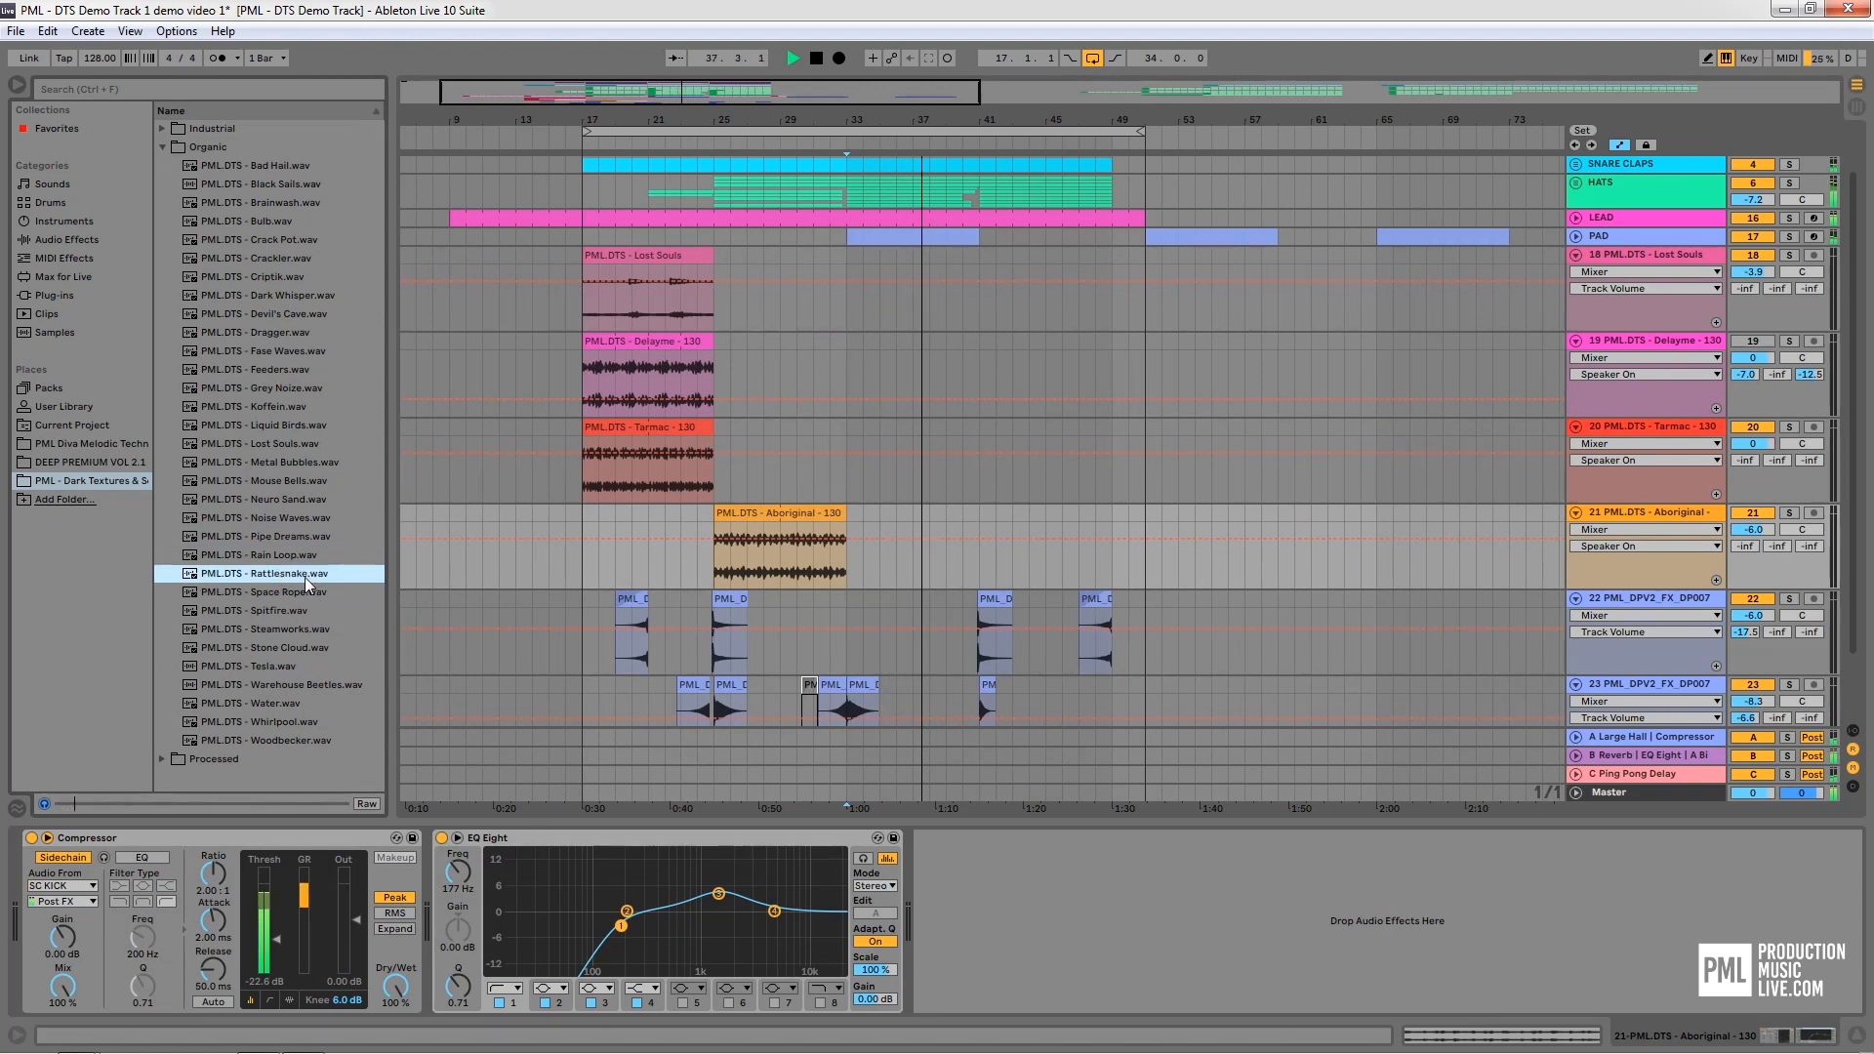
pyautogui.press('space')
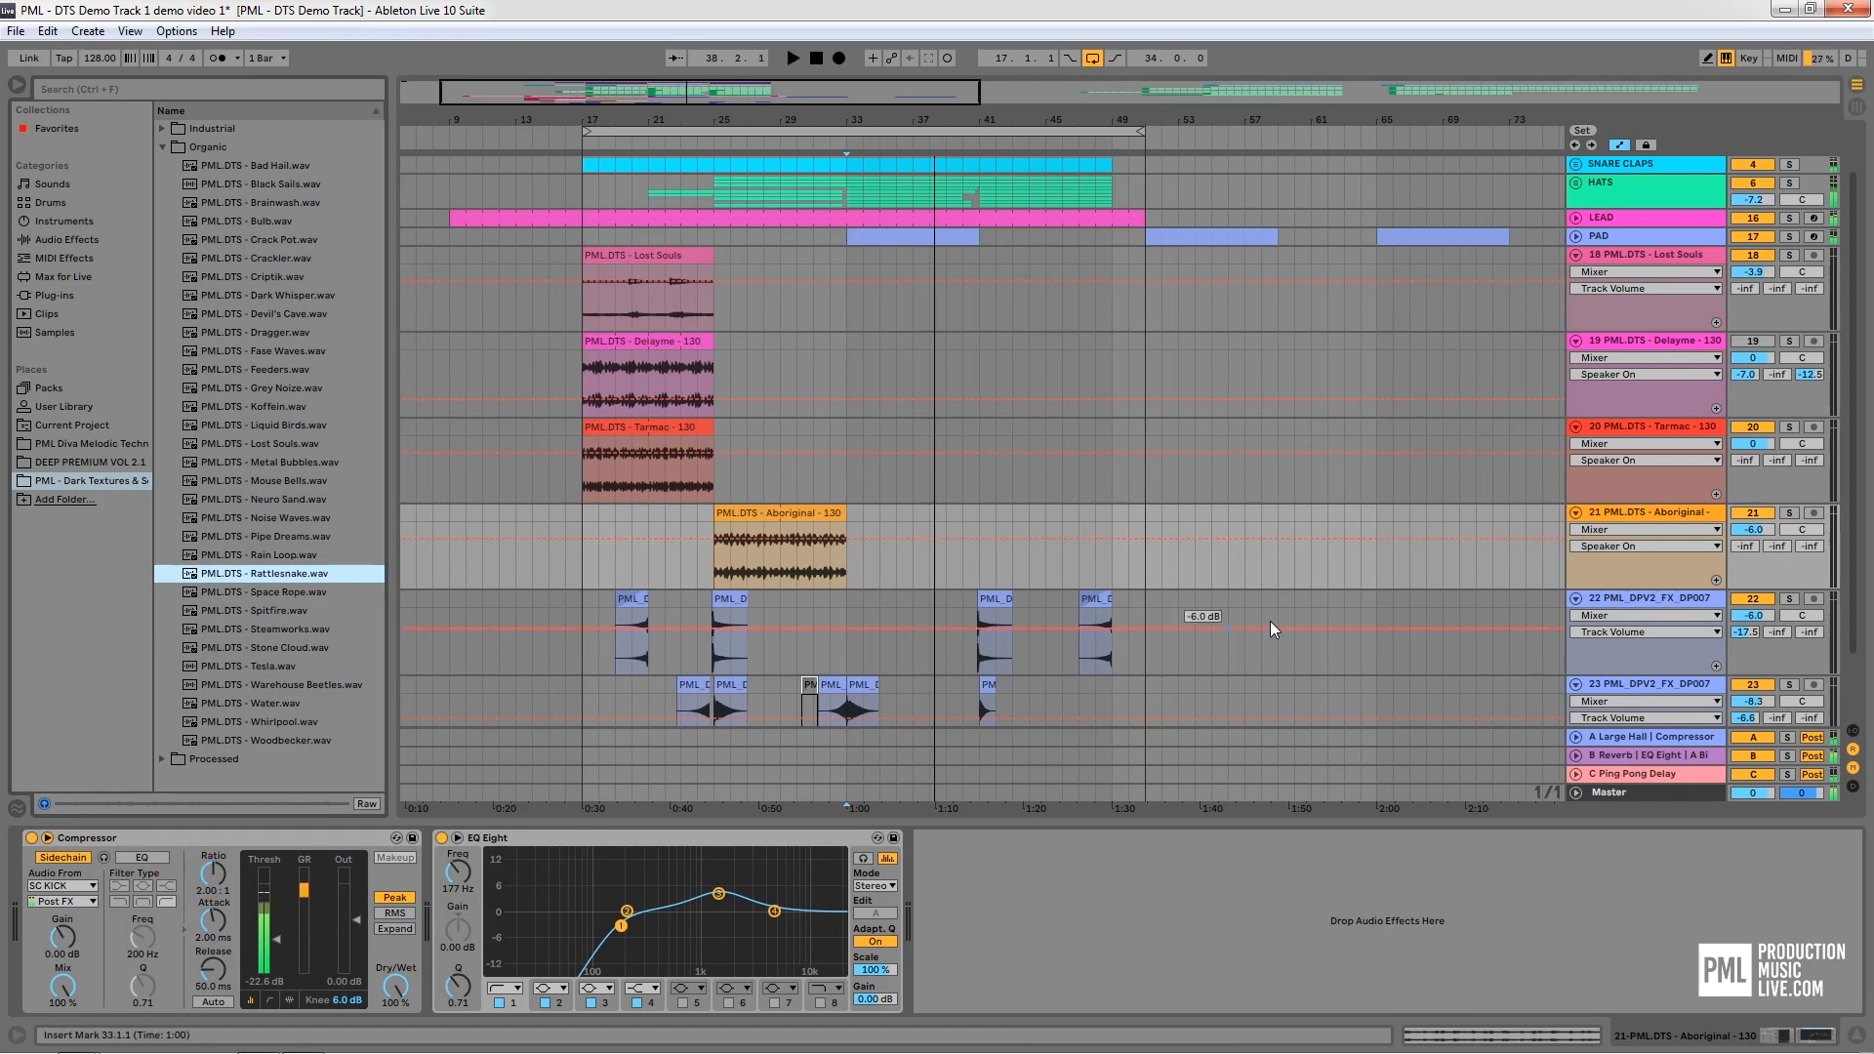
# Insert an audio track below Aboriginal, place the Rattlesnake sample on it at bar 33, and check it in solo playback
pyautogui.rightClick(1672, 519)
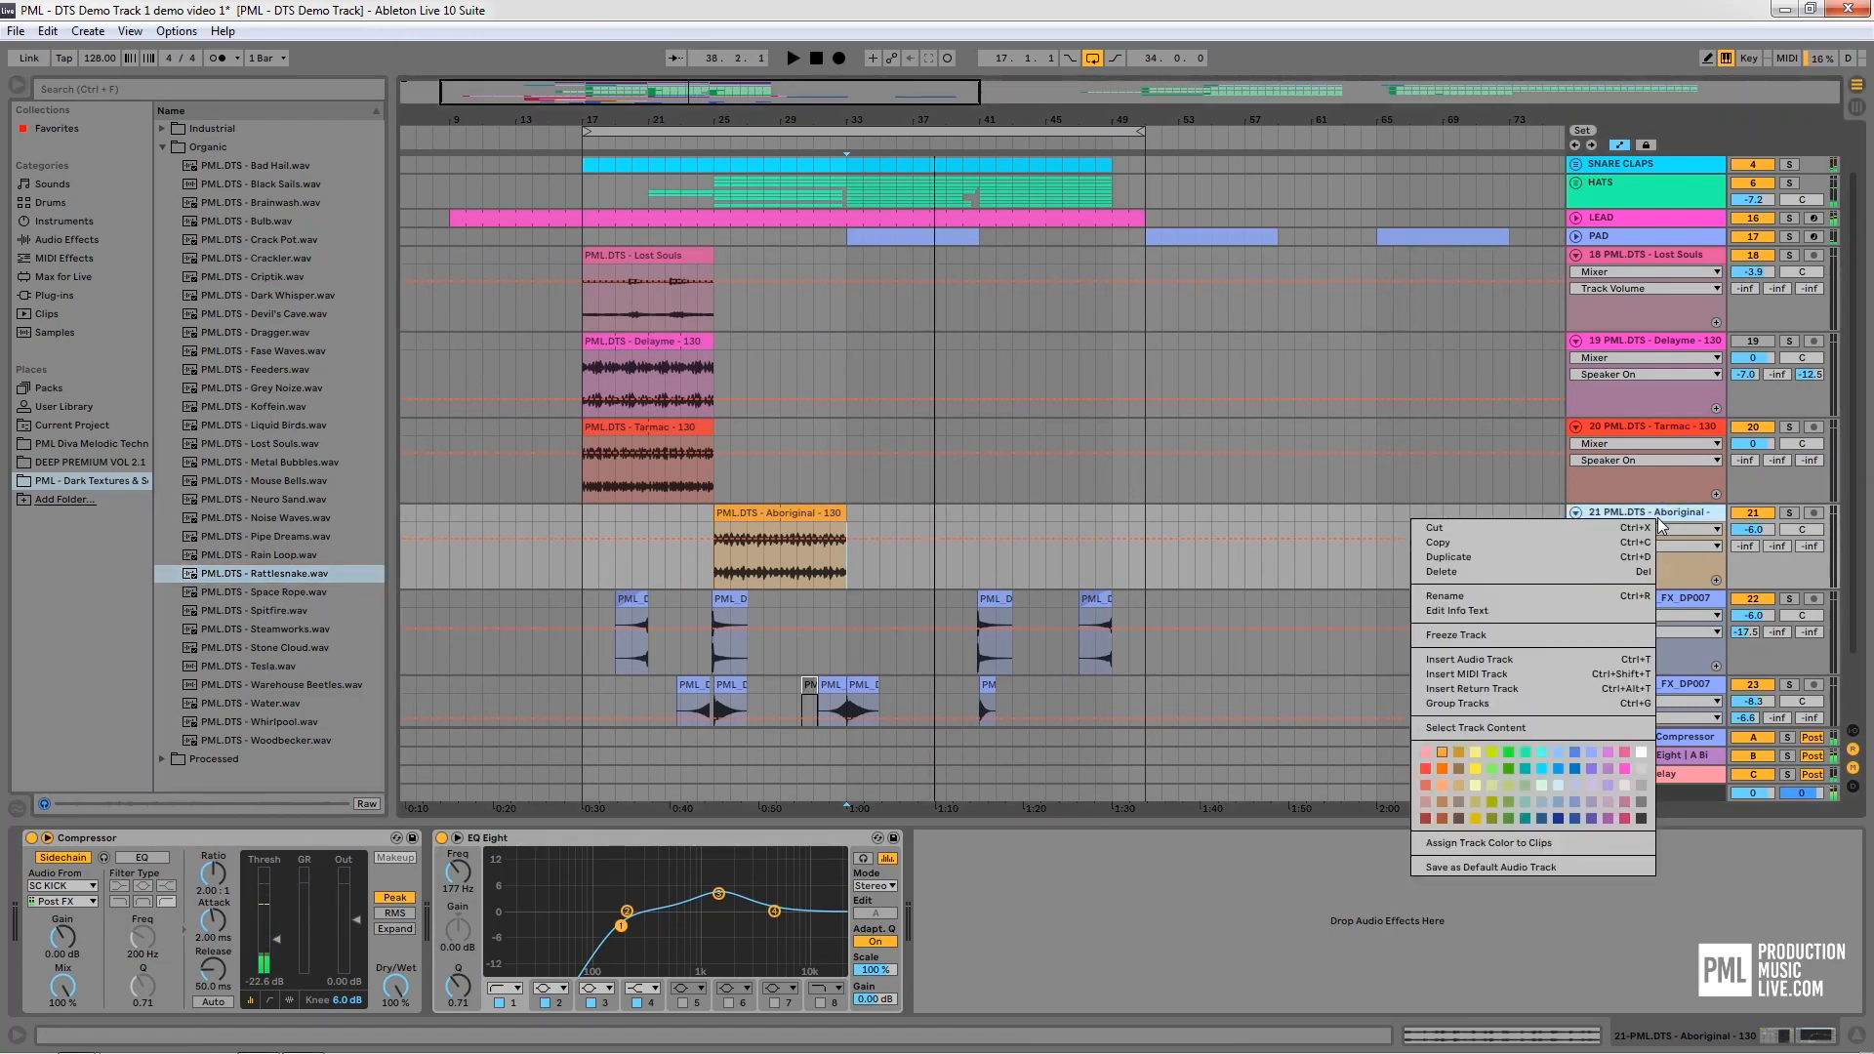
pyautogui.click(1495, 660)
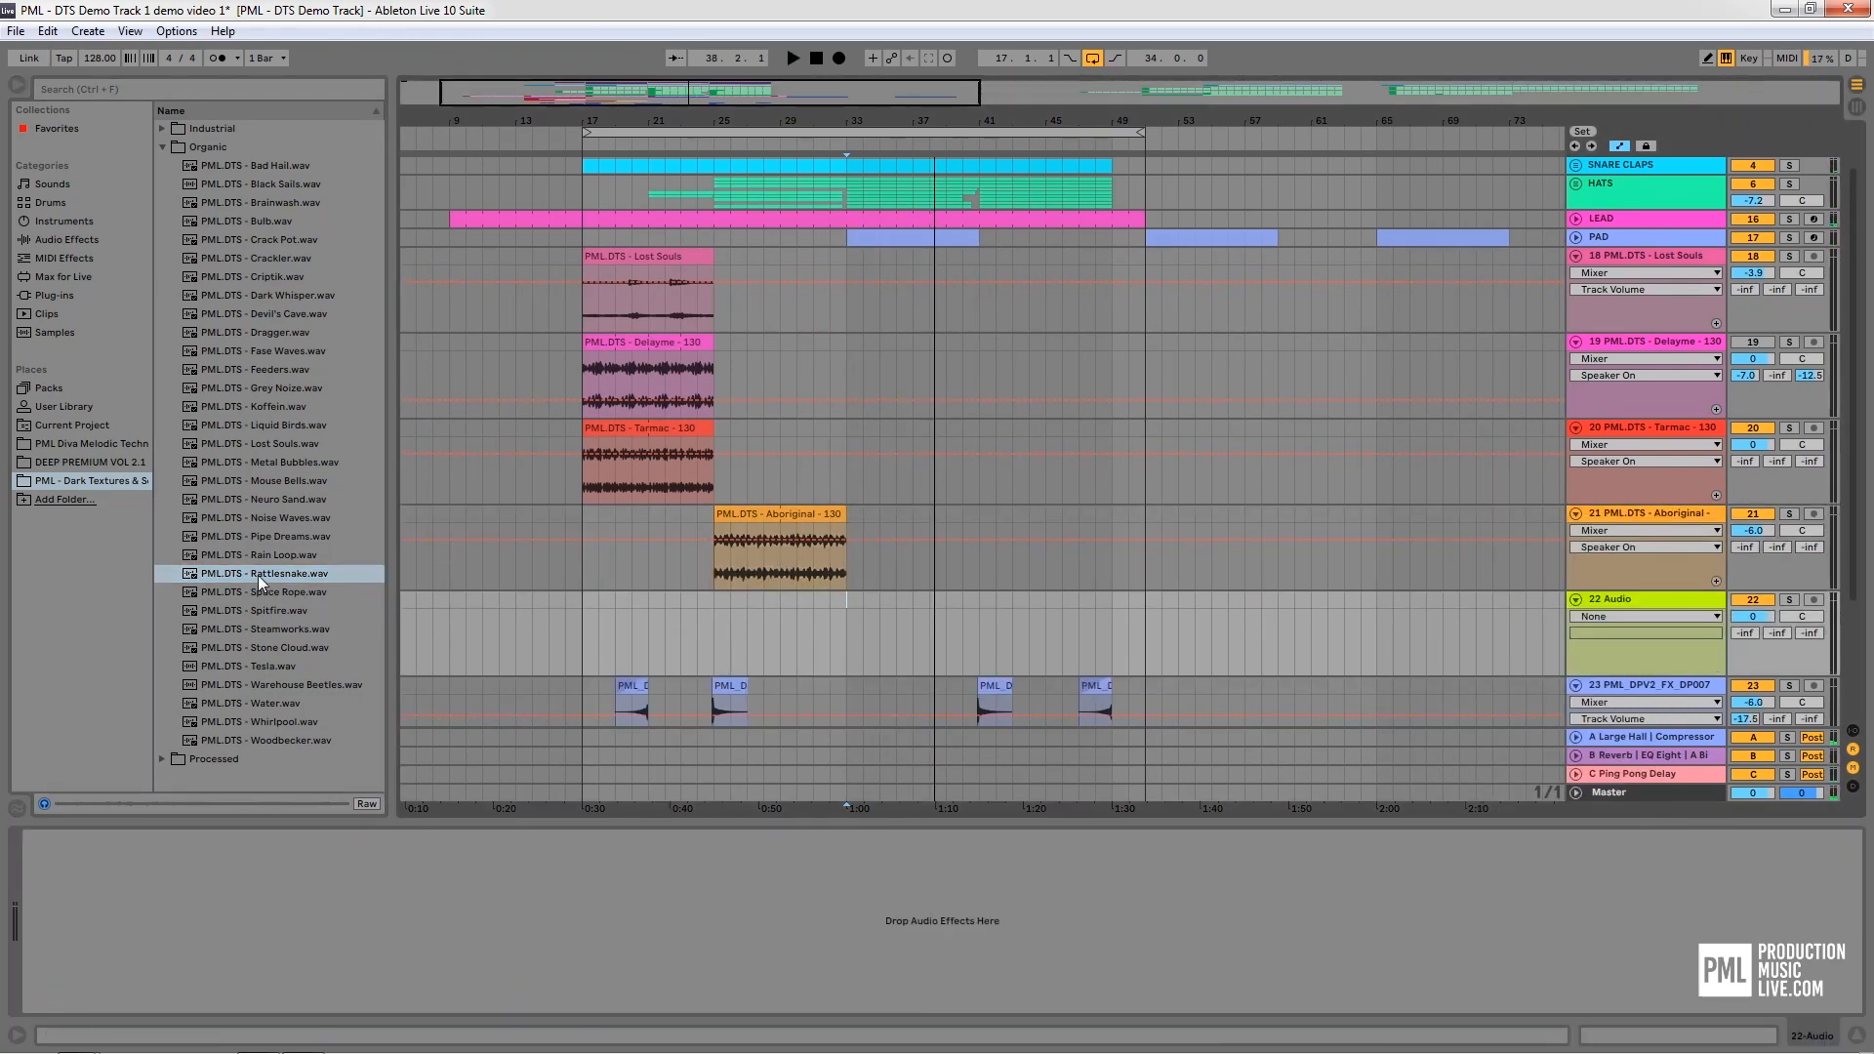
pyautogui.moveTo(258, 576); pyautogui.dragTo(841, 649)
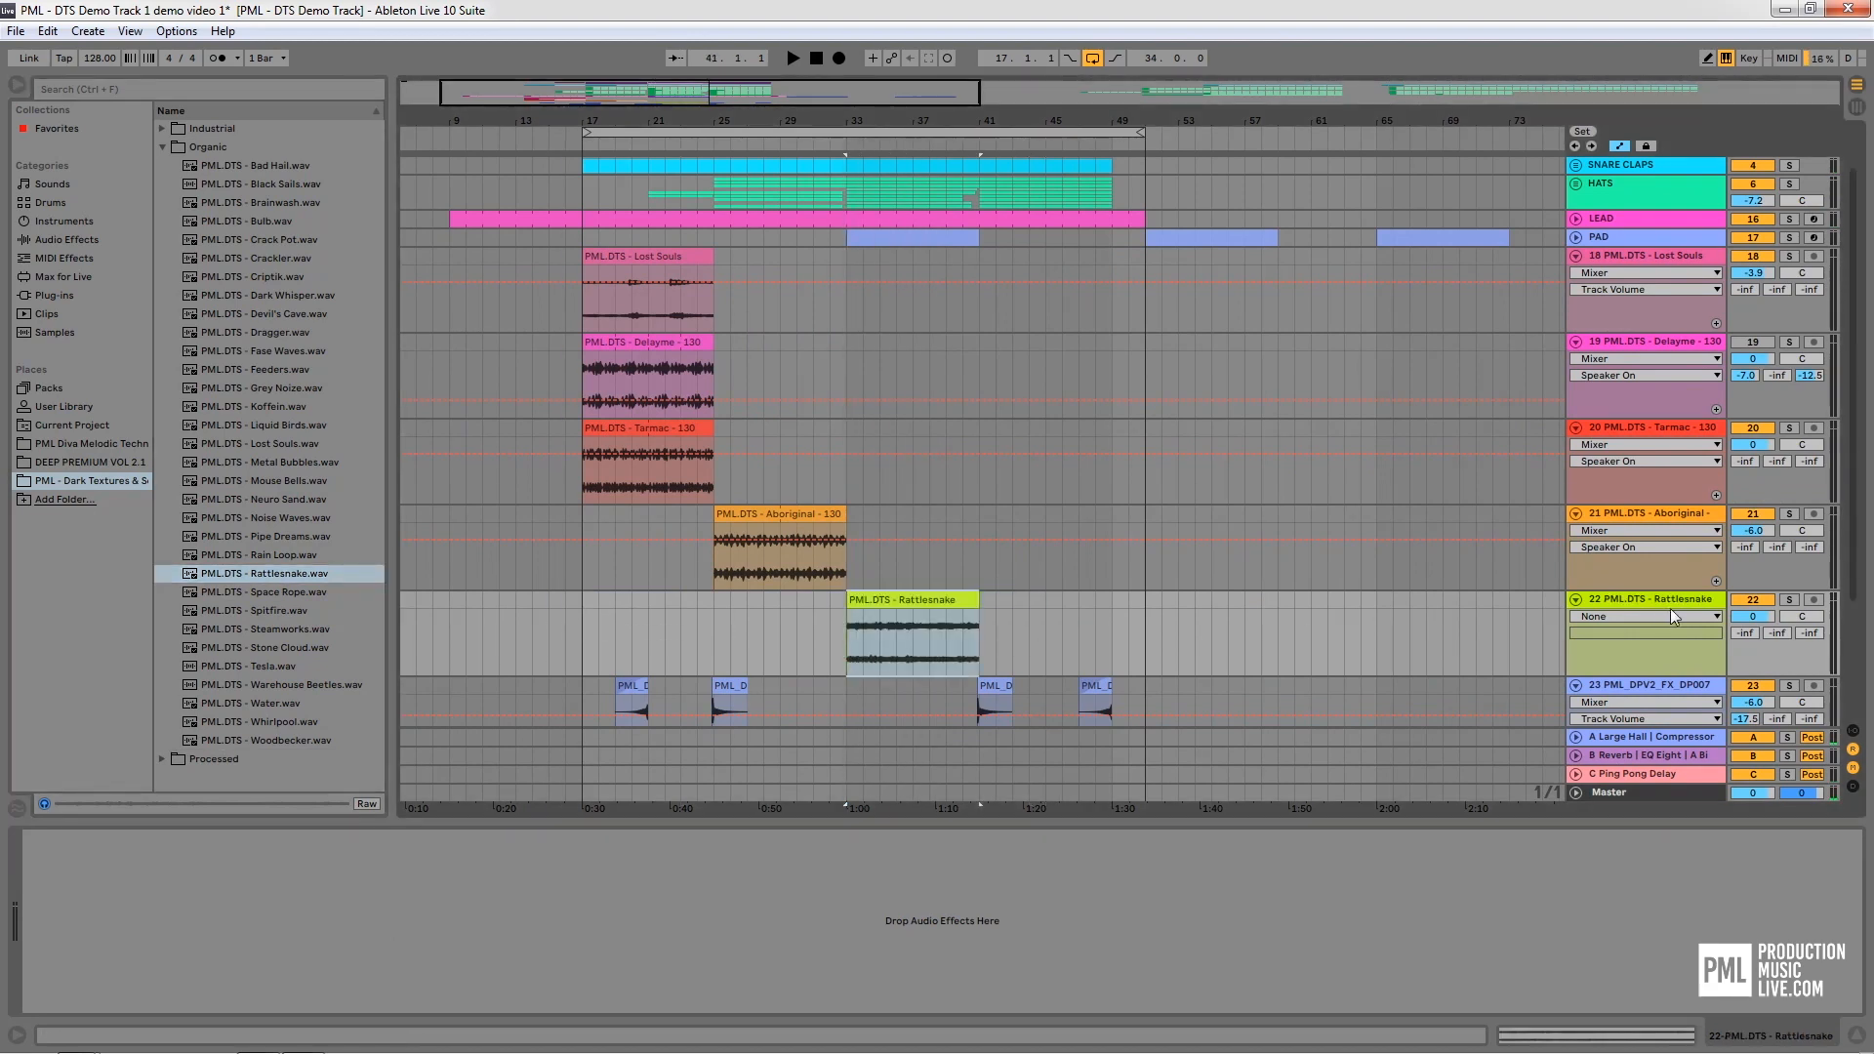
pyautogui.press('space')
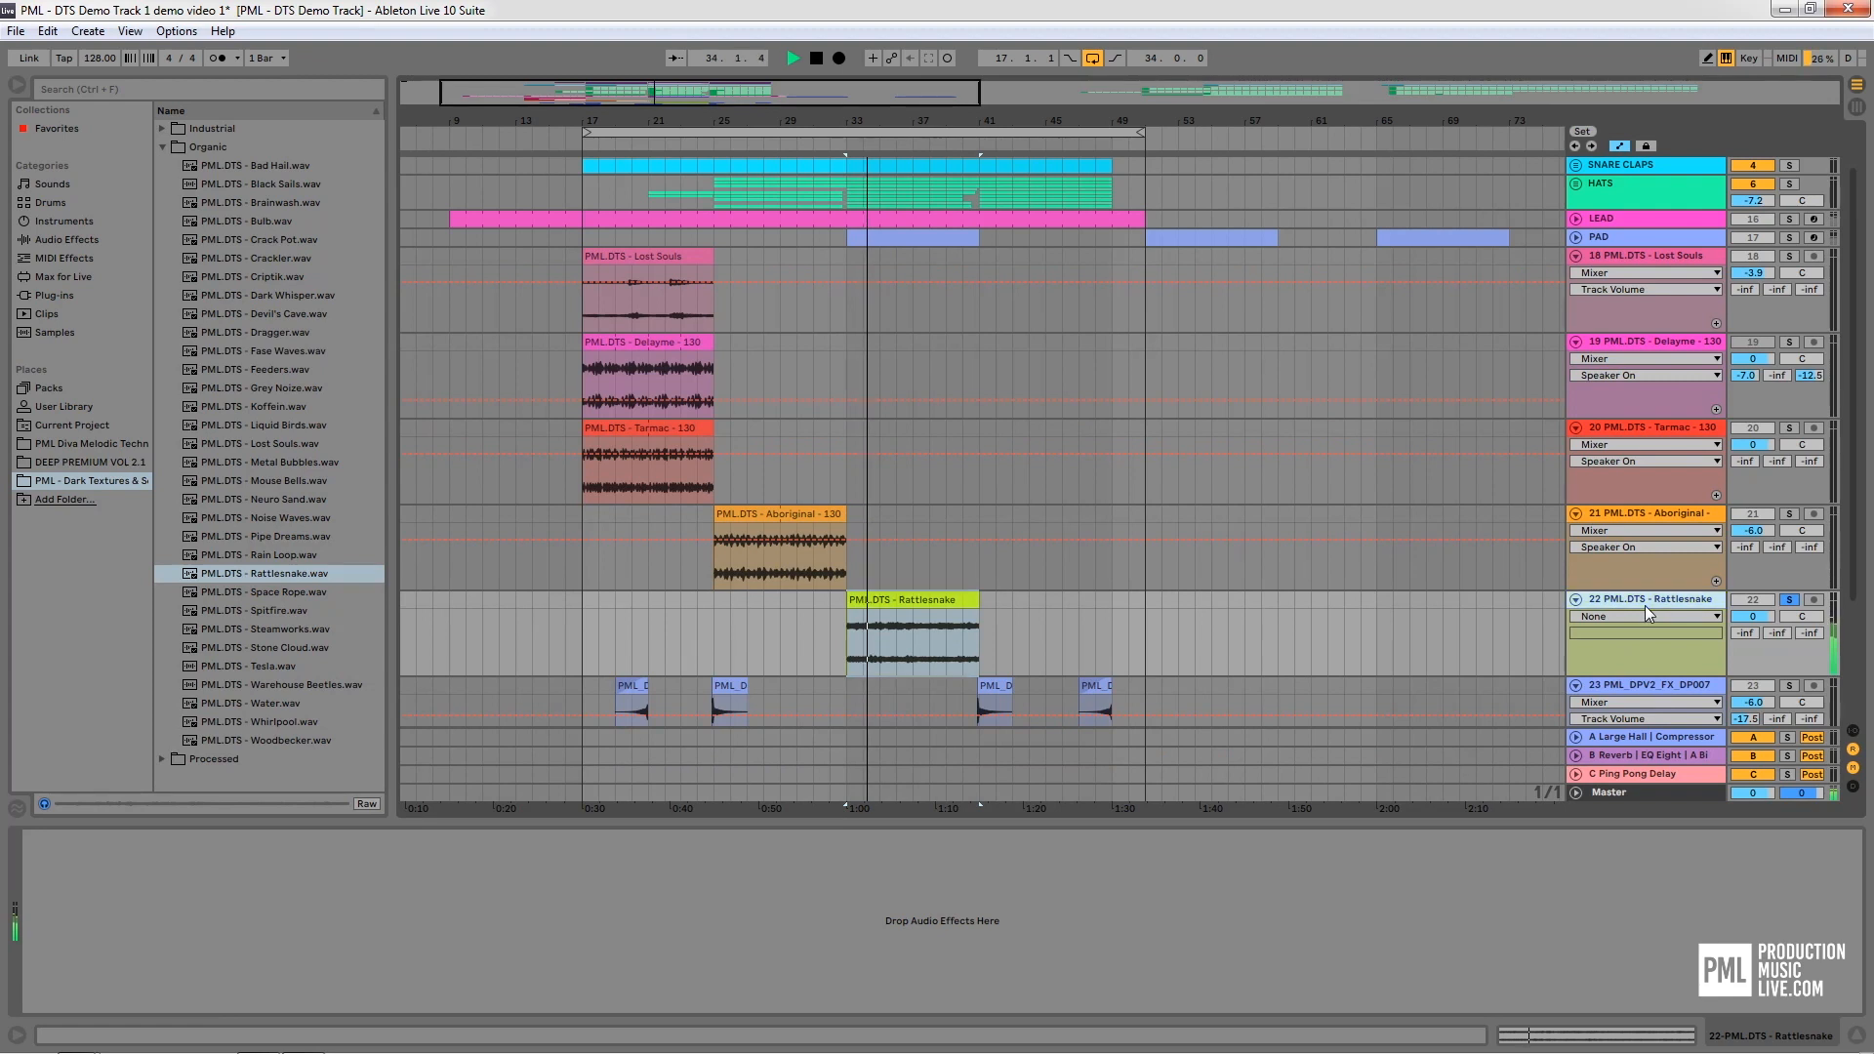
pyautogui.click(1790, 599)
pyautogui.press('space')
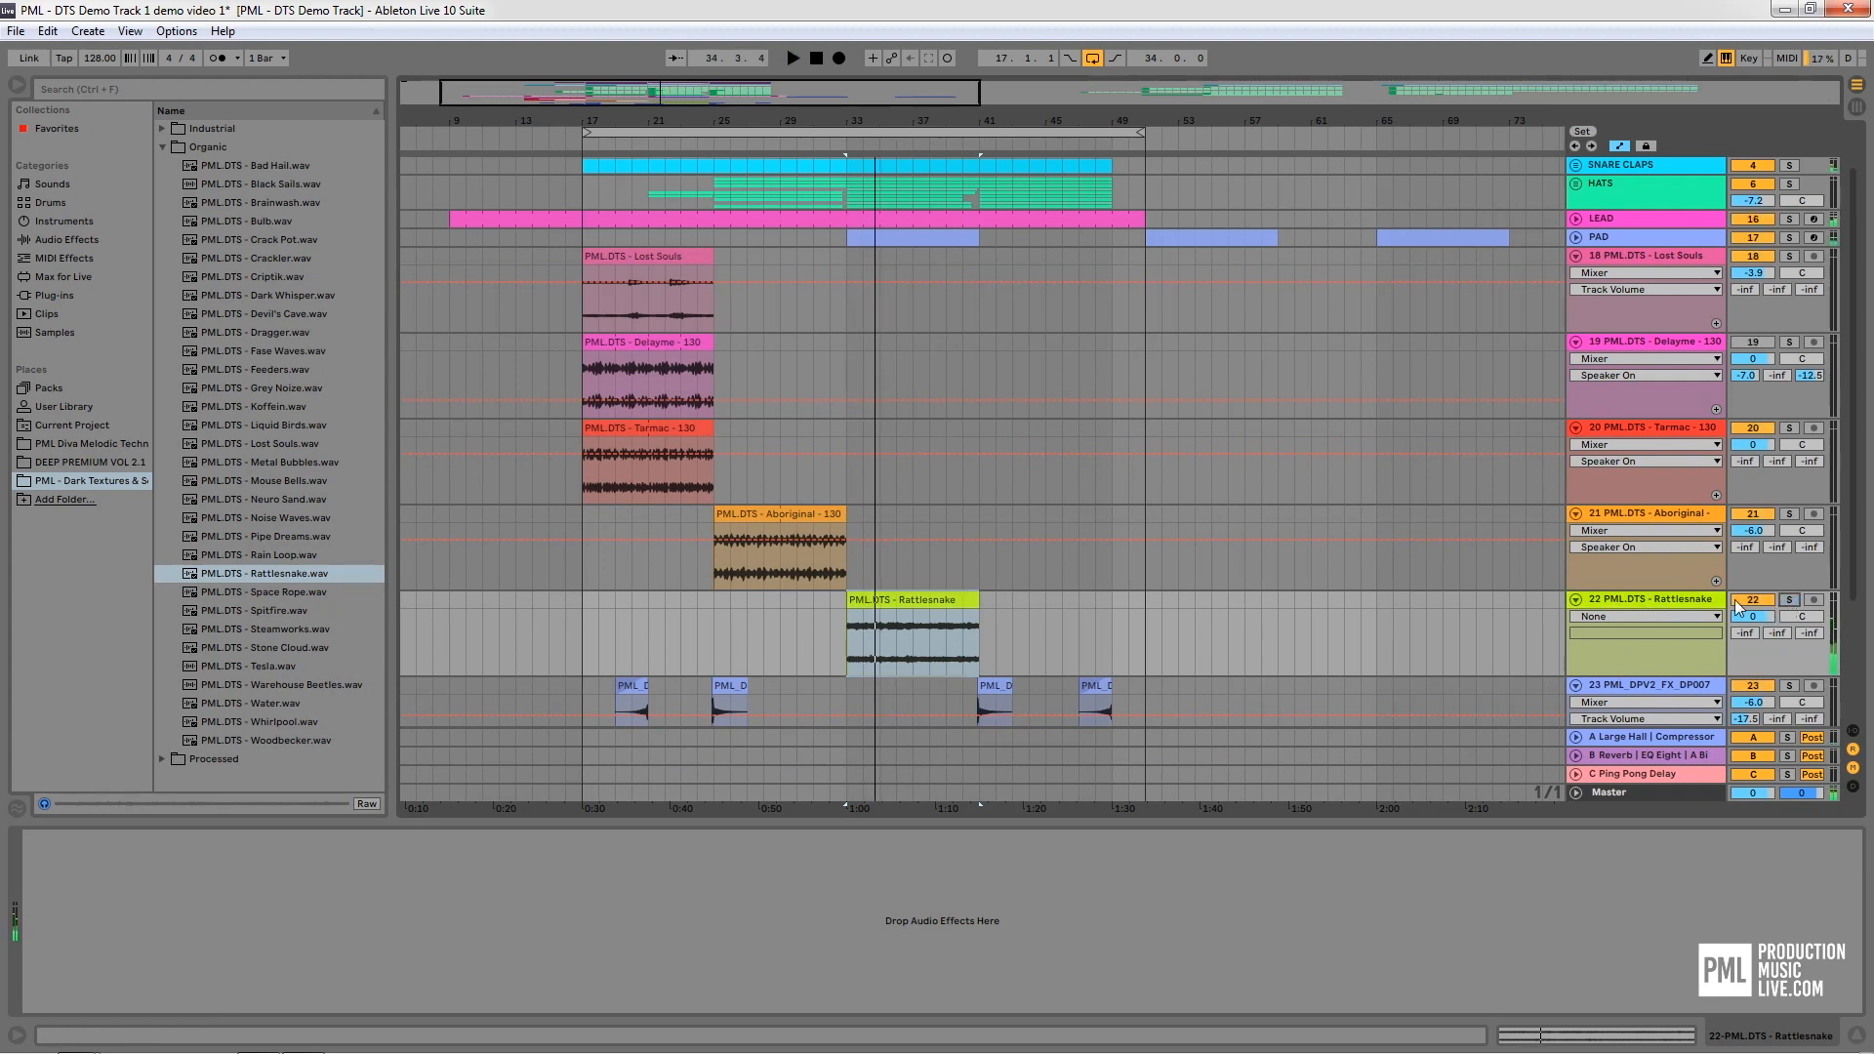
# Copy the Aboriginal track's sidechained Compressor to the Rattlesnake track and set its threshold to -21.9 dB during playback
pyautogui.click(1646, 517)
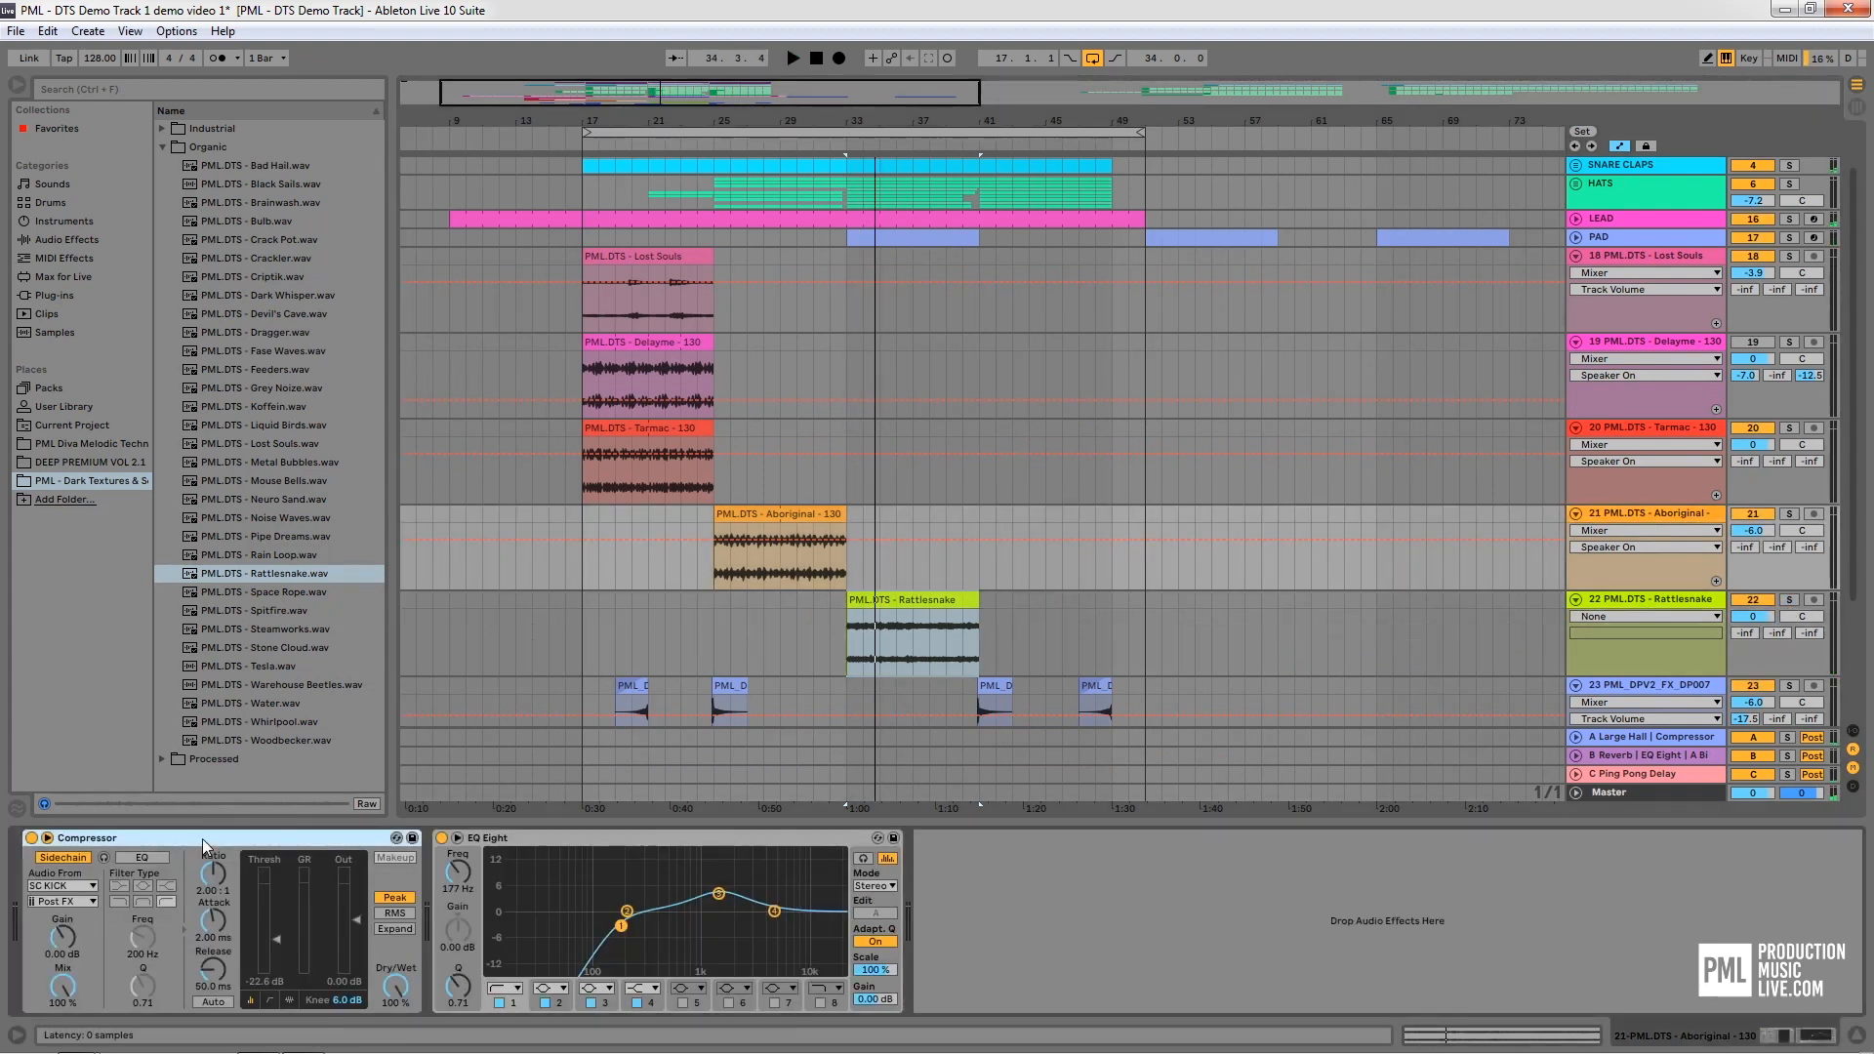
pyautogui.click(1640, 597)
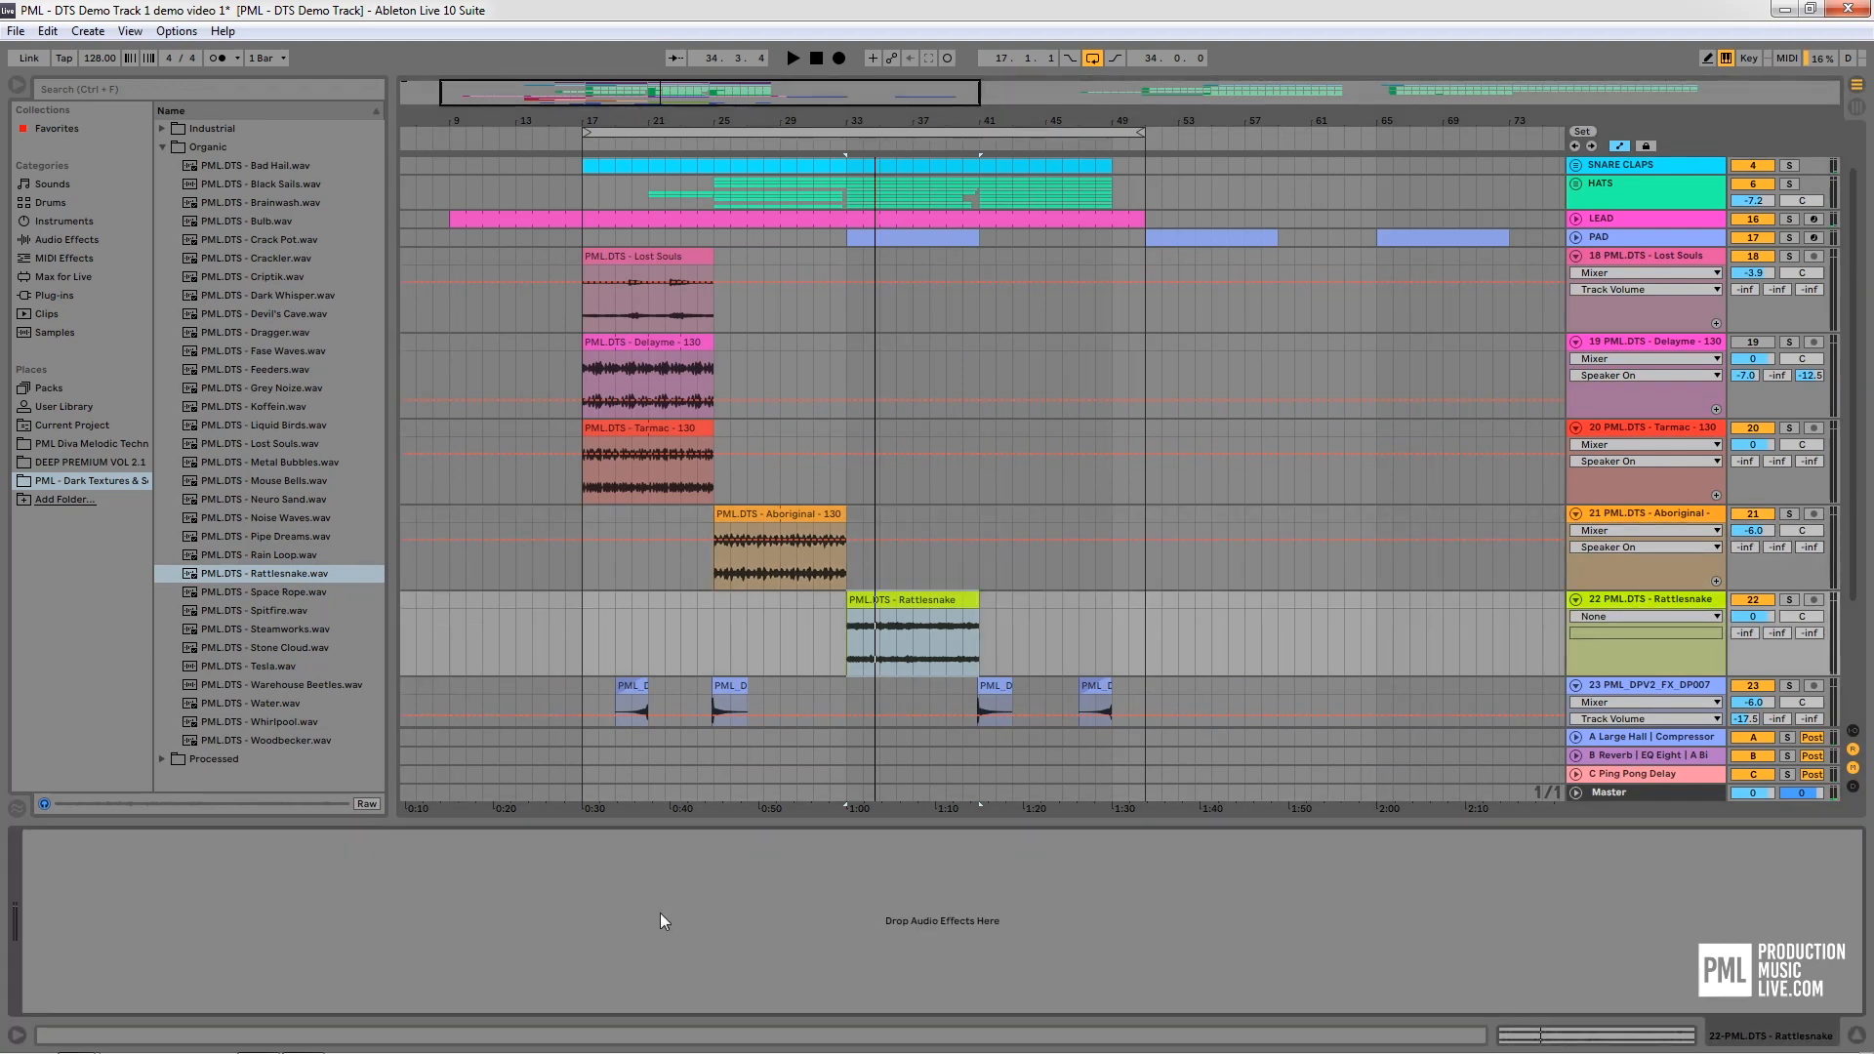
pyautogui.hotkey('ctrl', 'v')
pyautogui.press('space')
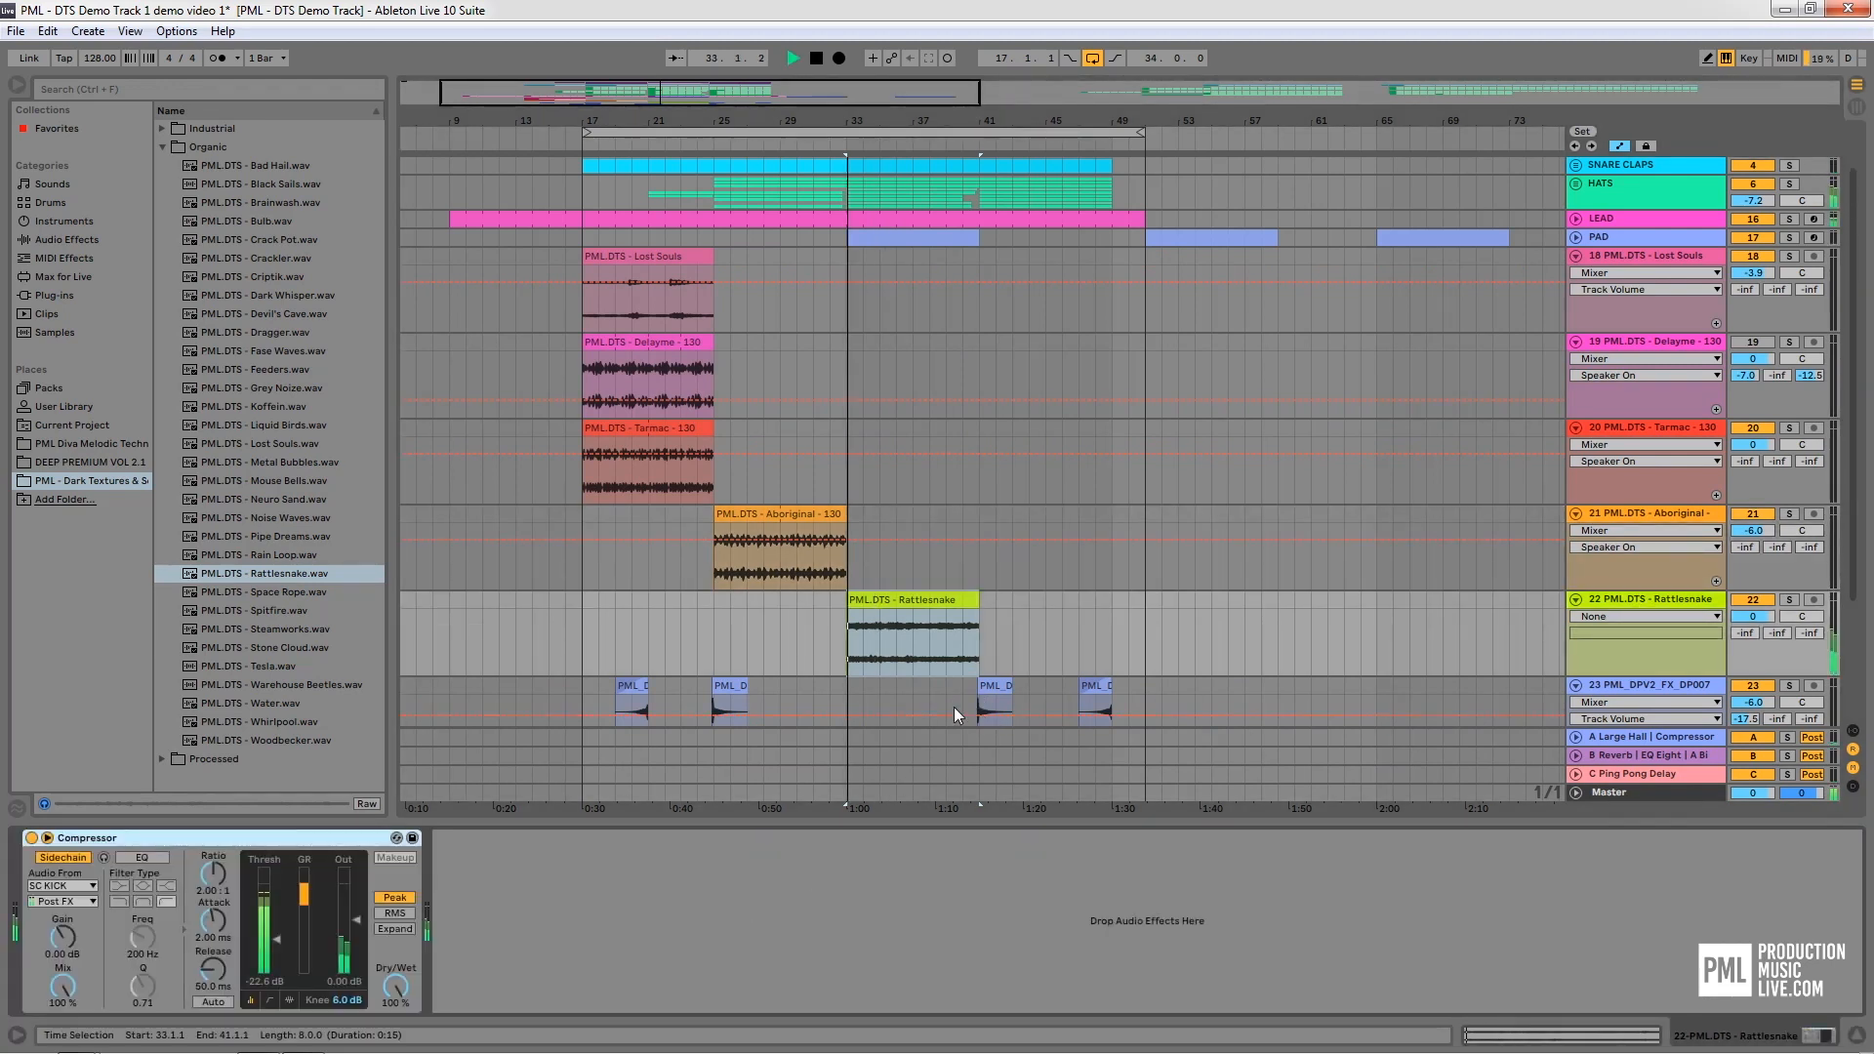
pyautogui.moveTo(263, 939)
pyautogui.mouseDown()
pyautogui.moveTo(264, 954)
pyautogui.moveTo(276, 938)
pyautogui.mouseUp()
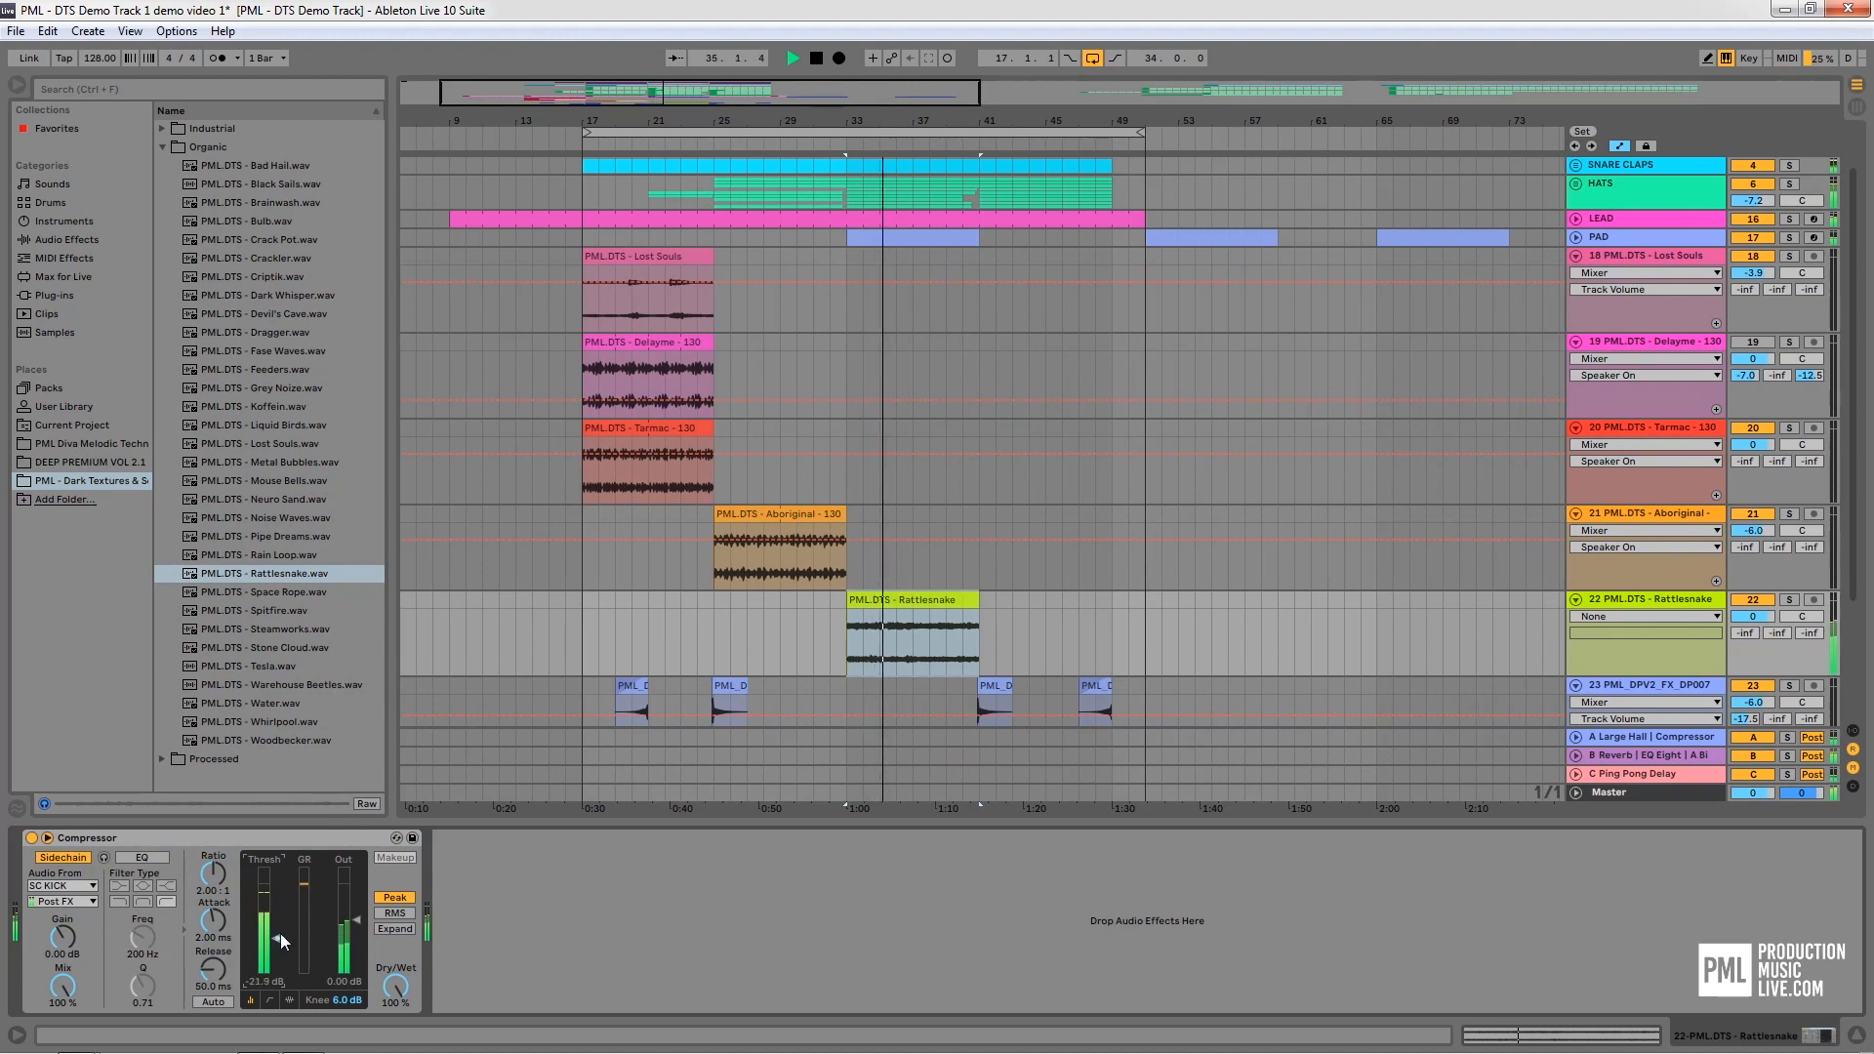
pyautogui.click(1645, 597)
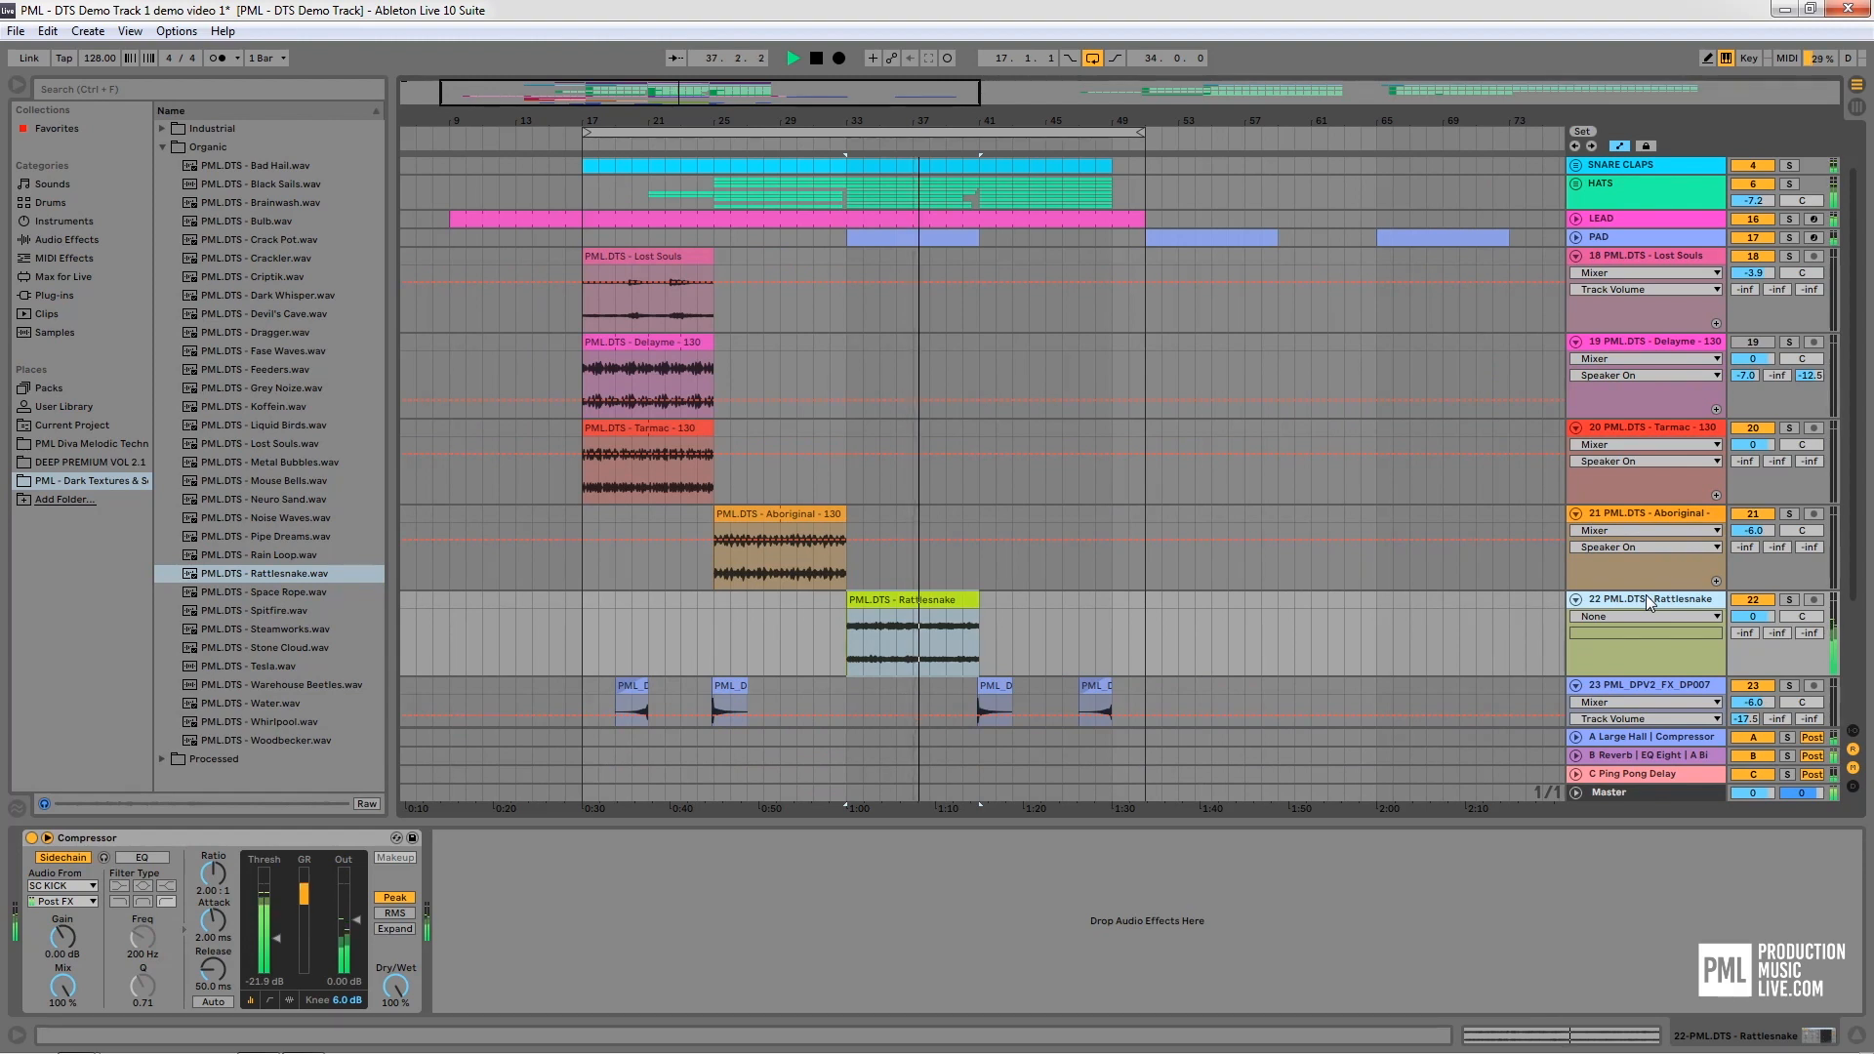
# Hide the automation lanes, fade out the Rattlesnake clip from about bar 36, and shorten it to end at bar 38
pyautogui.click(940, 607)
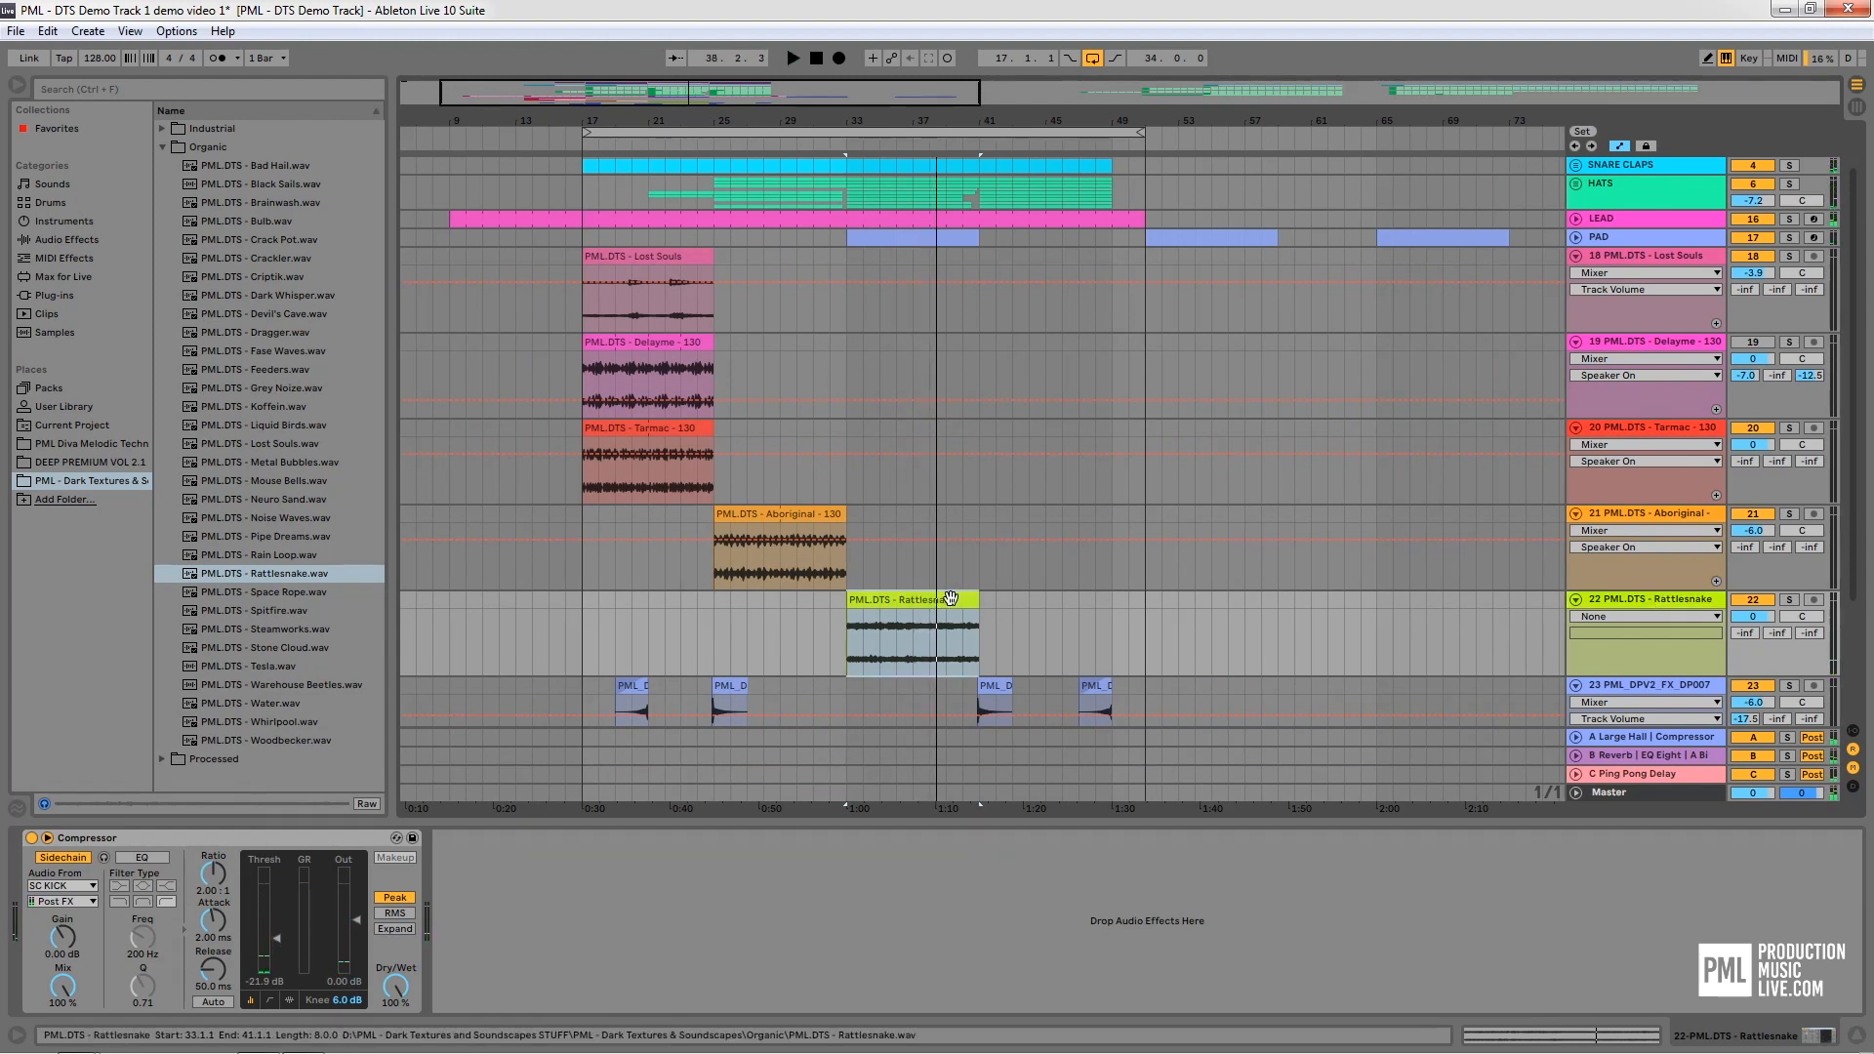
pyautogui.click(1617, 146)
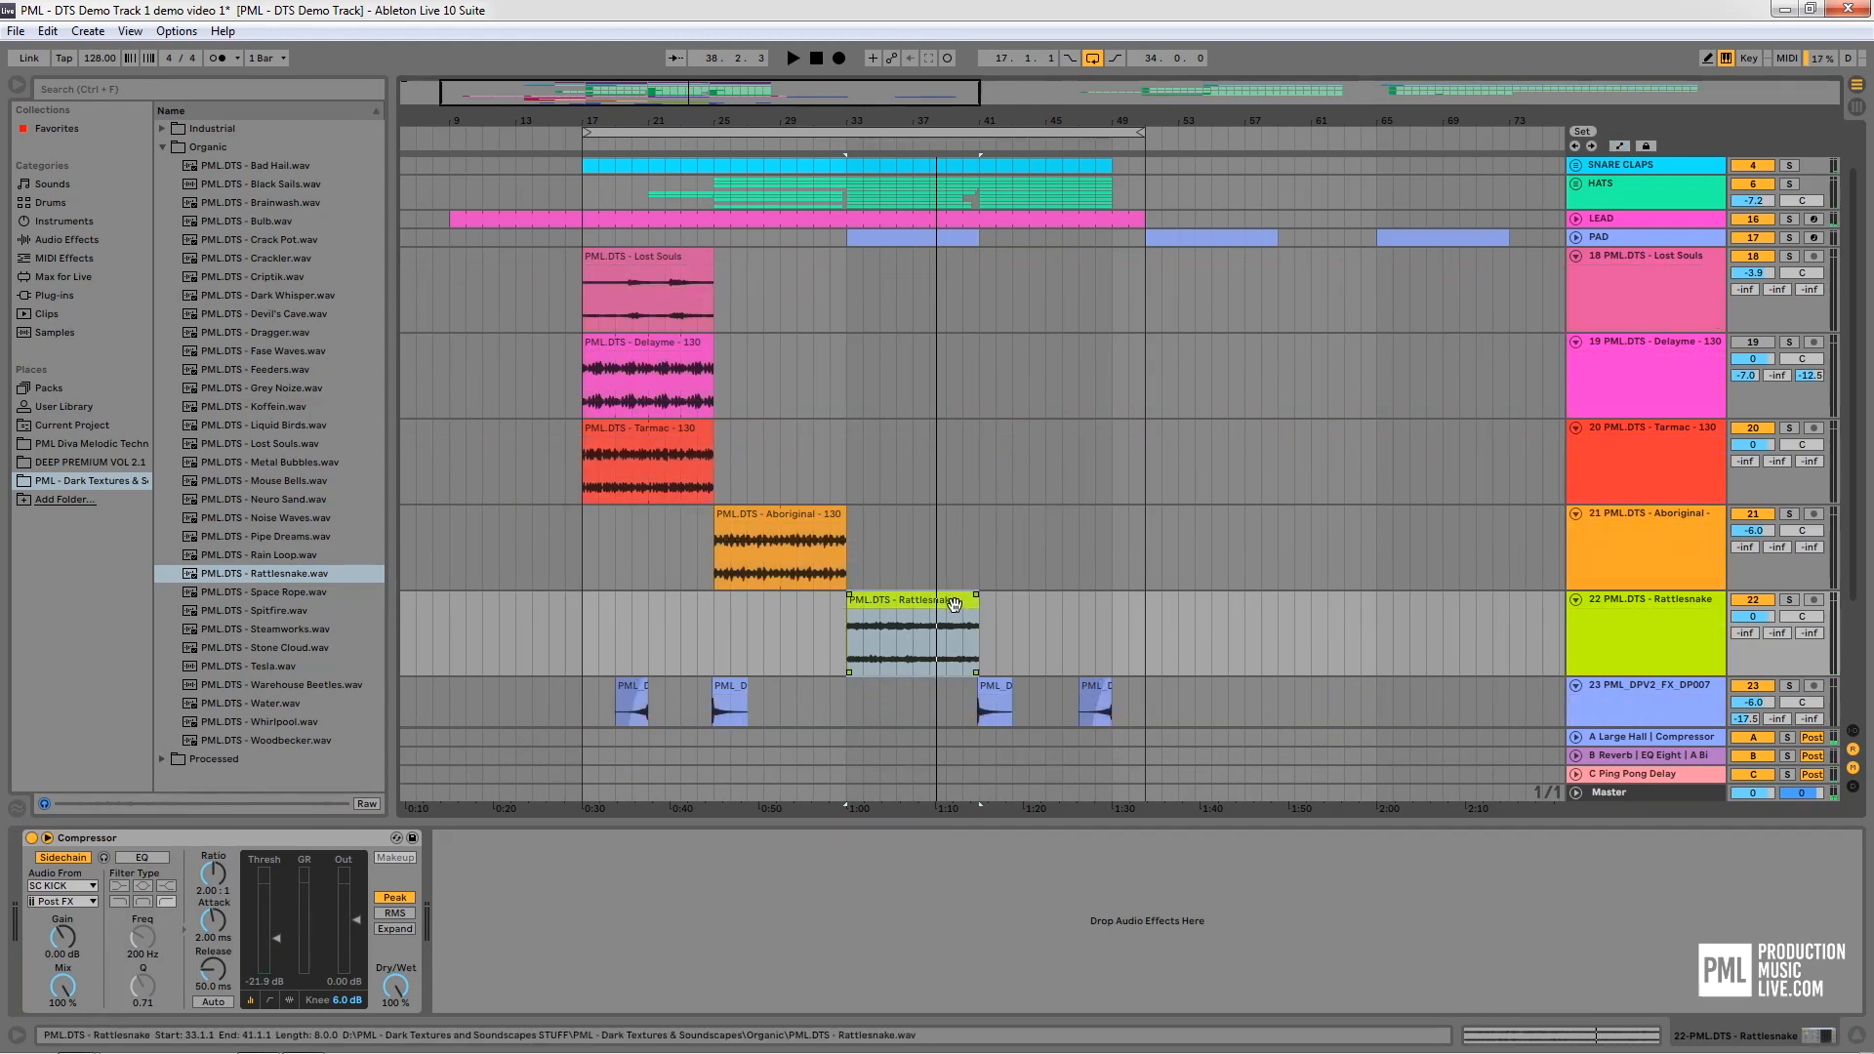
pyautogui.moveTo(977, 594); pyautogui.dragTo(898, 601)
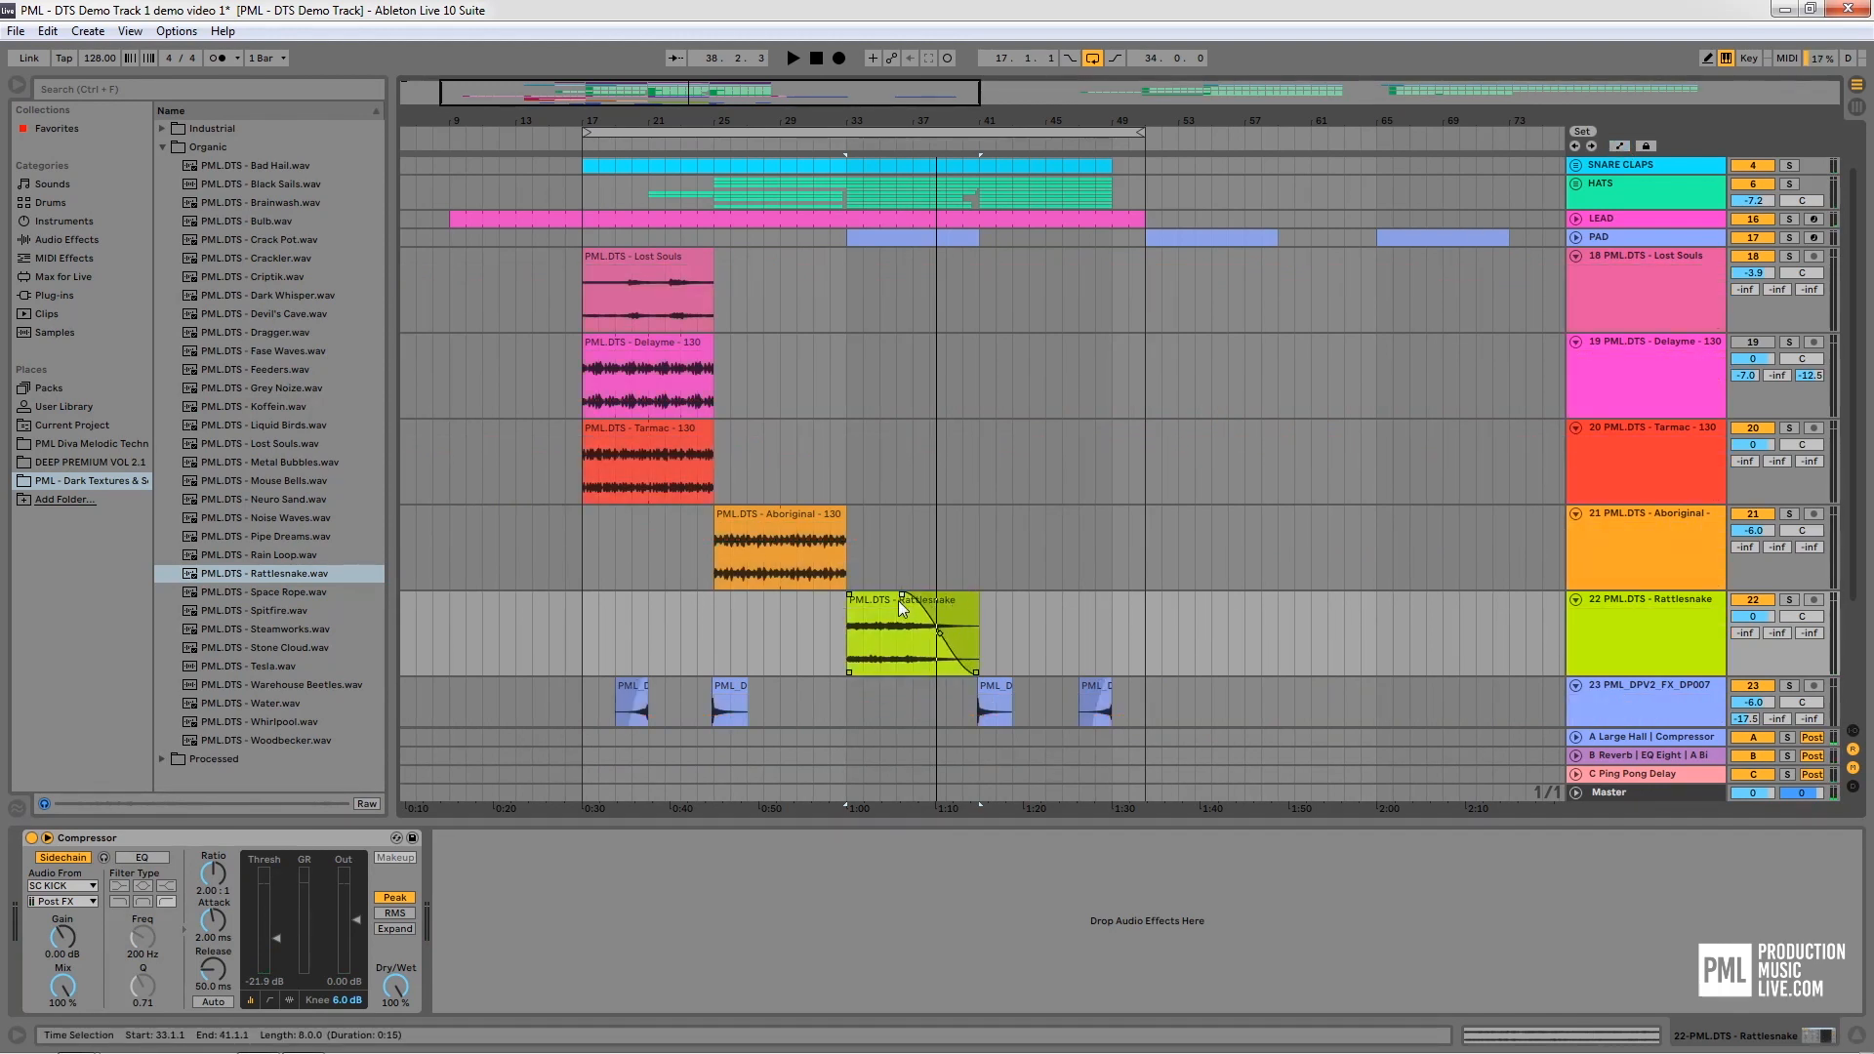
pyautogui.click(826, 627)
pyautogui.press('space')
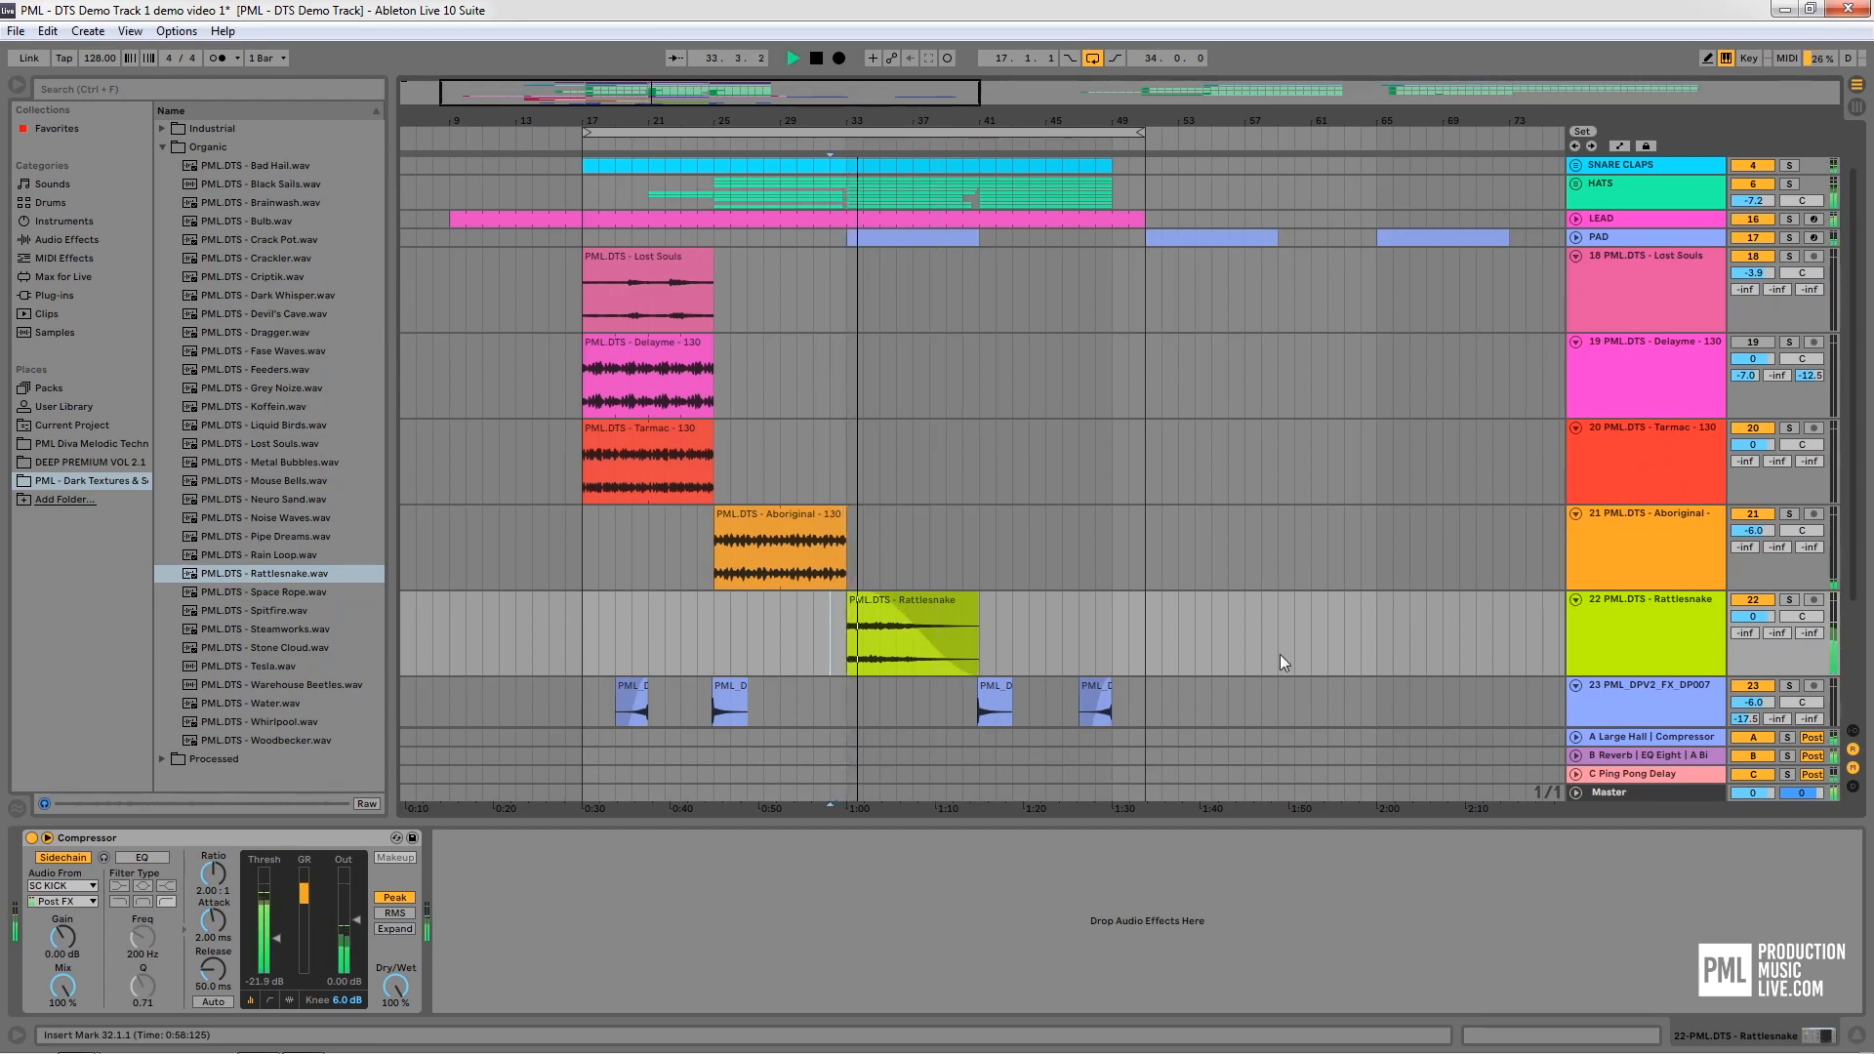
pyautogui.moveTo(978, 621); pyautogui.dragTo(930, 621)
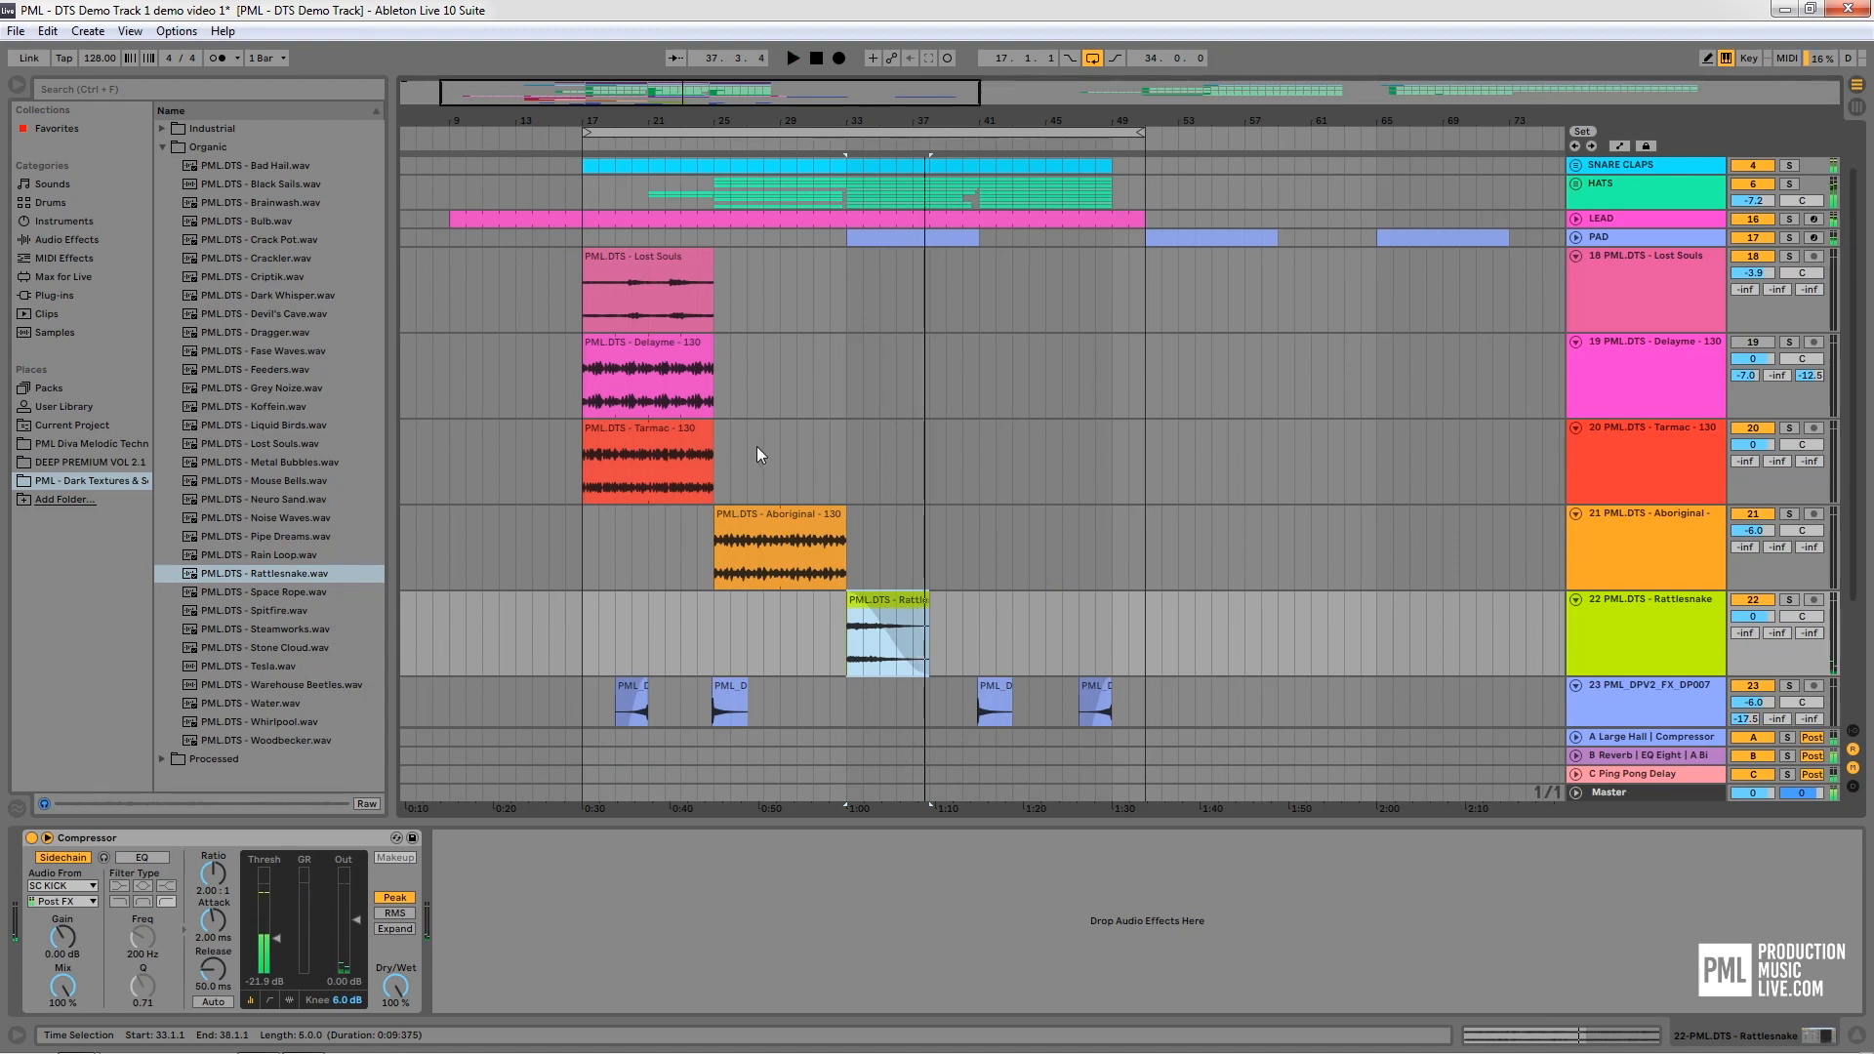
# Audition the Bad Radio, Black Crystal and Boiler Kitchen samples from the Industrial folder
pyautogui.scroll(2, 824, 495)
pyautogui.click(162, 148)
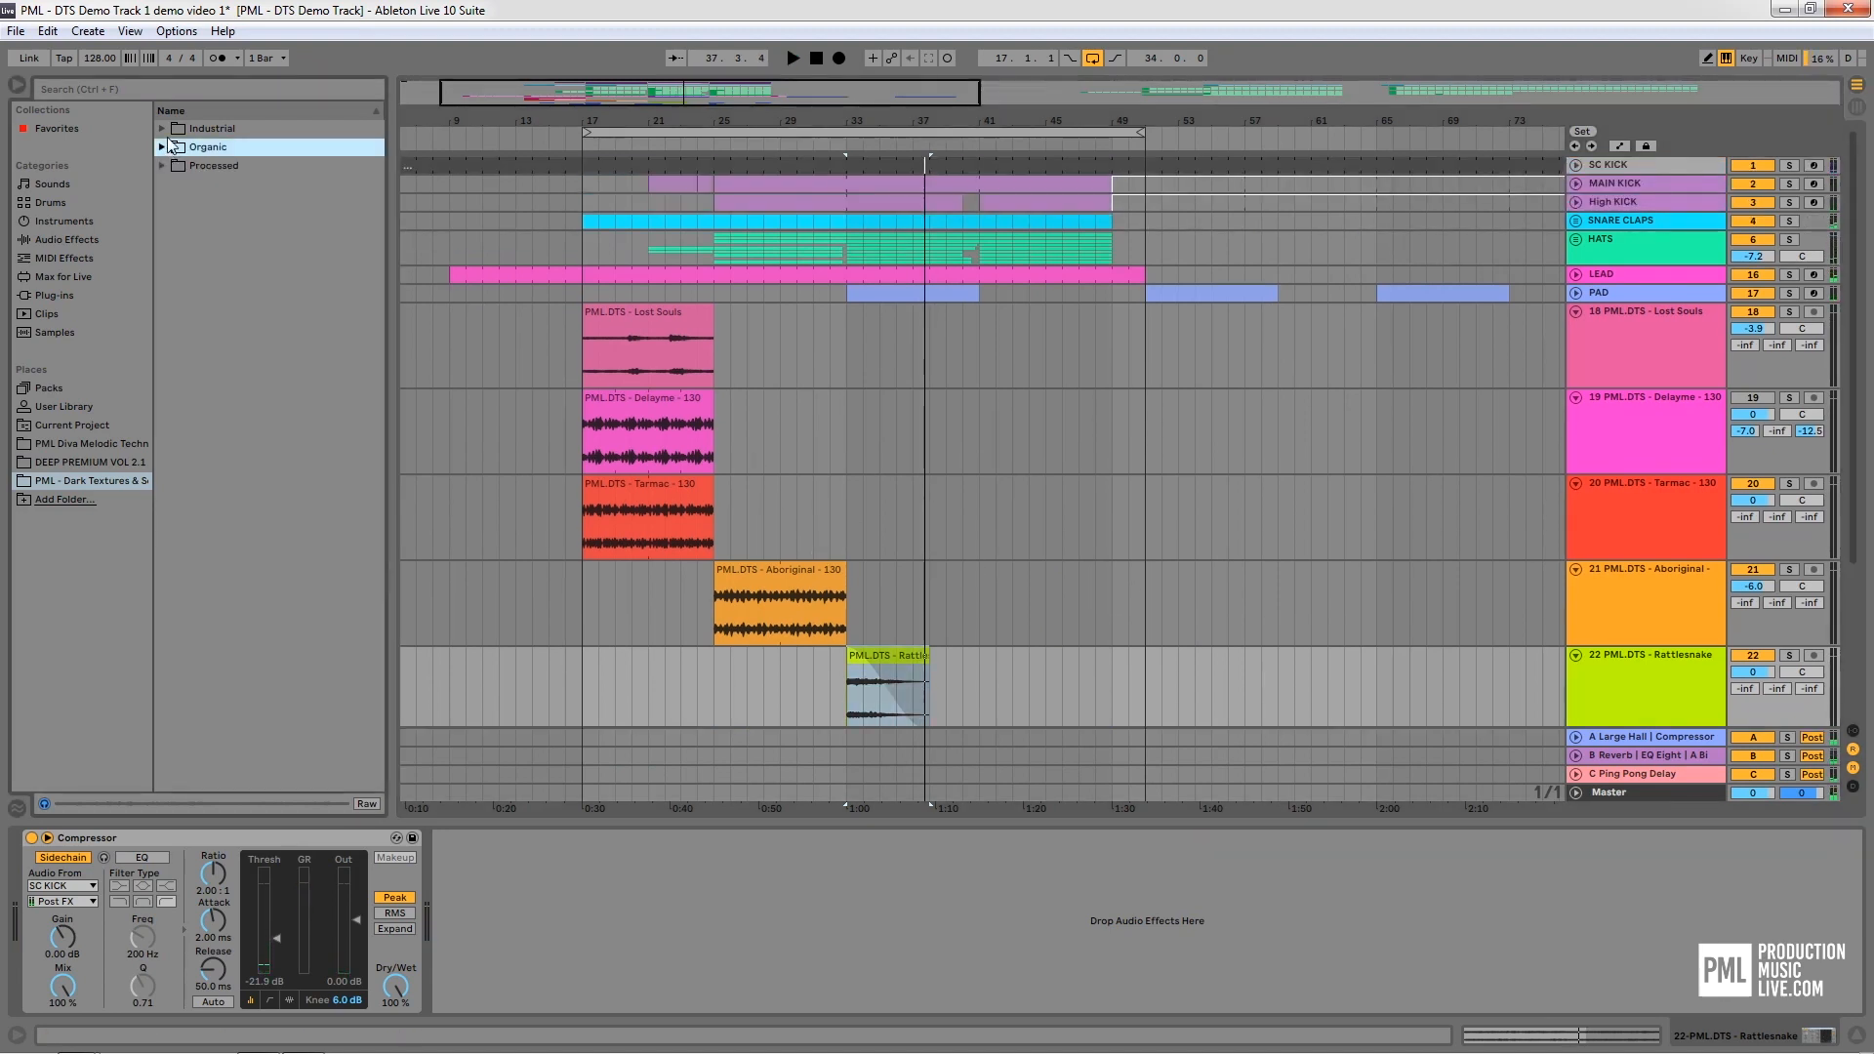
pyautogui.click(160, 129)
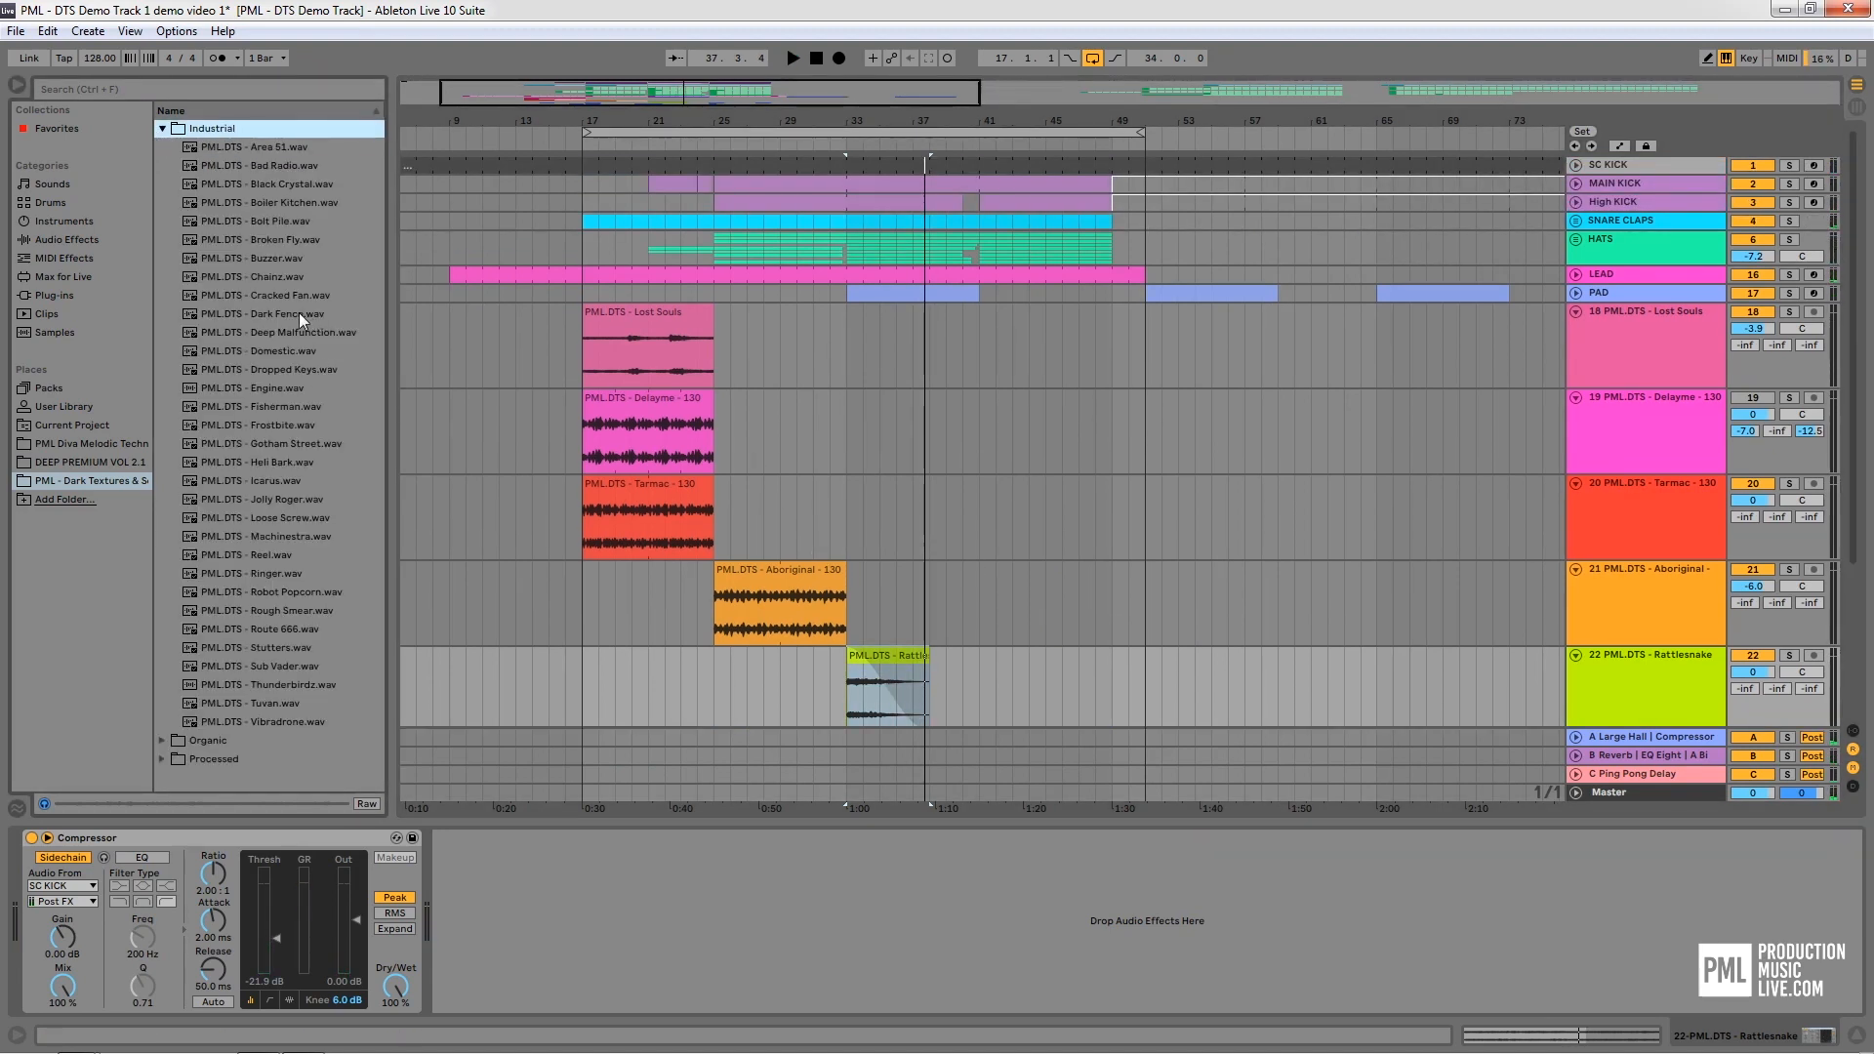
pyautogui.click(284, 167)
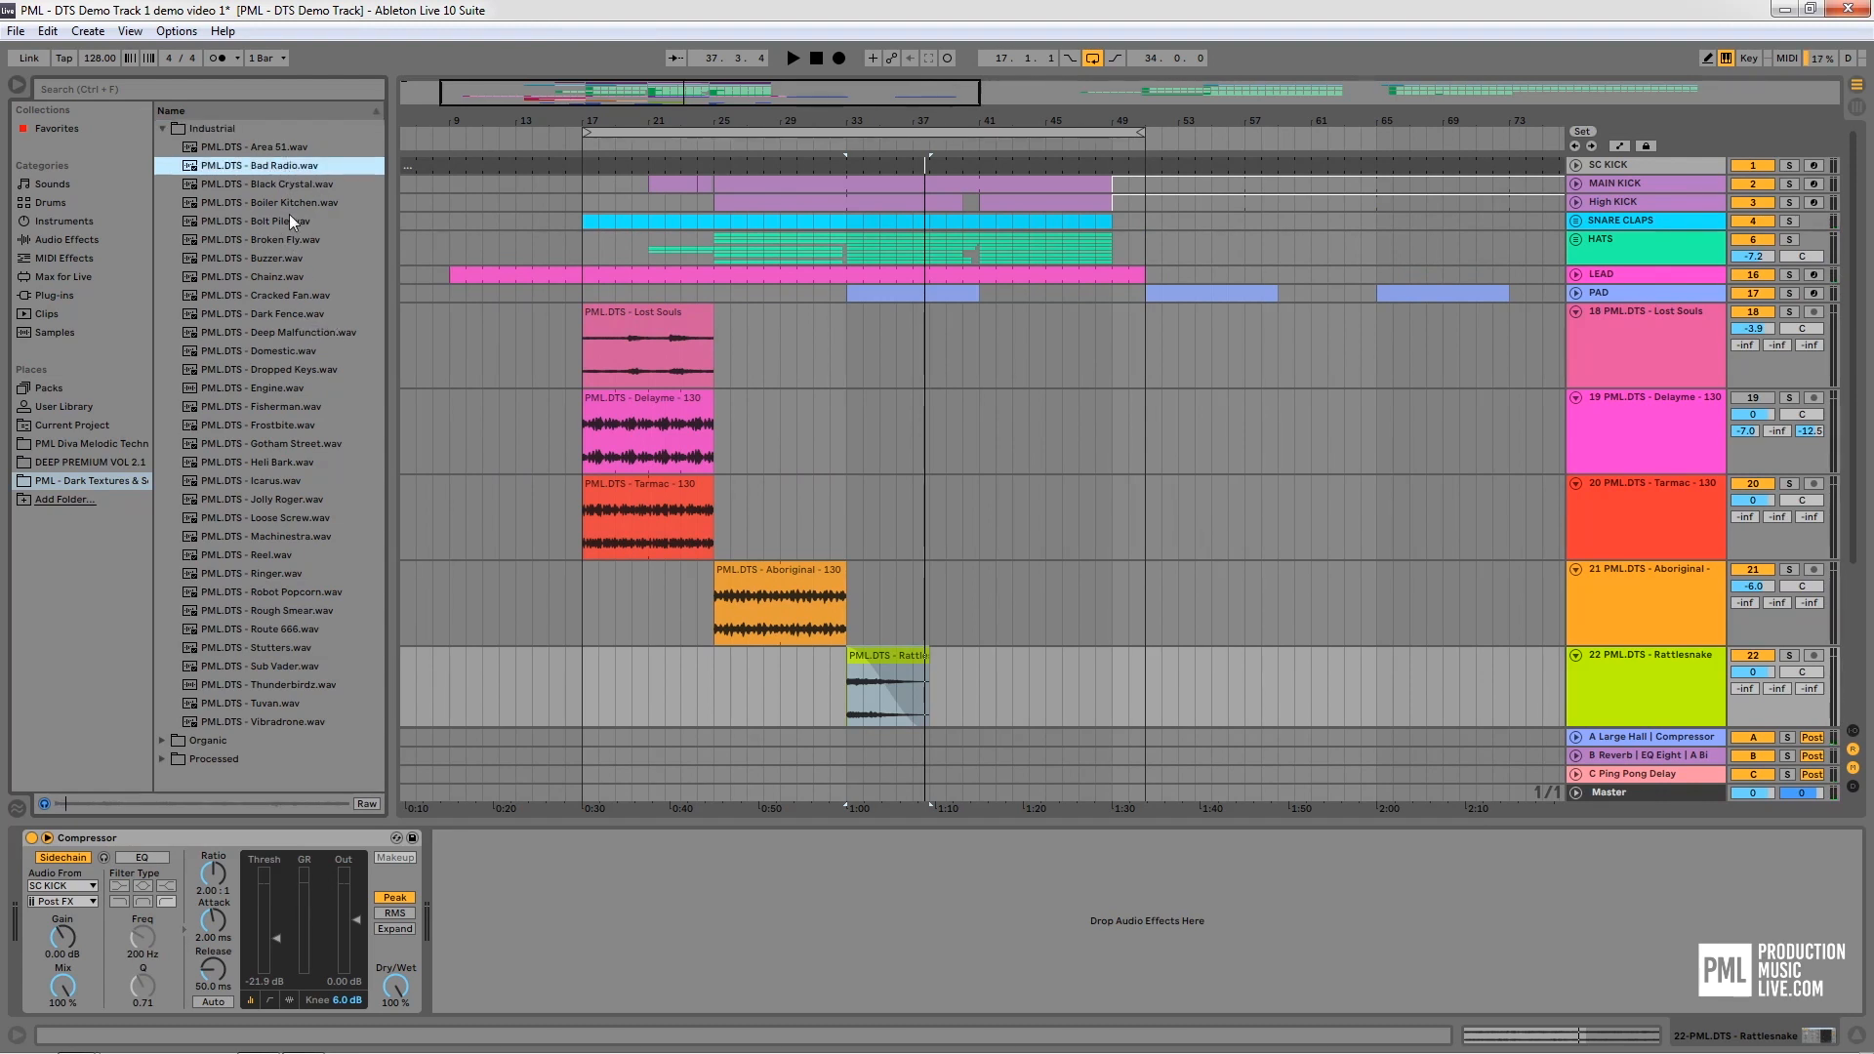
pyautogui.click(262, 182)
pyautogui.click(266, 208)
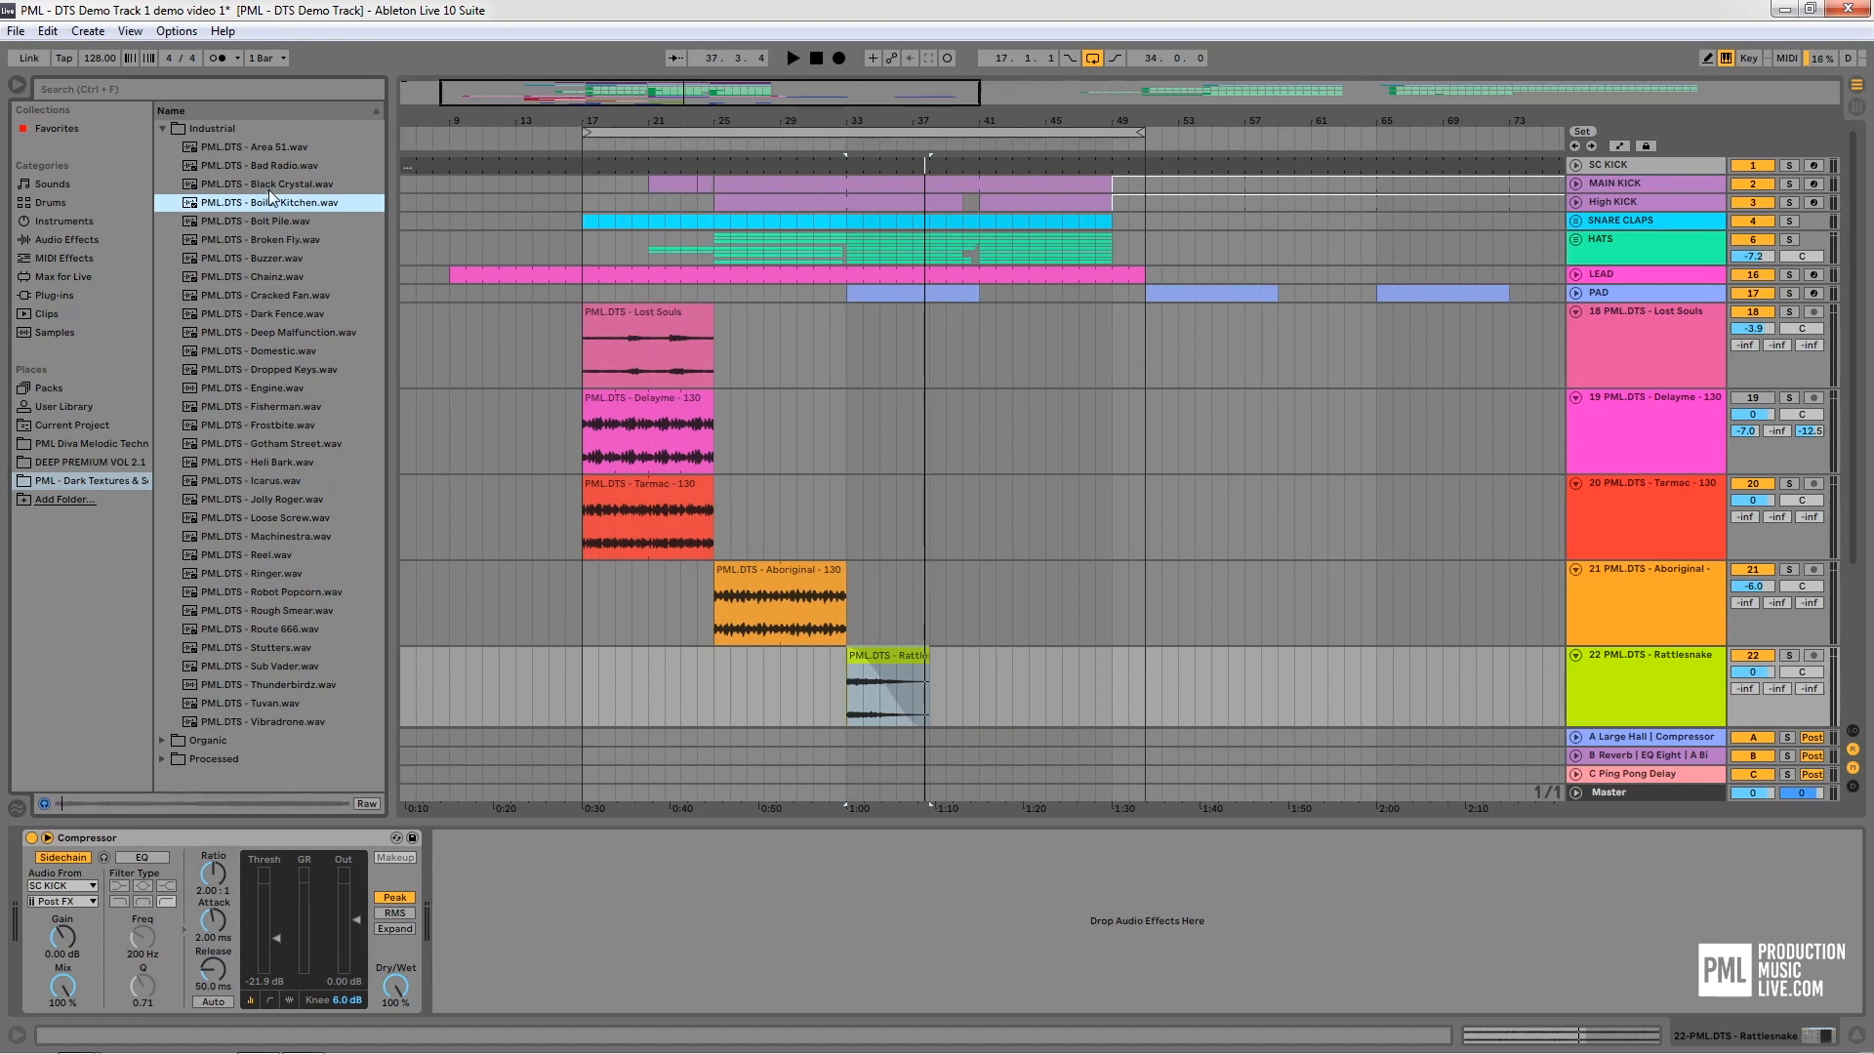
pyautogui.click(269, 188)
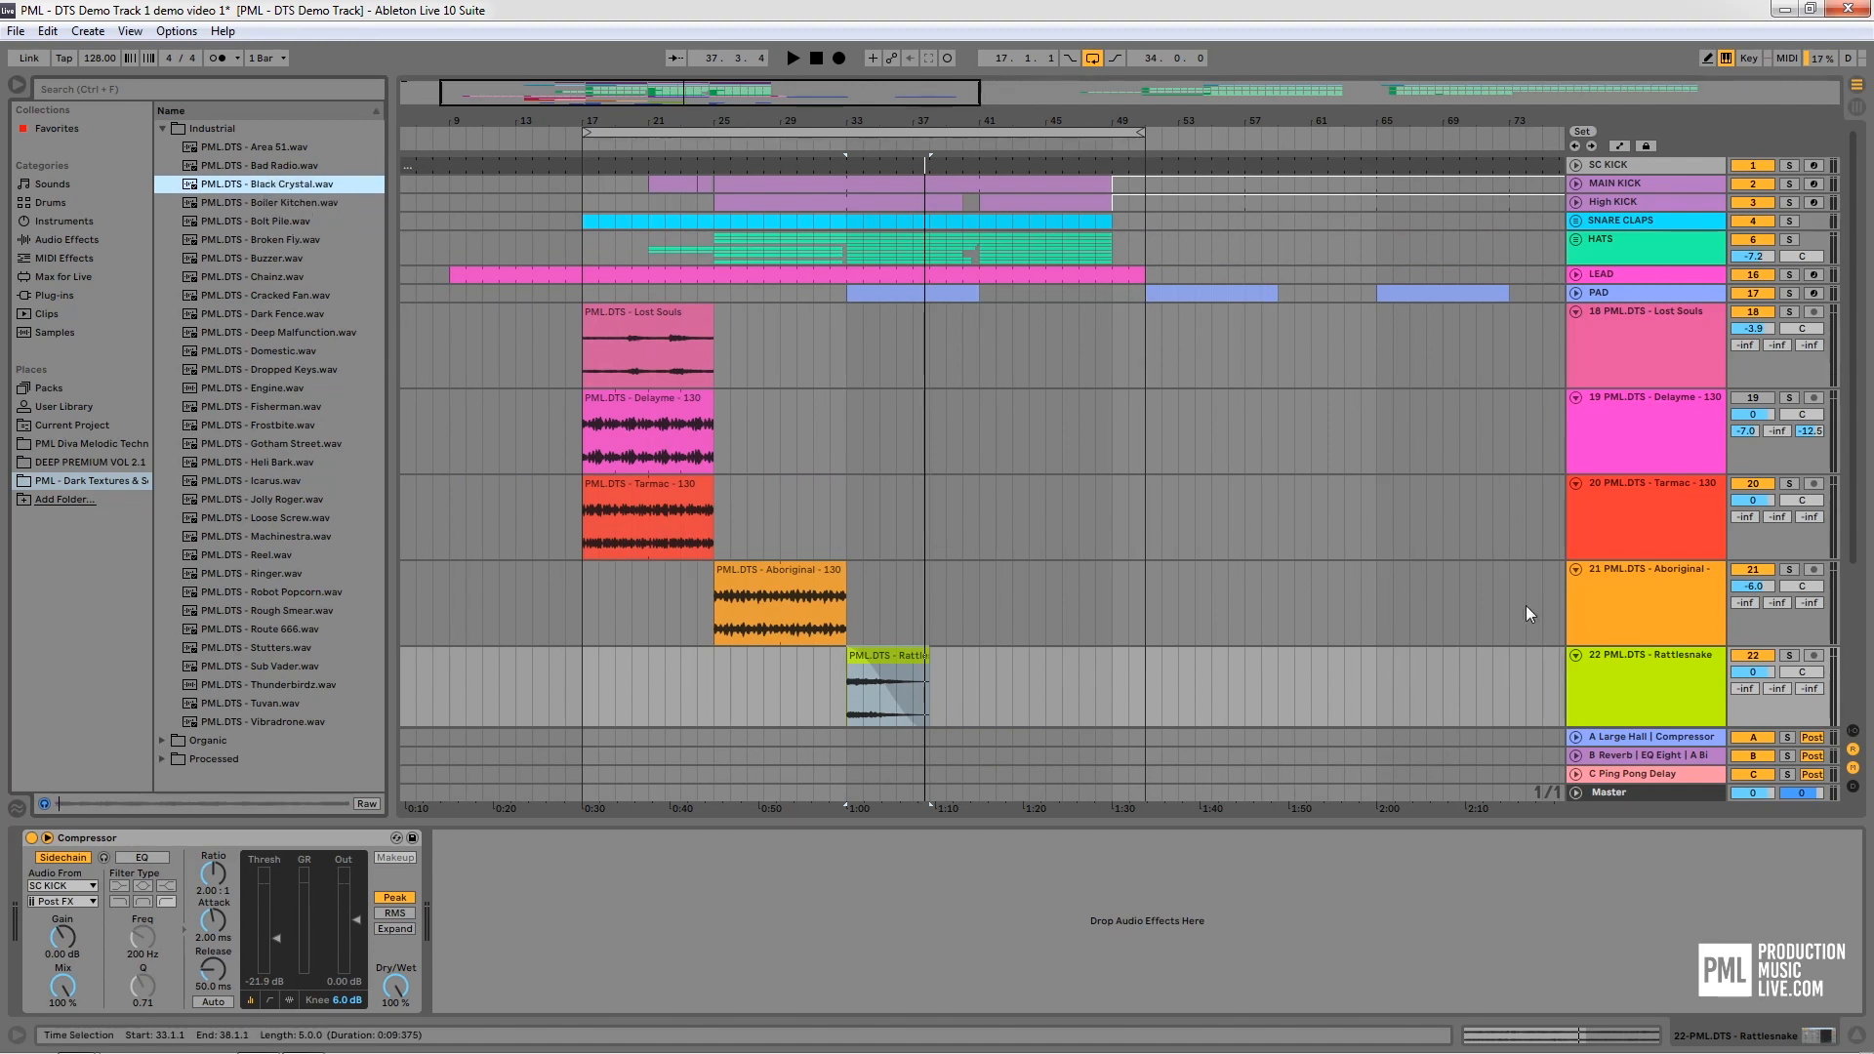
# Insert an audio track below Rattlesnake and place the Black Crystal sample on it at bar 17
pyautogui.rightClick(1637, 679)
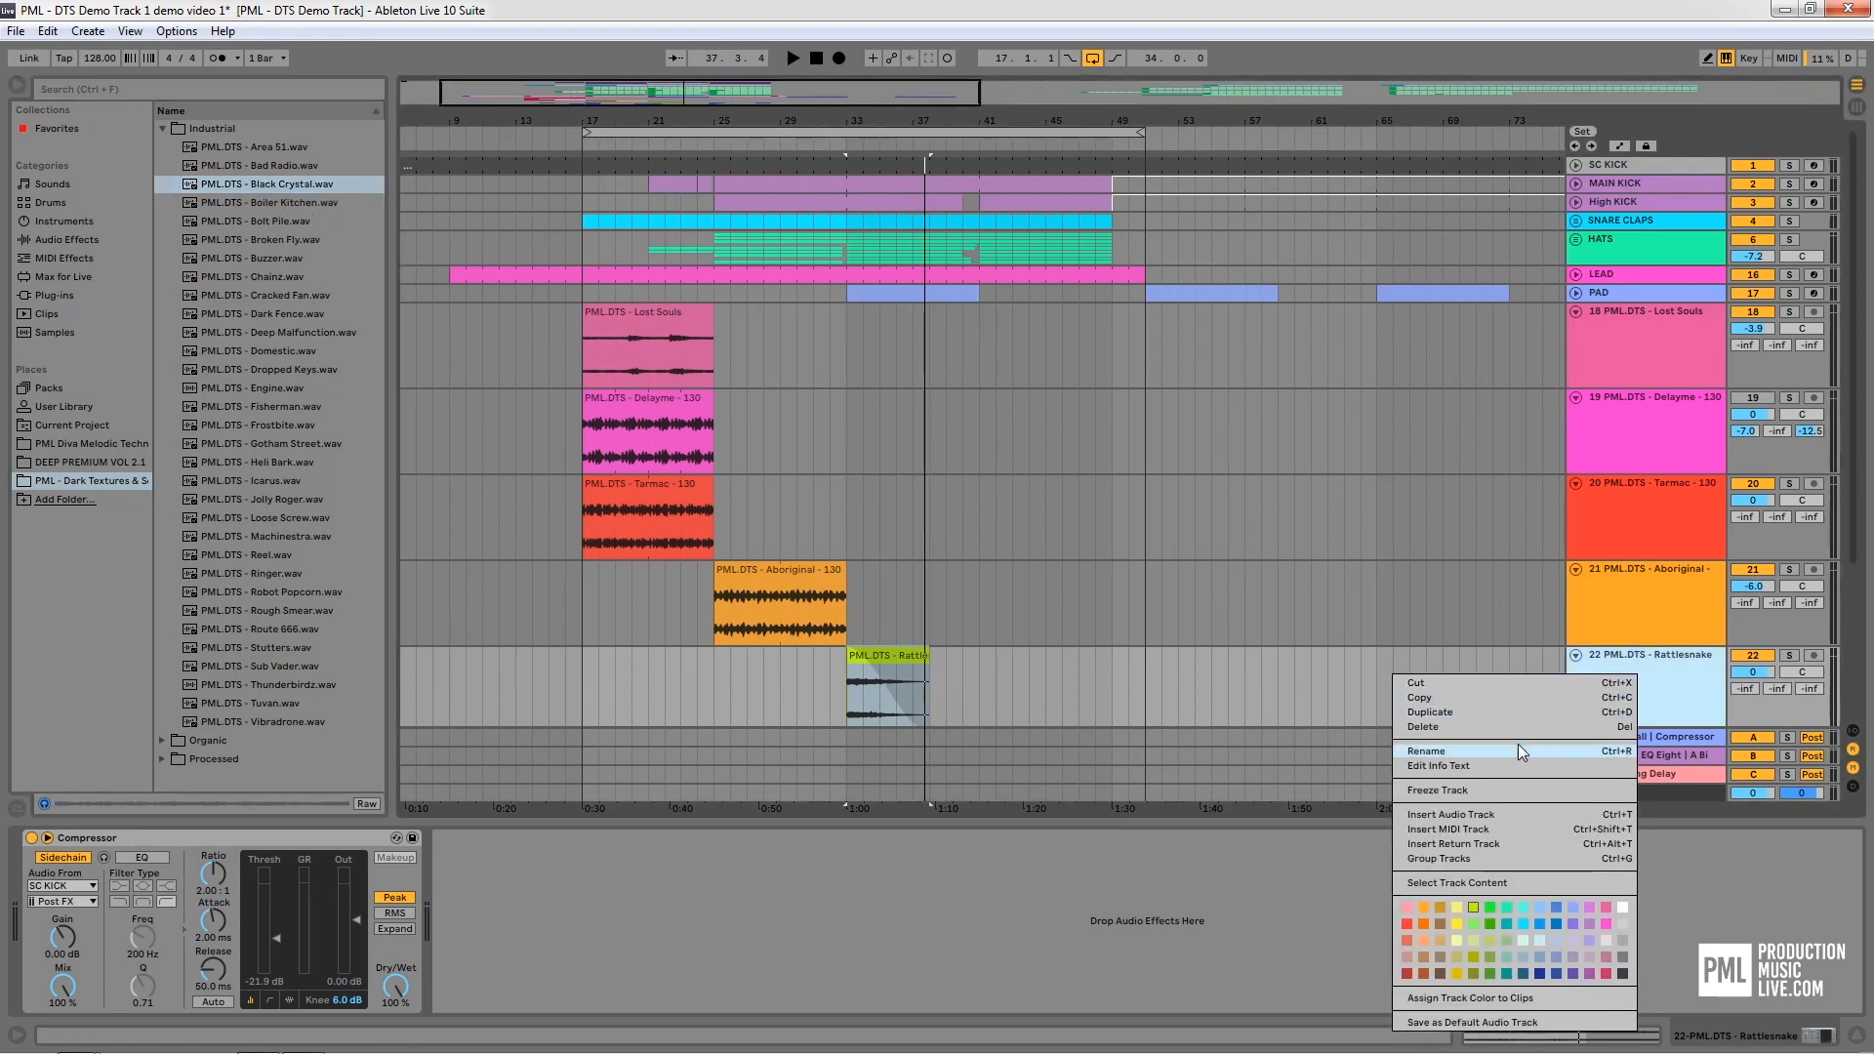
pyautogui.click(1491, 814)
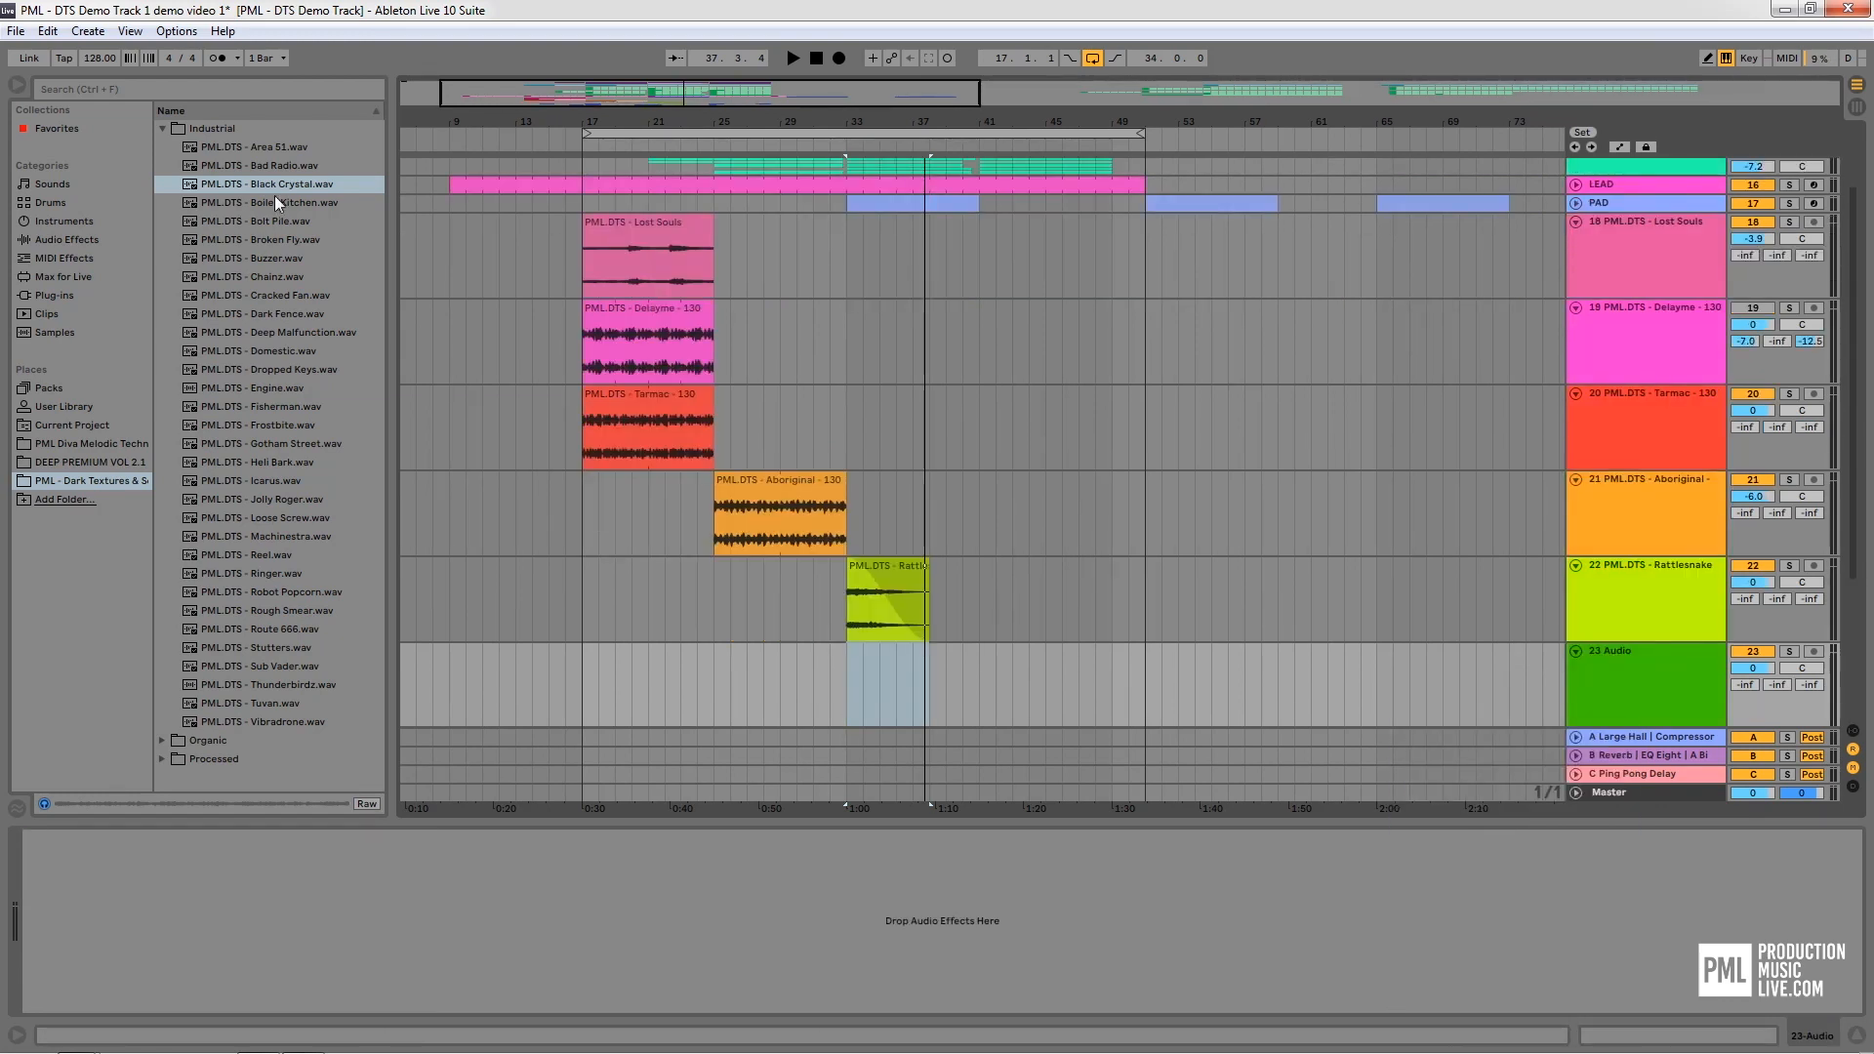
pyautogui.moveTo(272, 185); pyautogui.dragTo(584, 617)
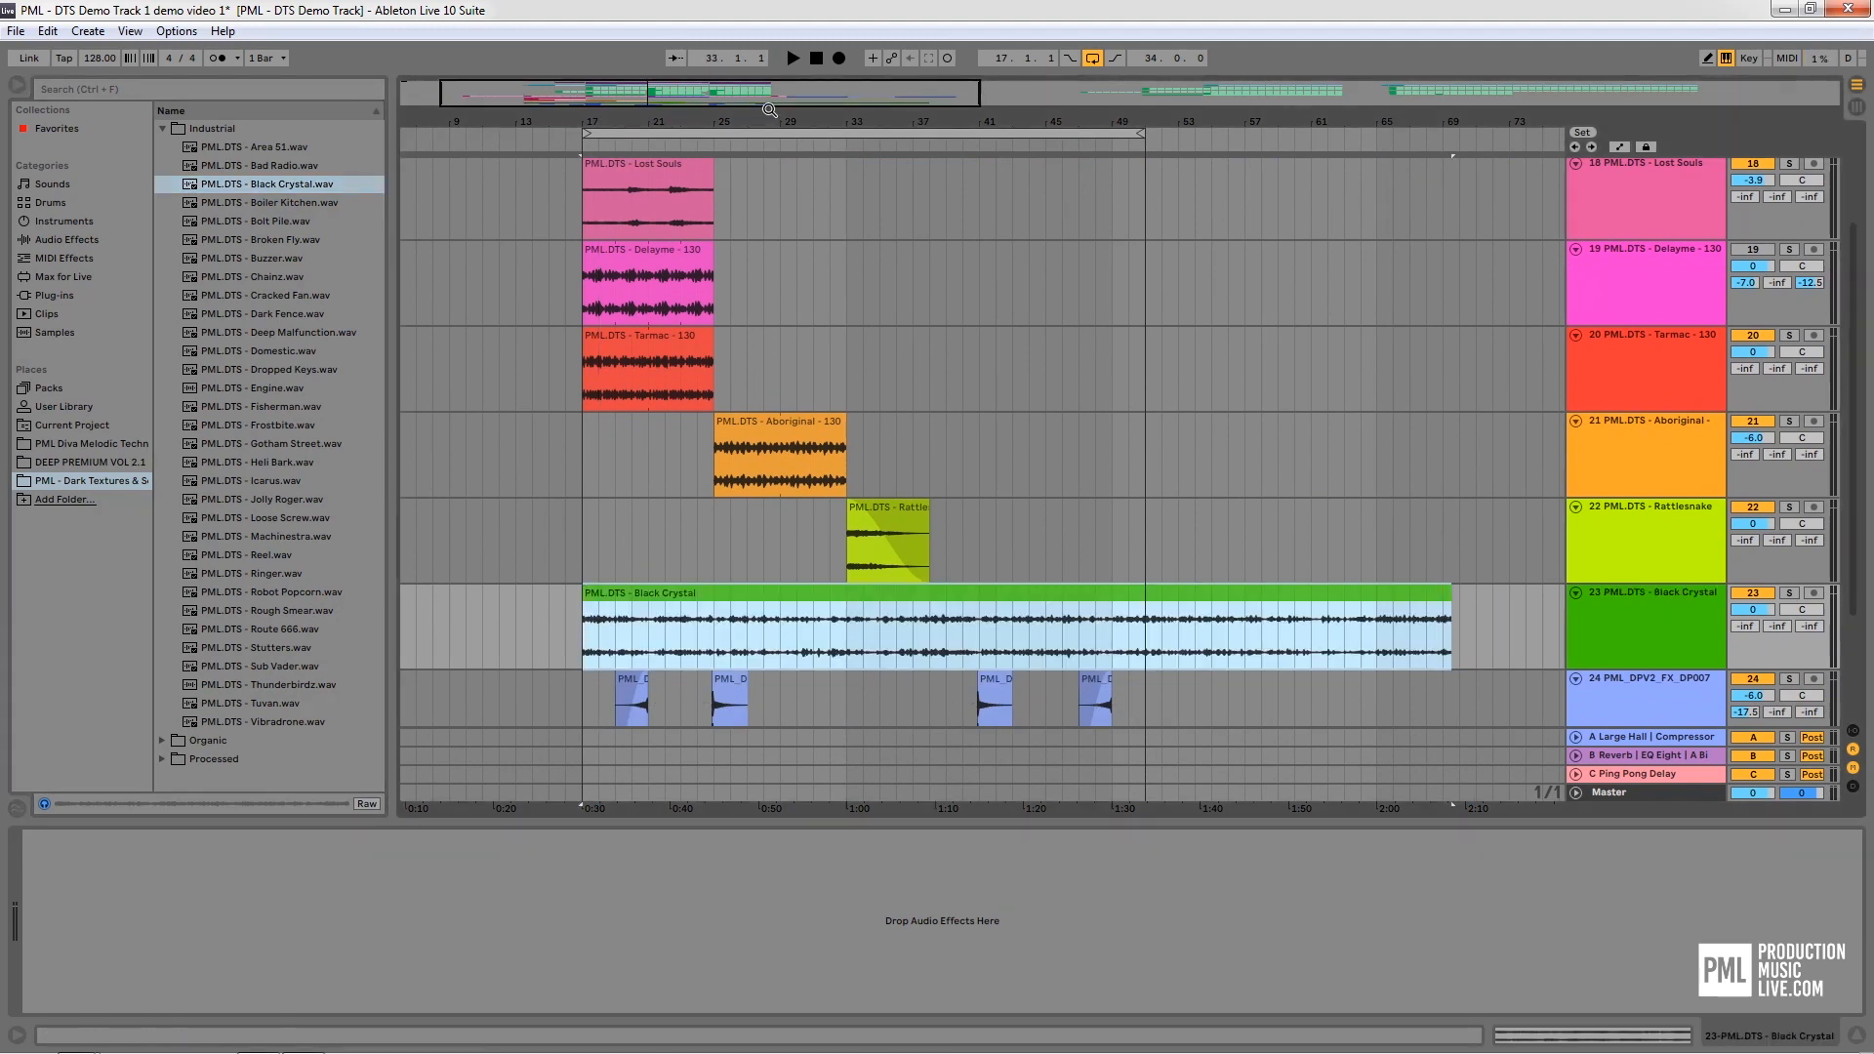
# Move the Black Crystal clip to start at bar 41
pyautogui.moveTo(770, 110); pyautogui.dragTo(770, 102)
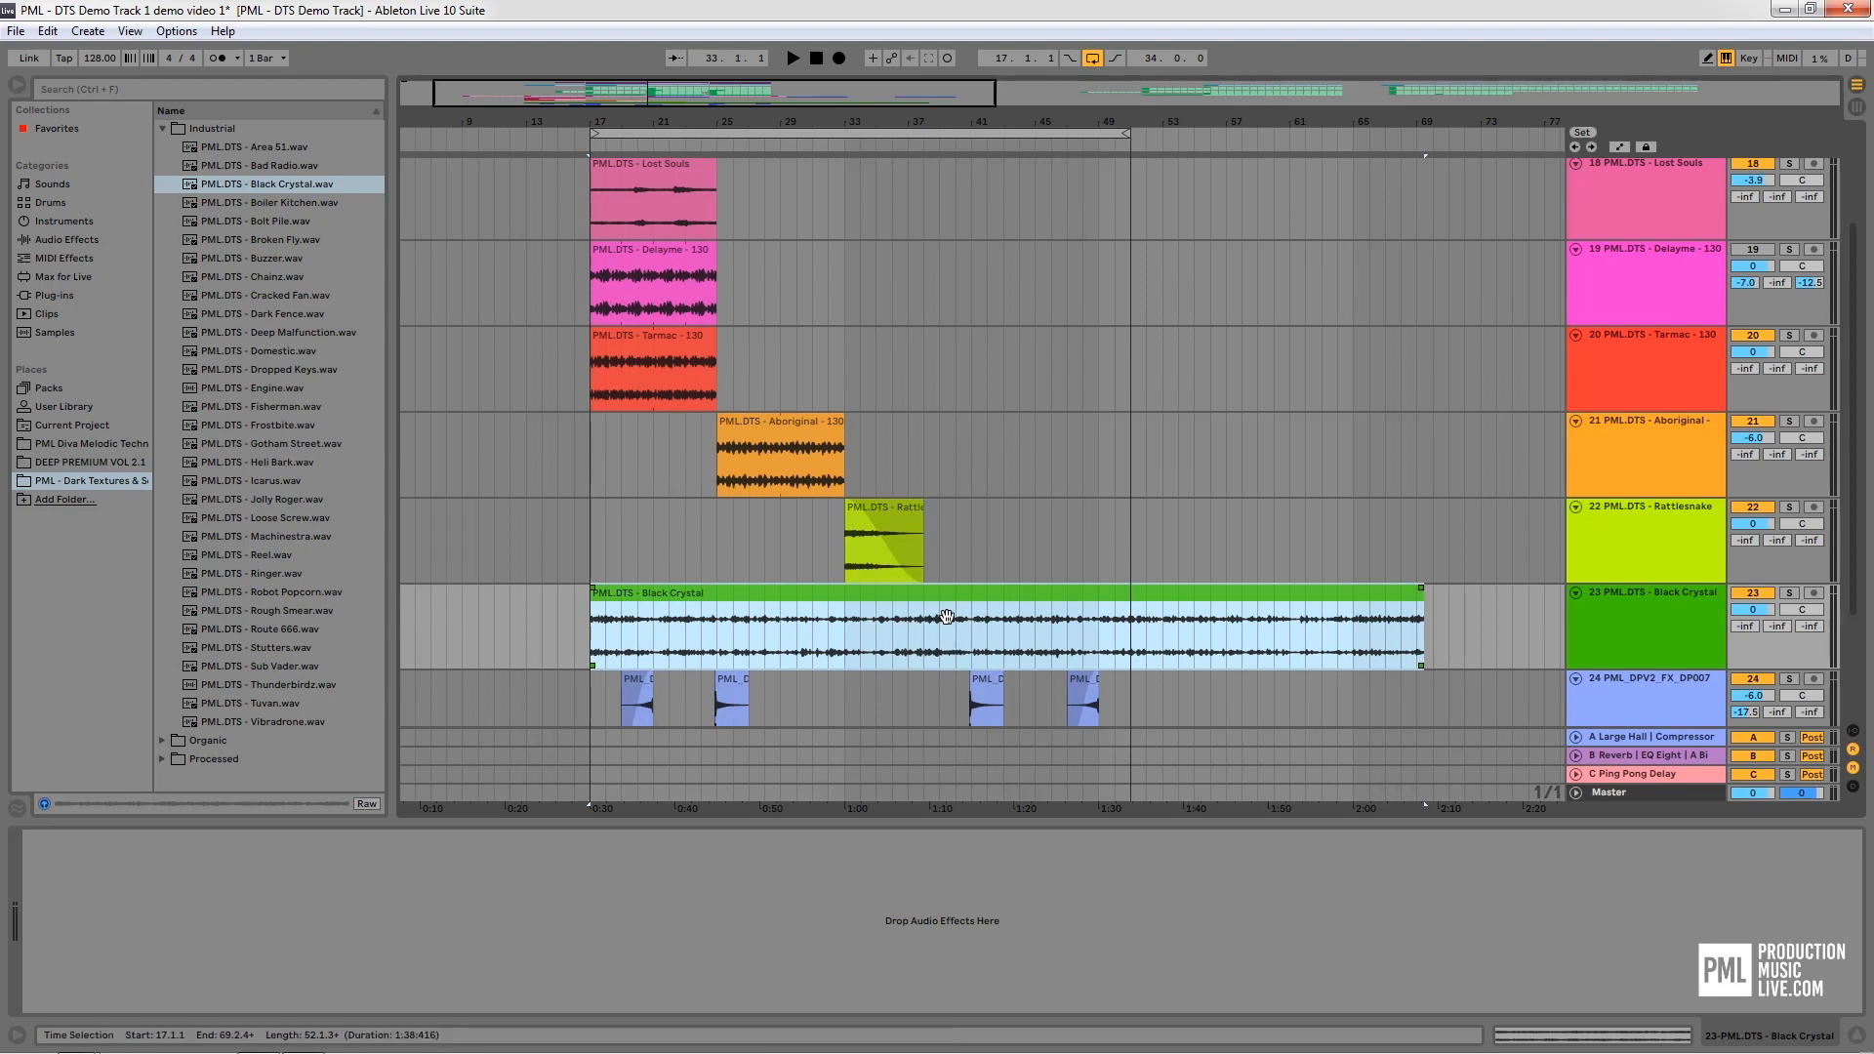
pyautogui.moveTo(911, 124); pyautogui.dragTo(916, 688)
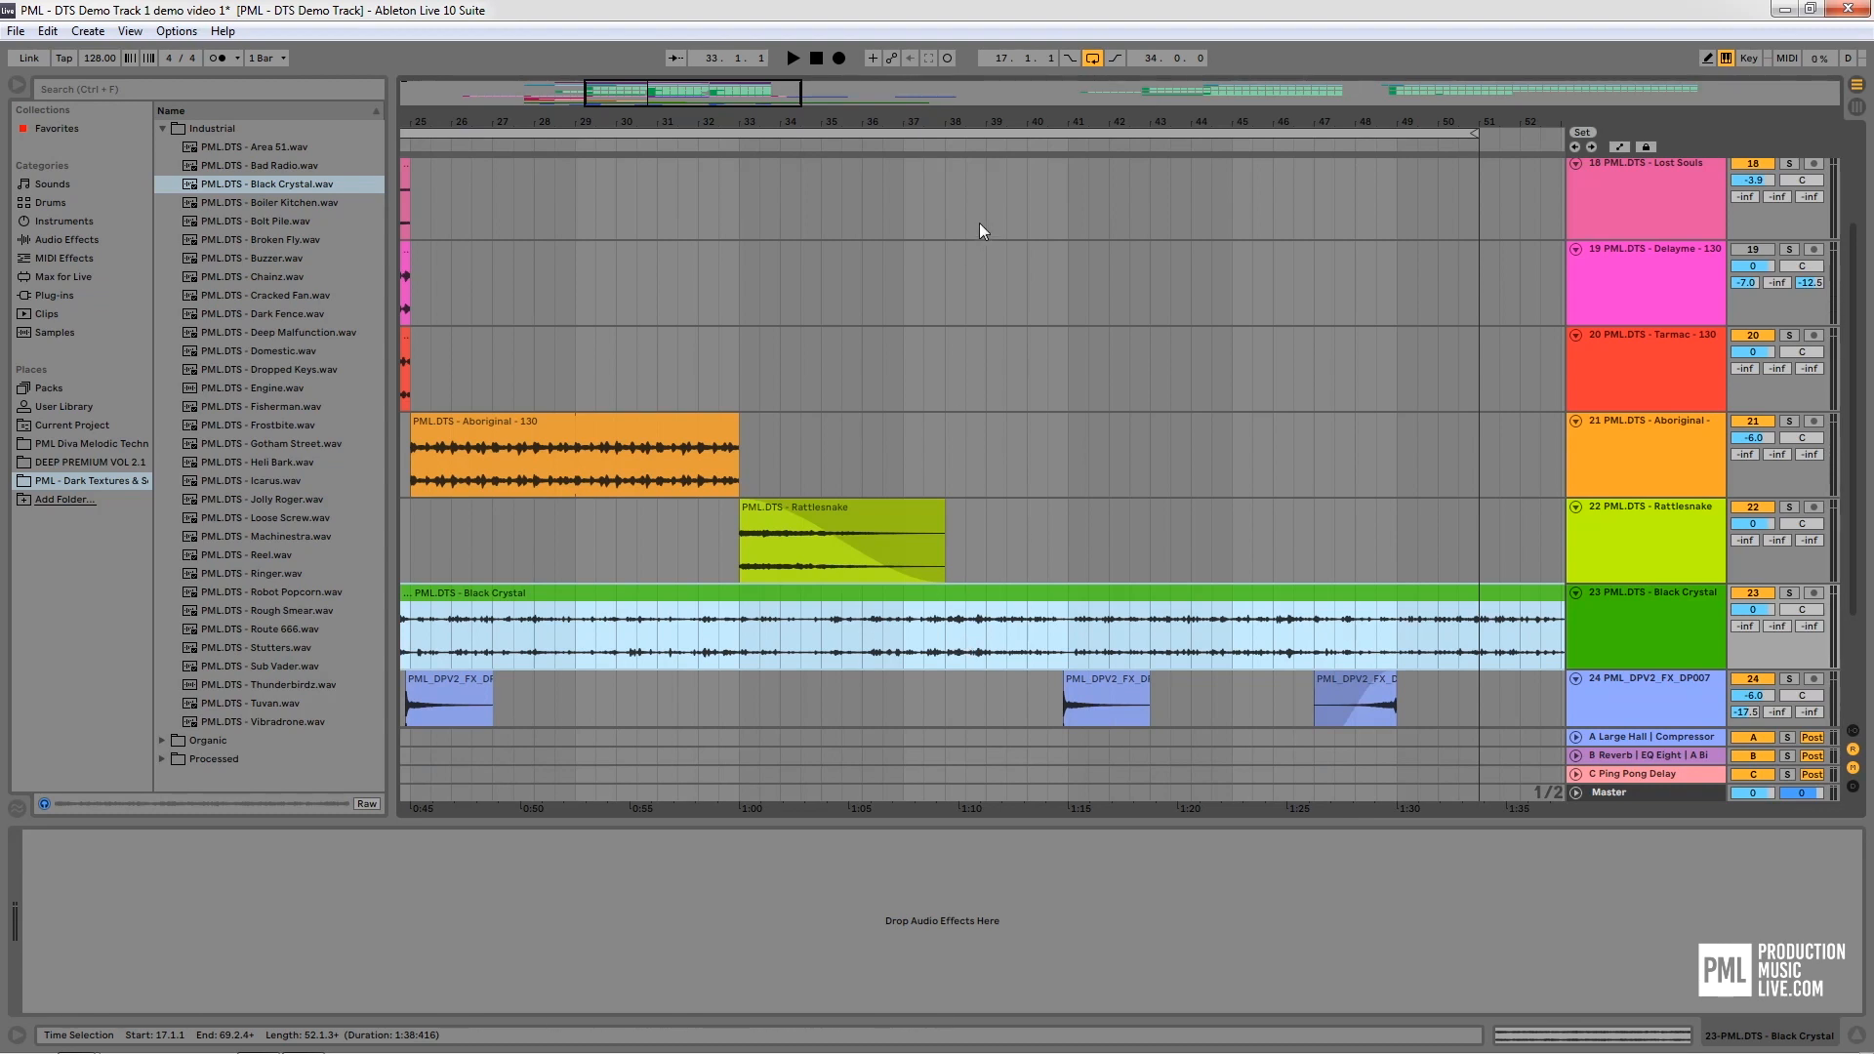
pyautogui.moveTo(998, 122); pyautogui.dragTo(1015, 112)
pyautogui.moveTo(1000, 122); pyautogui.dragTo(999, 105)
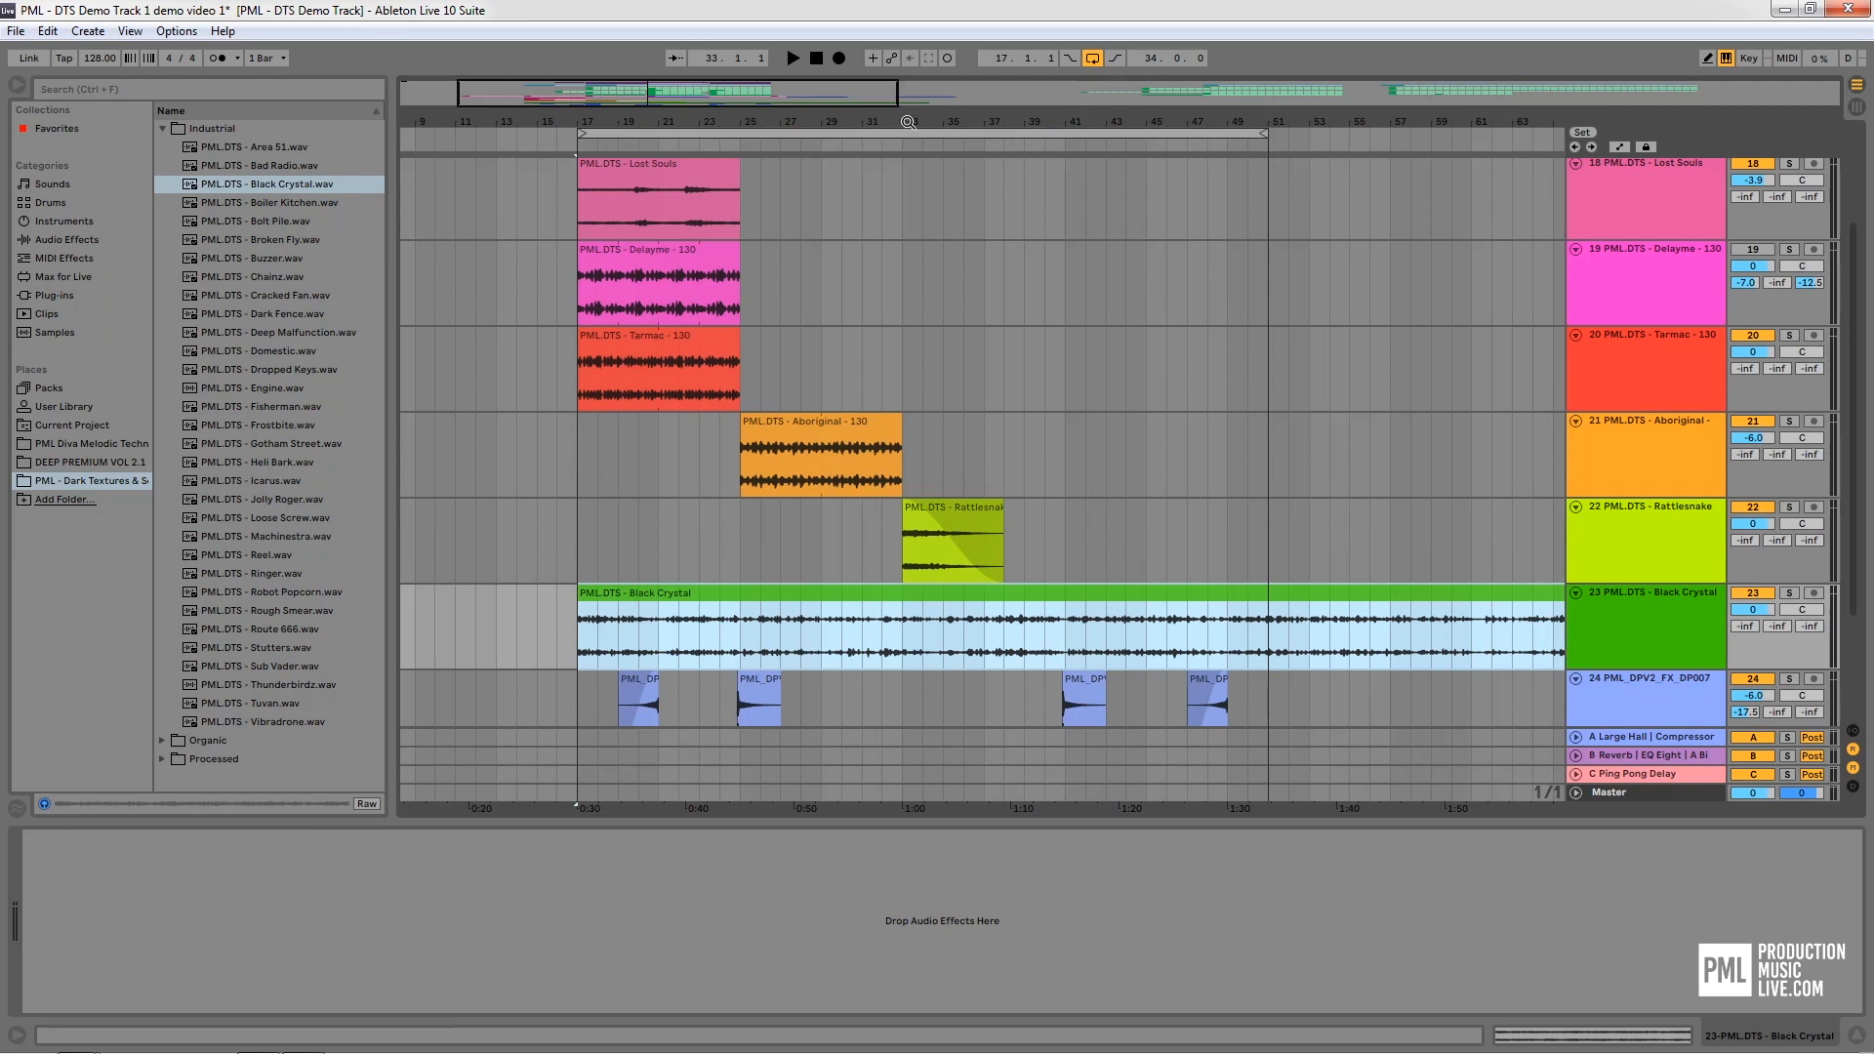
pyautogui.moveTo(908, 122); pyautogui.dragTo(904, 88)
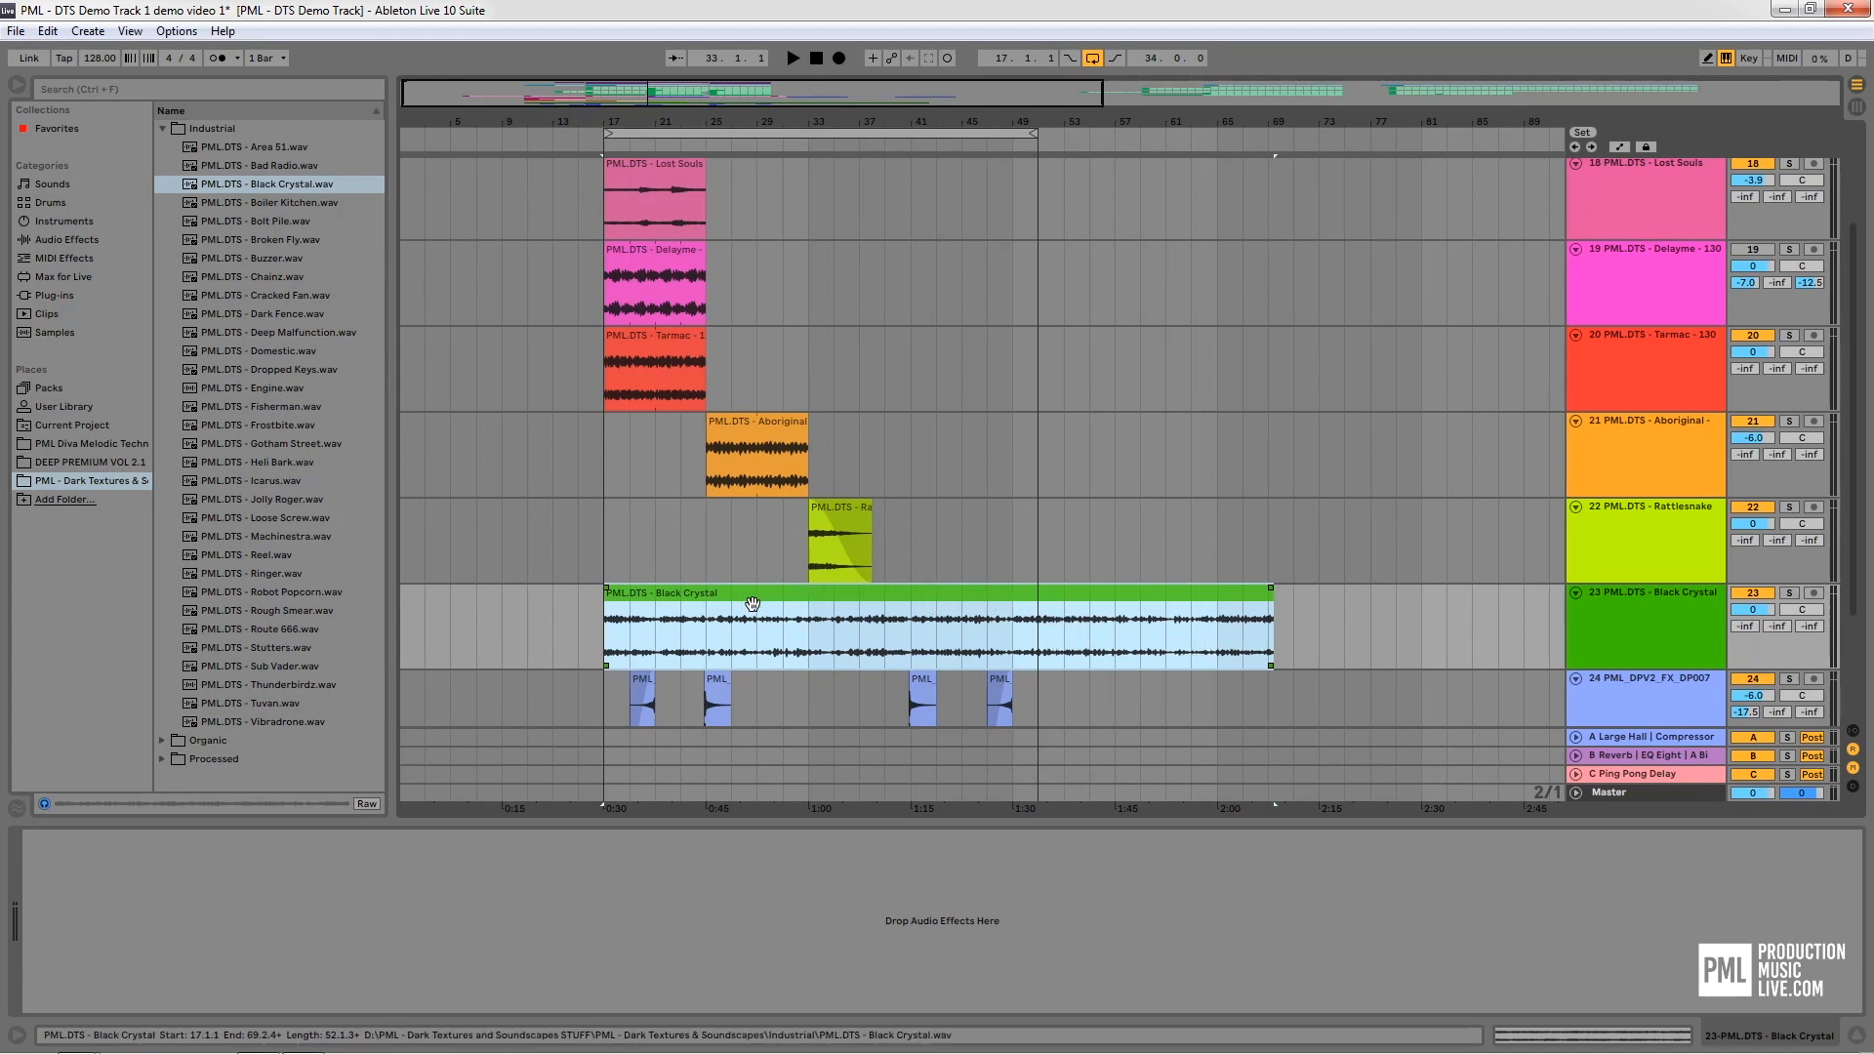
pyautogui.moveTo(752, 604); pyautogui.dragTo(1062, 615)
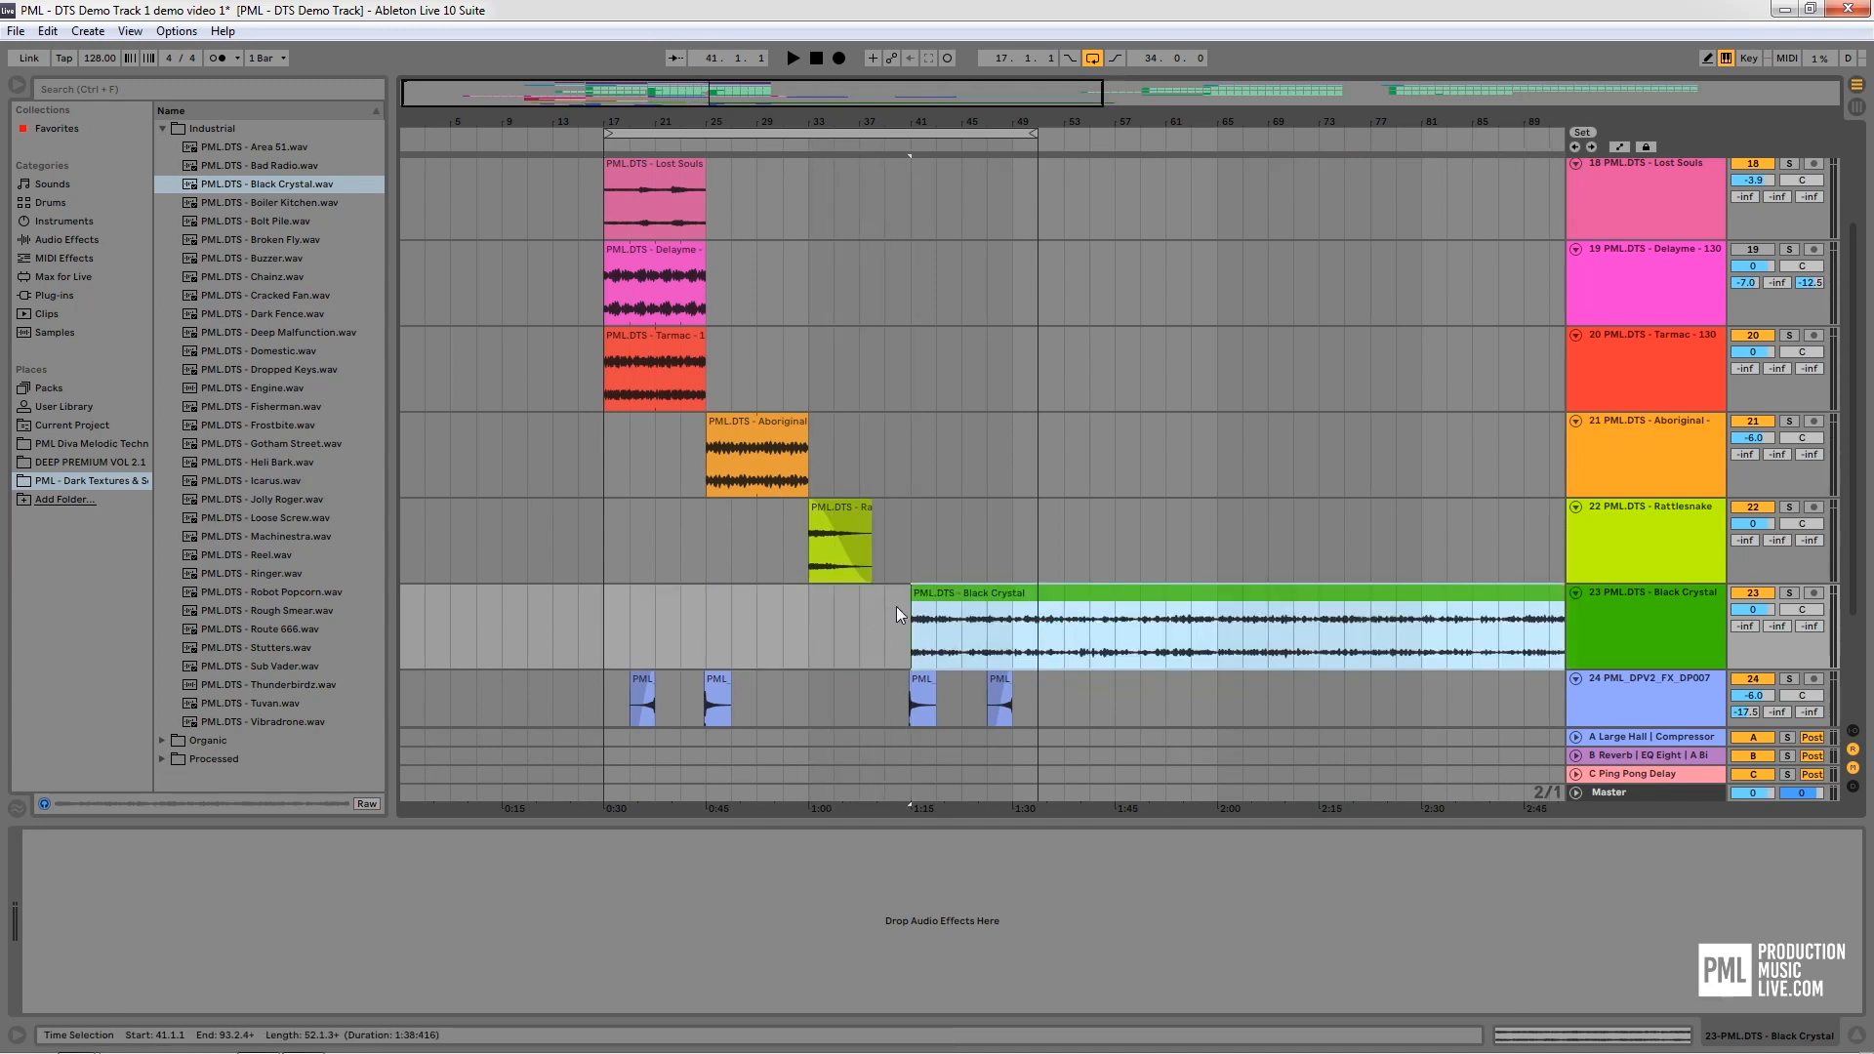
# Paste the kick-sidechained Compressor onto the Black Crystal track and lower its threshold to -26.3 dB during playback from bar 39
pyautogui.click(879, 659)
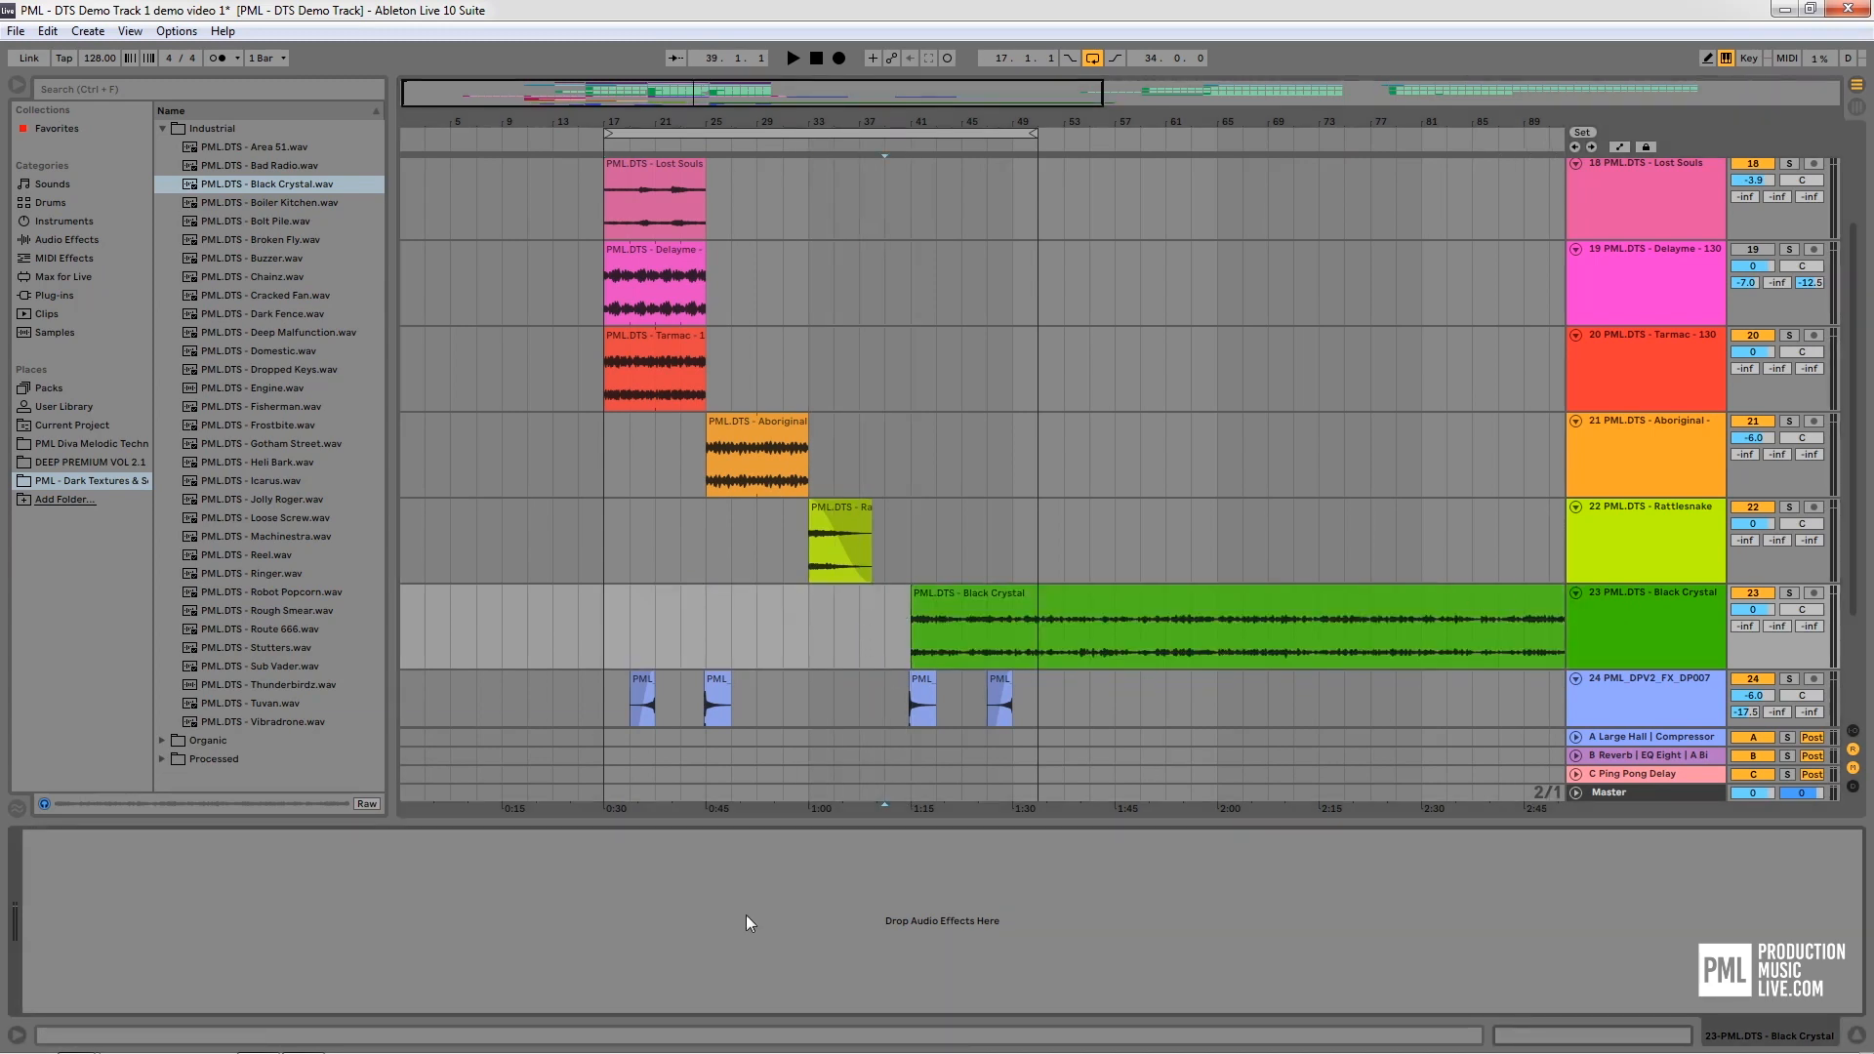
pyautogui.hotkey('ctrl', 'v')
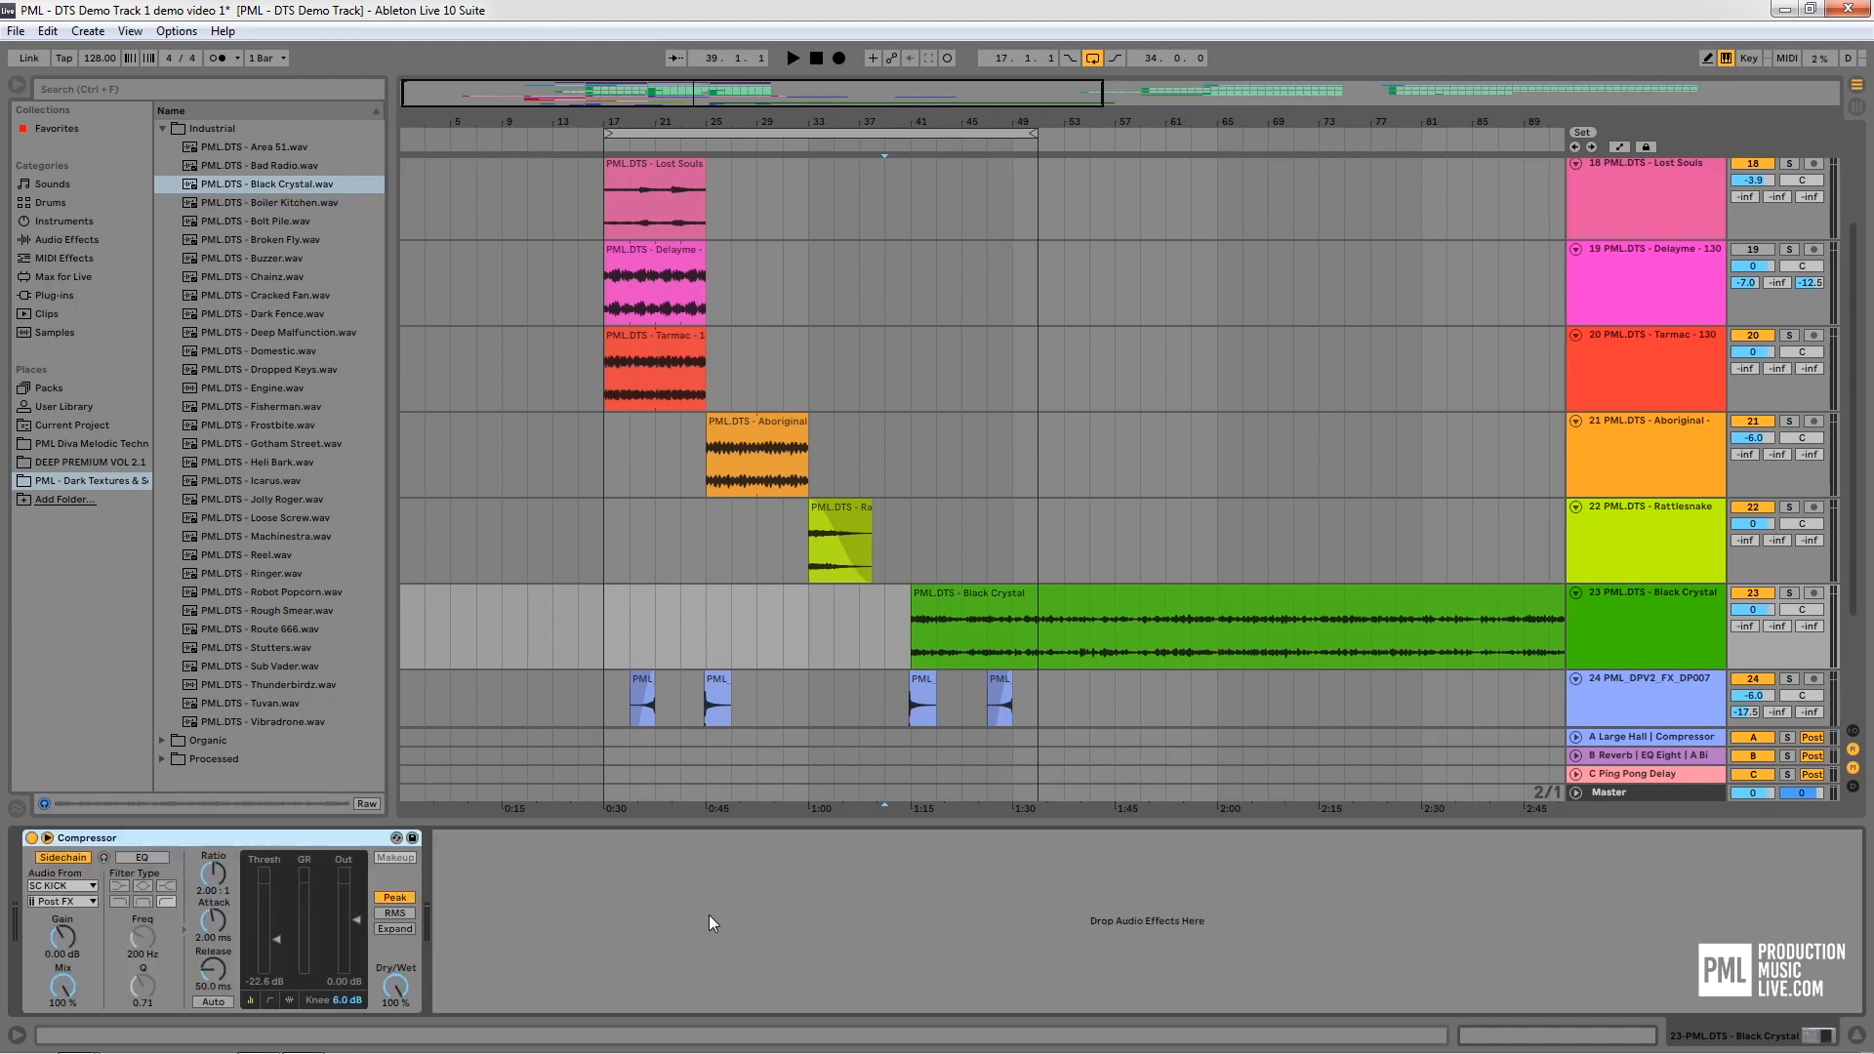
pyautogui.press('space')
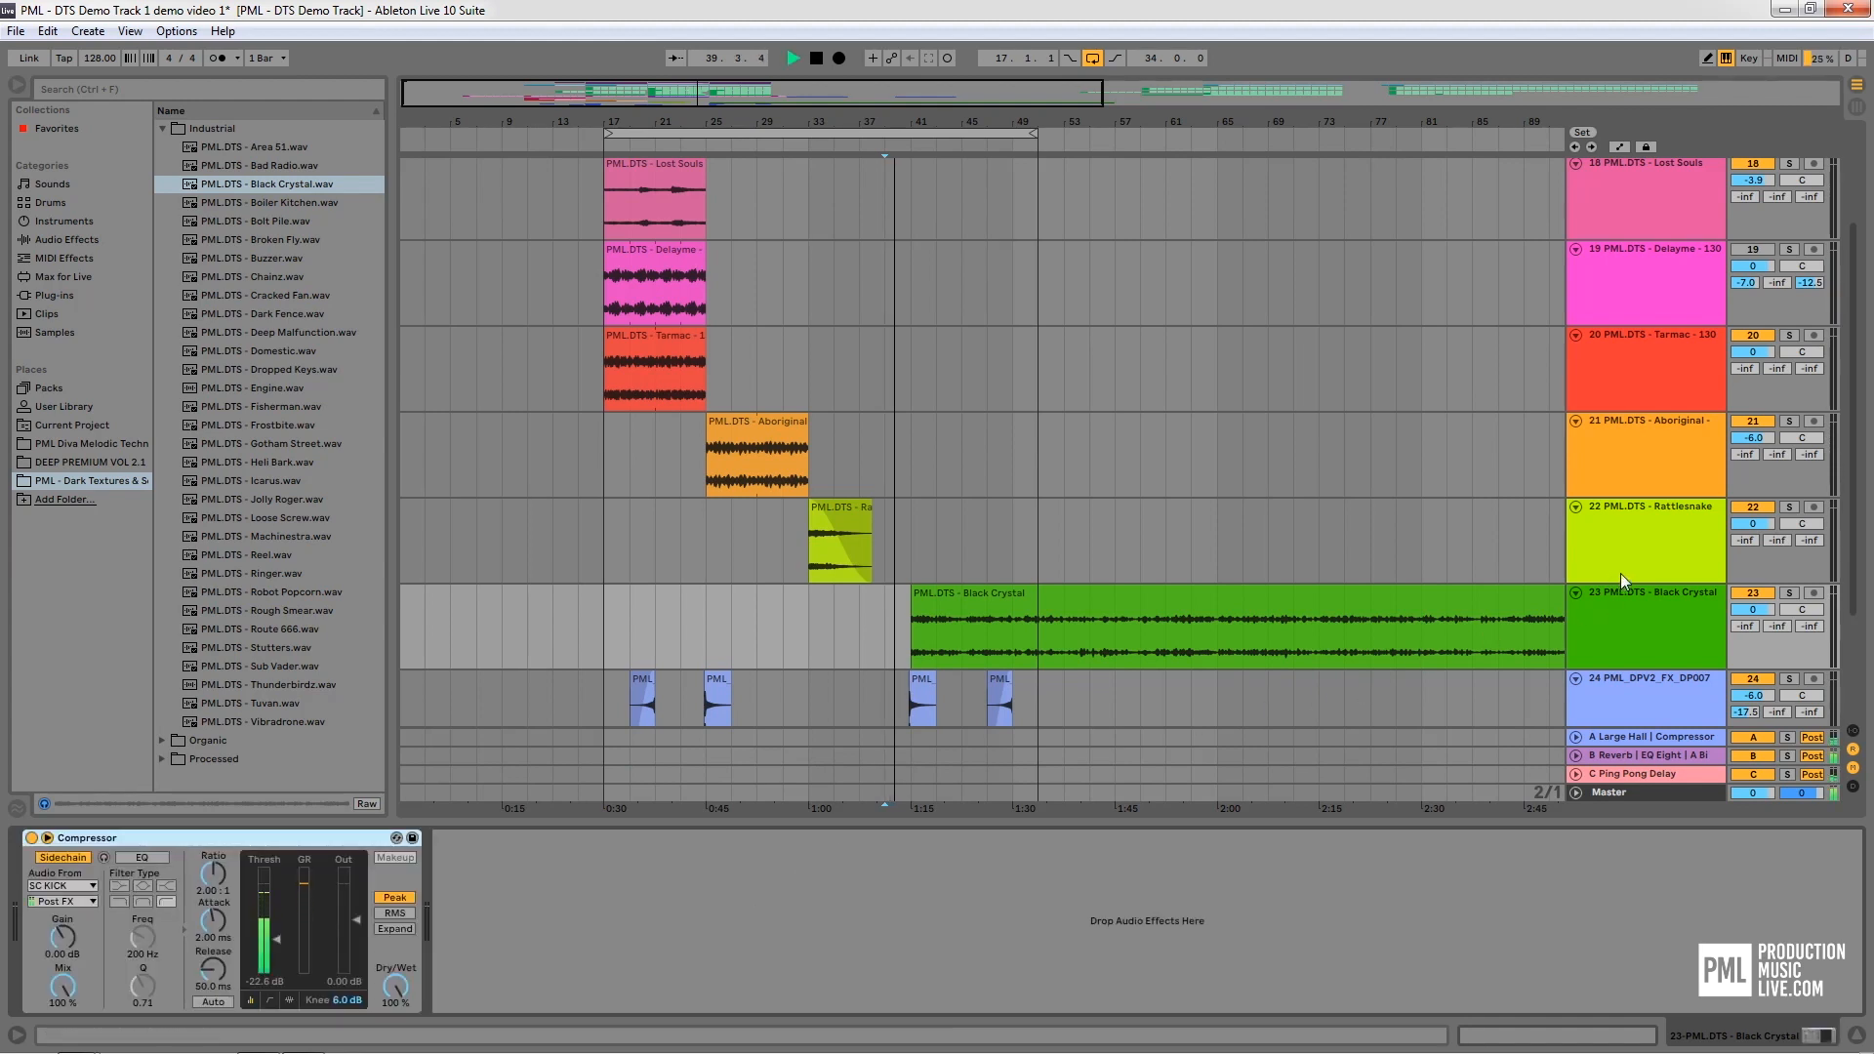
pyautogui.click(1638, 599)
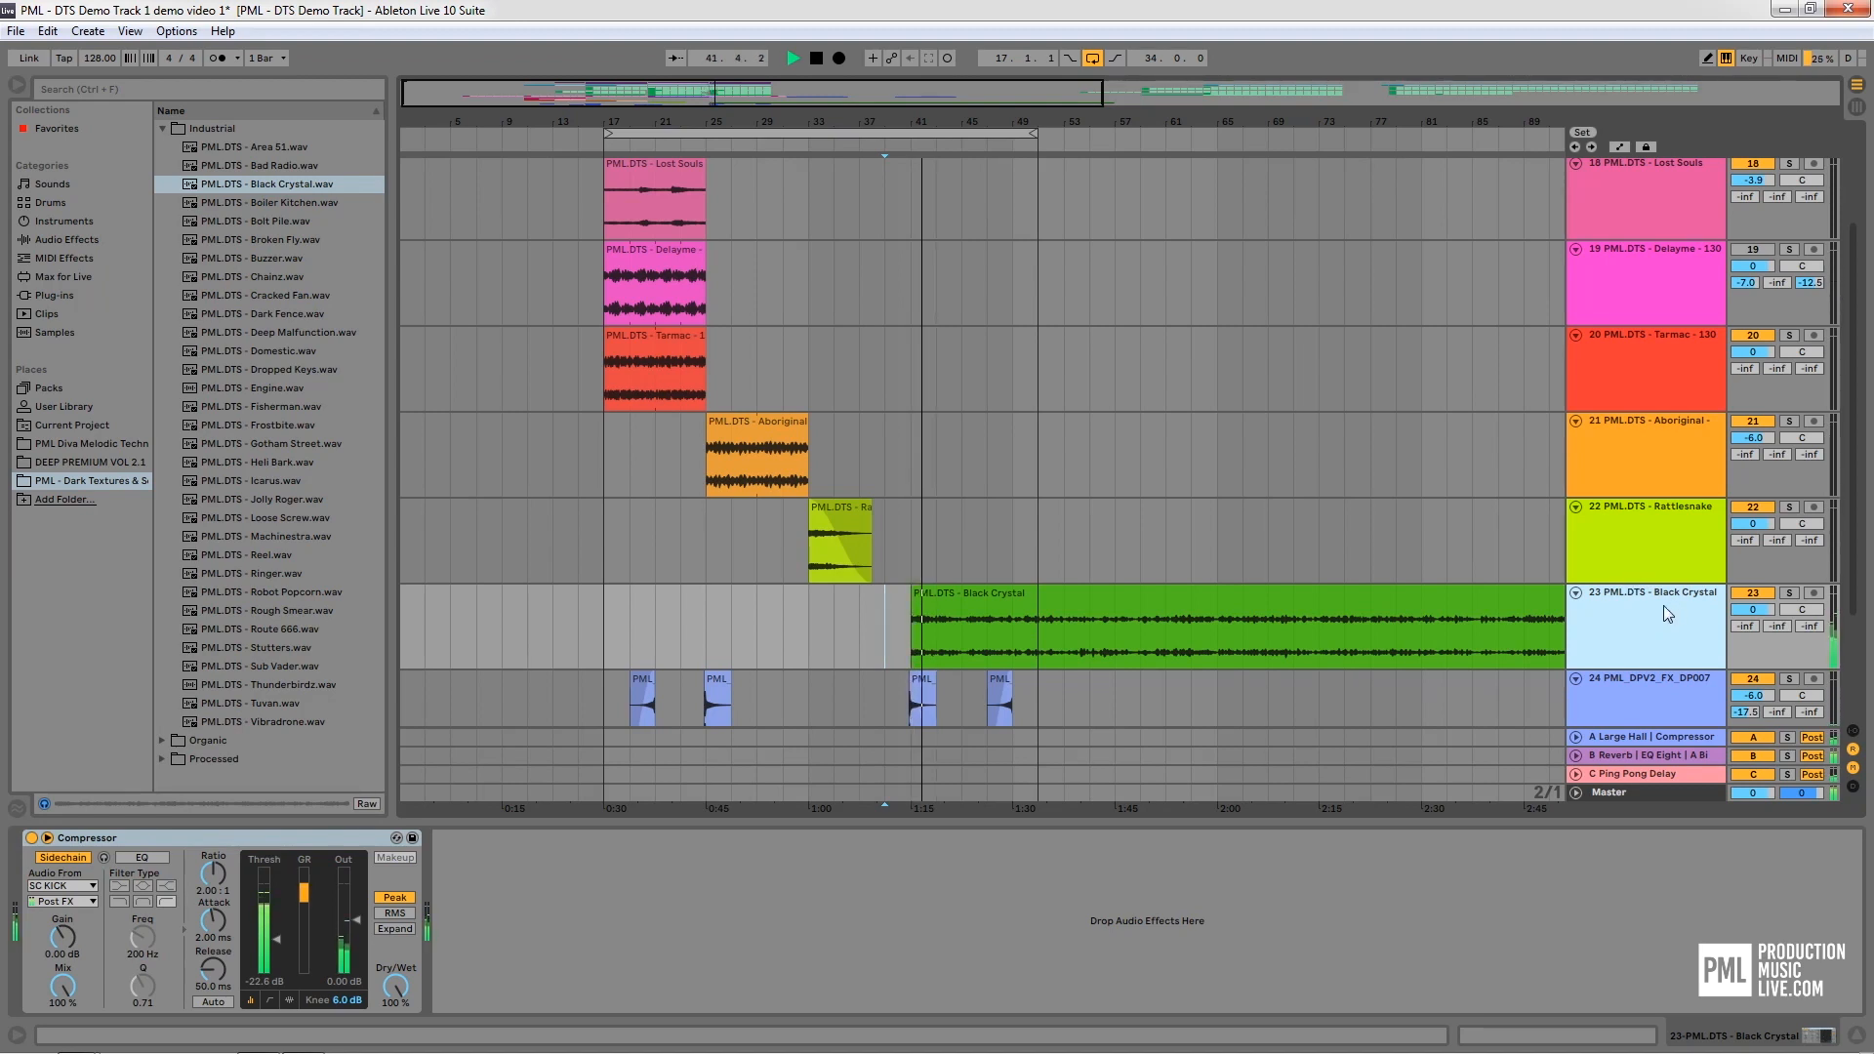
pyautogui.moveTo(289, 936); pyautogui.dragTo(289, 952)
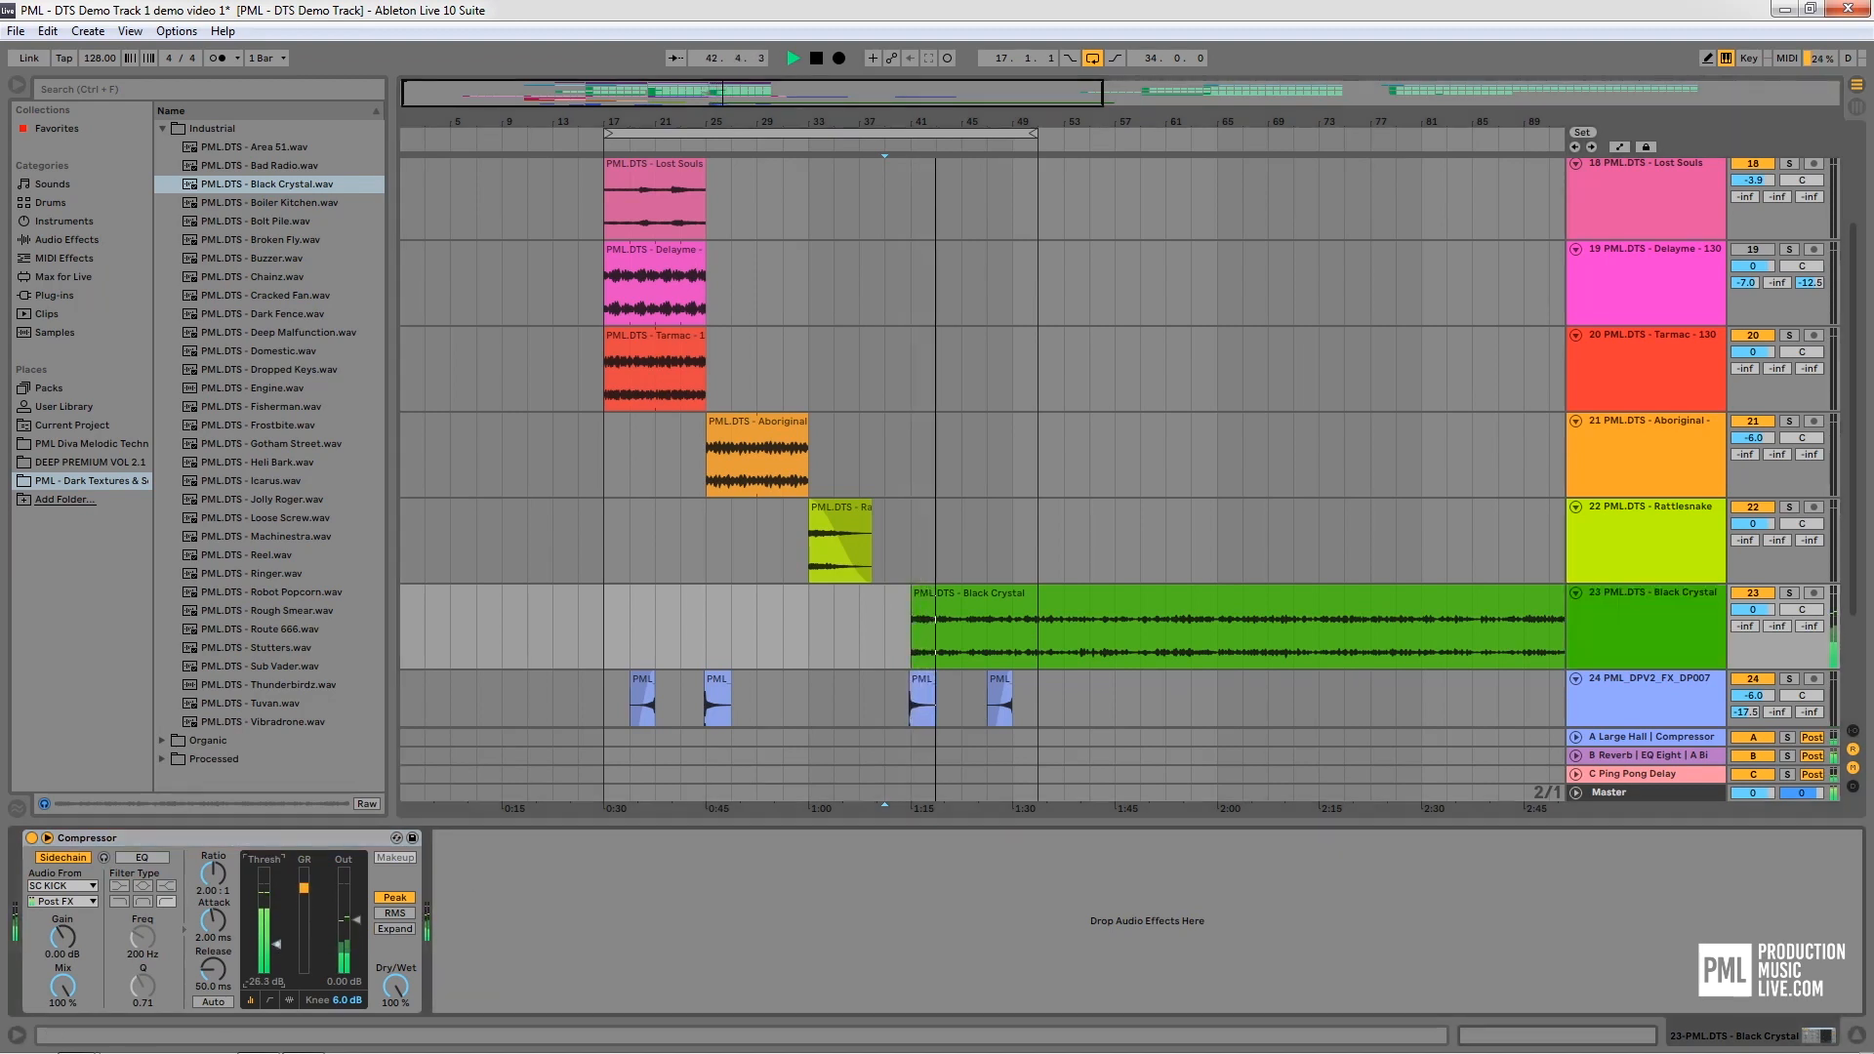
# Add an EQ Eight after the Compressor on the Black Crystal track and low-cut band 1 at 212 Hz
pyautogui.click(1690, 593)
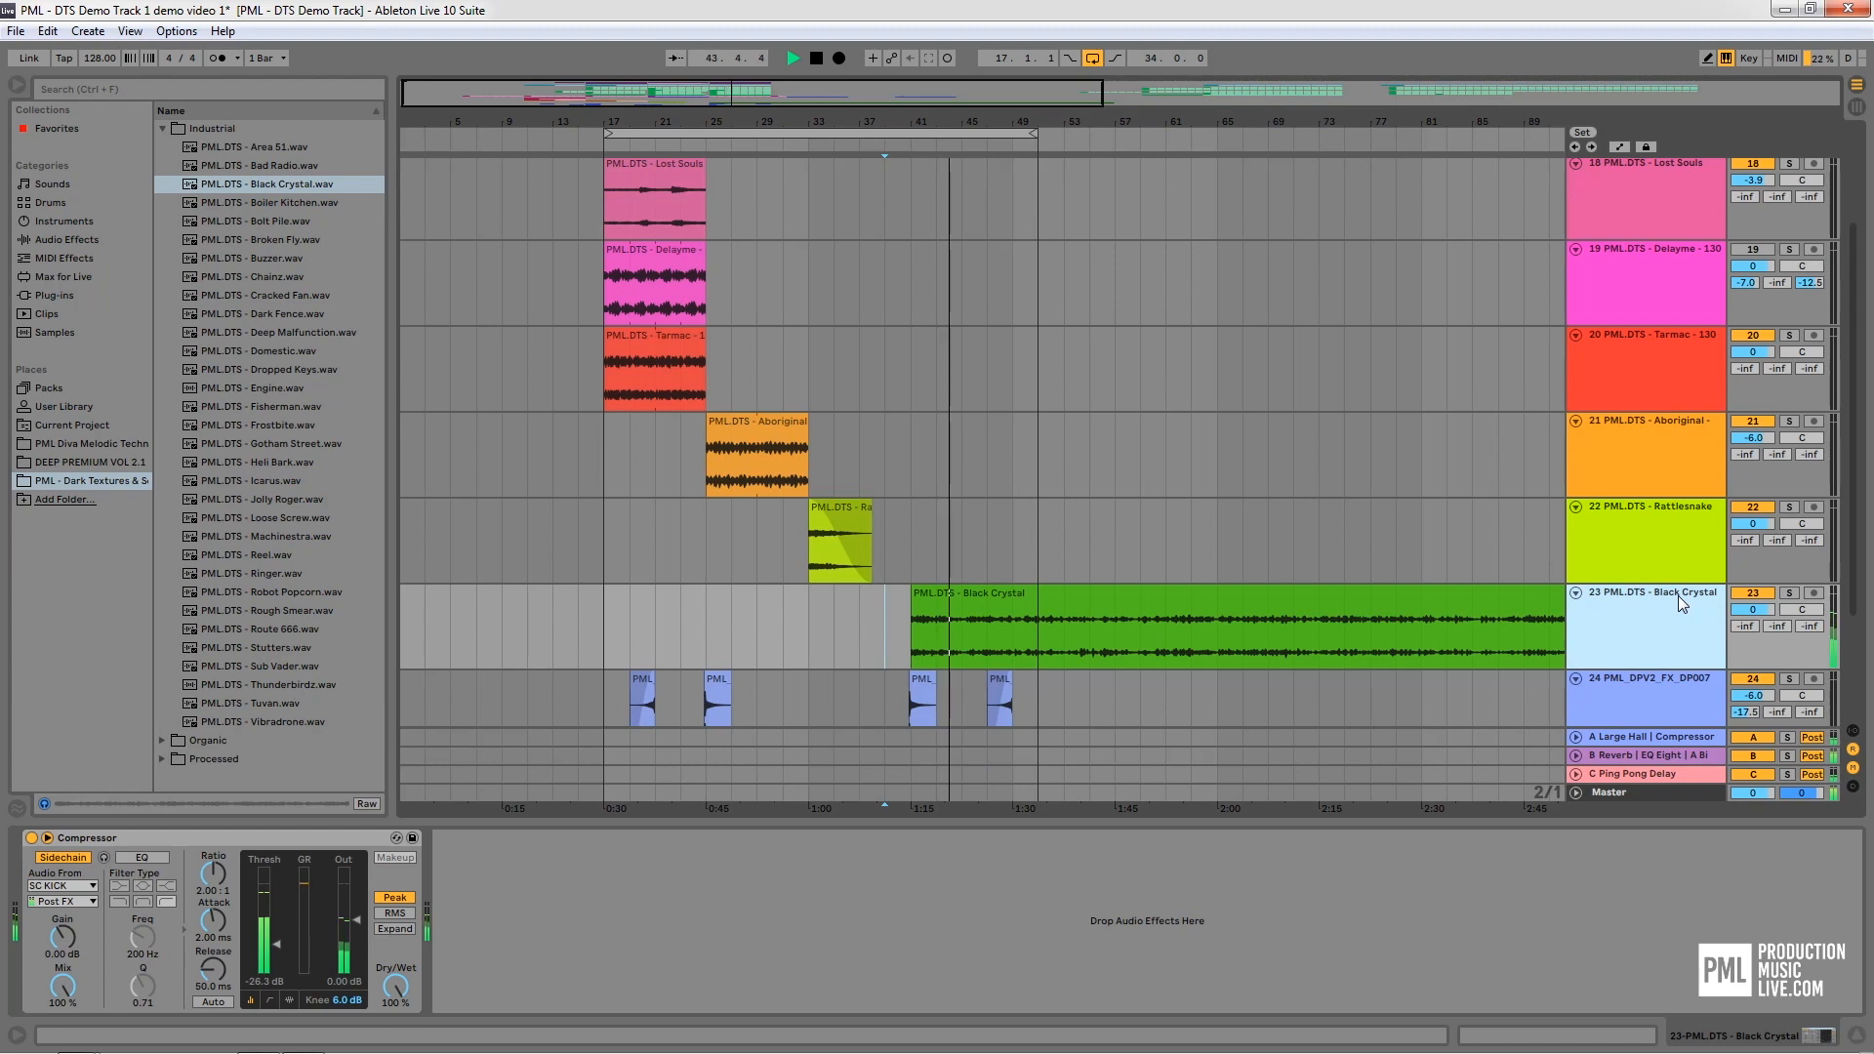
pyautogui.click(67, 239)
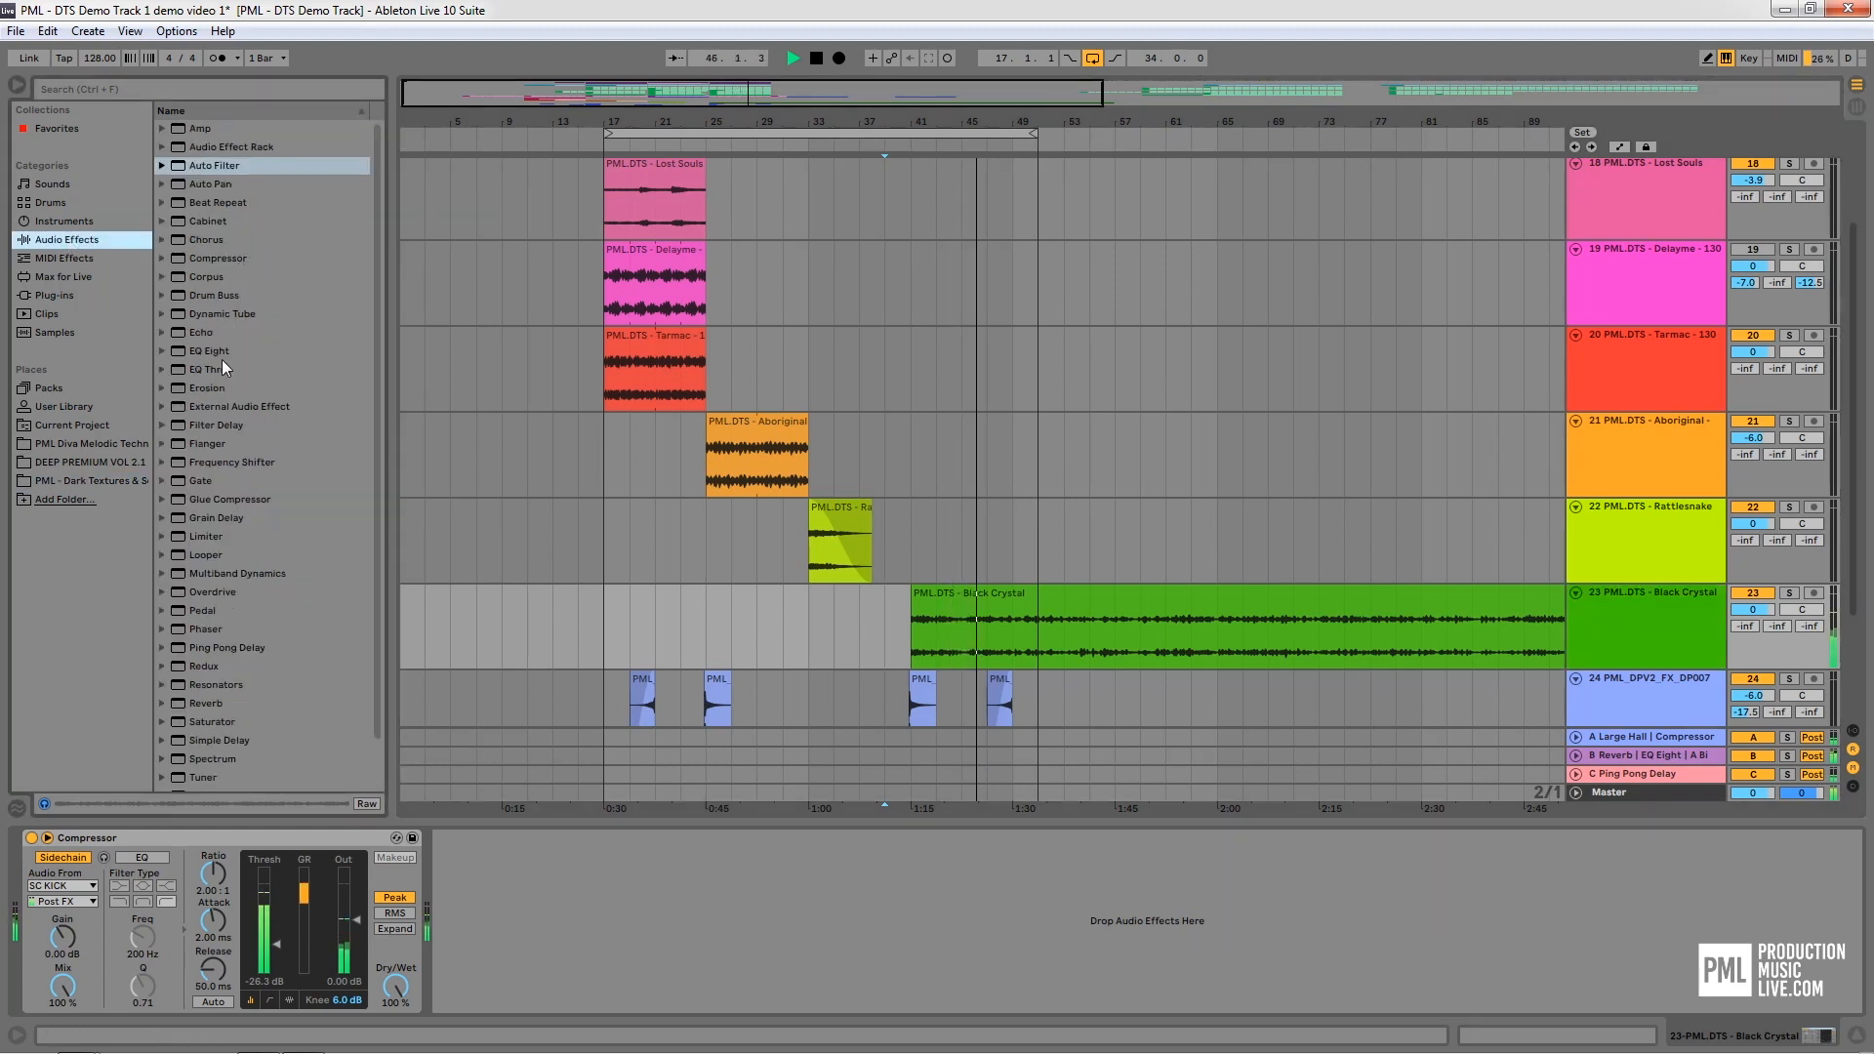
pyautogui.moveTo(219, 354); pyautogui.dragTo(482, 922)
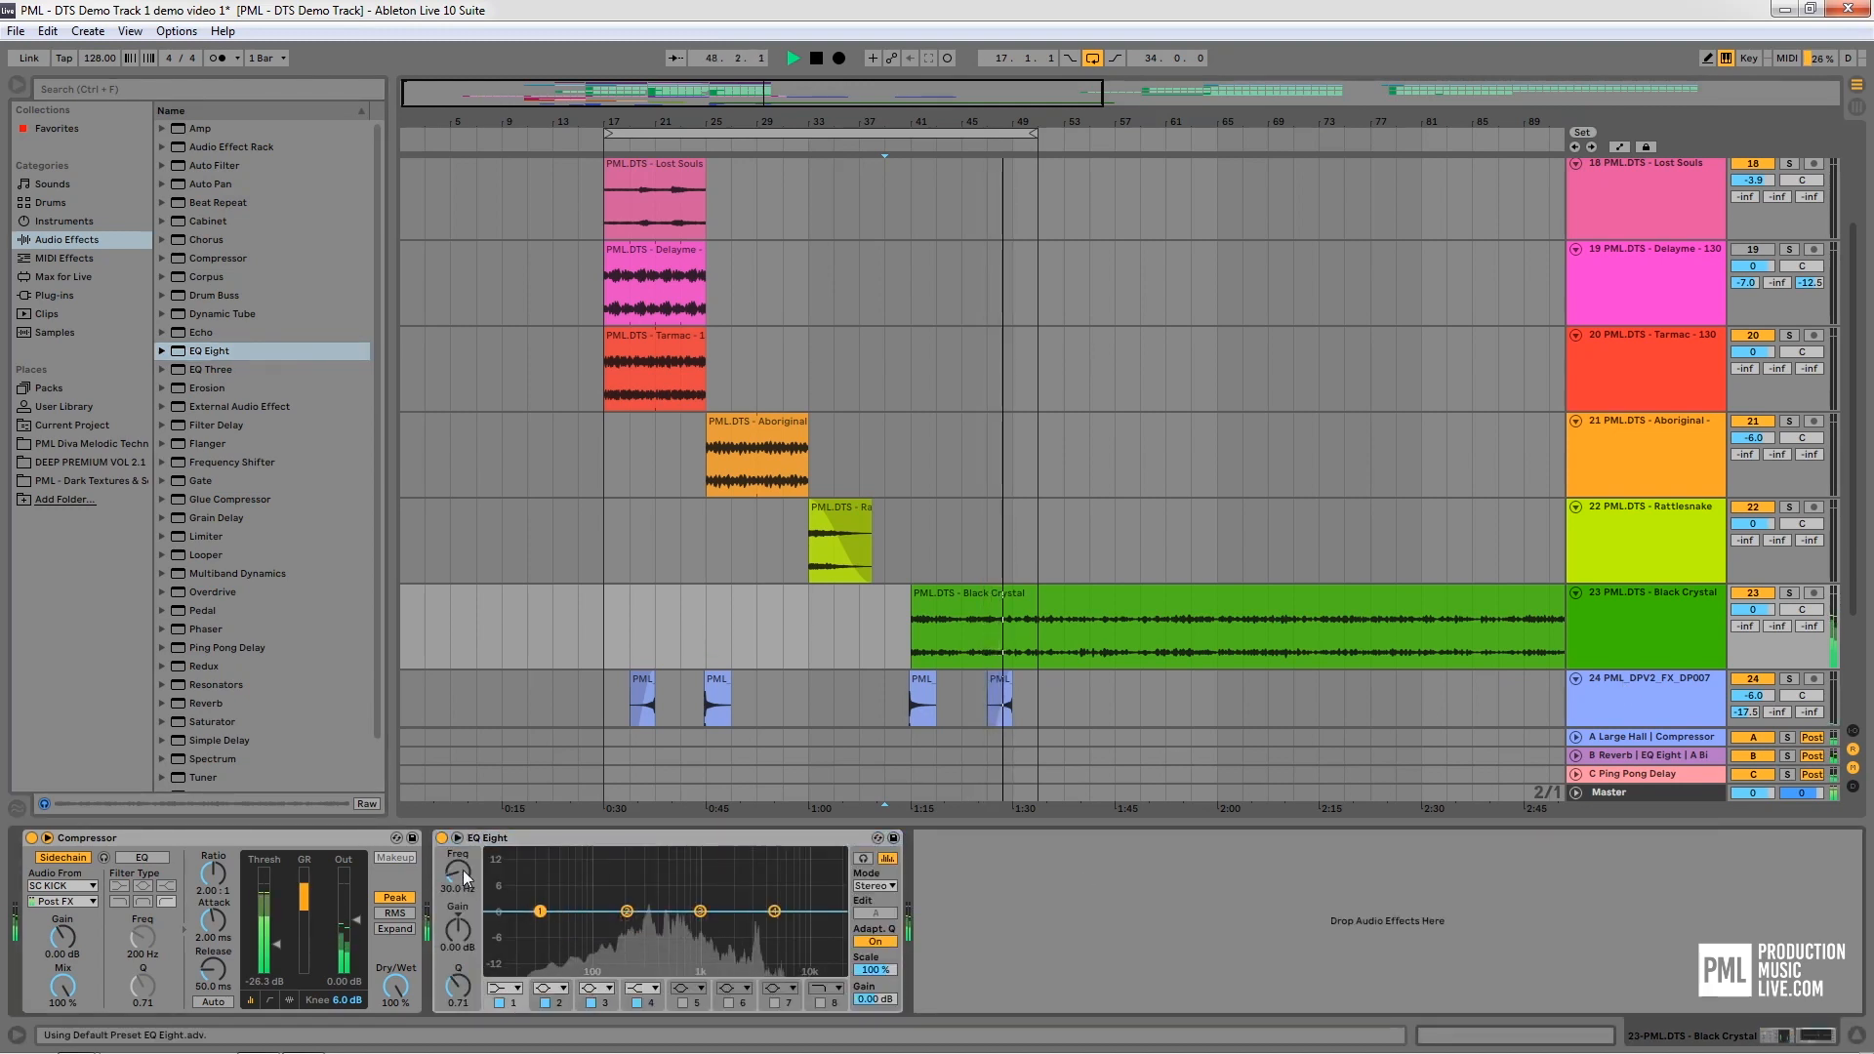
pyautogui.moveTo(461, 870); pyautogui.dragTo(473, 832)
pyautogui.click(517, 988)
pyautogui.click(500, 897)
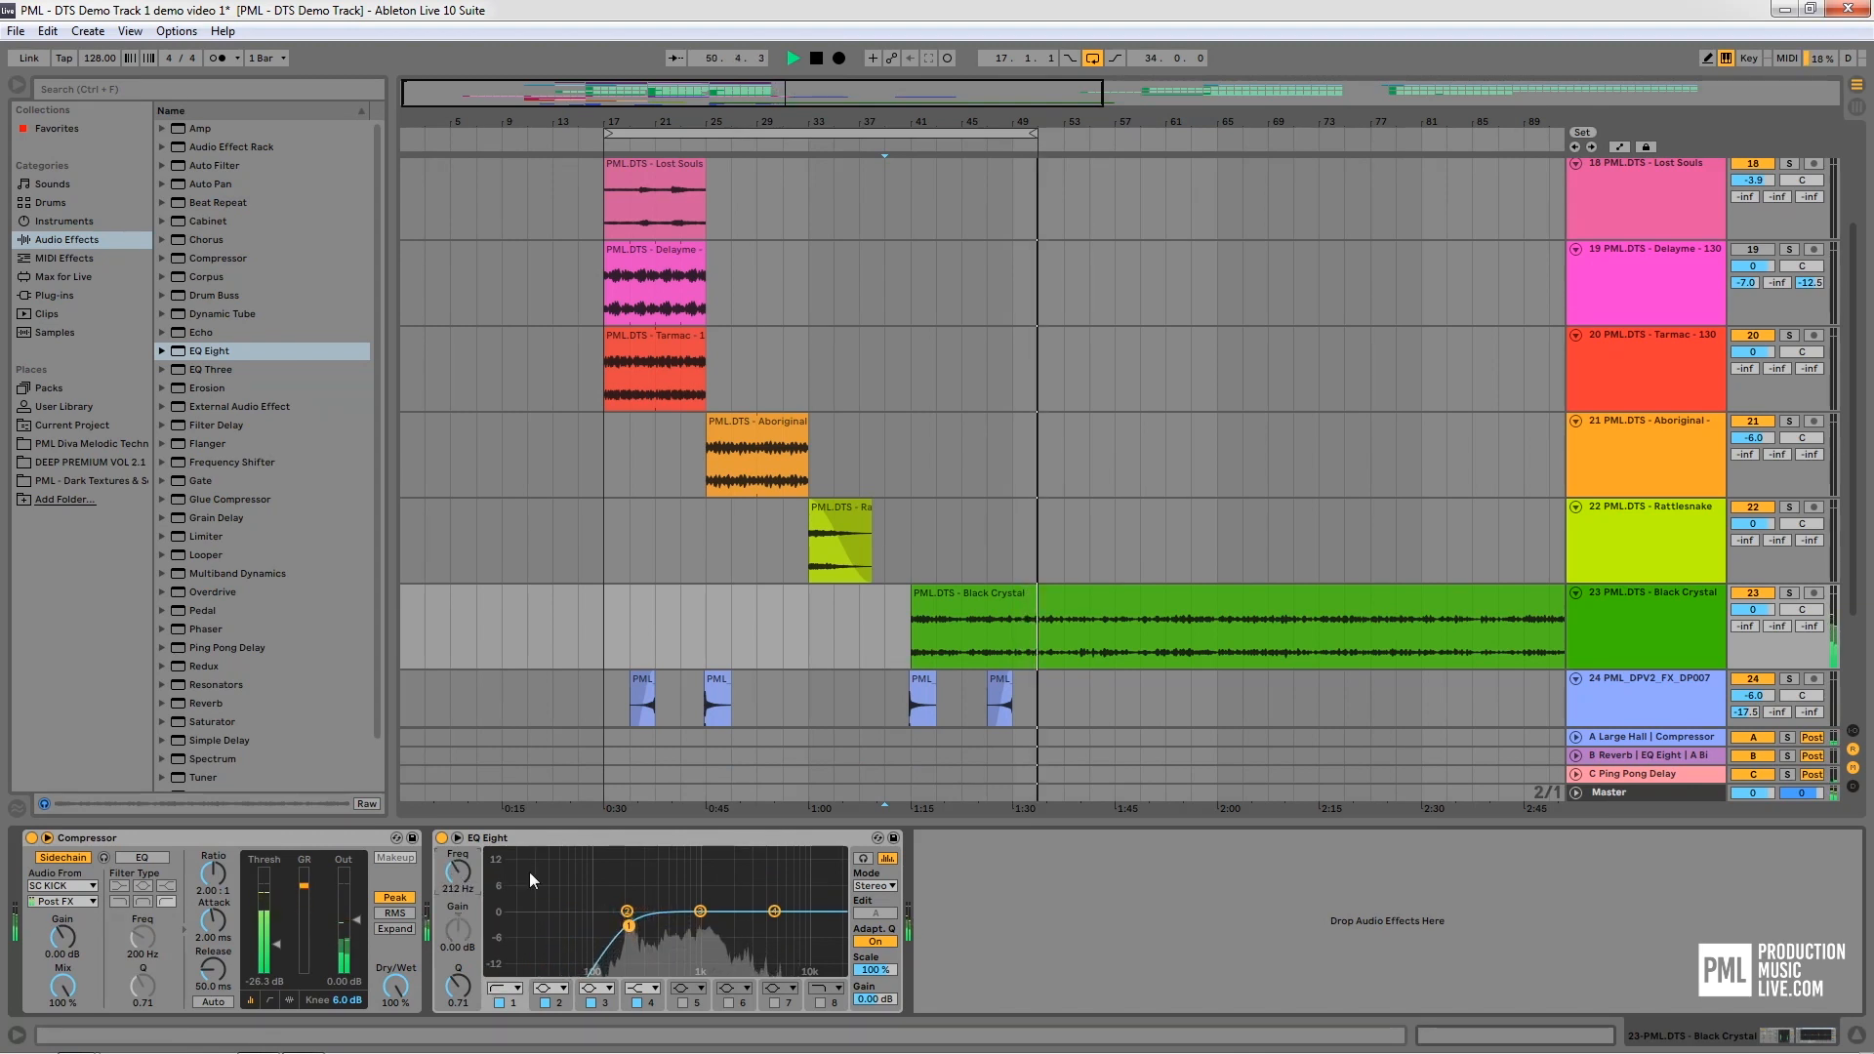
# Move the Black Crystal clip to start at bar 21 and fade it in until bar 25
pyautogui.click(923, 593)
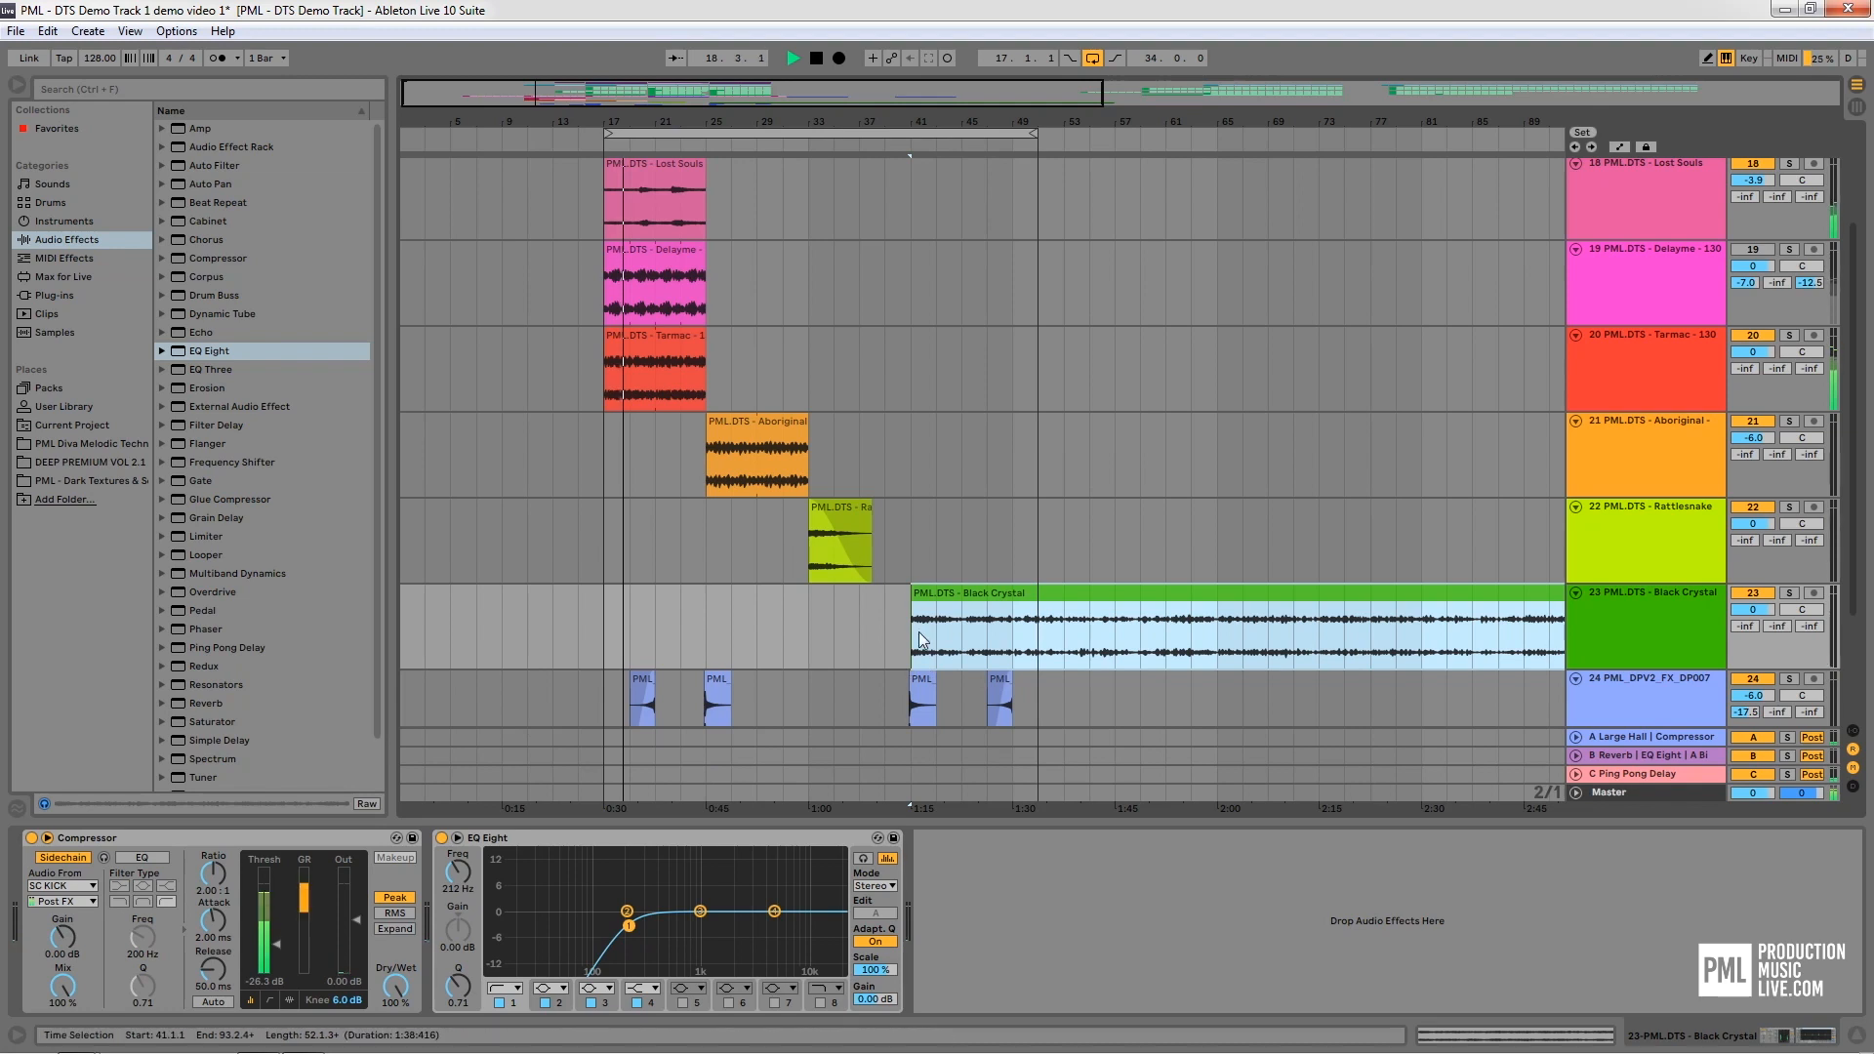
pyautogui.moveTo(952, 600); pyautogui.dragTo(694, 600)
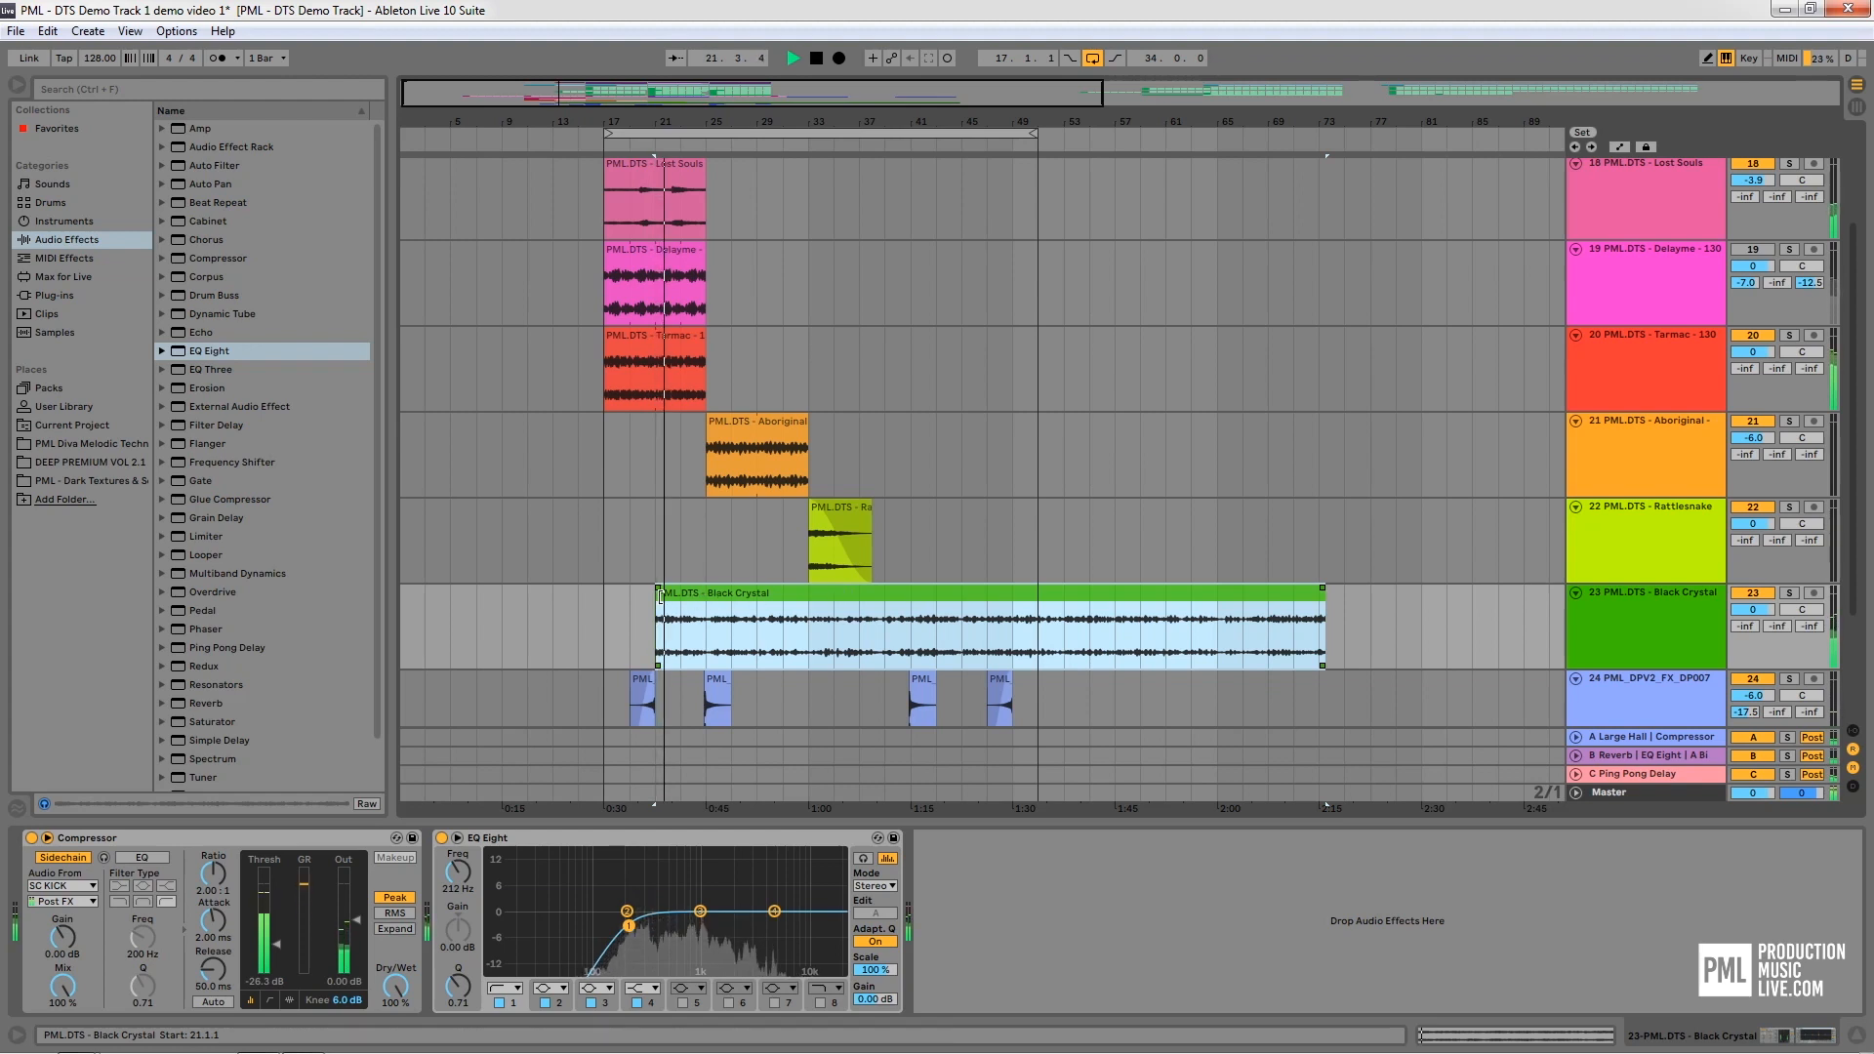
pyautogui.moveTo(659, 589); pyautogui.dragTo(704, 602)
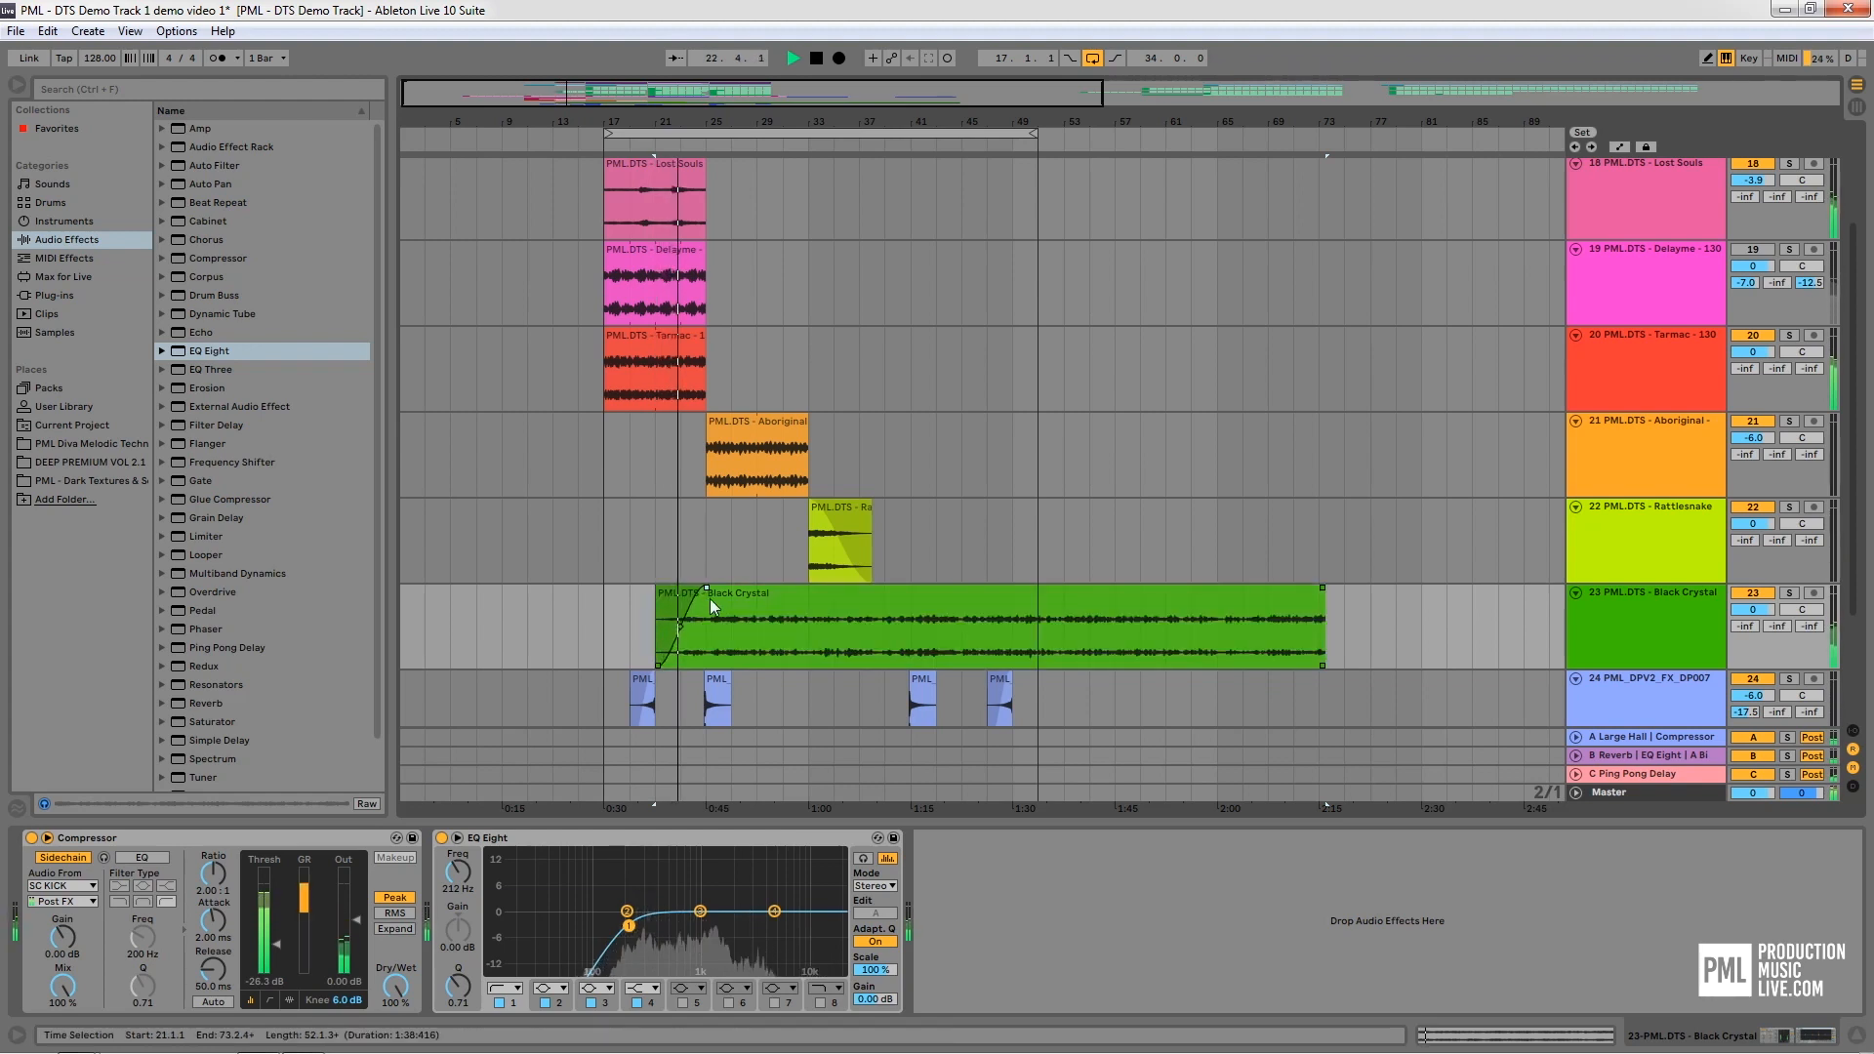
# Lower the Black Crystal track's volume to -1.7 dB
pyautogui.moveTo(1770, 615); pyautogui.dragTo(1770, 625)
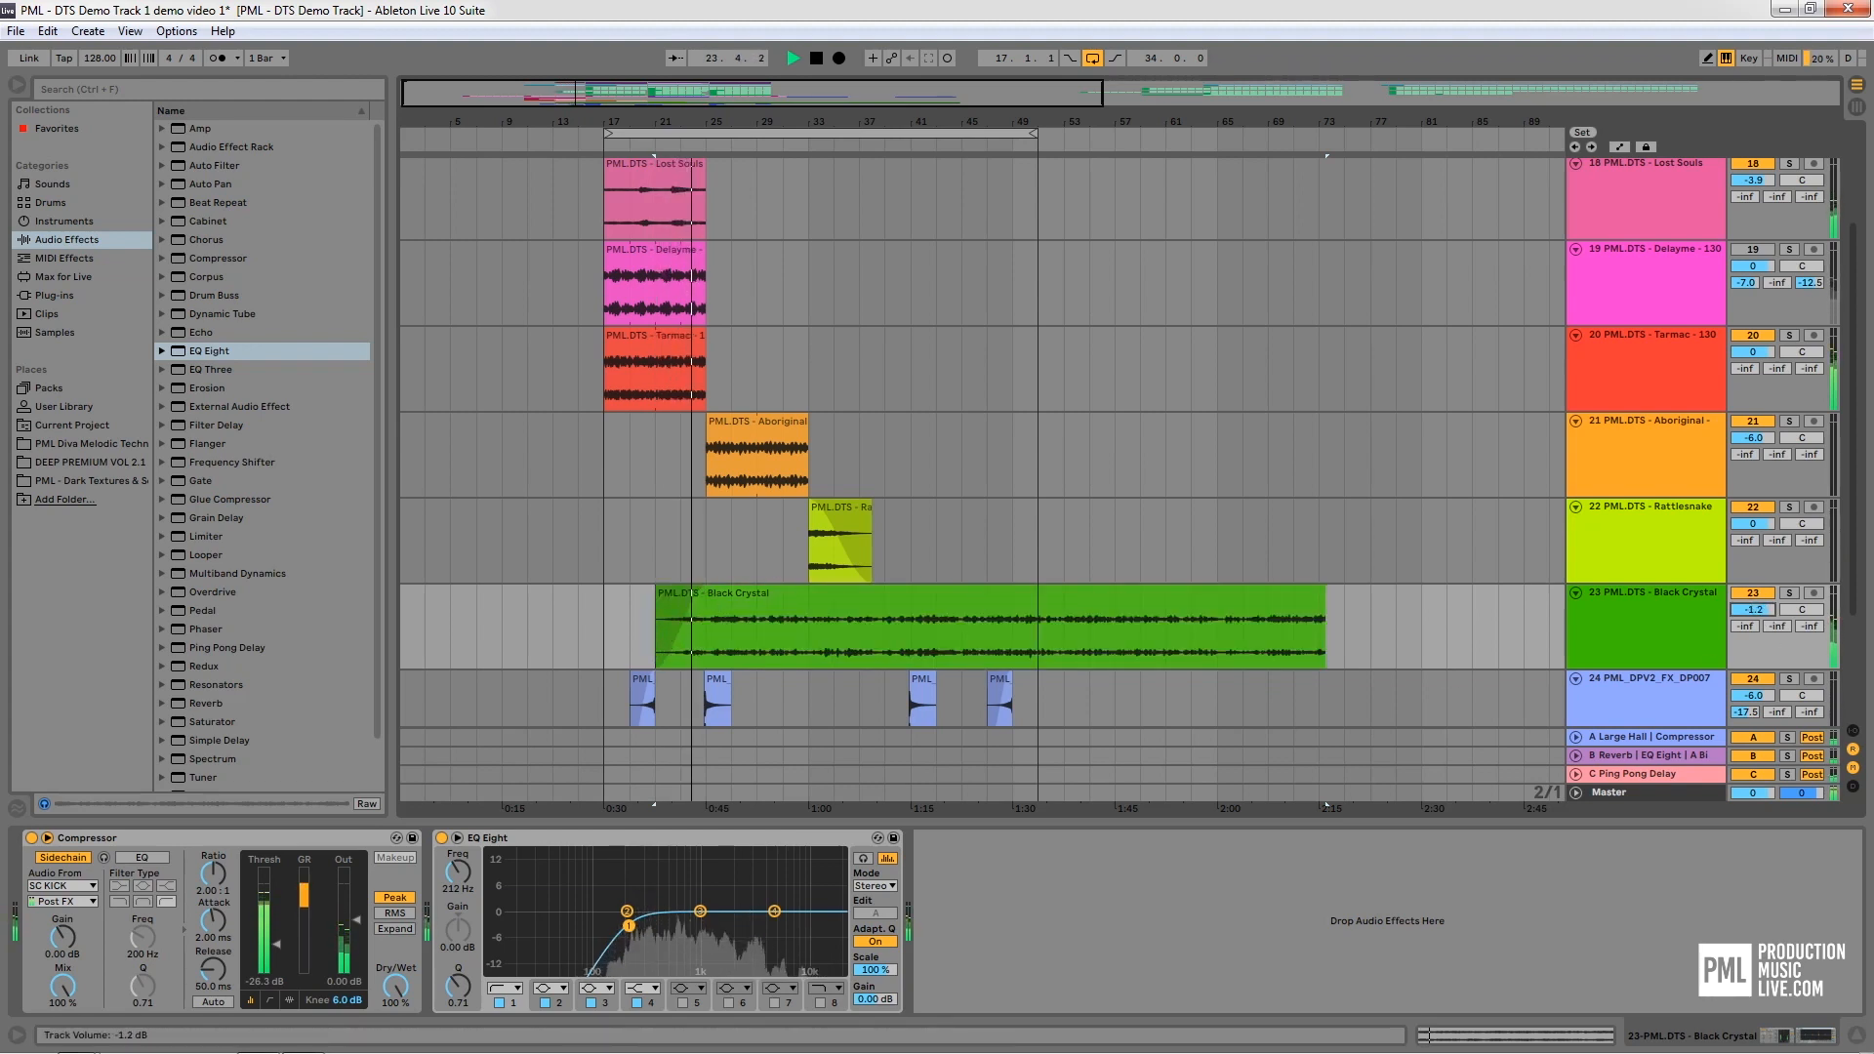
pyautogui.click(1646, 600)
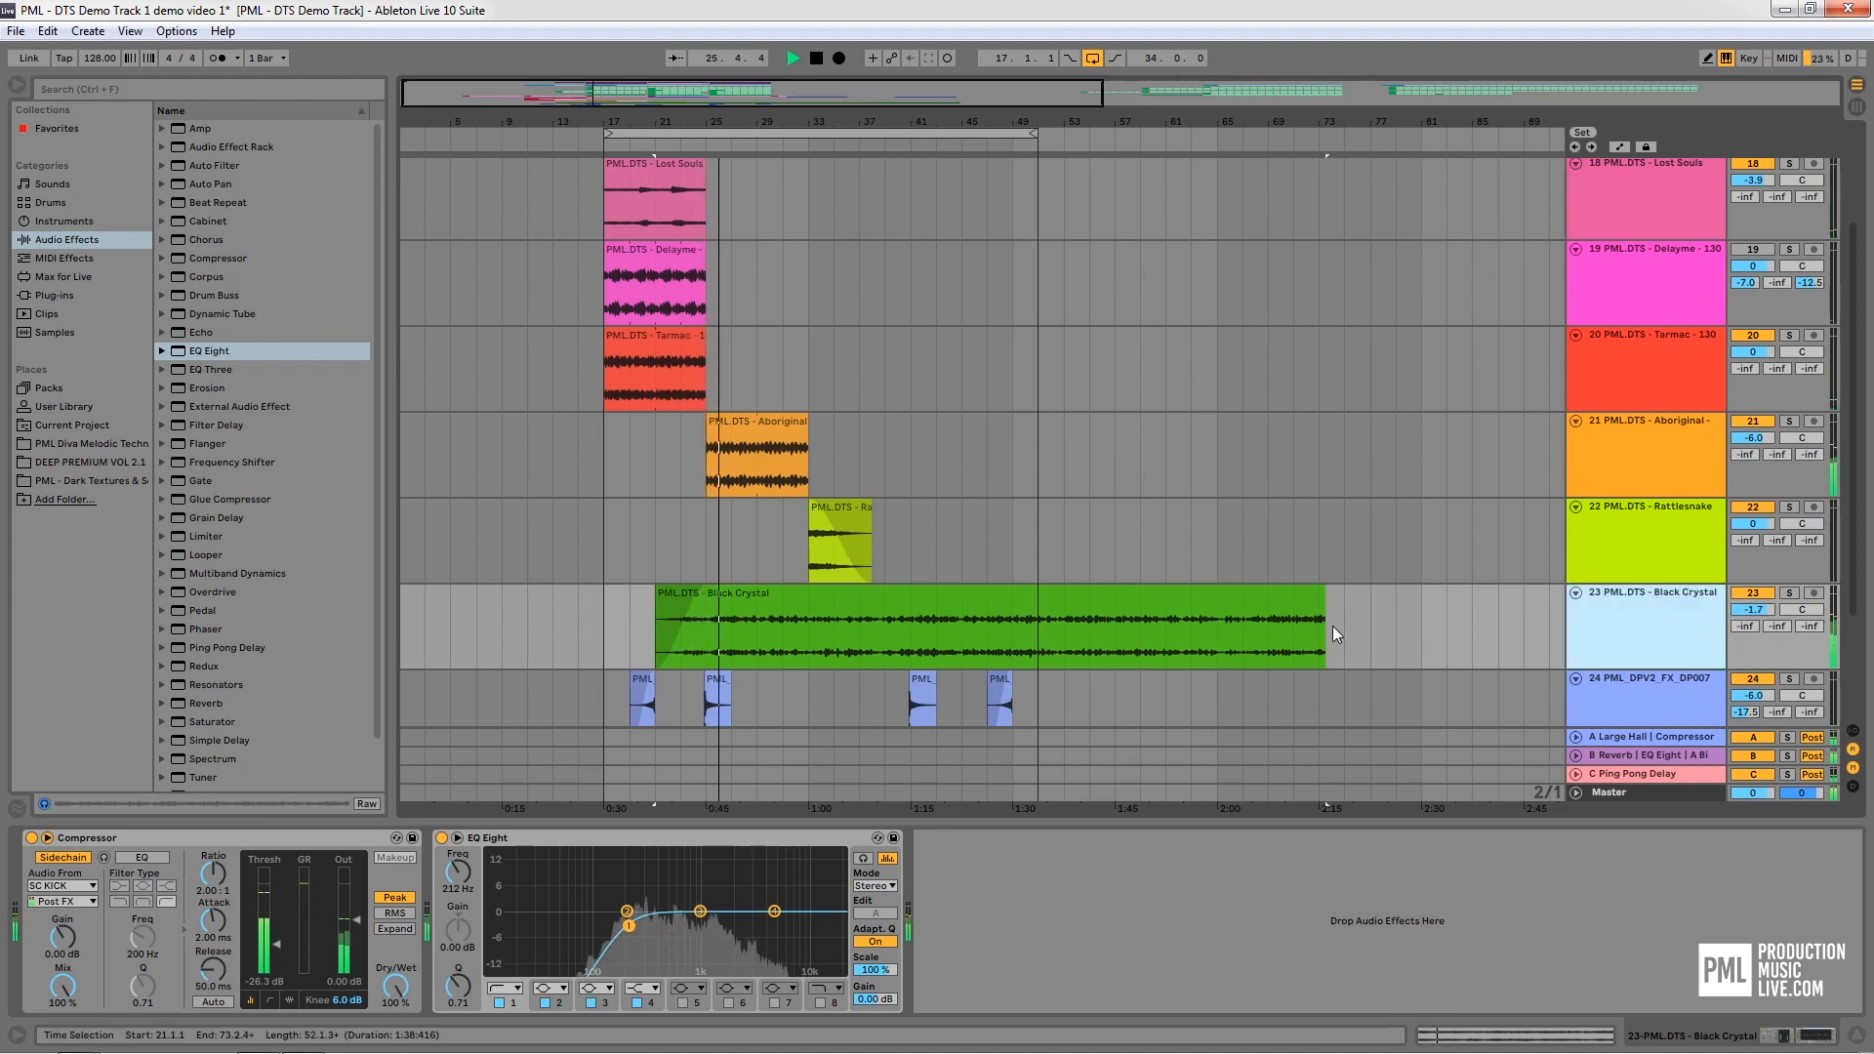
pyautogui.click(1266, 608)
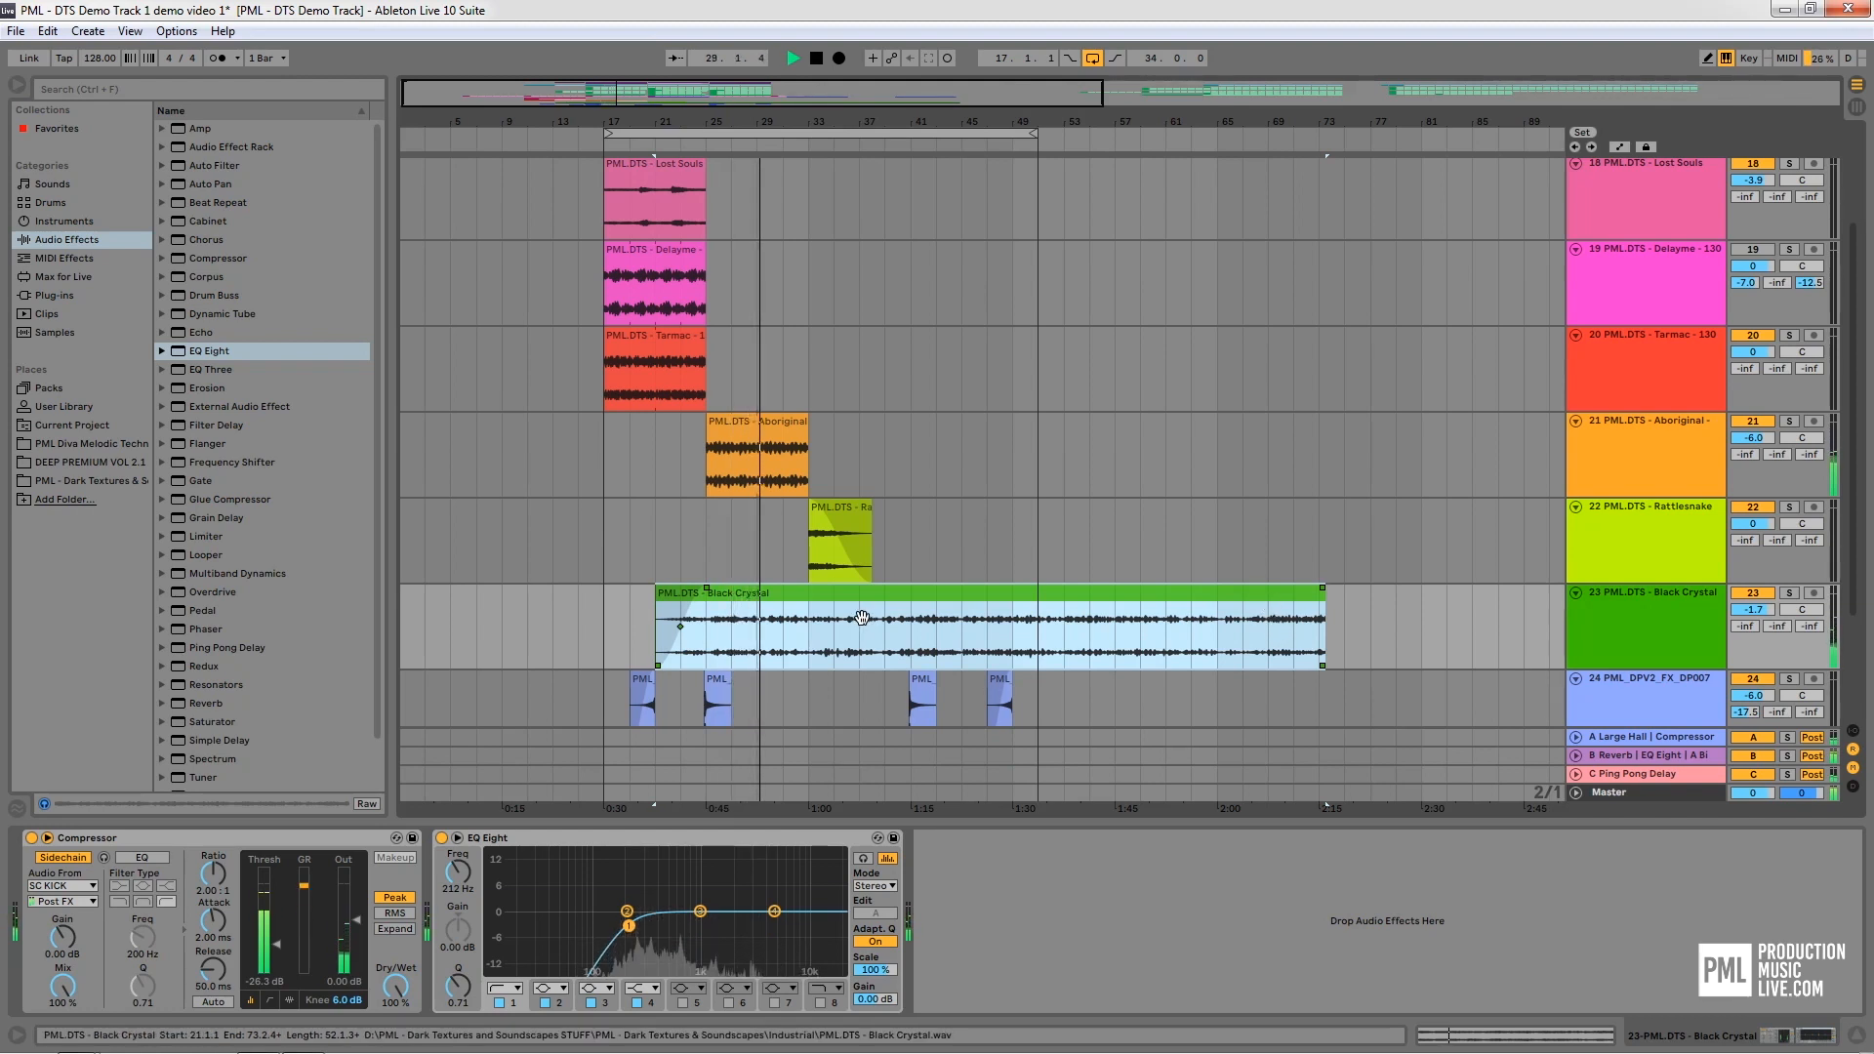
# Solo the Black Crystal track and set its sends to -9.7 dB for Large Hall and -13.0 dB for Ping Pong Delay
pyautogui.click(1791, 595)
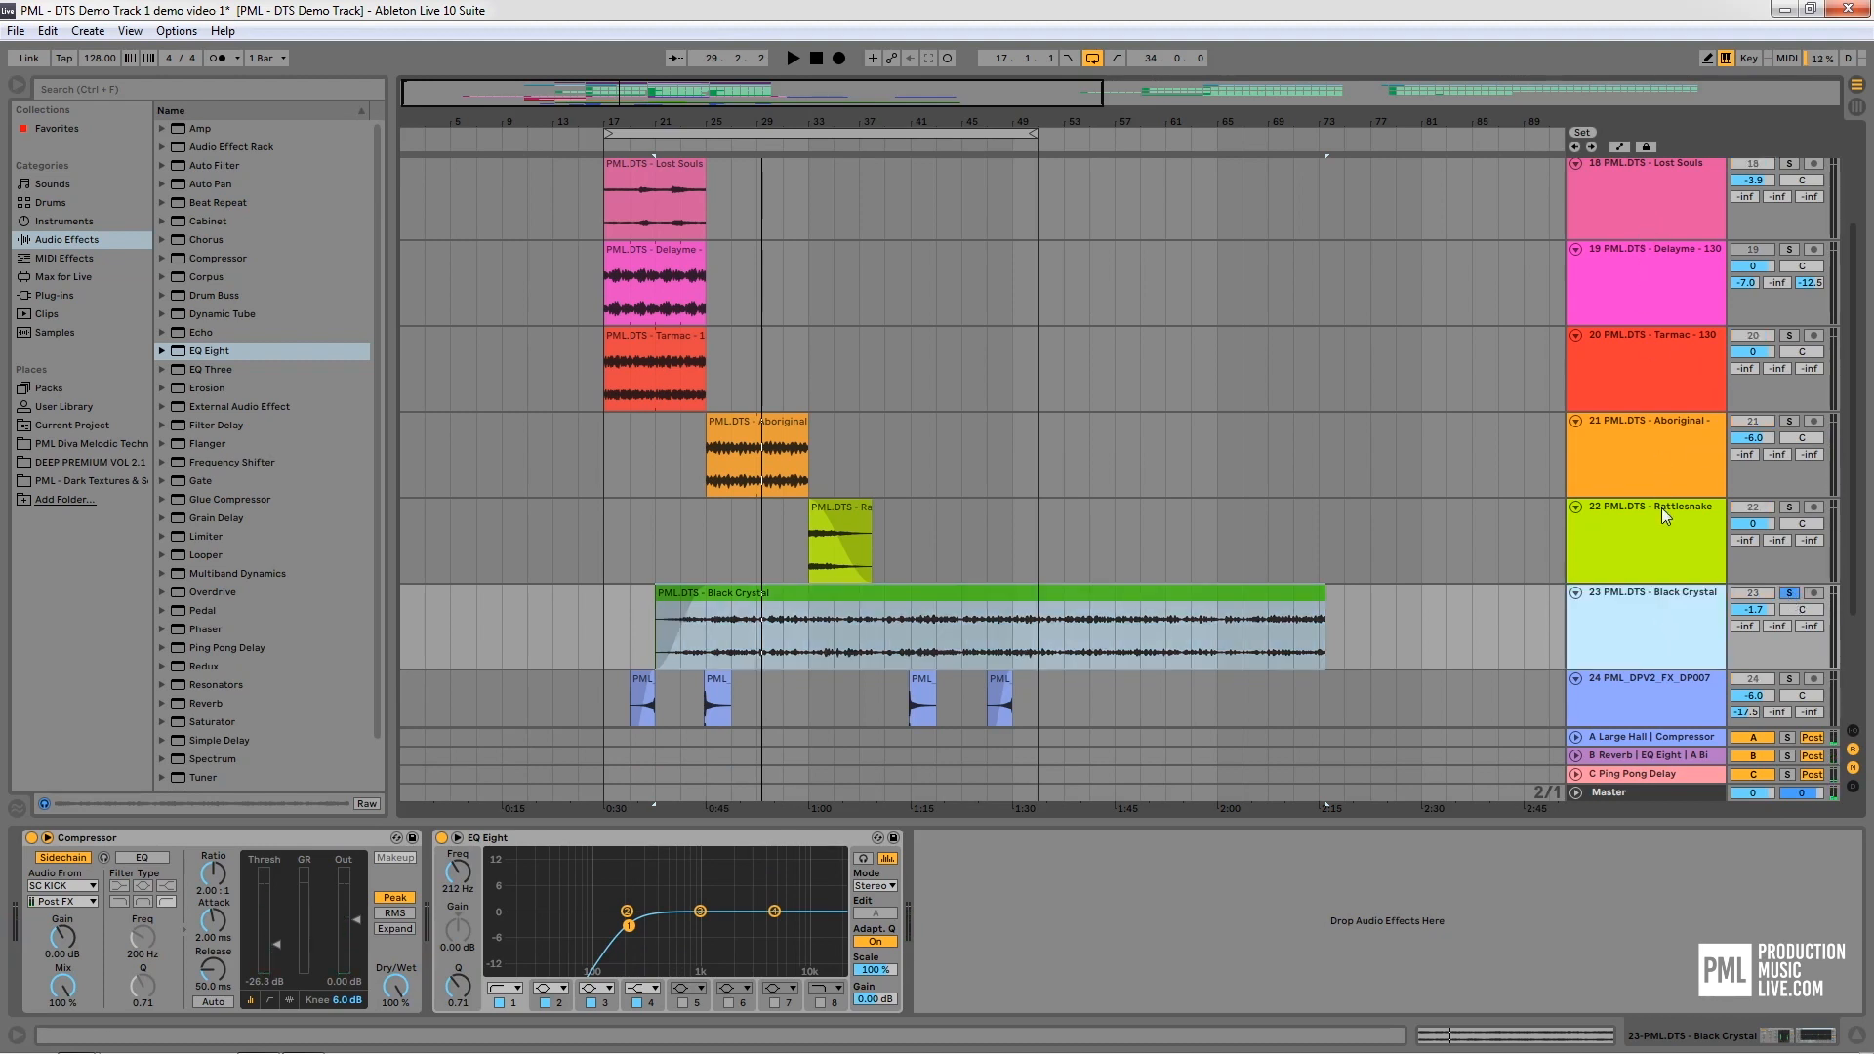
pyautogui.click(1748, 628)
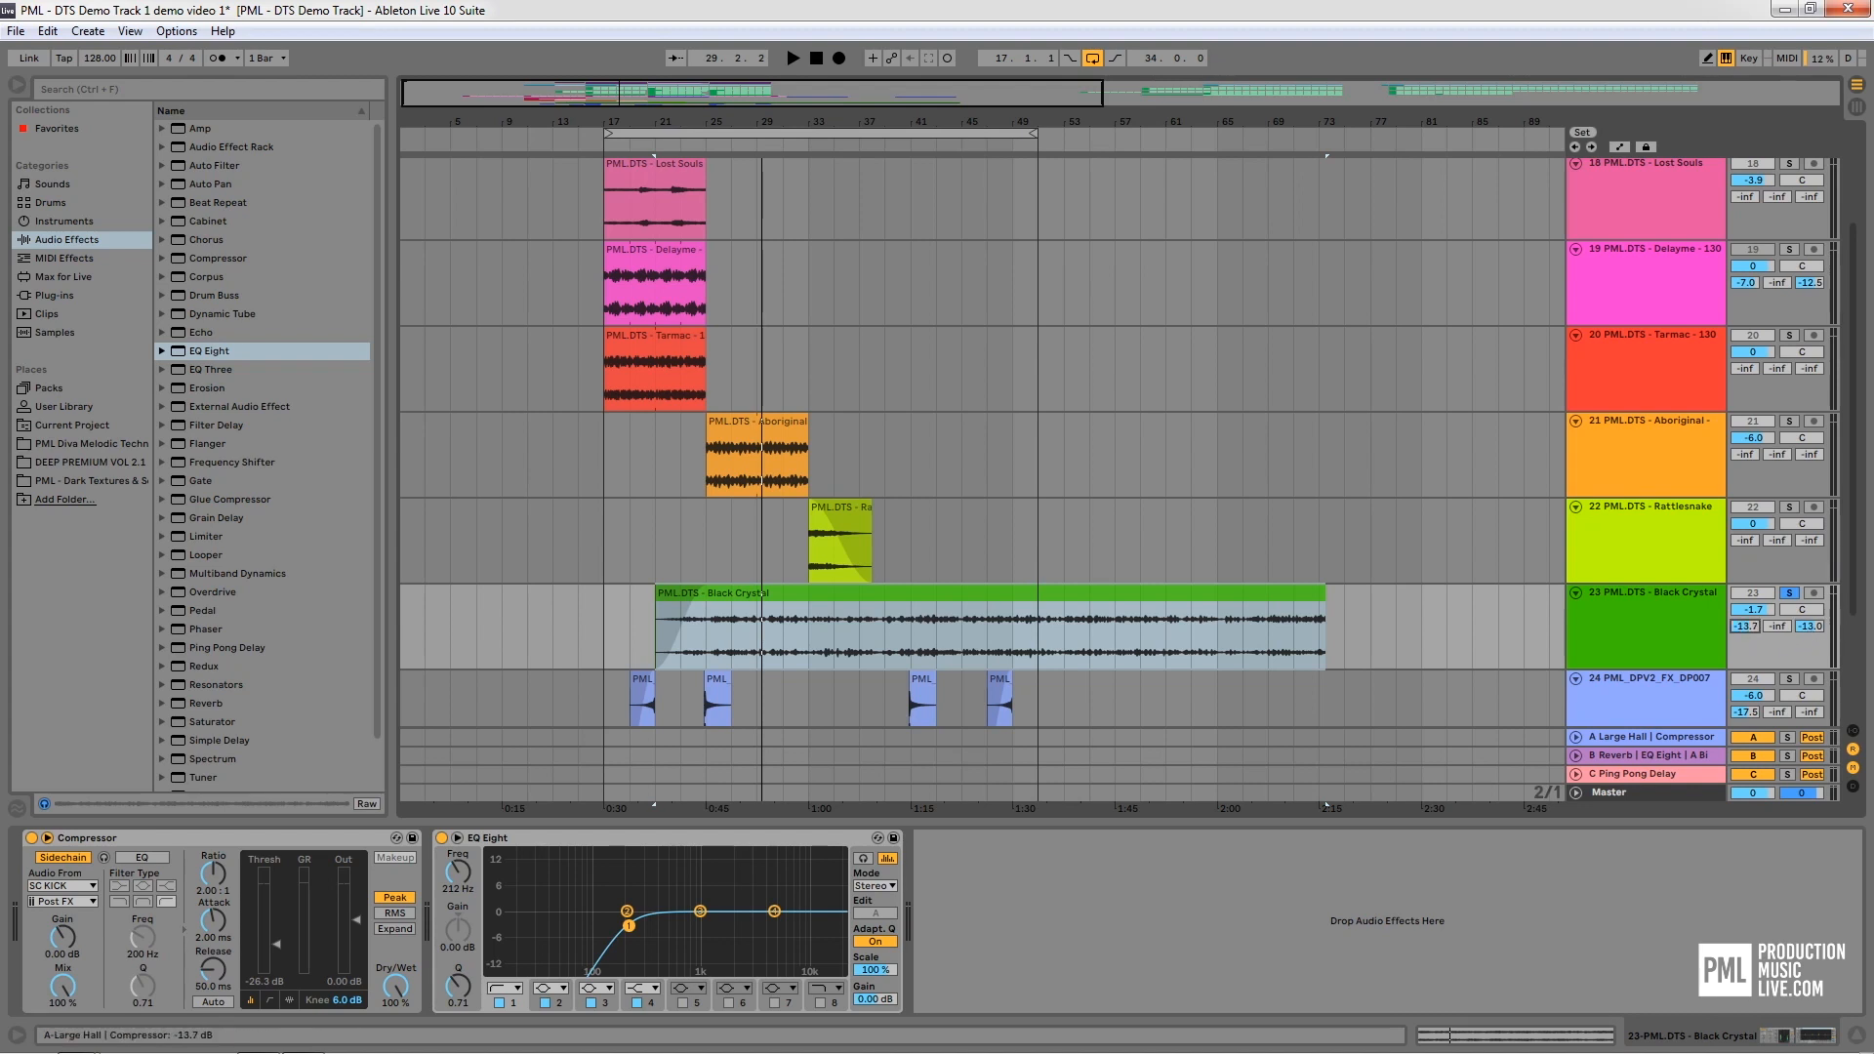
pyautogui.moveTo(1749, 627); pyautogui.dragTo(1748, 622)
pyautogui.press('space')
pyautogui.click(859, 649)
pyautogui.press('space')
pyautogui.press('space')
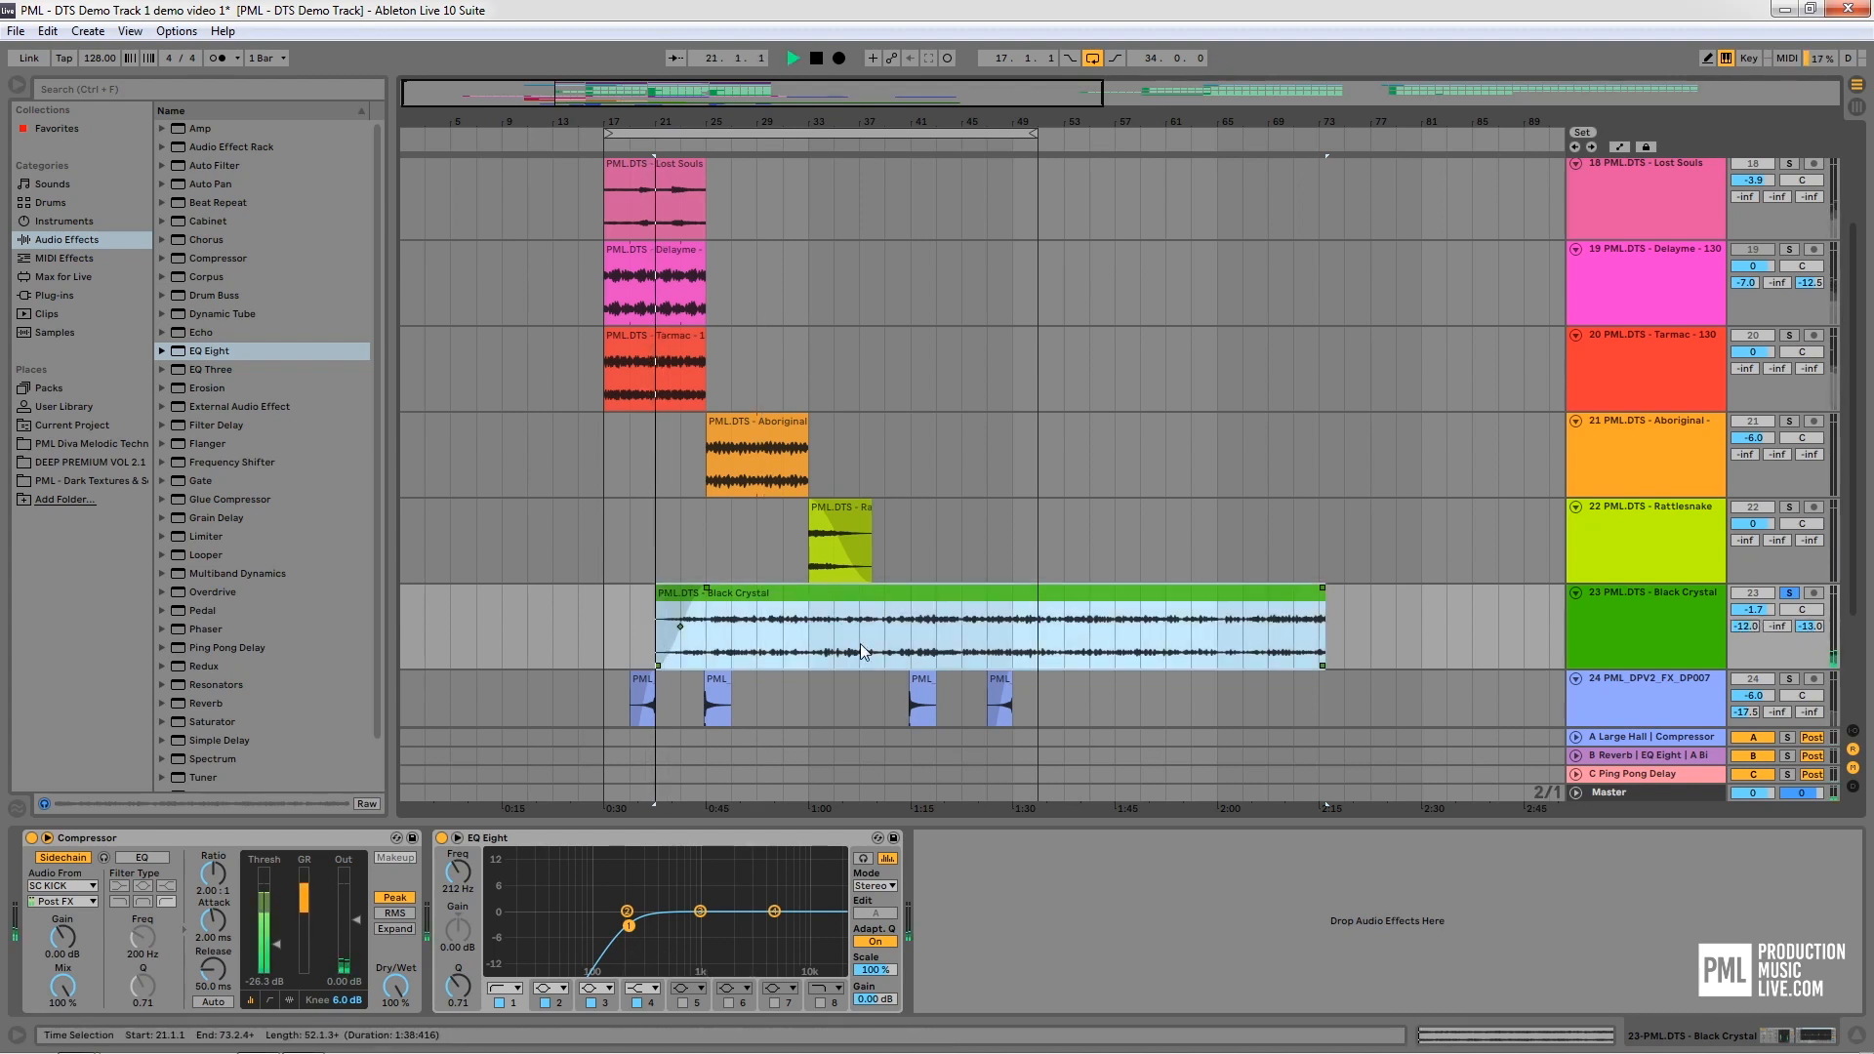
pyautogui.click(885, 635)
pyautogui.press('space')
pyautogui.press('space')
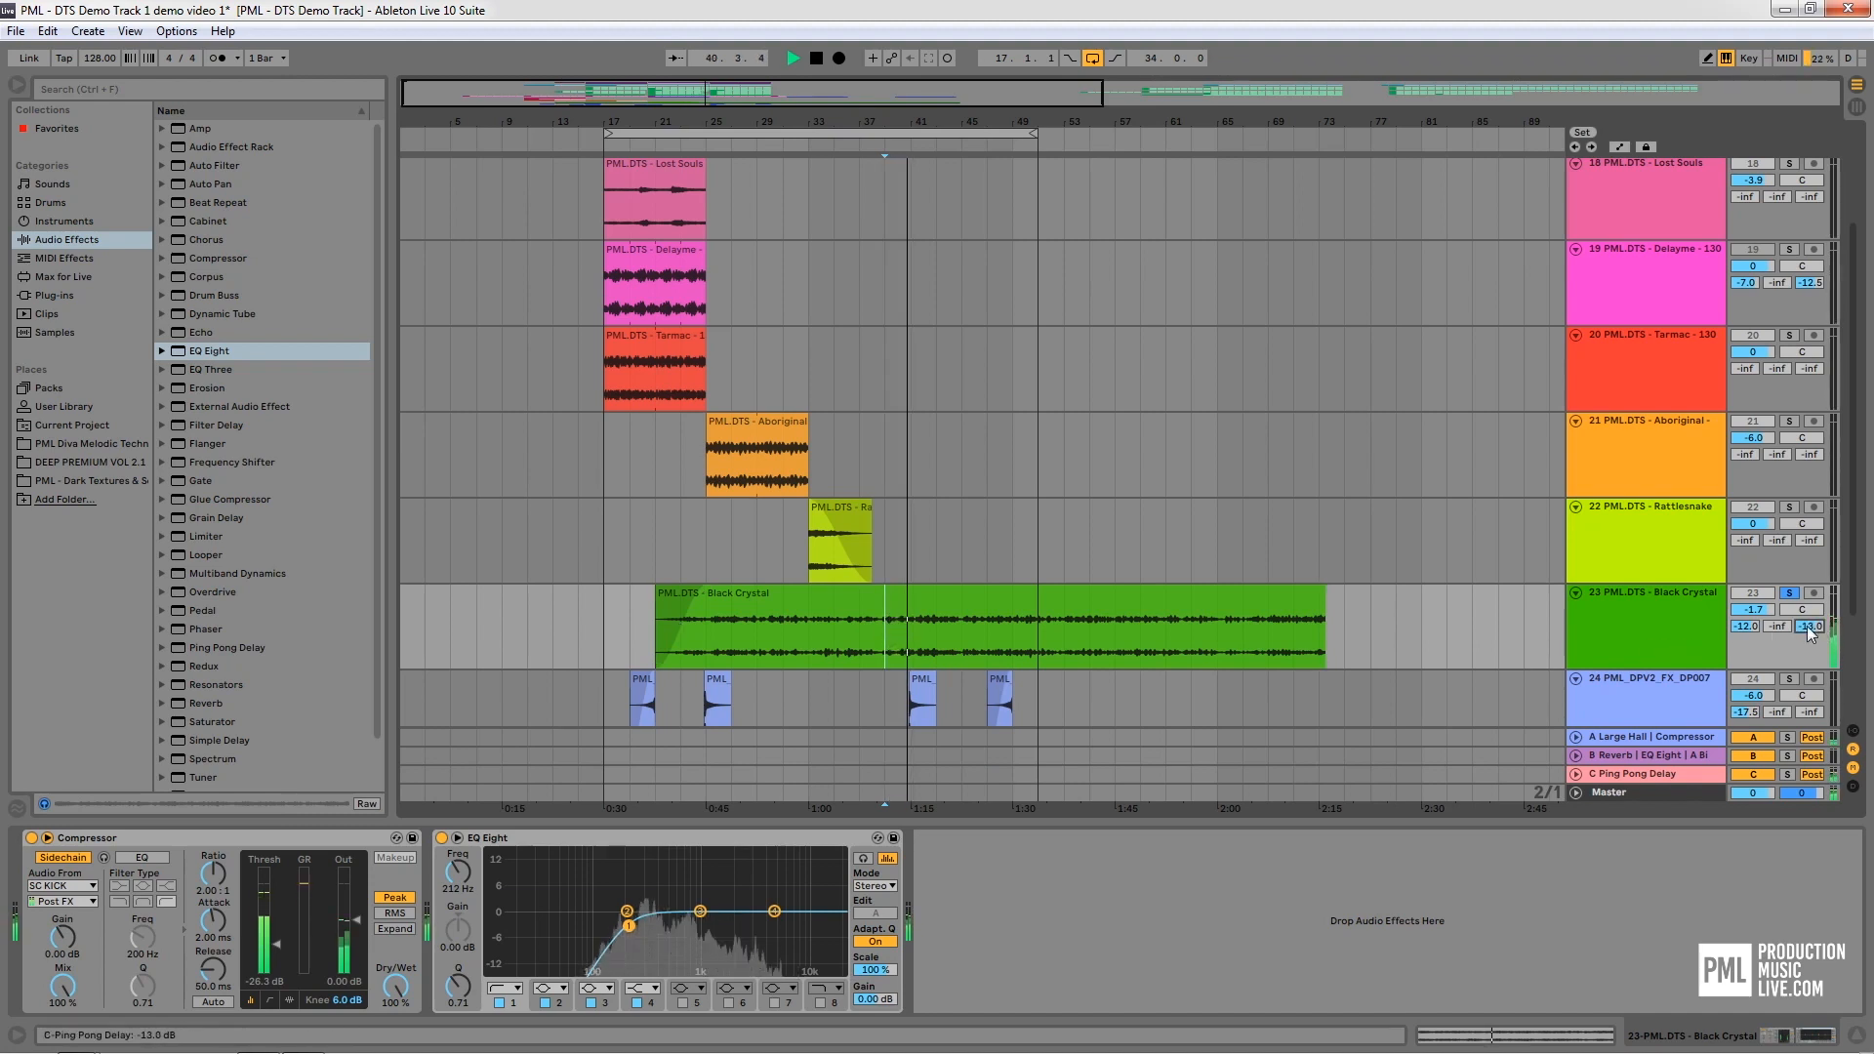
pyautogui.moveTo(1747, 627); pyautogui.dragTo(1747, 620)
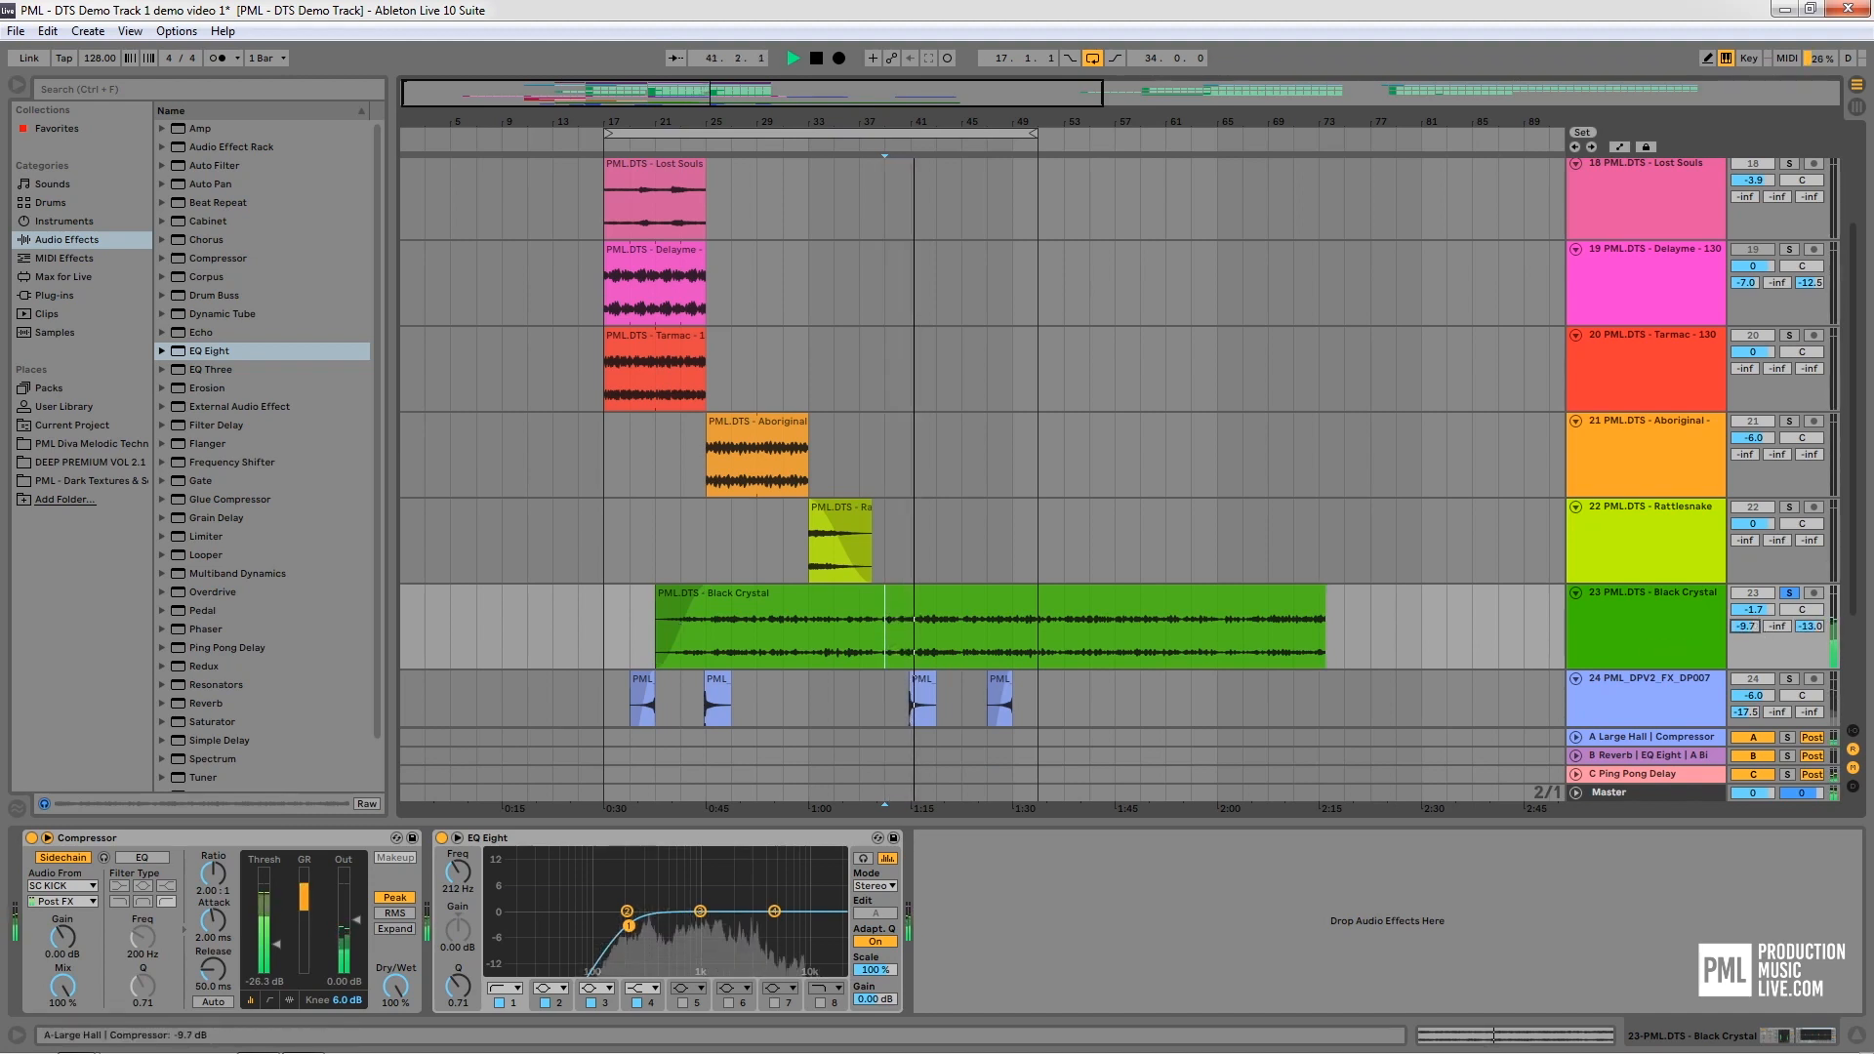
# Boost EQ Eight band 3 by 7.81 dB at 464 Hz and lower the Black Crystal track's volume to -4.2 dB
pyautogui.click(1660, 600)
pyautogui.click(703, 879)
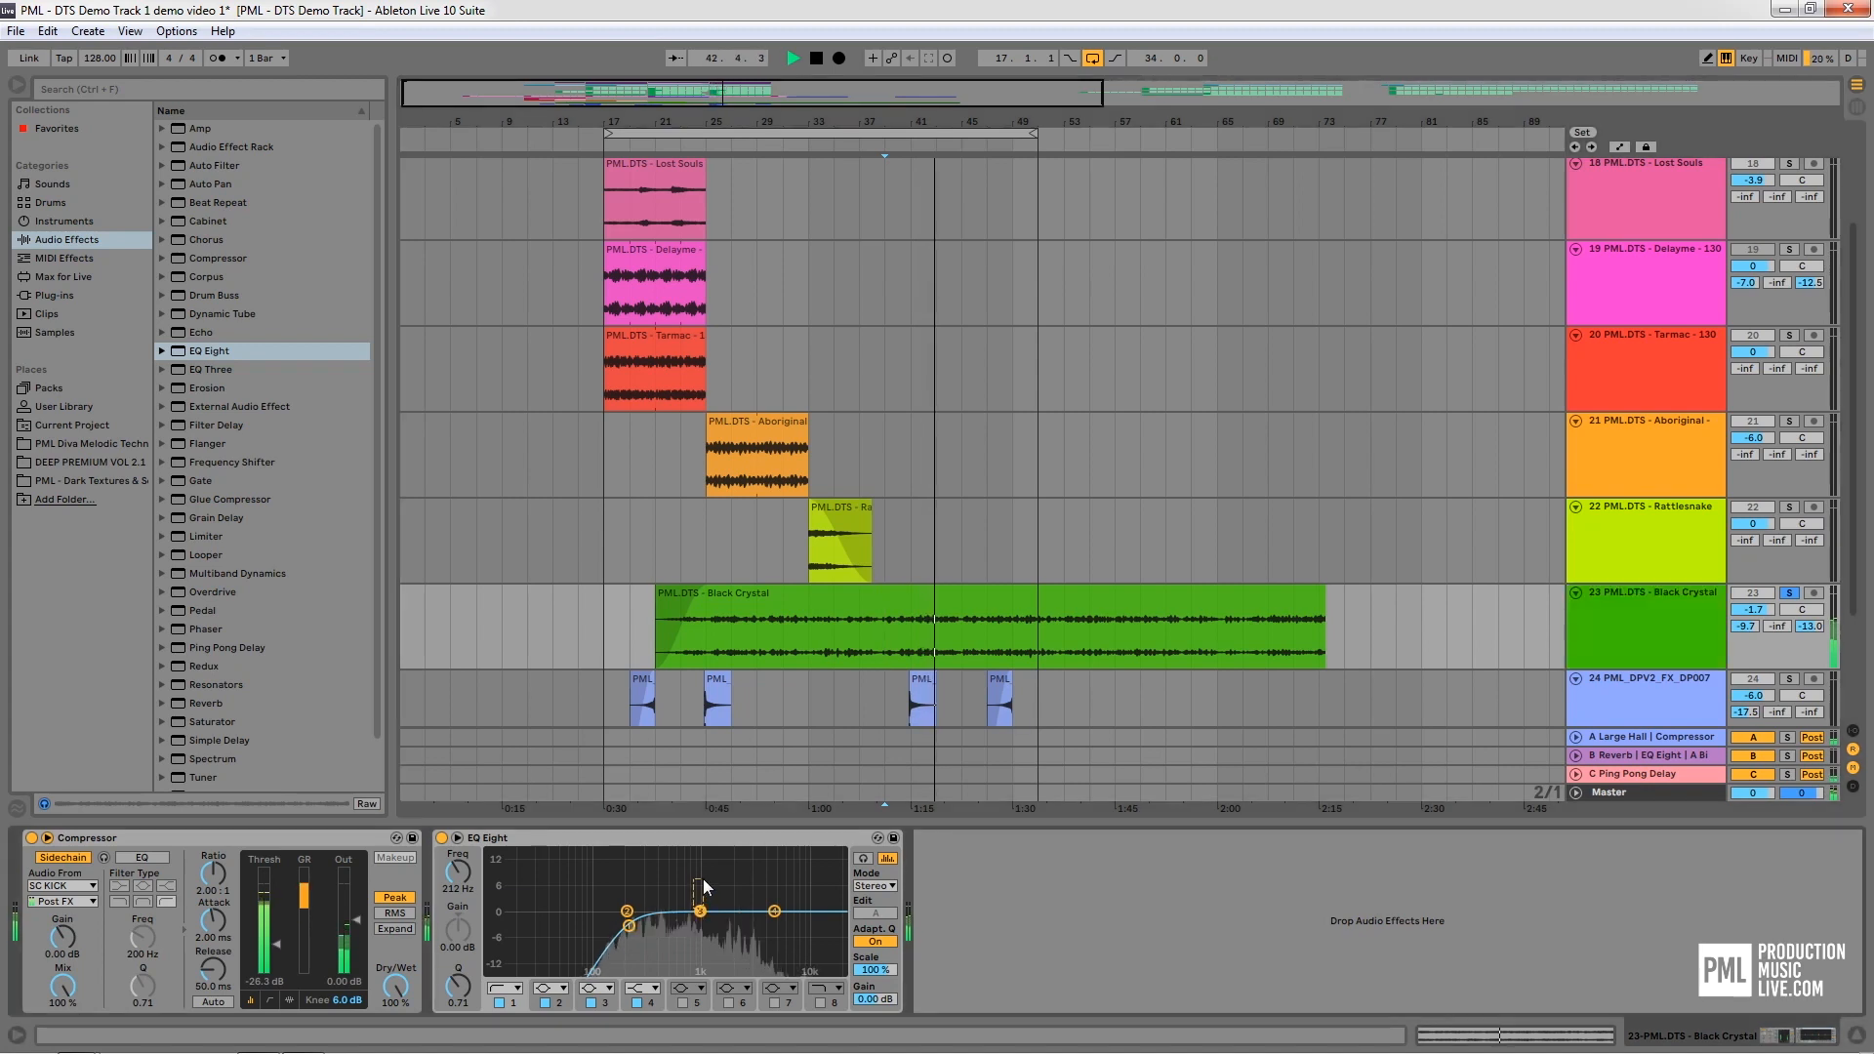
pyautogui.moveTo(703, 908); pyautogui.dragTo(665, 881)
pyautogui.moveTo(1759, 610); pyautogui.dragTo(1760, 627)
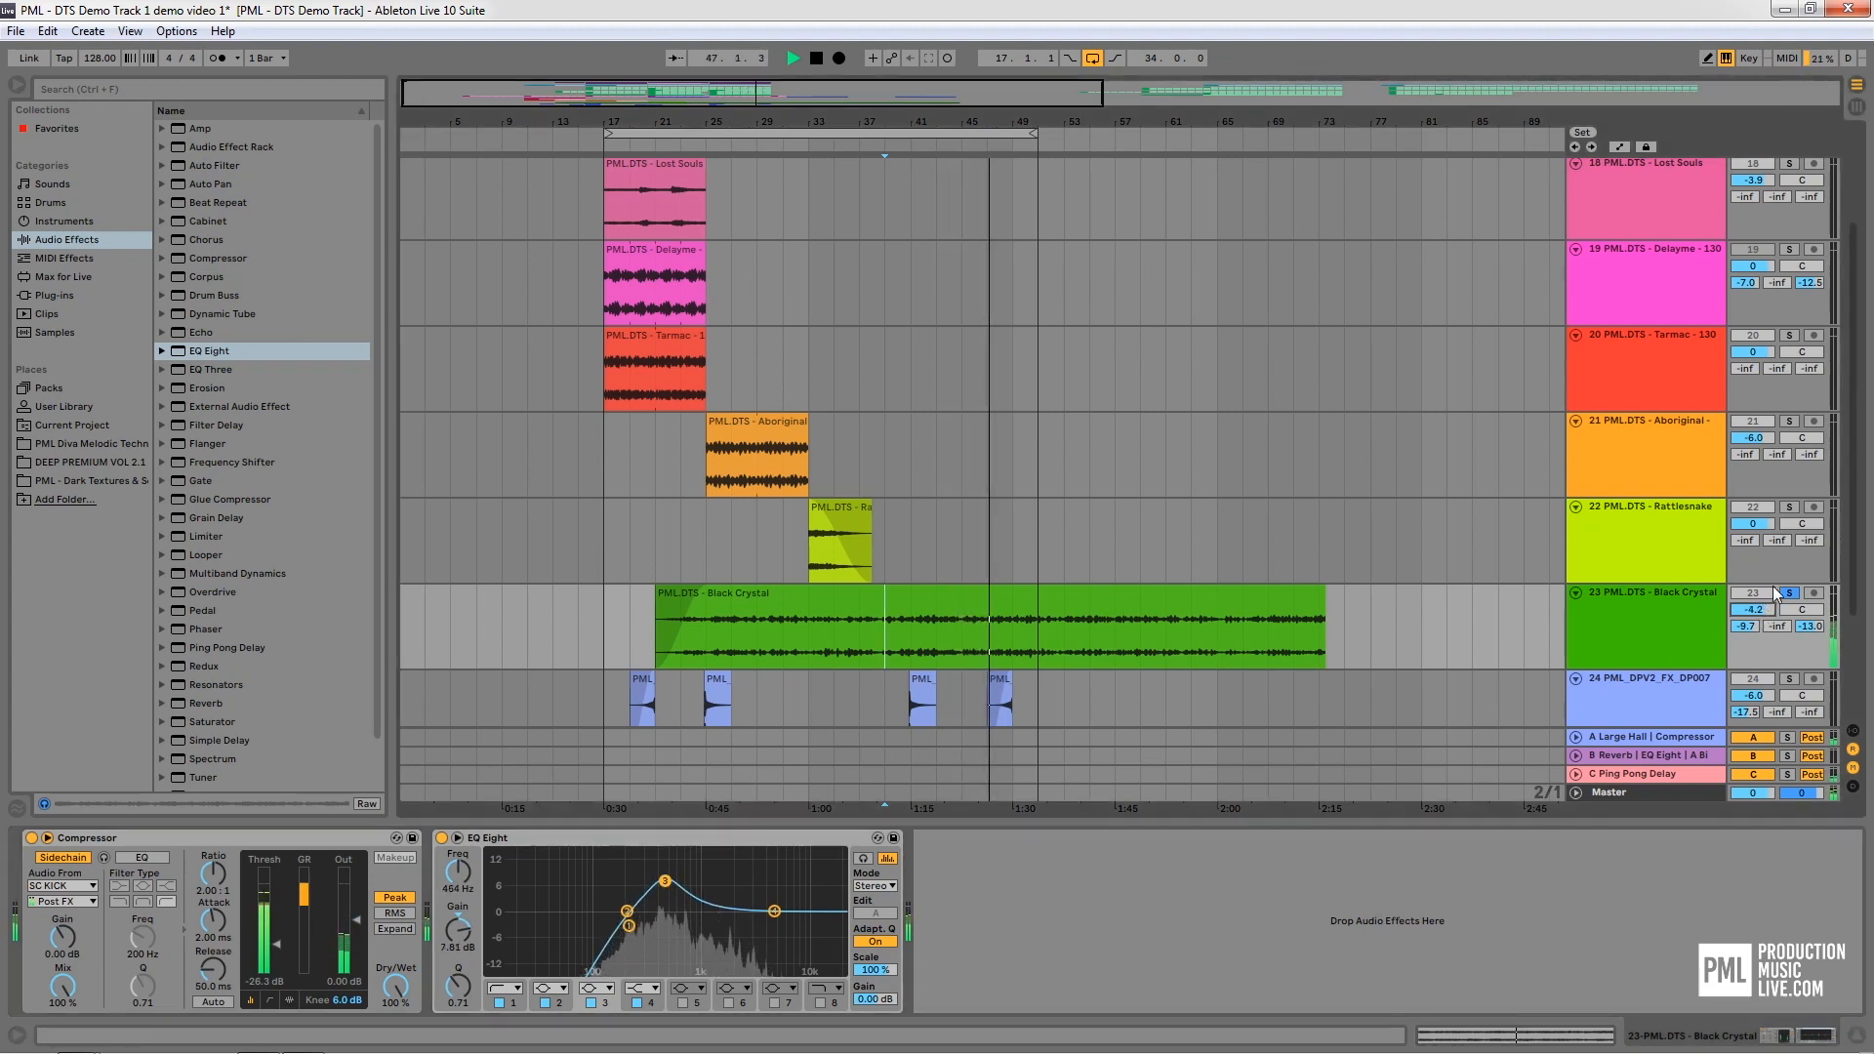
# Unsolo Black Crystal, replay the full mix from bar 39, and set the track's volume to -5.0 dB
pyautogui.click(1788, 593)
pyautogui.press('space')
pyautogui.press('space')
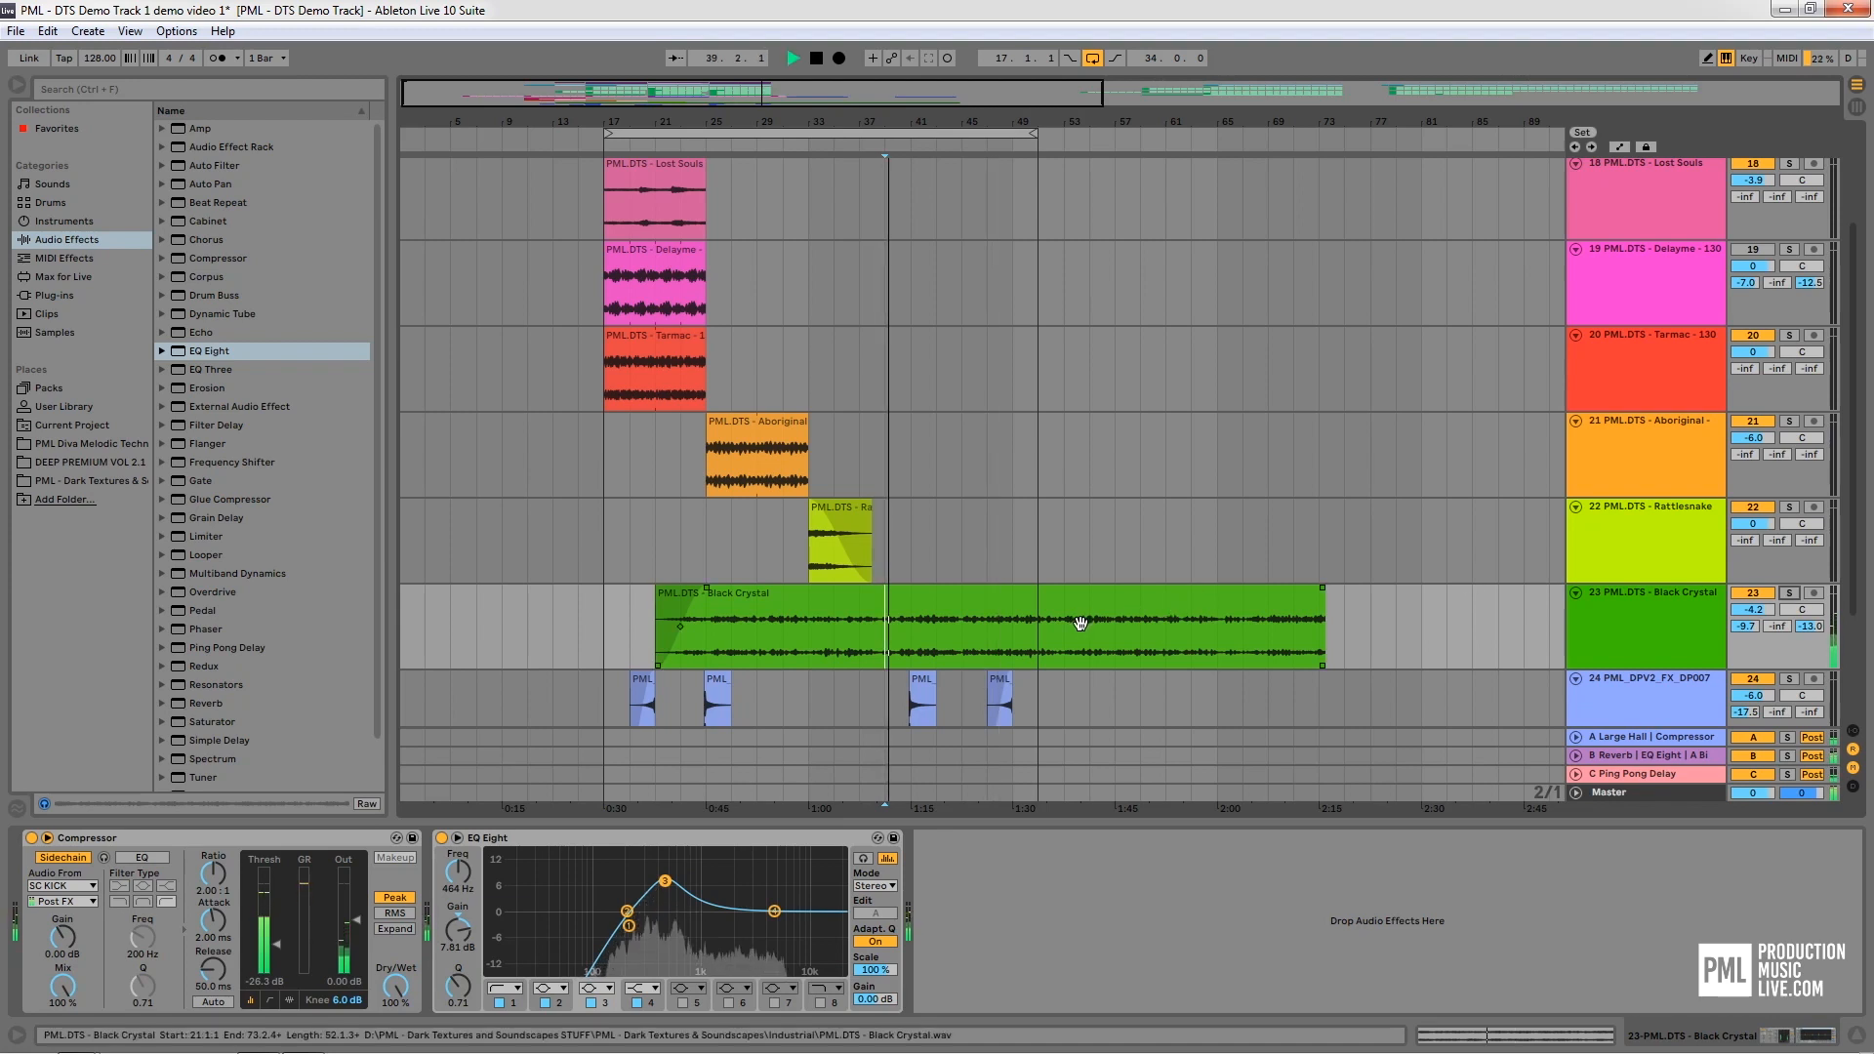
pyautogui.click(1659, 594)
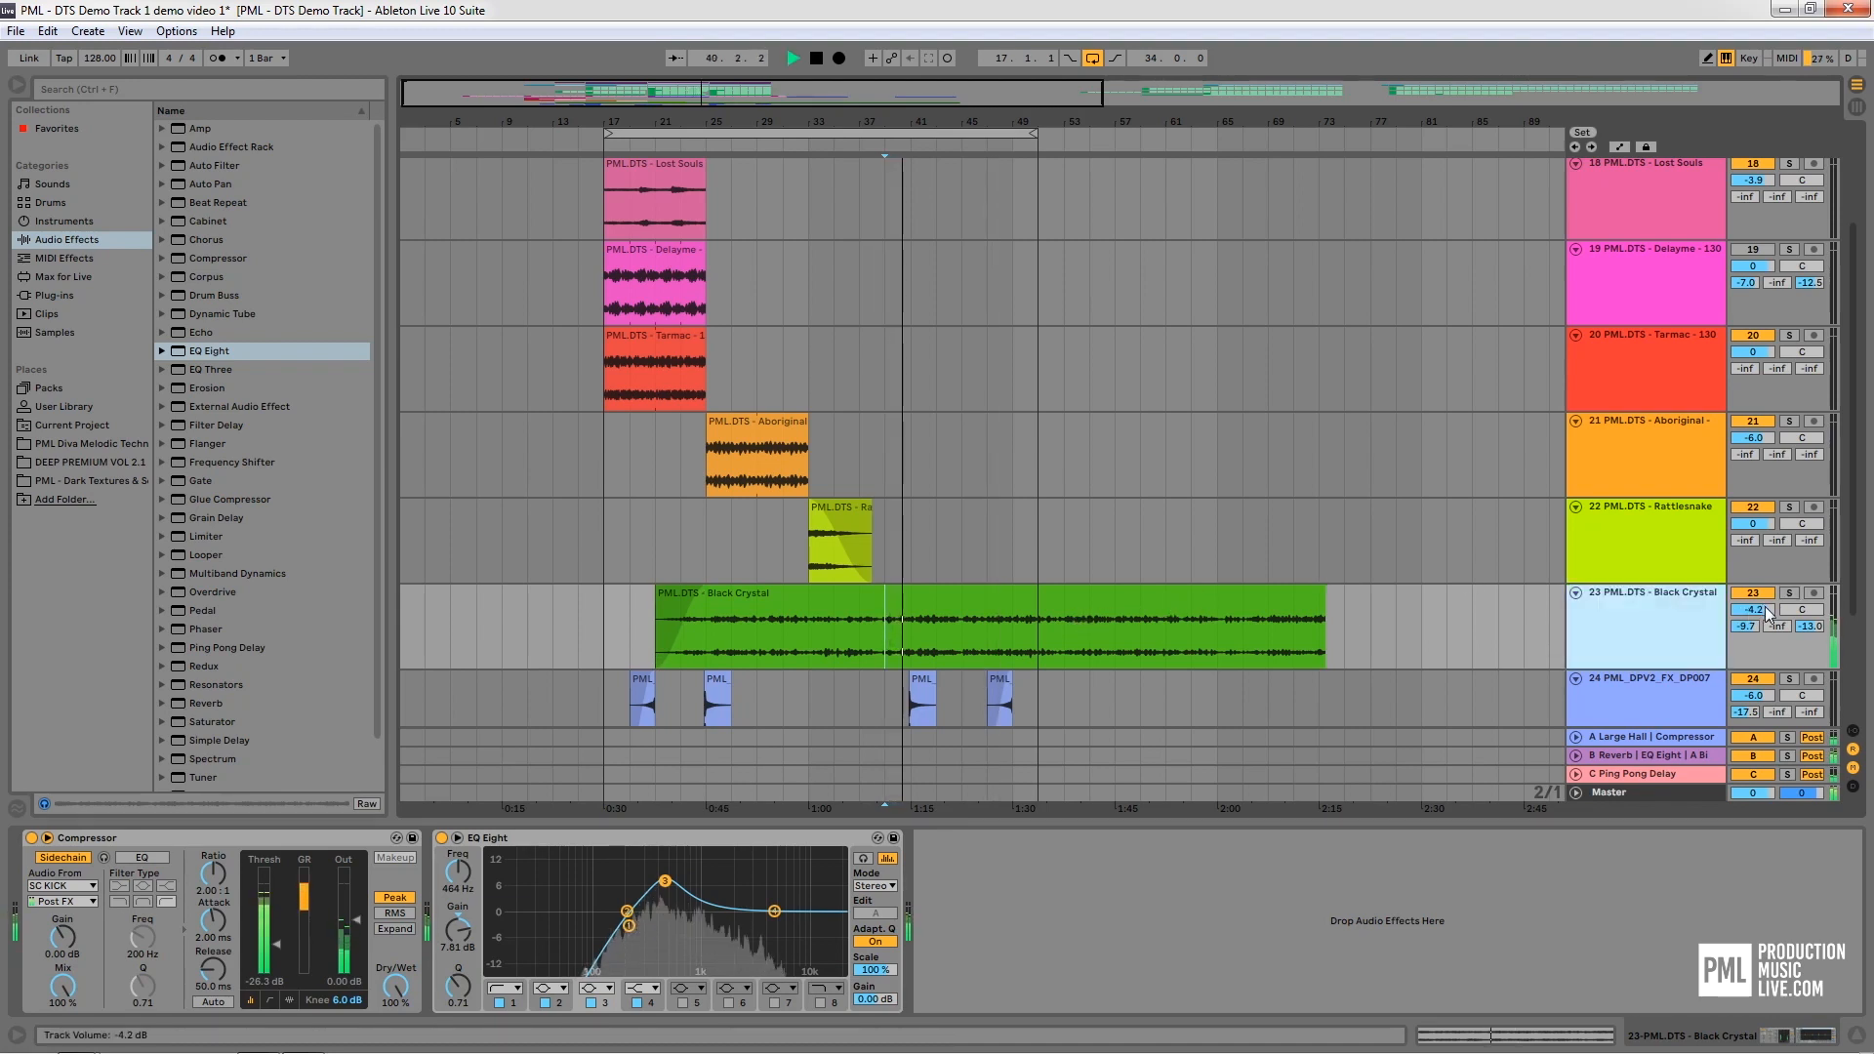
pyautogui.moveTo(1759, 609)
pyautogui.mouseDown()
pyautogui.moveTo(1759, 585)
pyautogui.moveTo(1755, 616)
pyautogui.mouseUp()
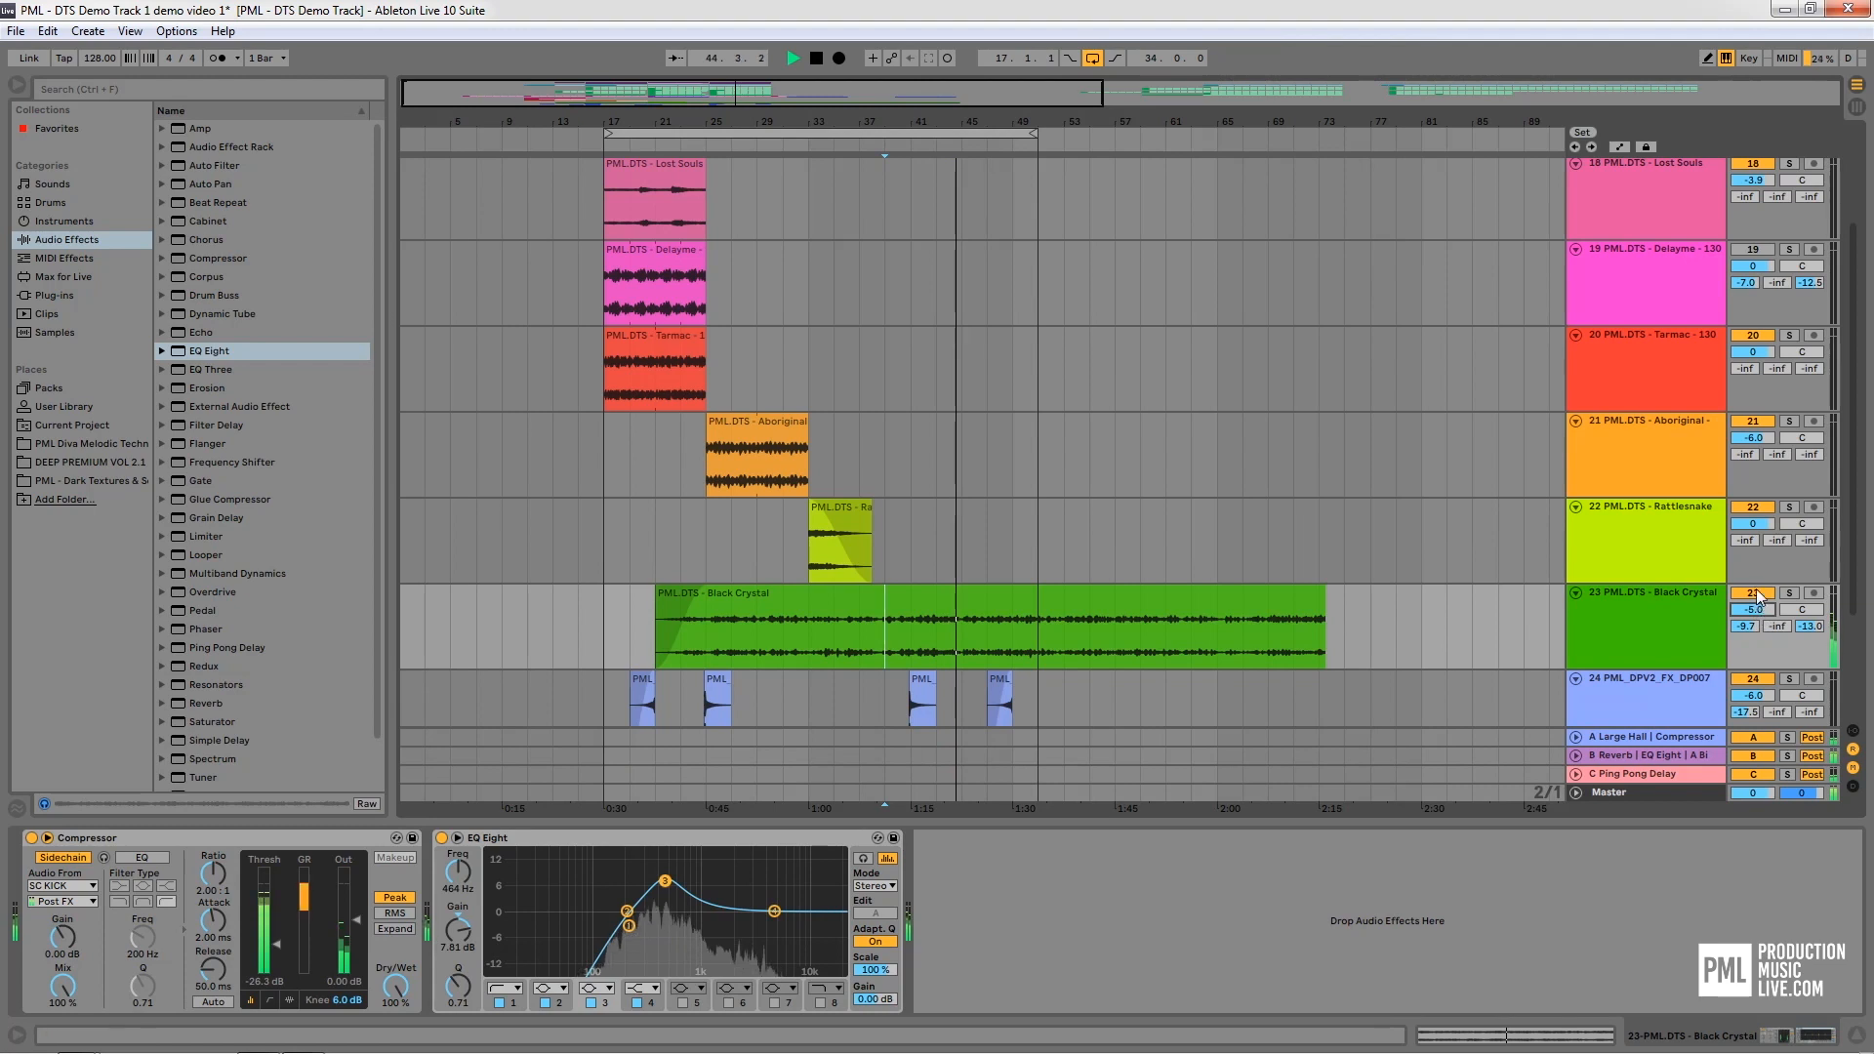
# Compare the mix with and without the Black Crystal track by muting and unmuting it, and stop playback
pyautogui.click(1759, 598)
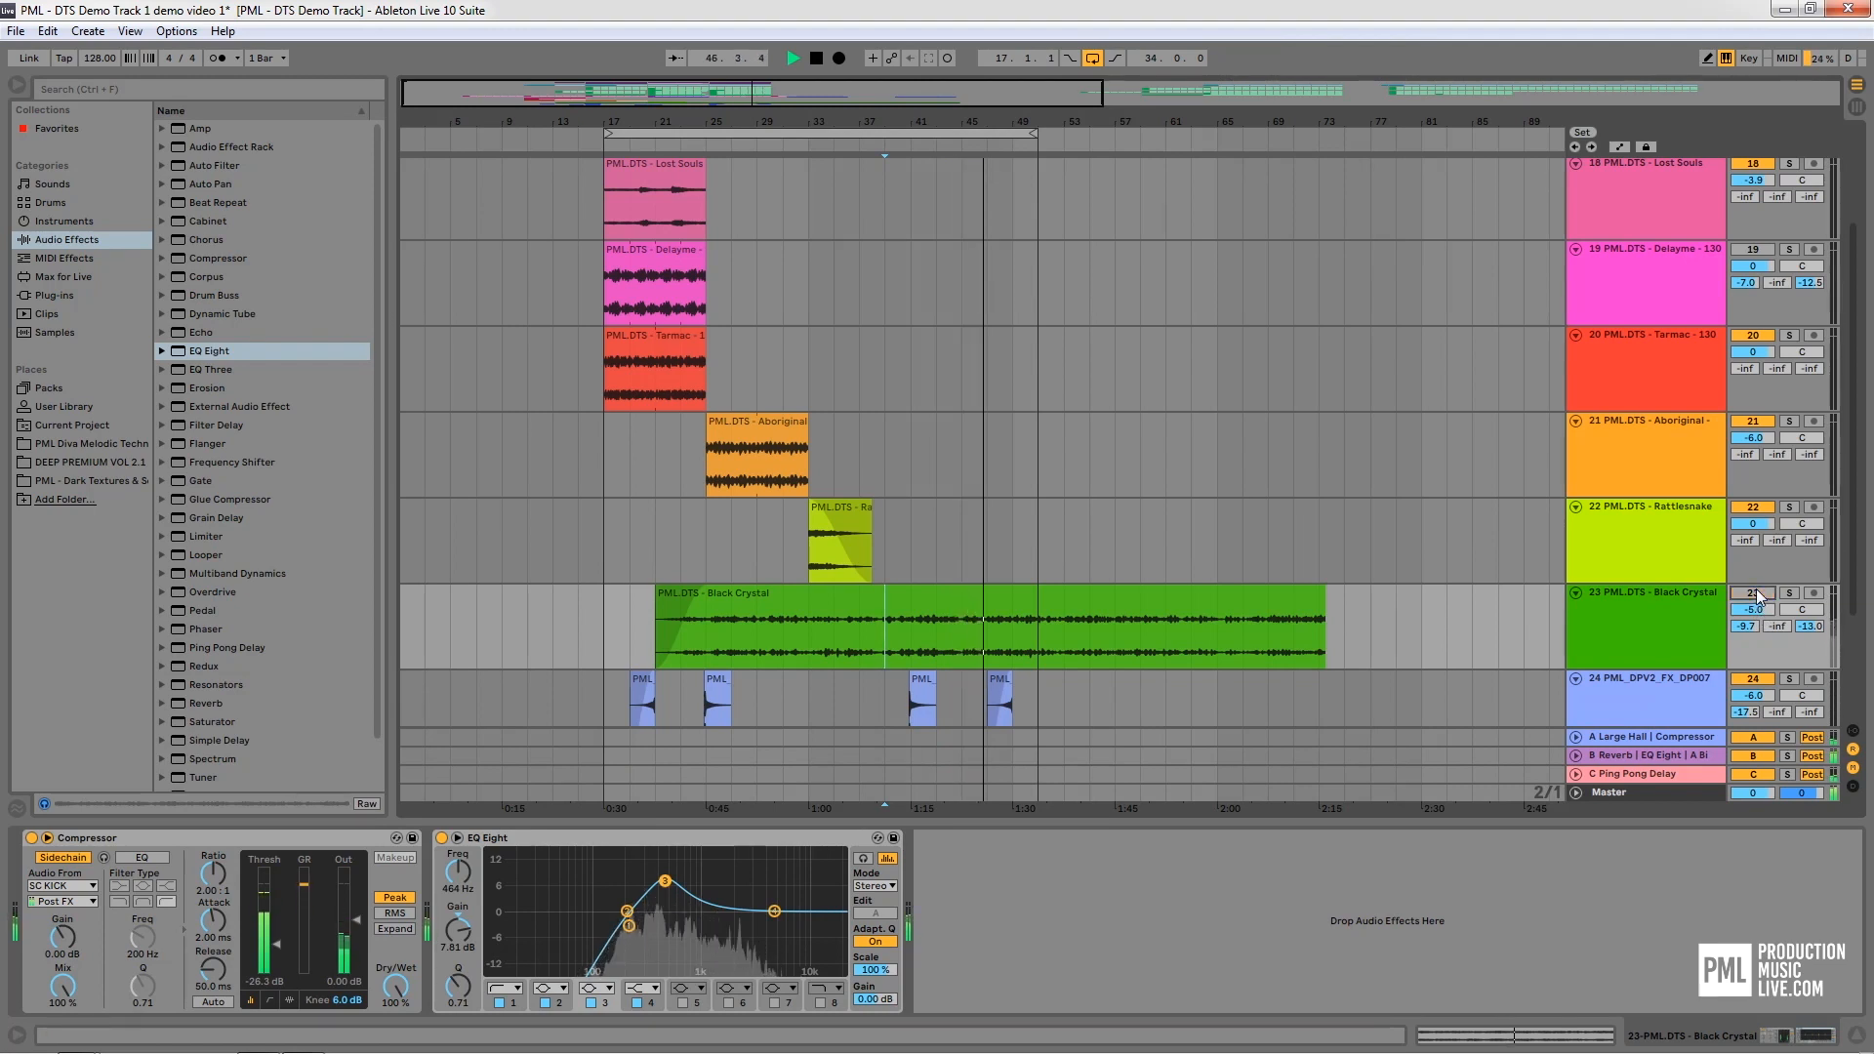
pyautogui.click(1756, 596)
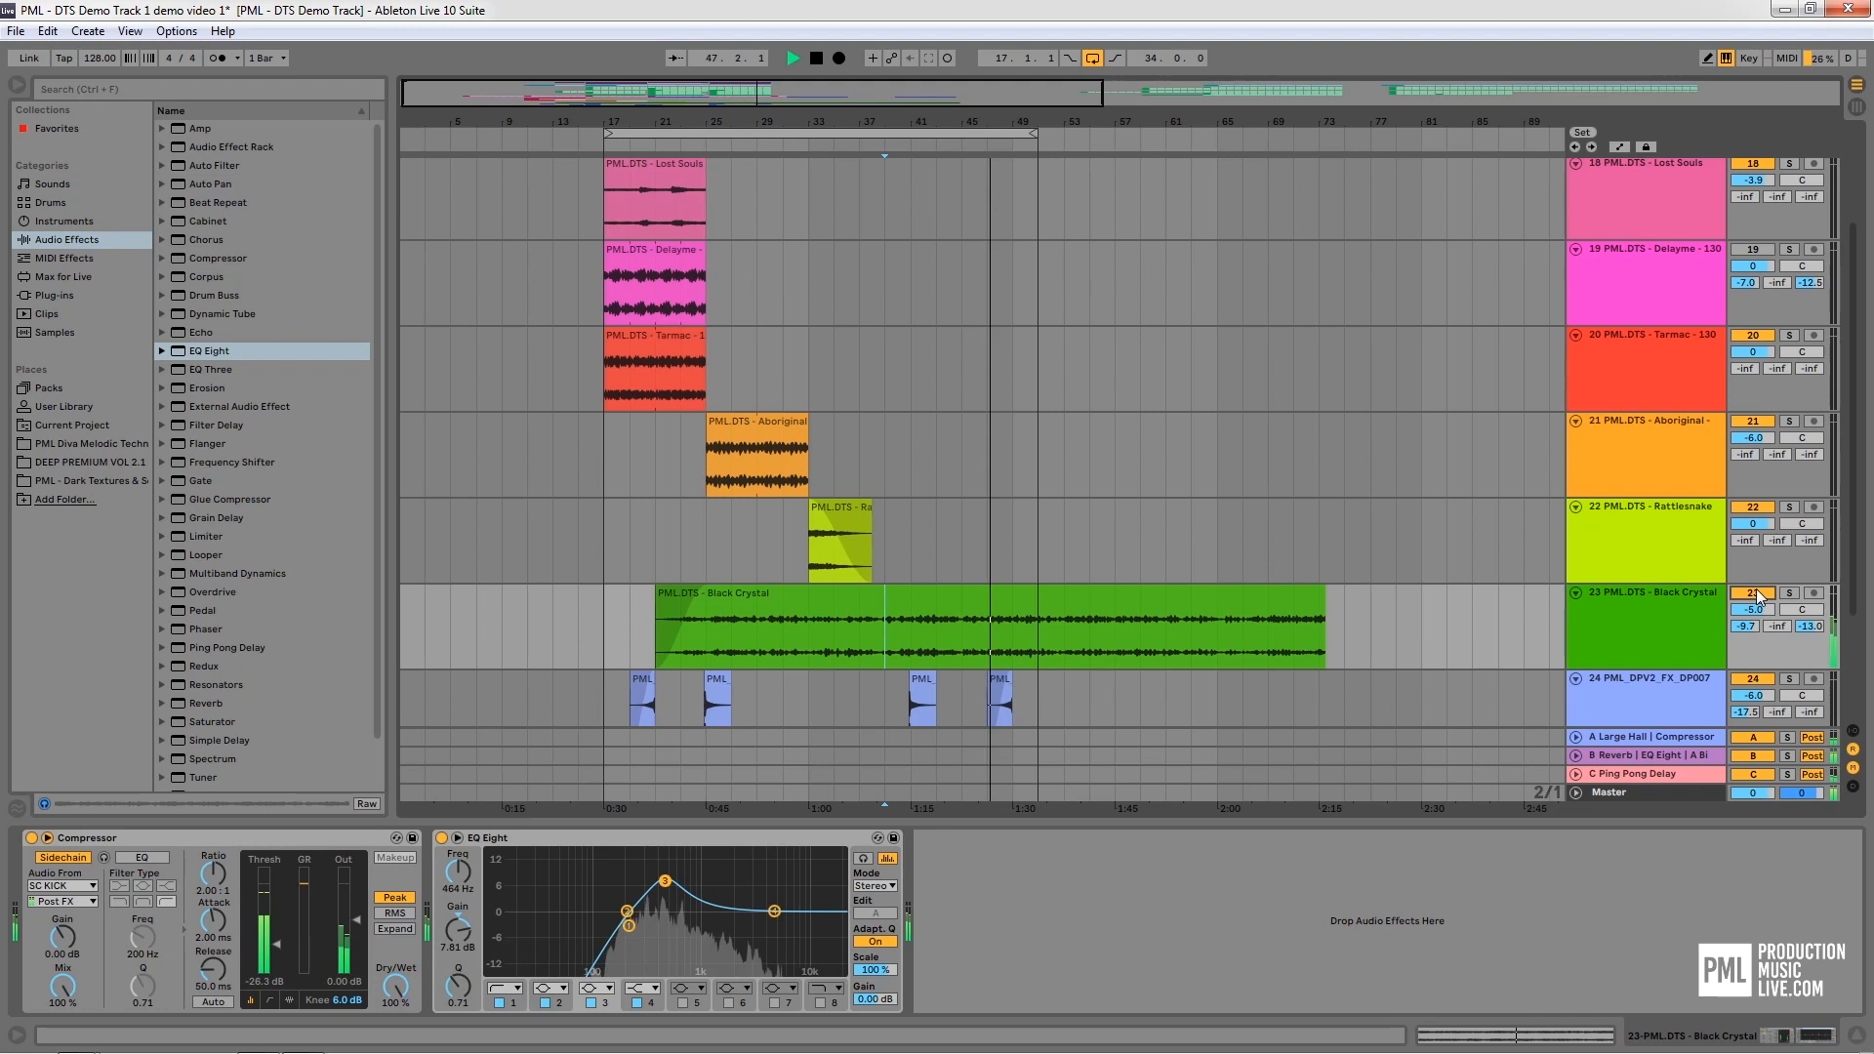
pyautogui.click(1650, 593)
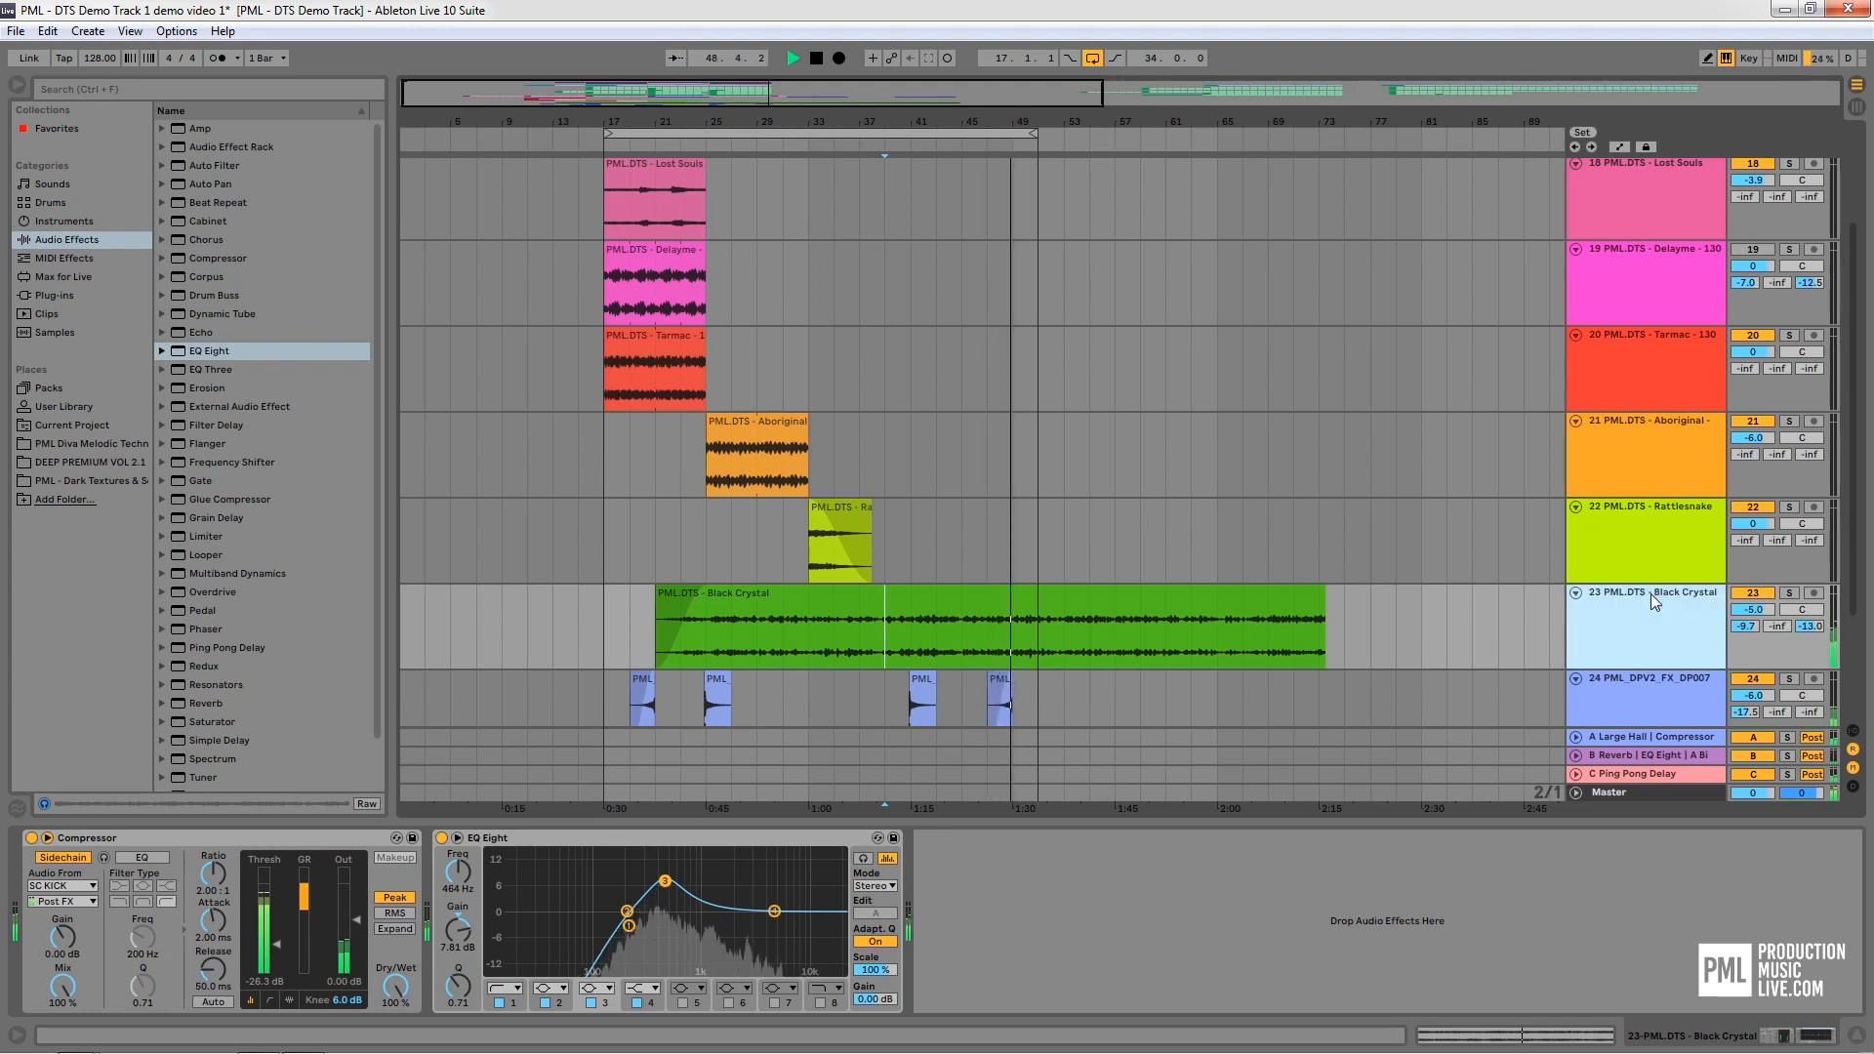
pyautogui.press('space')
# Play the Black Crystal clip from its start and shorten it to end at bar 25
pyautogui.scroll(-2, 1255, 560)
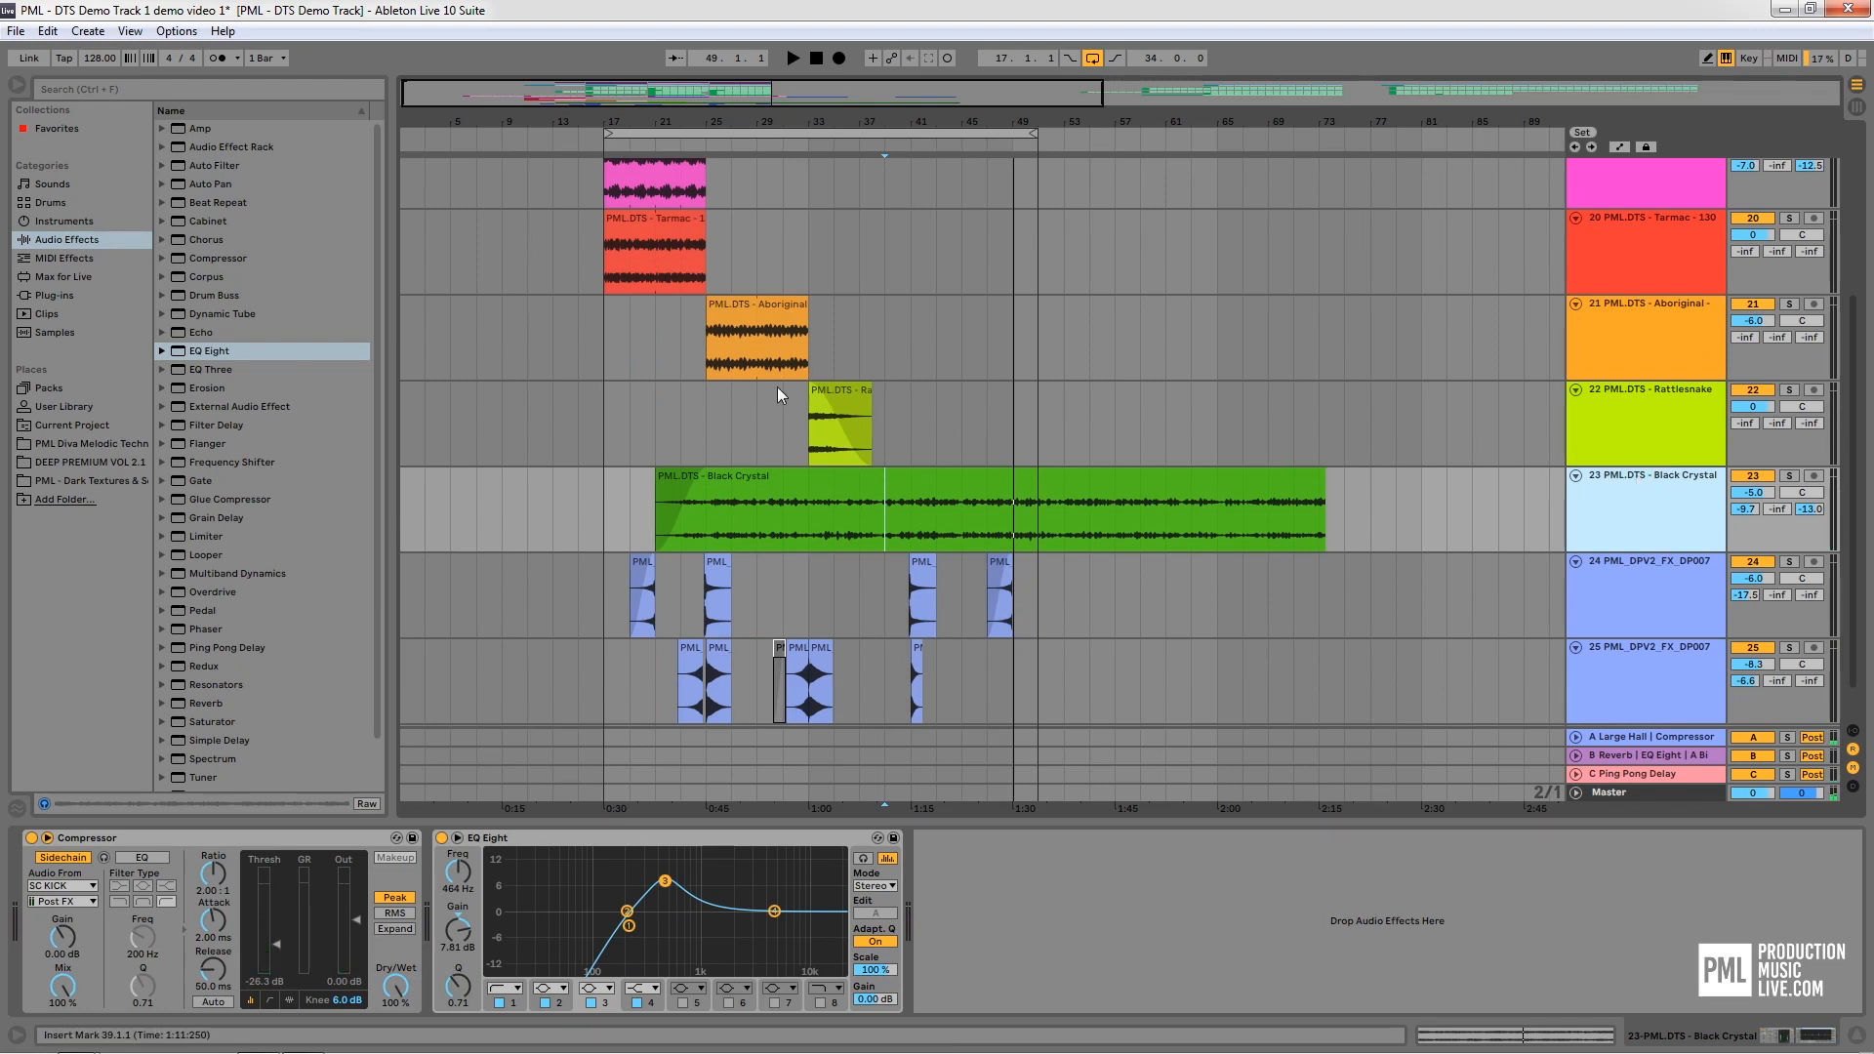
pyautogui.click(838, 476)
pyautogui.press('space')
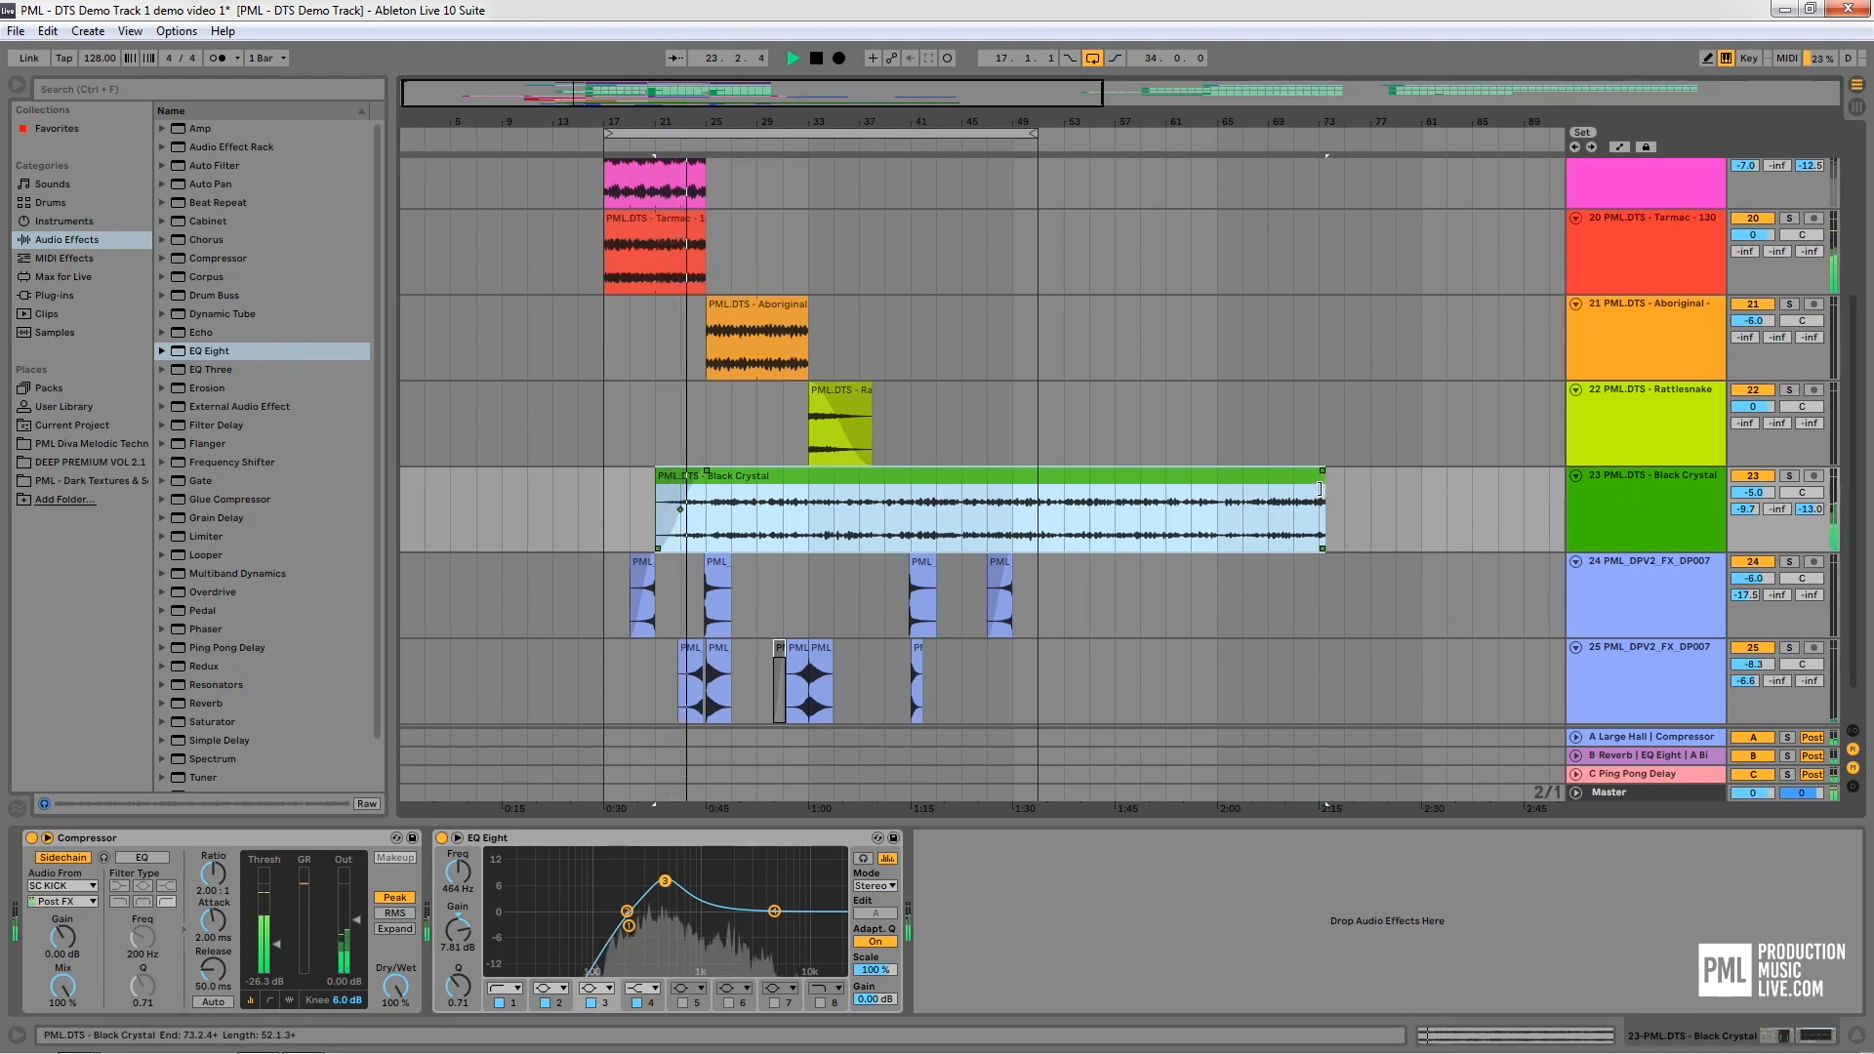
pyautogui.moveTo(1325, 475); pyautogui.dragTo(706, 488)
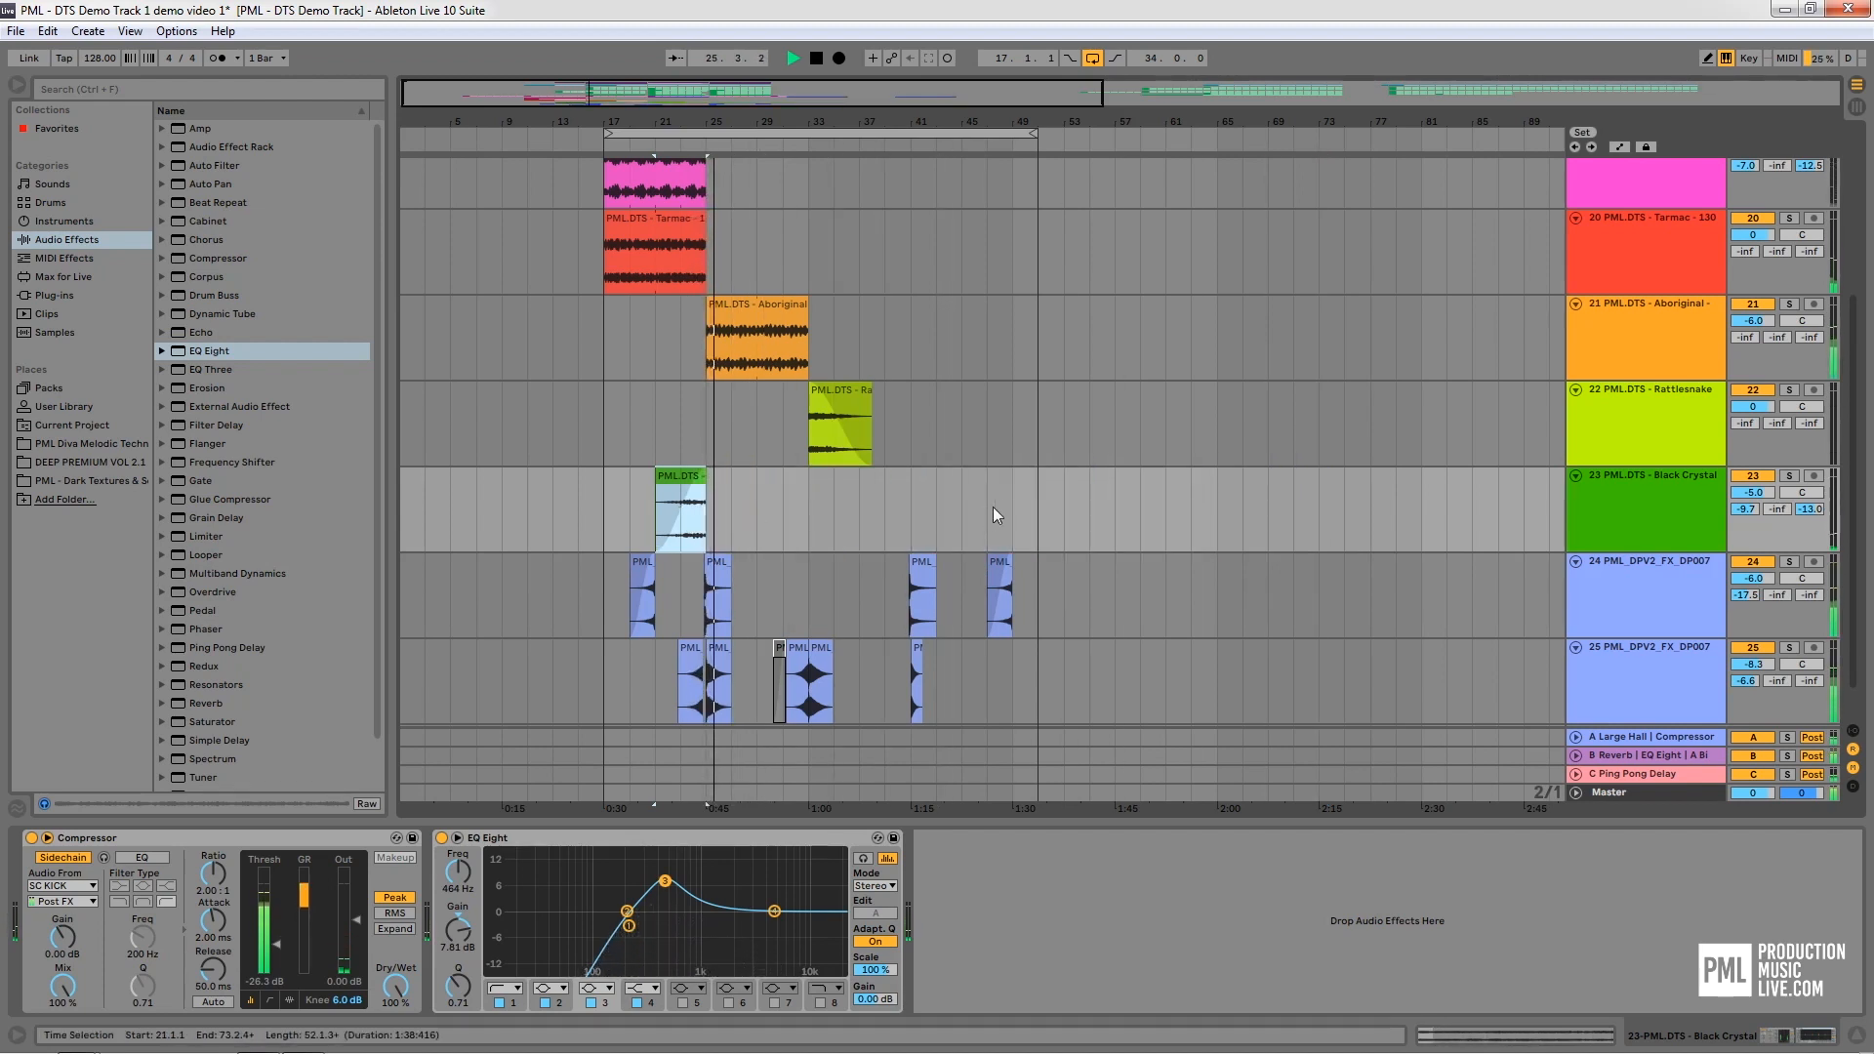
# Stop playback and insert a new audio track below the Black Crystal track
pyautogui.click(1666, 478)
pyautogui.press('space')
pyautogui.rightClick(1666, 478)
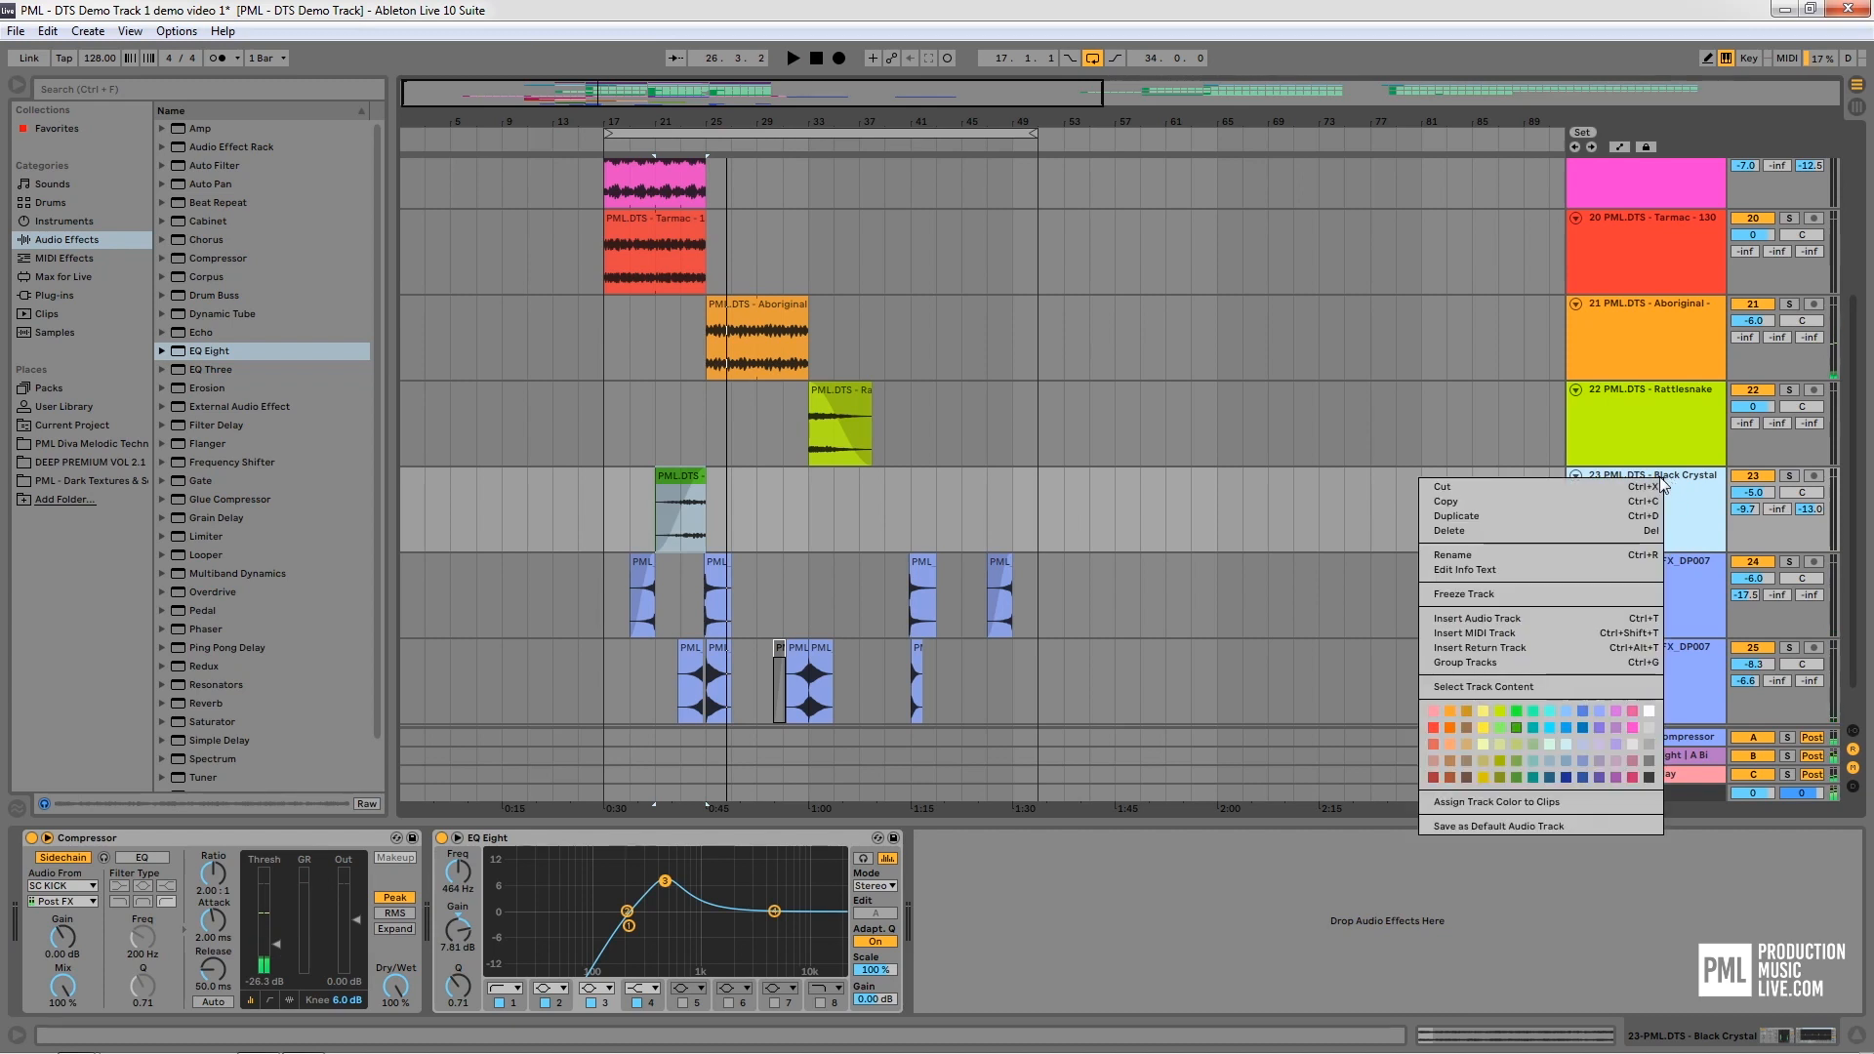
pyautogui.click(1543, 618)
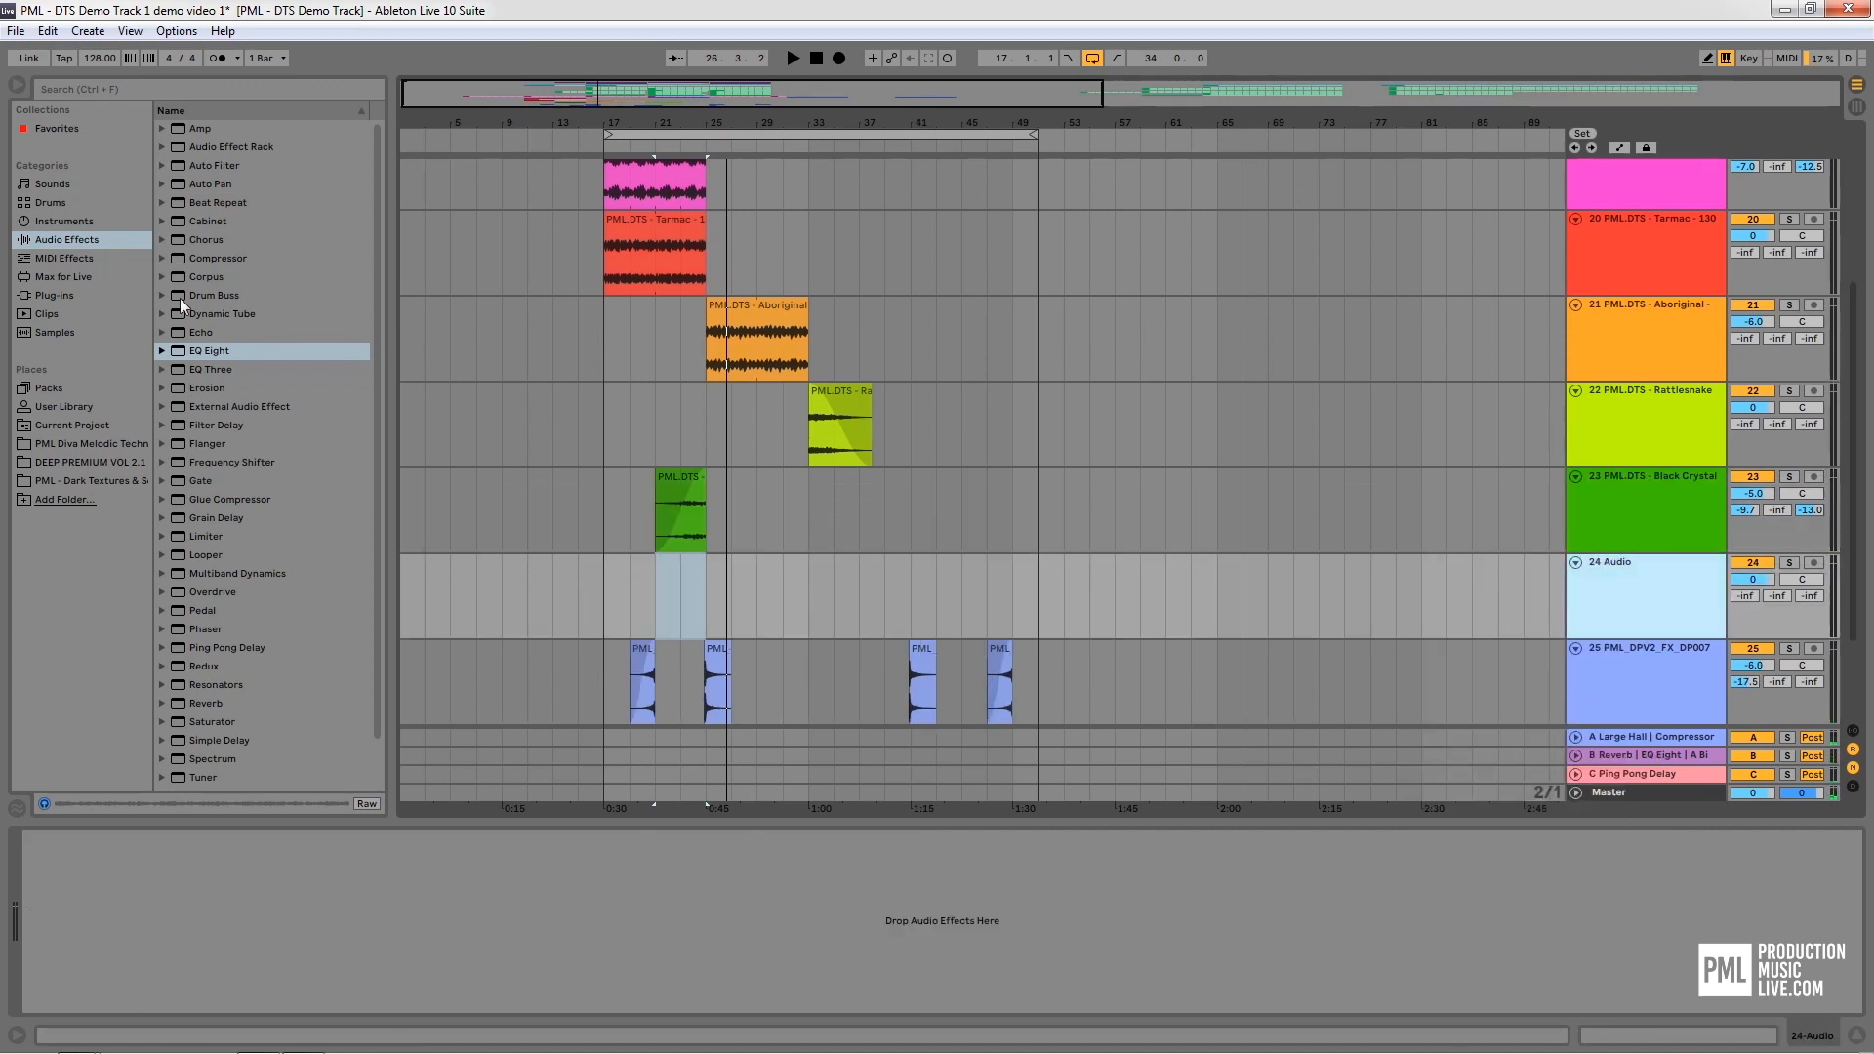
# Preview the Woodlock and Weird Roll 130 samples from the Processed folder of the PML Dark Textures library
pyautogui.click(125, 480)
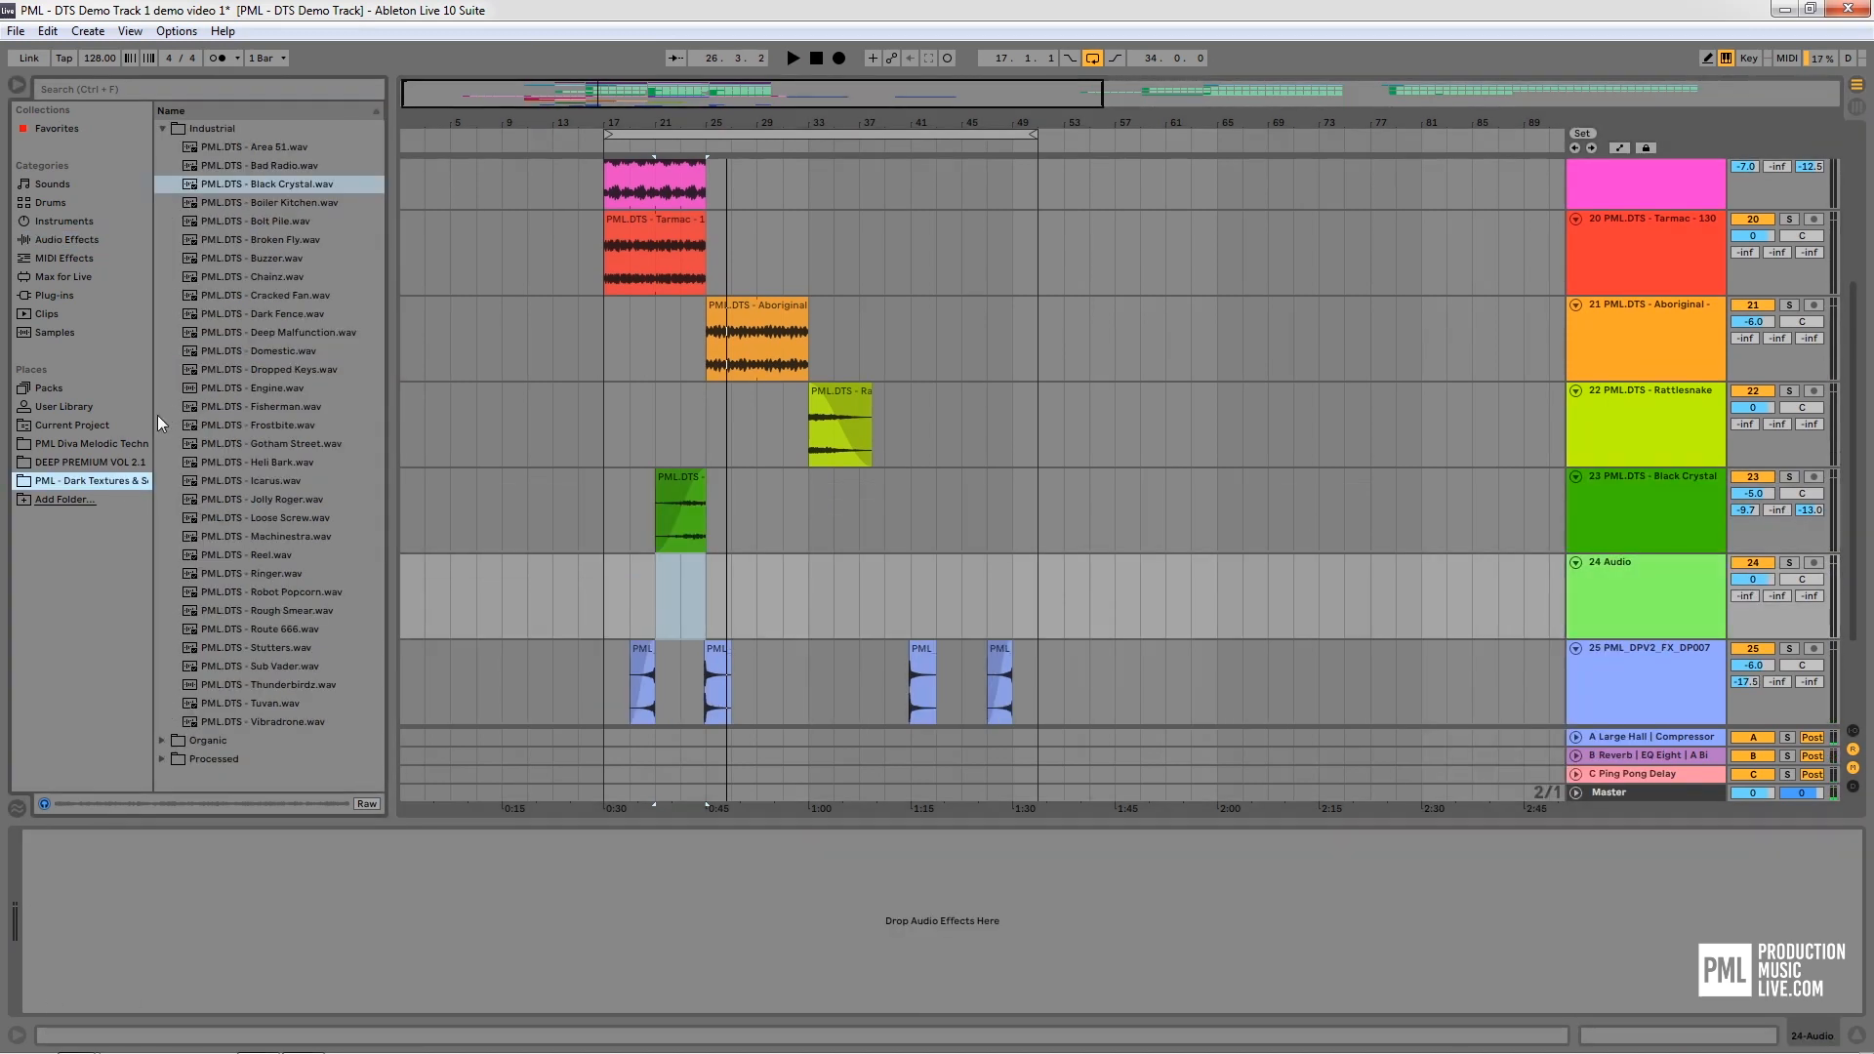
pyautogui.click(162, 128)
pyautogui.click(162, 166)
pyautogui.scroll(-5, 265, 459)
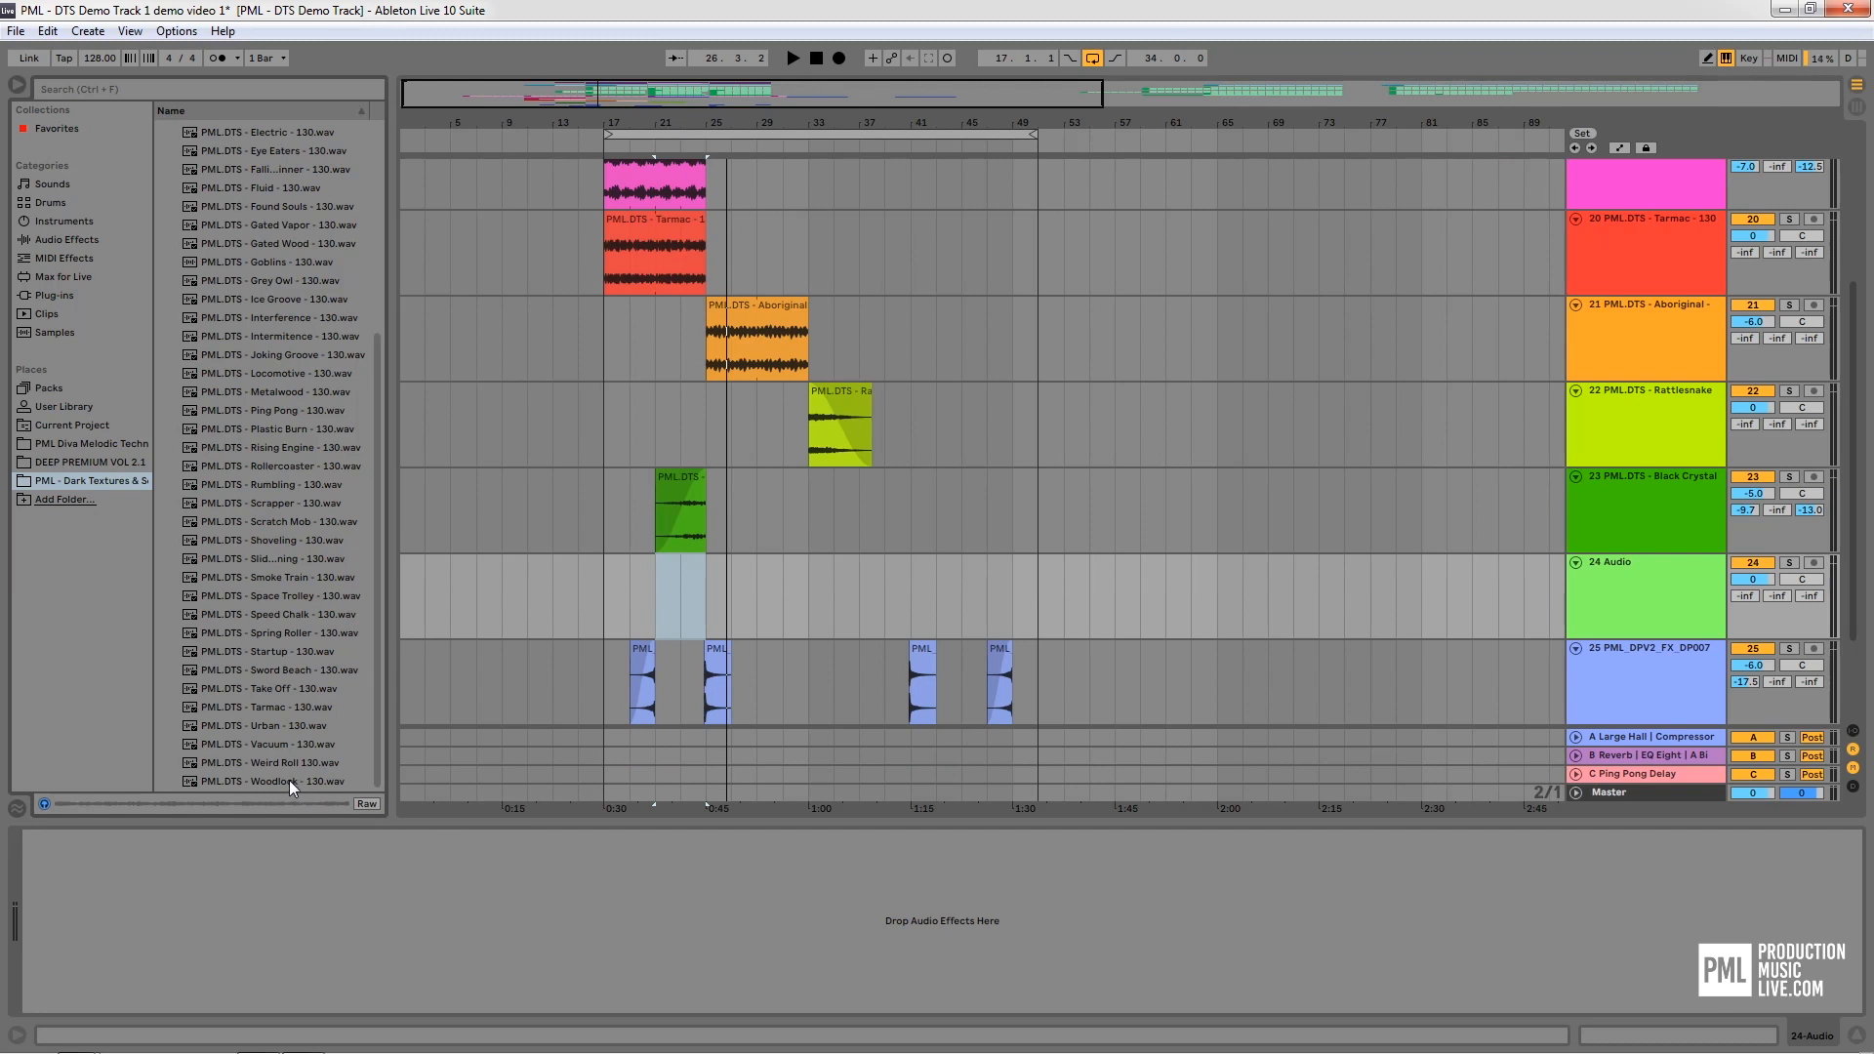
pyautogui.click(289, 781)
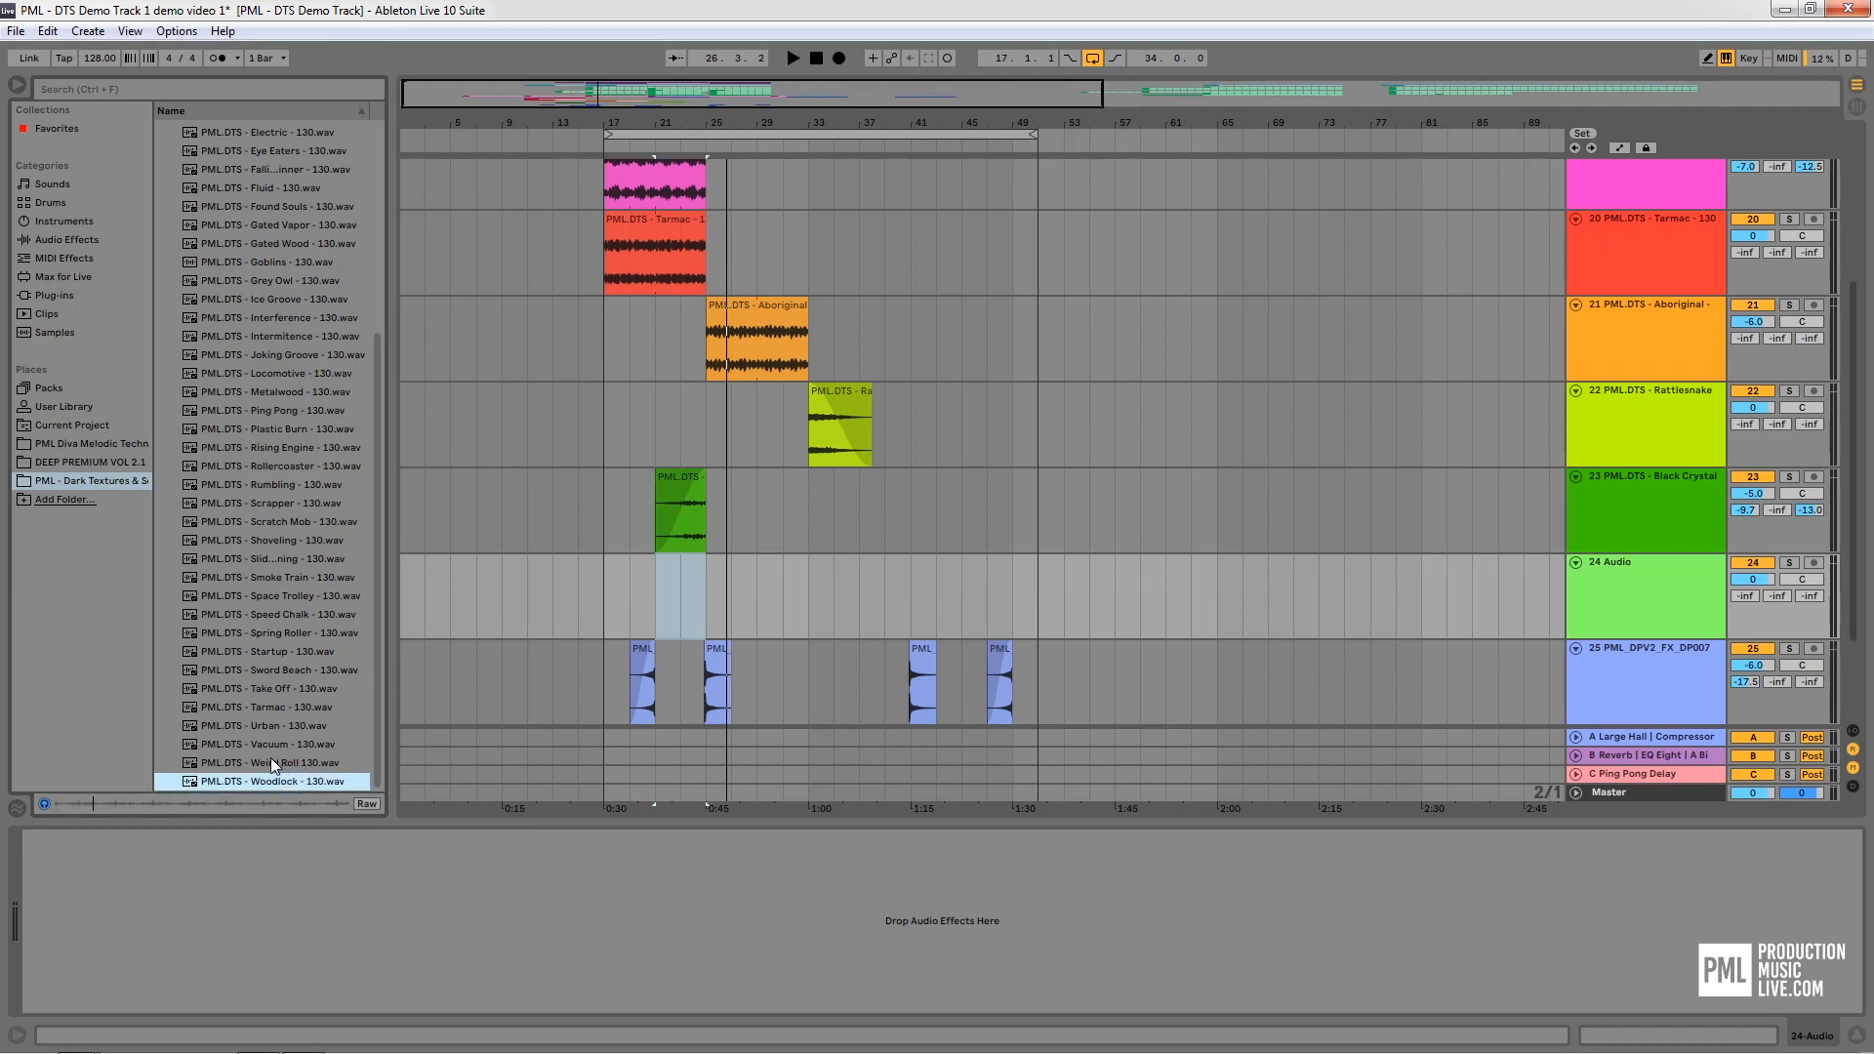
pyautogui.click(266, 758)
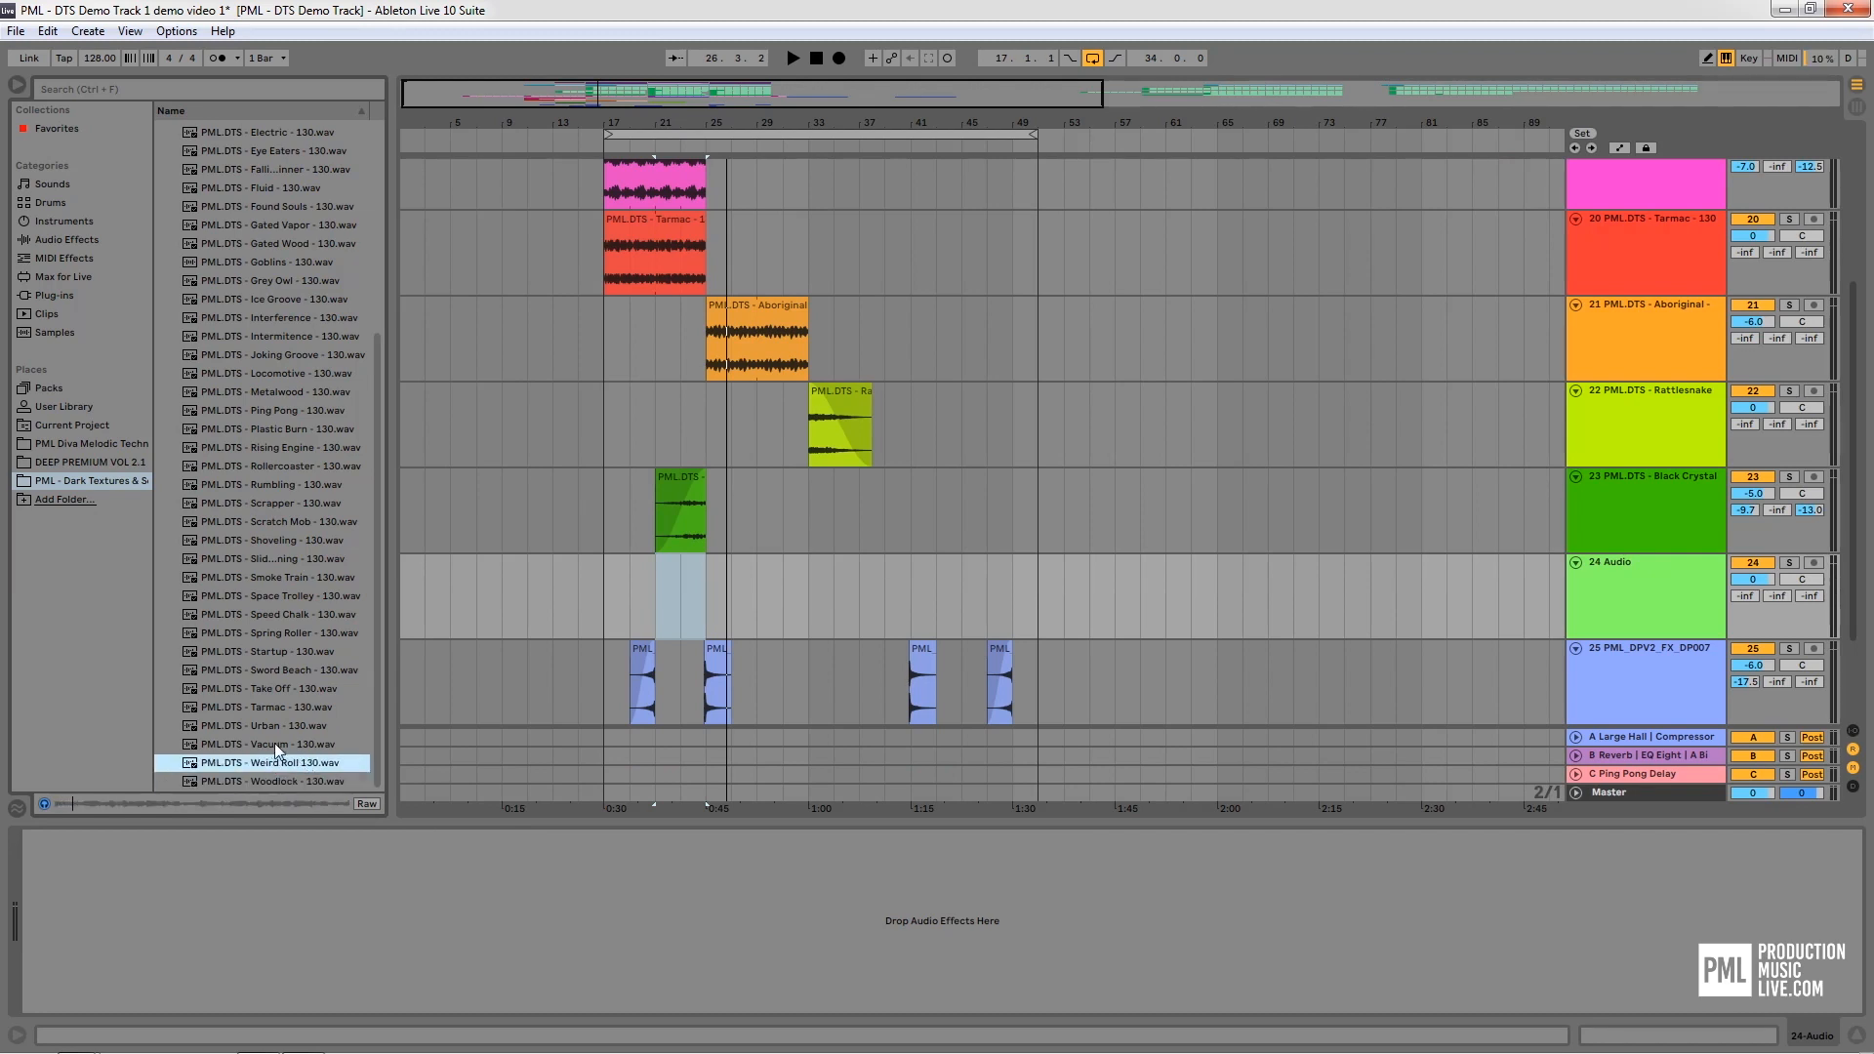
# Play the arrangement from bar 21, stop it, and place the Weird Roll 130 sample on the empty audio track at bar 25
pyautogui.press('space')
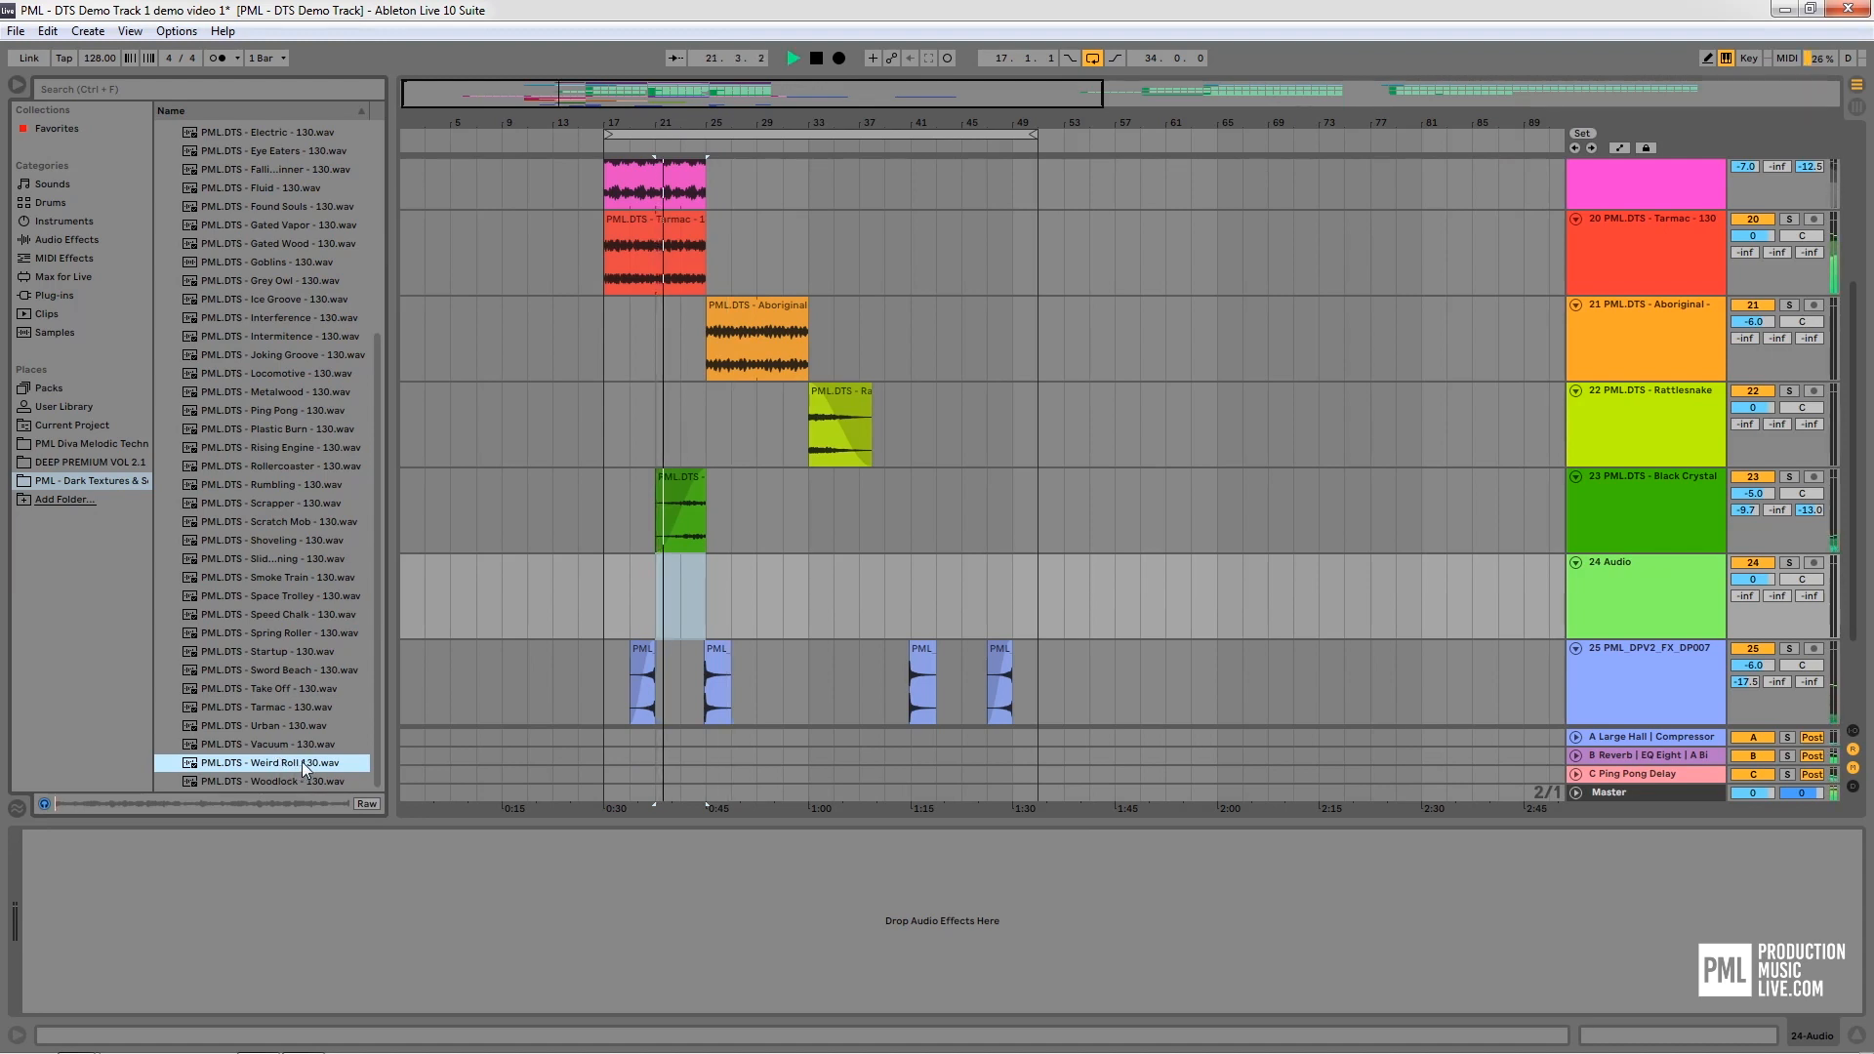
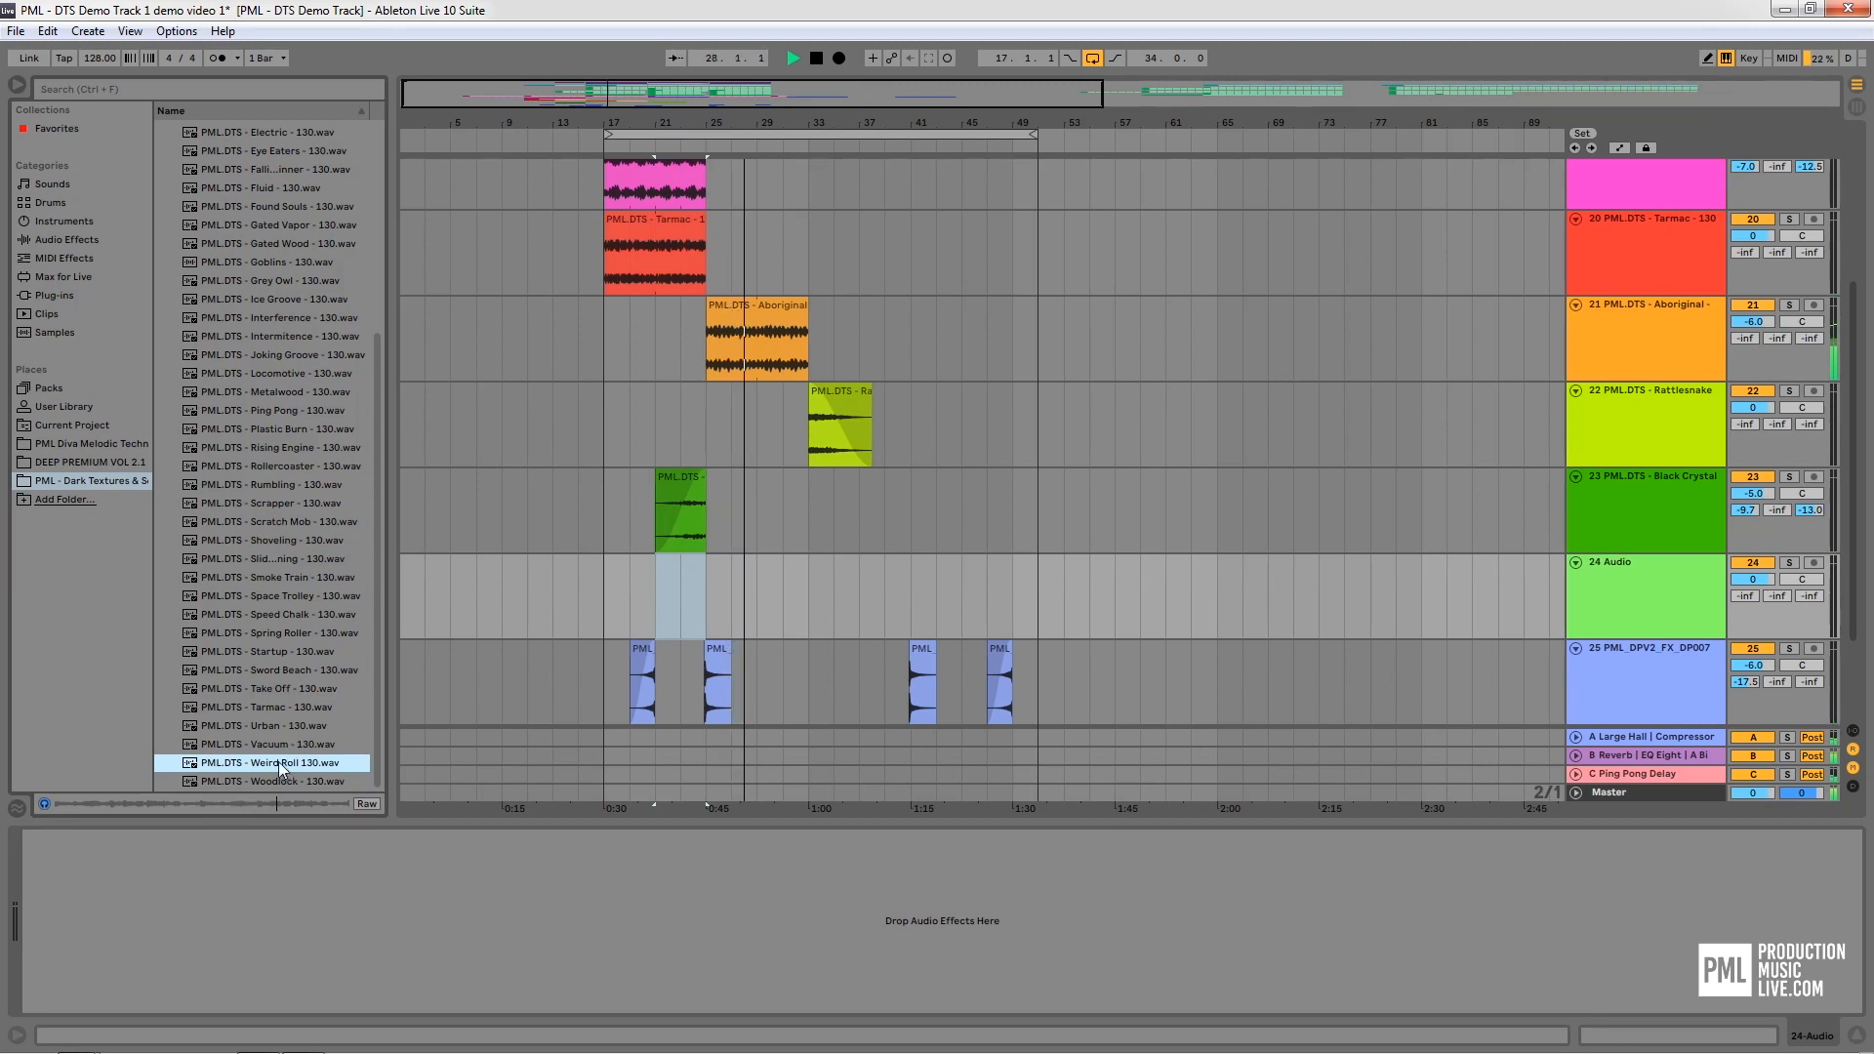
pyautogui.press('space')
pyautogui.moveTo(273, 765); pyautogui.dragTo(707, 592)
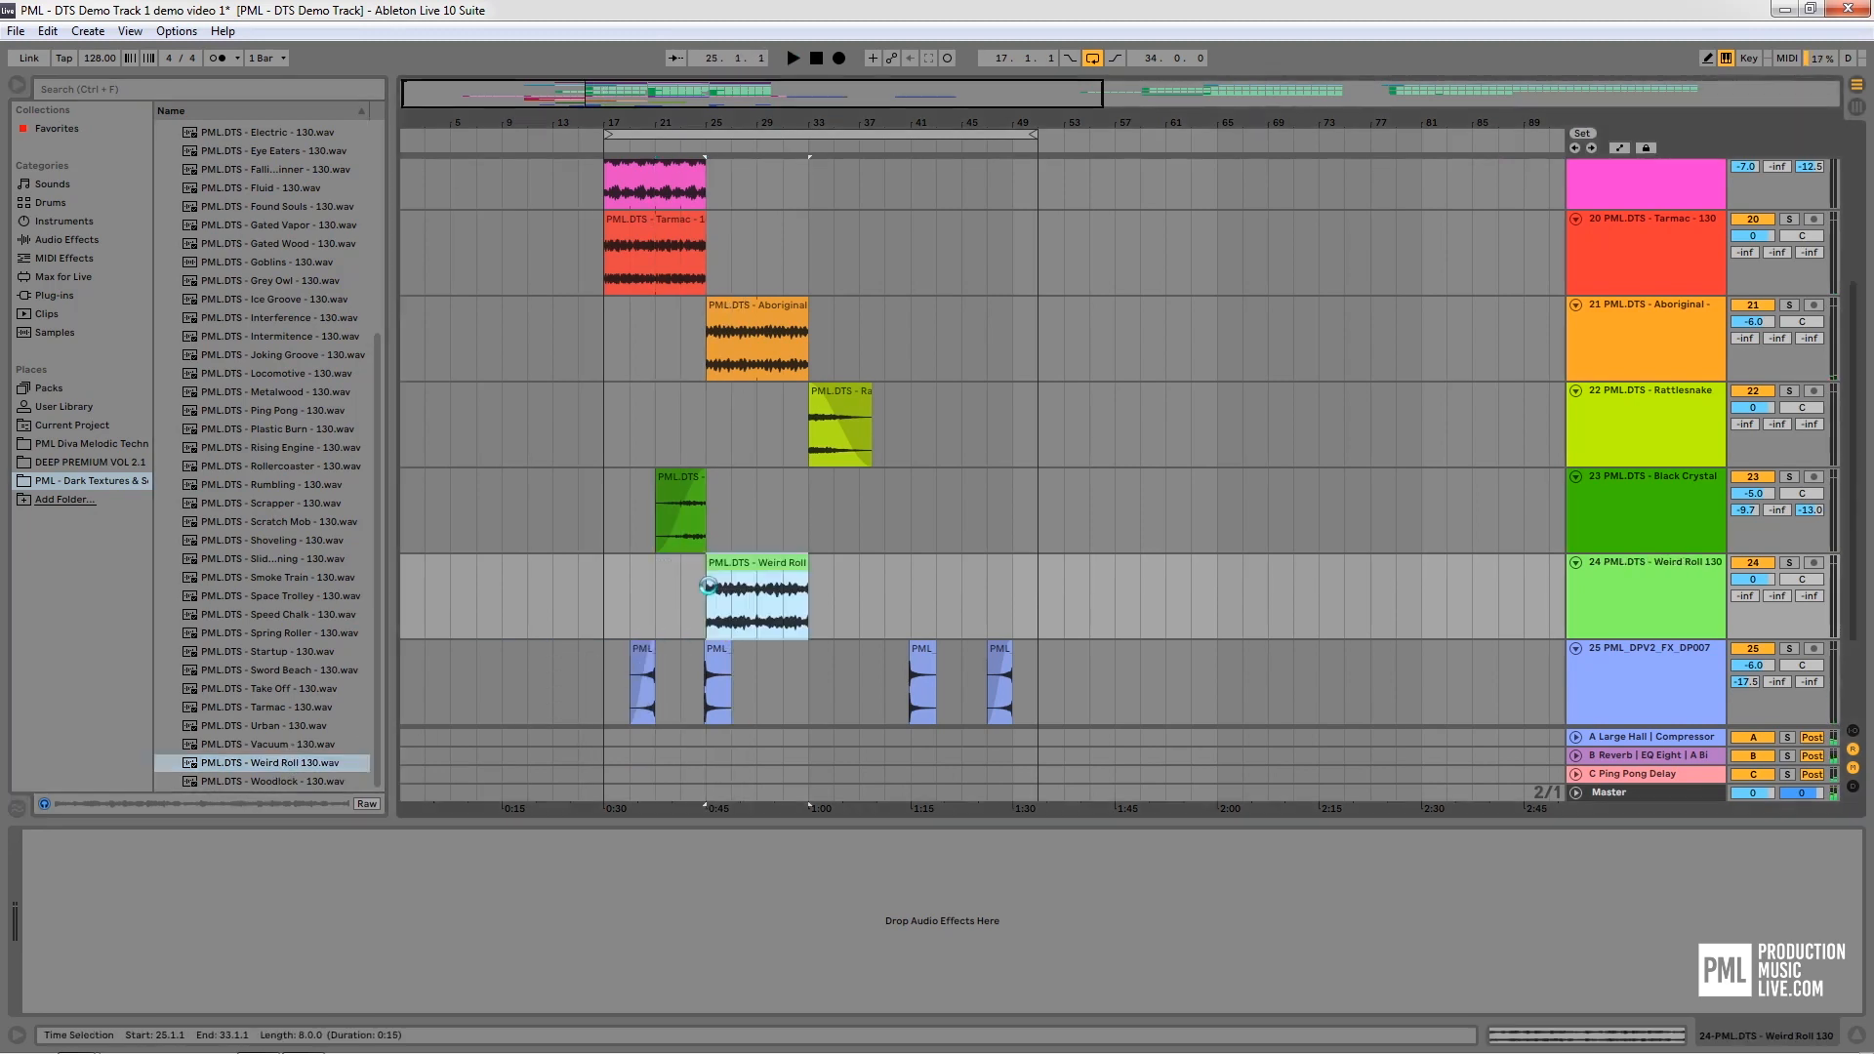
# Solo and audition the Weird Roll track, and paste the Compressor sidechained to SC KICK onto it
pyautogui.click(1788, 562)
pyautogui.press('space')
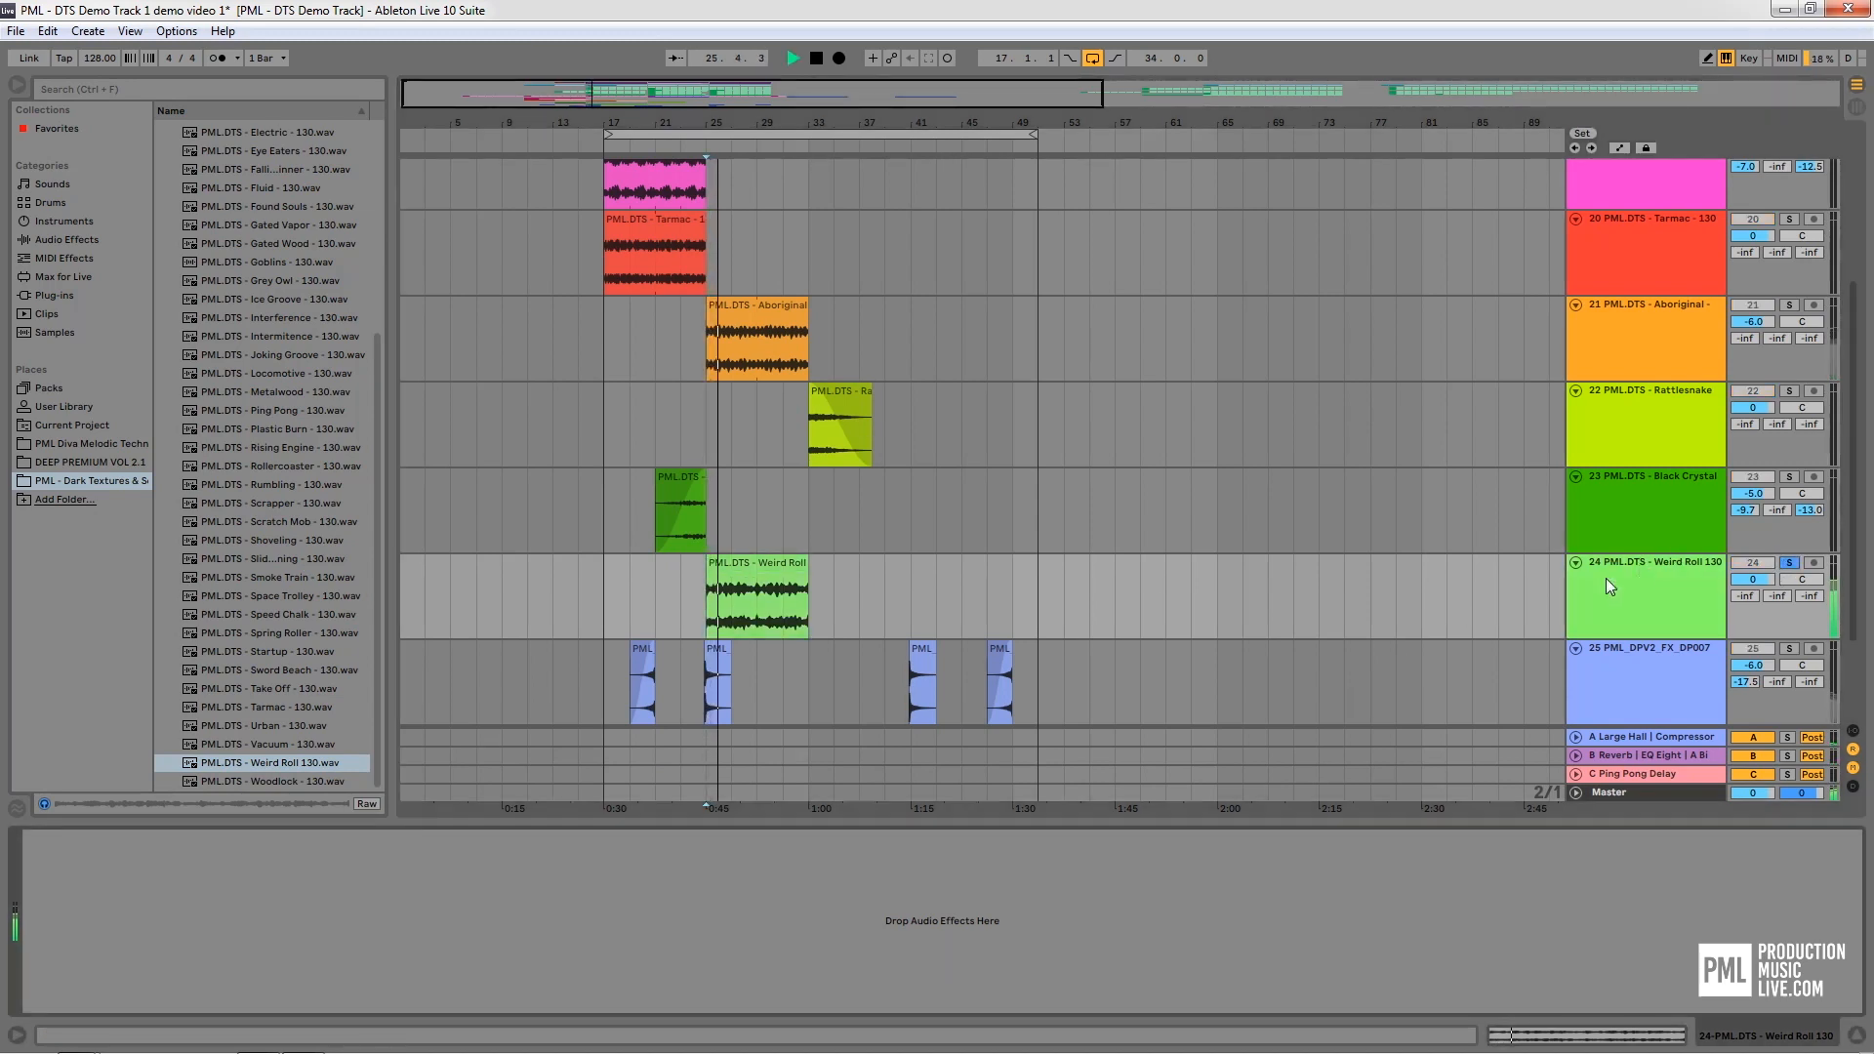
pyautogui.press('space')
pyautogui.hotkey('ctrl', 'v')
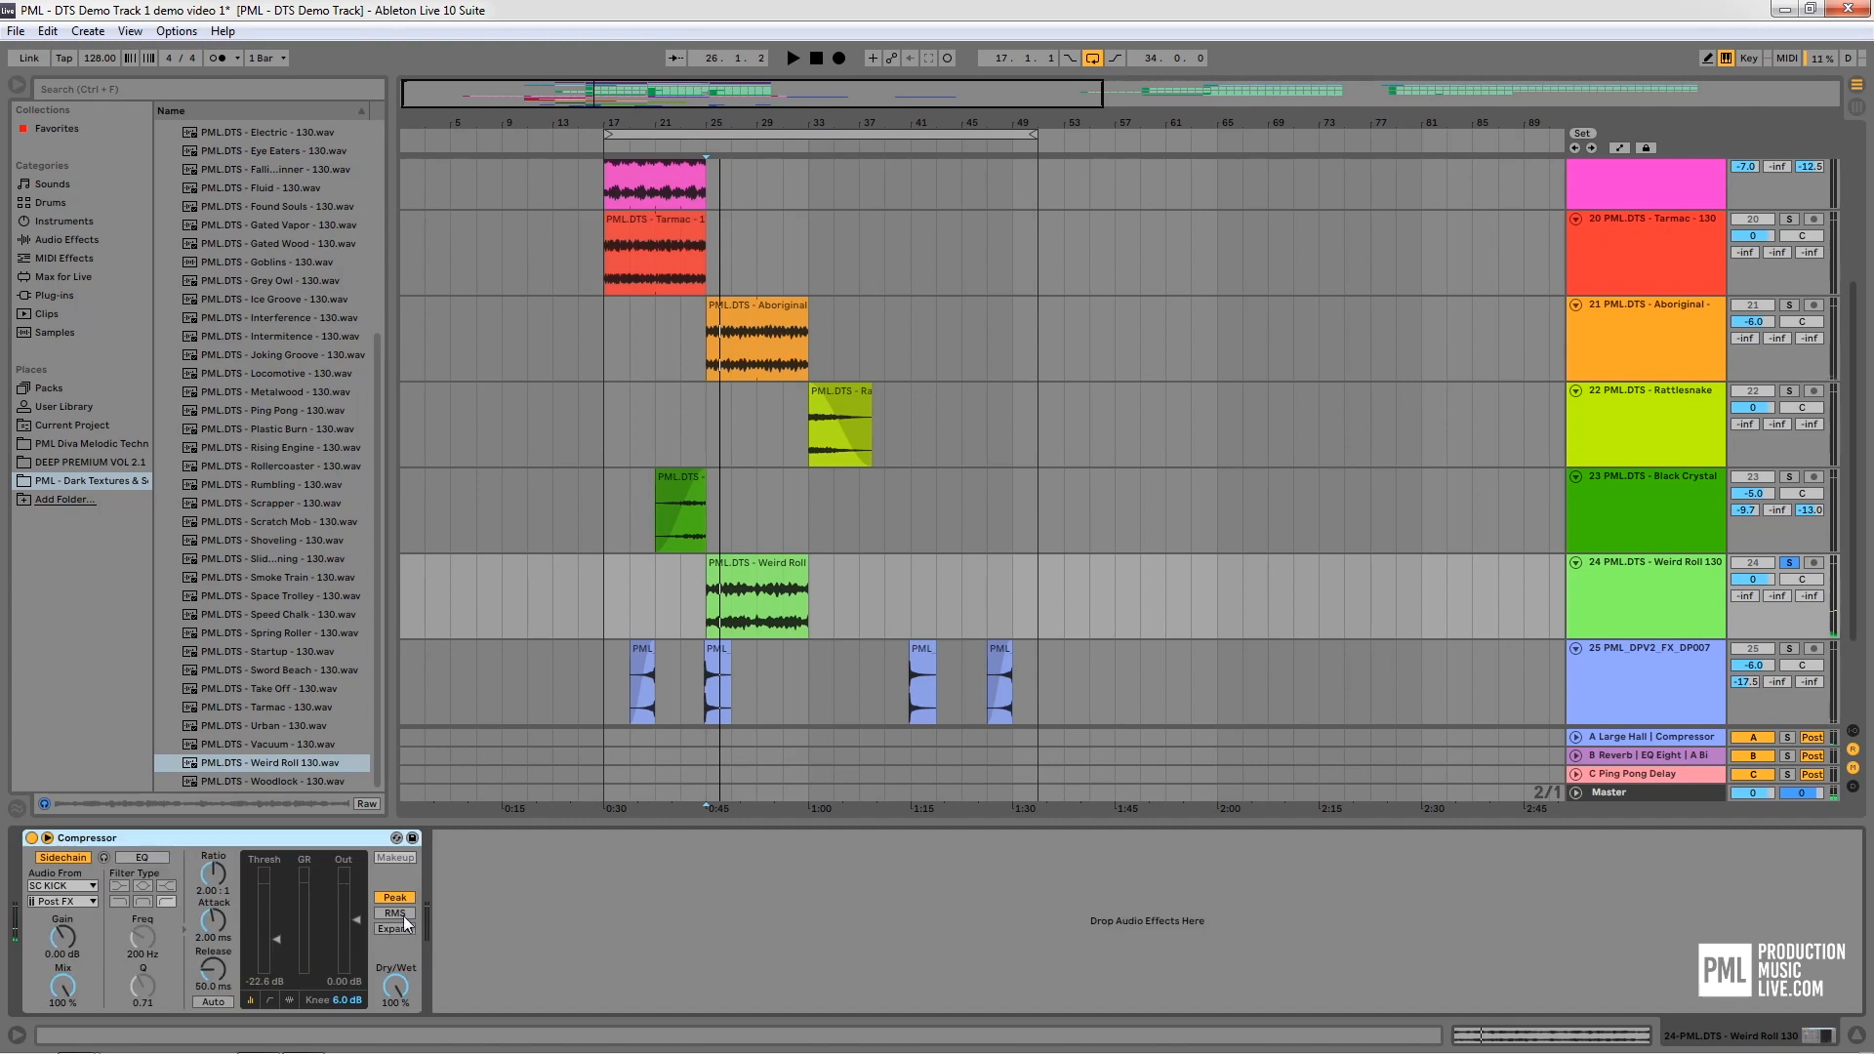
# Add an EQ Eight after the Compressor on the Weird Roll track and make band 1 a low cut
pyautogui.click(66, 240)
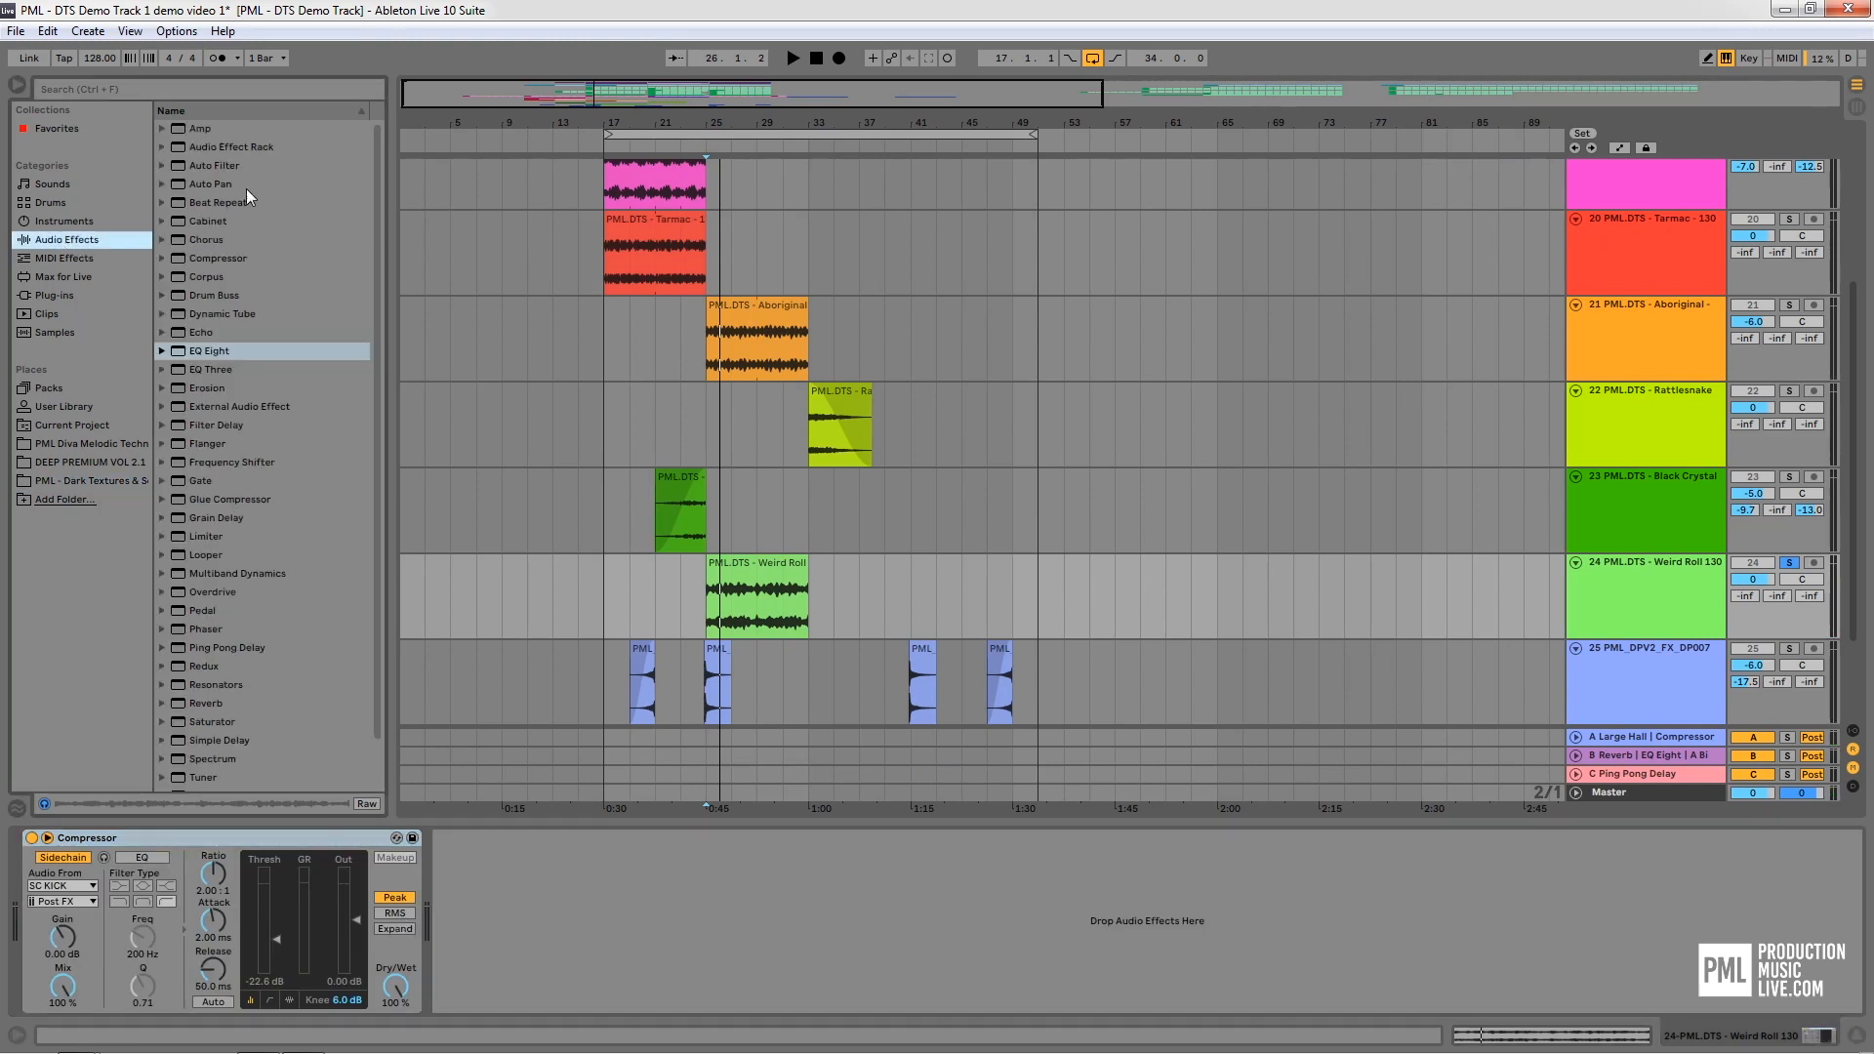
pyautogui.click(209, 350)
pyautogui.moveTo(524, 937); pyautogui.dragTo(543, 986)
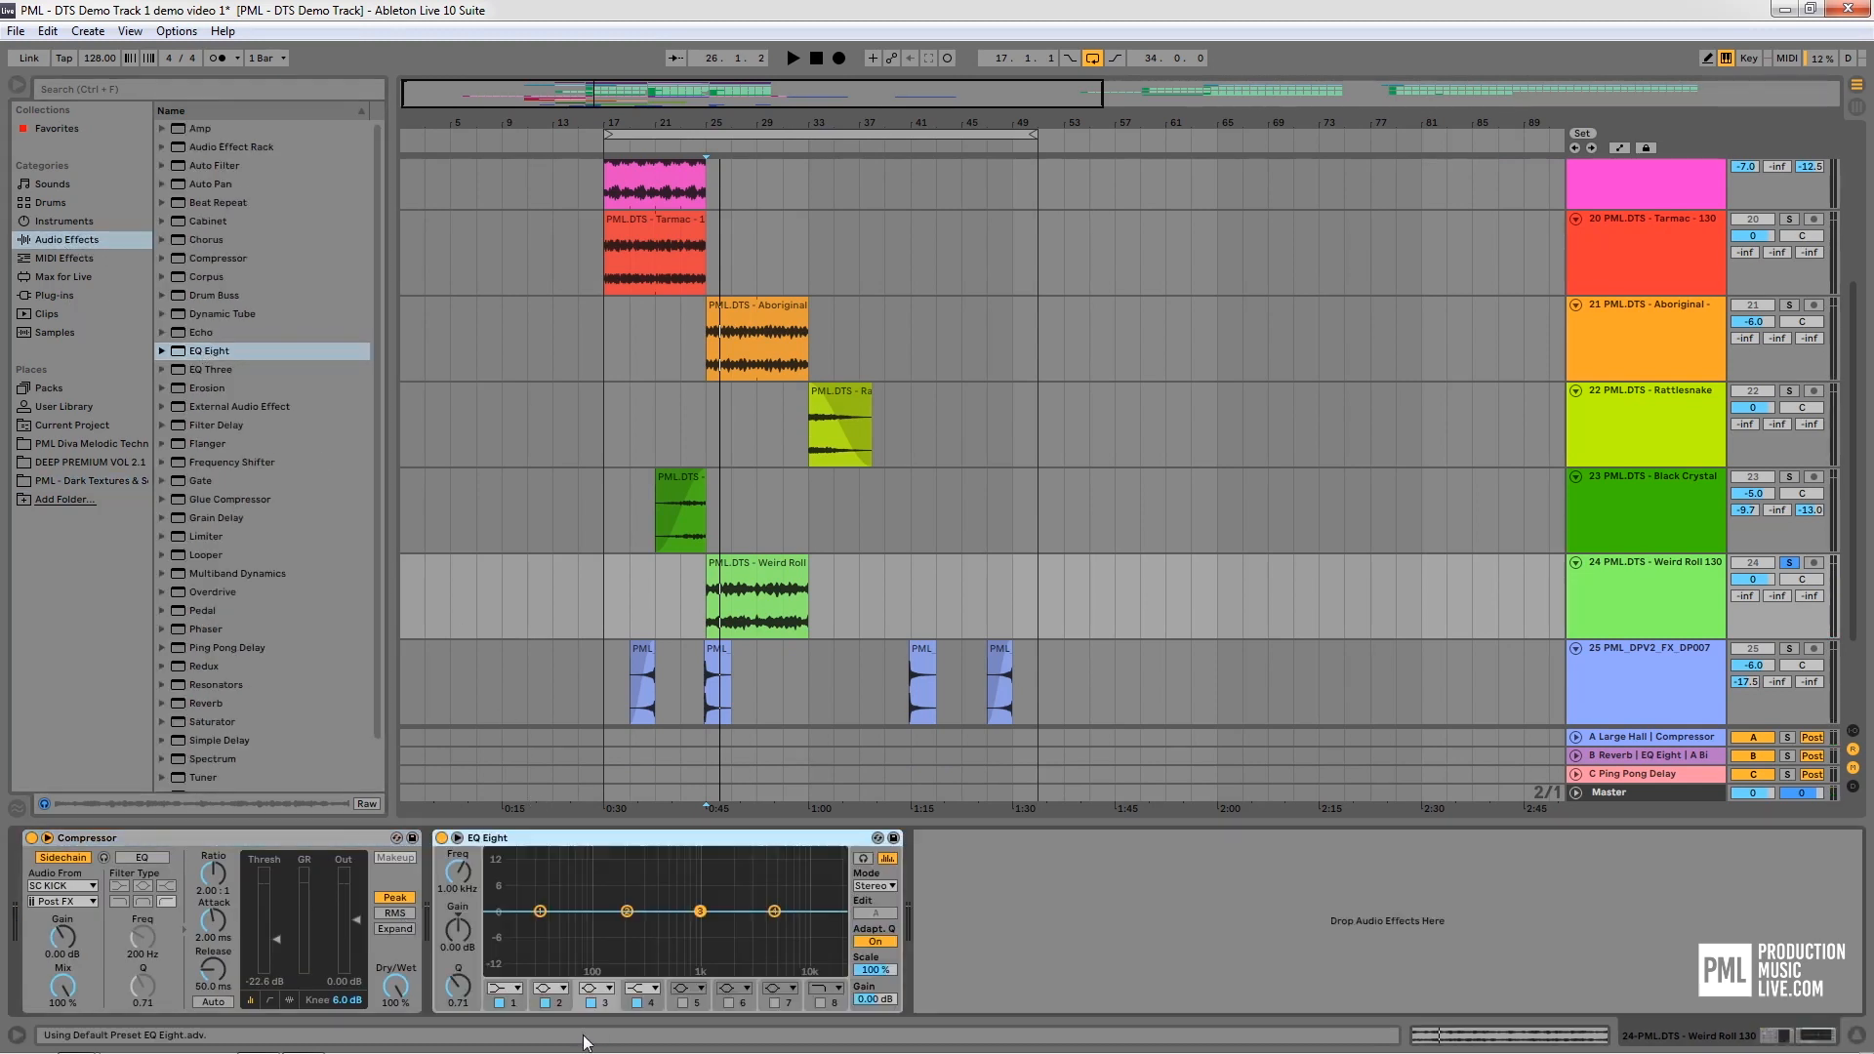
pyautogui.click(514, 989)
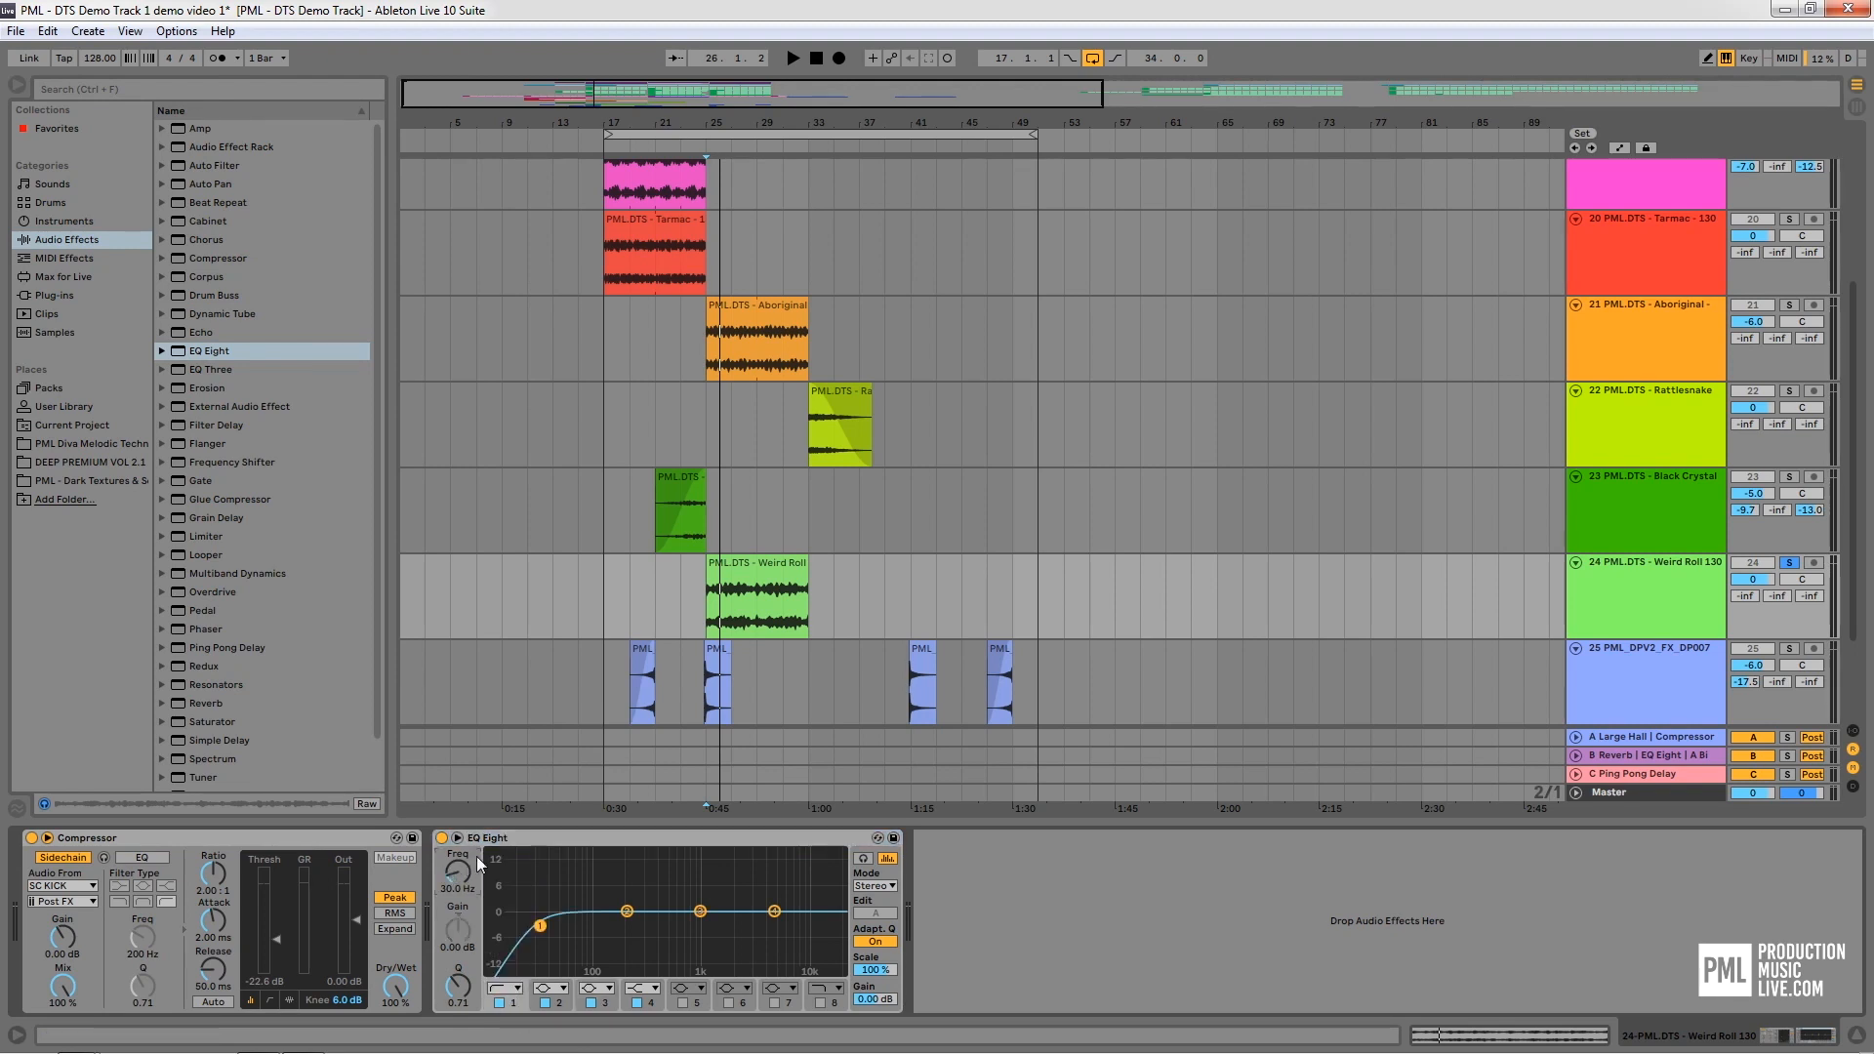
# During solo playback, raise the EQ's low-cut frequency, boost band 3 by 5.58 dB at 639 Hz, and set the Compressor threshold to -32.0 dB
pyautogui.press('space')
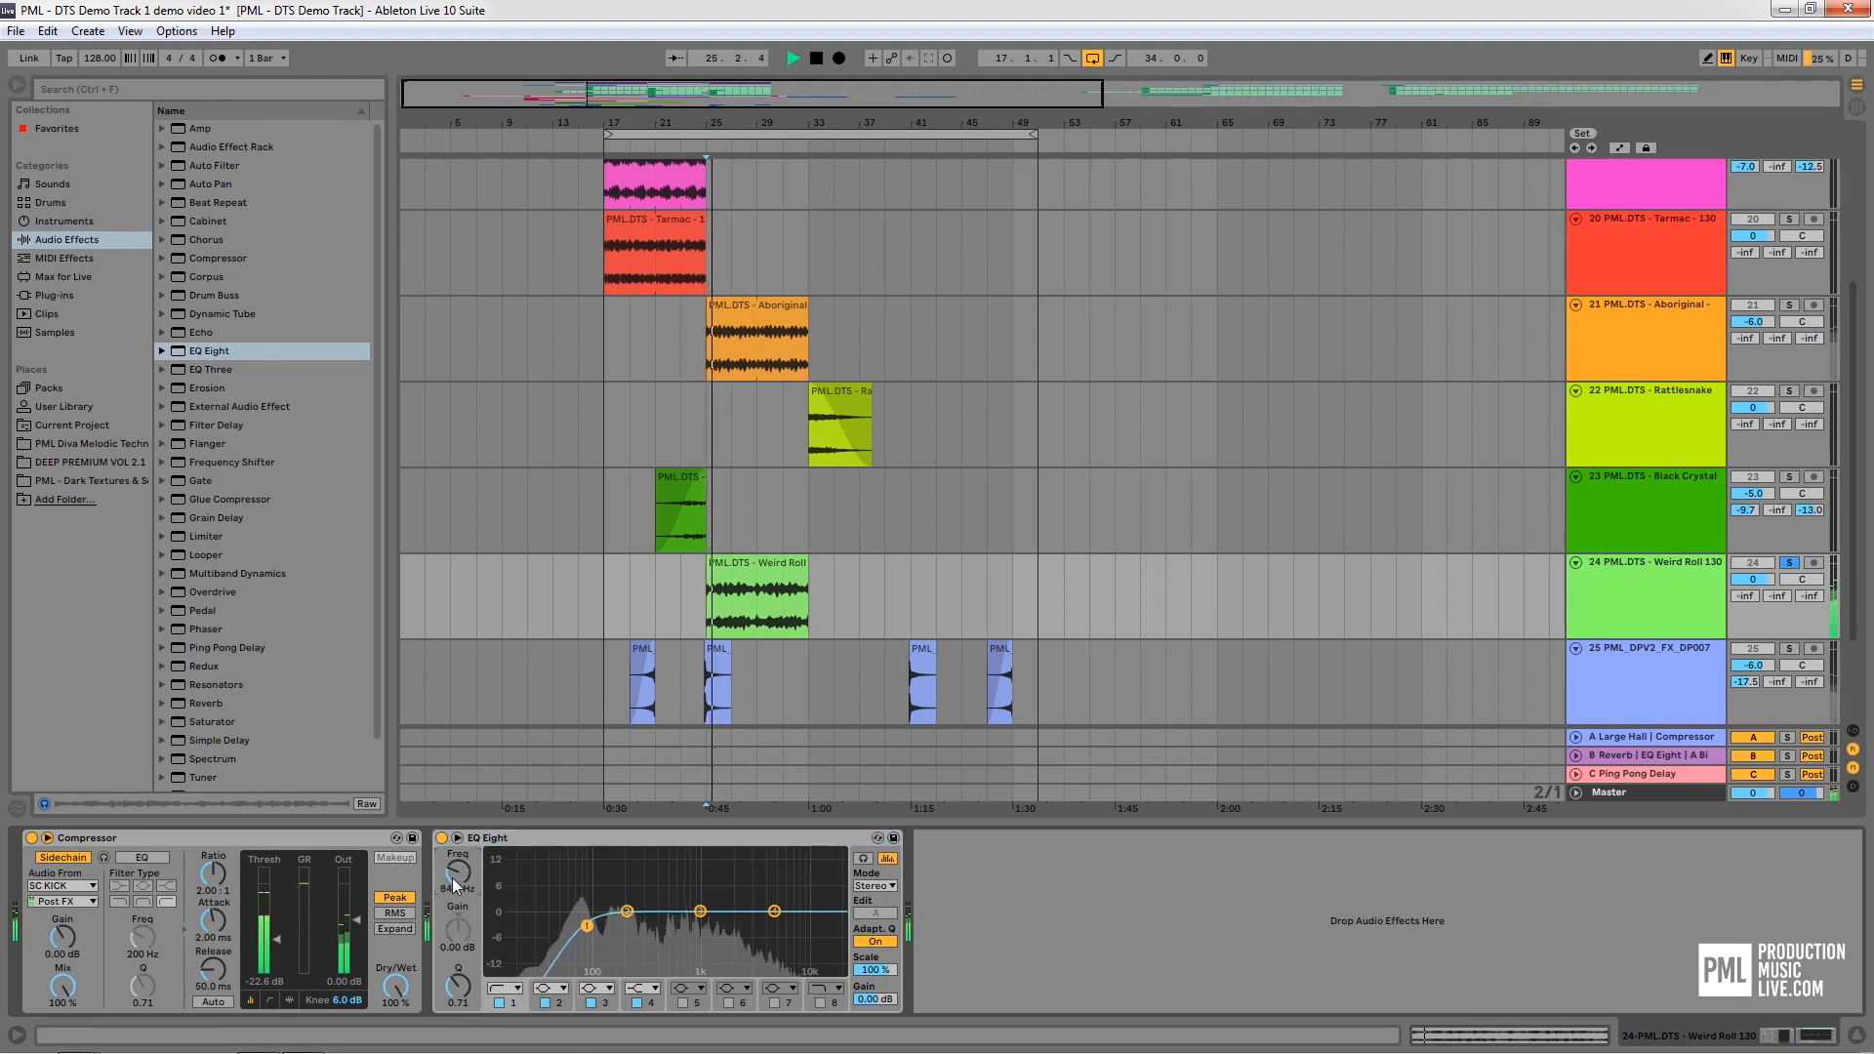
pyautogui.moveTo(702, 918); pyautogui.dragTo(680, 890)
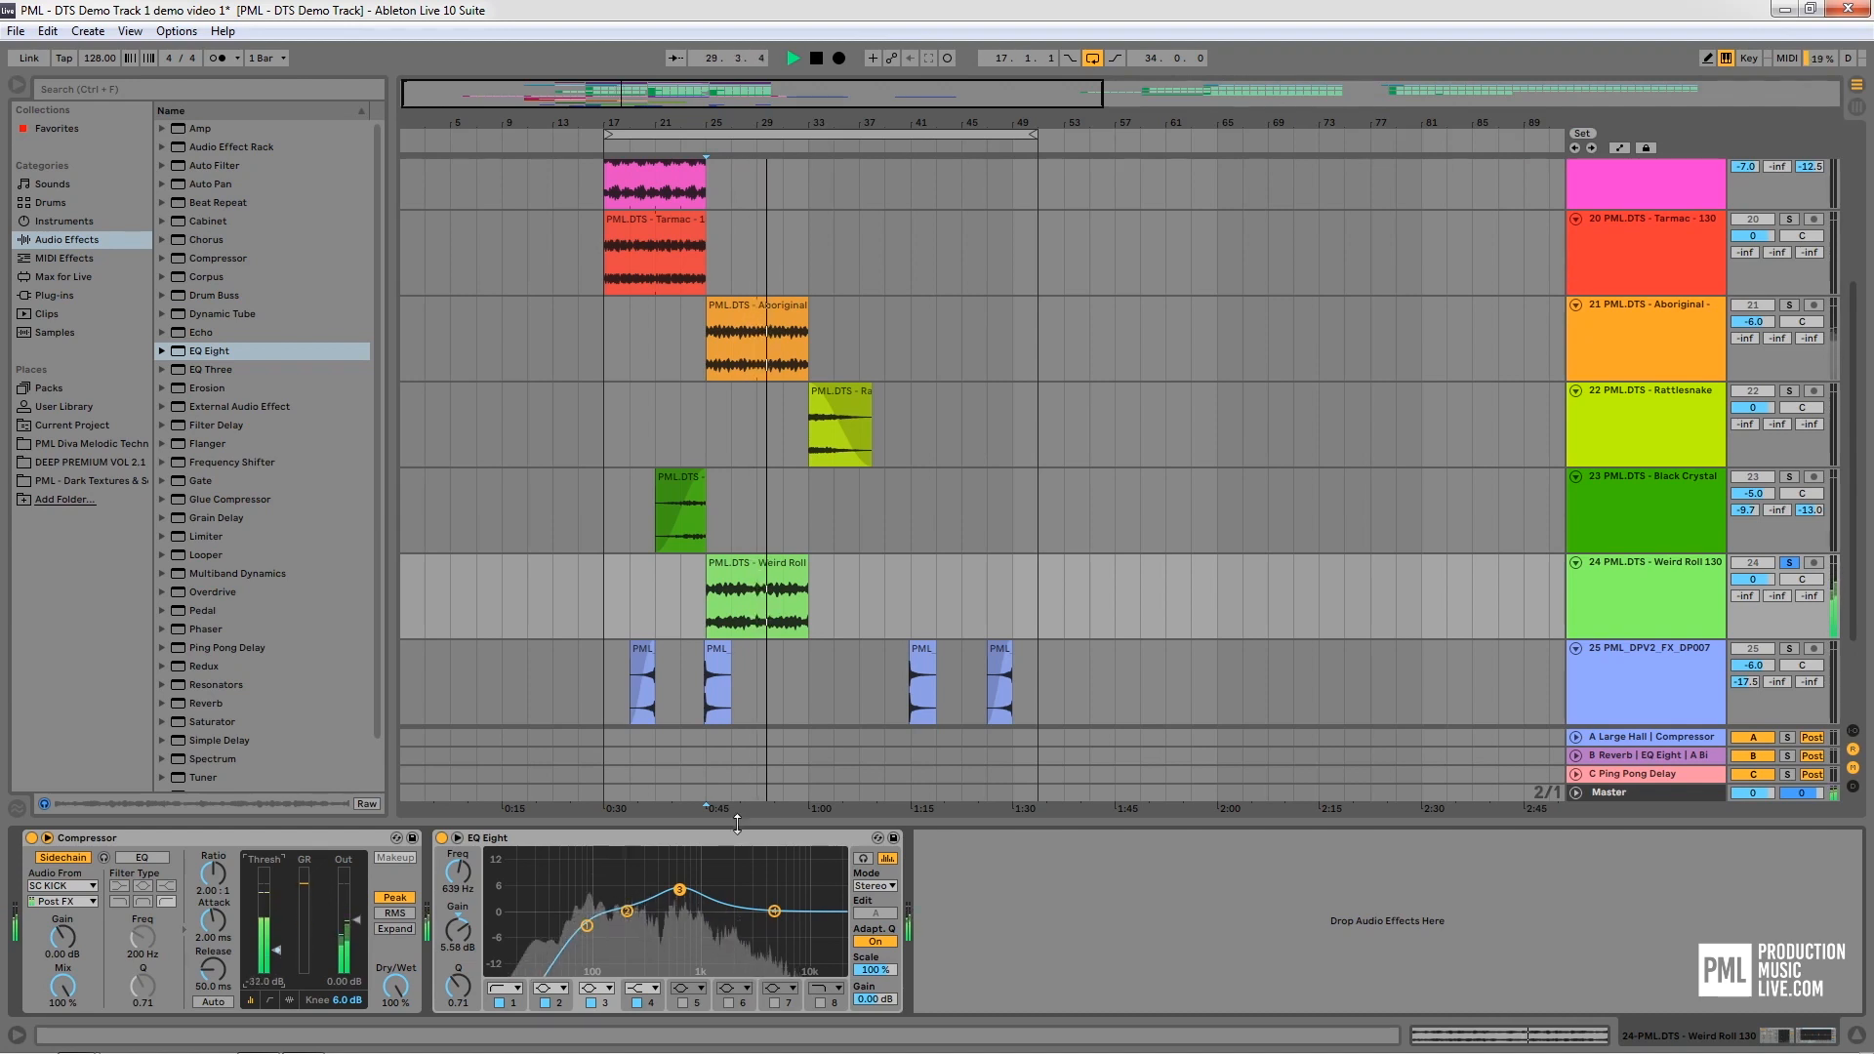
pyautogui.press('space')
# Unsolo the Weird Roll track and play the full mix from bar 23 with the Aboriginal track muted
pyautogui.click(1792, 566)
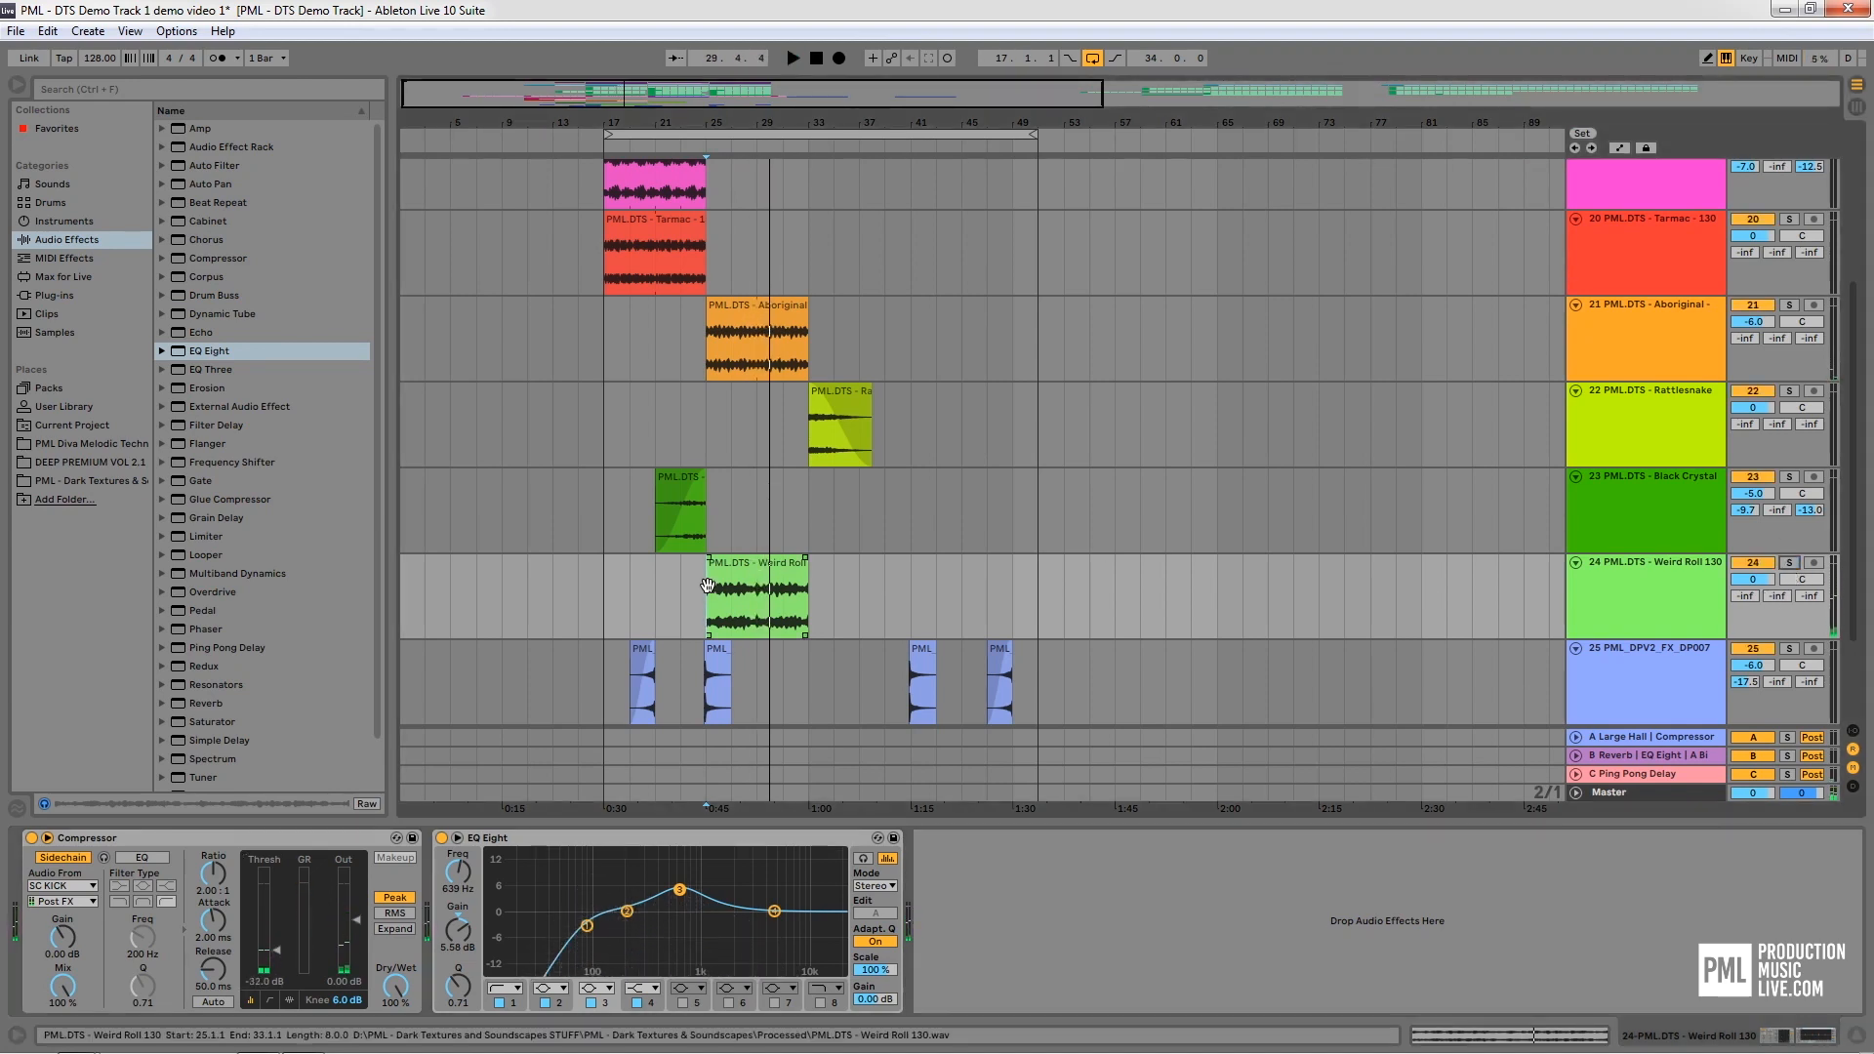
pyautogui.click(693, 582)
pyautogui.press('space')
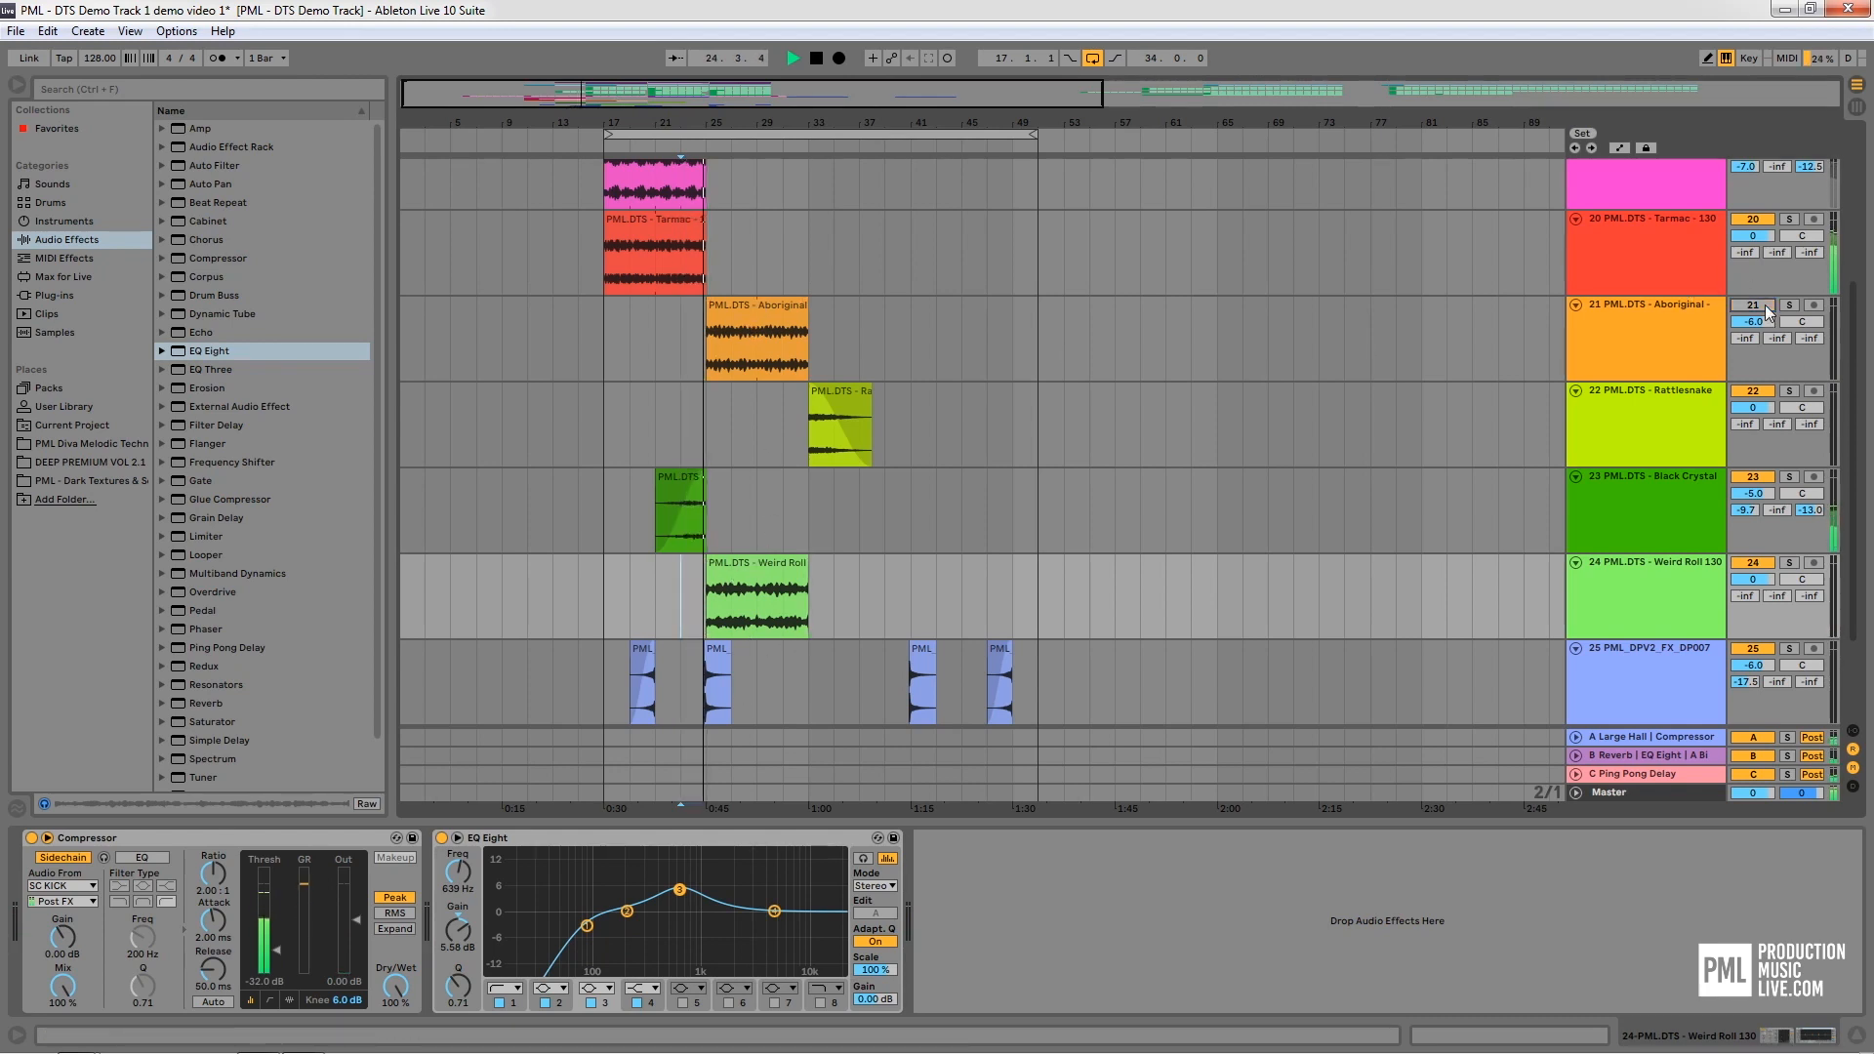
# Set Weird Roll's EQ band 3 to 3.84 dB at 1000 Hz and the track volume to -2.2 dB
pyautogui.click(771, 565)
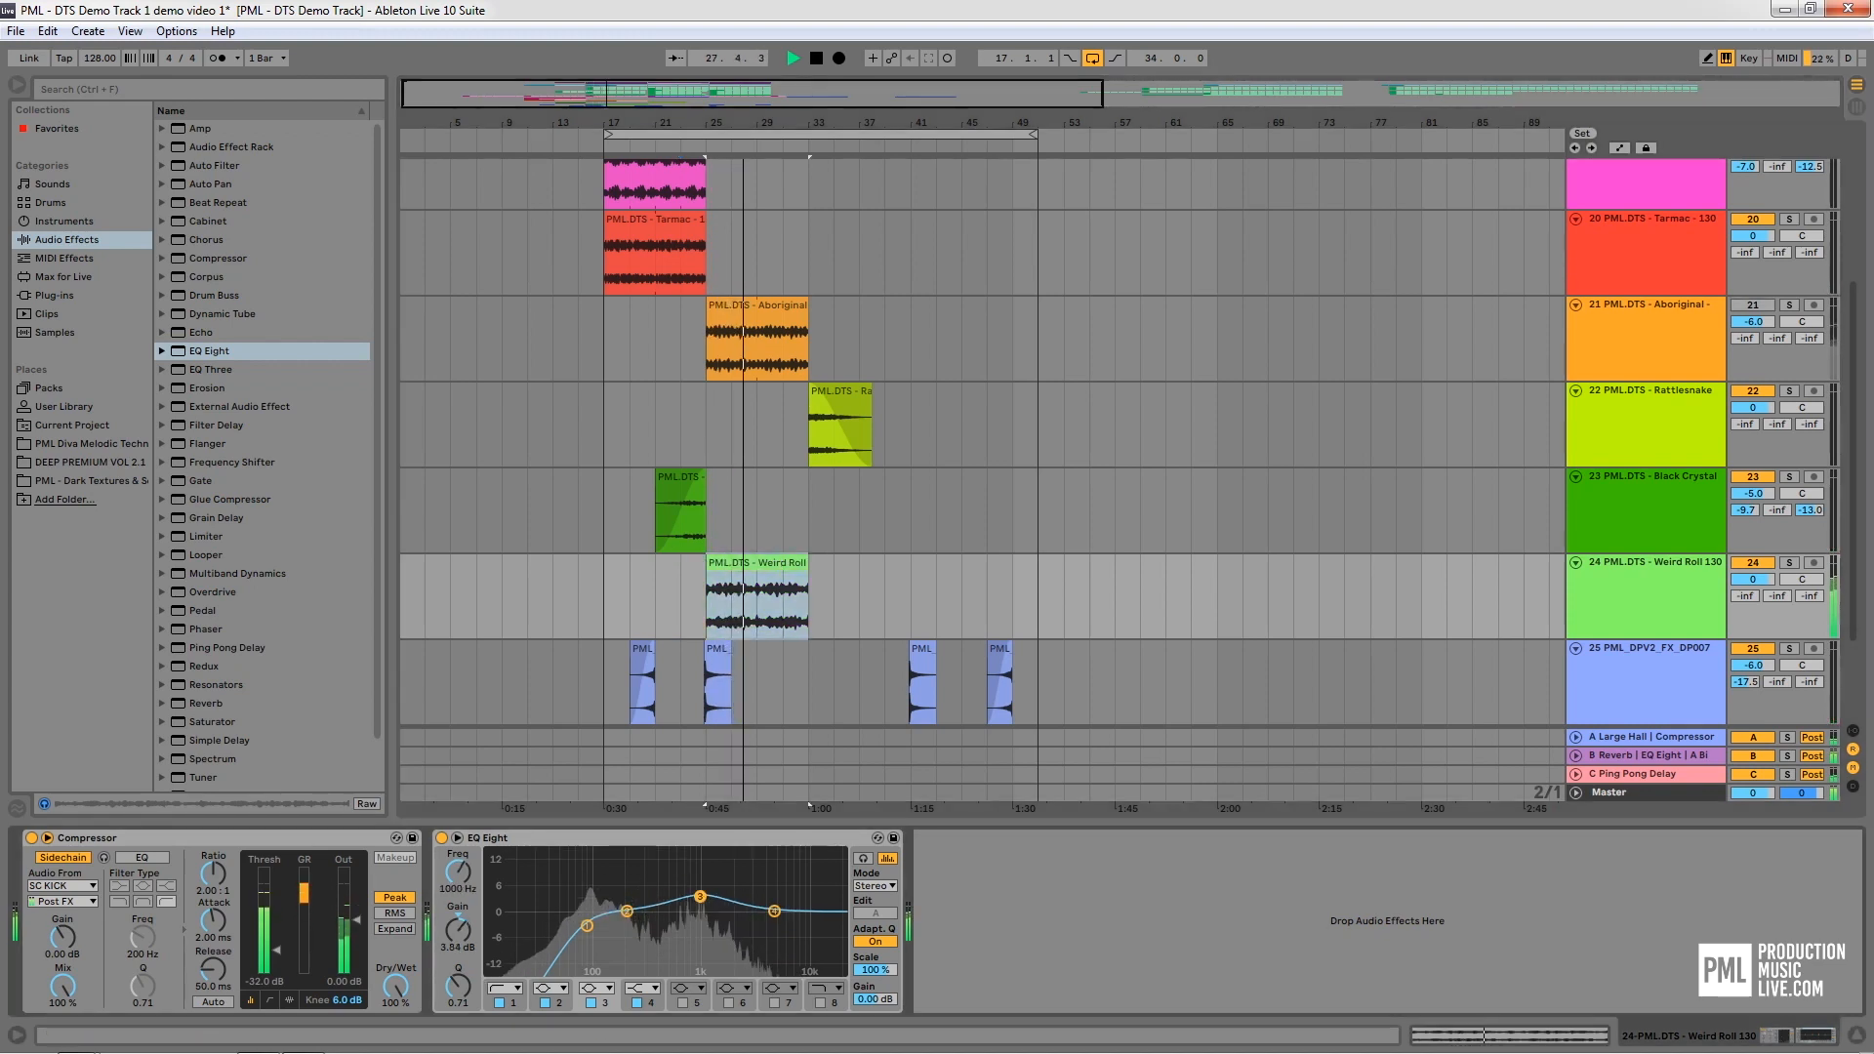
pyautogui.moveTo(1772, 584); pyautogui.dragTo(1772, 605)
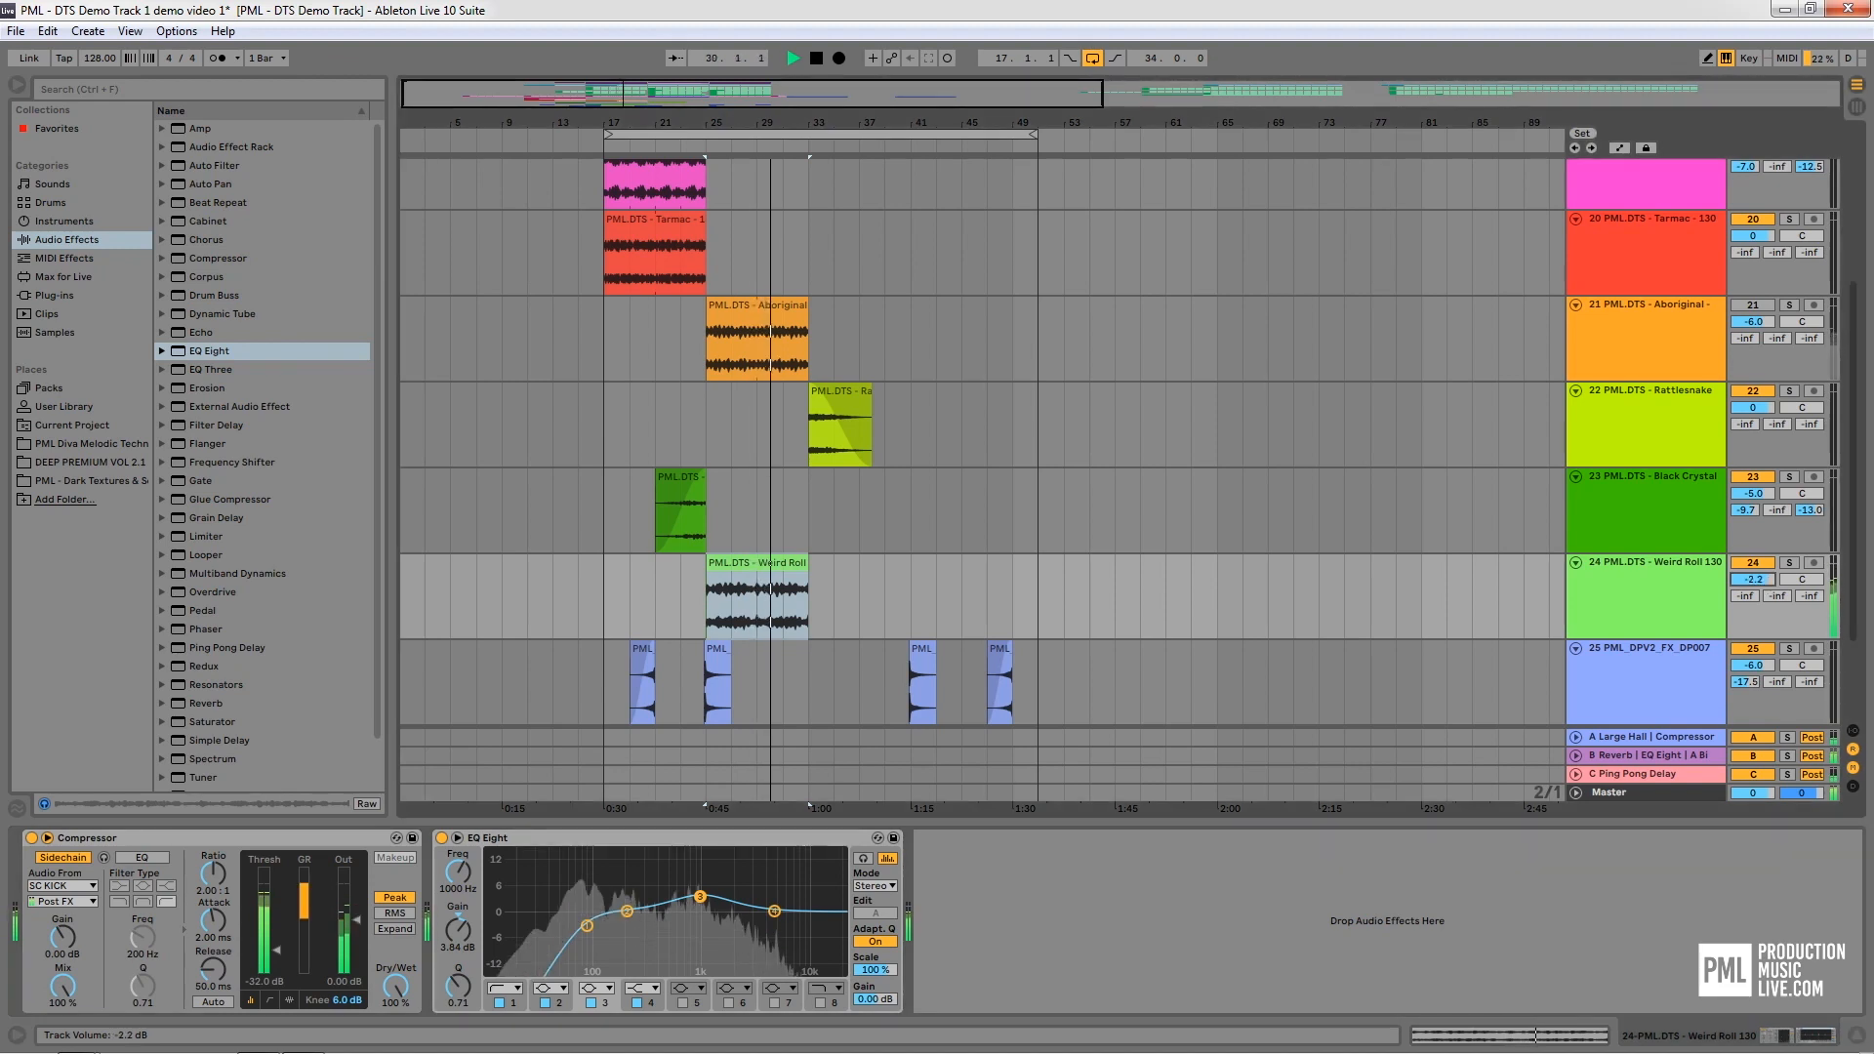
# Move the Aboriginal clip to start at bar 33, reactivate its track, and stop playback
pyautogui.moveTo(787, 317); pyautogui.dragTo(881, 320)
pyautogui.click(1678, 308)
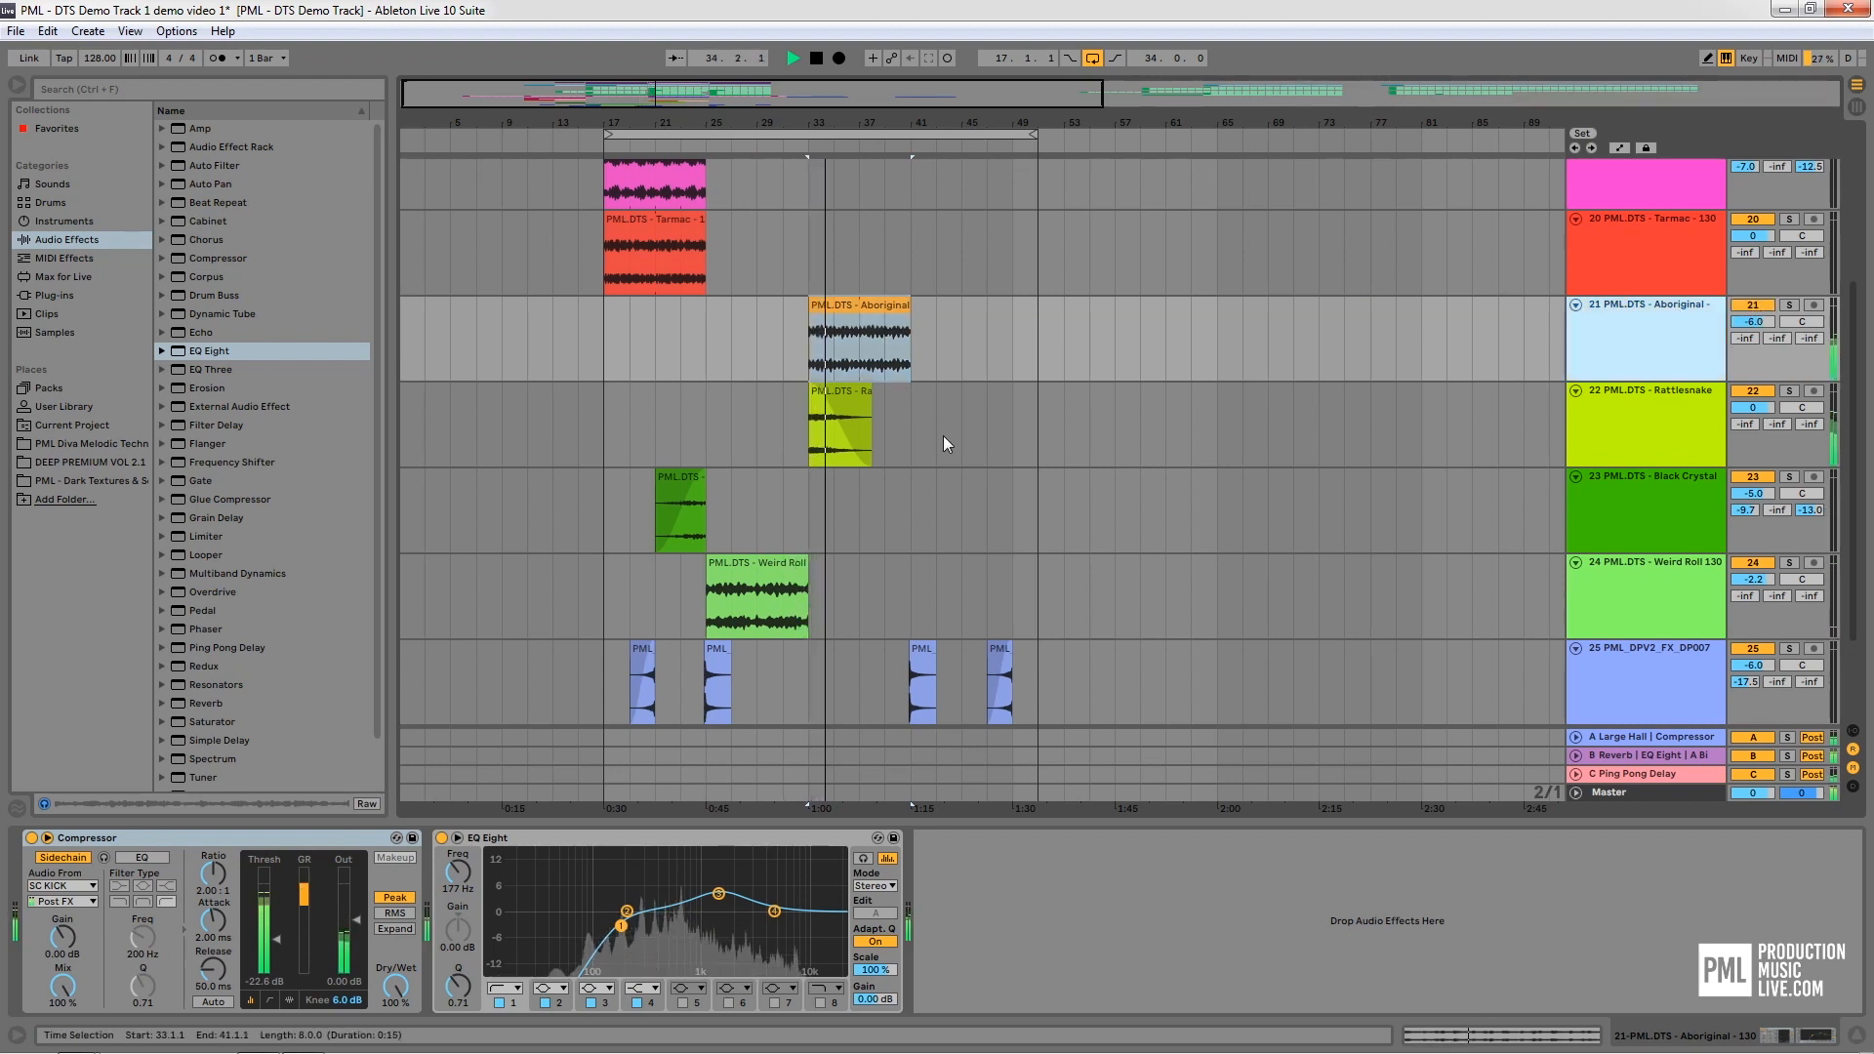
pyautogui.press('space')
# Examine the Weird Roll clip's waveform between bars 25 and 33 up close
pyautogui.click(705, 602)
pyautogui.click(756, 564)
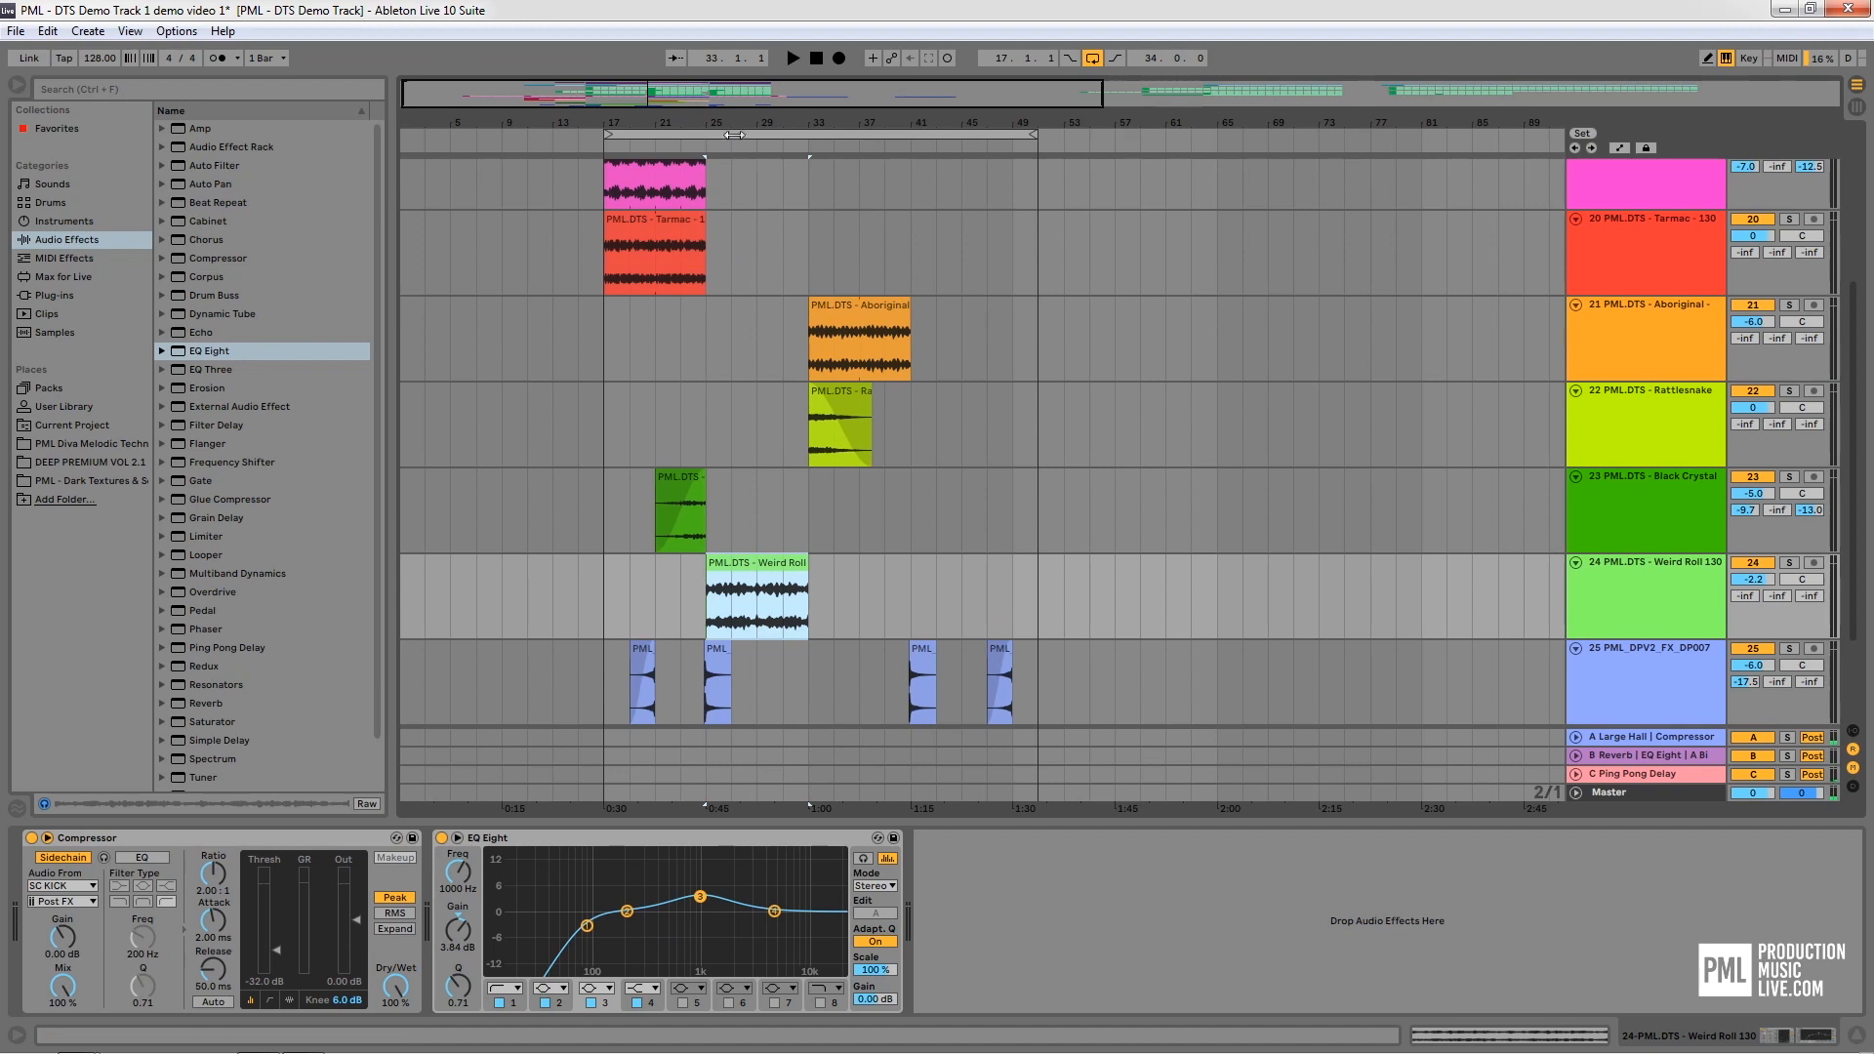
pyautogui.moveTo(720, 123); pyautogui.dragTo(726, 283)
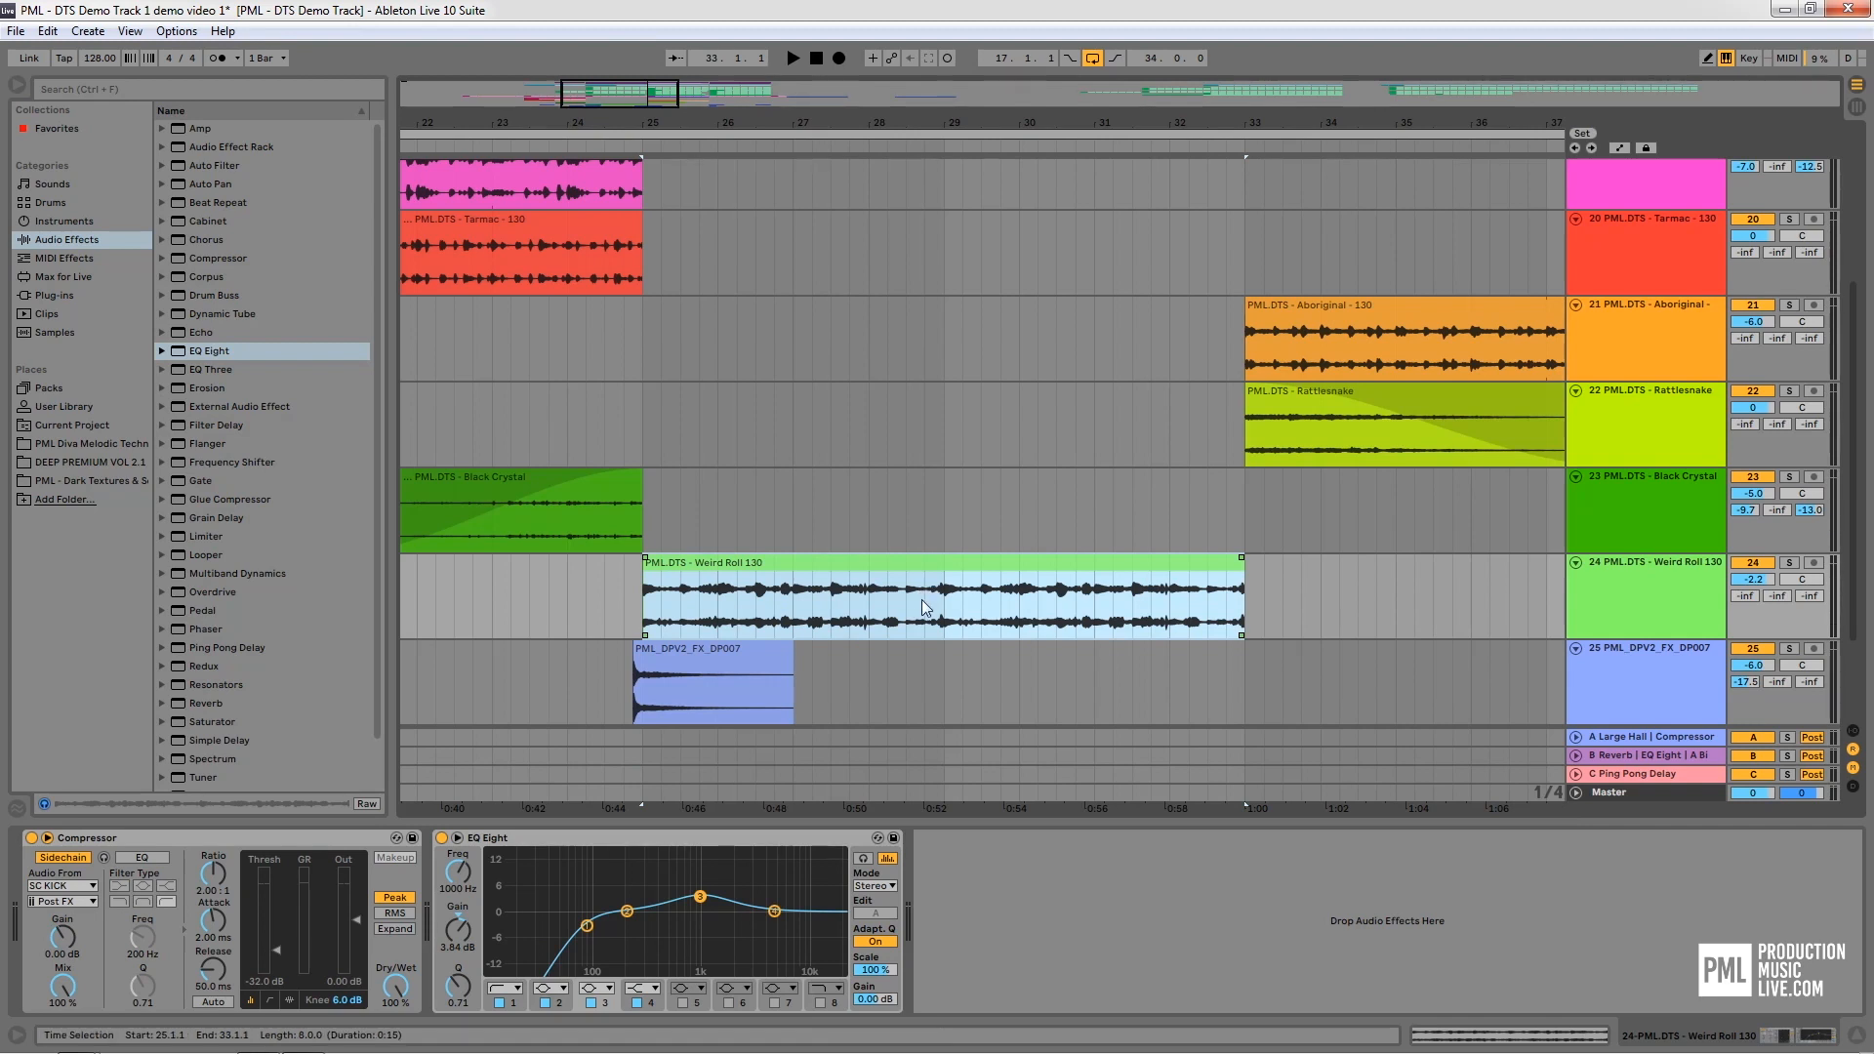
pyautogui.moveTo(951, 121); pyautogui.dragTo(798, 14)
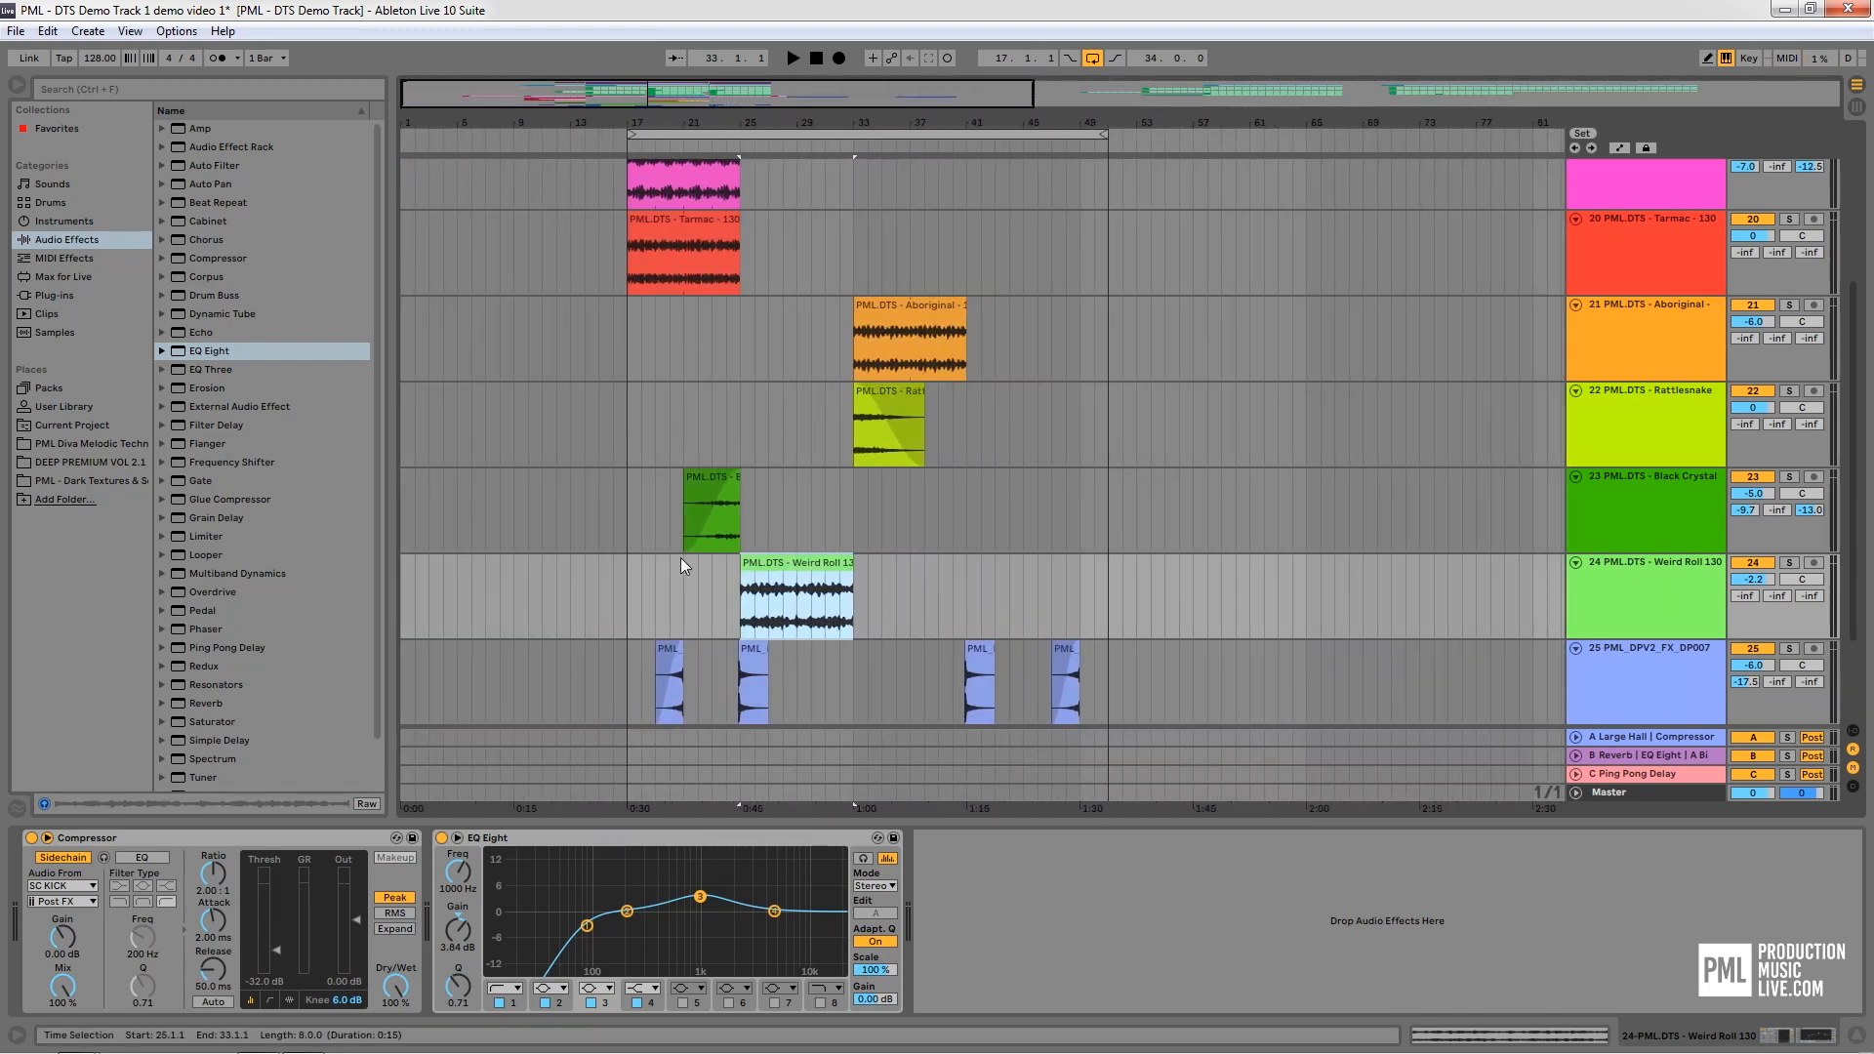
# Play the arrangement from bar 17 and group the texture tracks from Lost Souls through Weird Roll
pyautogui.click(627, 582)
pyautogui.press('space')
pyautogui.scroll(1, 858, 592)
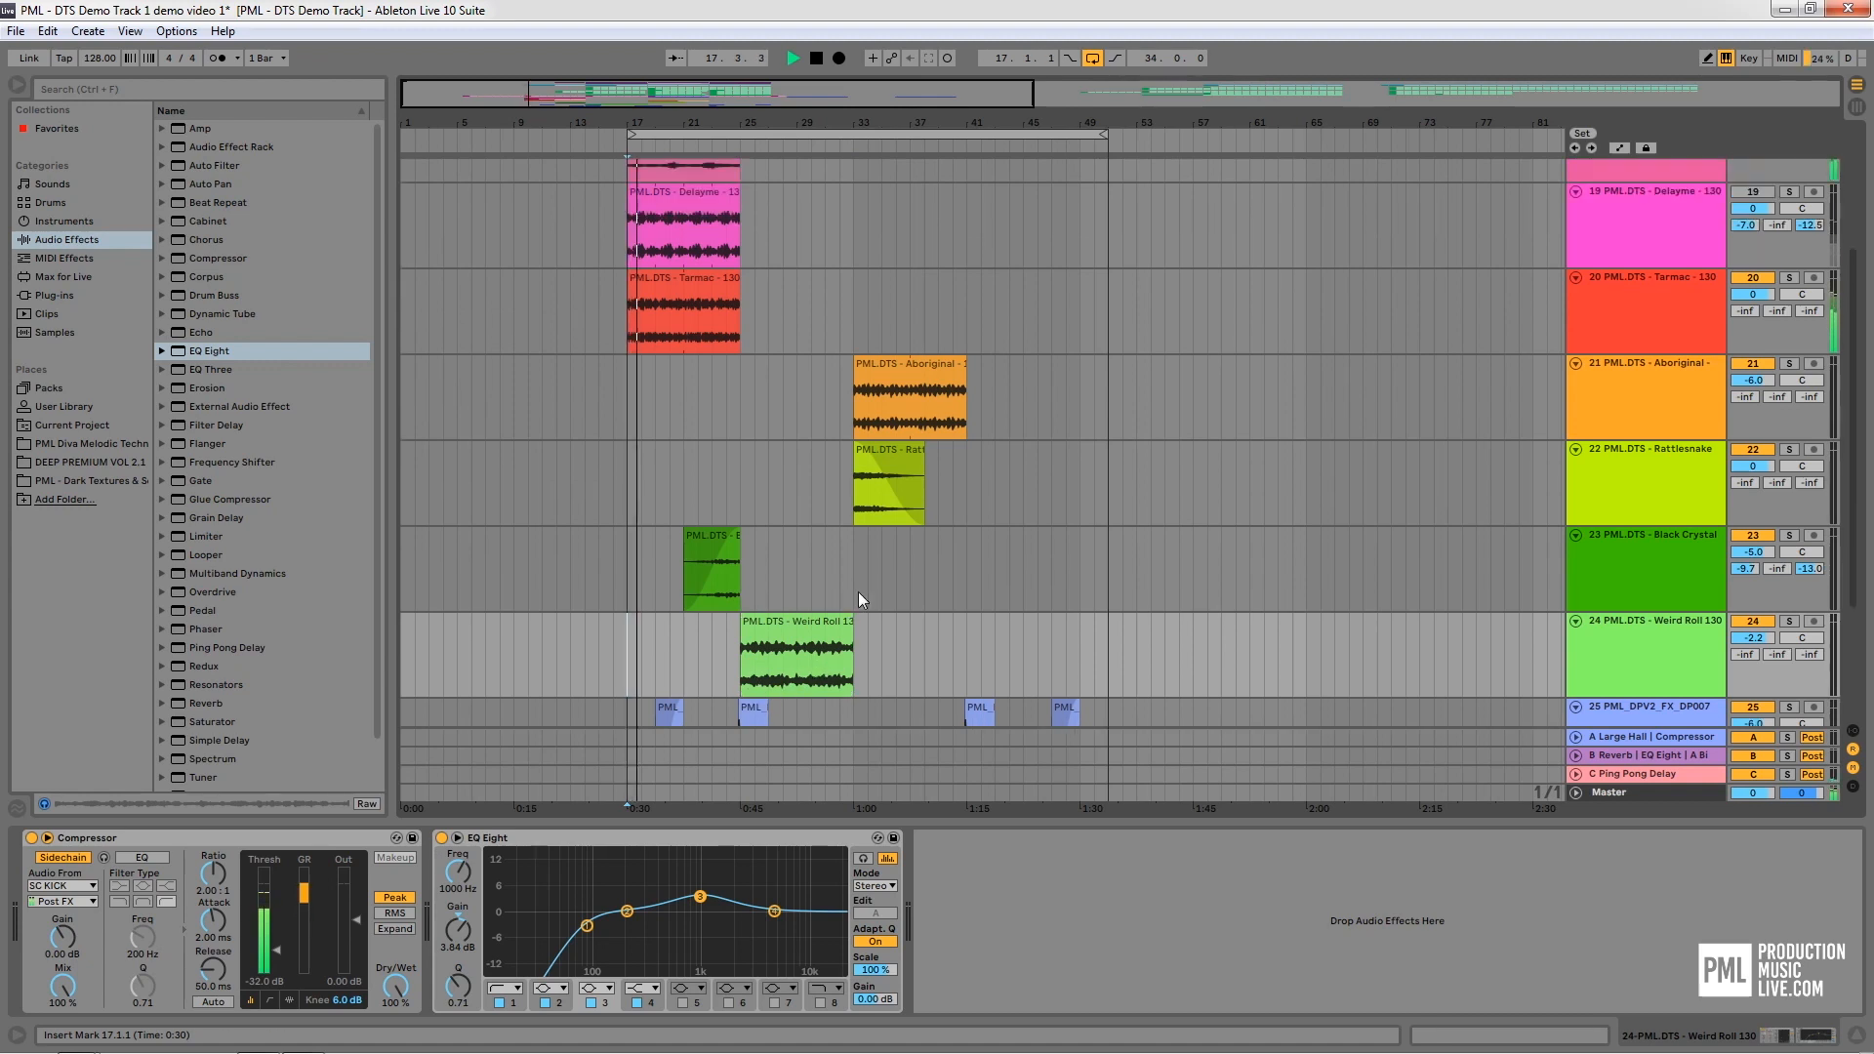
pyautogui.scroll(2, 945, 584)
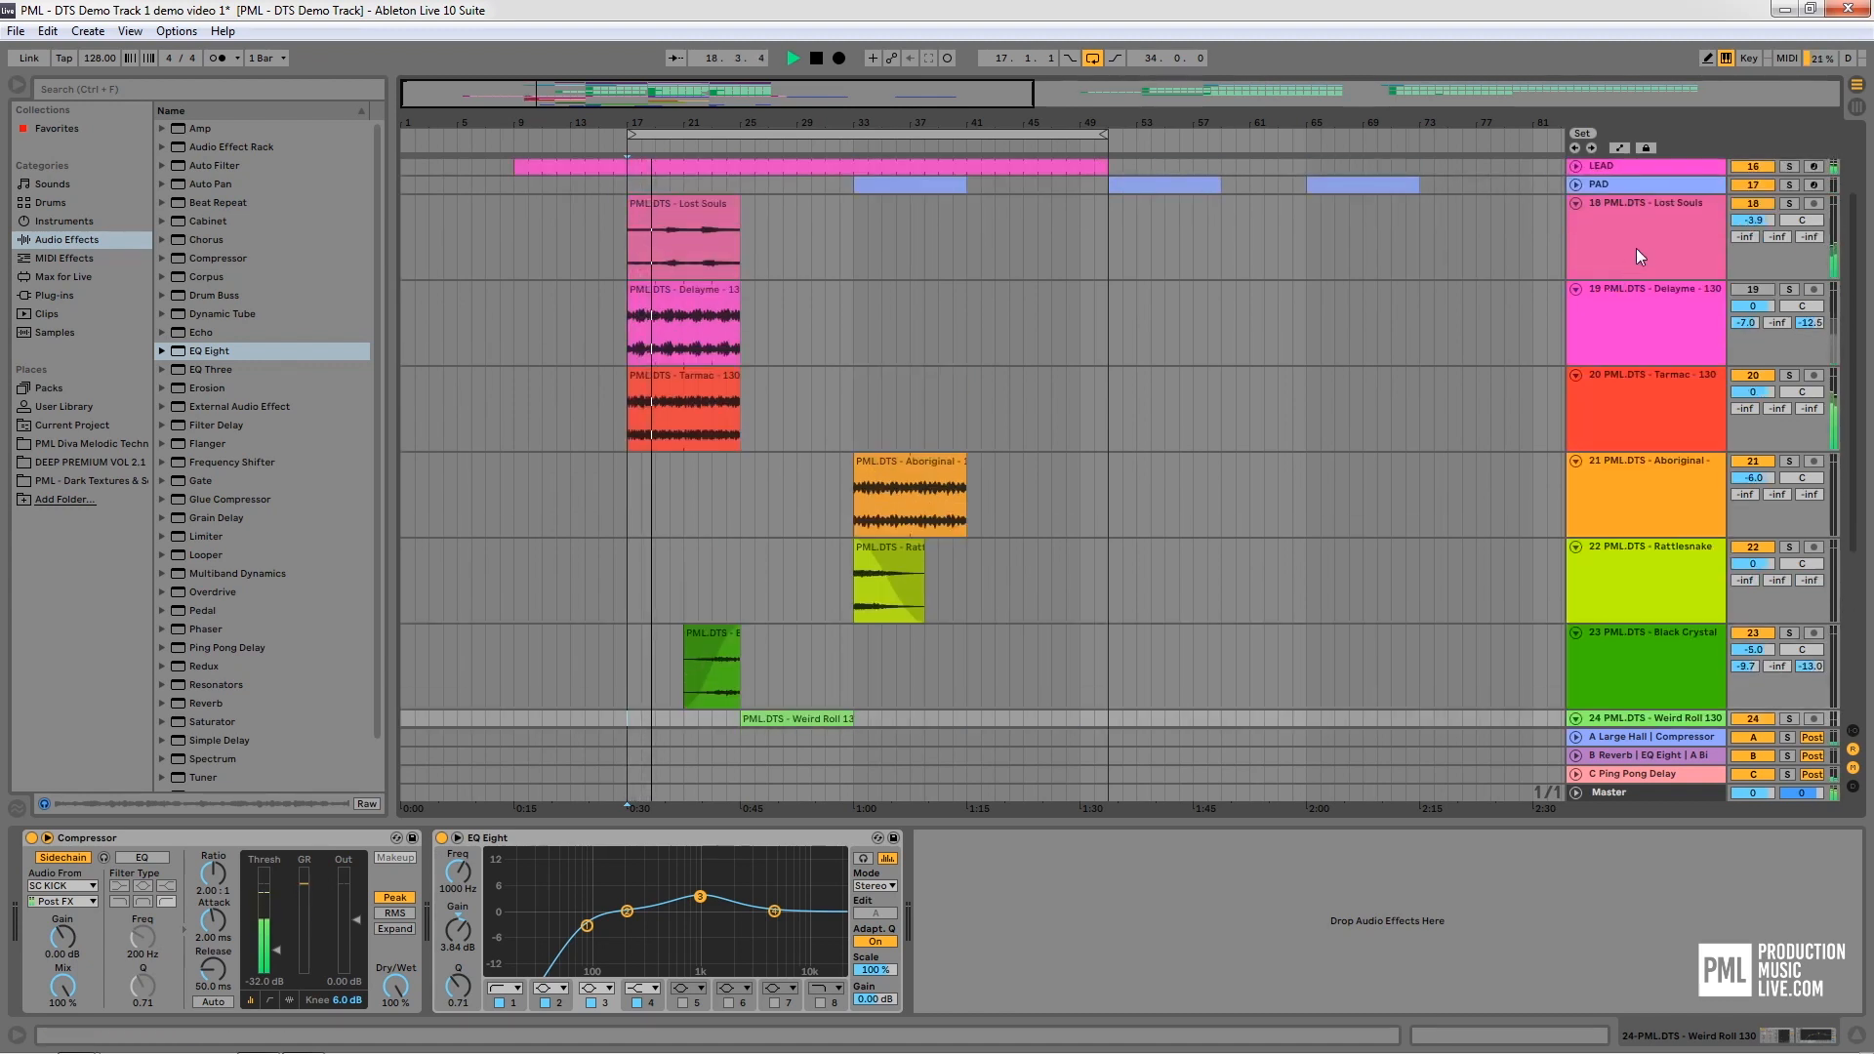
pyautogui.keyDown('shift'); pyautogui.click(1636, 227); pyautogui.keyUp('shift')
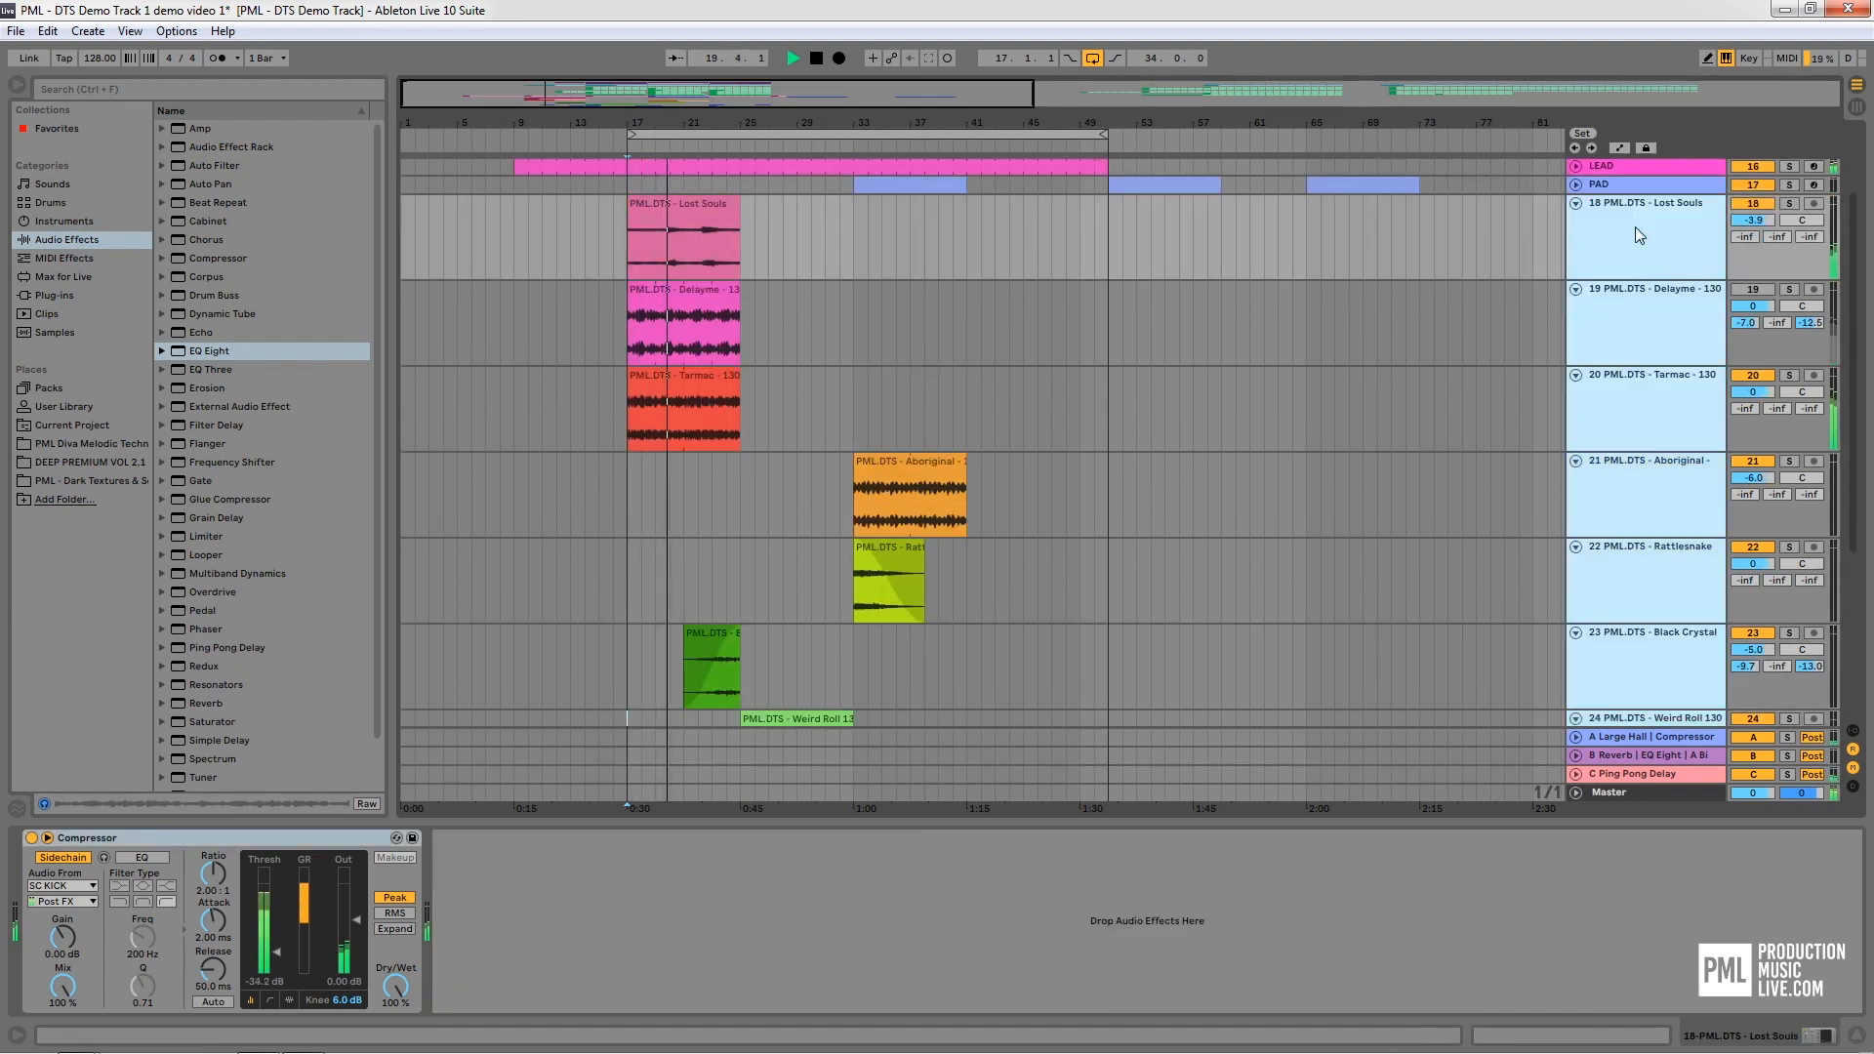
pyautogui.rightClick(1636, 227)
pyautogui.click(1465, 368)
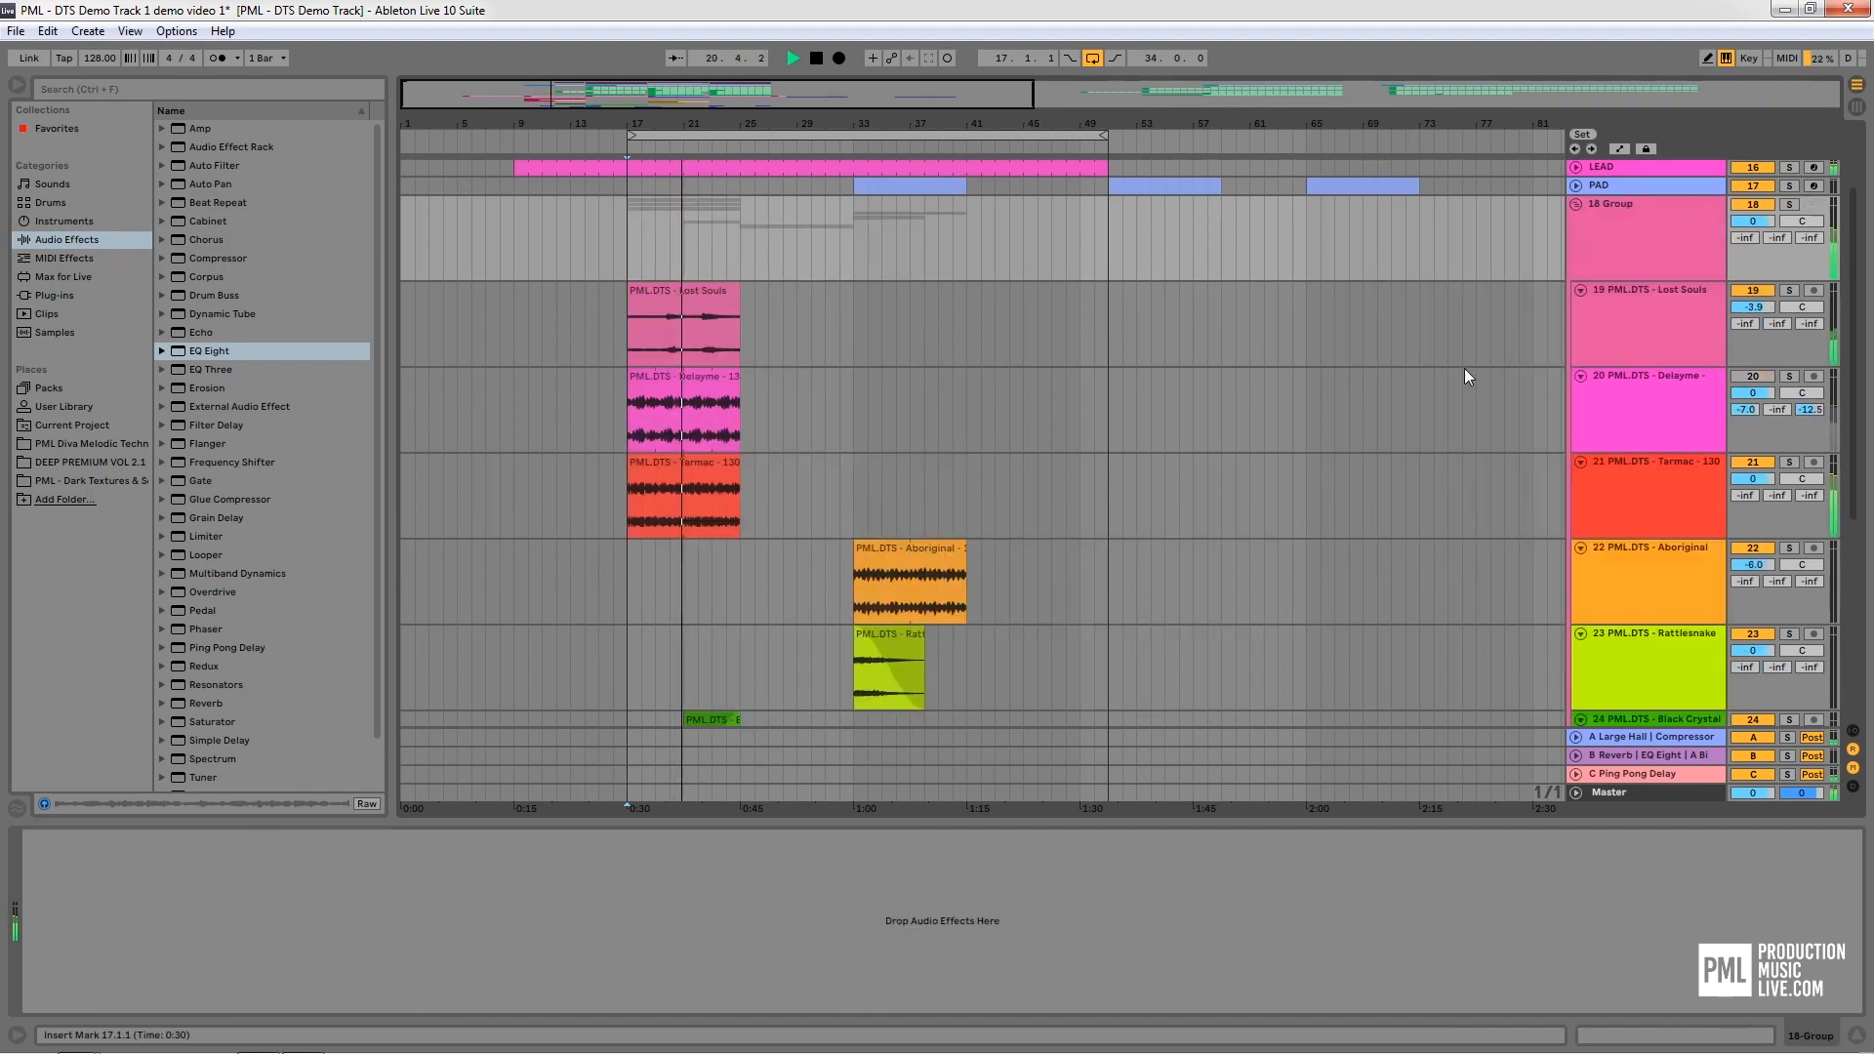
# Rename the new track group TEXTURES
pyautogui.doubleClick(1630, 212)
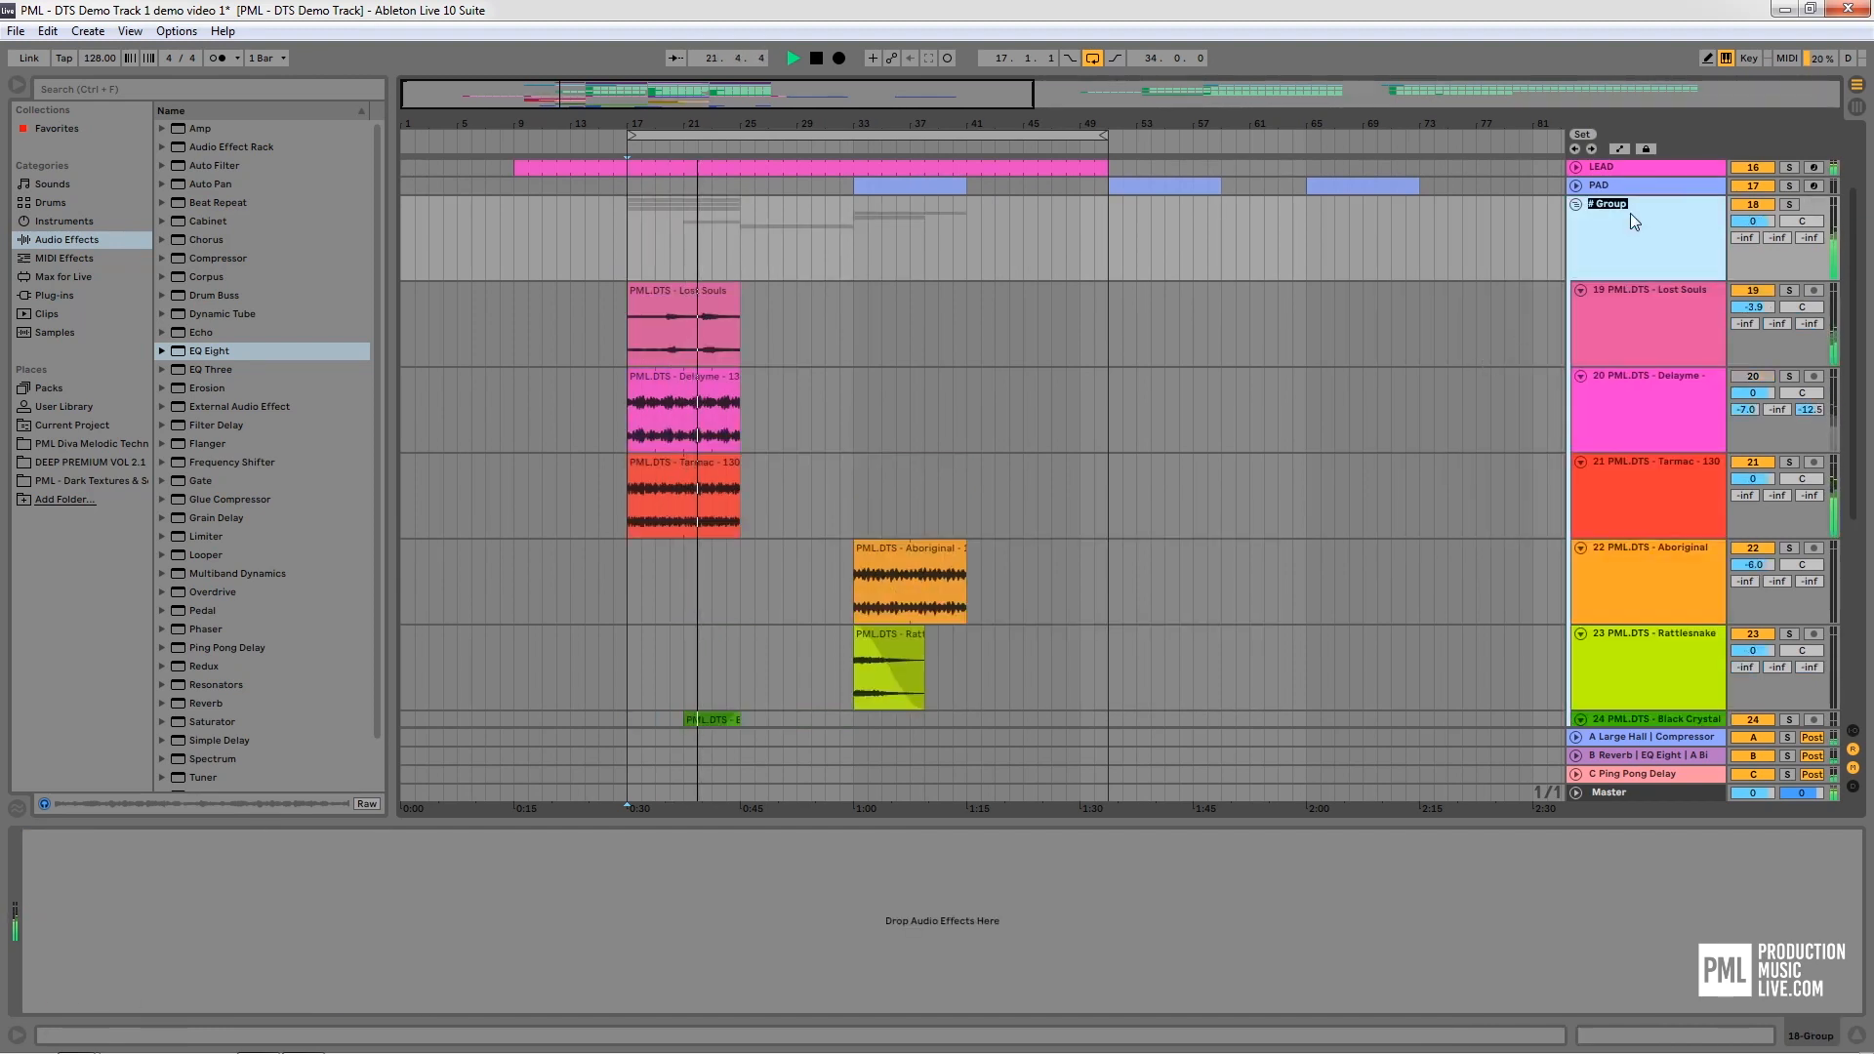
pyautogui.write('TEXTURES')
pyautogui.press('Return')
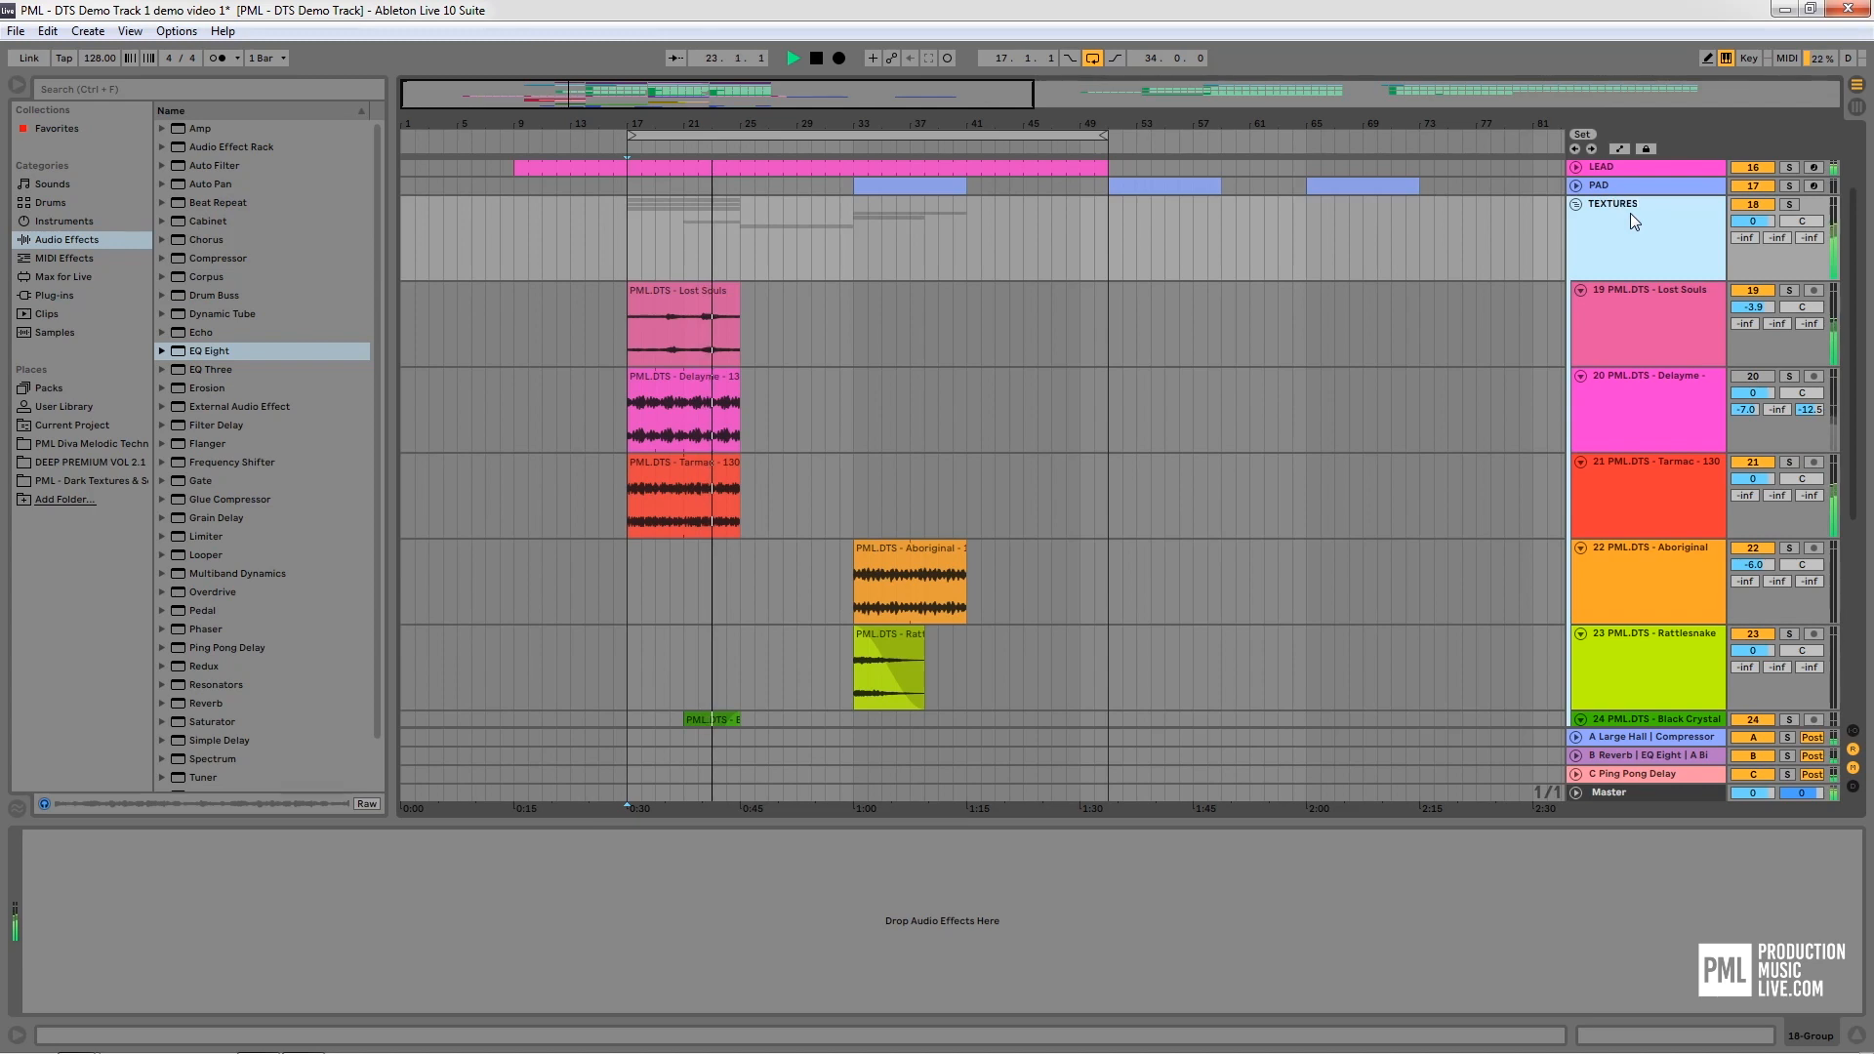
# Add a copy of the Lost Souls clip at bar 41, extended to end at bar 54
pyautogui.scroll(-3, 898, 418)
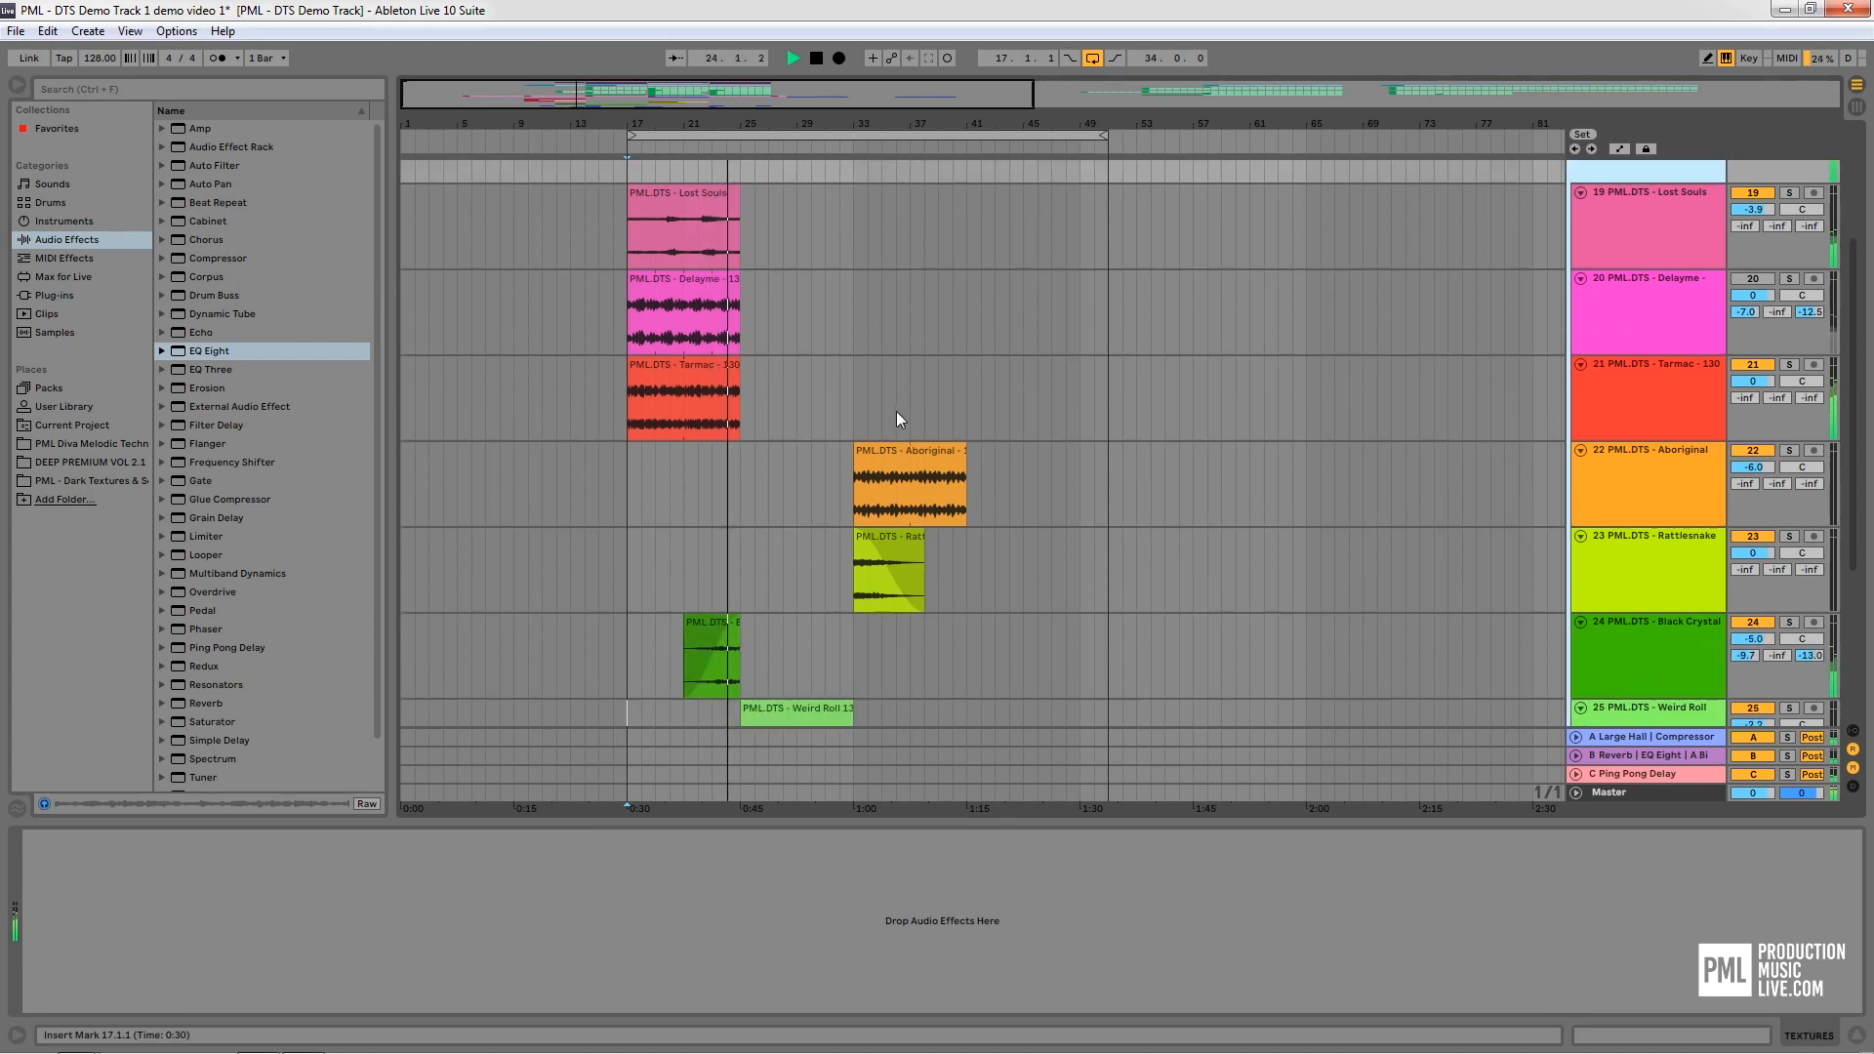
pyautogui.scroll(-1, 896, 419)
pyautogui.scroll(-1, 1023, 426)
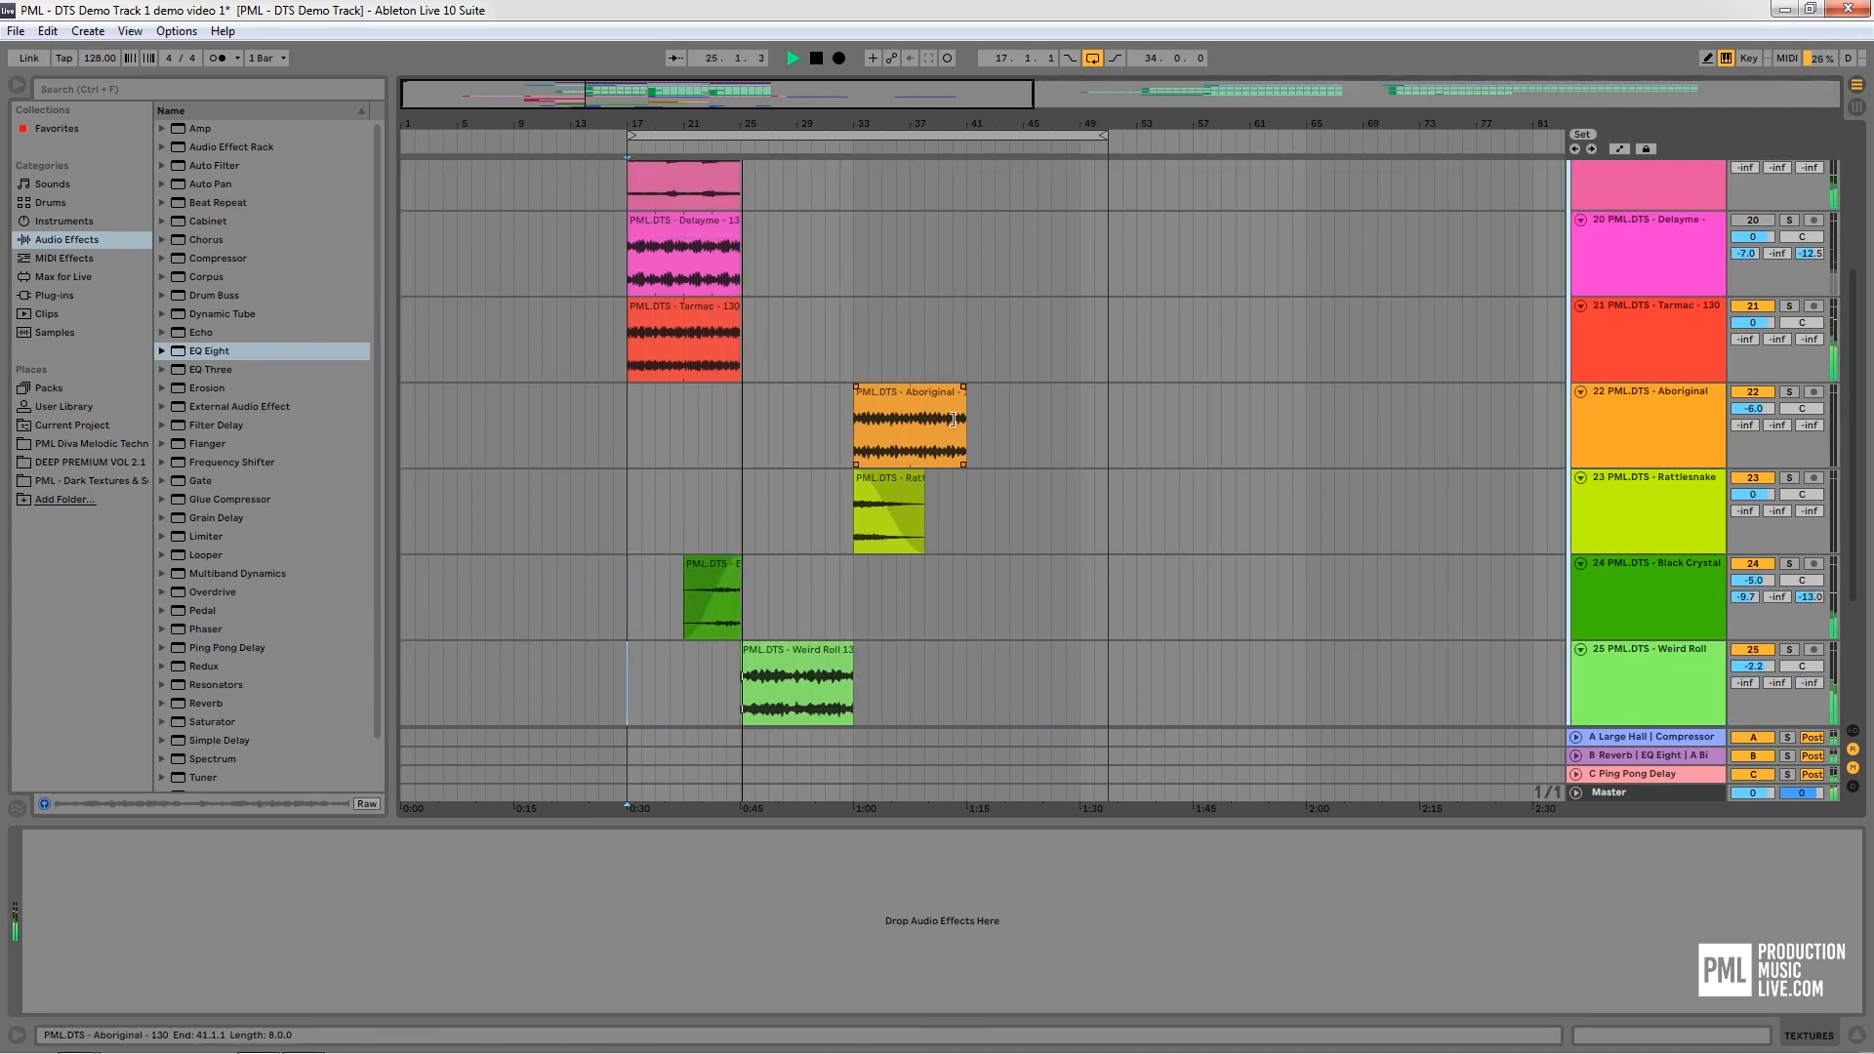
pyautogui.scroll(1, 957, 422)
pyautogui.scroll(1, 992, 426)
pyautogui.scroll(-1, 988, 432)
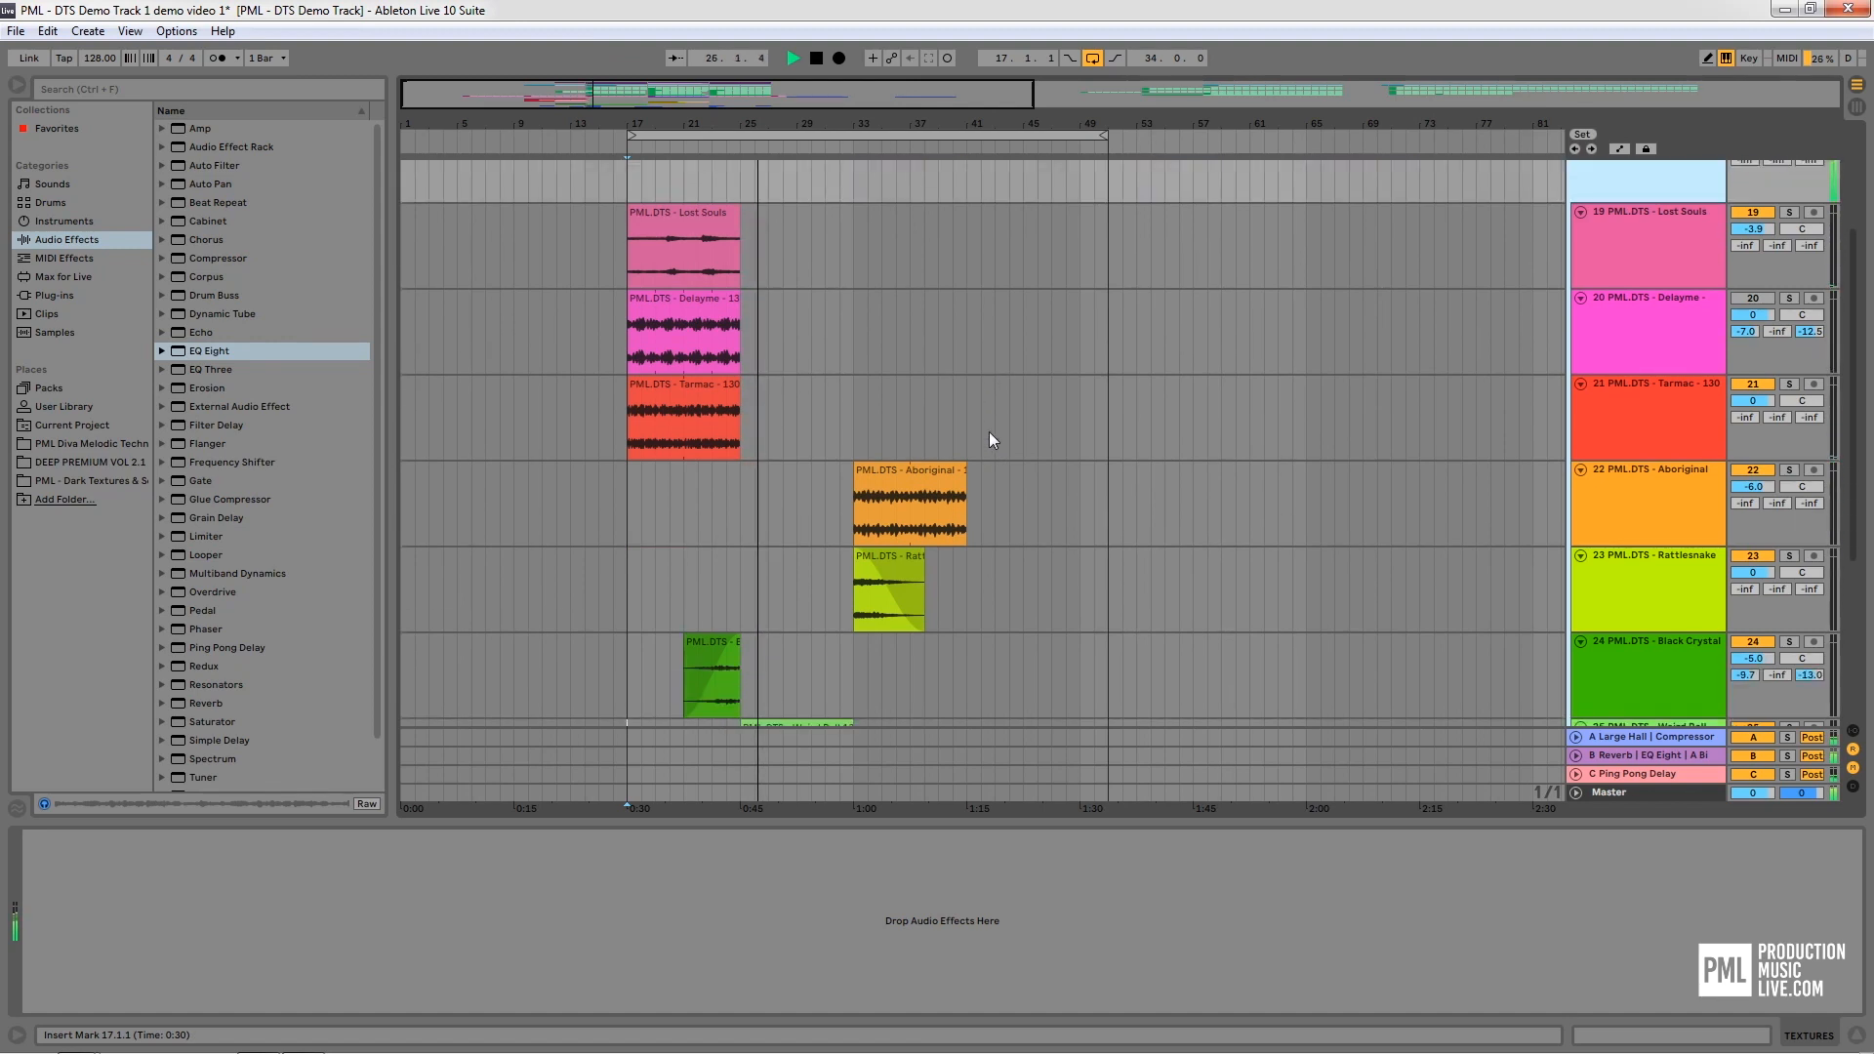
pyautogui.scroll(2, 988, 431)
pyautogui.moveTo(705, 304); pyautogui.dragTo(1152, 298)
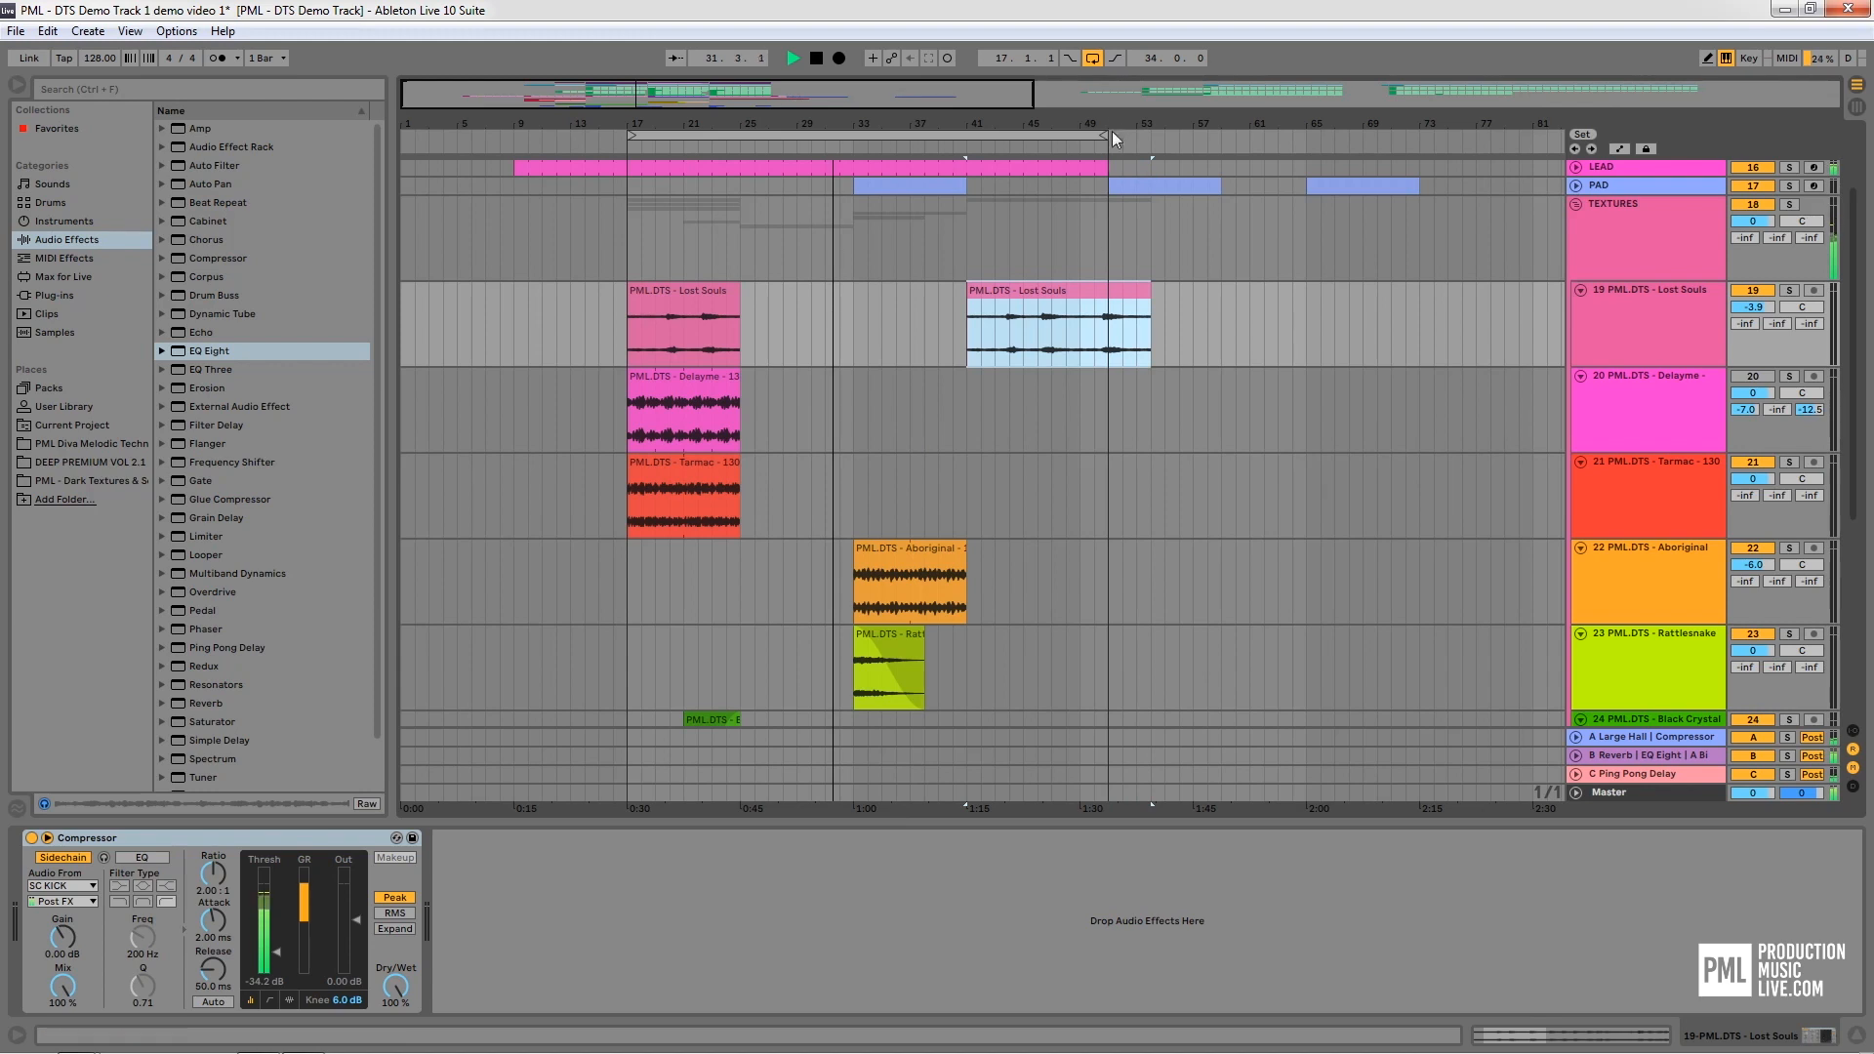
pyautogui.scroll(-2, 1034, 322)
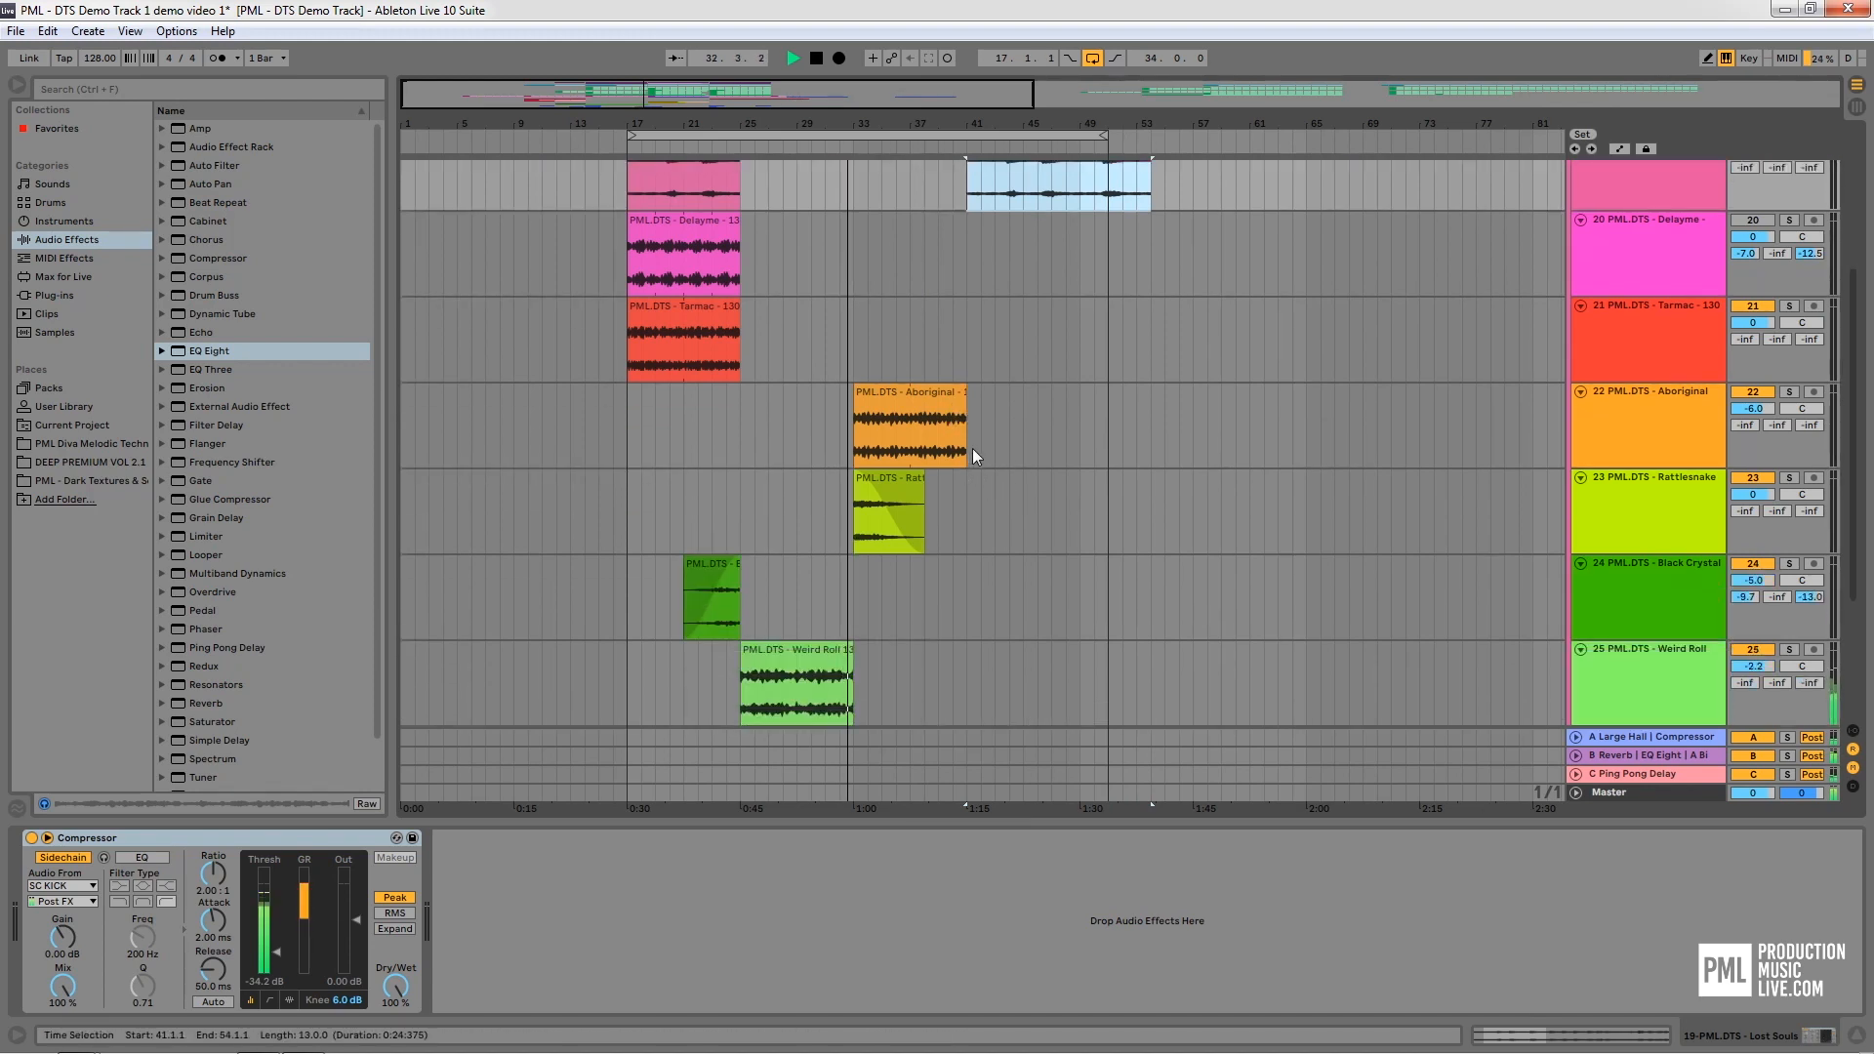
pyautogui.scroll(-2, 1012, 448)
pyautogui.scroll(3, 1013, 448)
pyautogui.scroll(2, 1041, 522)
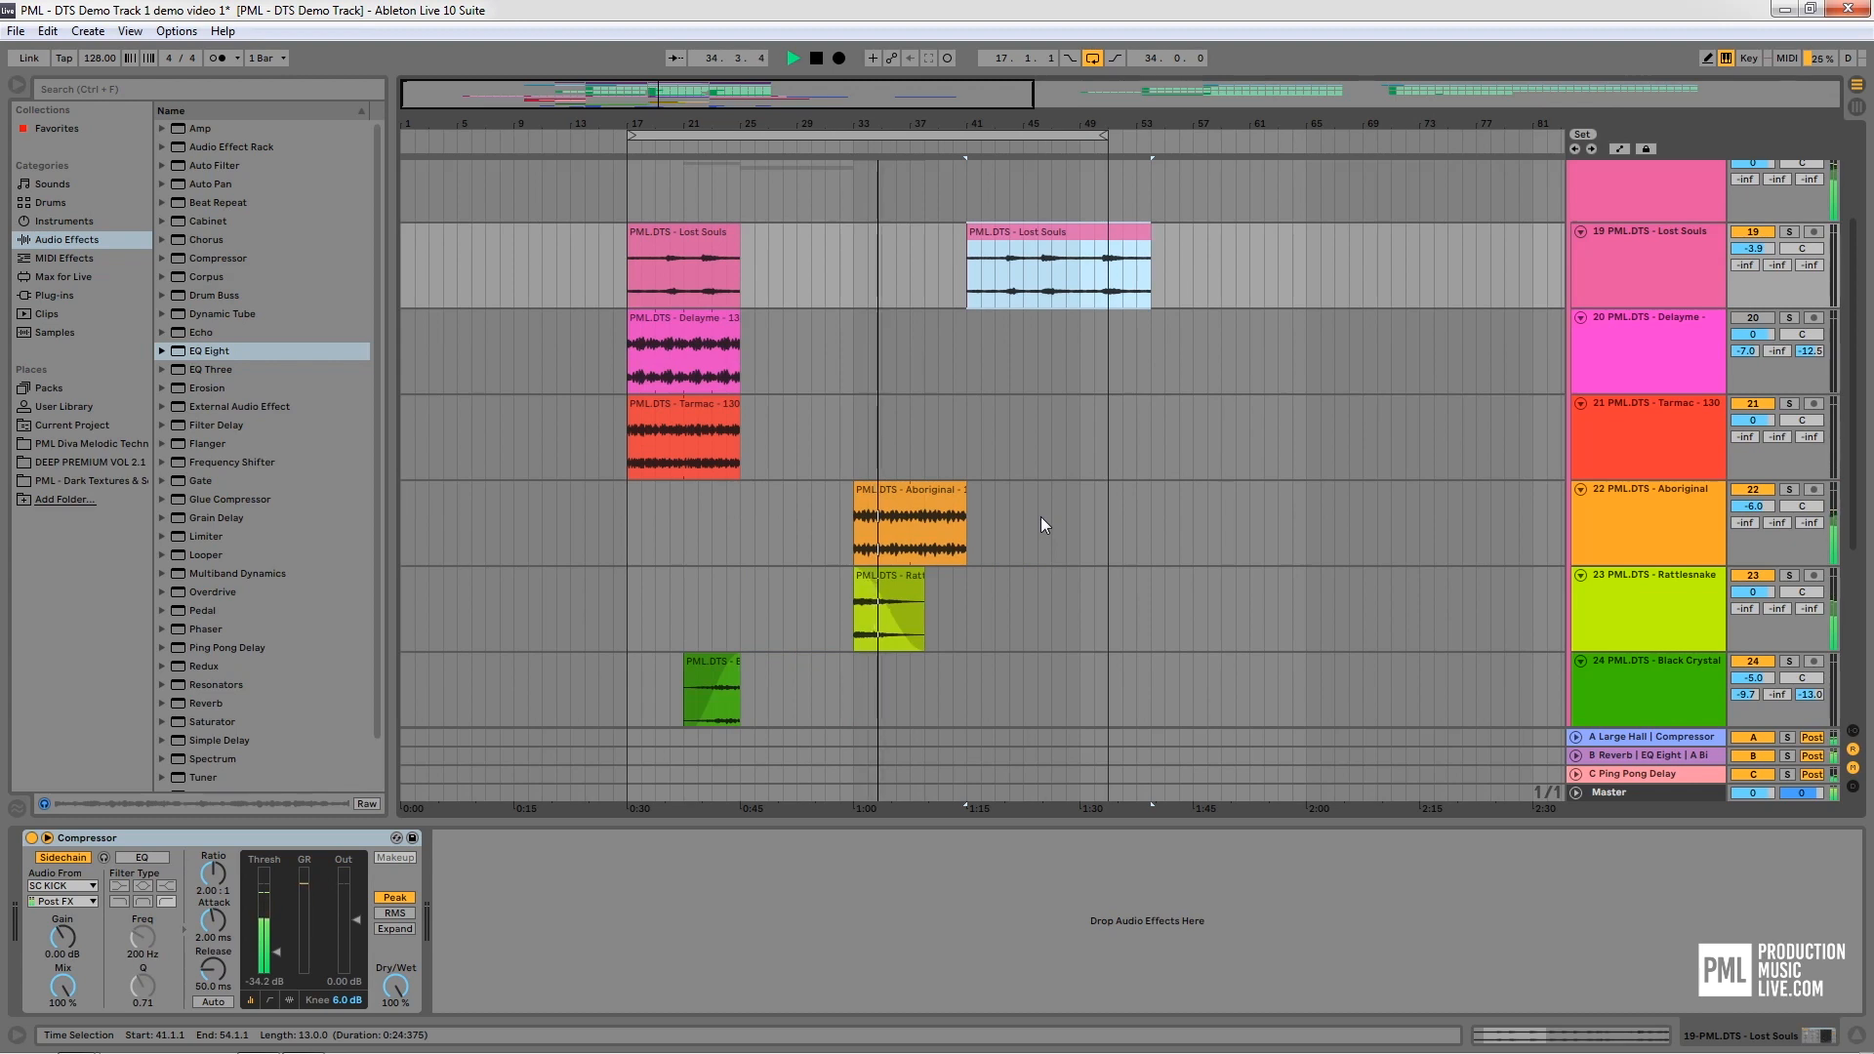
pyautogui.scroll(2, 1033, 526)
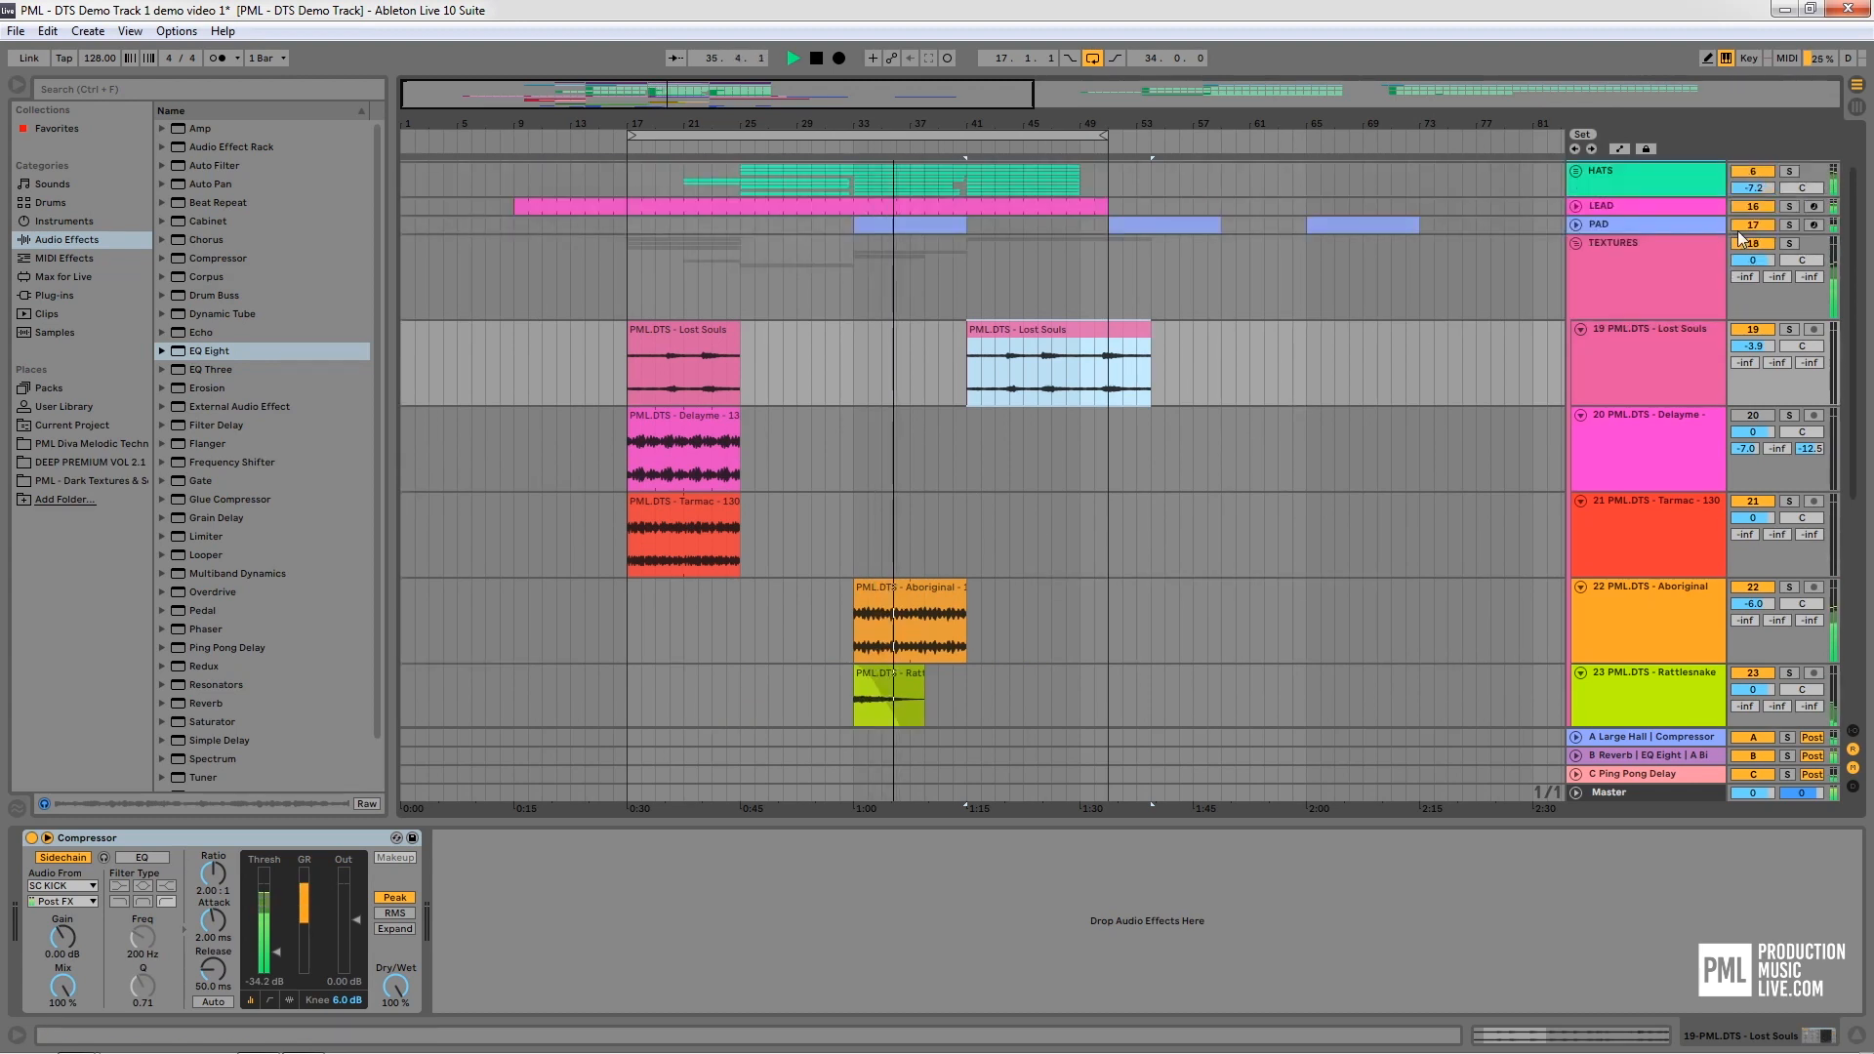
# Add a copy of the Weird Roll clip at bar 41 and set the Weird Roll track volume to -4.3 dB
pyautogui.click(1762, 249)
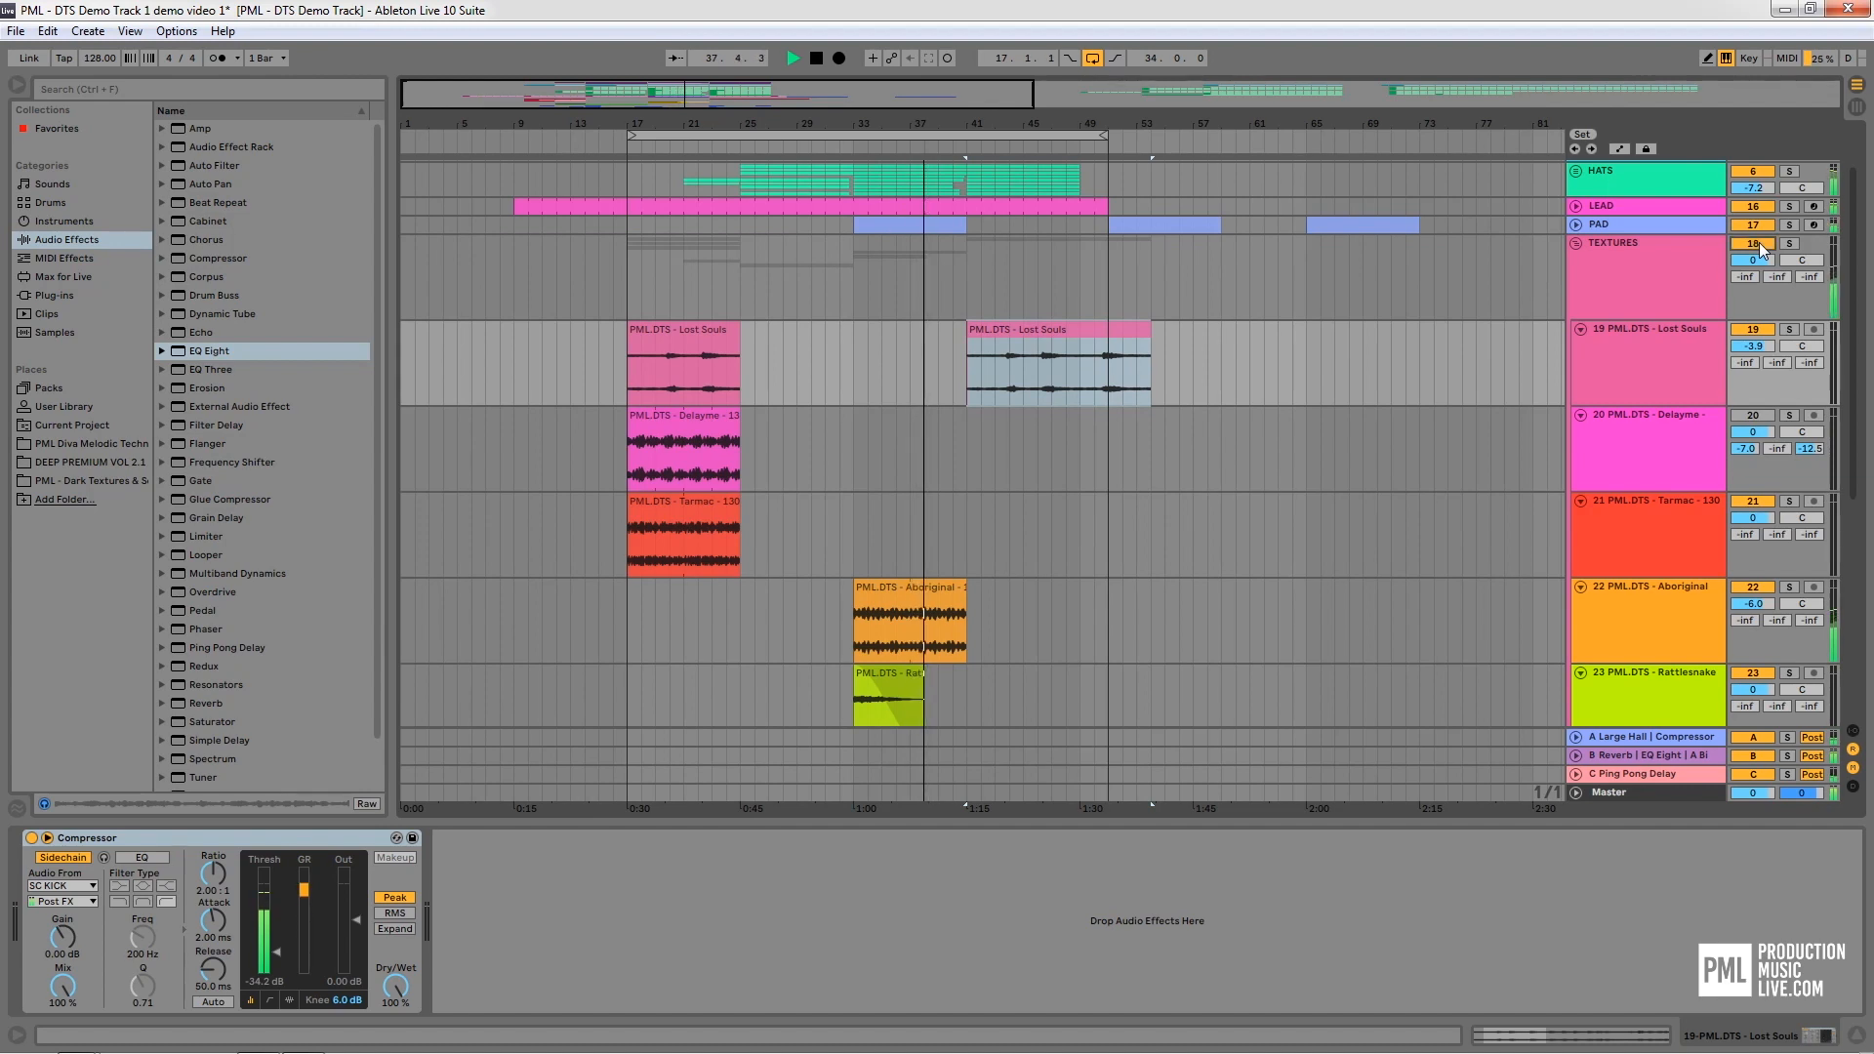
pyautogui.scroll(-2, 1056, 445)
pyautogui.scroll(-5, 1056, 445)
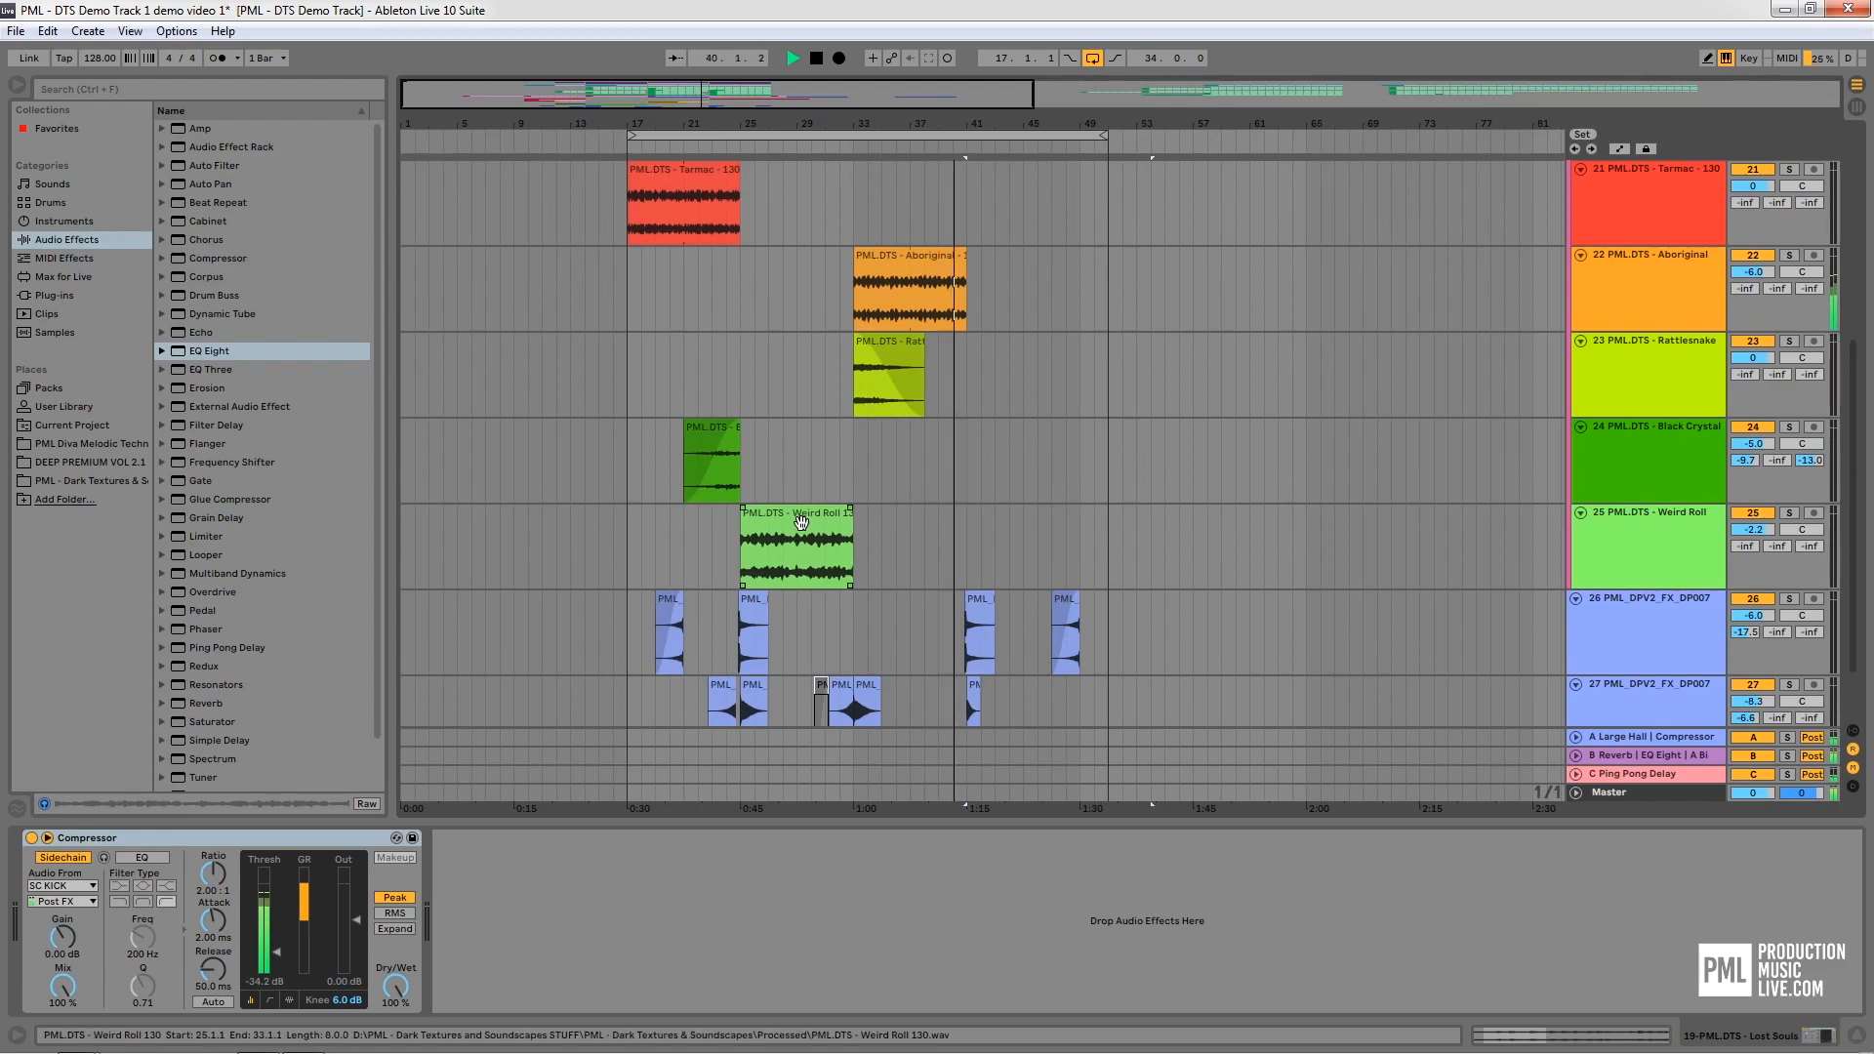
pyautogui.moveTo(801, 532); pyautogui.dragTo(976, 523)
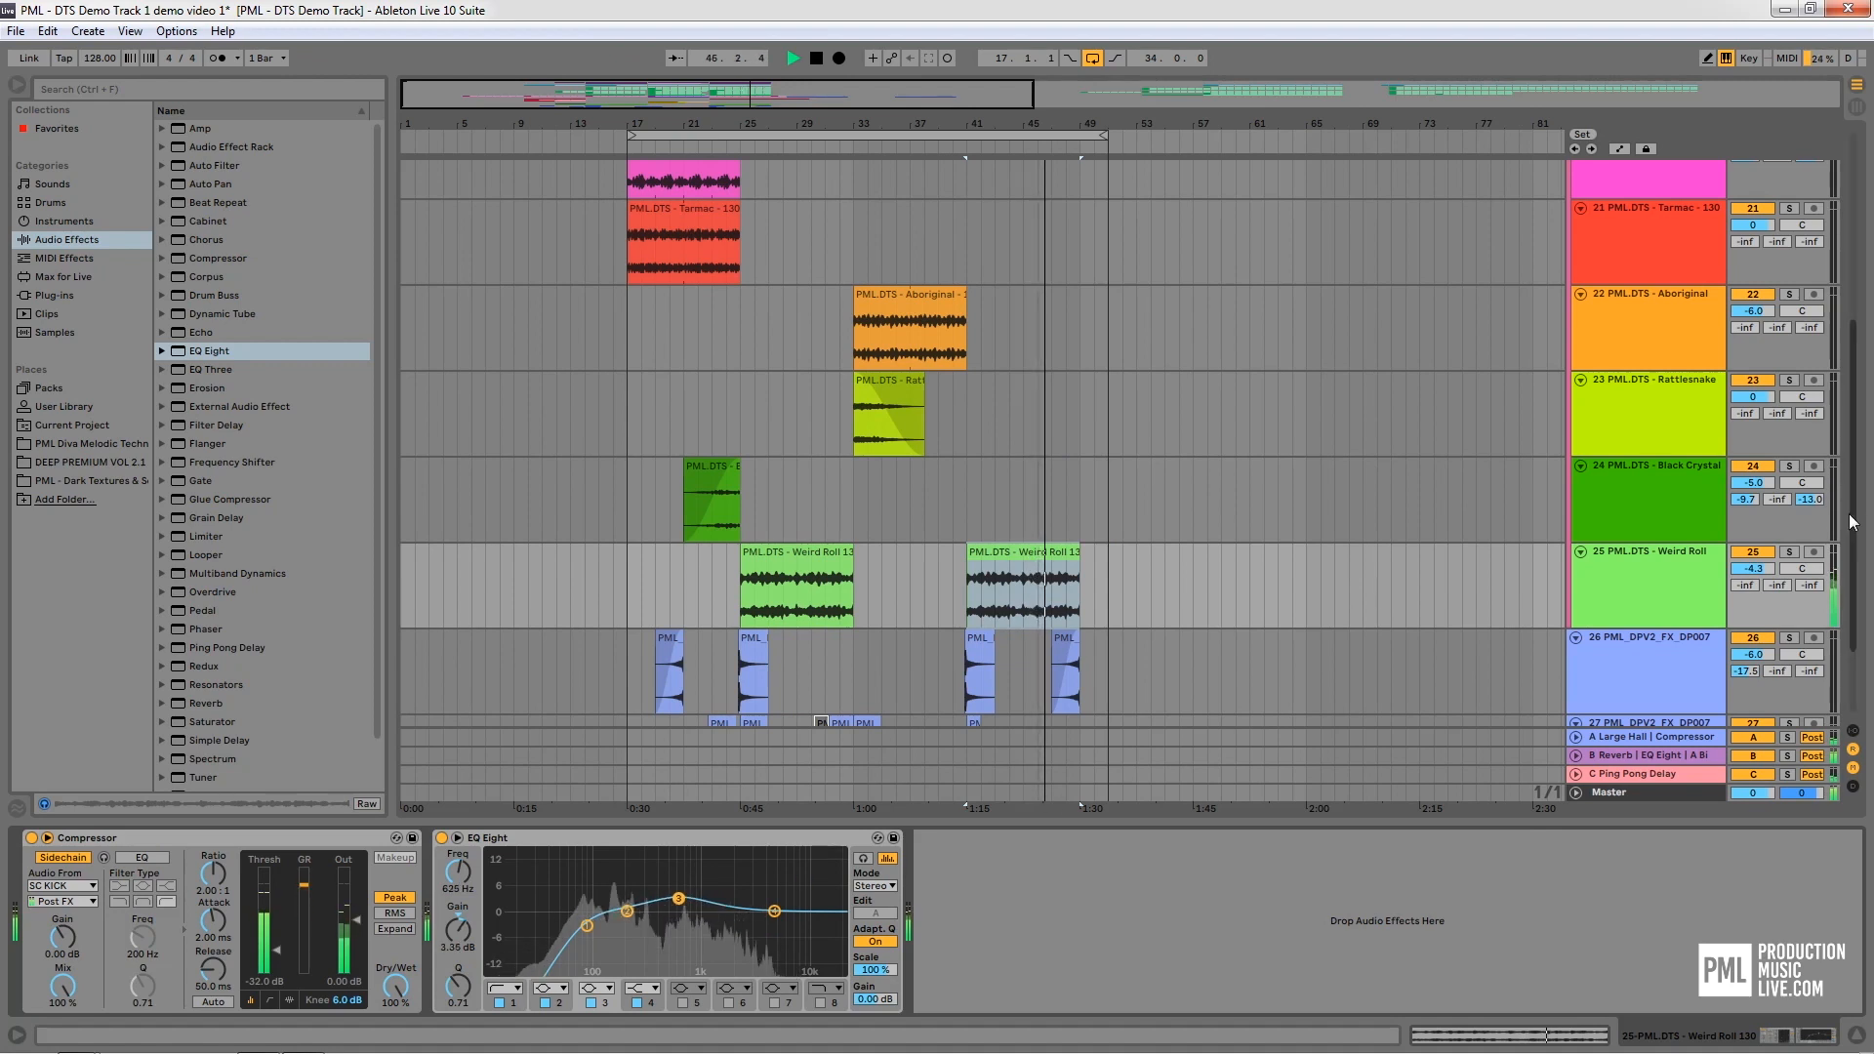
# Listen to the copied Lost Souls and Weird Roll clips from bar 41, stop playback and select the TEXTURES group
pyautogui.moveTo(1853, 520); pyautogui.dragTo(1870, 293)
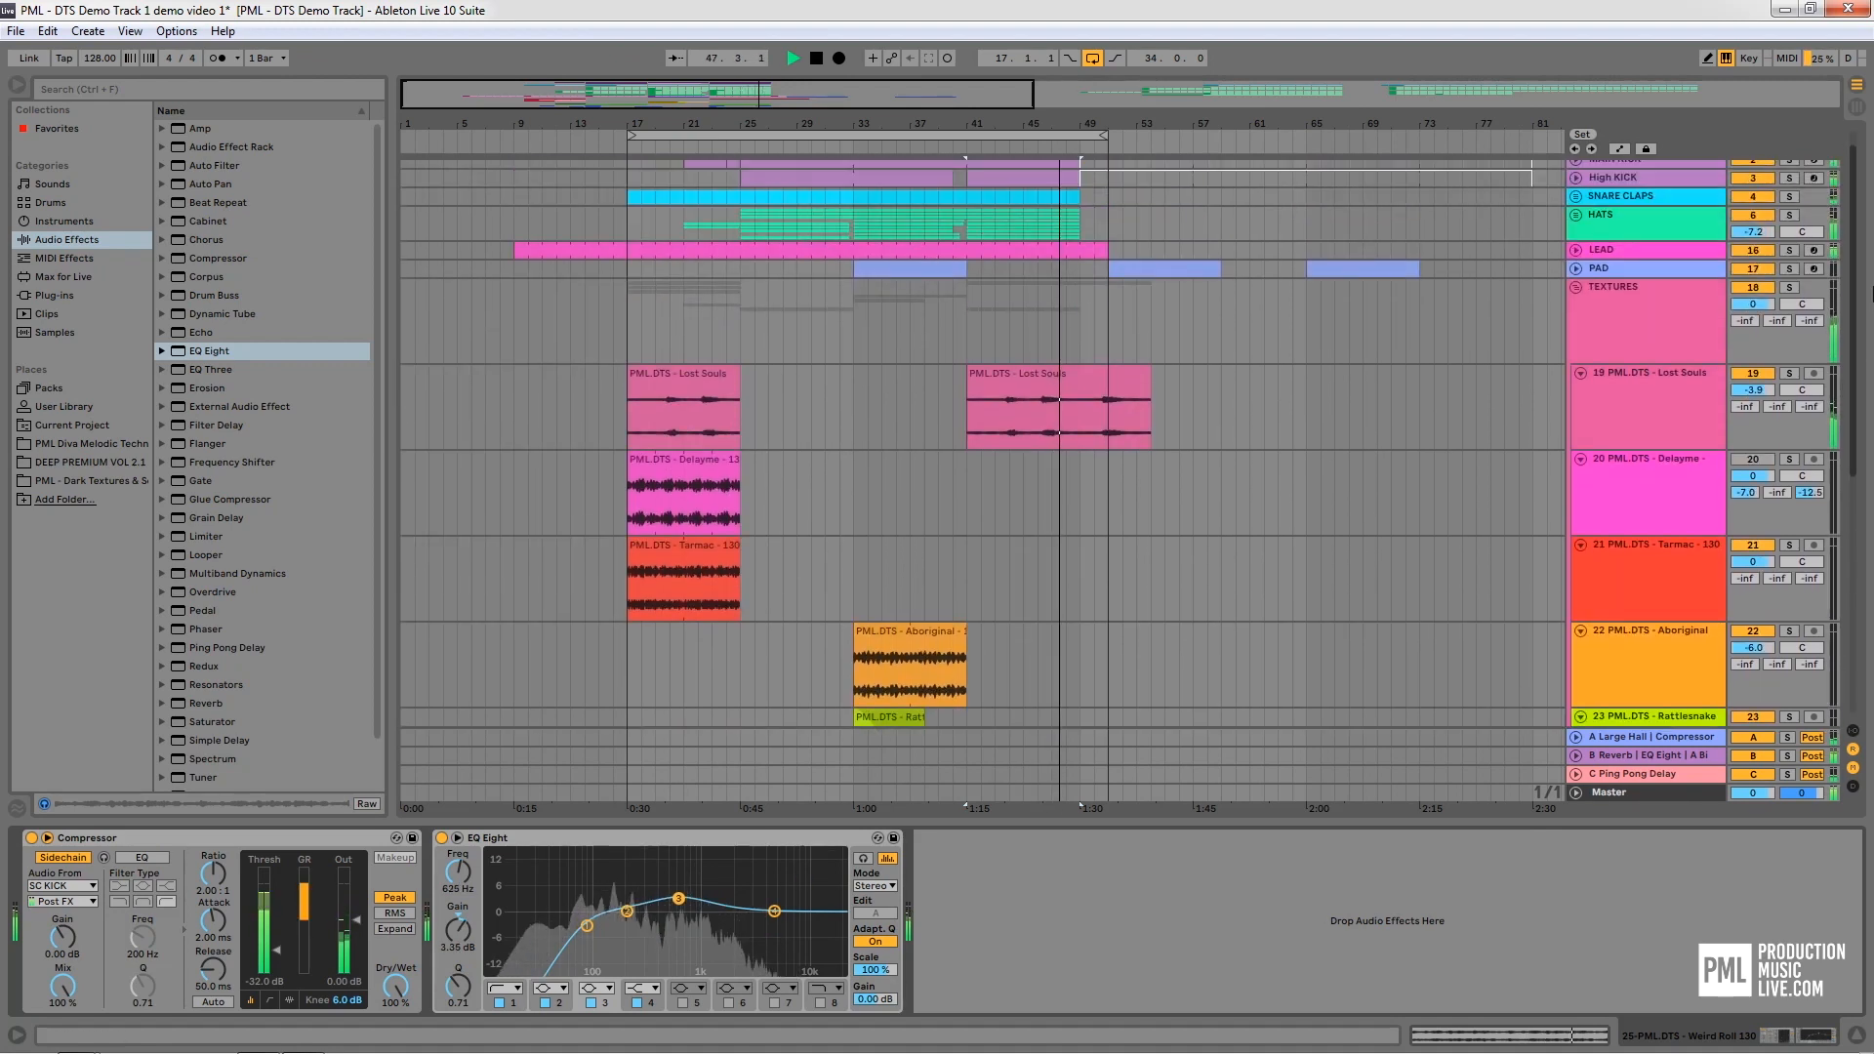
pyautogui.click(1095, 401)
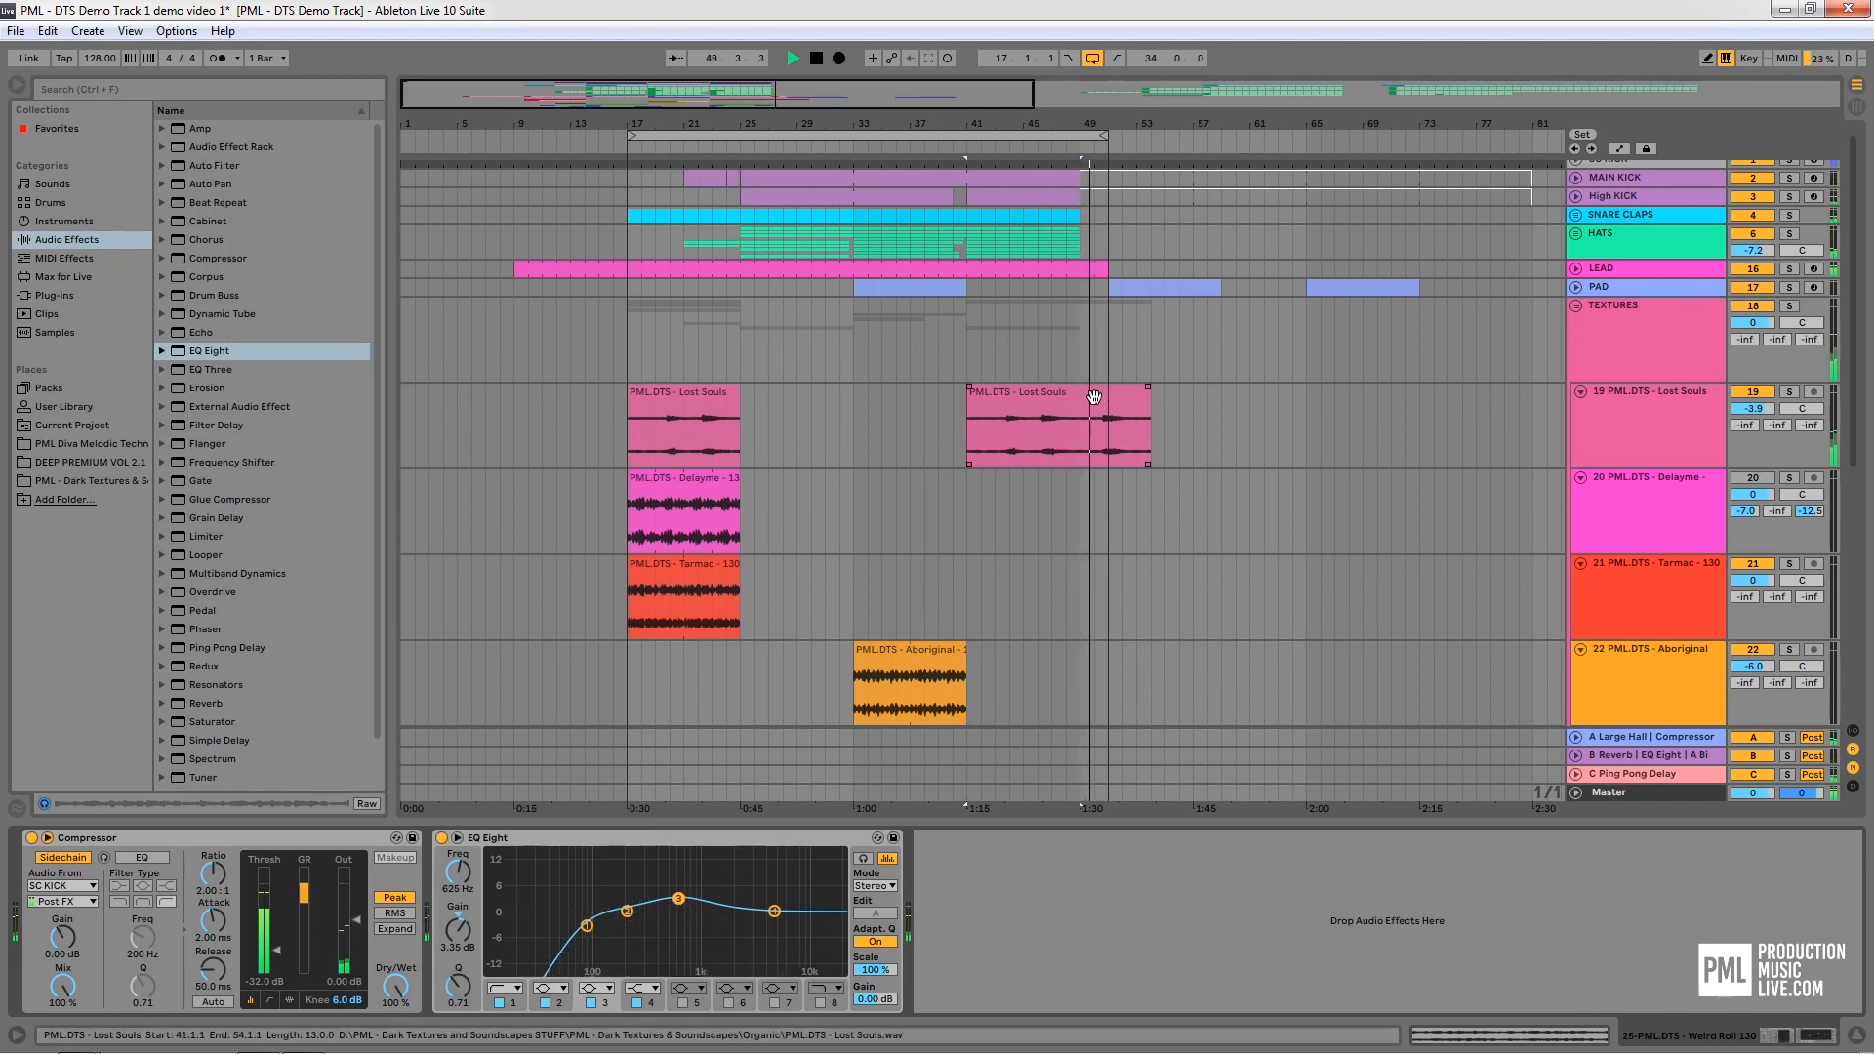
pyautogui.click(1086, 356)
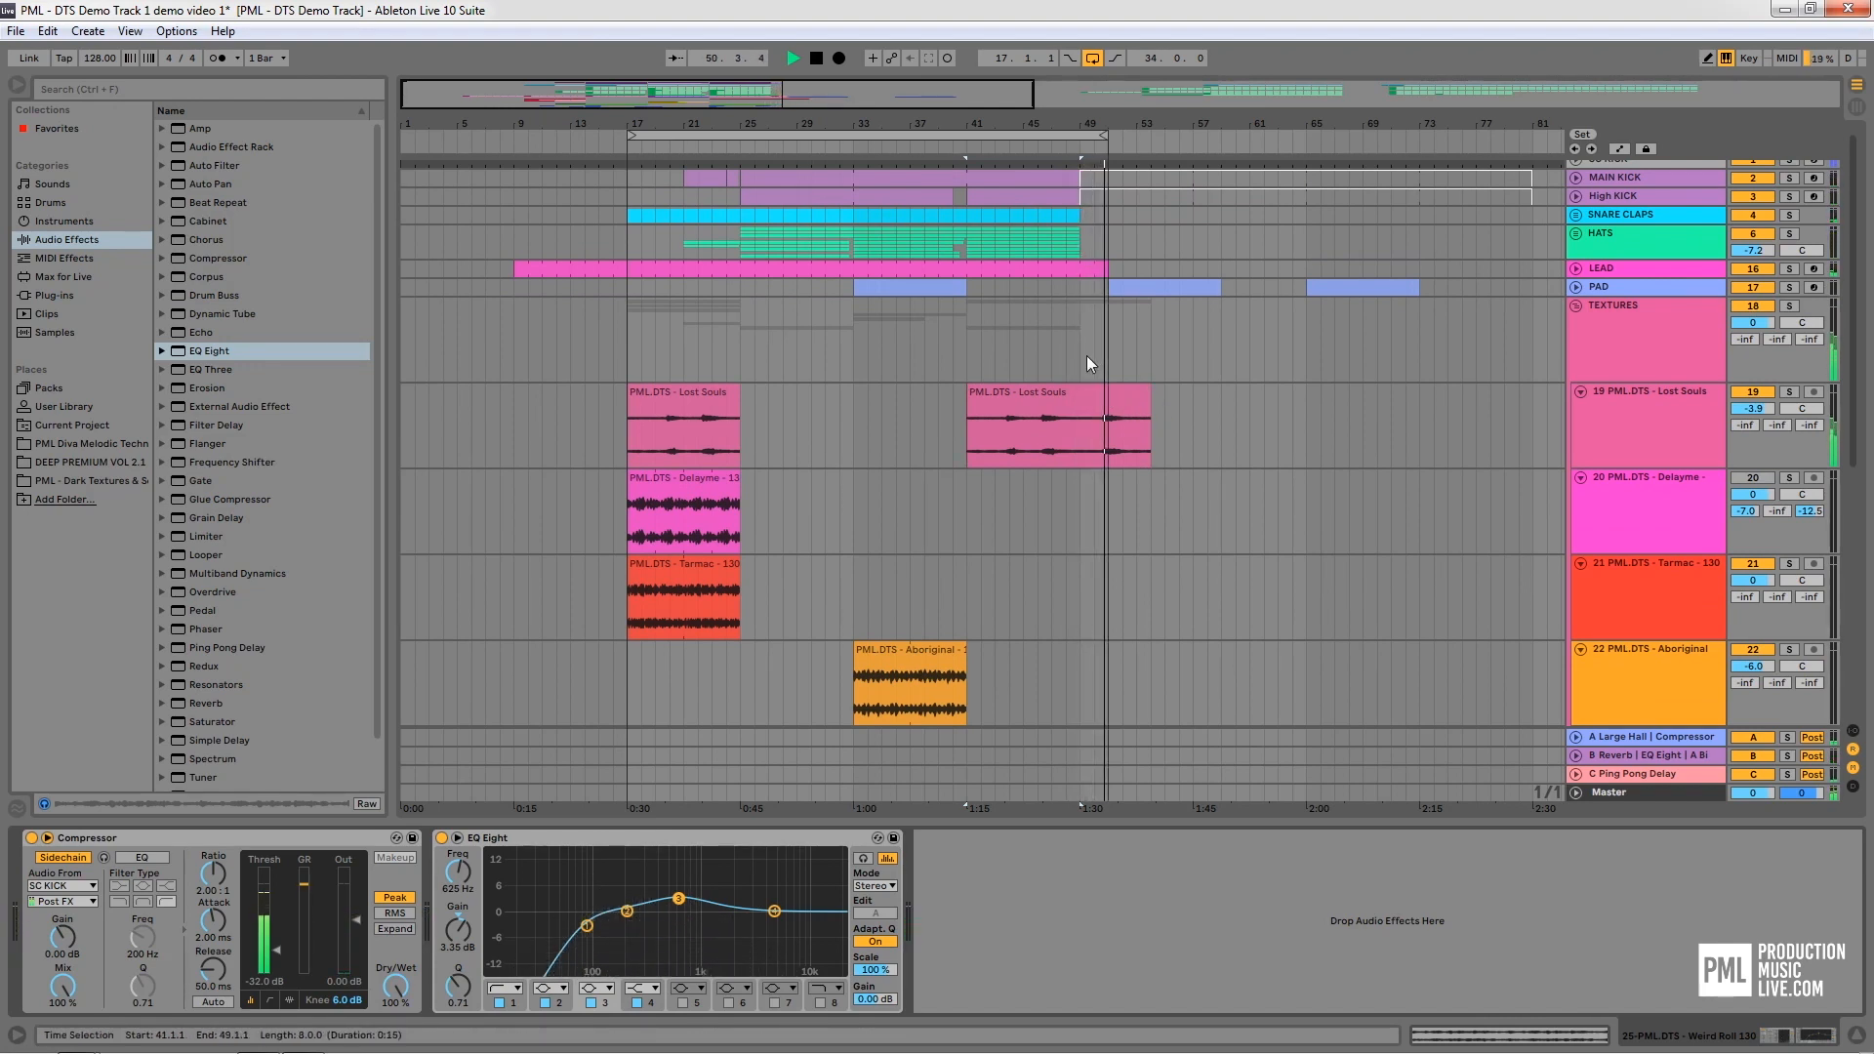
pyautogui.click(1649, 307)
pyautogui.scroll(-3, 806, 440)
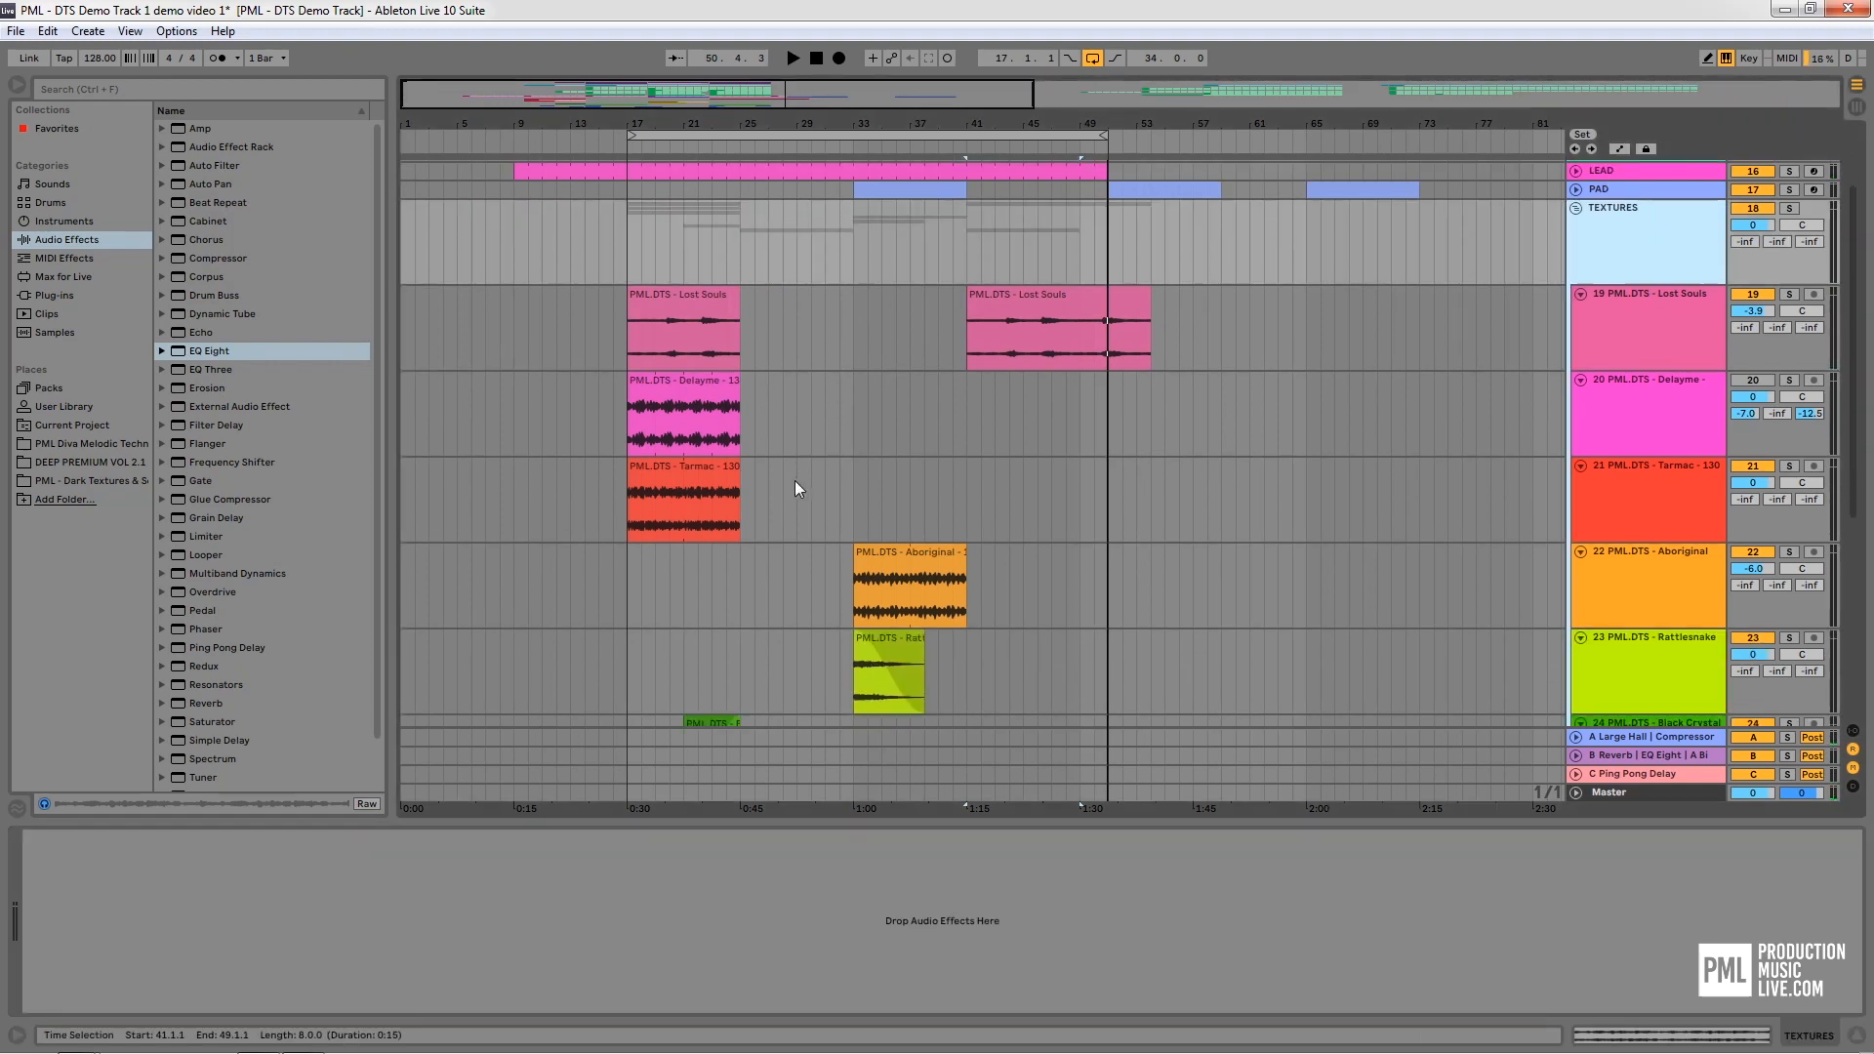
# Examine the placement of the texture clips on the tracks from Lost Souls through Weird Roll
pyautogui.click(1636, 304)
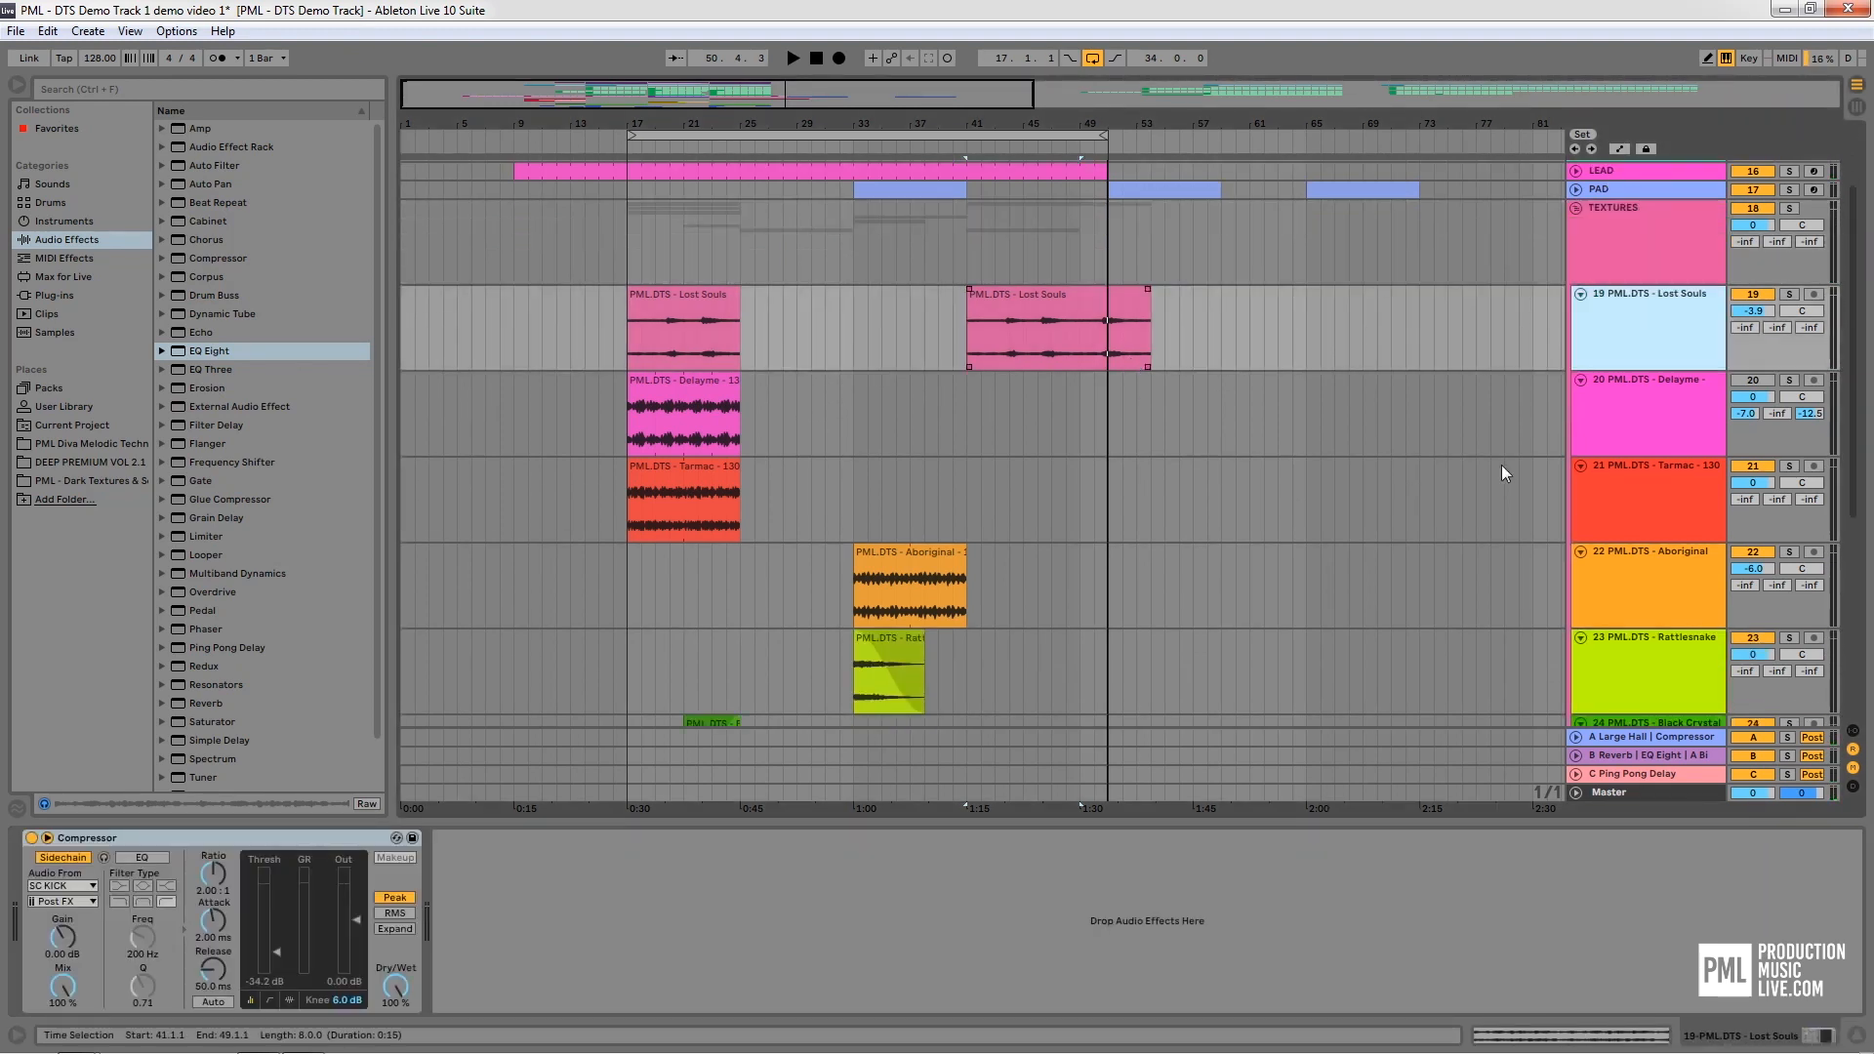
pyautogui.scroll(-3, 771, 463)
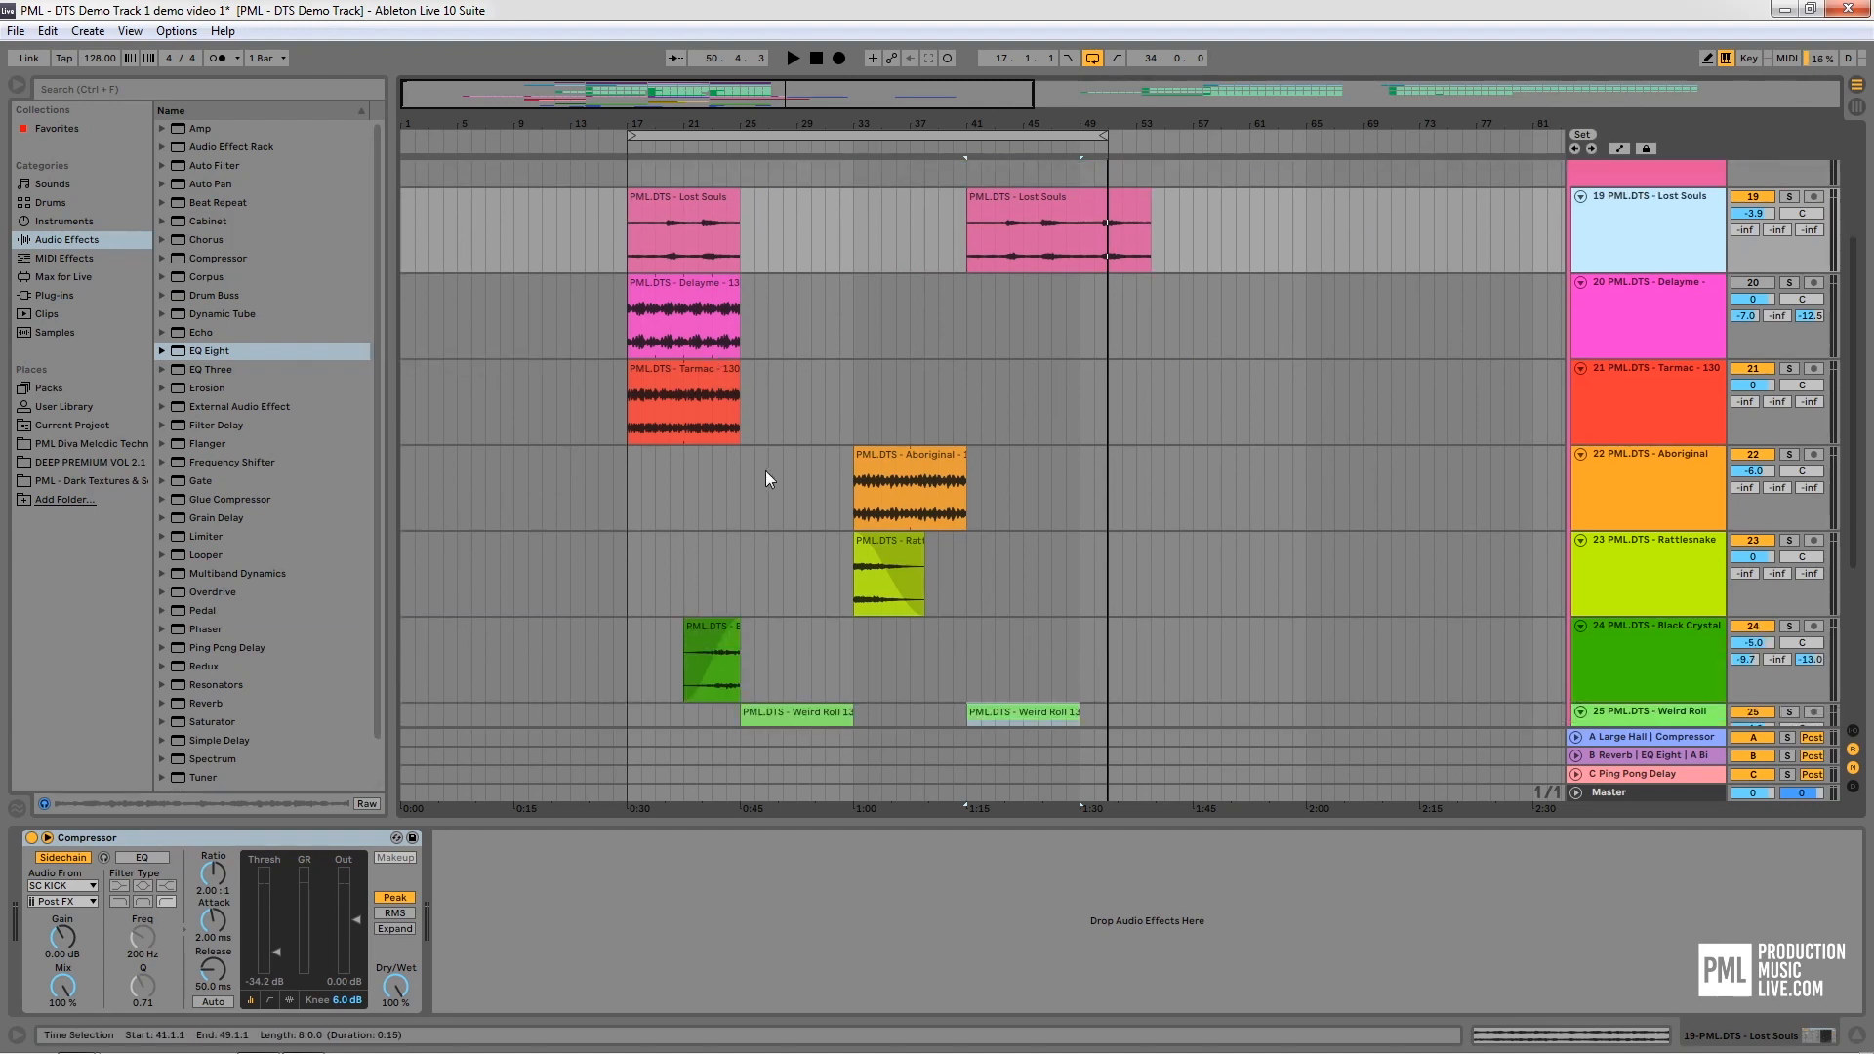
pyautogui.scroll(-6, 856, 577)
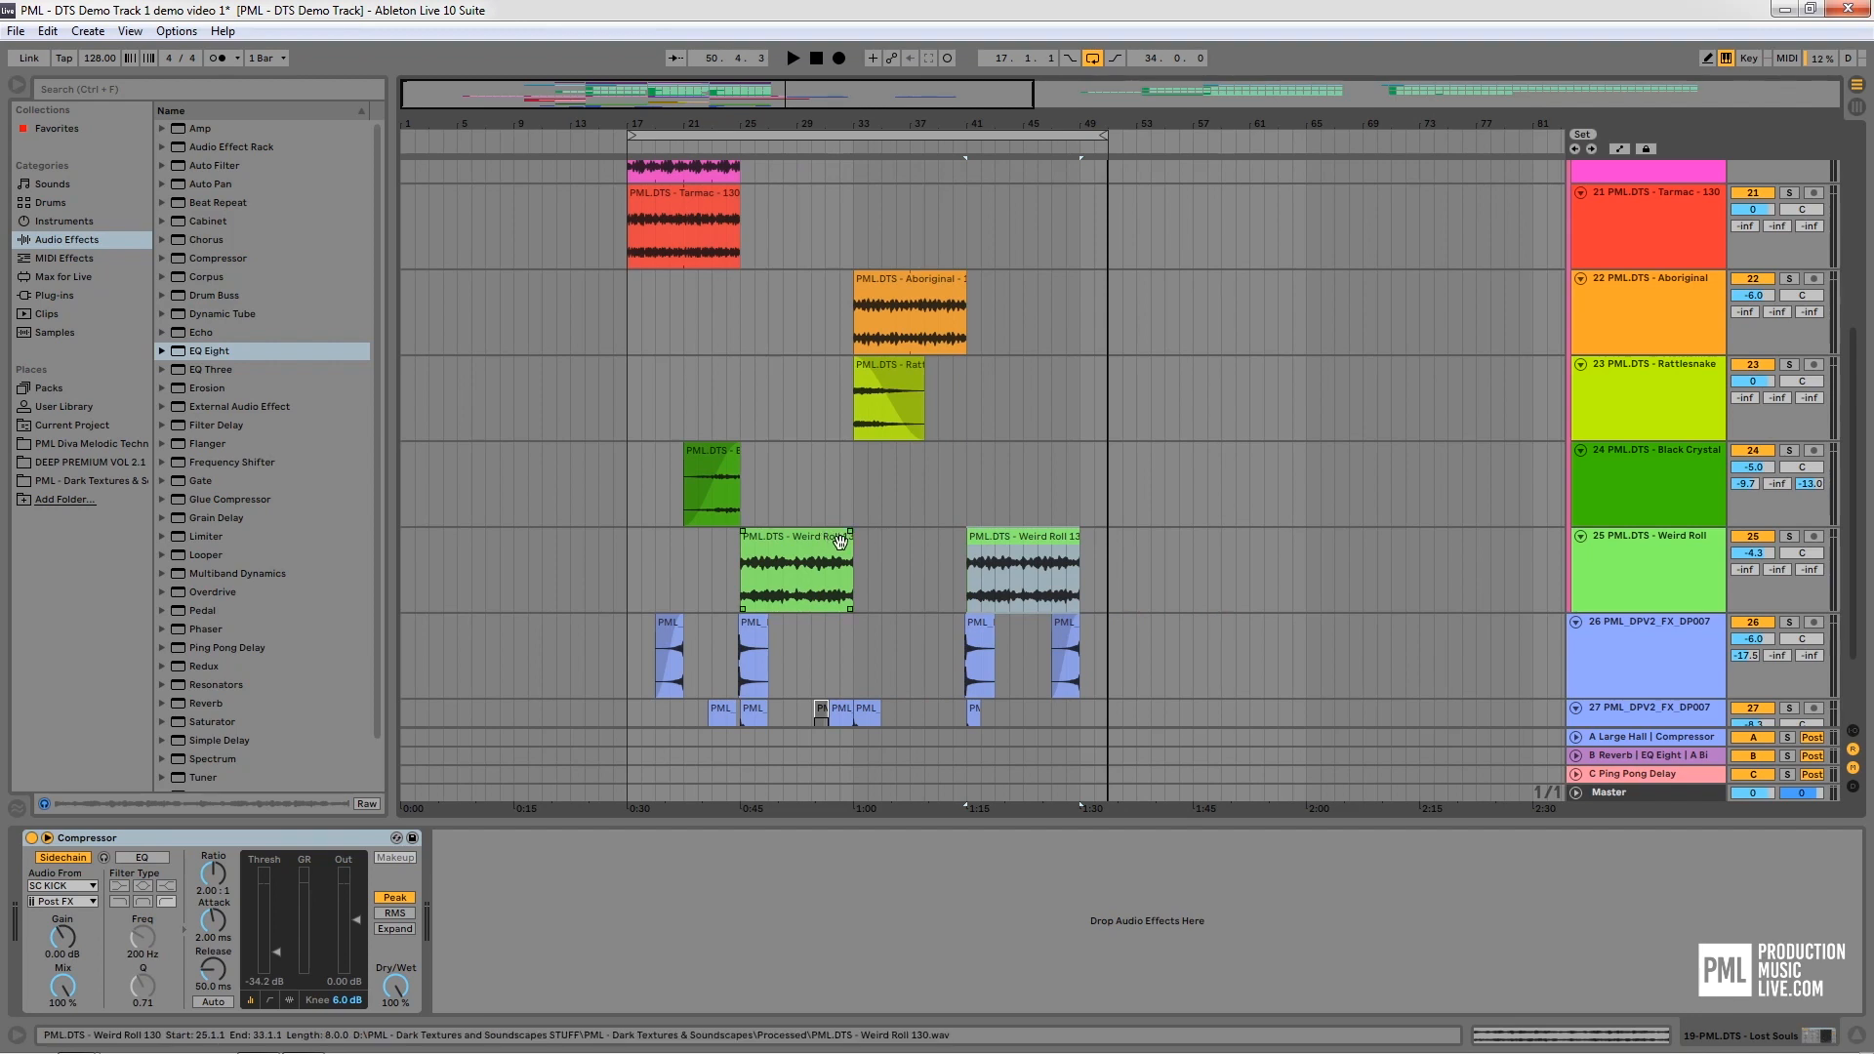
pyautogui.scroll(-2, 916, 542)
pyautogui.scroll(3, 878, 519)
pyautogui.scroll(5, 879, 518)
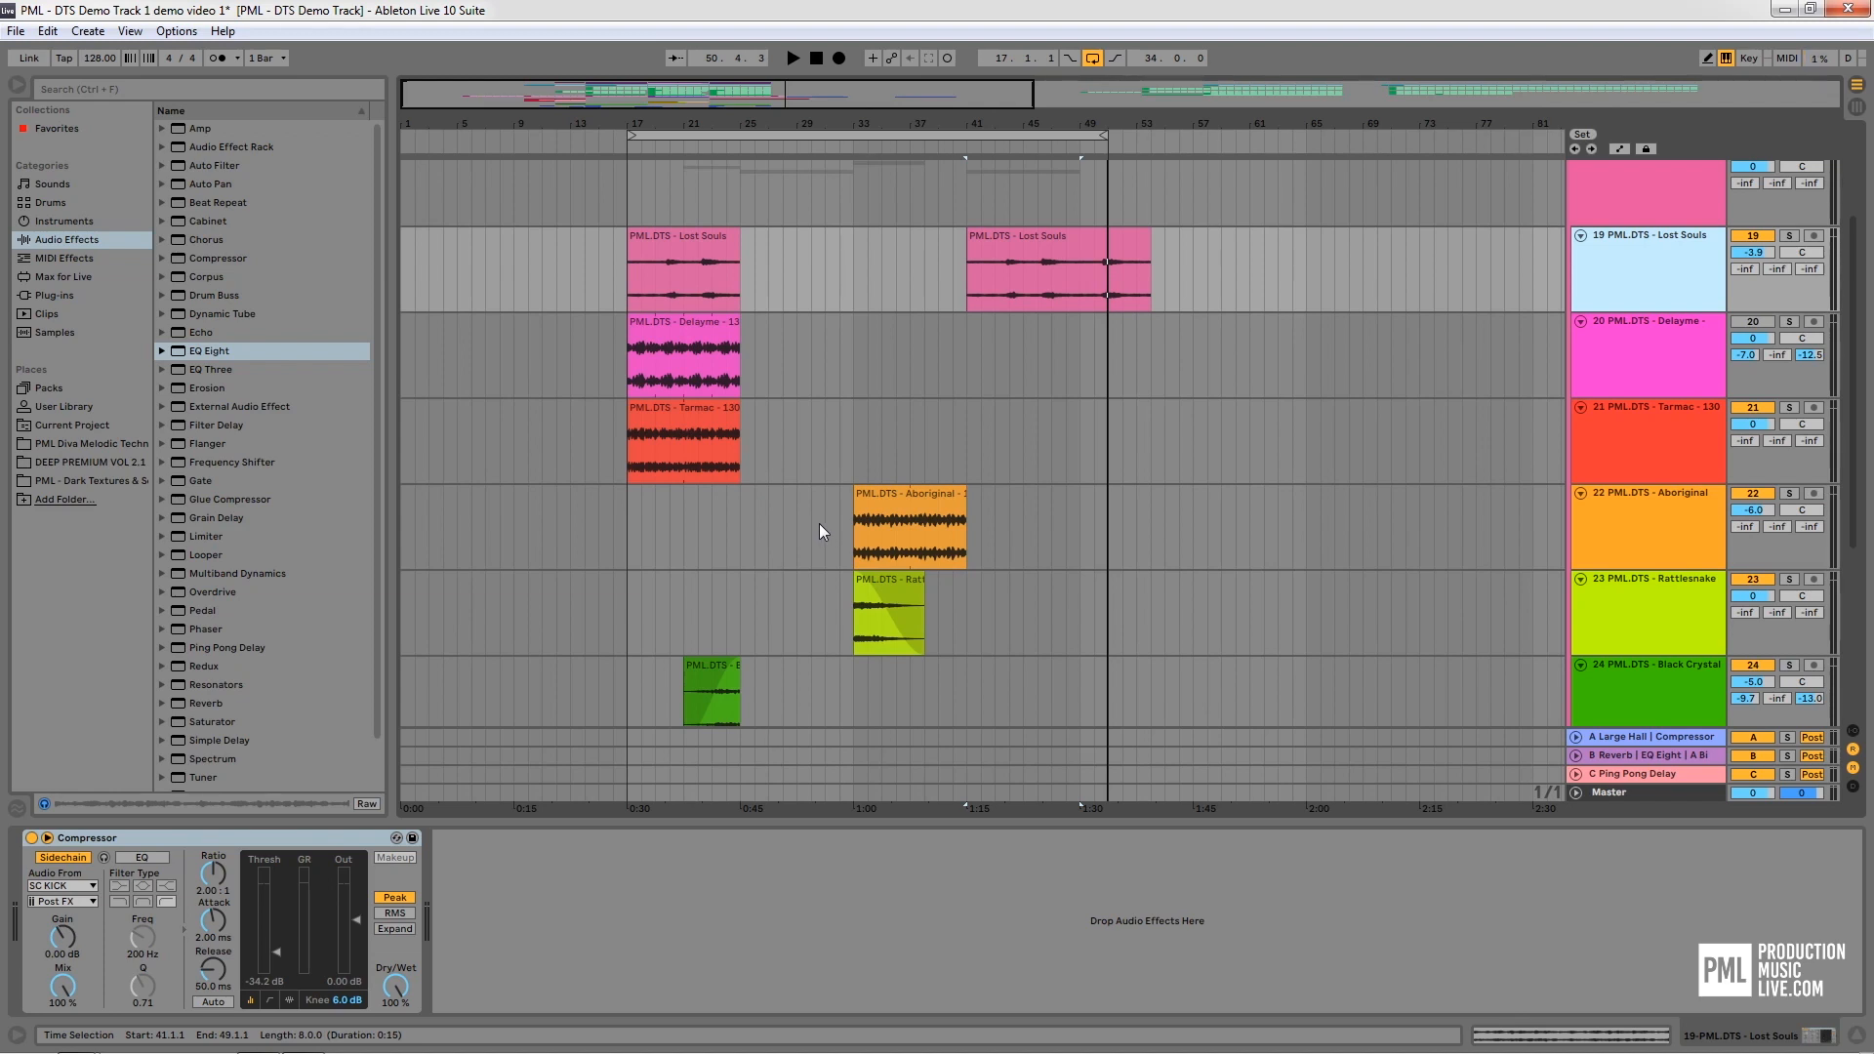
pyautogui.scroll(-7, 820, 520)
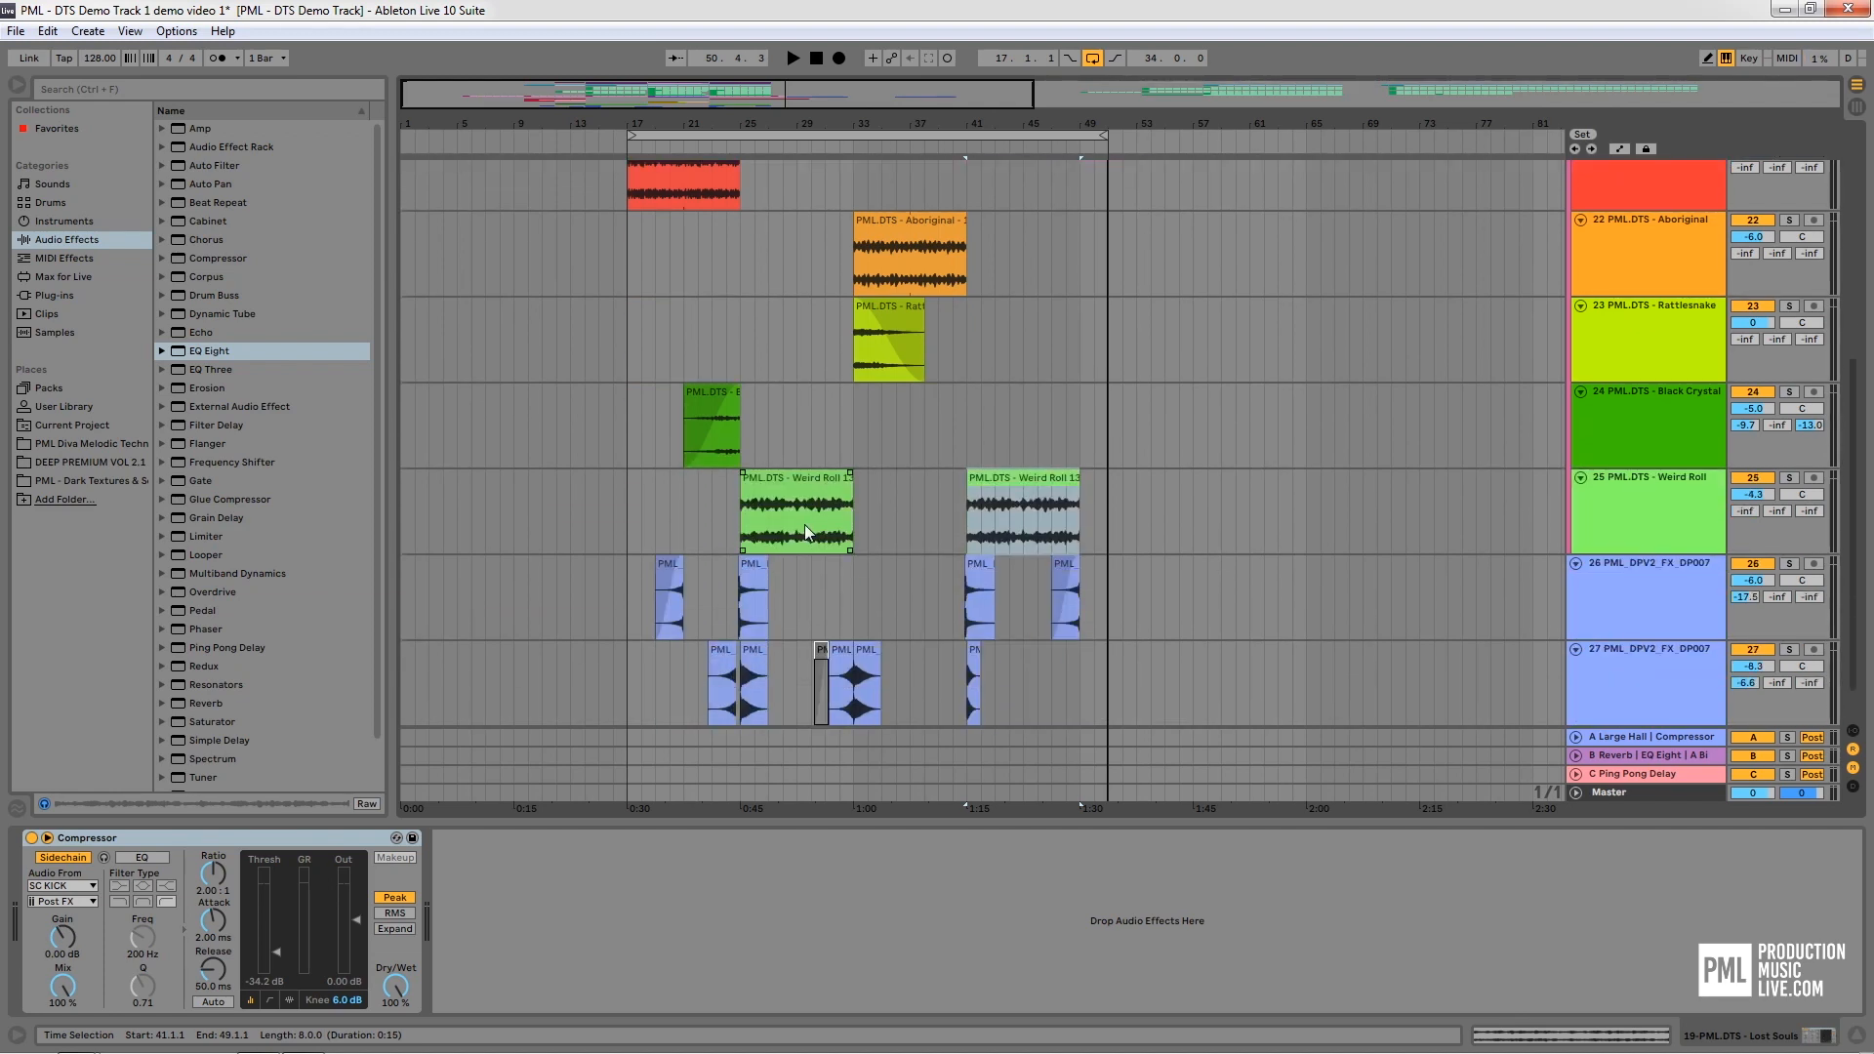
pyautogui.click(740, 518)
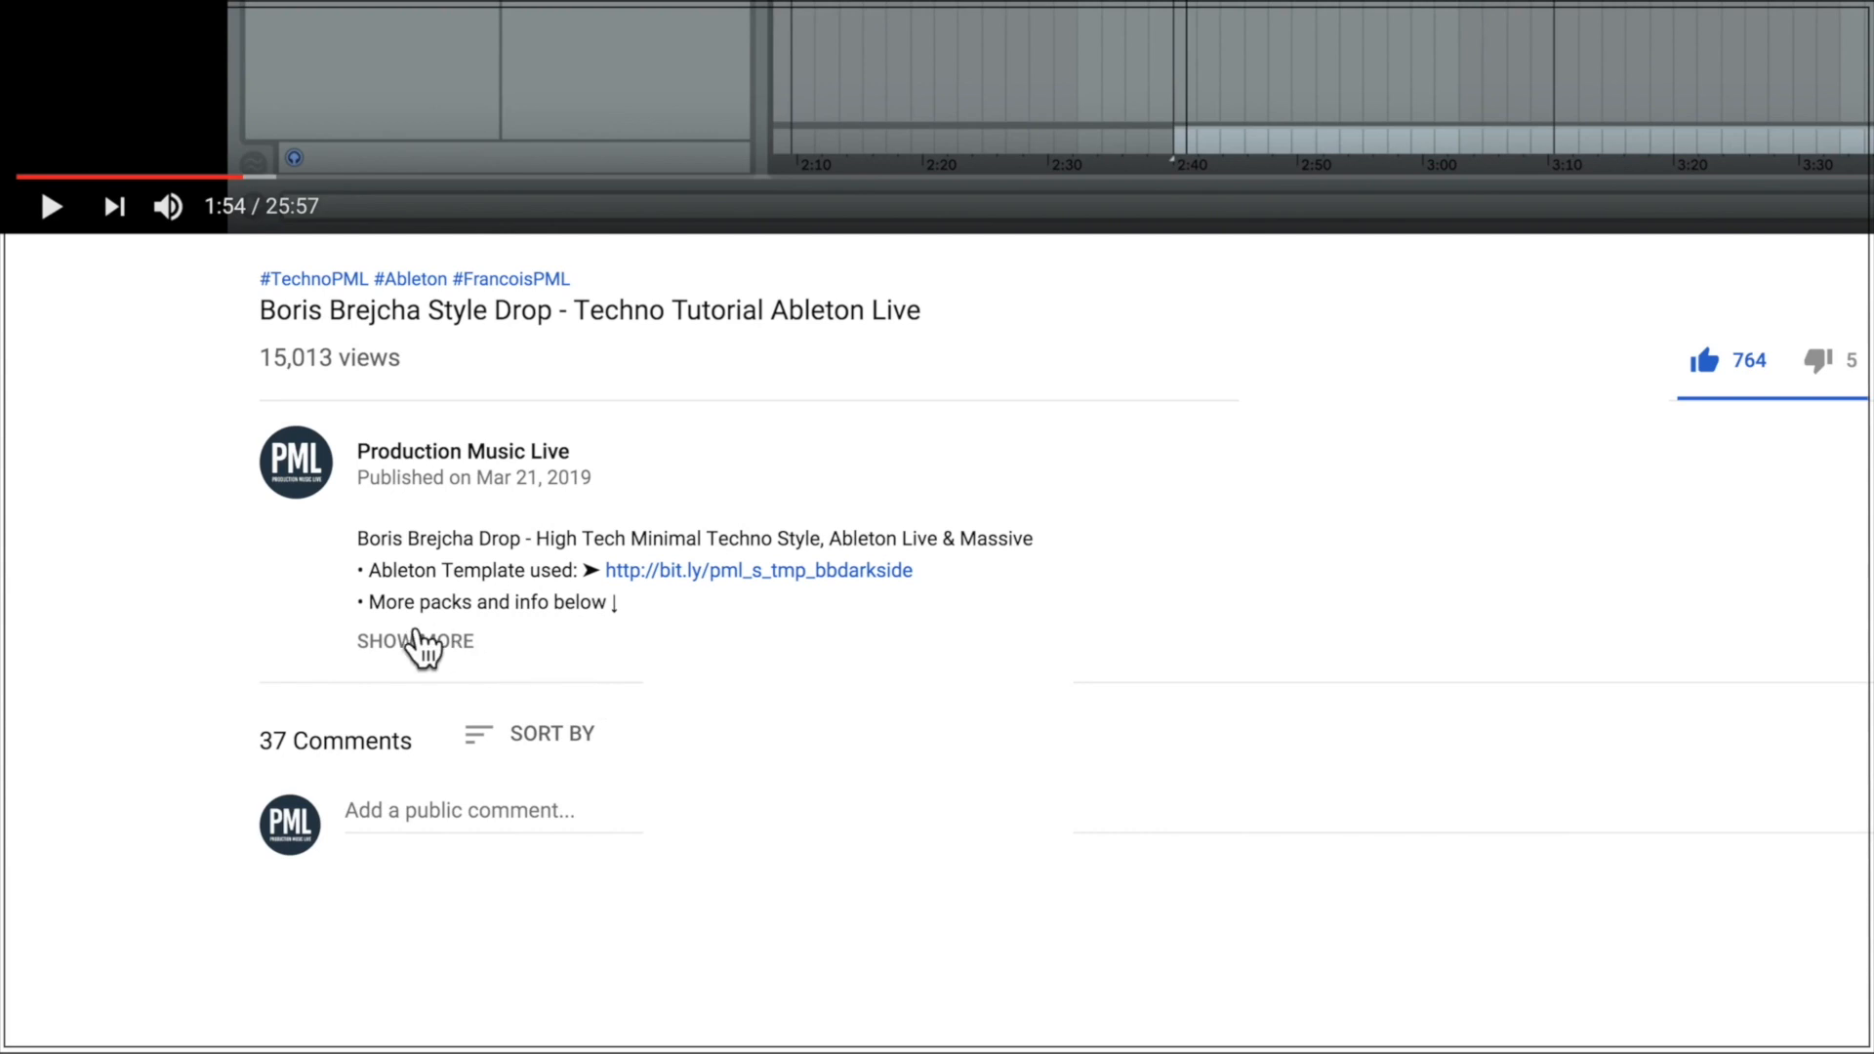
pyautogui.click(418, 641)
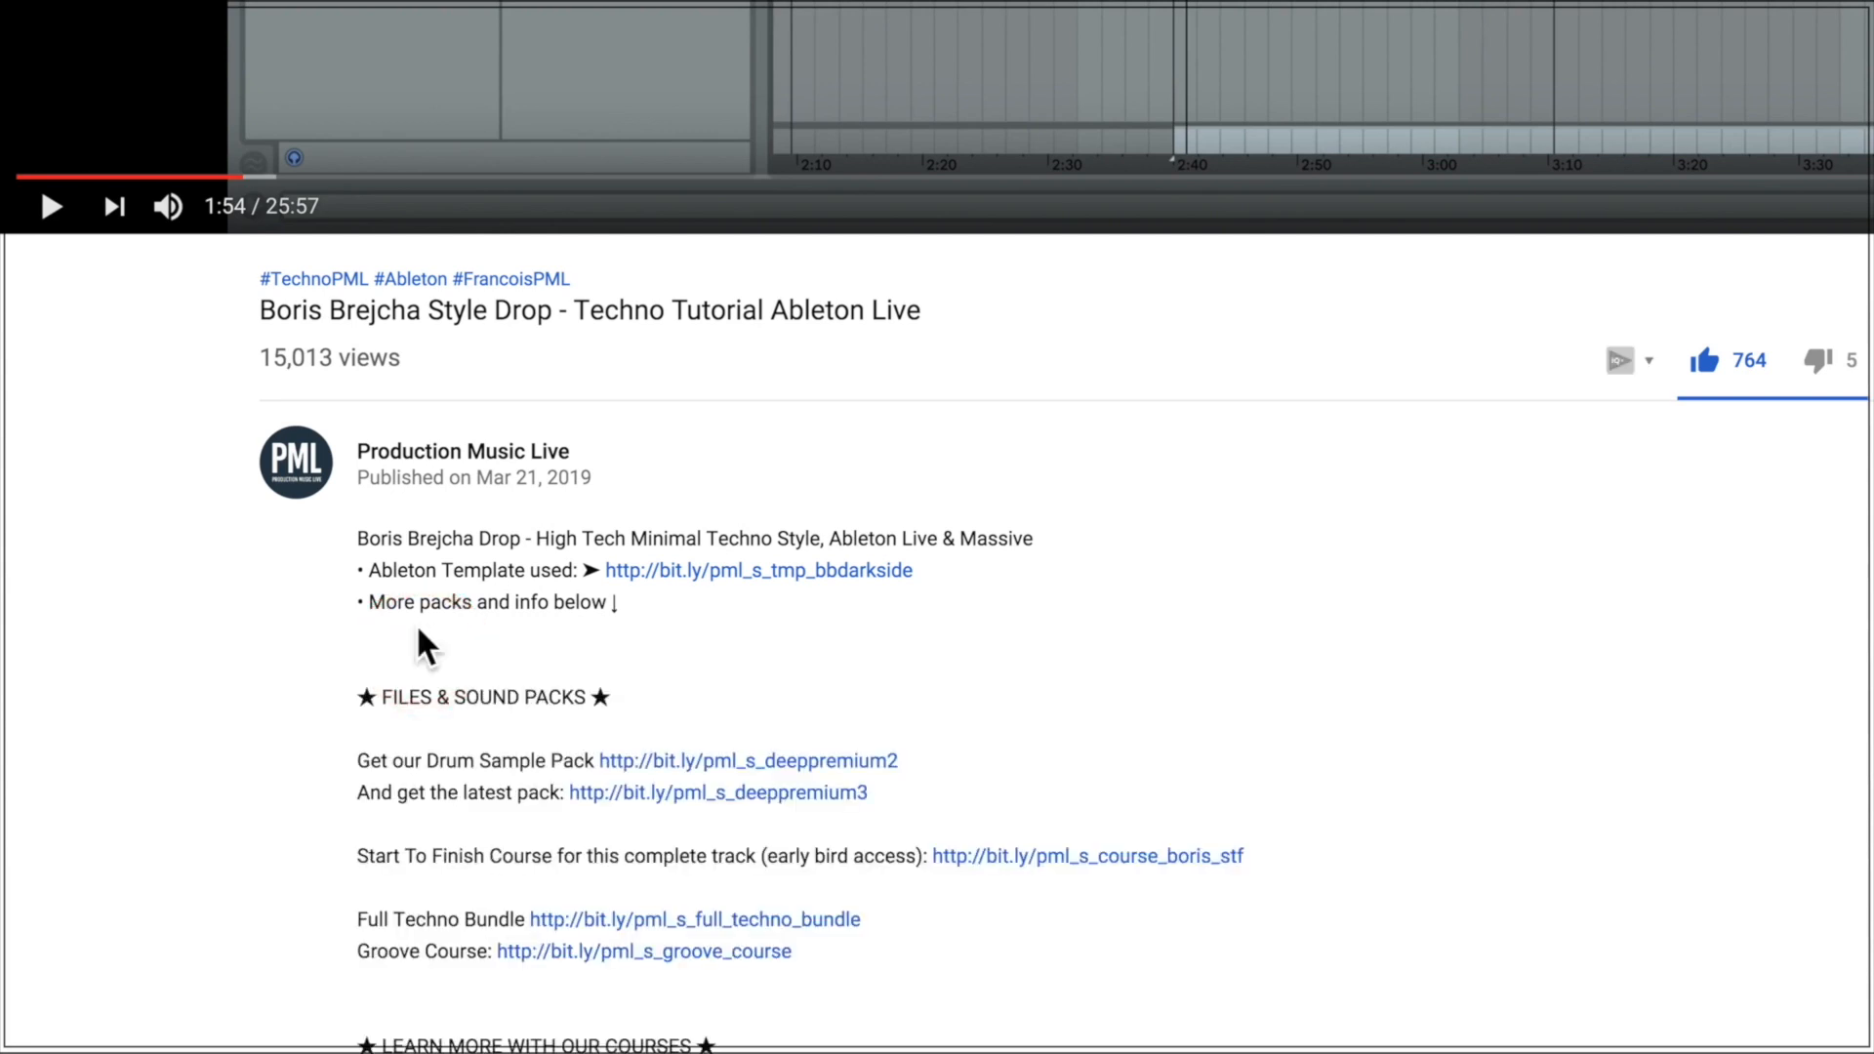
pyautogui.scroll(-2, 445, 621)
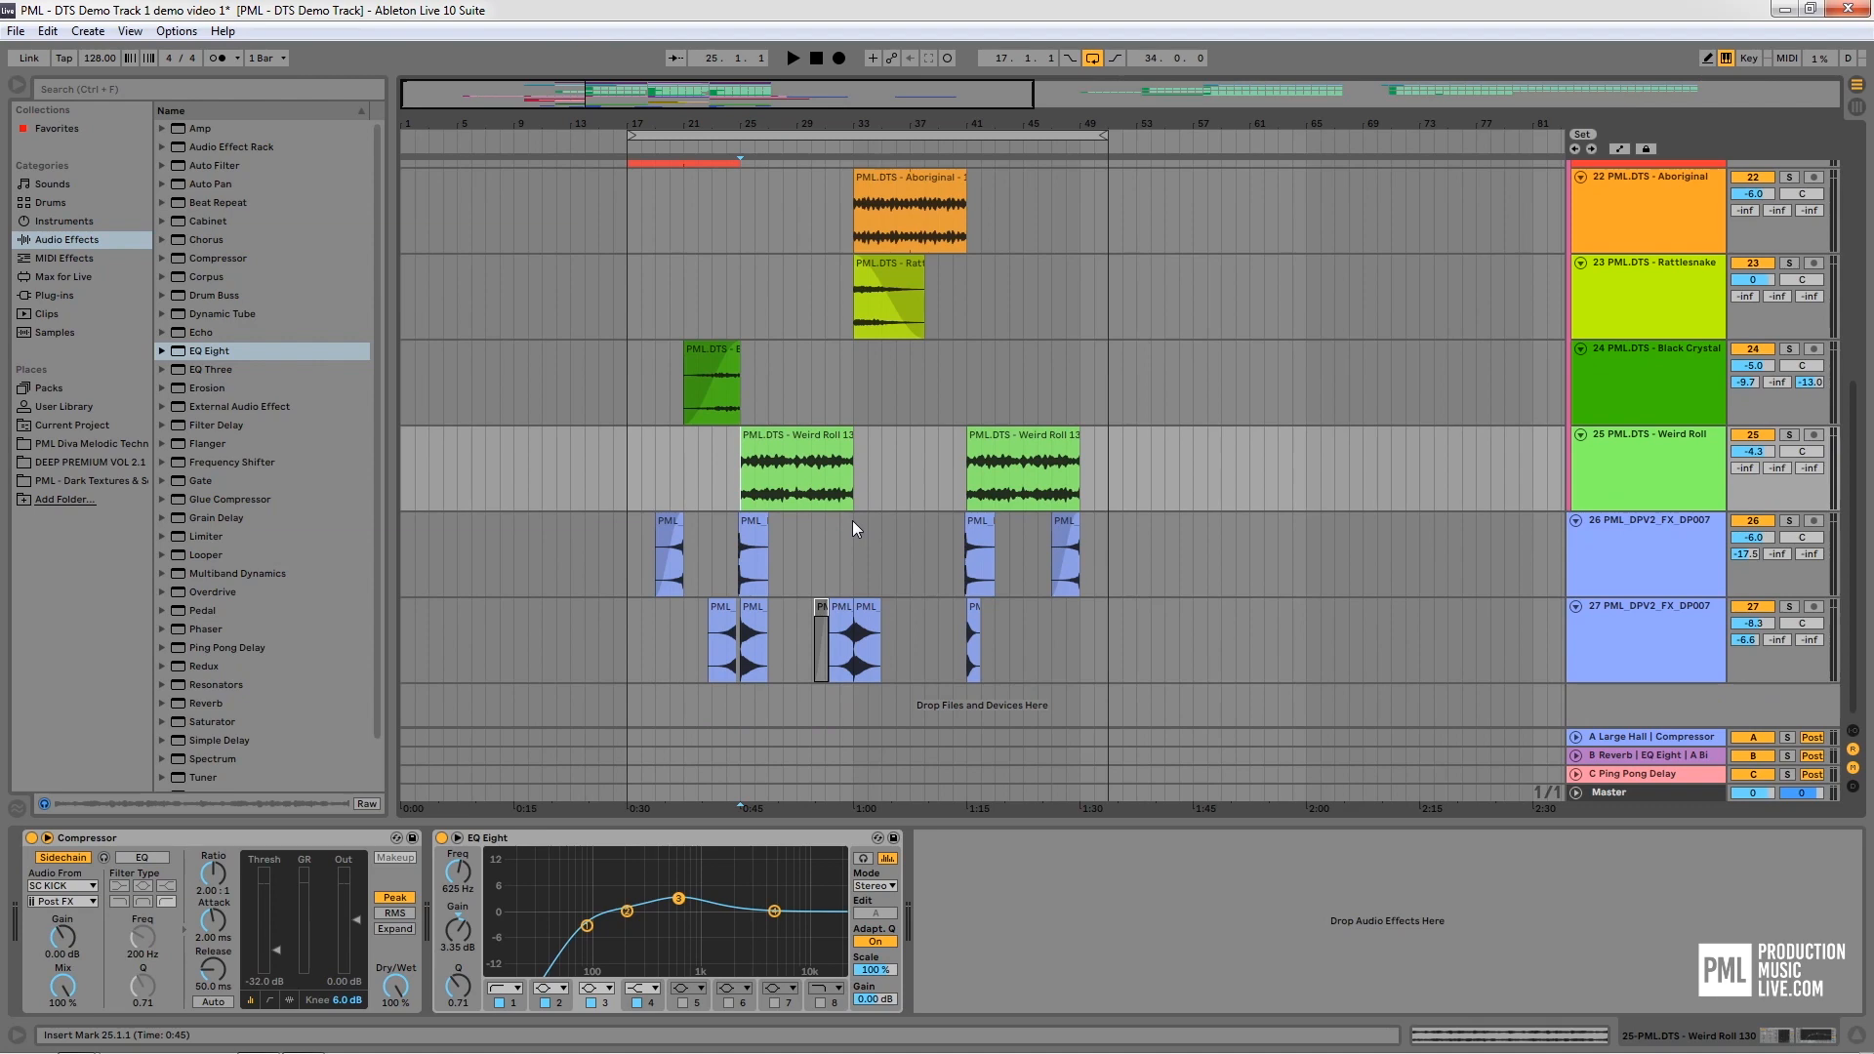
pyautogui.scroll(2, 852, 519)
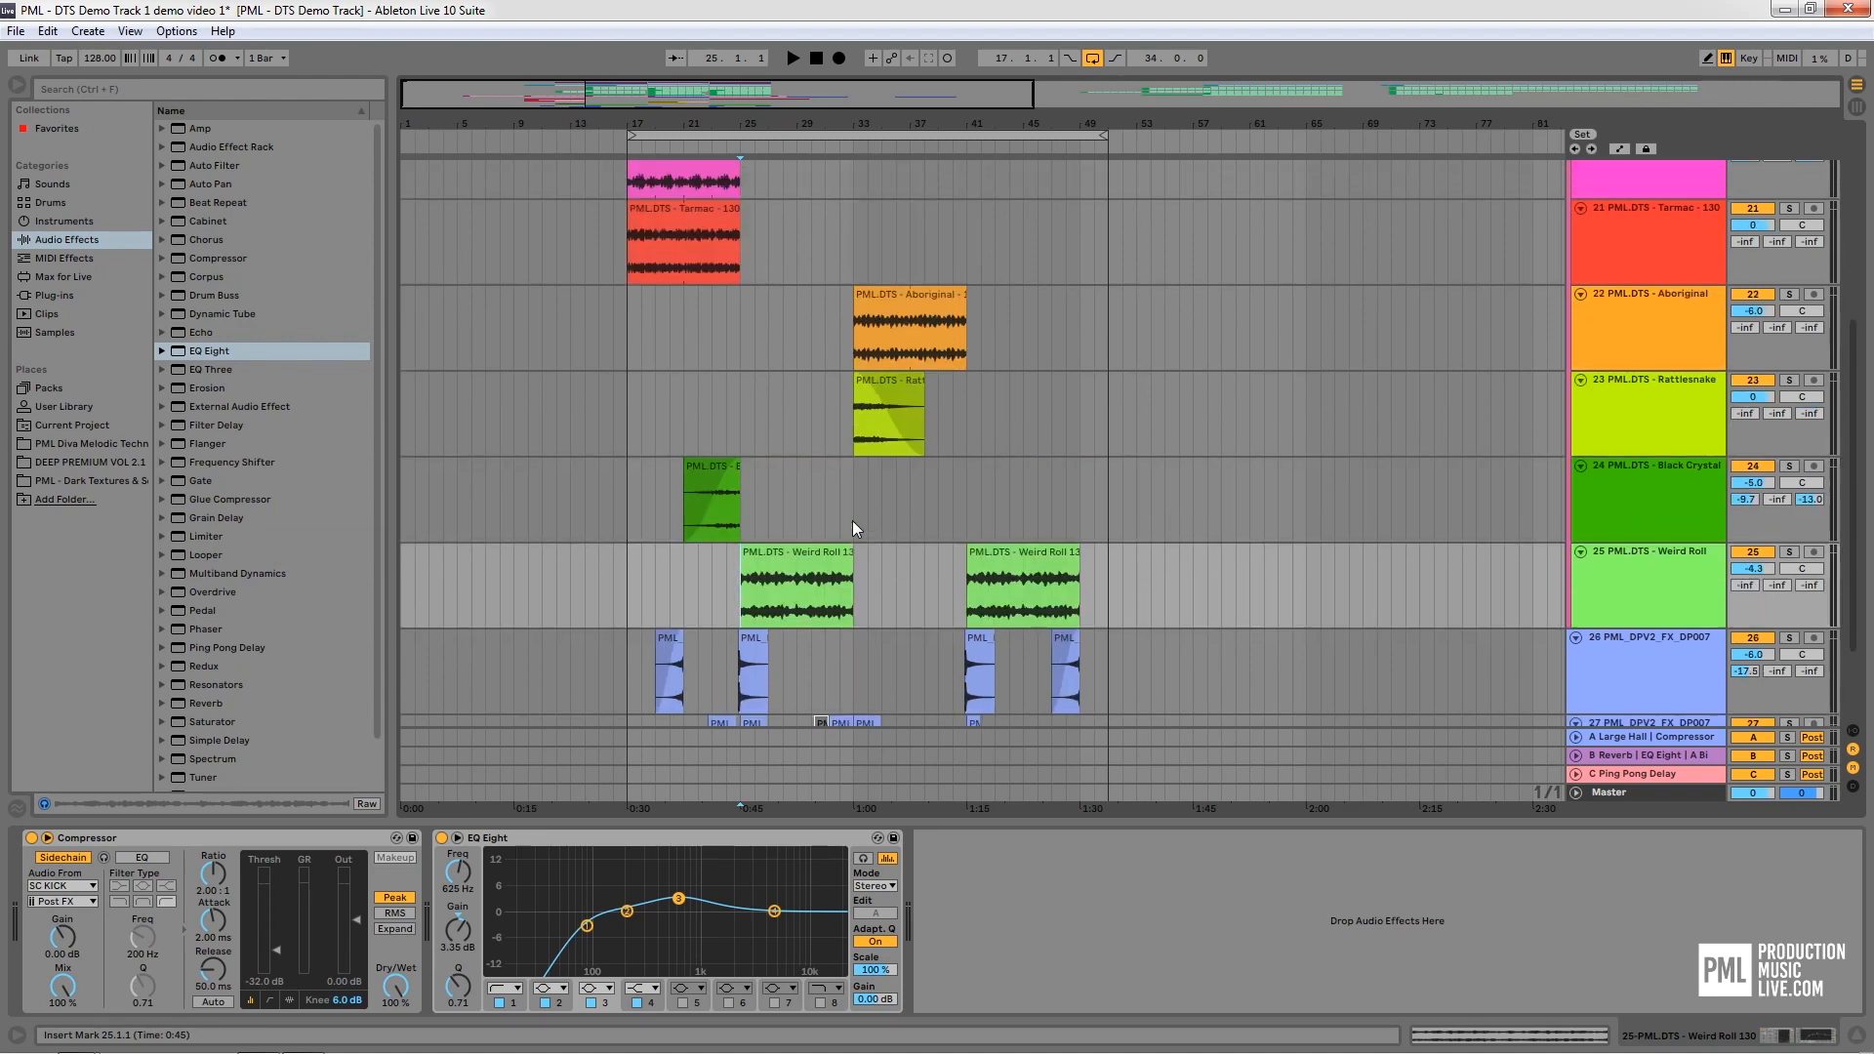